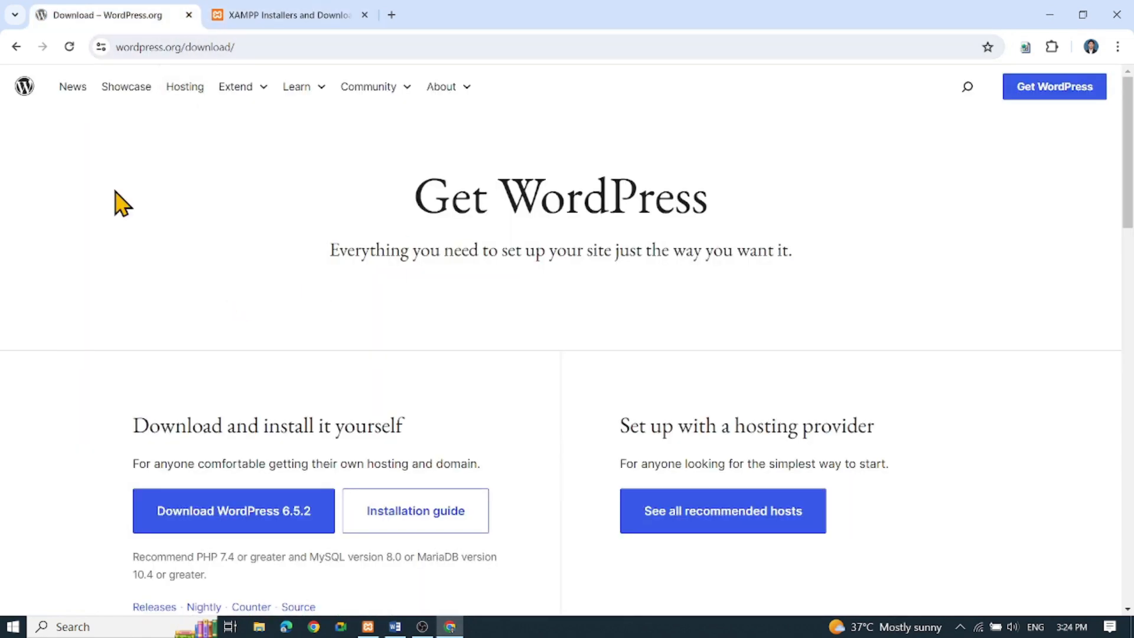
Scroll down the WordPress 6.5.2 About page on the local Wordpress Tutorial site
scroll(177, 392, down, 1)
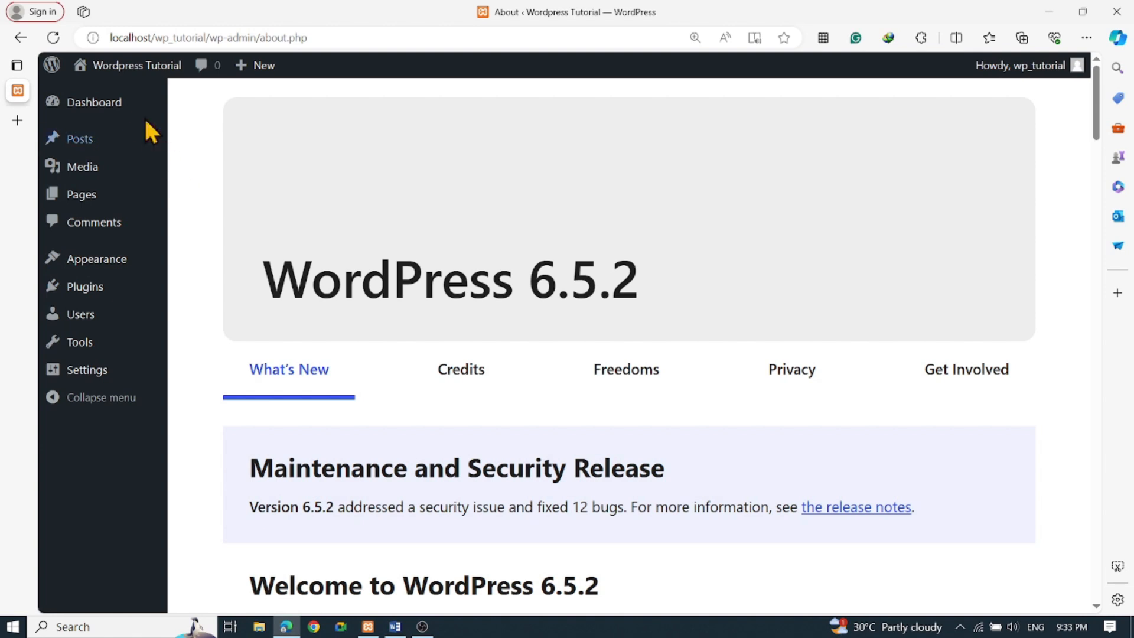
Go to Dashboard > Home and look over the Welcome, PHP notice, Site Health and news widgets
mouse_move(117, 115)
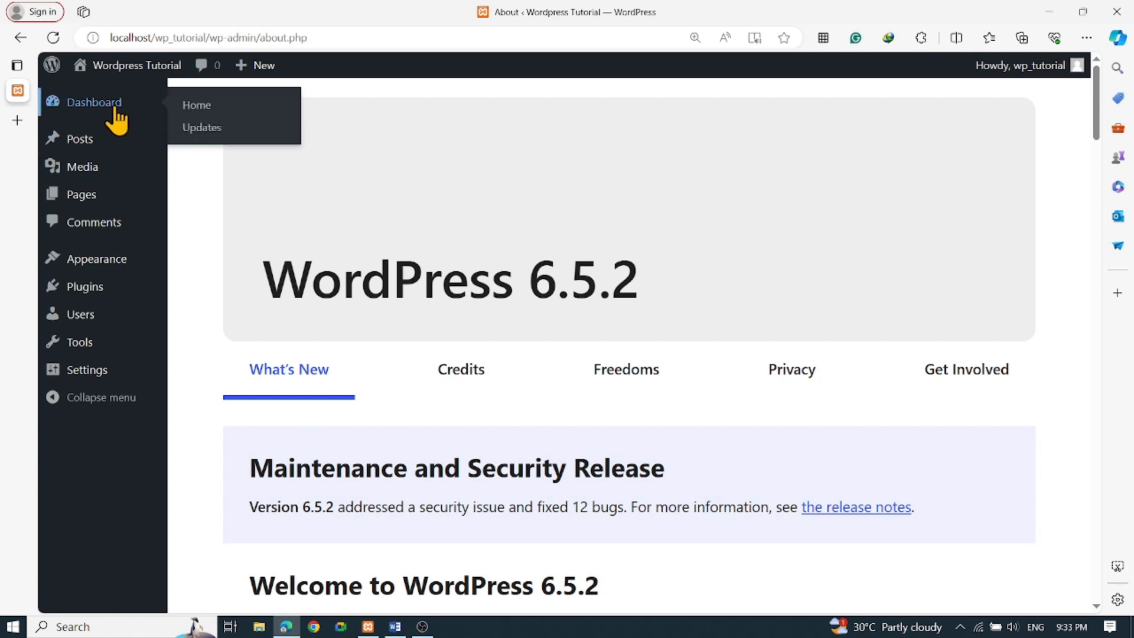
click(197, 106)
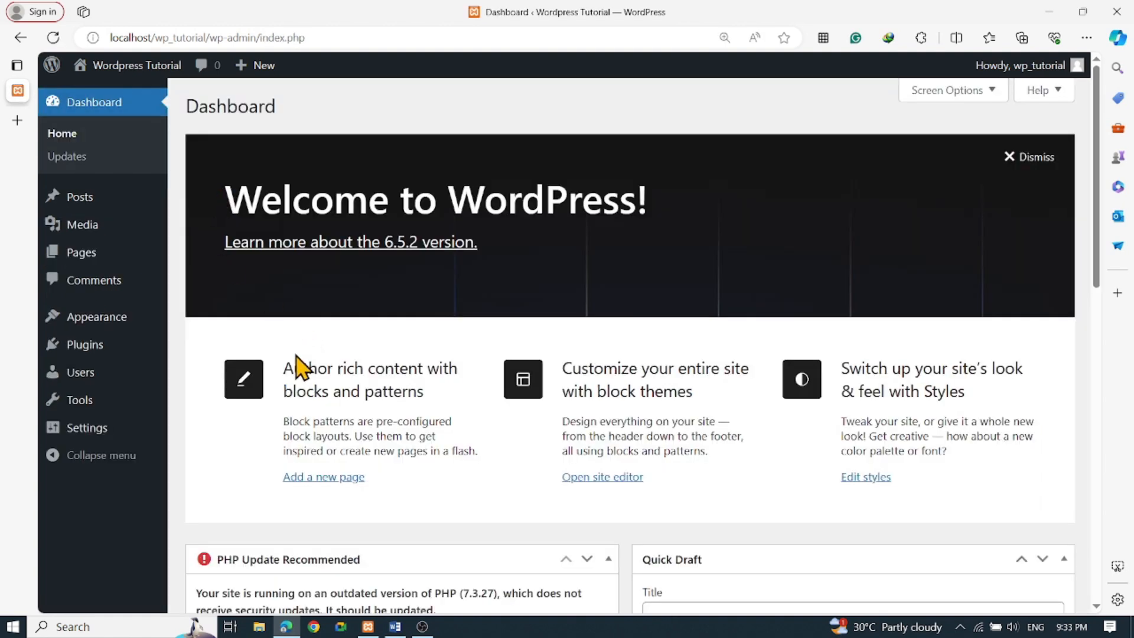
scroll(297, 360, down, 7)
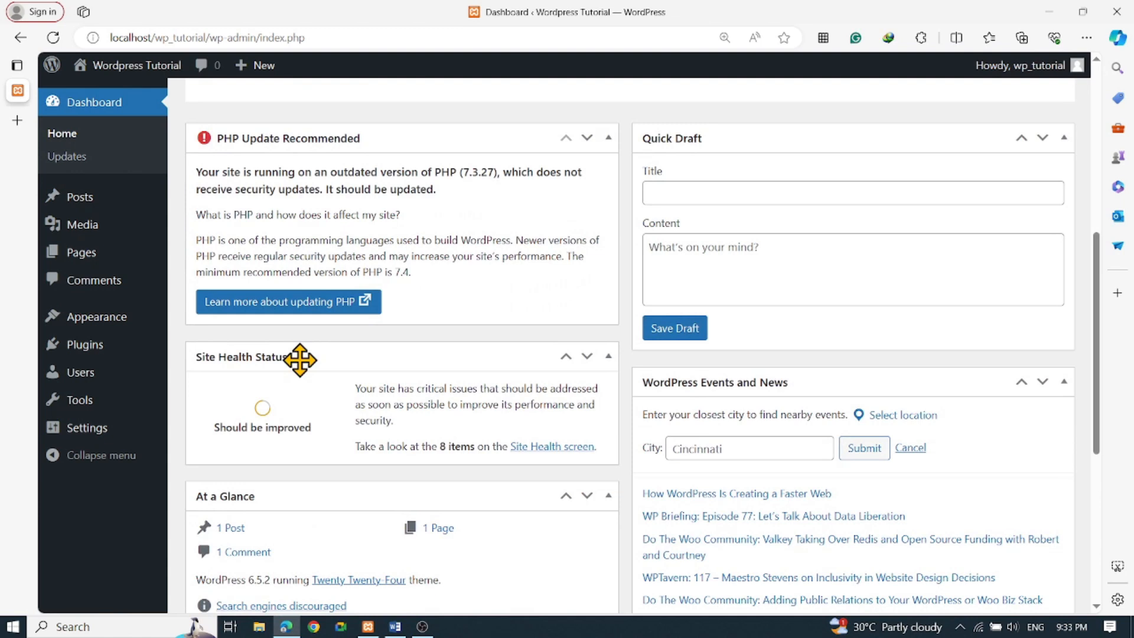
scroll(240, 405, down, 1)
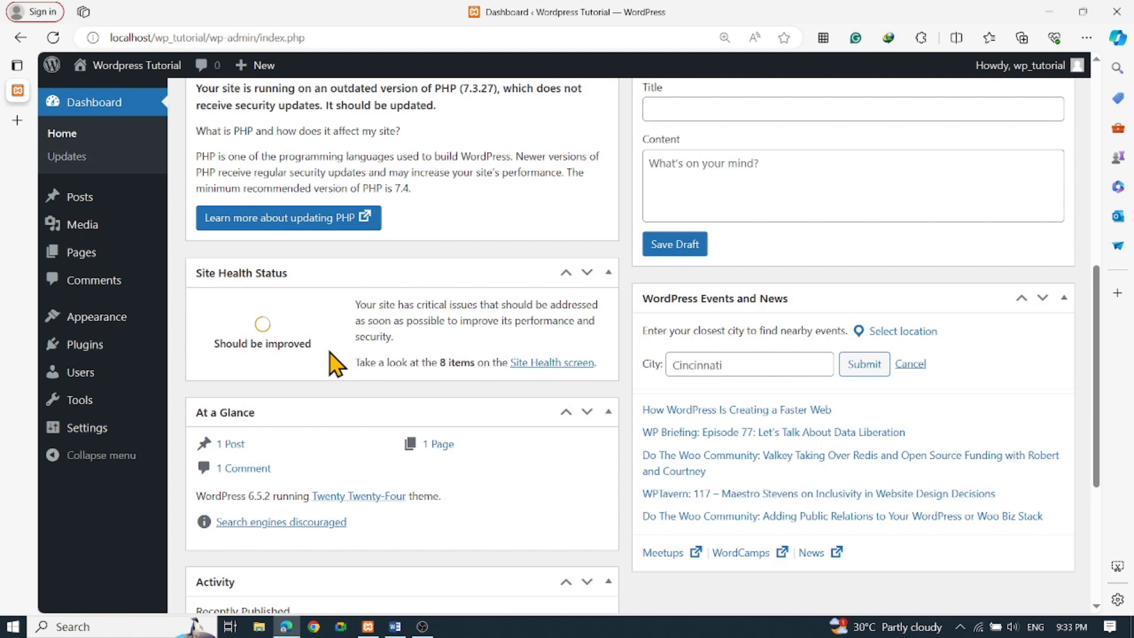
scroll(337, 364, down, 3)
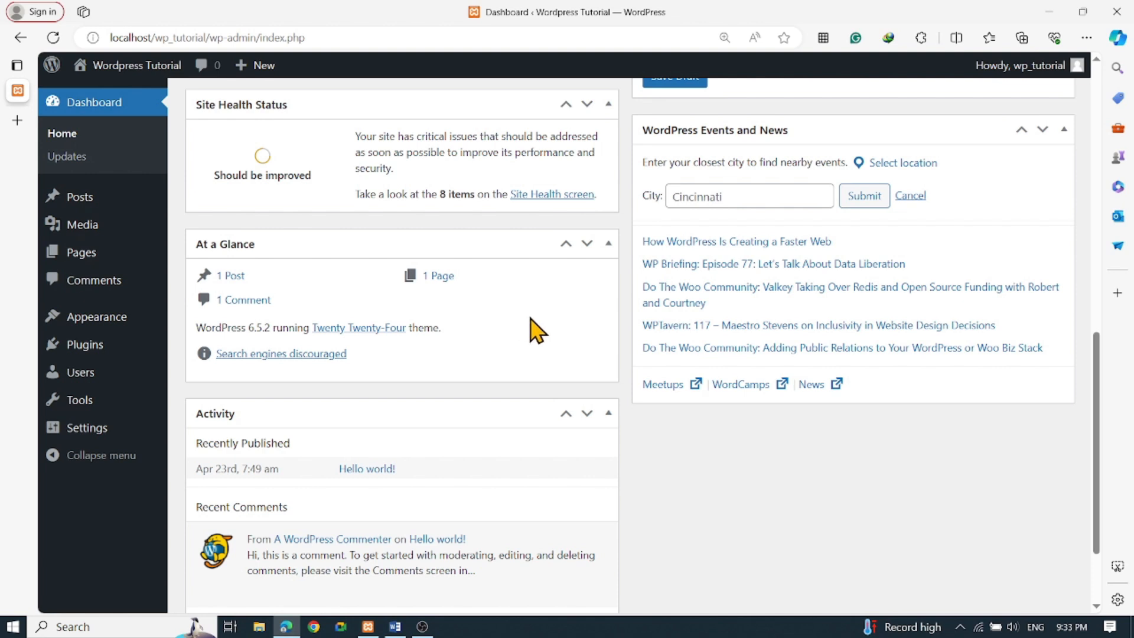
scroll(532, 329, down, 2)
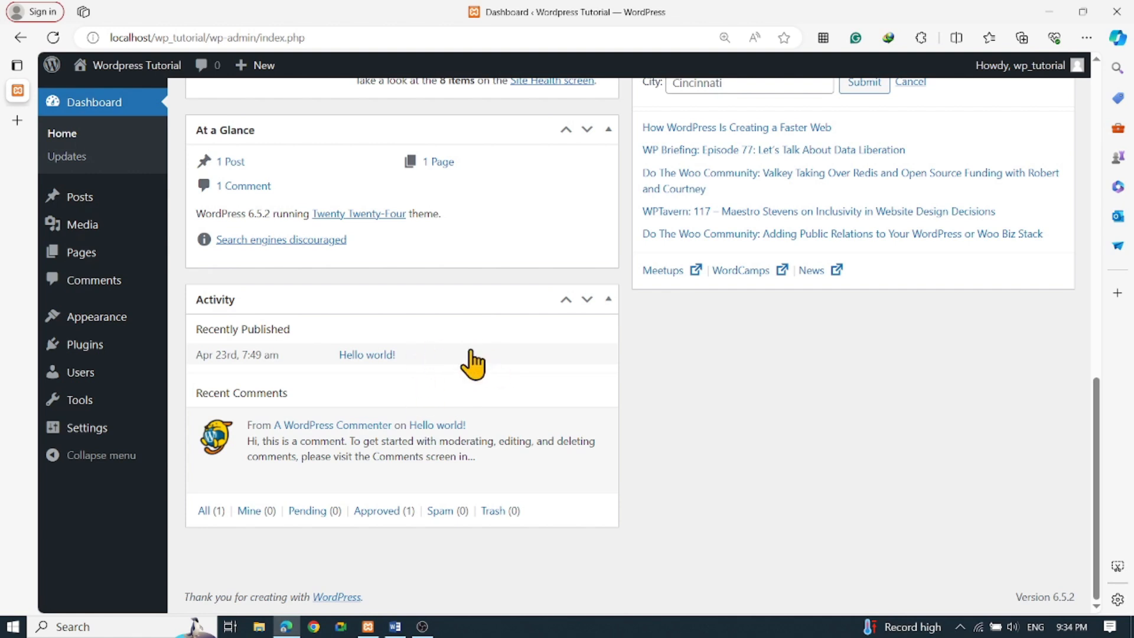
scroll(464, 412, up, 6)
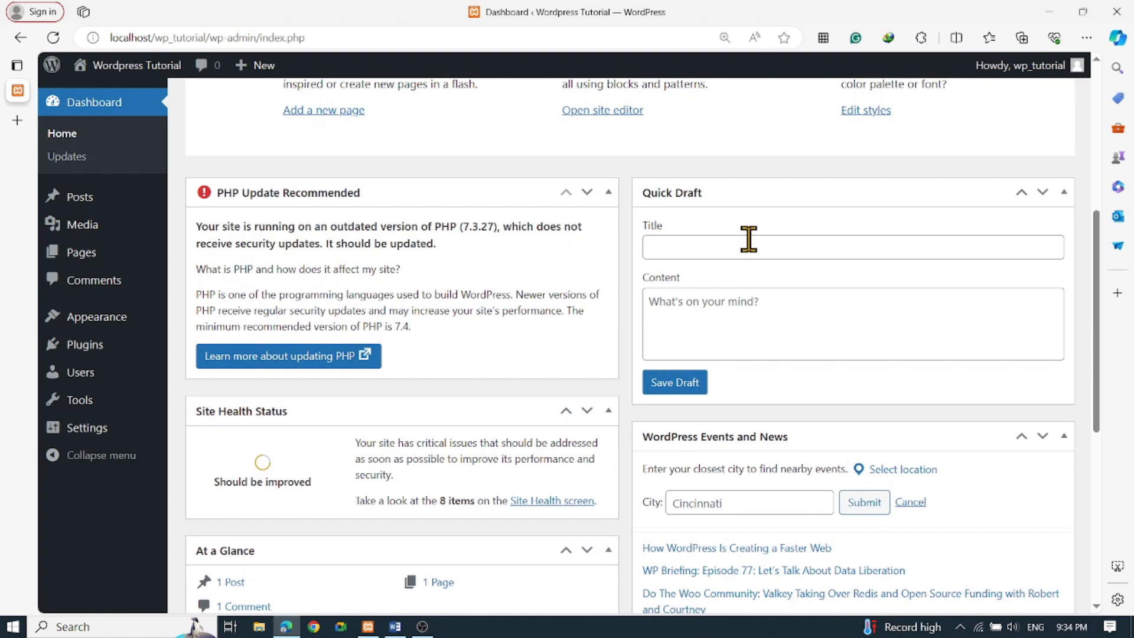
Try the Quick Draft title and content fields, then scroll the dashboard down and back up
click(745, 245)
click(808, 317)
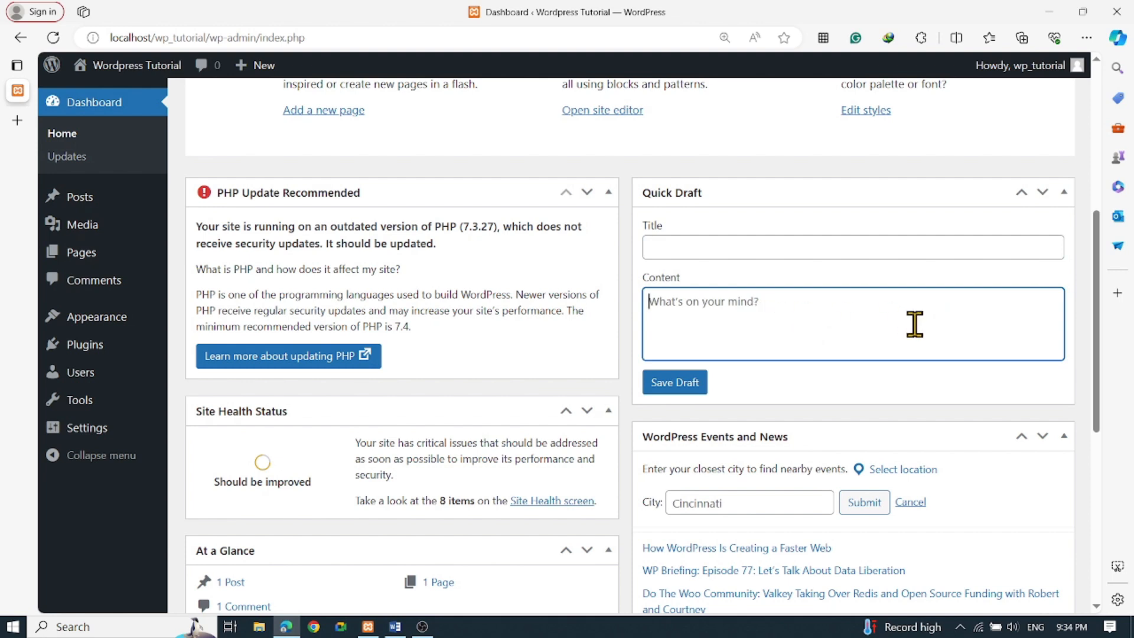
scroll(914, 324, down, 3)
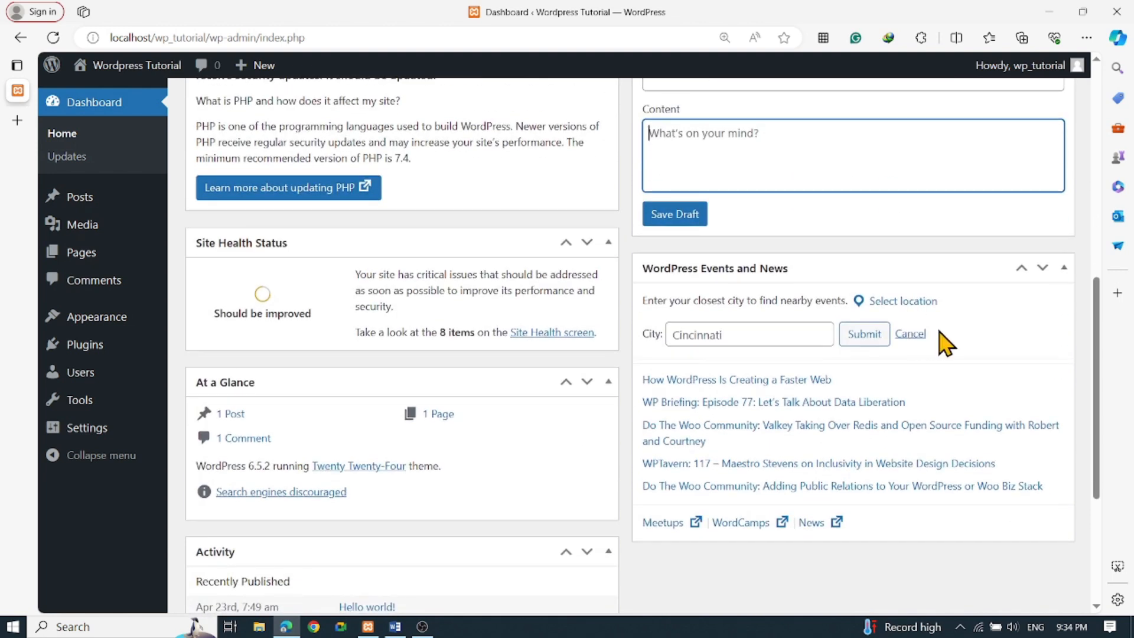
scroll(633, 372, down, 3)
scroll(514, 398, up, 7)
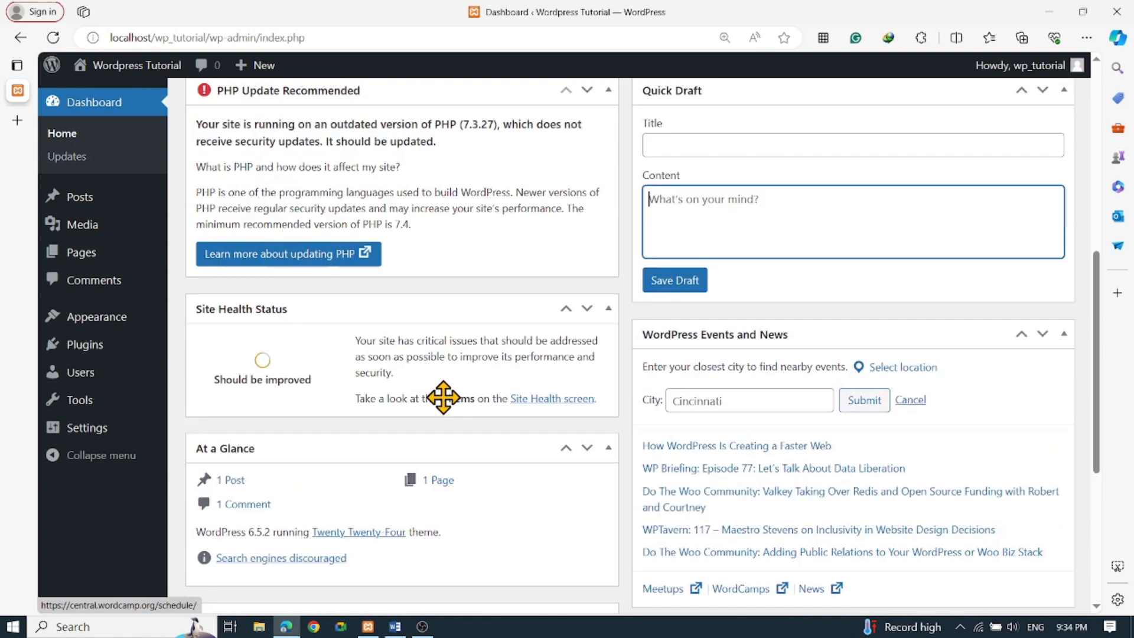
scroll(448, 408, up, 5)
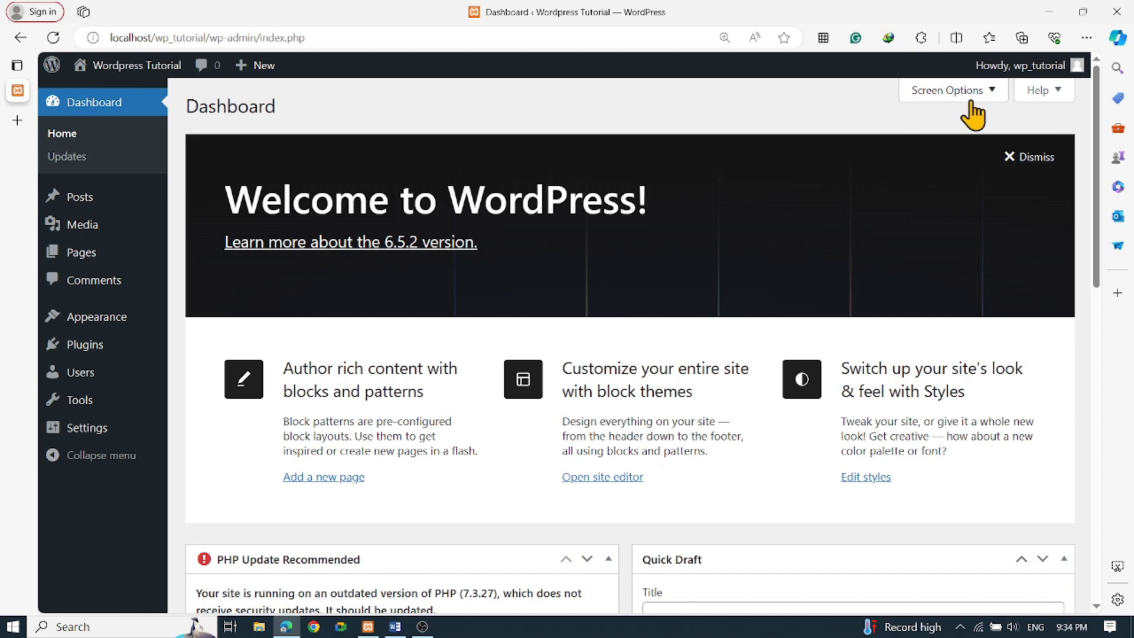
Hide the PHP Update Recommended box through Screen Options
click(991, 98)
scroll(454, 263, down, 5)
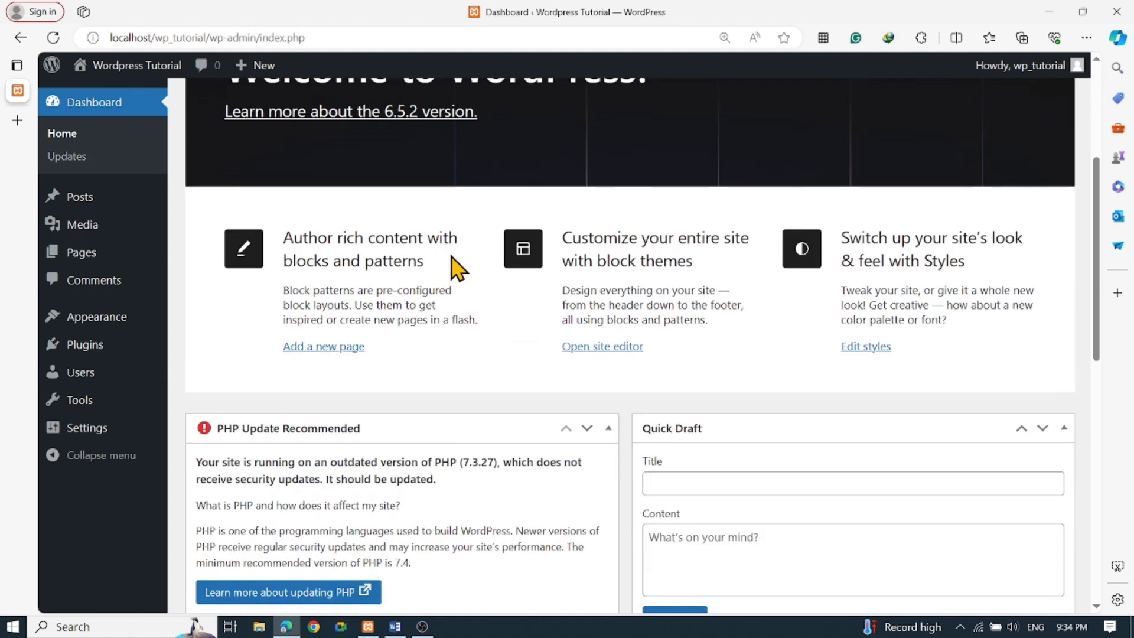
scroll(452, 270, down, 2)
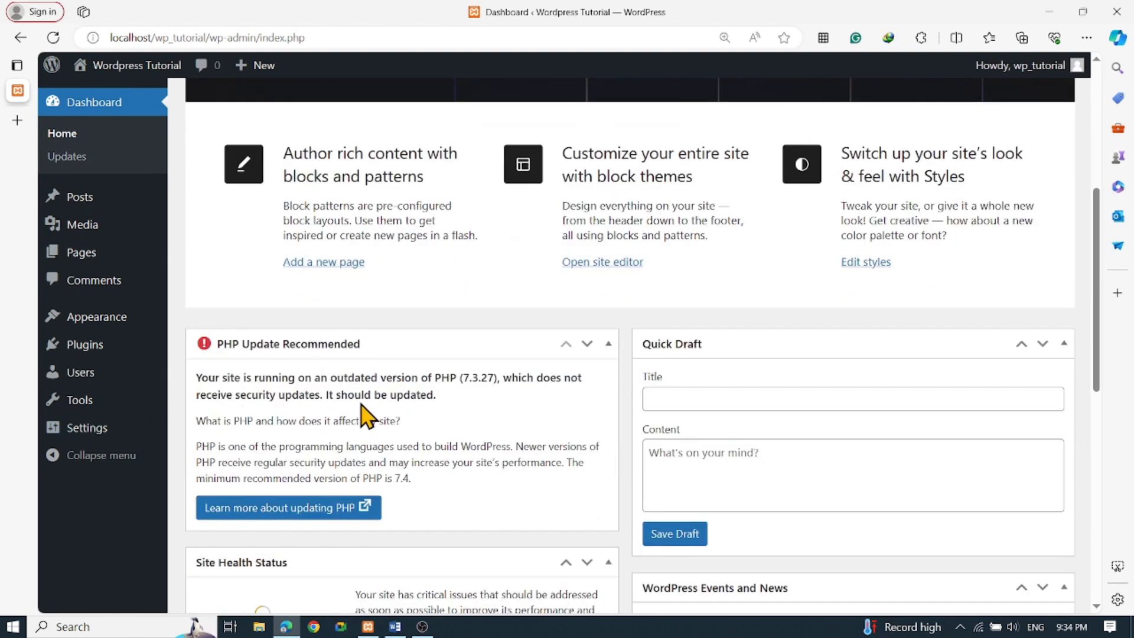
scroll(363, 407, up, 6)
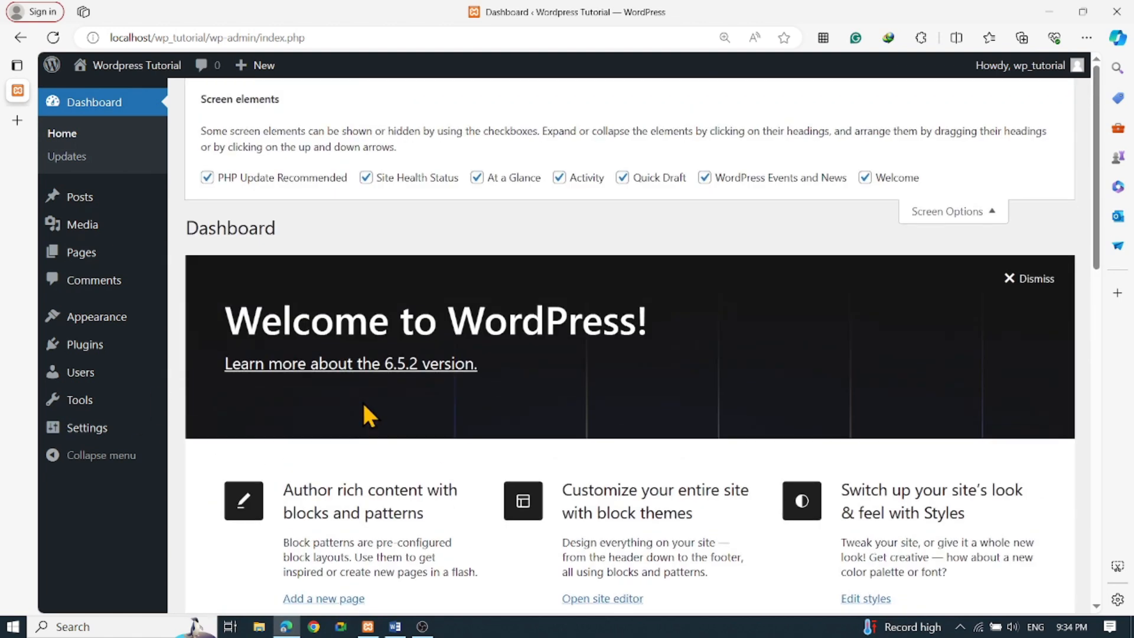
click(207, 177)
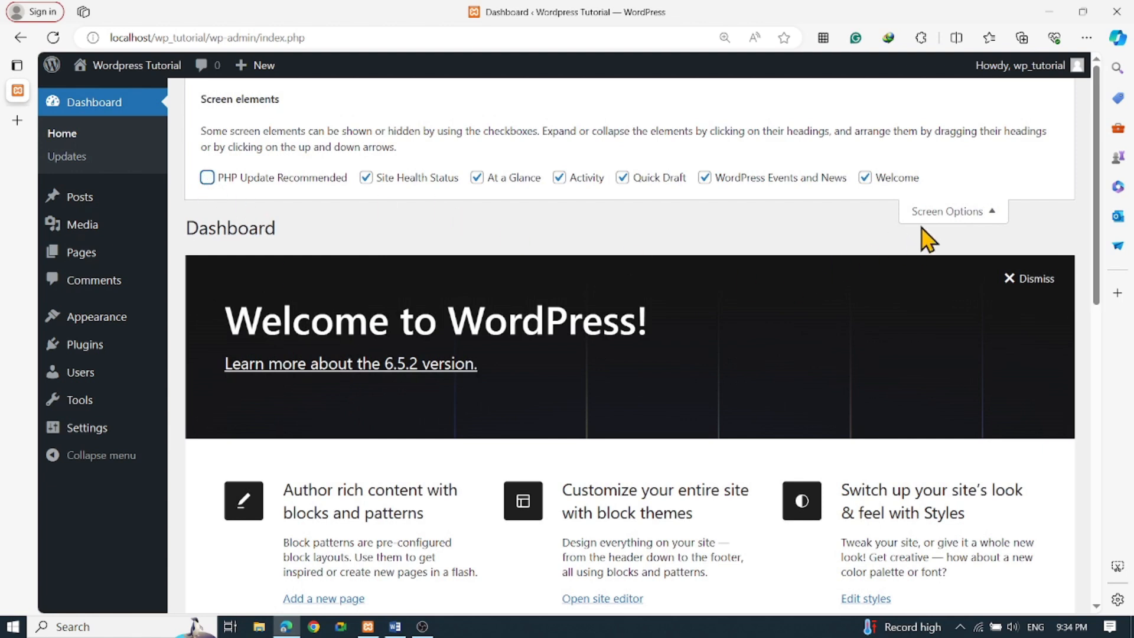
click(939, 213)
Drag Site Health Status into the right column and Quick Draft into the left column
scroll(833, 287, down, 7)
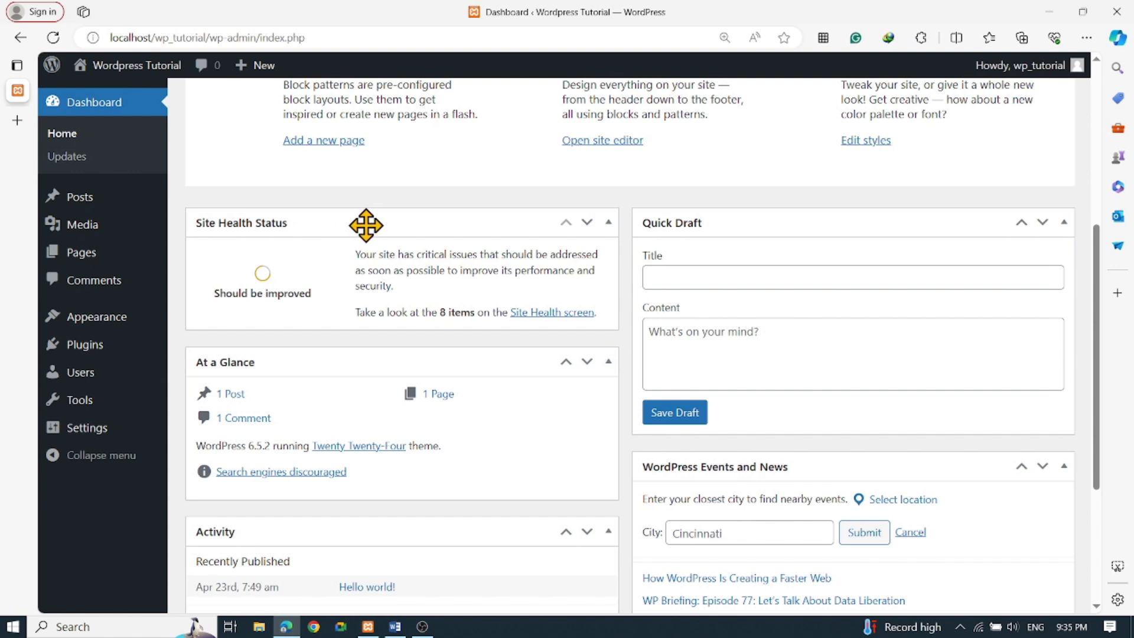
mouse_move(367, 224)
mouse_down()
mouse_move(628, 246)
mouse_move(736, 303)
mouse_move(858, 242)
mouse_move(853, 253)
mouse_up()
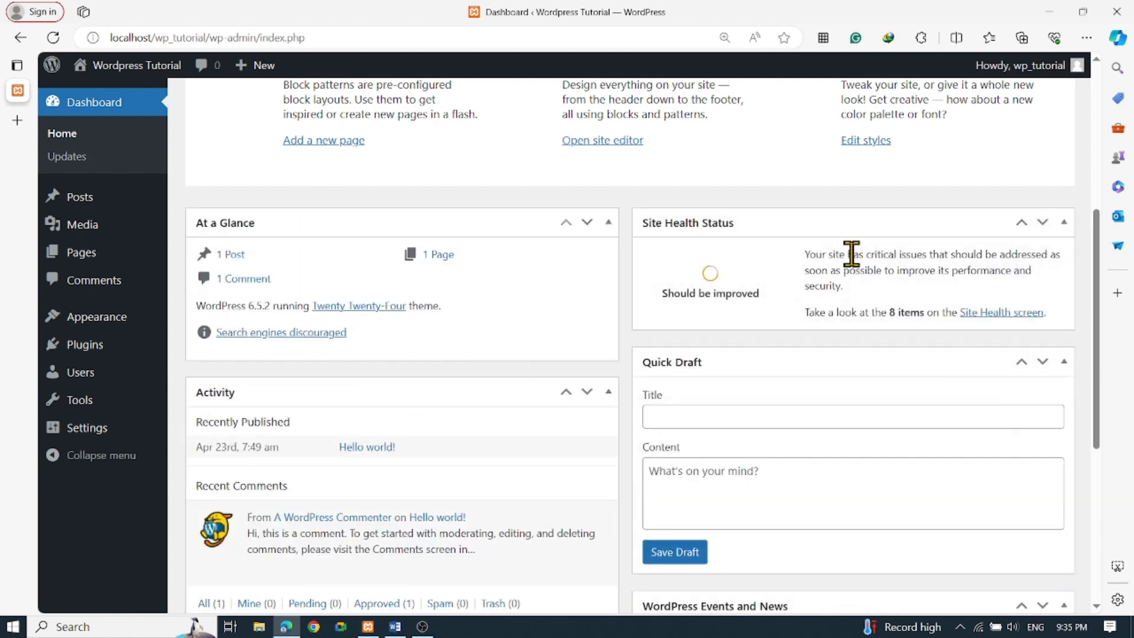
scroll(514, 316, down, 3)
scroll(487, 336, up, 3)
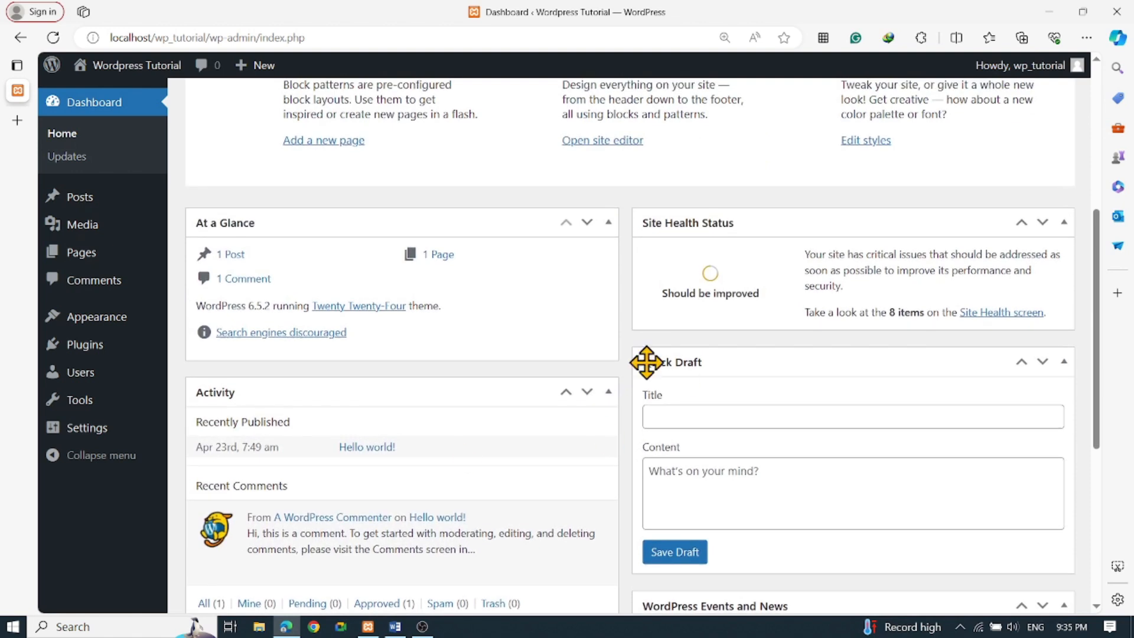
drag(622, 367, 304, 391)
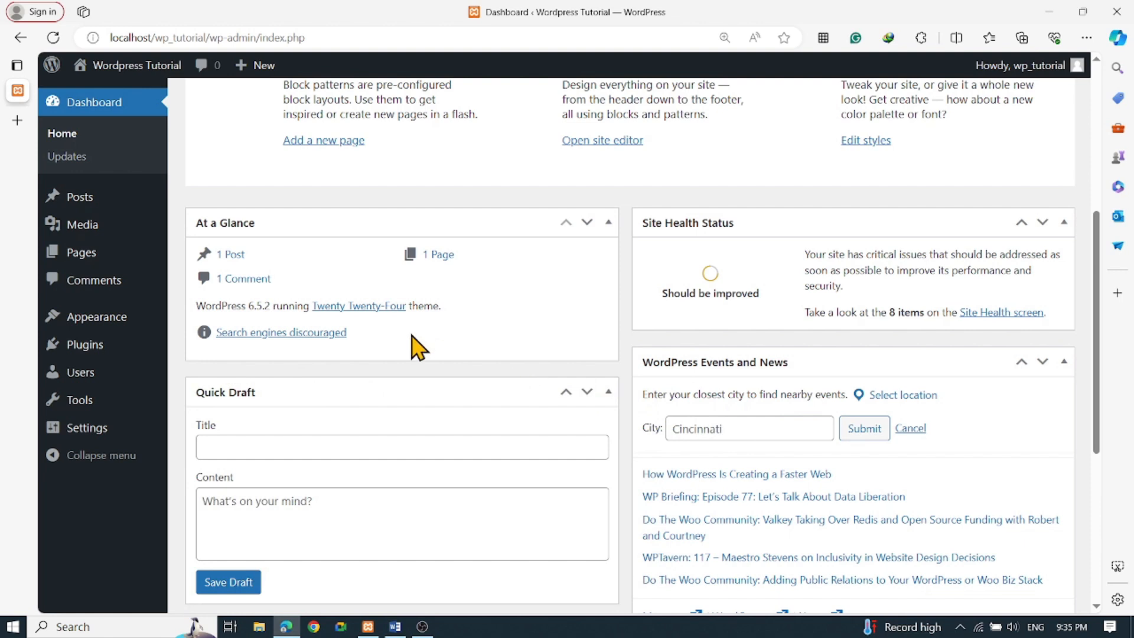
mouse_move(81, 202)
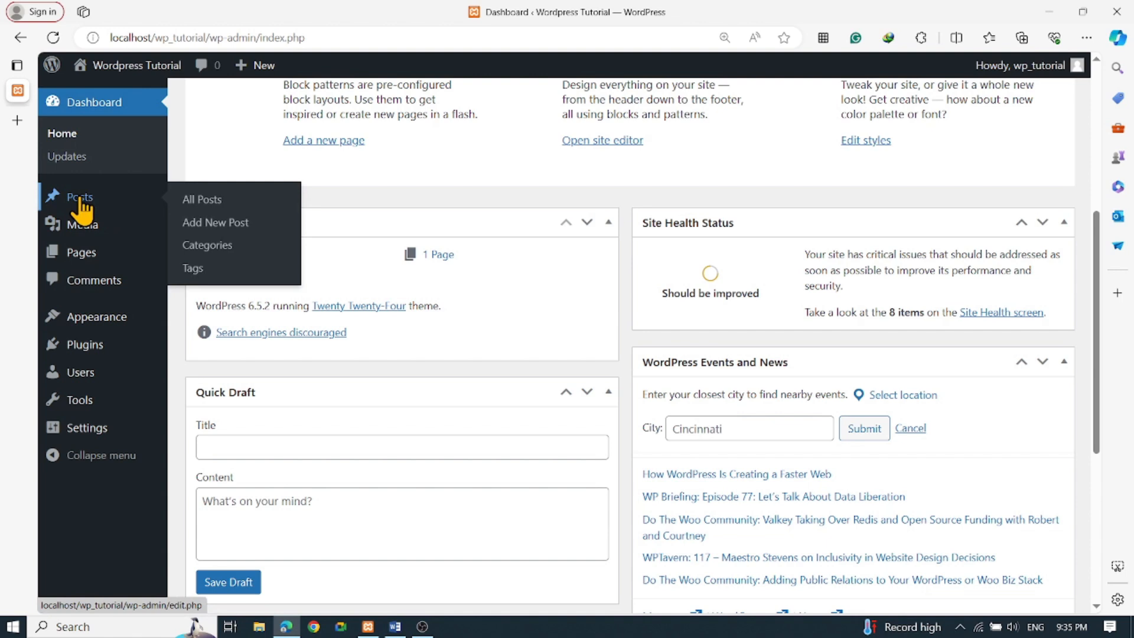
Go to the Posts list and open the Hello world! post in the block editor
click(81, 201)
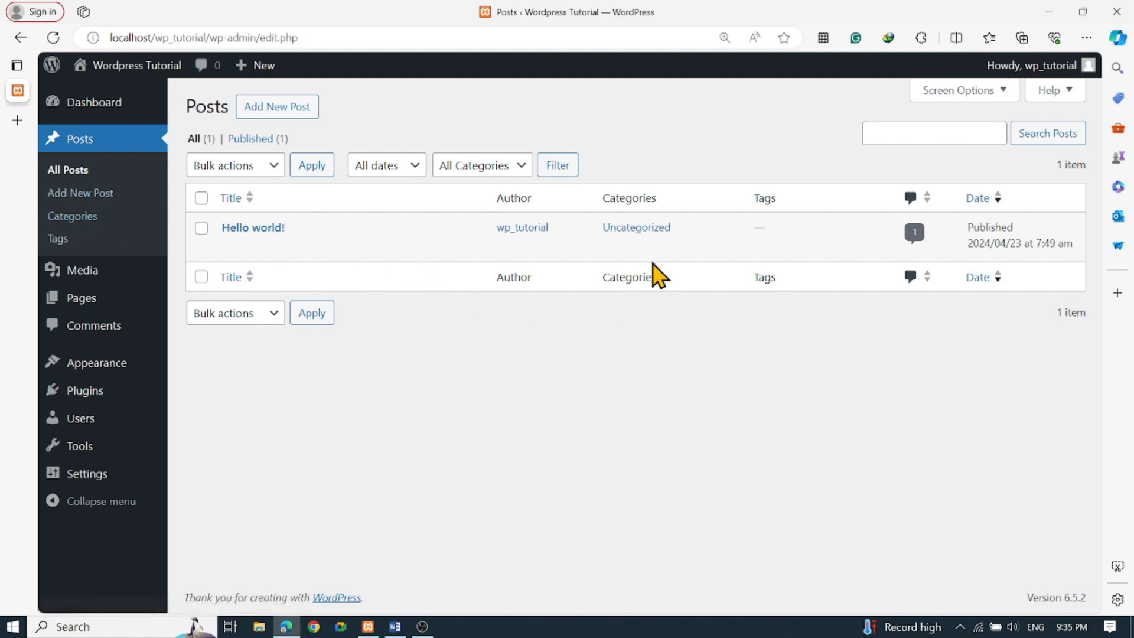
mouse_move(635, 260)
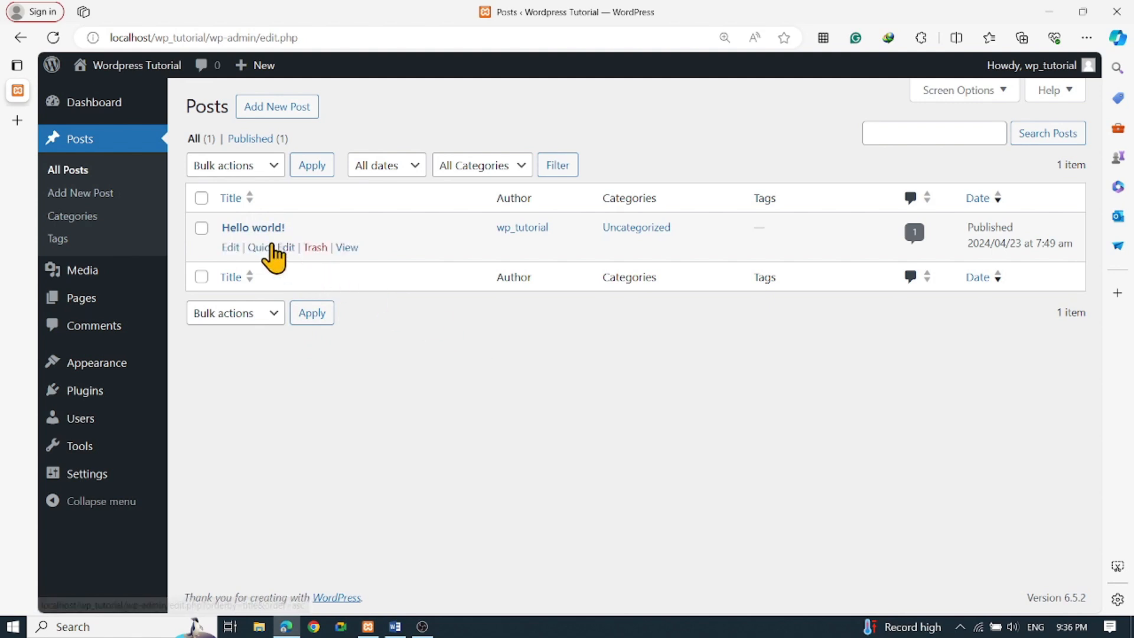
click(257, 226)
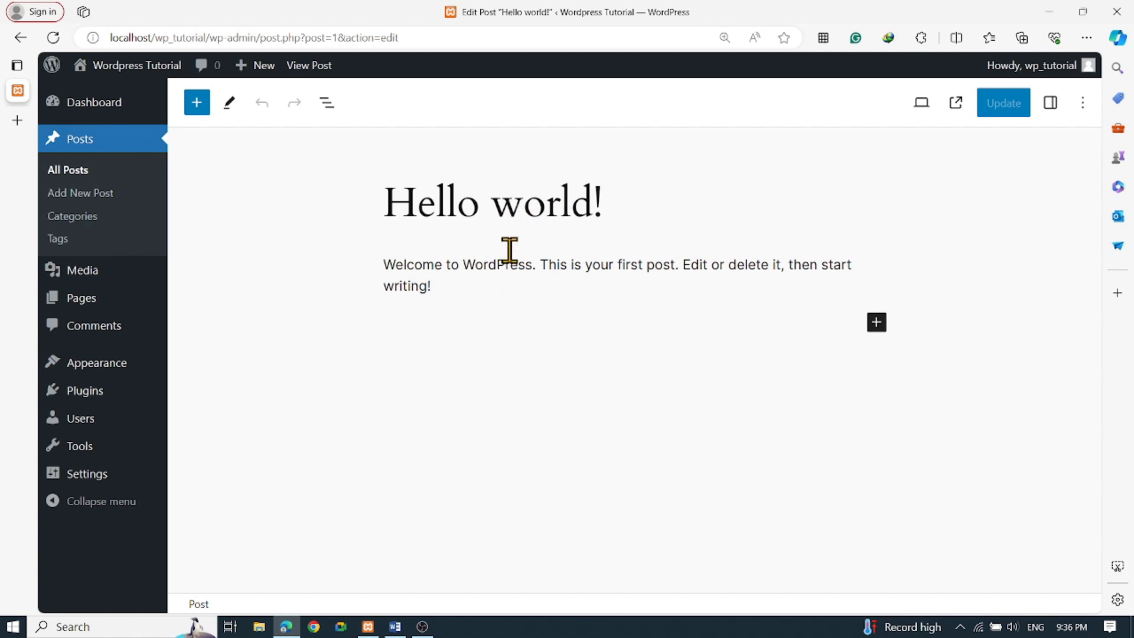
Look at the Hello world! title and paragraph without changing them, then go back to All Posts
click(502, 203)
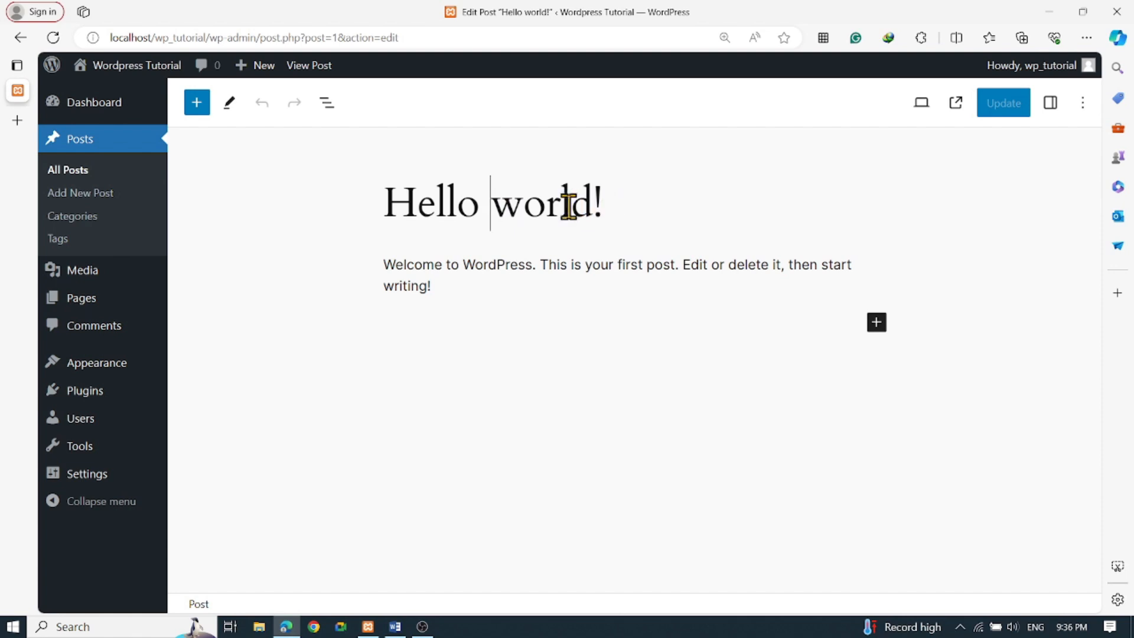
click(474, 267)
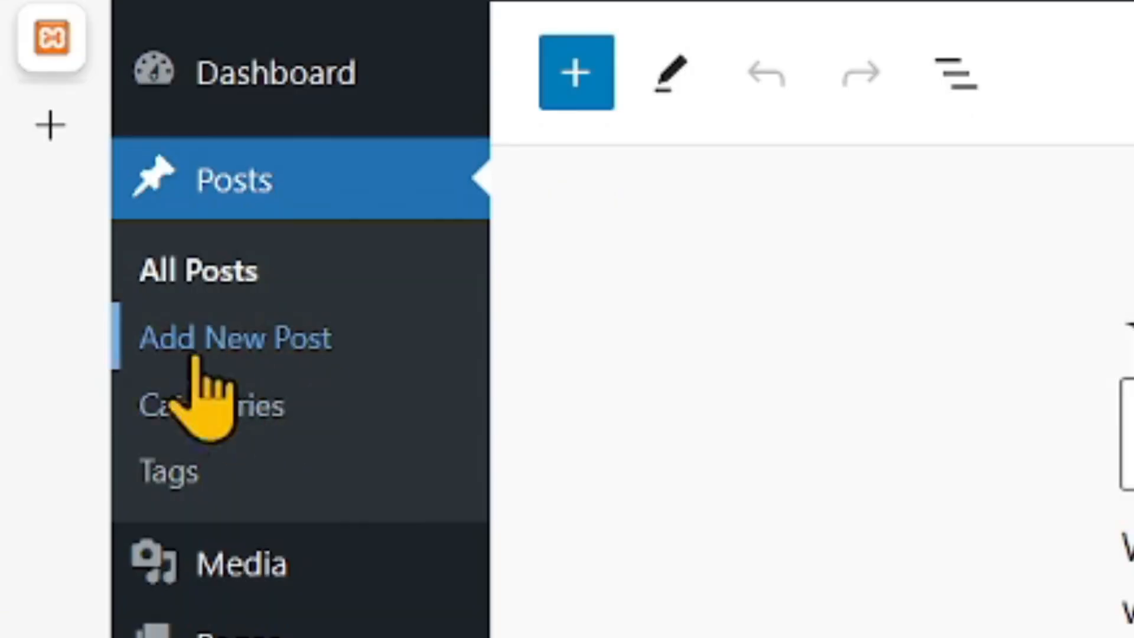
click(224, 271)
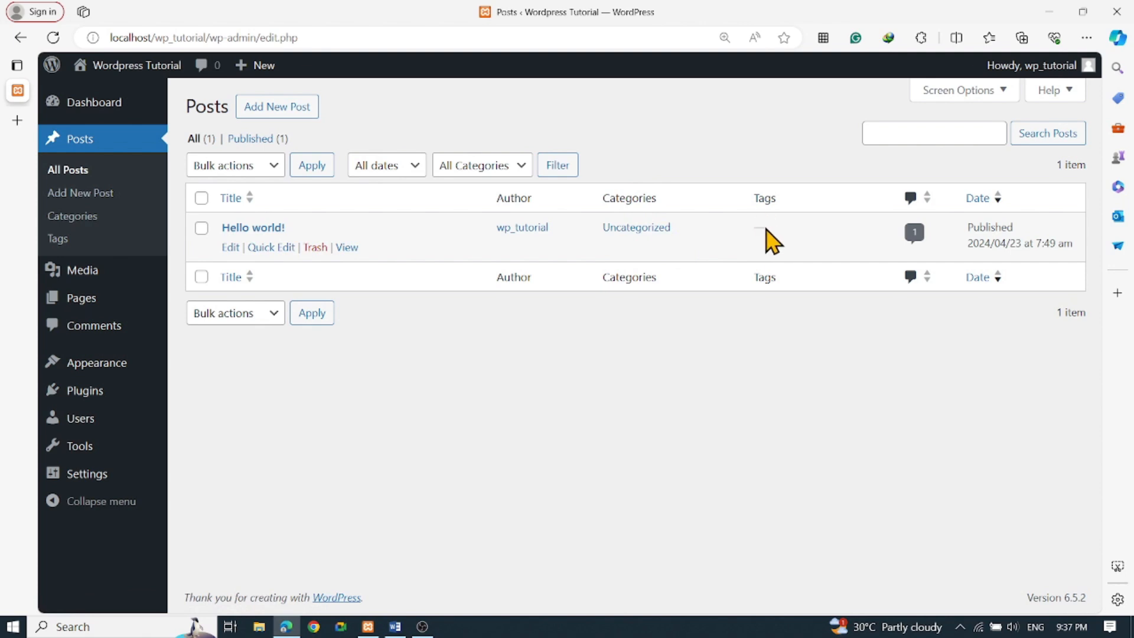
View the one approved comment on Hello world! from the All Posts list
click(915, 235)
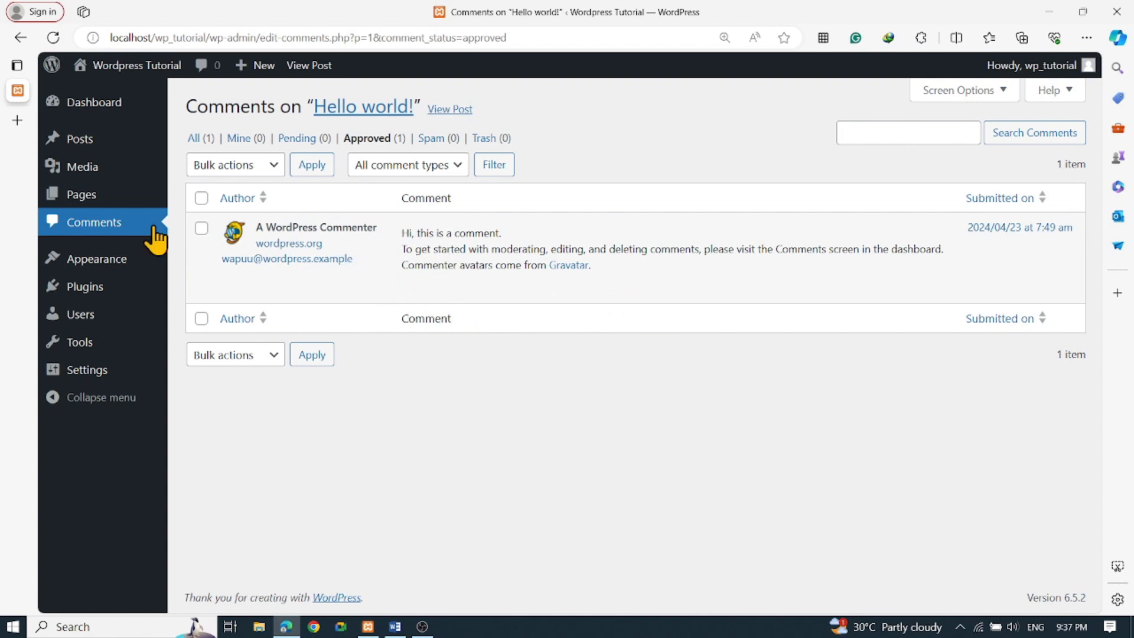
mouse_move(102, 196)
mouse_move(83, 152)
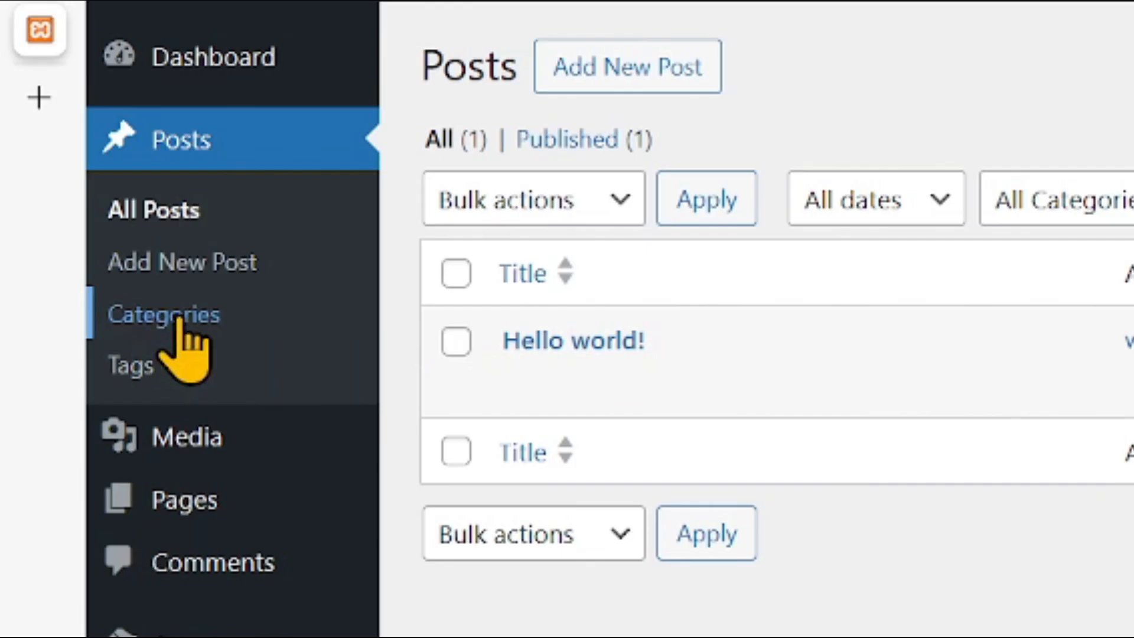
Enter Careers as the new category name, with Parent Category left as None
click(195, 317)
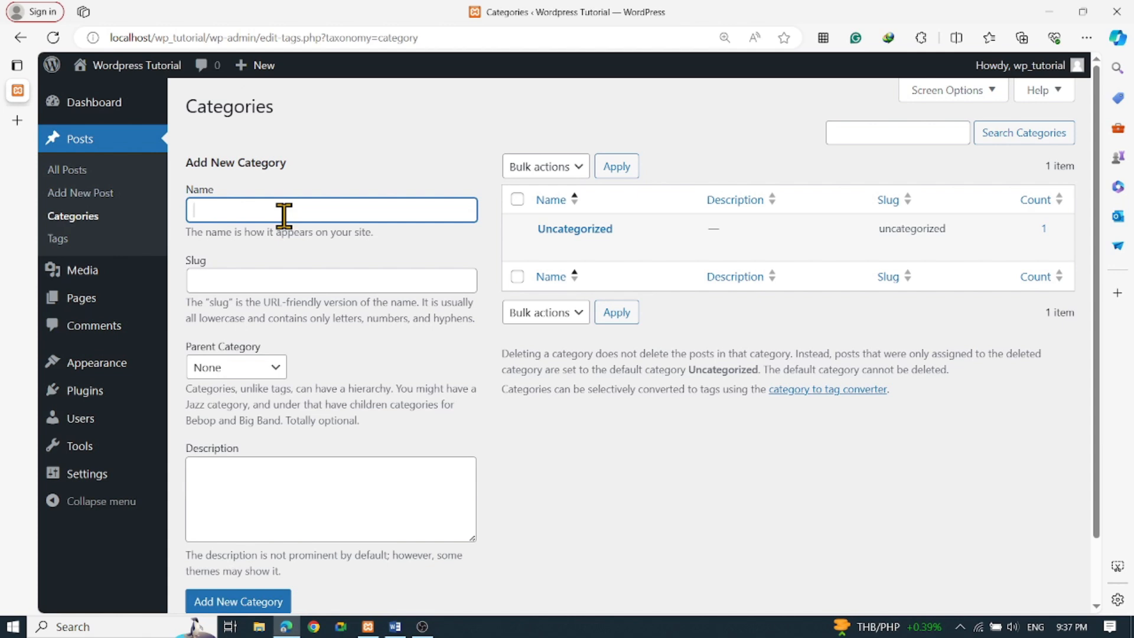
text(Careers)
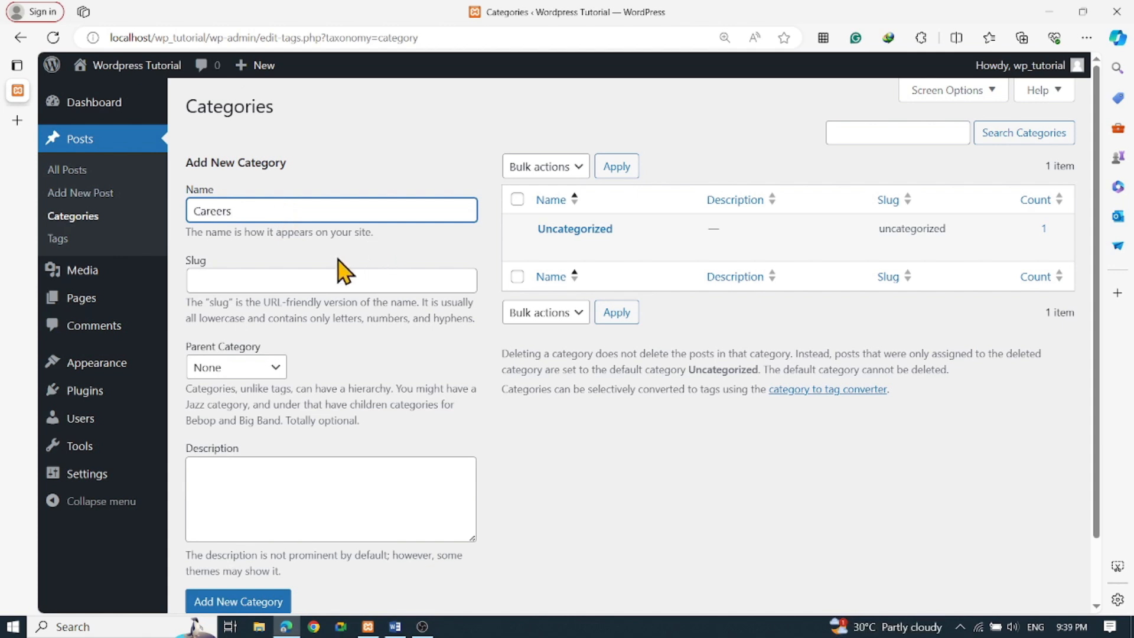
click(273, 278)
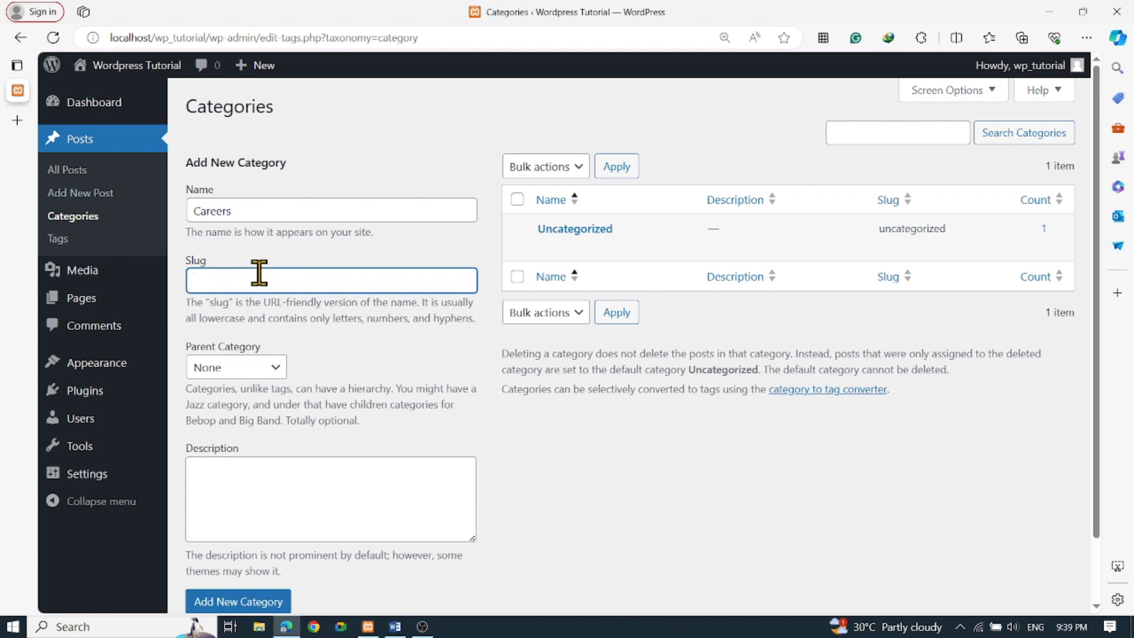
click(275, 368)
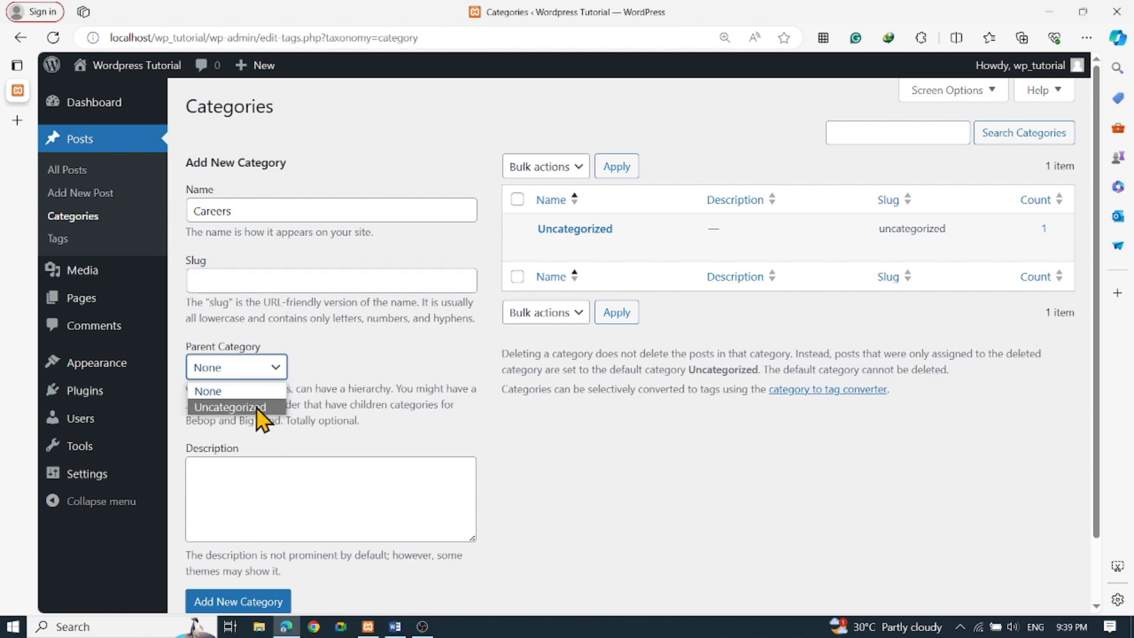
click(283, 368)
click(270, 369)
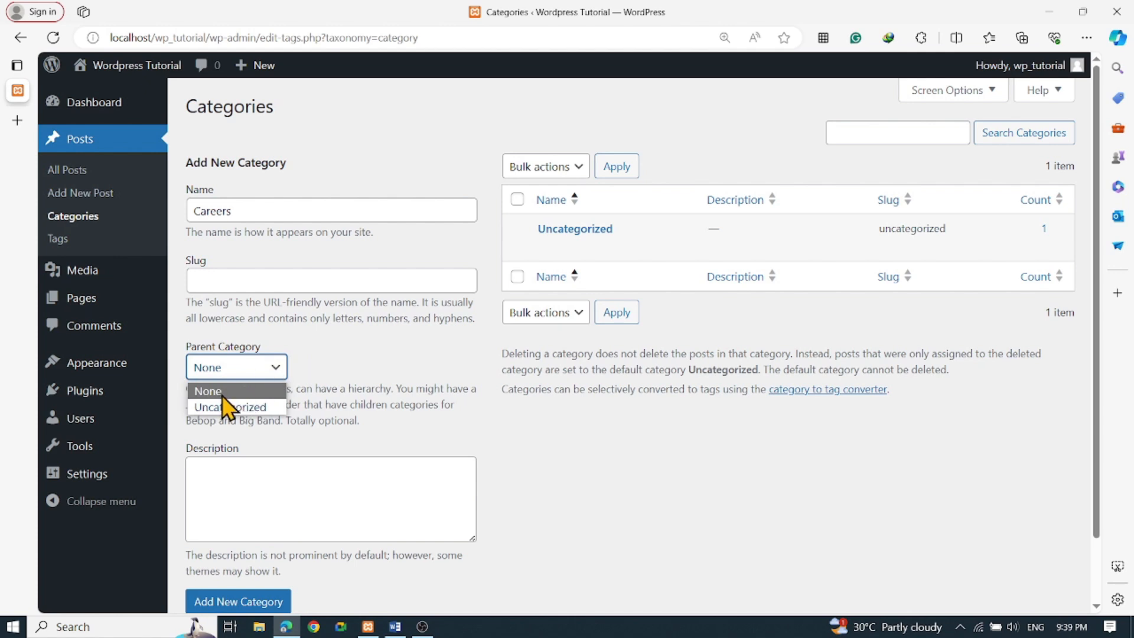
click(222, 391)
click(260, 368)
click(222, 393)
Add the Careers category and confirm it appears beside Uncategorized
scroll(313, 437, down, 1)
click(287, 433)
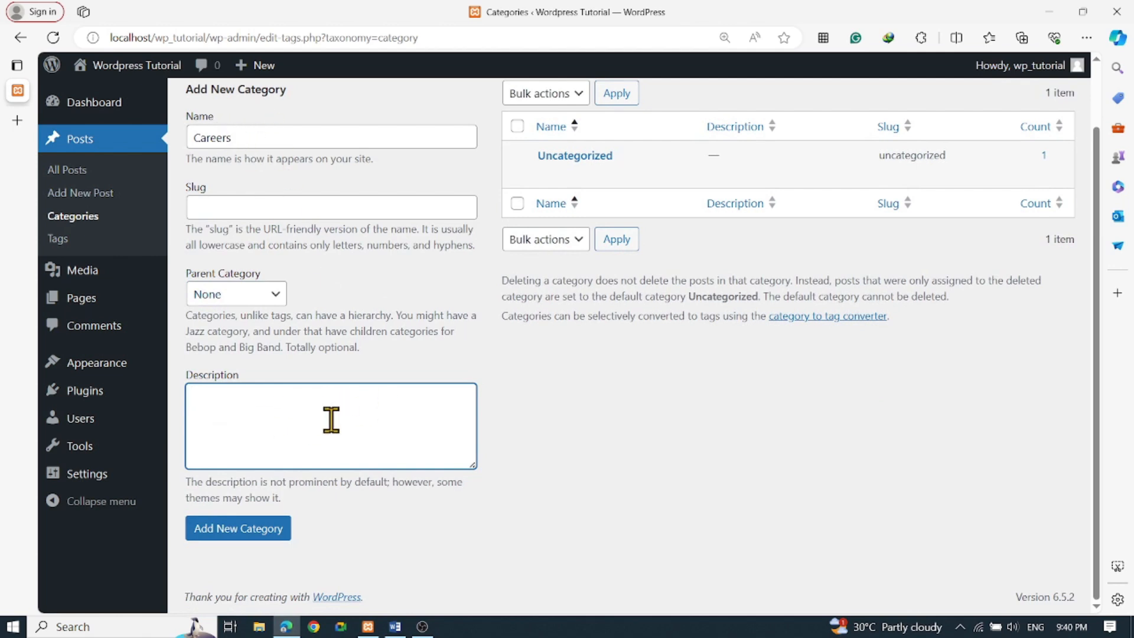
scroll(291, 304, up, 1)
scroll(291, 299, down, 1)
click(230, 549)
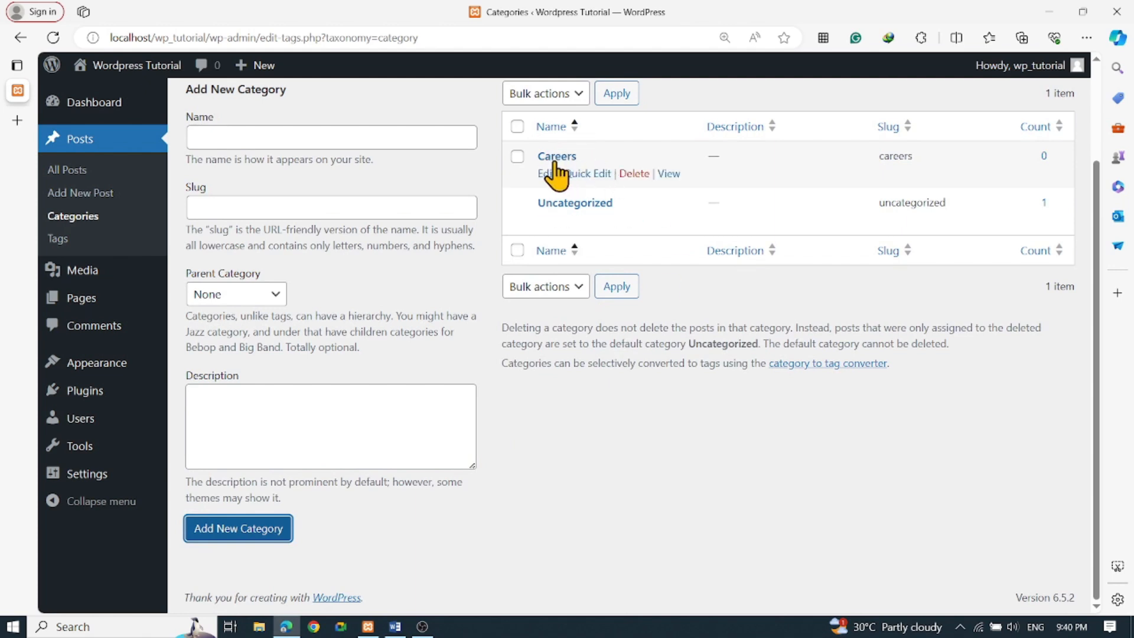
scroll(414, 248, up, 2)
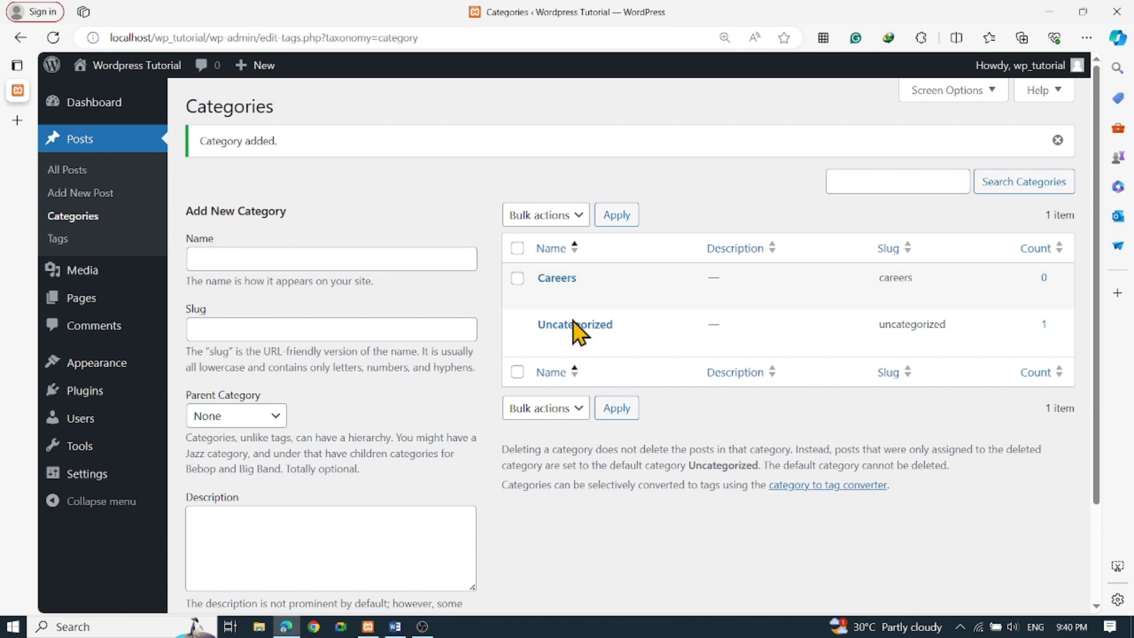
mouse_move(562, 291)
Add a new post tag named 'sample tags' on the Tags page
click(69, 241)
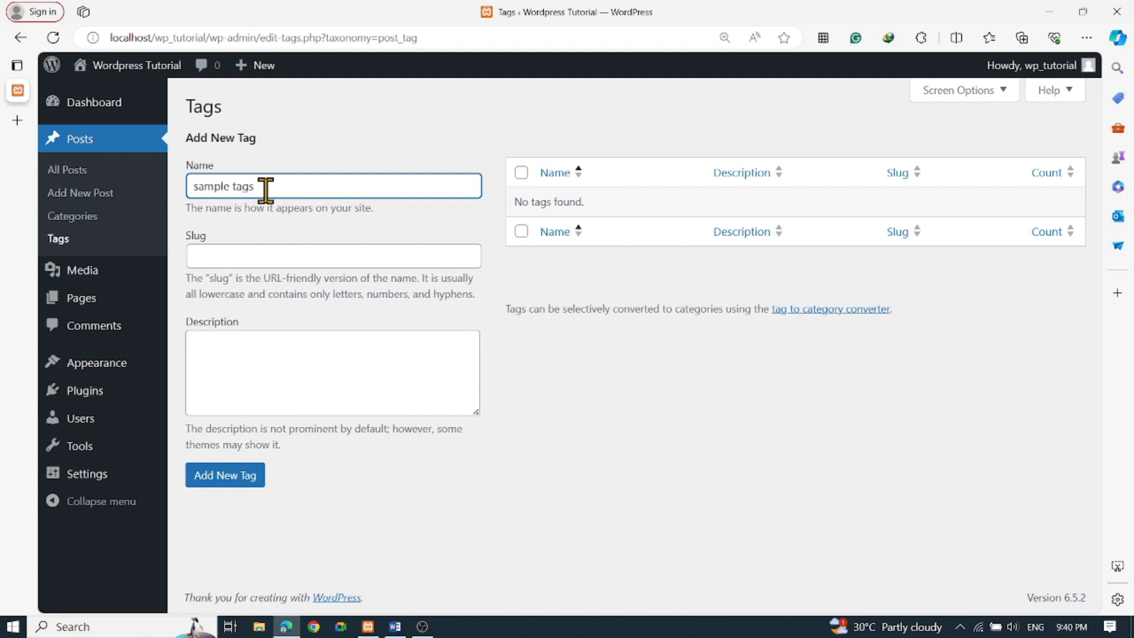
click(271, 253)
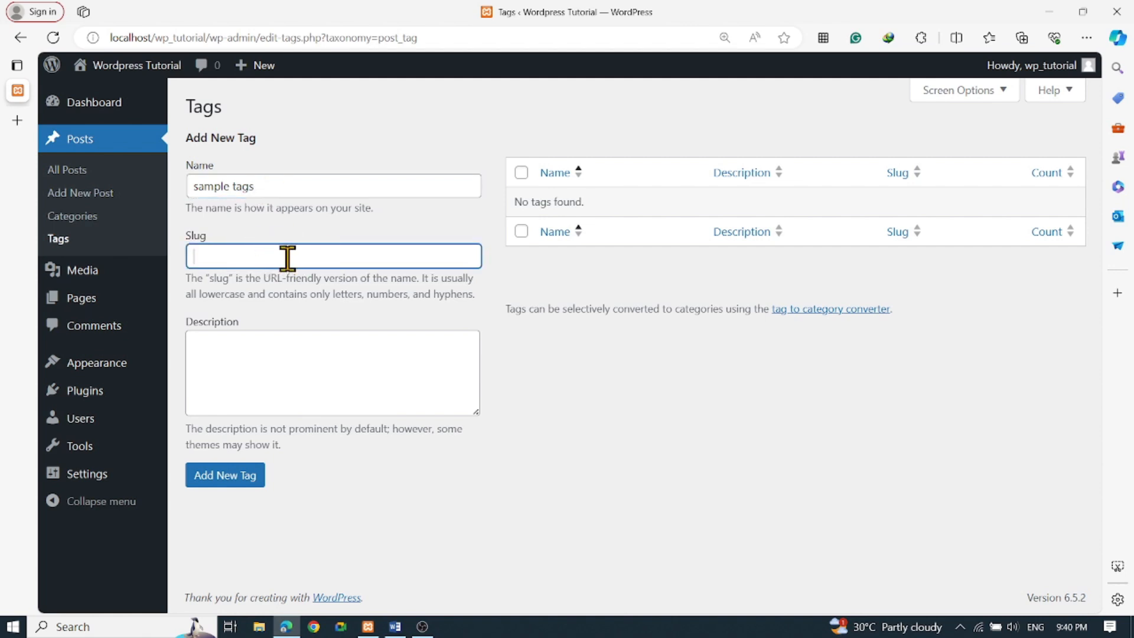
click(266, 354)
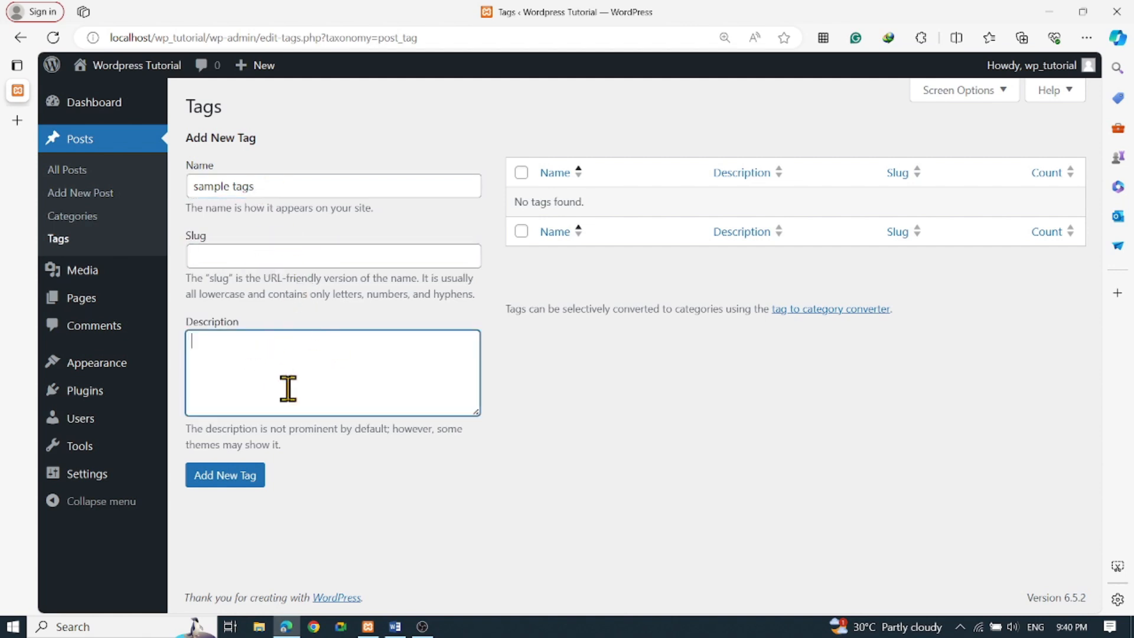
click(258, 487)
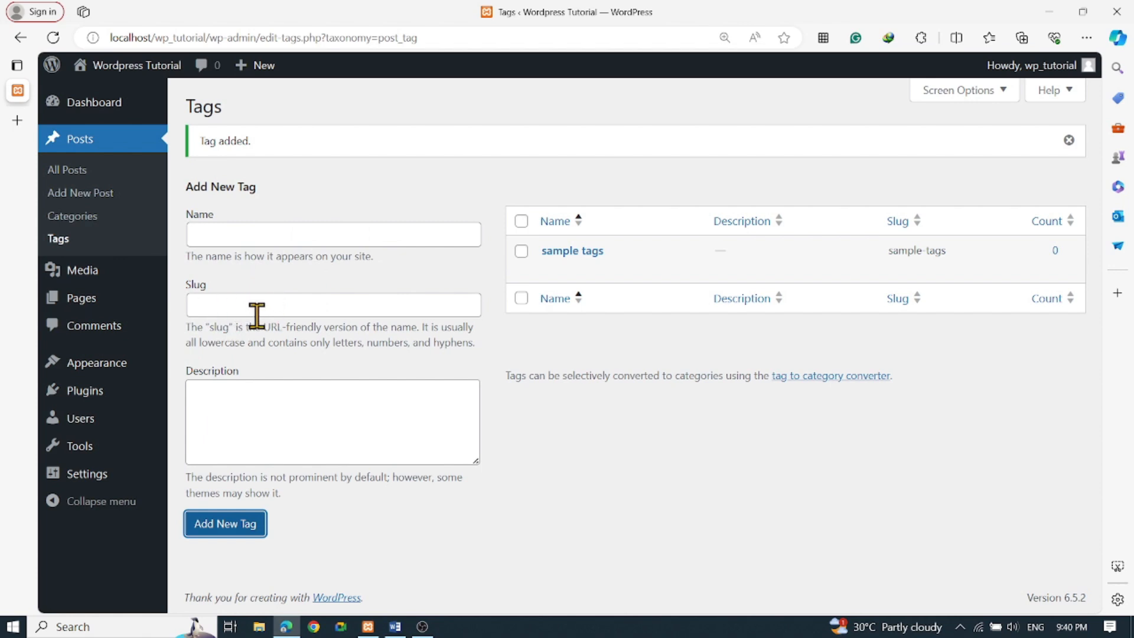
Highlight the generated sample-tags slug in the tags list to check it
mouse_move(912, 261)
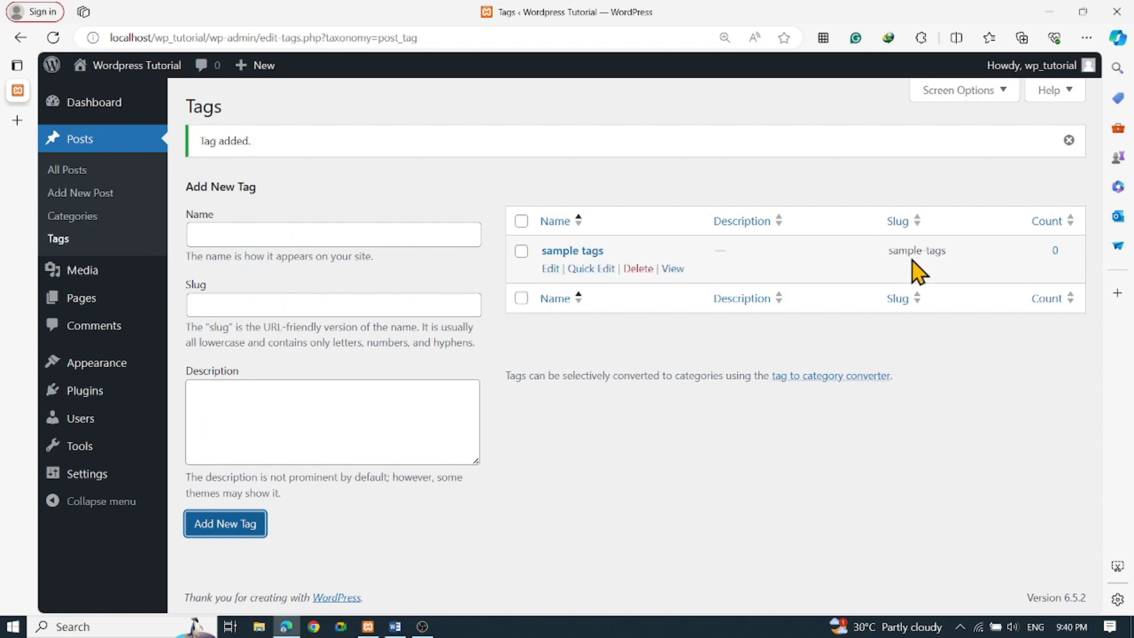
drag(890, 251, 952, 254)
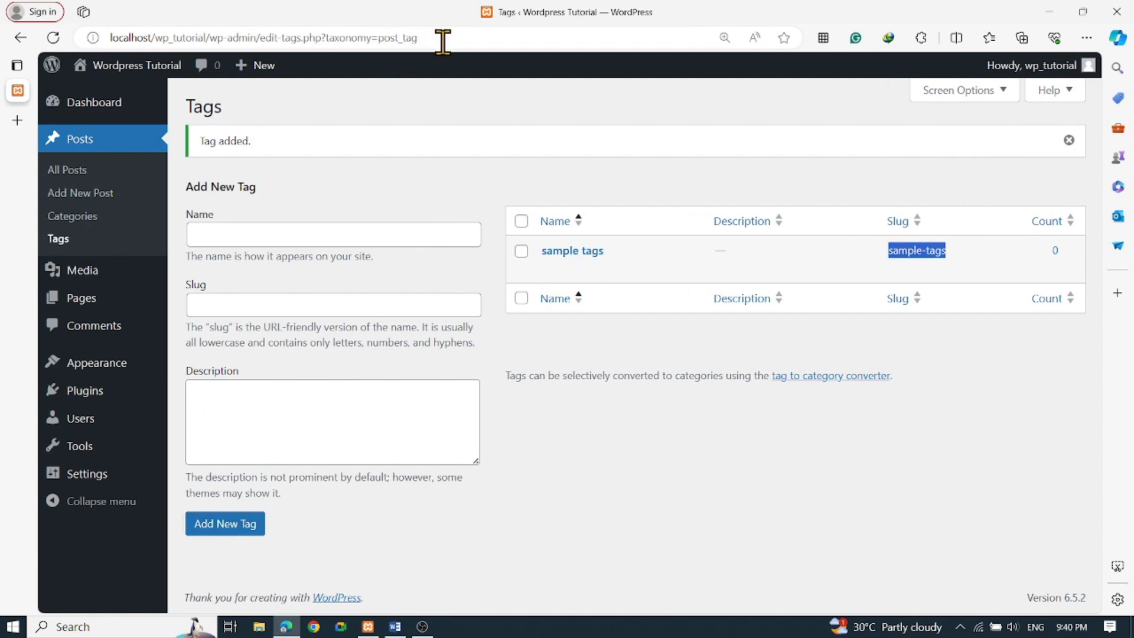
click(653, 434)
mouse_move(109, 283)
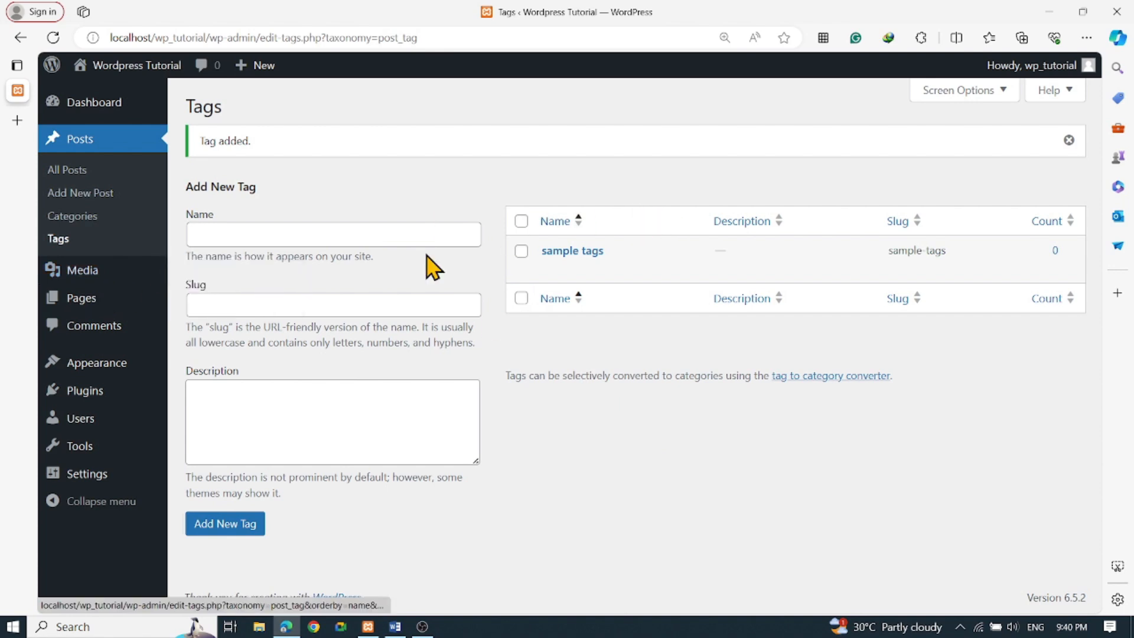
mouse_move(86, 269)
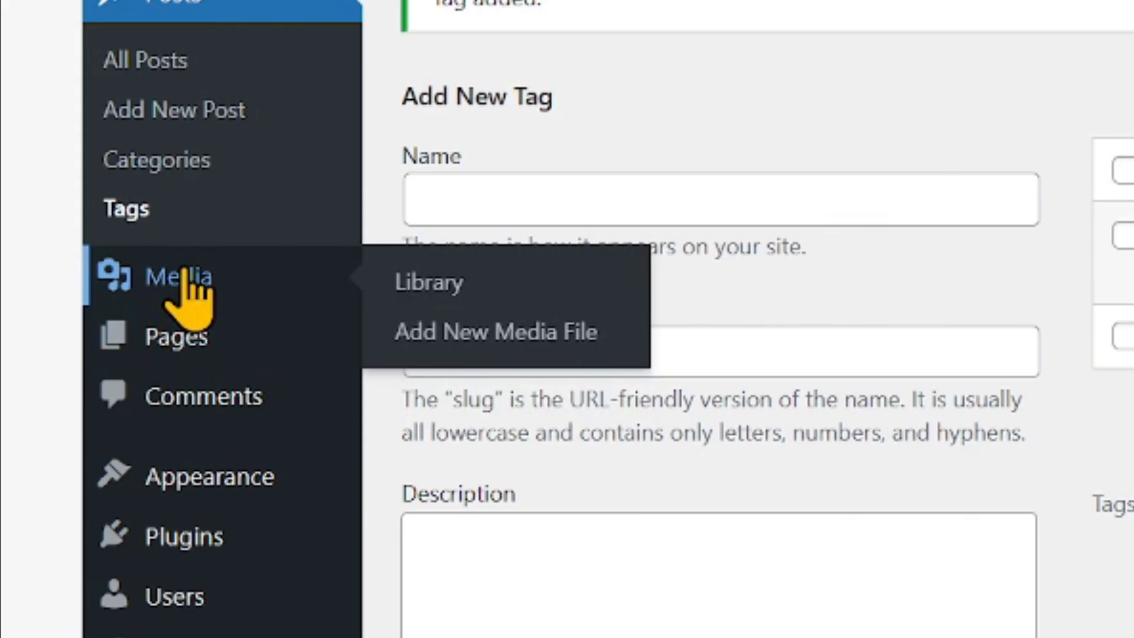
Upload the Sample 2x2 ID Image from PORTFOLIO WEBSITE RESOURCES to the media library
click(184, 273)
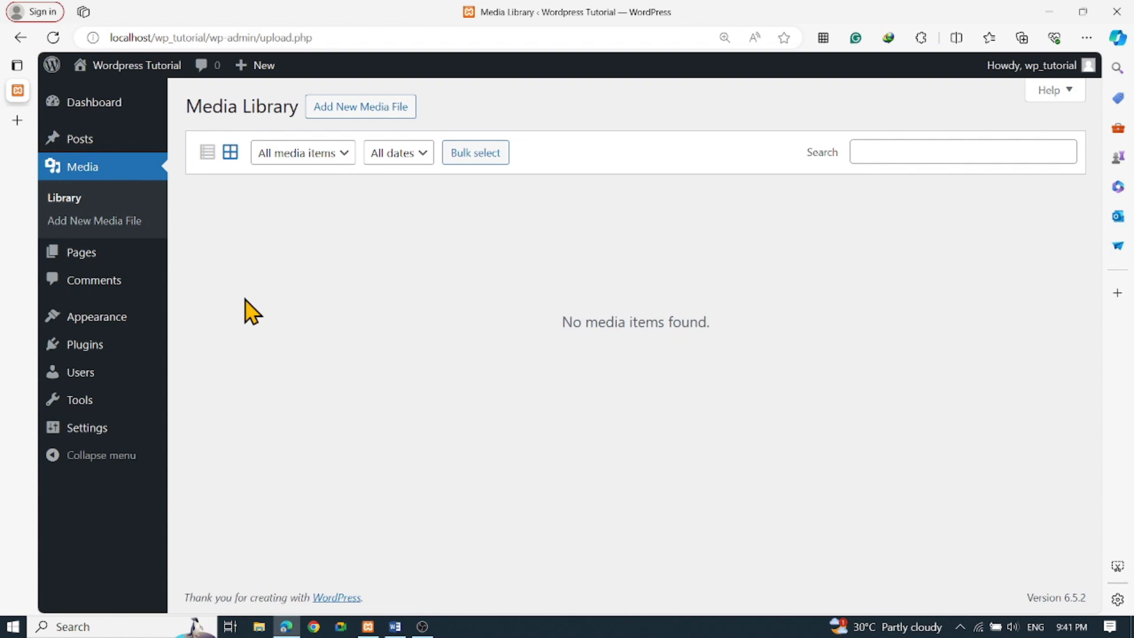
click(338, 112)
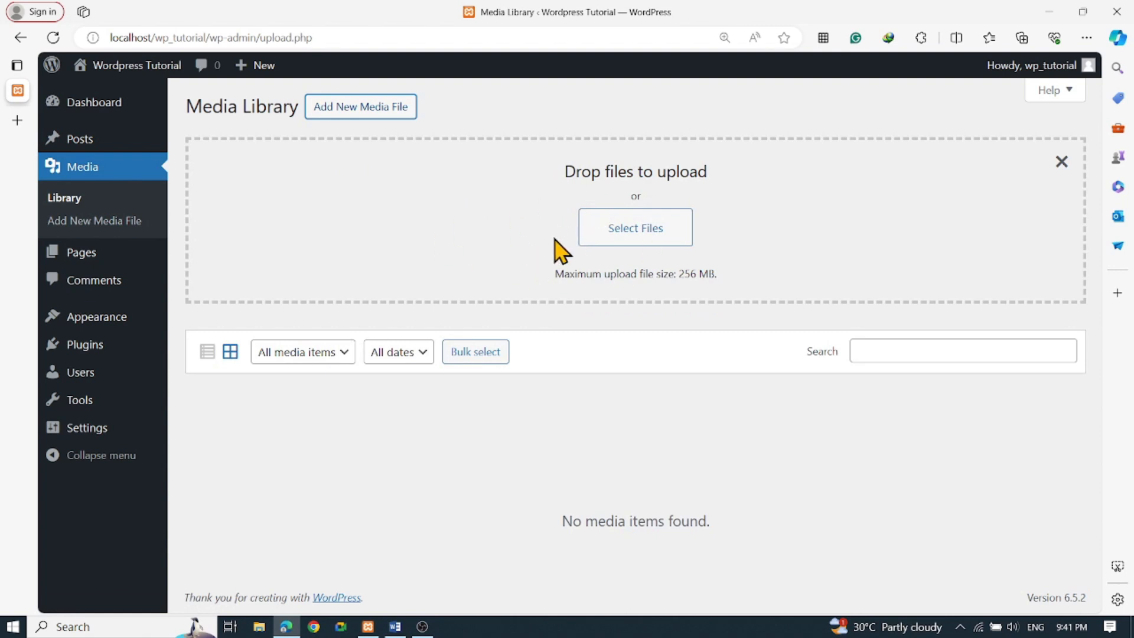
click(610, 236)
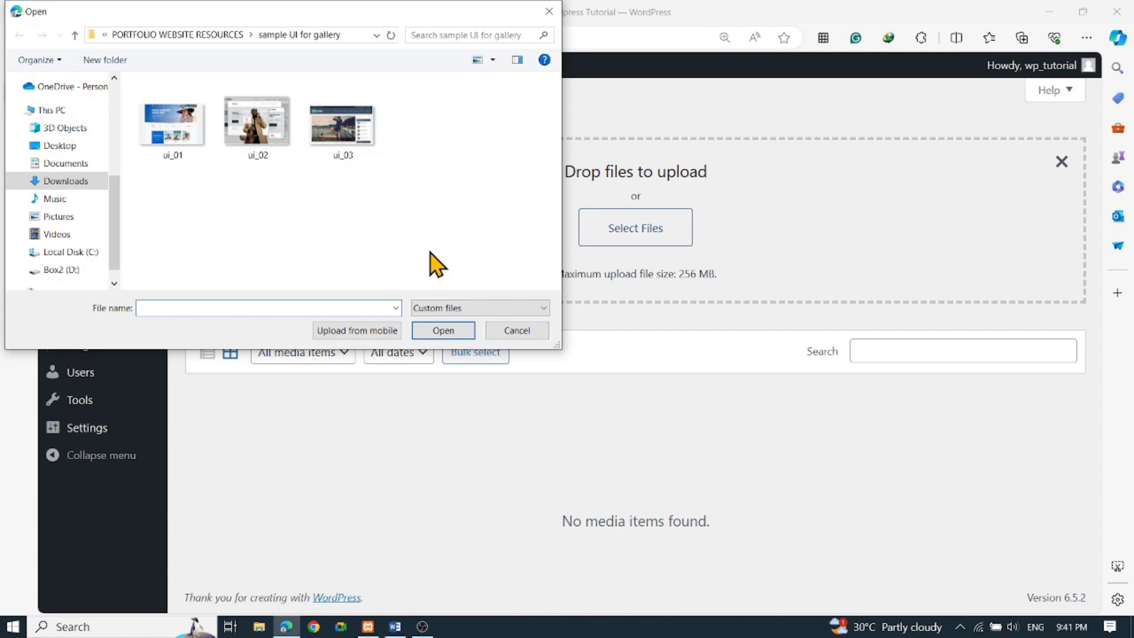
click(217, 35)
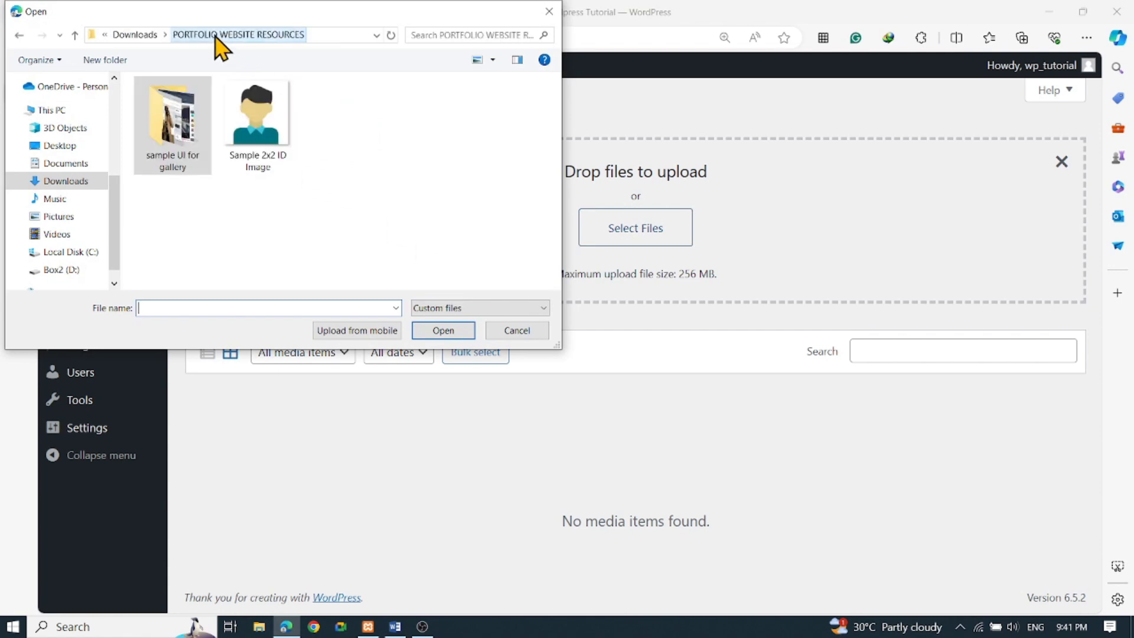
click(266, 121)
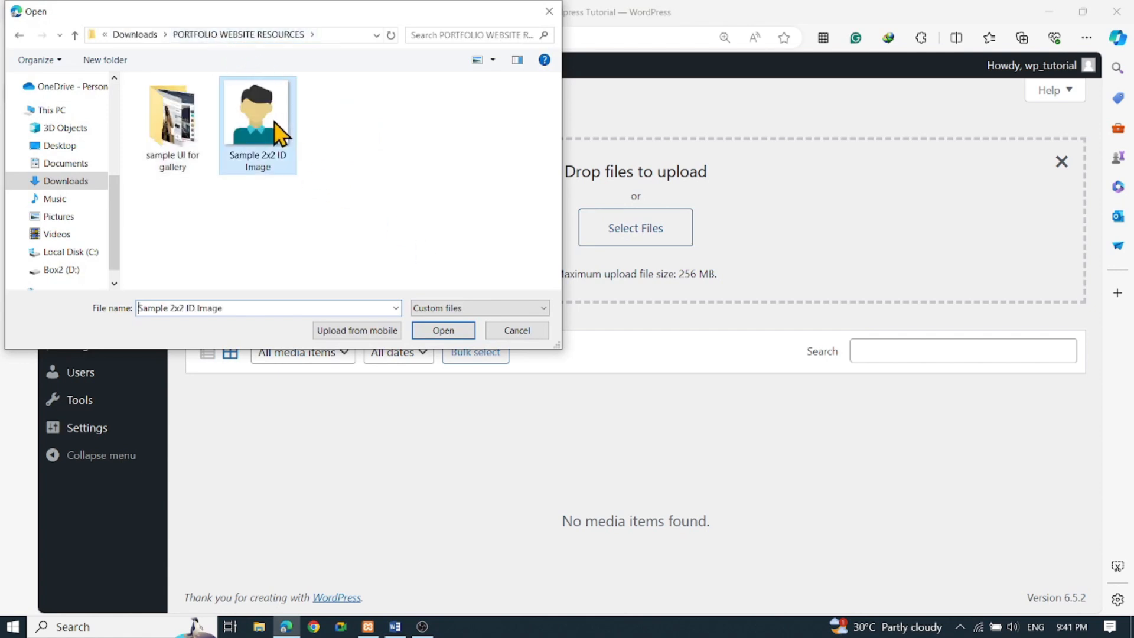
click(444, 331)
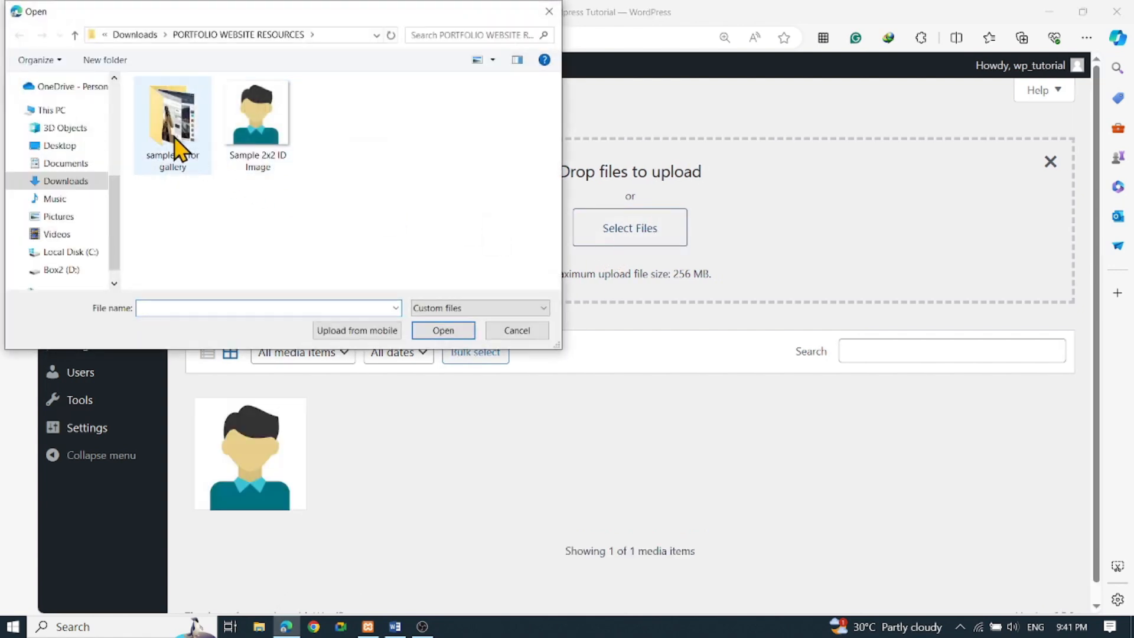
Upload ui_01, ui_02 and ui_03 from the sample UI for gallery folder, then go to Pages
double_click(176, 144)
drag(443, 164, 130, 135)
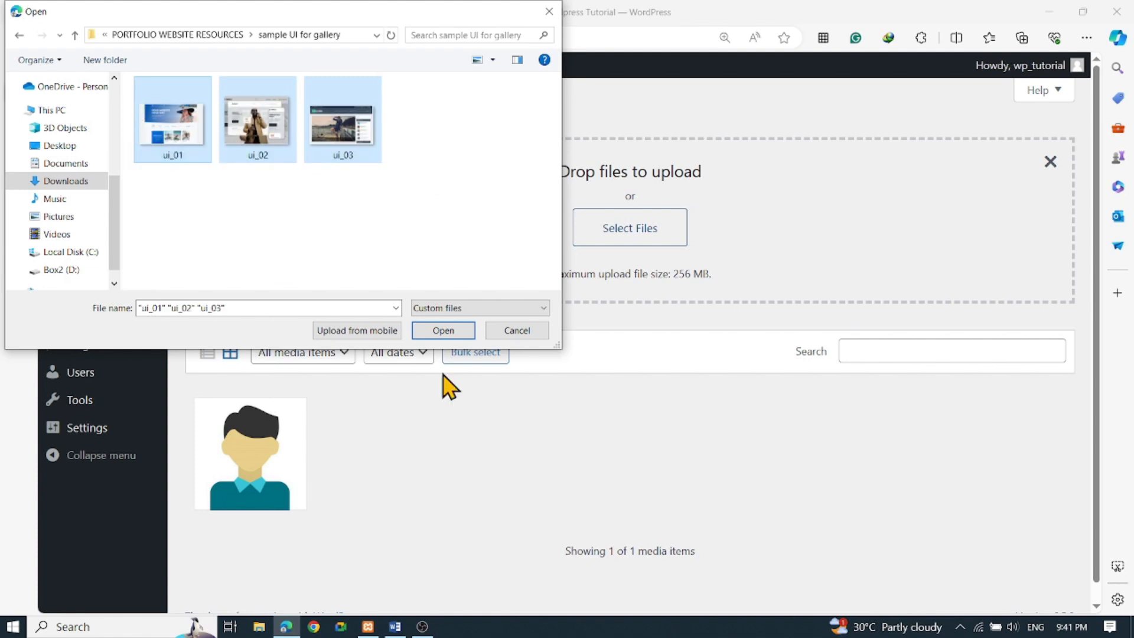
click(454, 337)
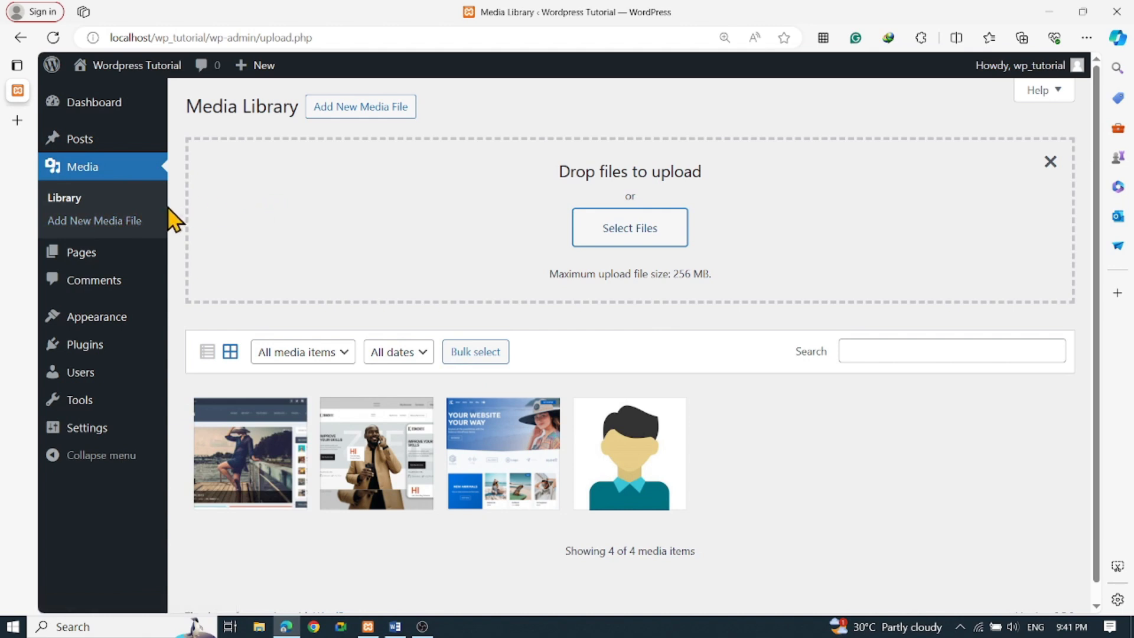
click(89, 260)
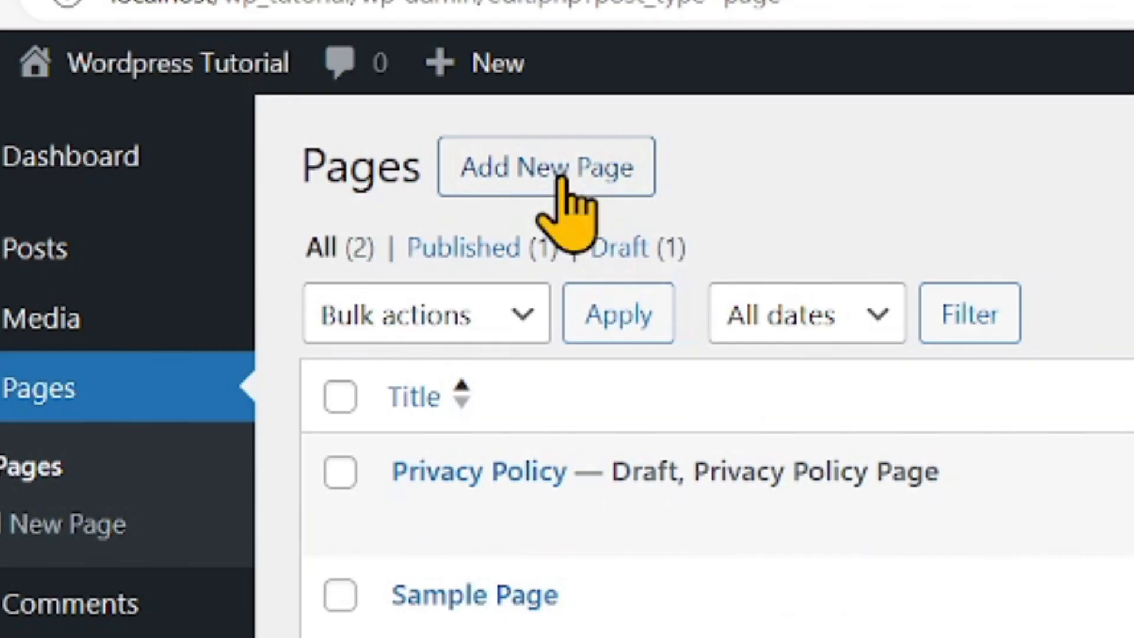
Create a page titled About Us with the paragraph 'This is a sample of page' and save it as a draft
click(560, 177)
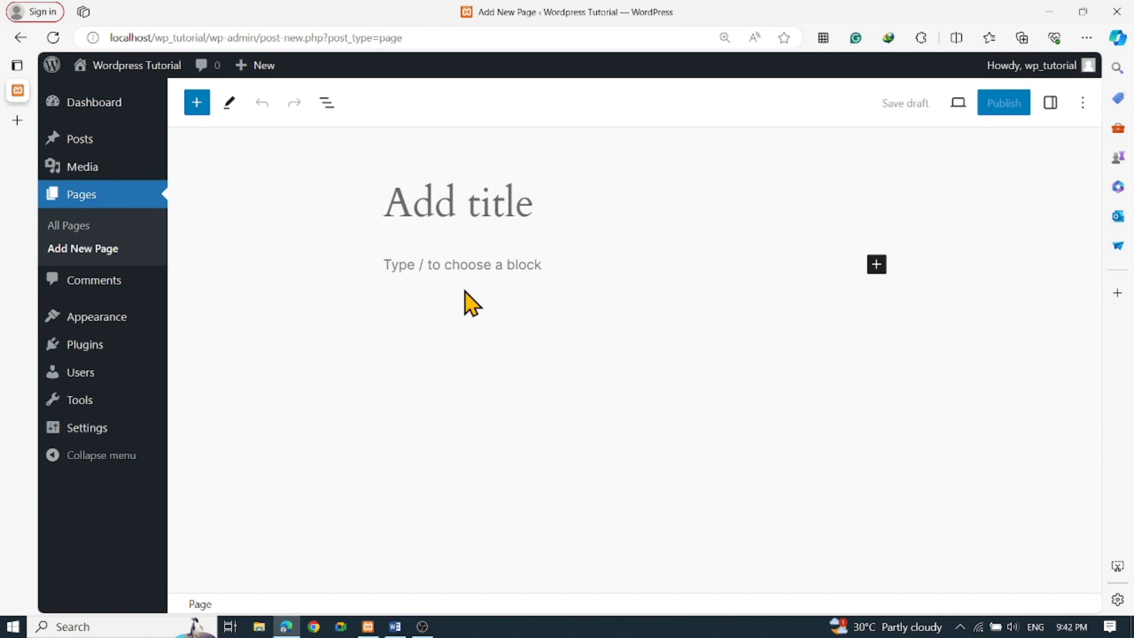
text(About )
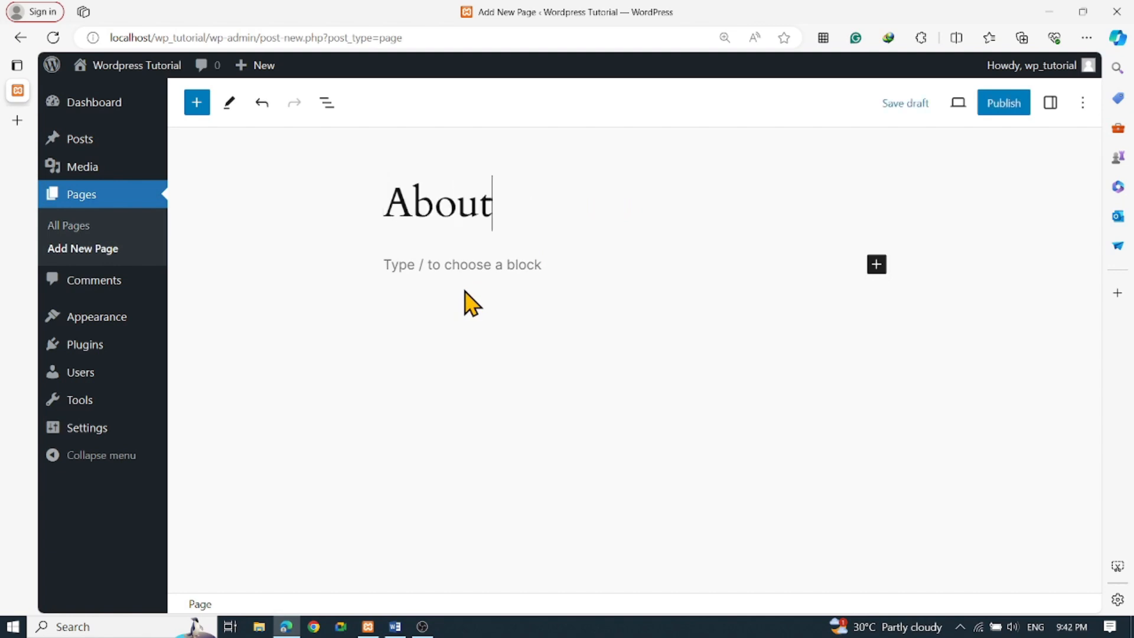
text(Us)
click(567, 270)
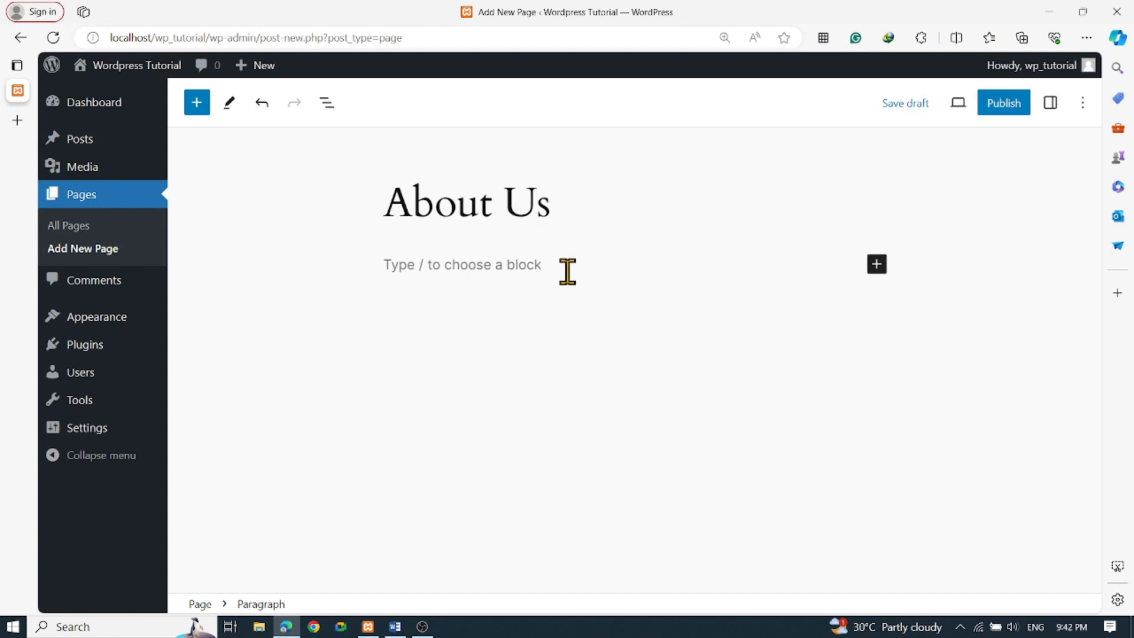
text(This is a sample of)
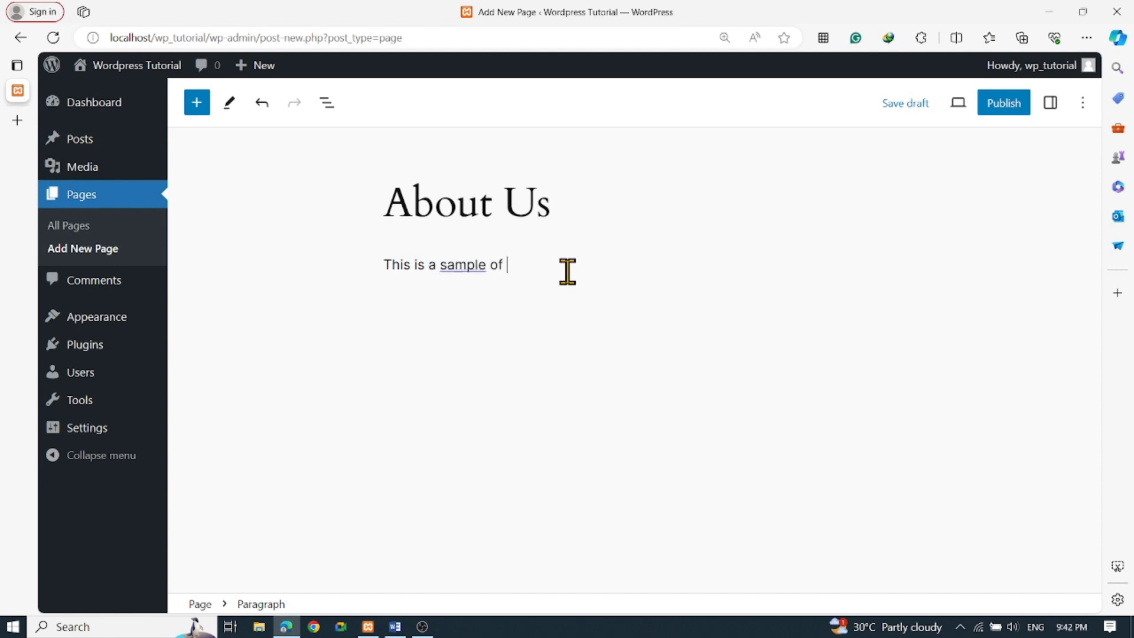
text(pages)
double_click(523, 266)
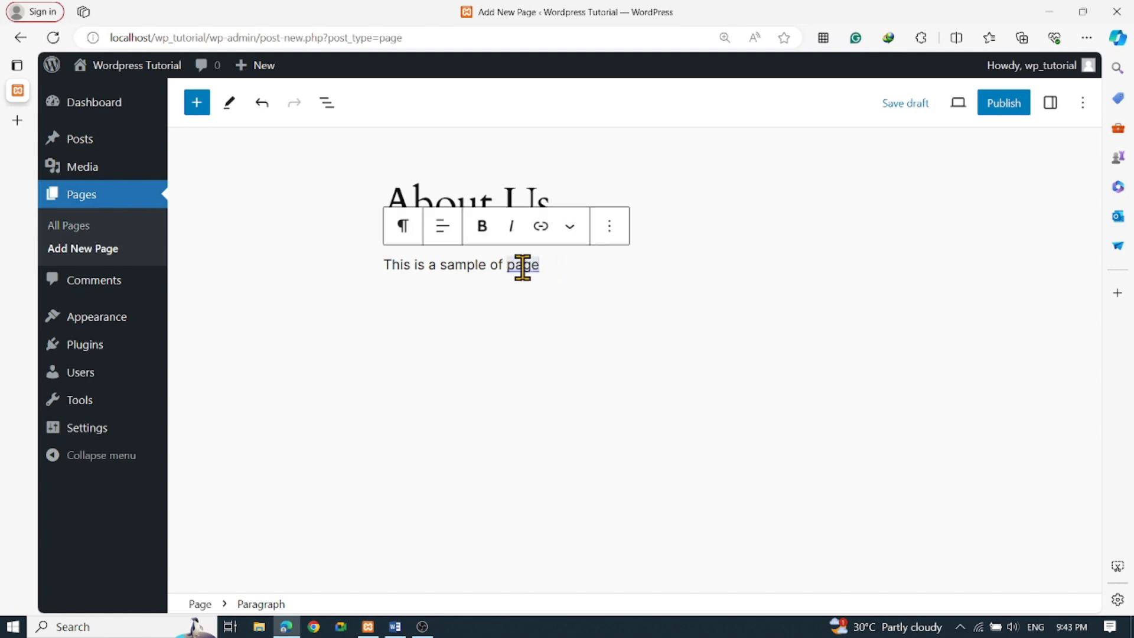
click(533, 366)
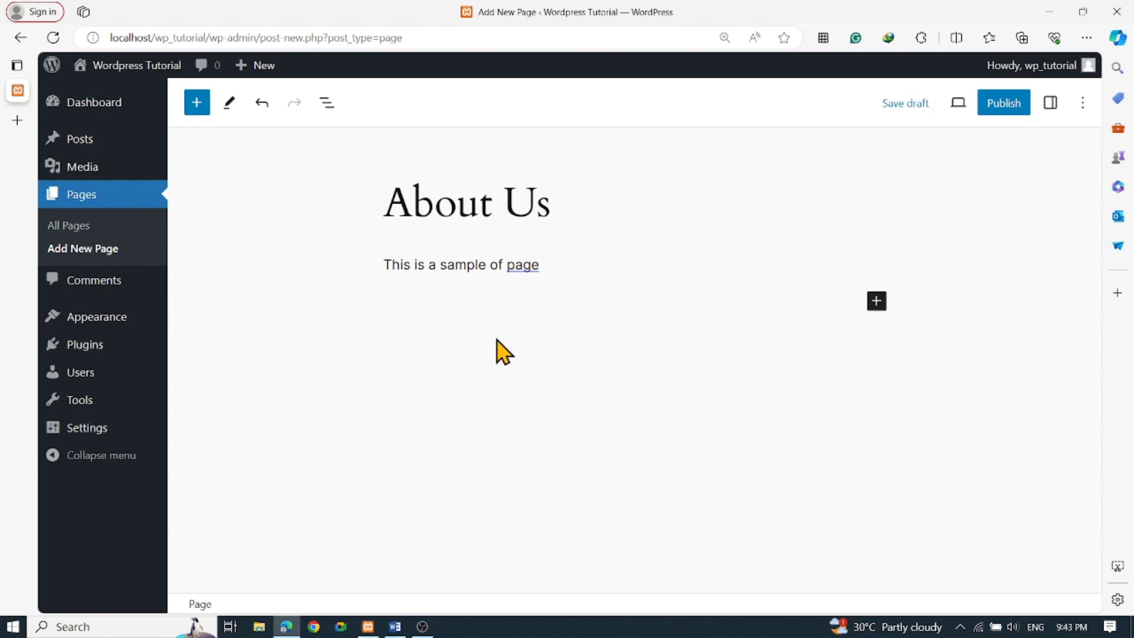
click(904, 110)
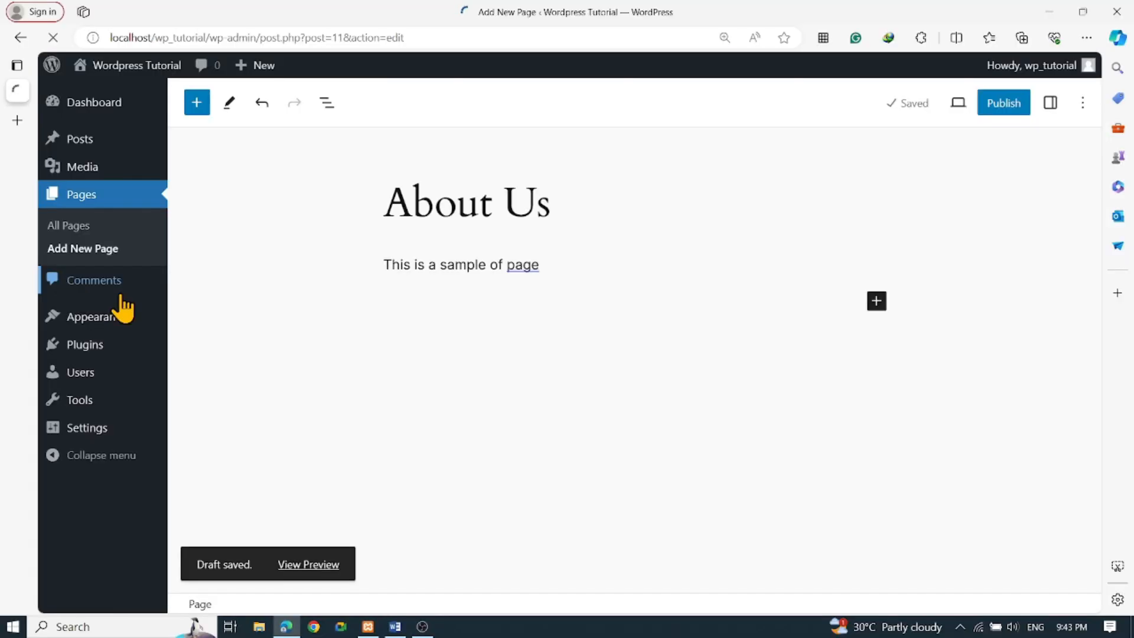
Open the Comments screen to see the single approved comment on Hello world!
click(308, 314)
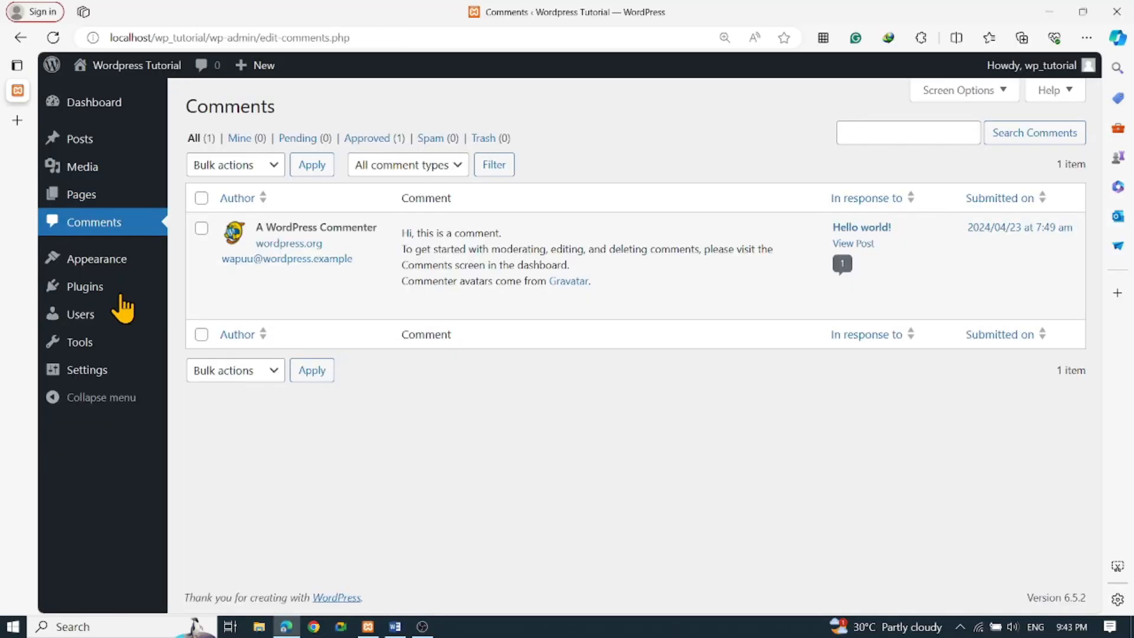
mouse_move(397, 316)
mouse_move(96, 260)
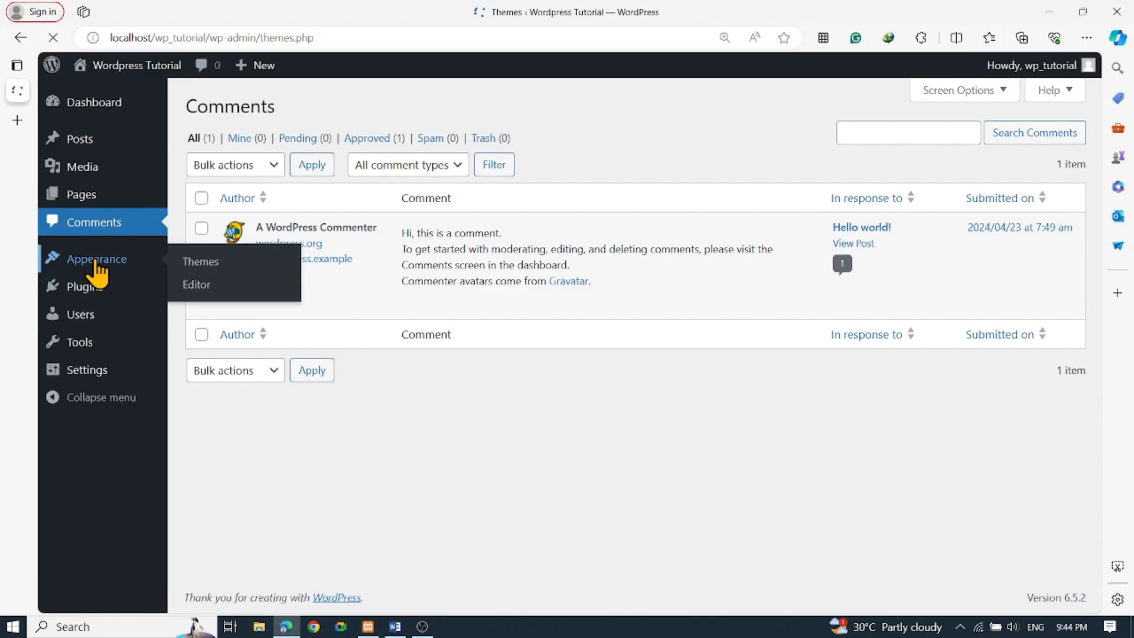
Open the Themes page and look over Twenty Twenty-Four, Twenty Twenty-Three and Twenty Twenty-Two
click(239, 260)
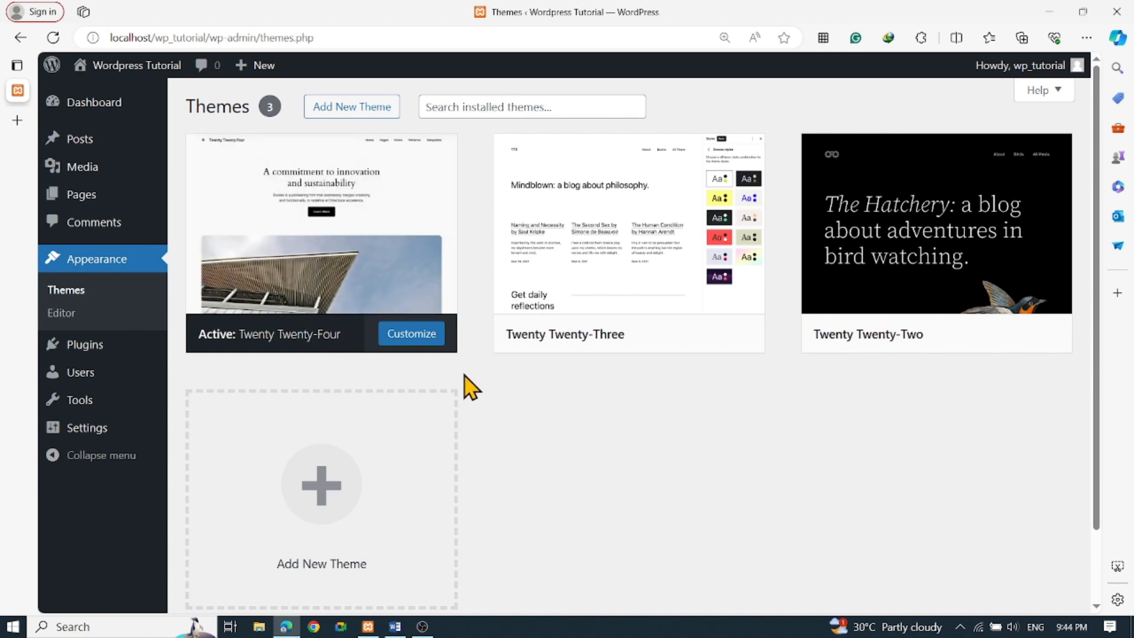
scroll(471, 380, down, 2)
scroll(474, 380, up, 2)
mouse_move(69, 348)
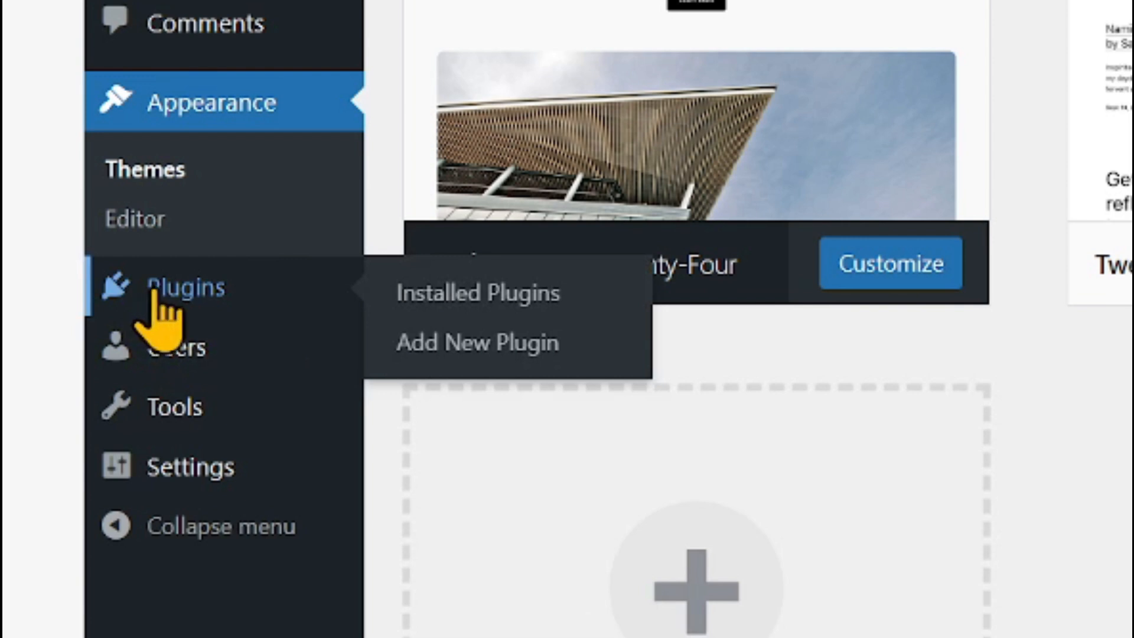
Review the Akismet and Hello Dolly plugins, then go to the Users list
click(152, 294)
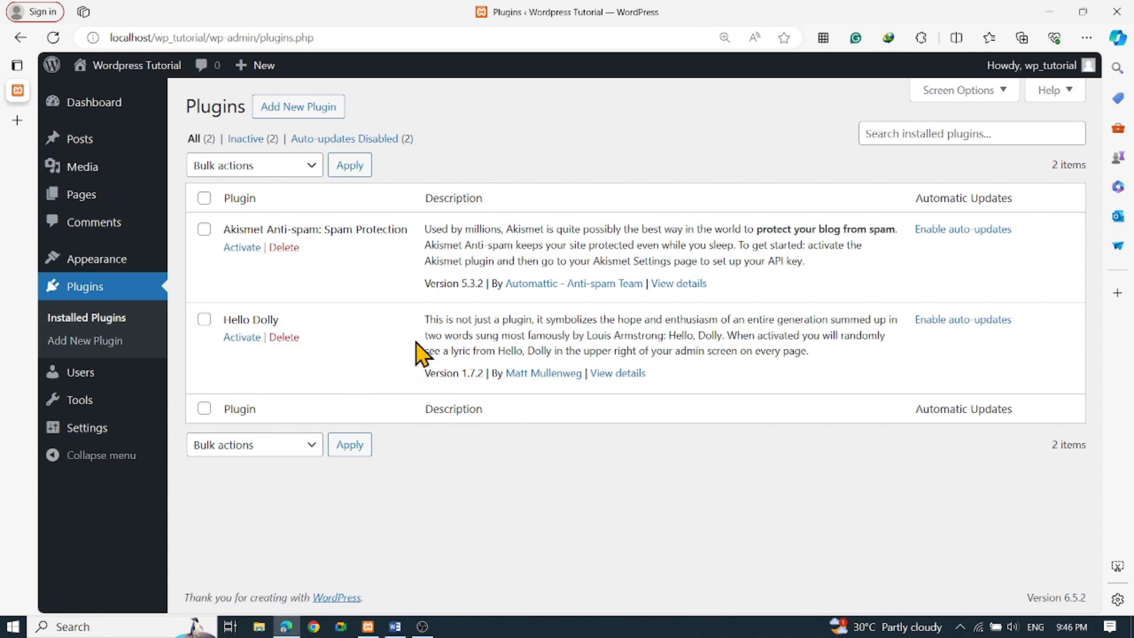
click(82, 375)
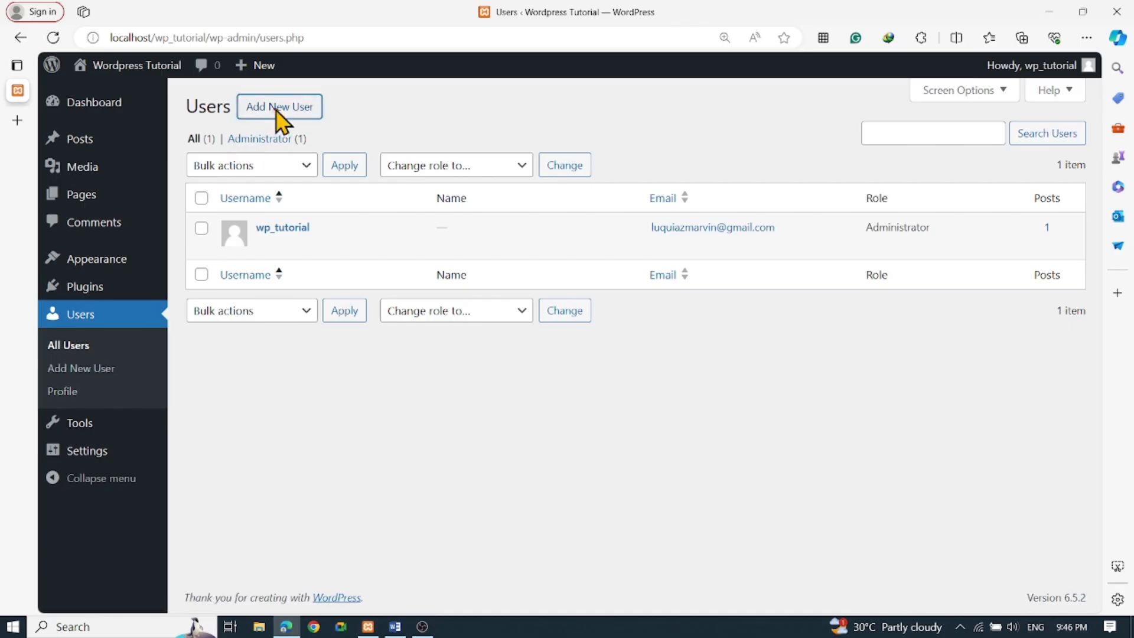
Open the Add New User form from the Users menu
click(276, 108)
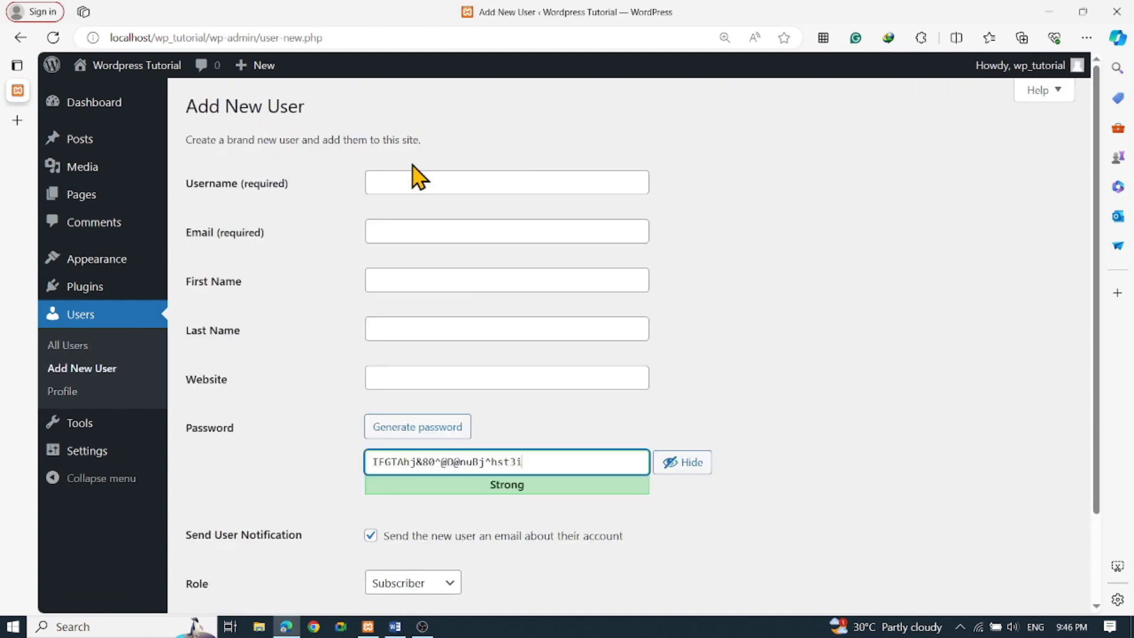
Enter the new user's username and e-mail address
click(412, 176)
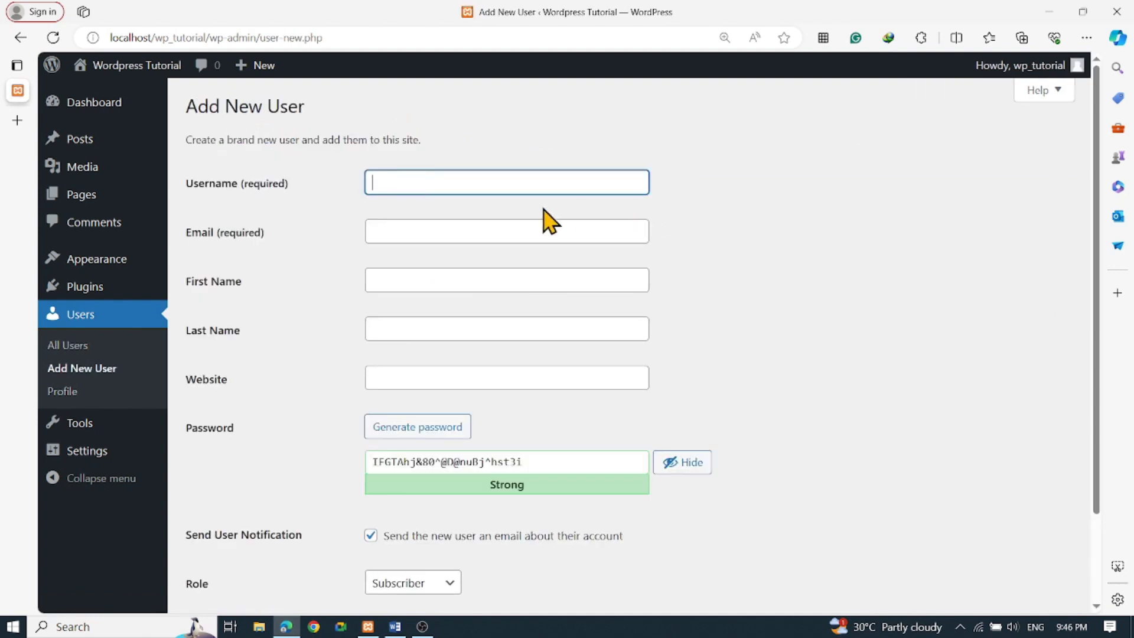
double_click(262, 187)
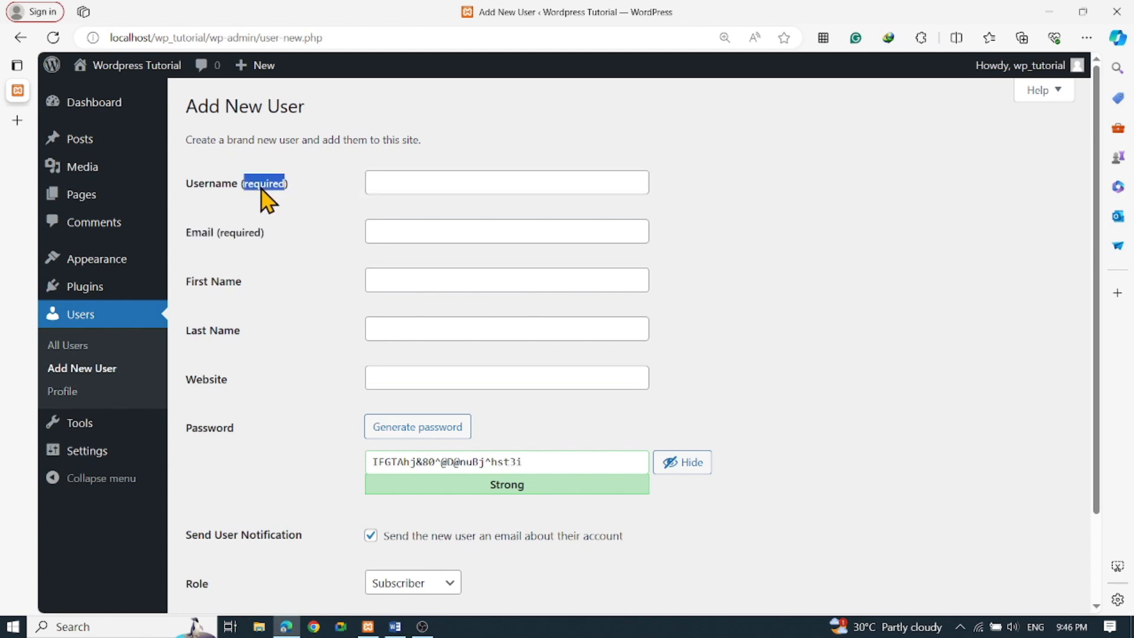
click(233, 185)
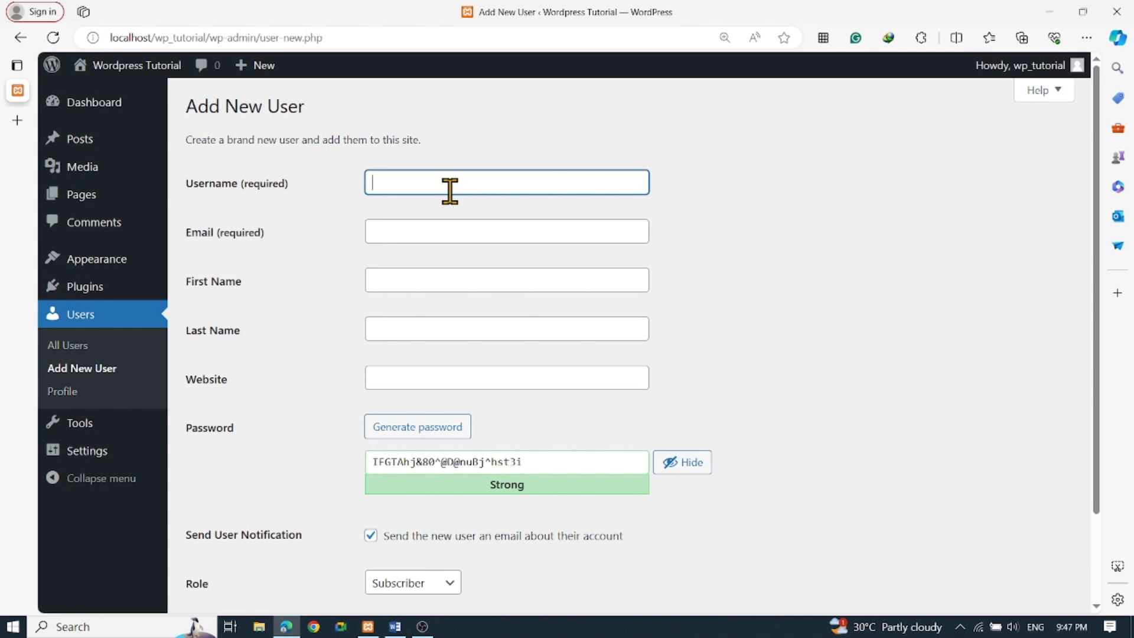
text(juan)
click(428, 230)
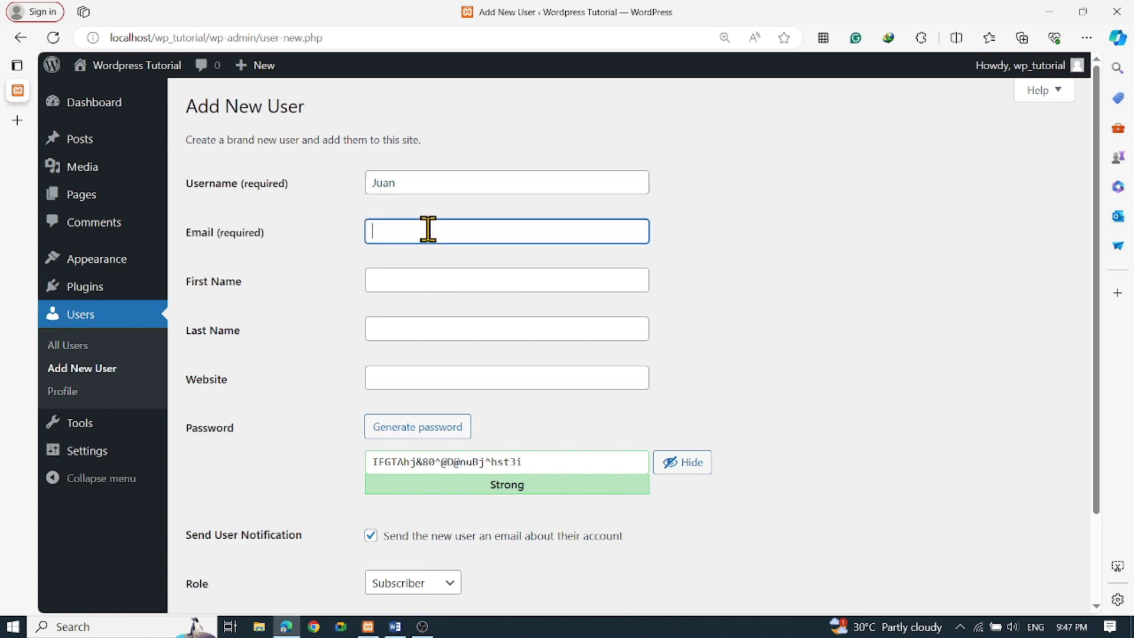
Fill in the first name and autofilled last name, then select the generated password
click(411, 281)
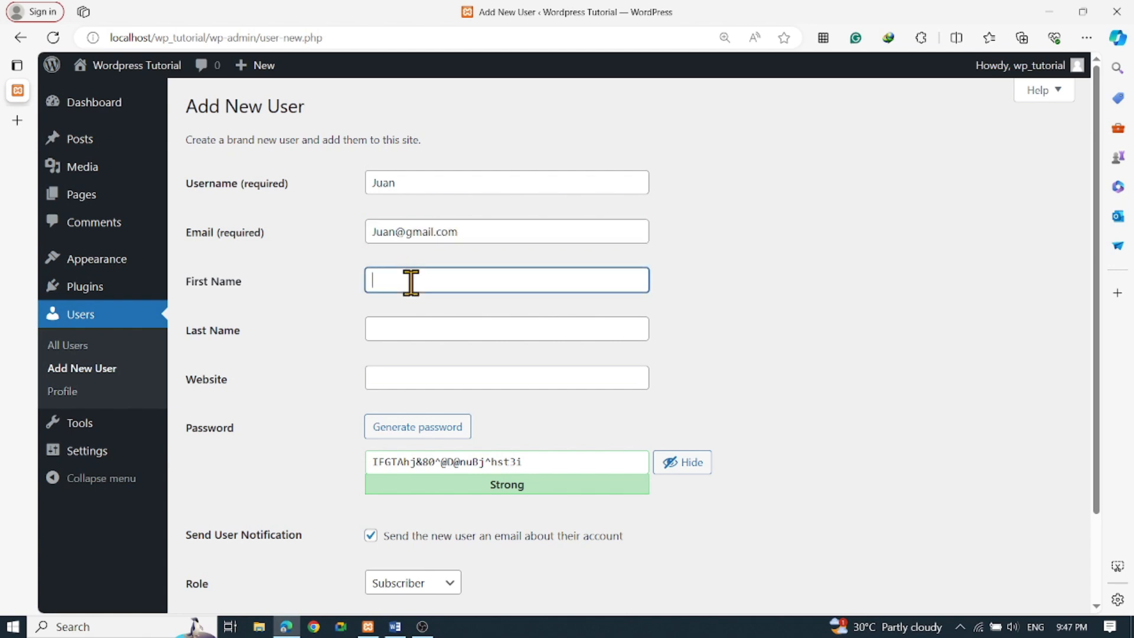
text(Juad)
key(BackSpace)
text(n)
key(Tab)
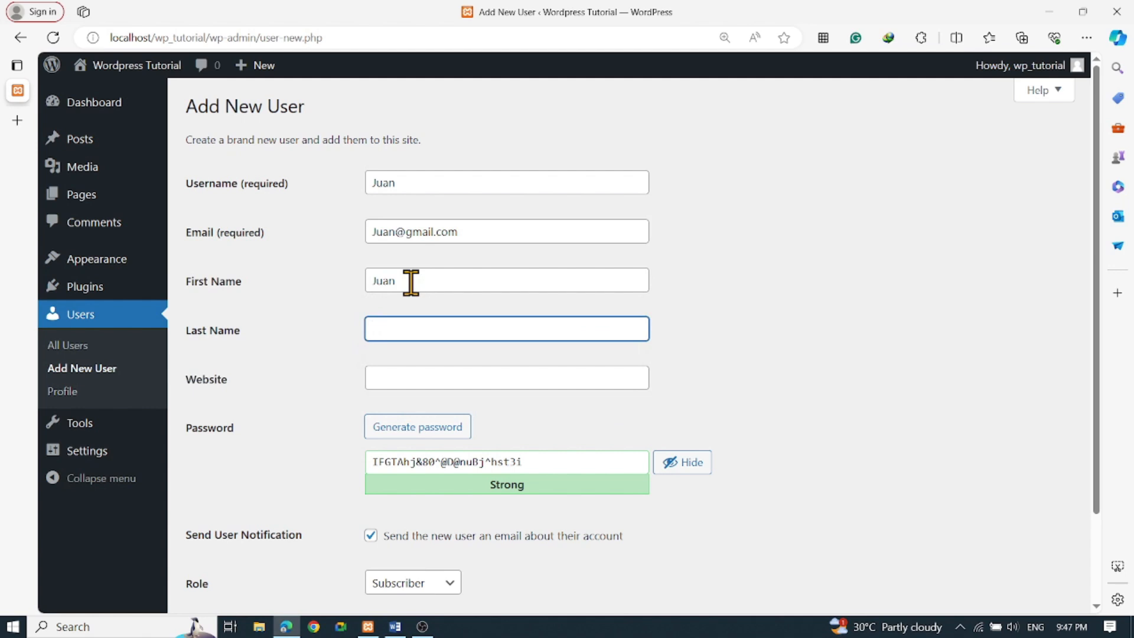
text(D)
key(Tab)
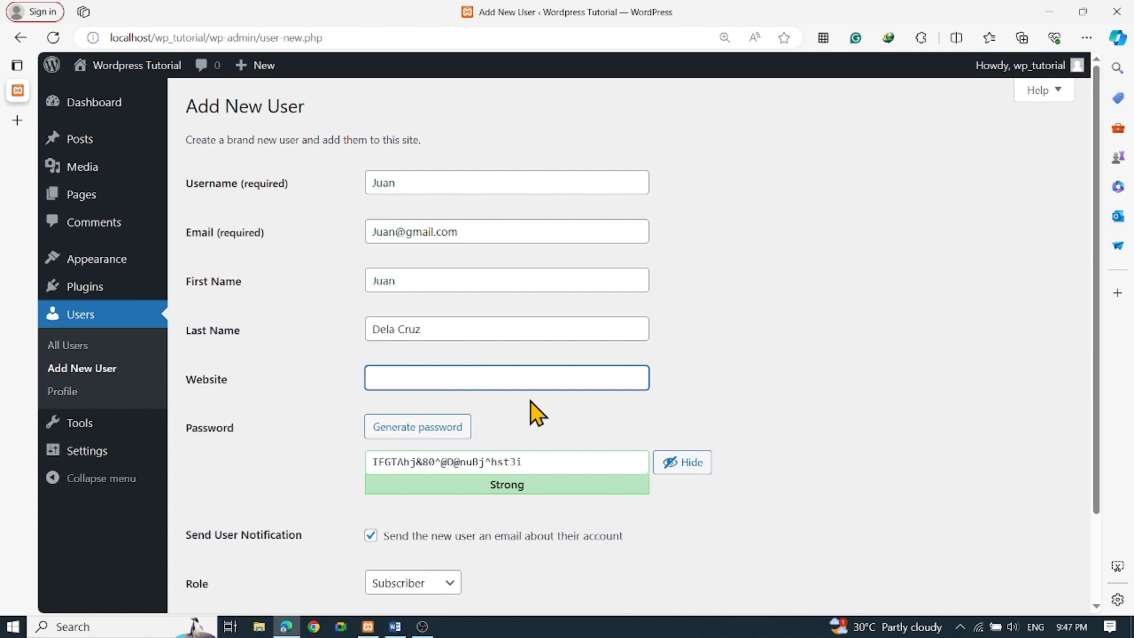
scroll(301, 449, down, 2)
drag(532, 379, 325, 390)
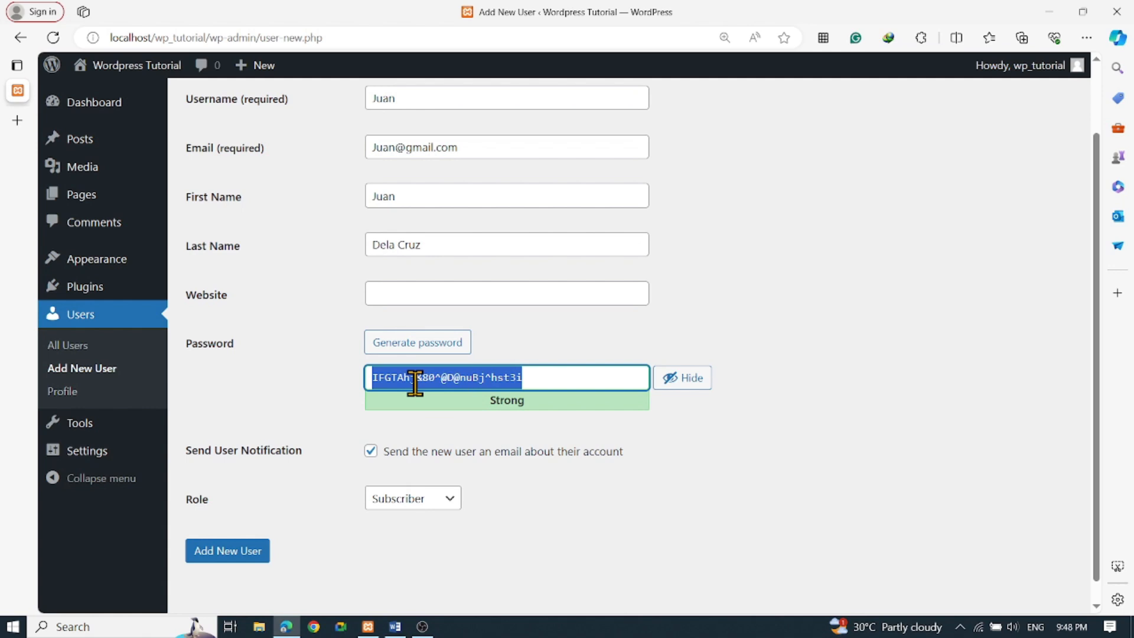
Overwrite the generated password with a custom weak password and tick Confirm use of weak password
right_click(485, 378)
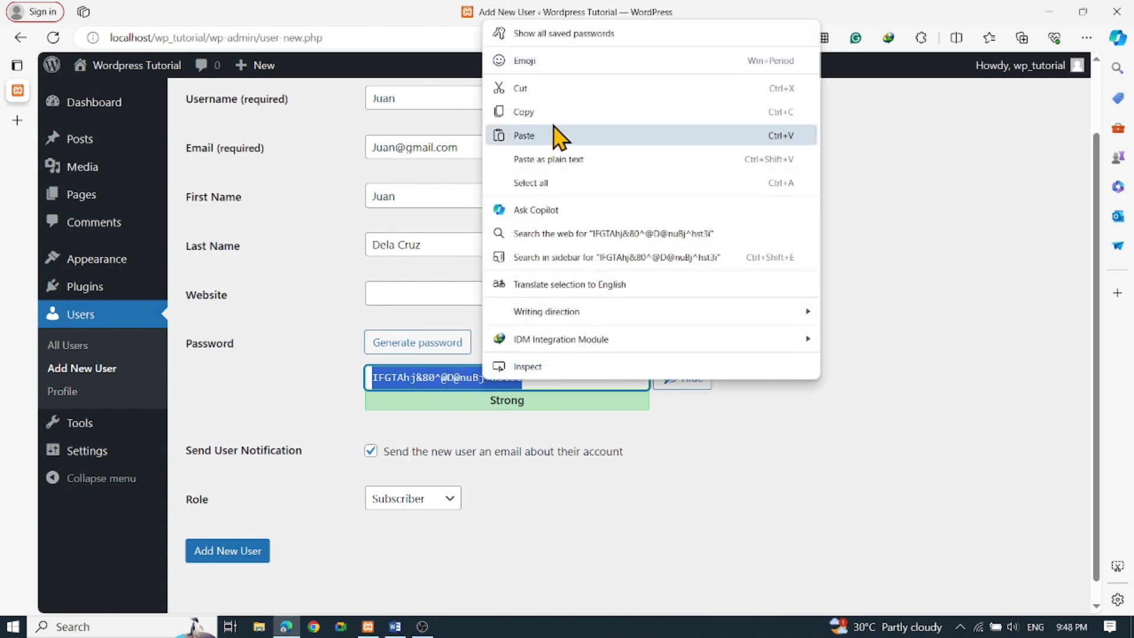
click(404, 384)
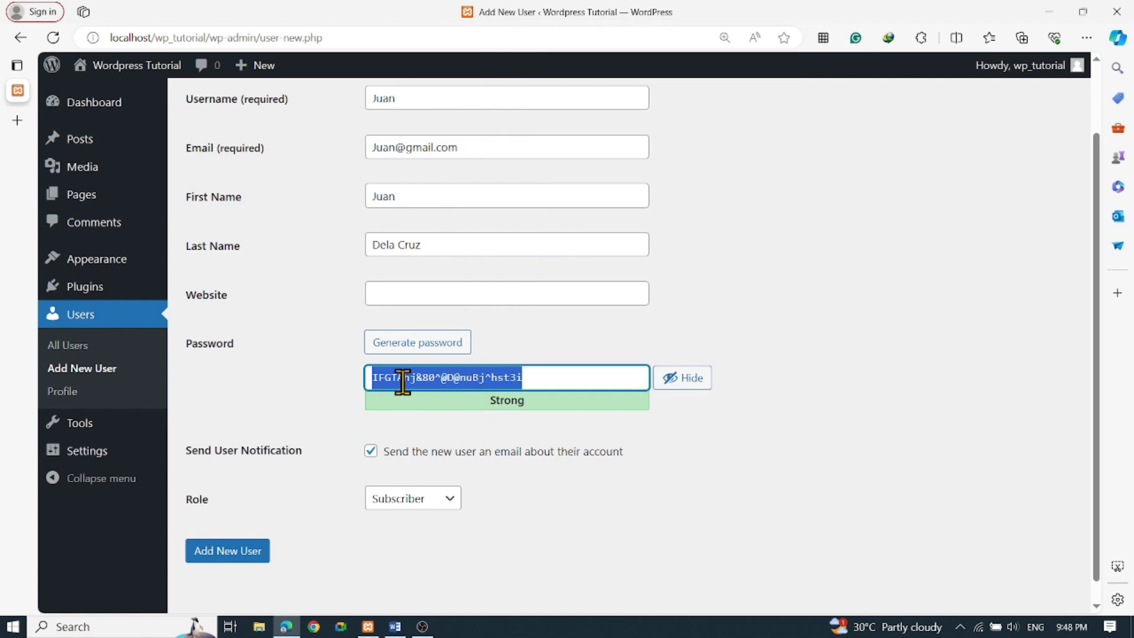
text(t)
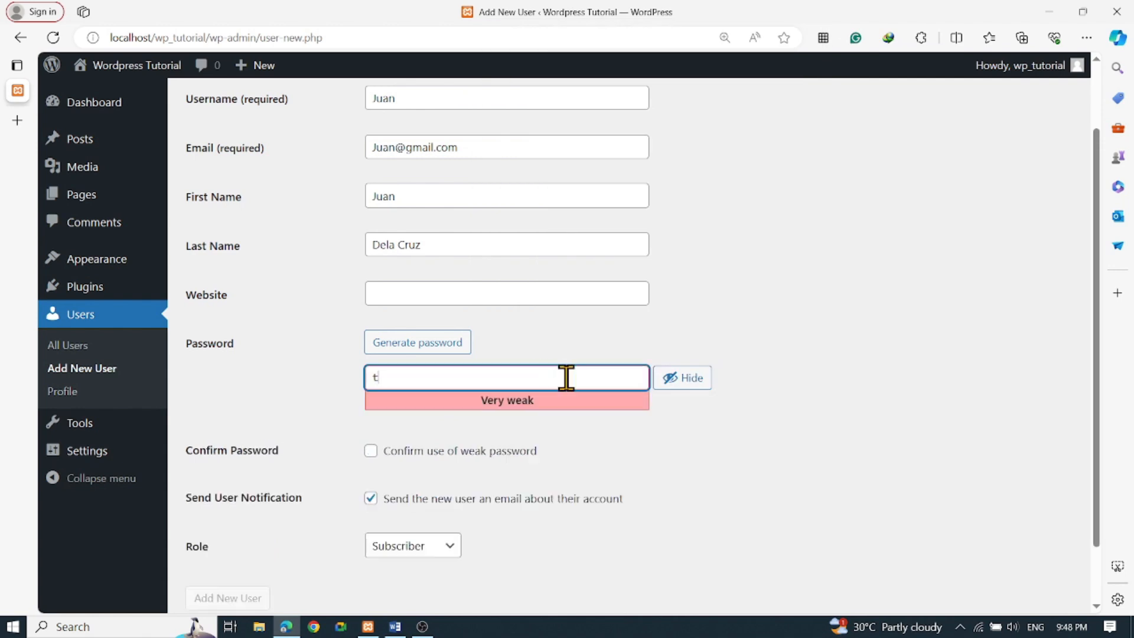
text(utorial101)
click(370, 452)
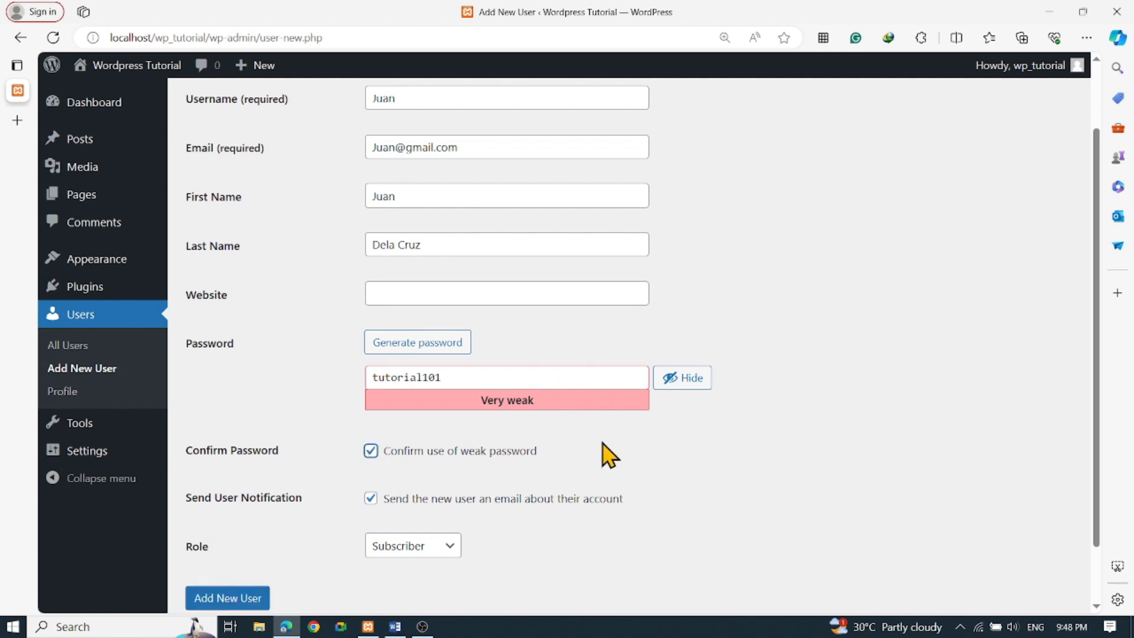
scroll(608, 455, down, 2)
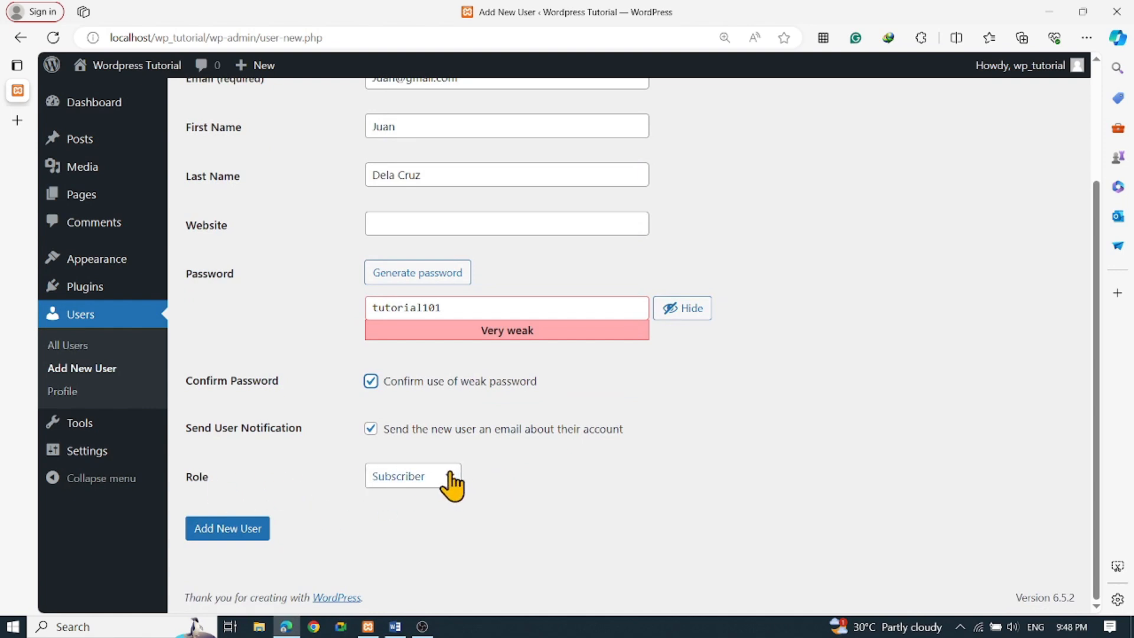
scroll(405, 460, up, 2)
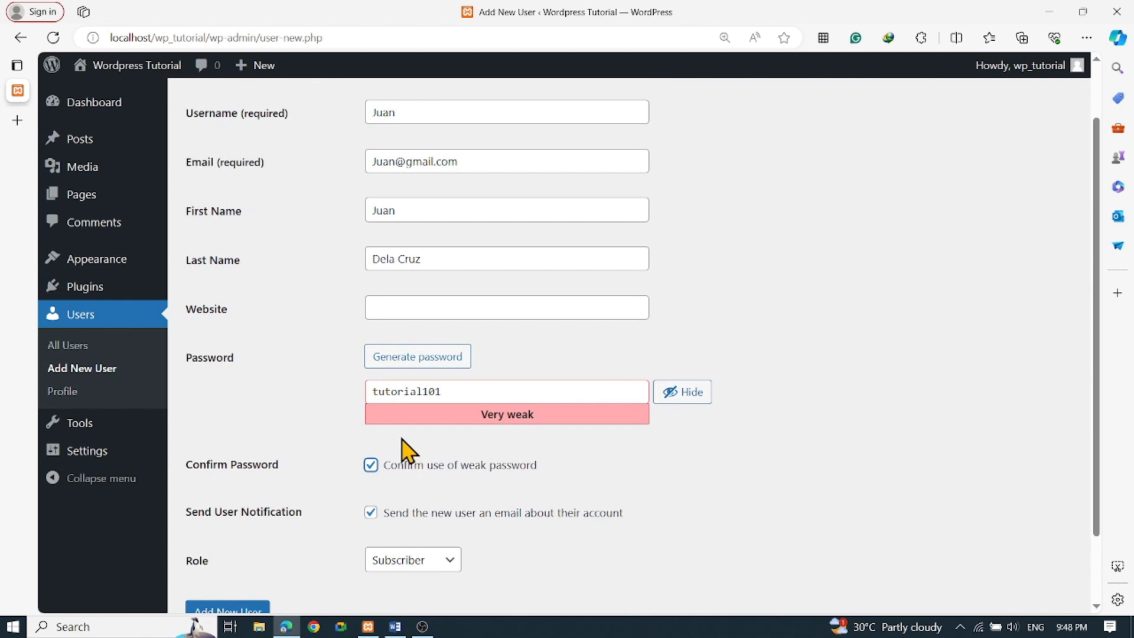
scroll(301, 384, down, 2)
Set the new user's role to Editor and submit Add New User
click(437, 478)
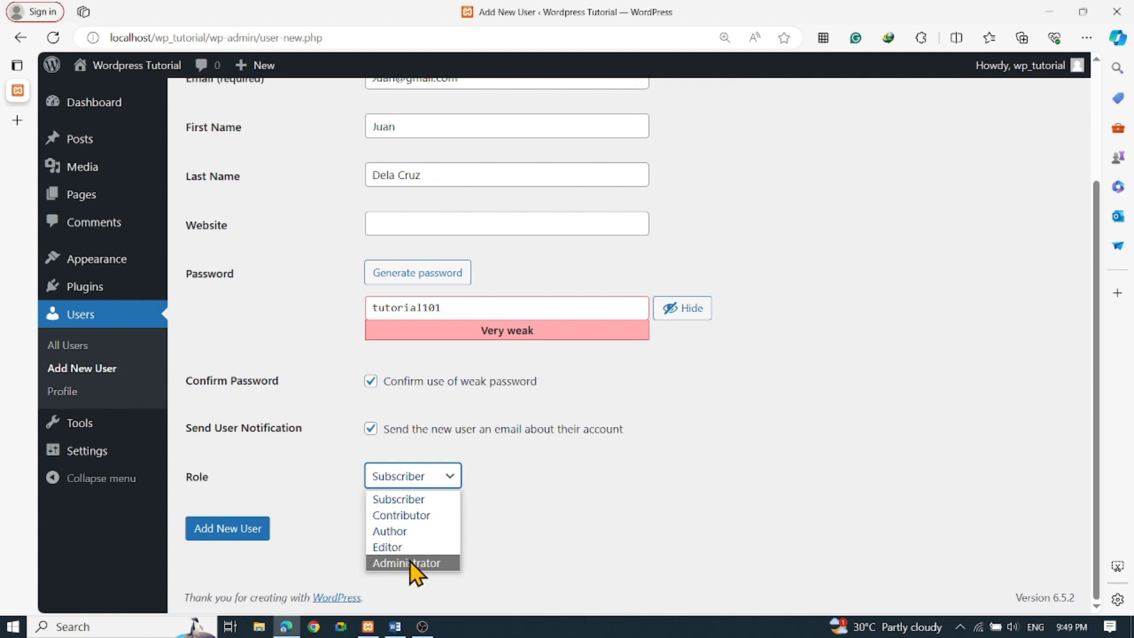
click(396, 548)
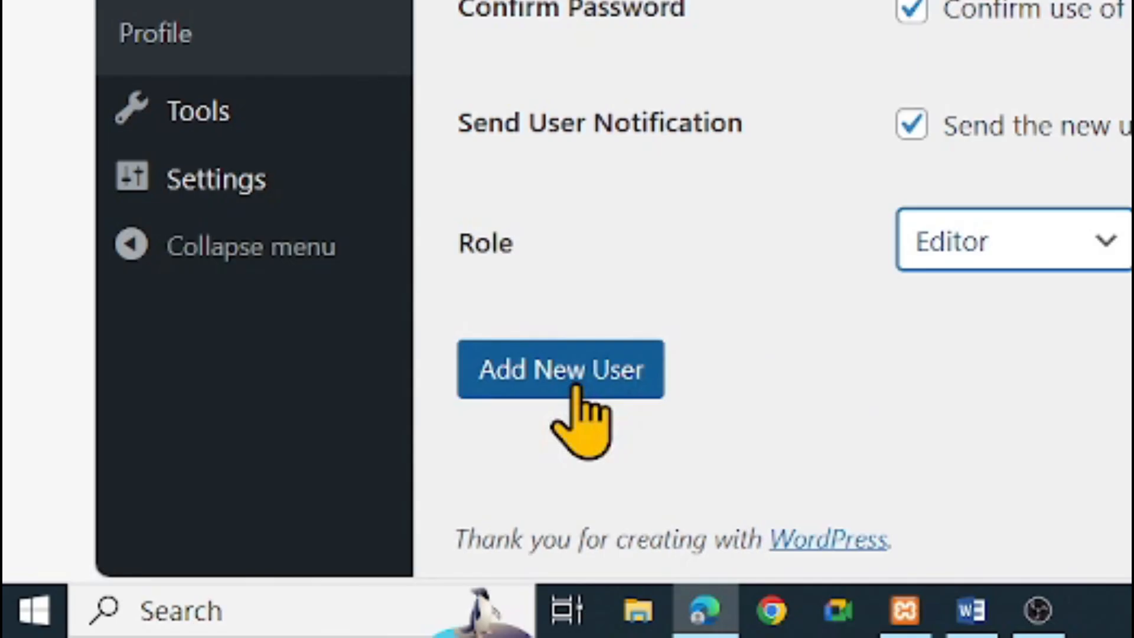
click(576, 388)
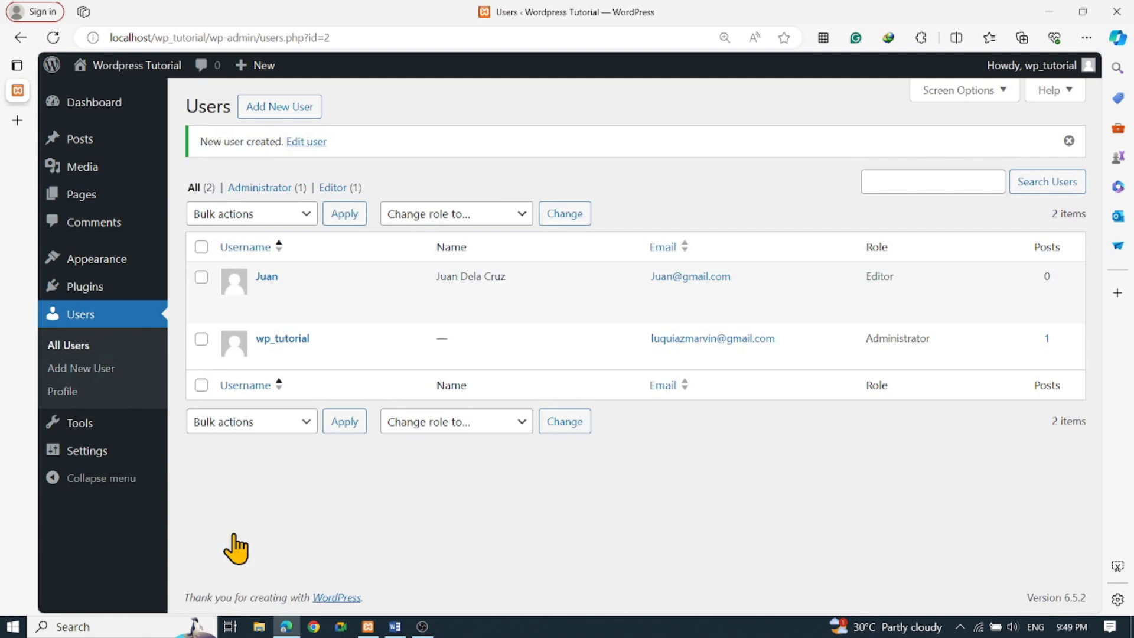
Check the new user's name and post count in the list, then open their Edit page
mouse_move(360, 311)
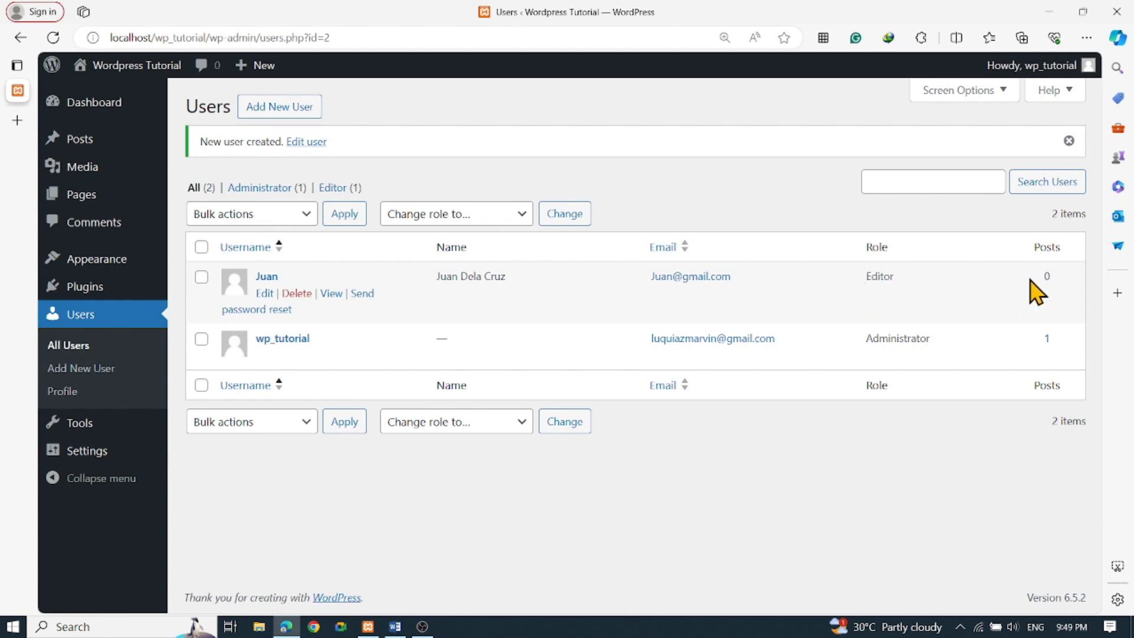
drag(1044, 273, 1060, 289)
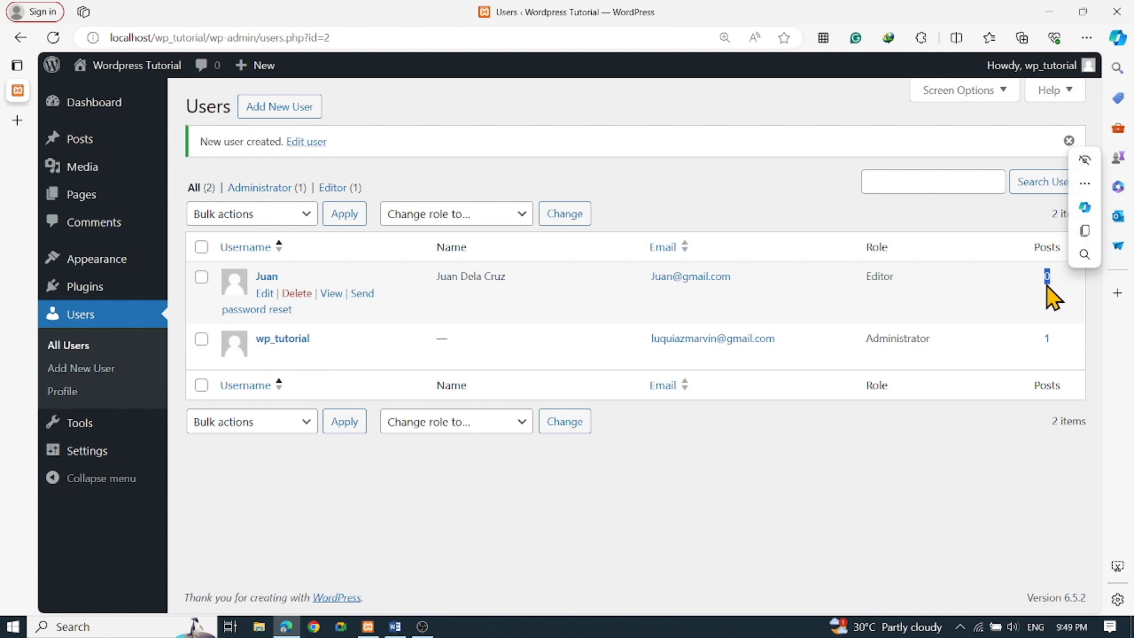
drag(447, 276, 506, 277)
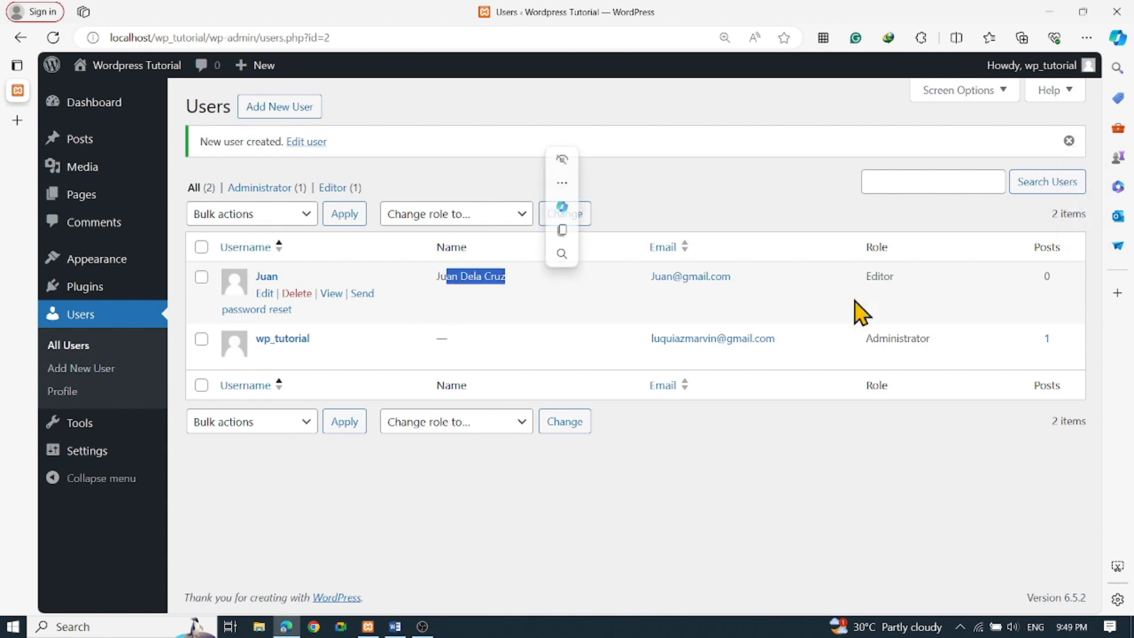
click(1053, 297)
drag(1043, 274, 1061, 285)
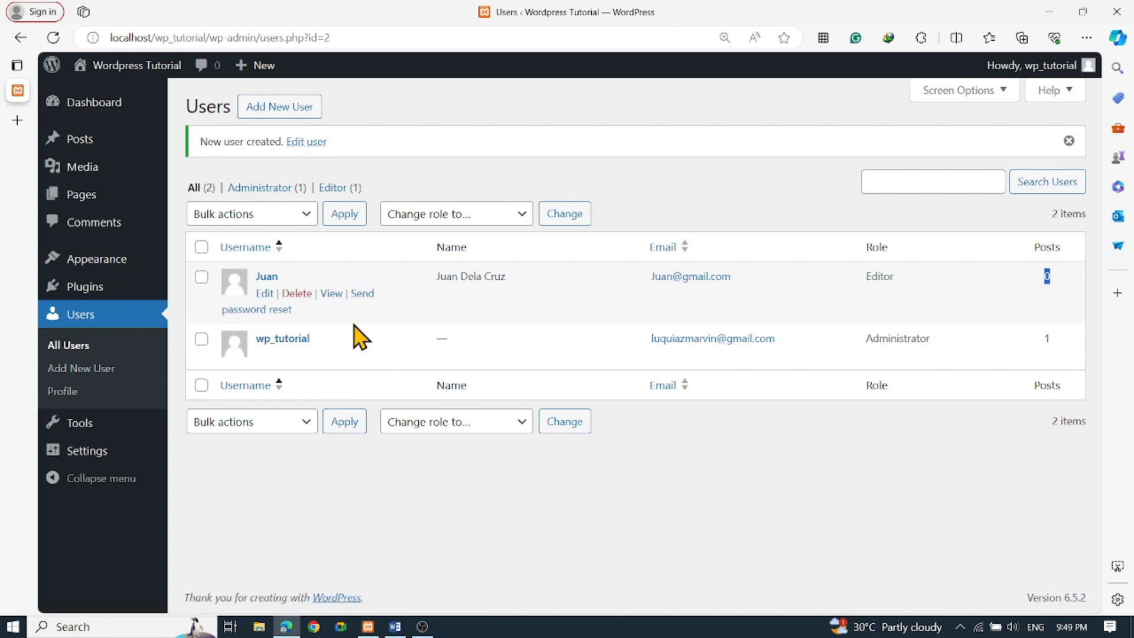
click(259, 294)
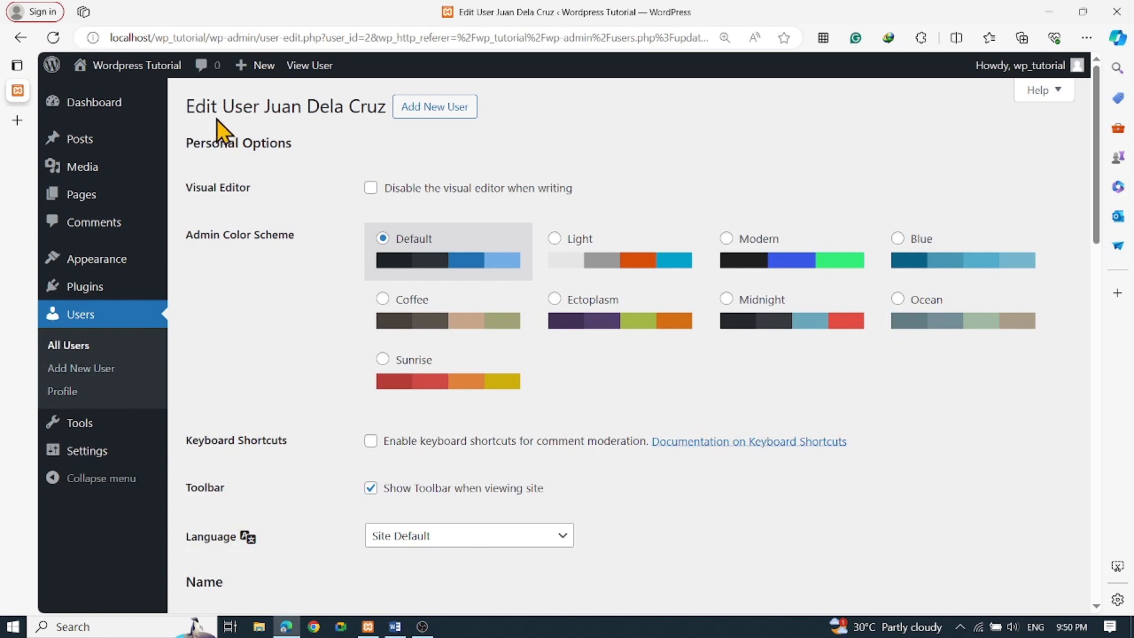
Try the Light, Modern and Default schemes, then choose the Coffee admin colour scheme
drag(184, 106, 390, 118)
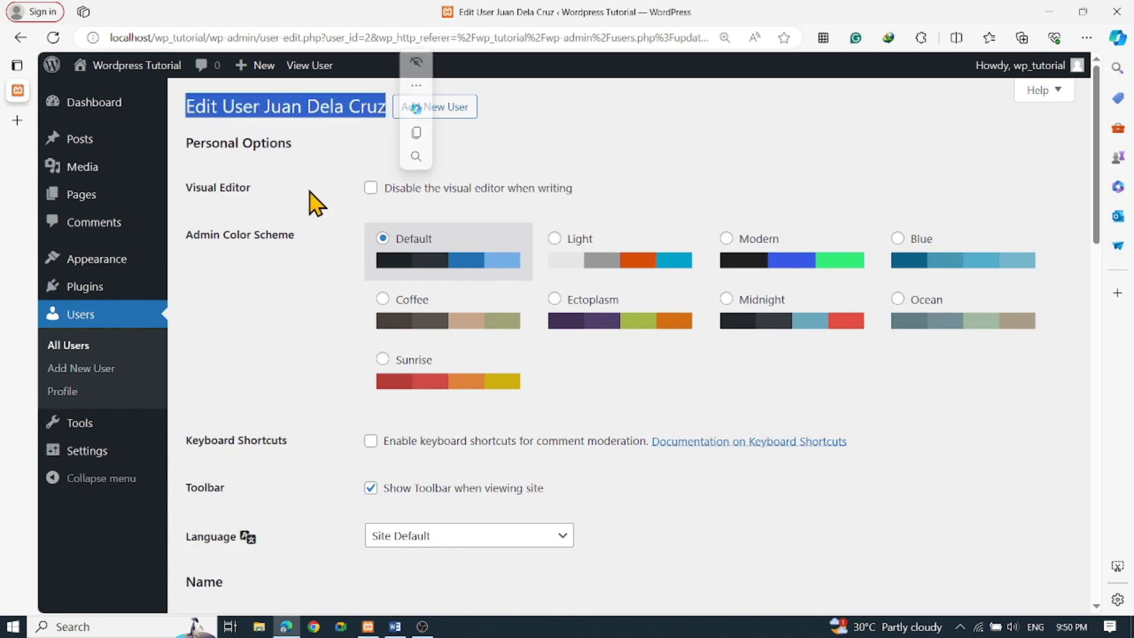
click(332, 129)
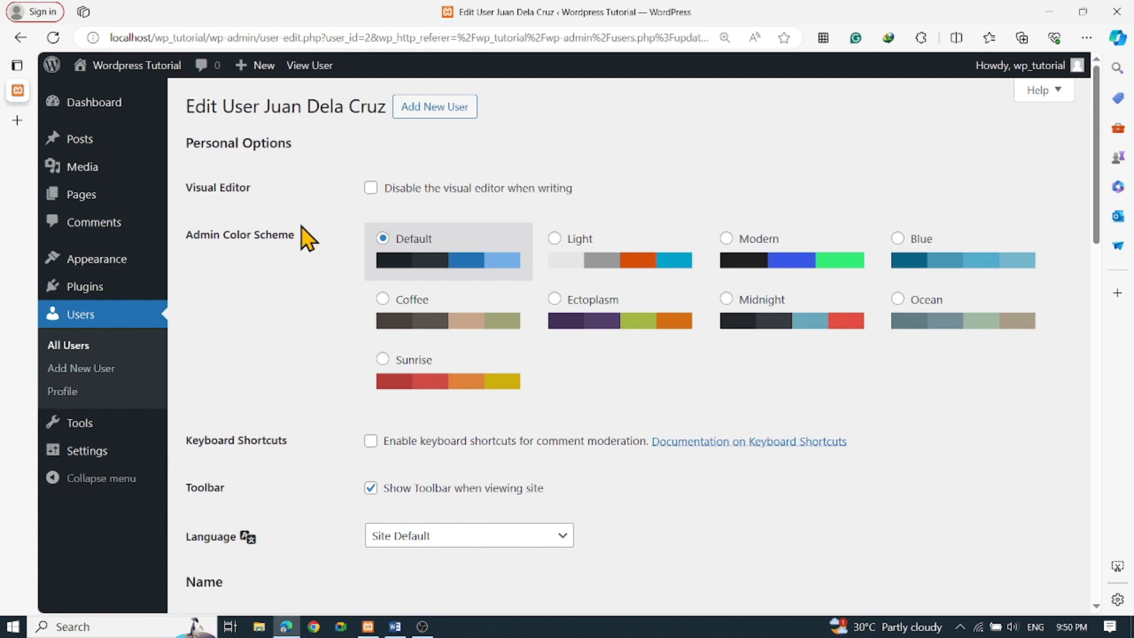
scroll(307, 238, down, 1)
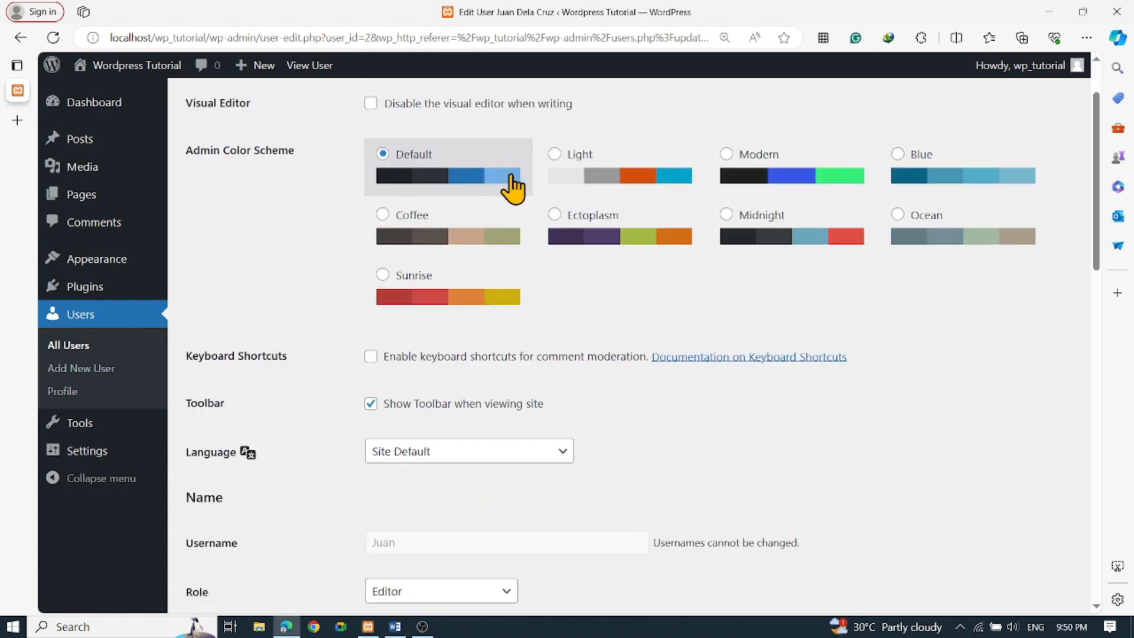
click(556, 157)
click(728, 162)
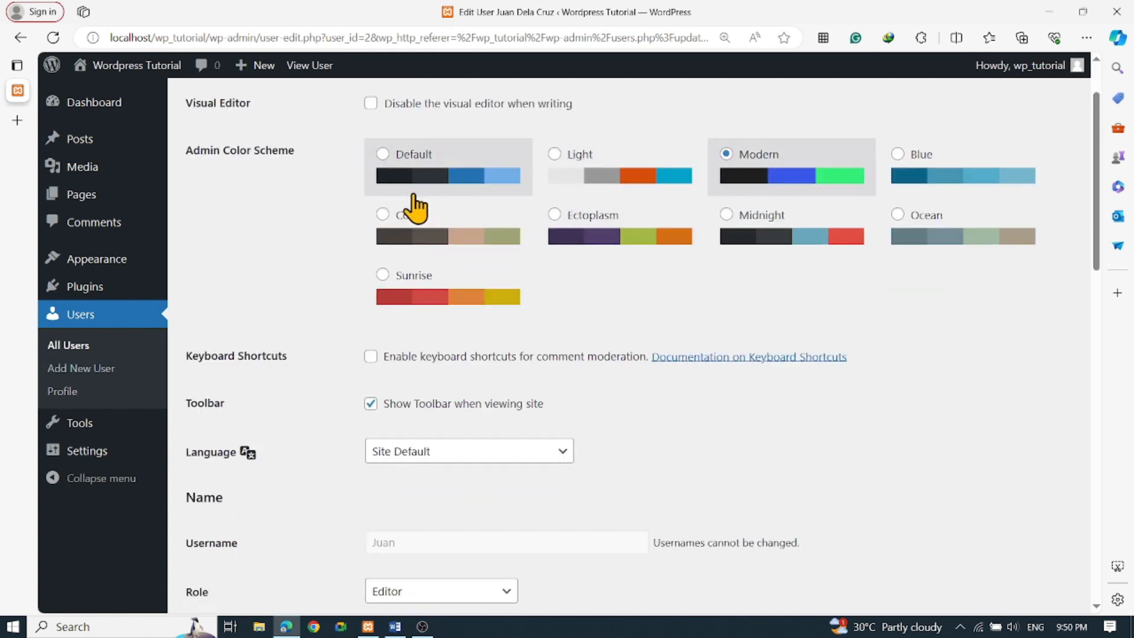
click(383, 155)
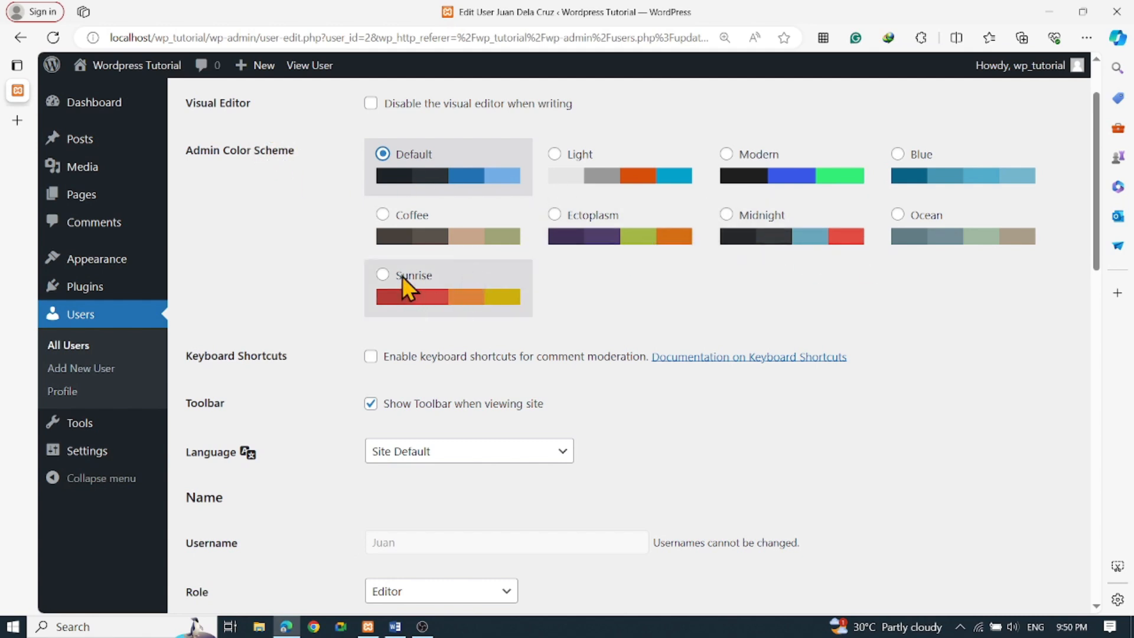
click(374, 219)
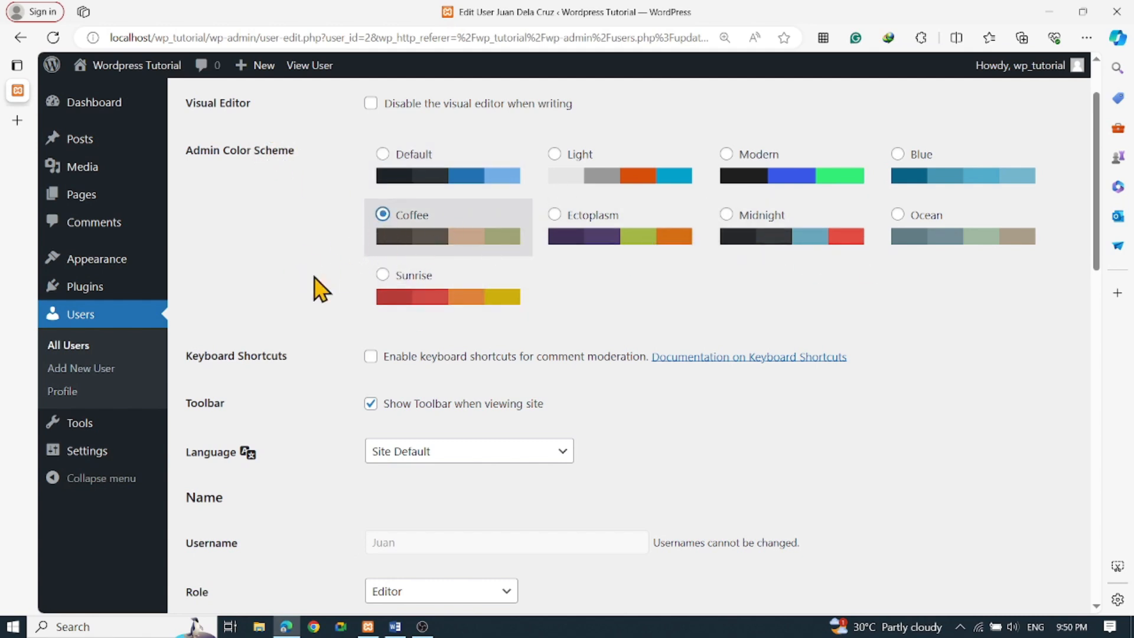
Check the Role dropdown and leave the user as Editor
scroll(313, 286, down, 2)
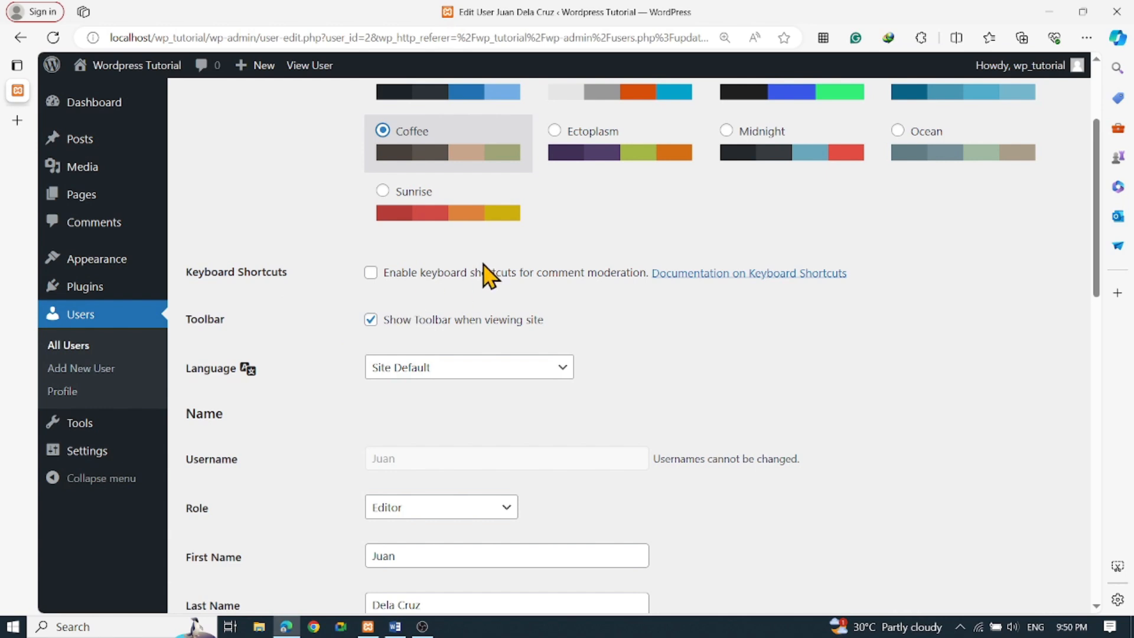
scroll(505, 287, down, 4)
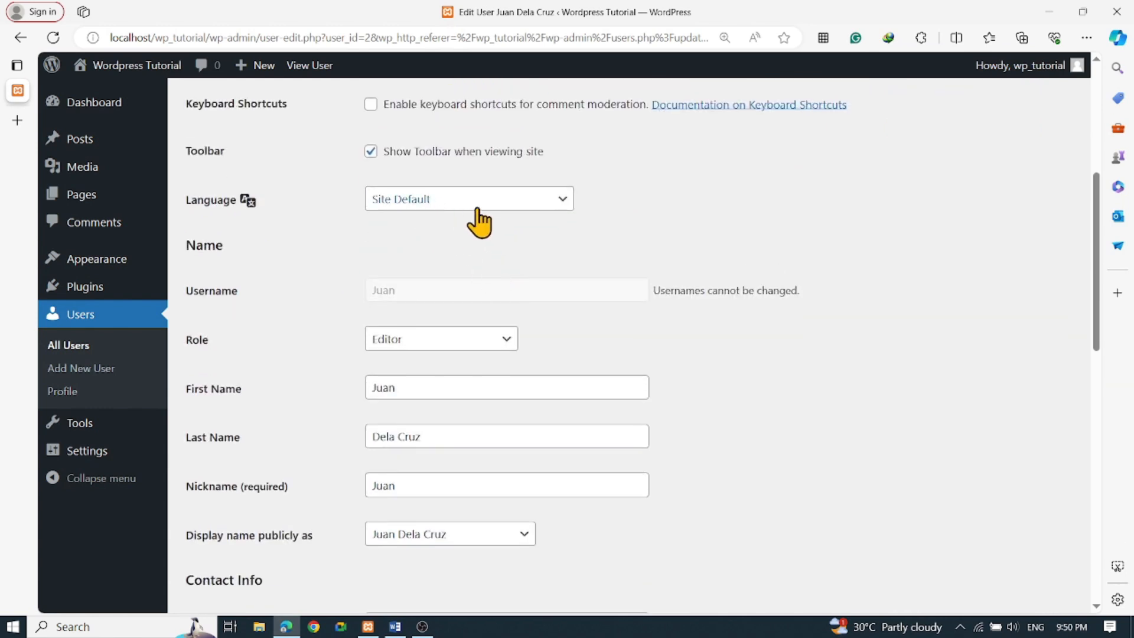
scroll(551, 283, down, 2)
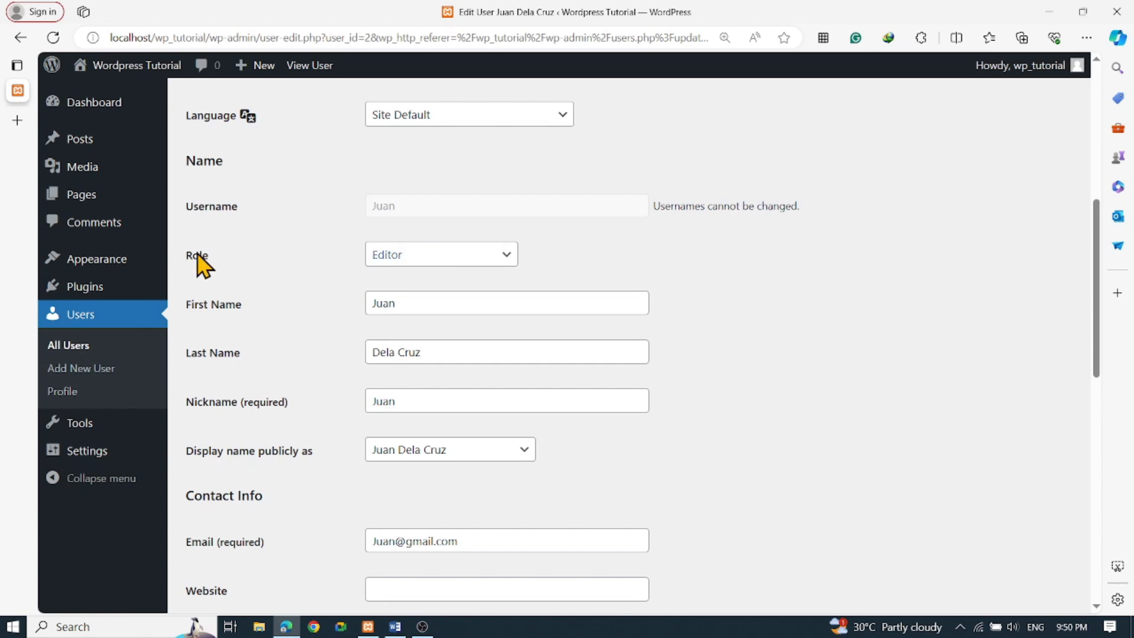
click(449, 262)
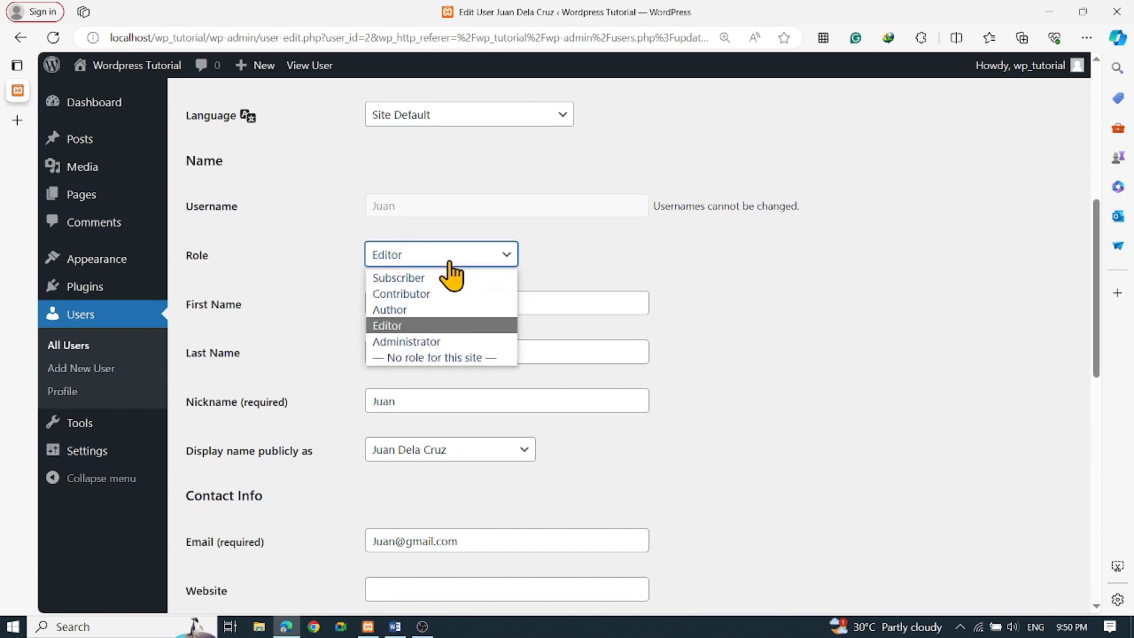
click(449, 262)
scroll(496, 218, down, 3)
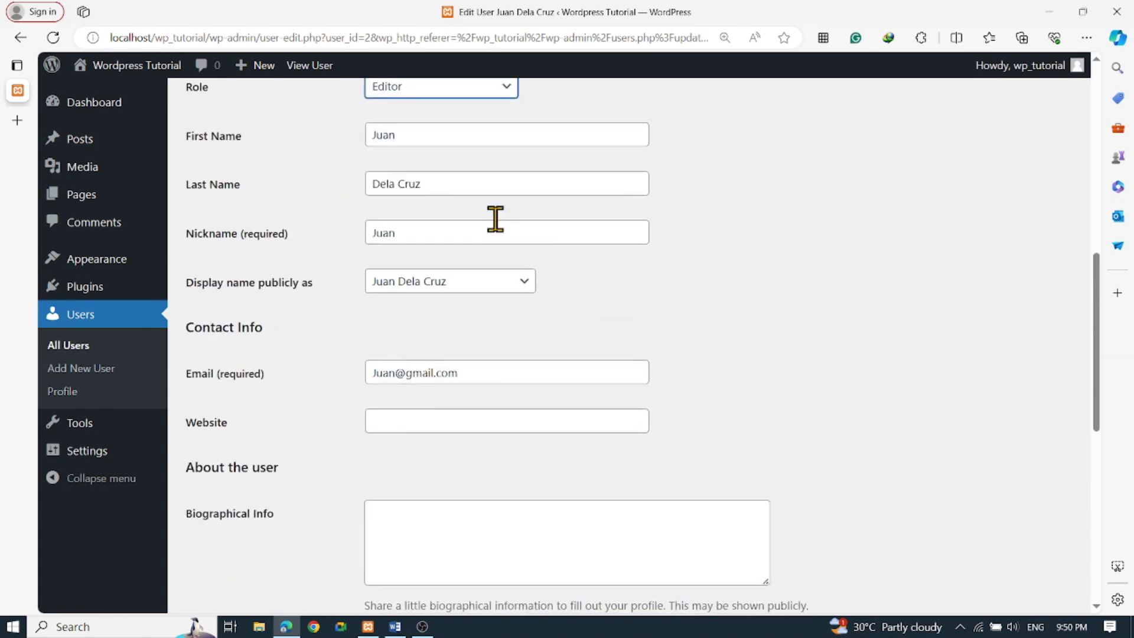
scroll(560, 282, up, 3)
scroll(588, 331, down, 3)
scroll(513, 332, down, 2)
Look over the remaining profile fields and save the profile with Update User
click(420, 338)
scroll(742, 380, down, 3)
click(508, 278)
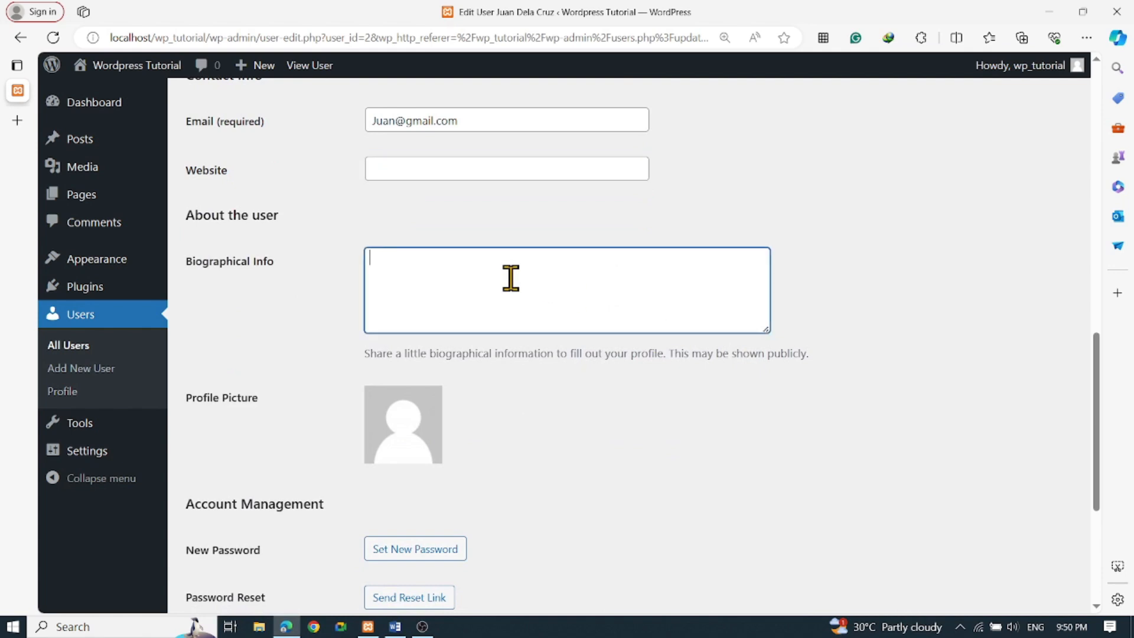
scroll(537, 354, down, 4)
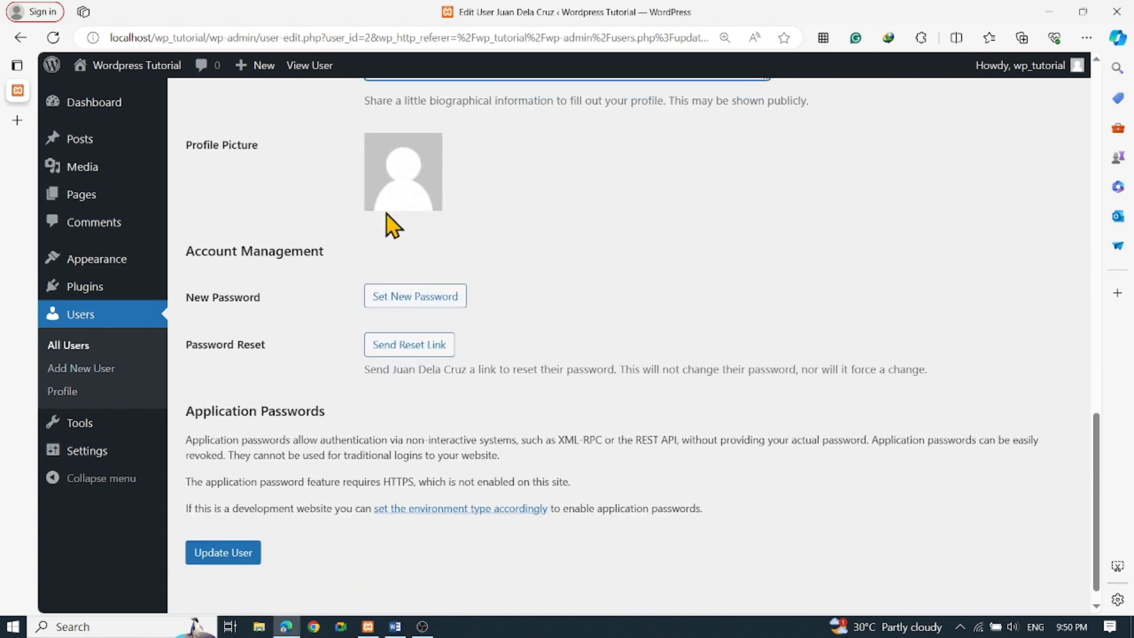
scroll(423, 248, down, 1)
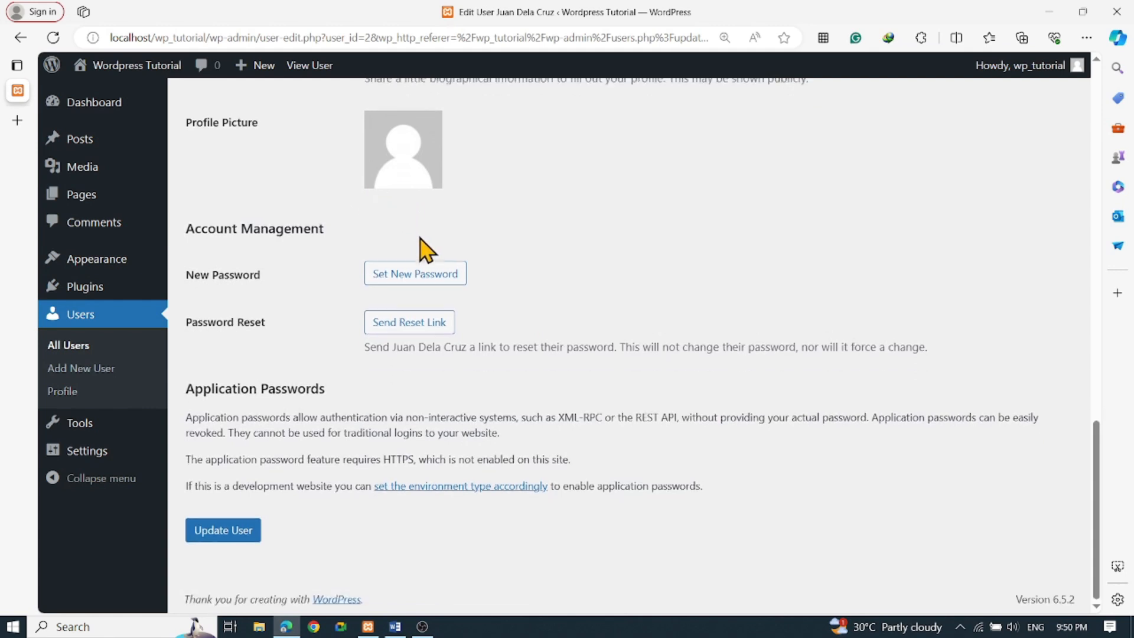
scroll(495, 282, up, 2)
scroll(495, 282, up, 15)
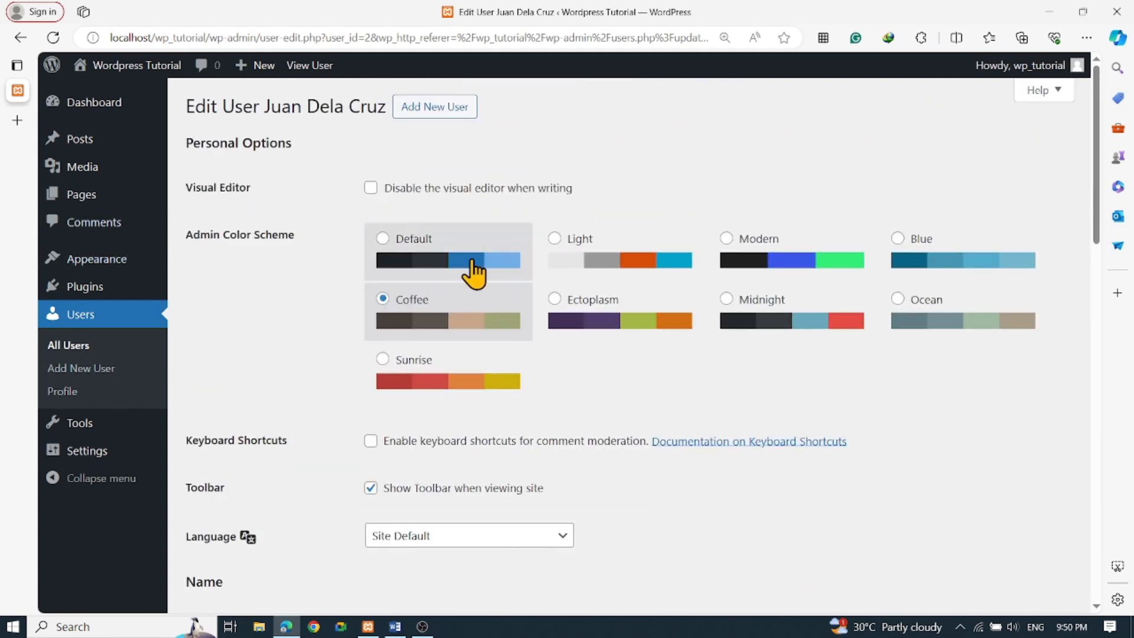
scroll(304, 388, down, 20)
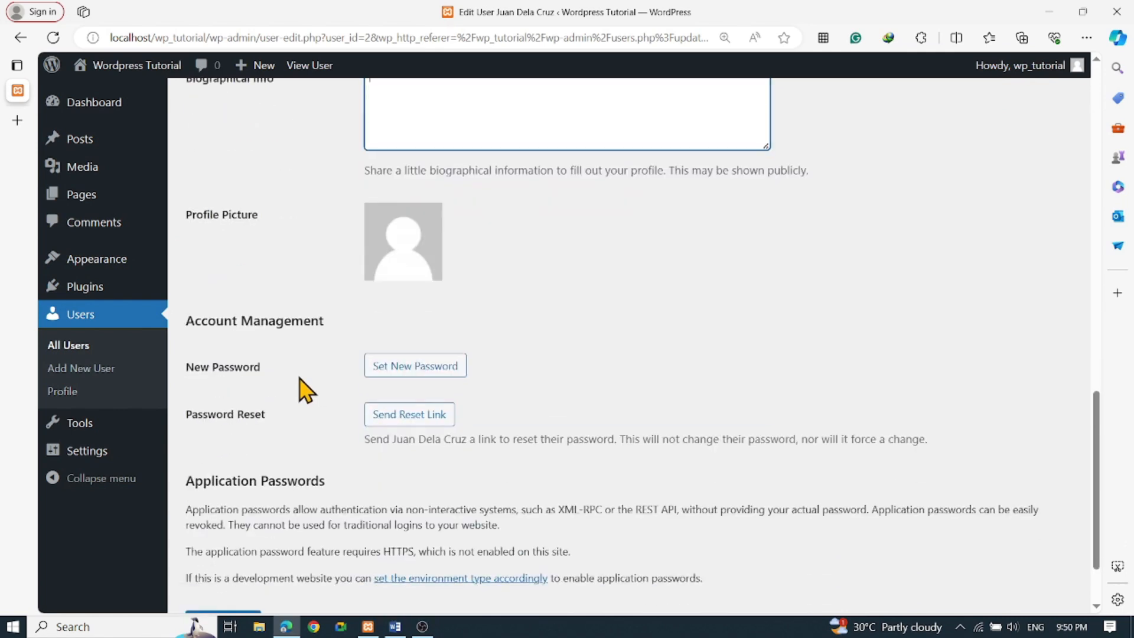
scroll(384, 578, up, 10)
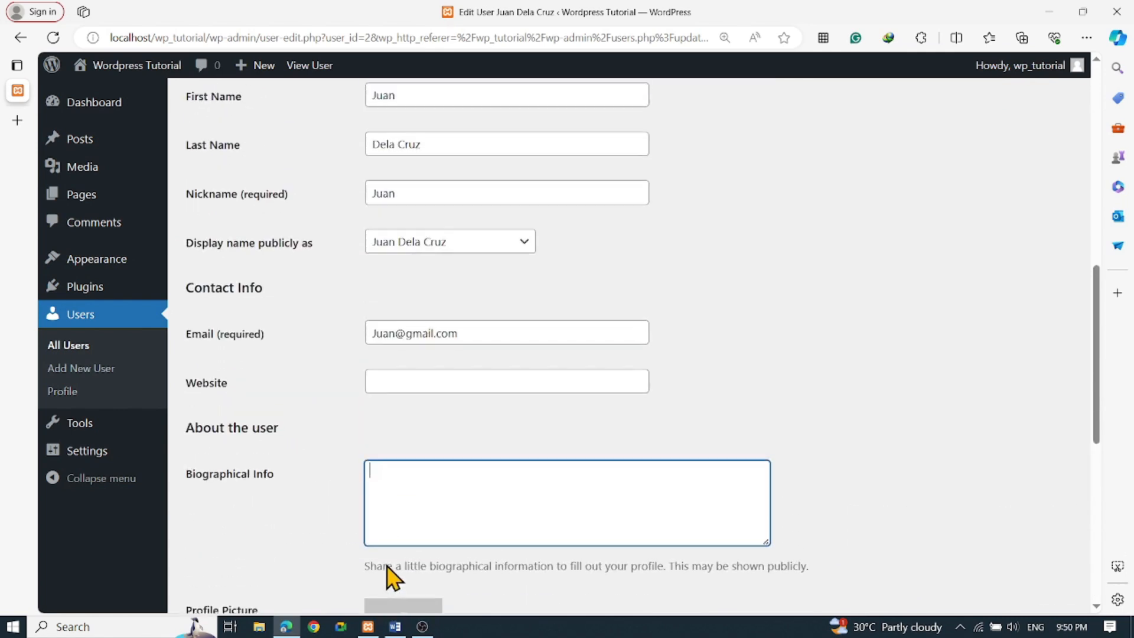
scroll(351, 338, up, 2)
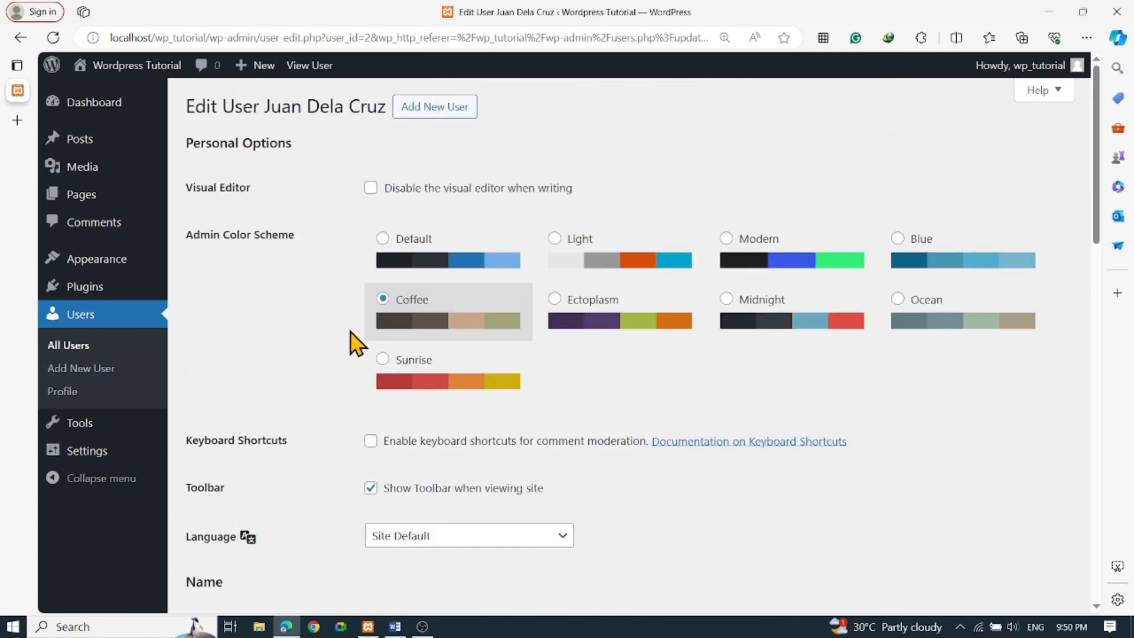
scroll(335, 358, down, 3)
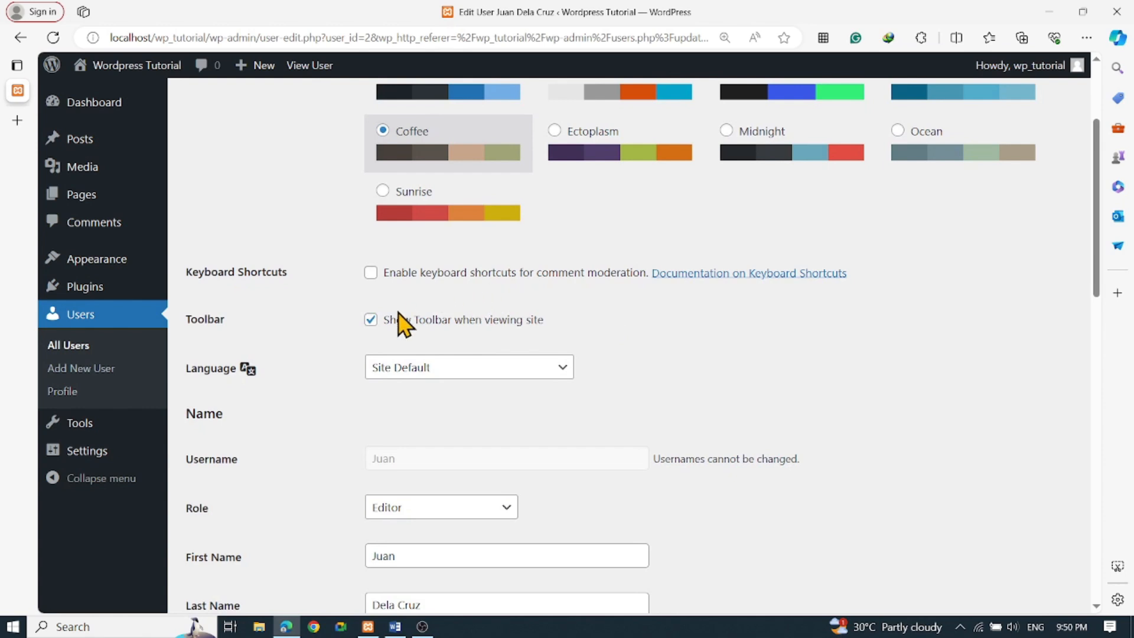
scroll(400, 326, up, 3)
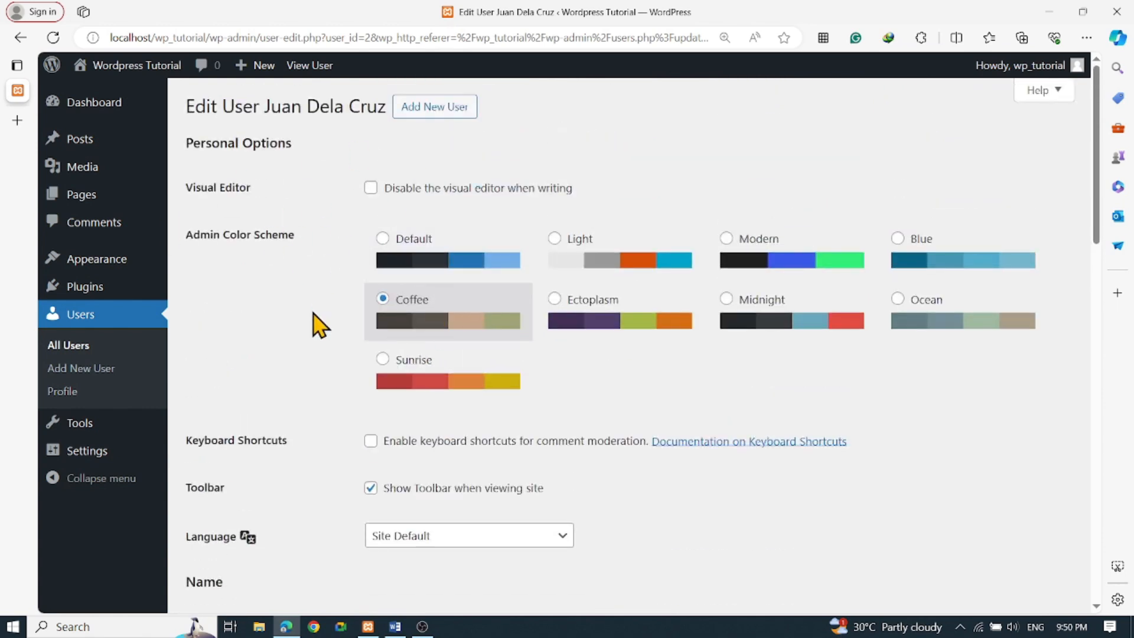
scroll(311, 398, down, 15)
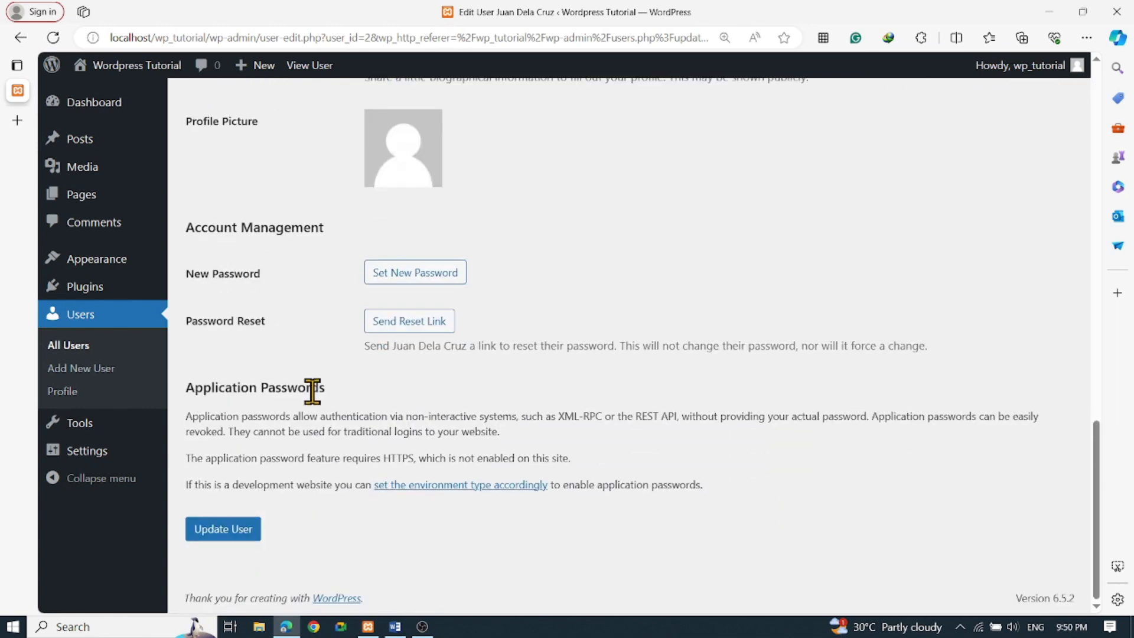
click(220, 537)
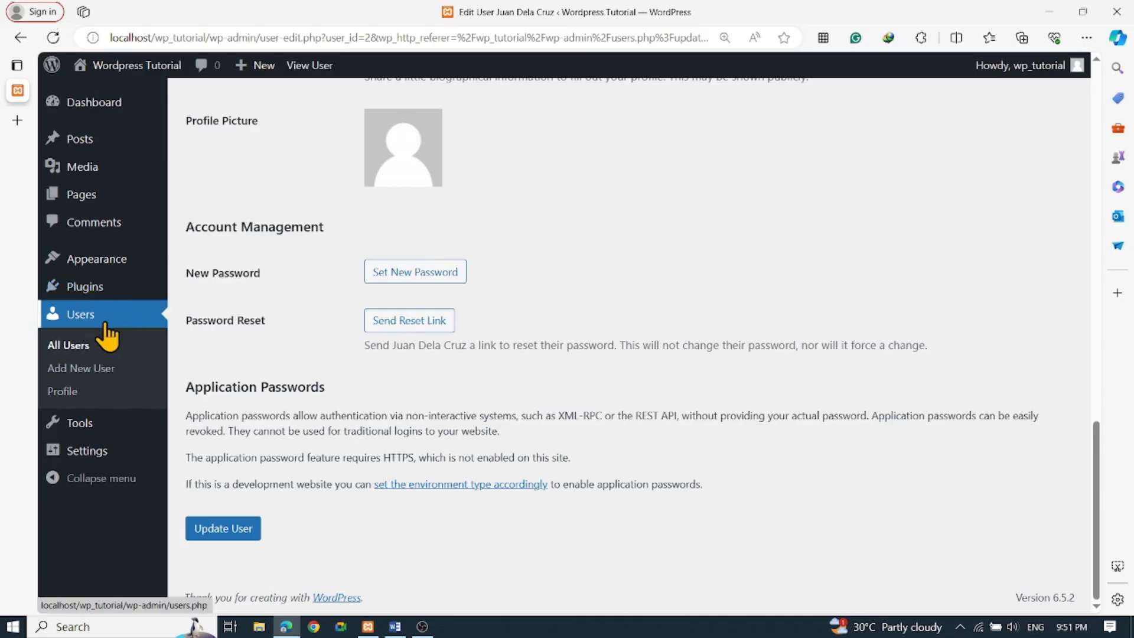
mouse_move(83, 435)
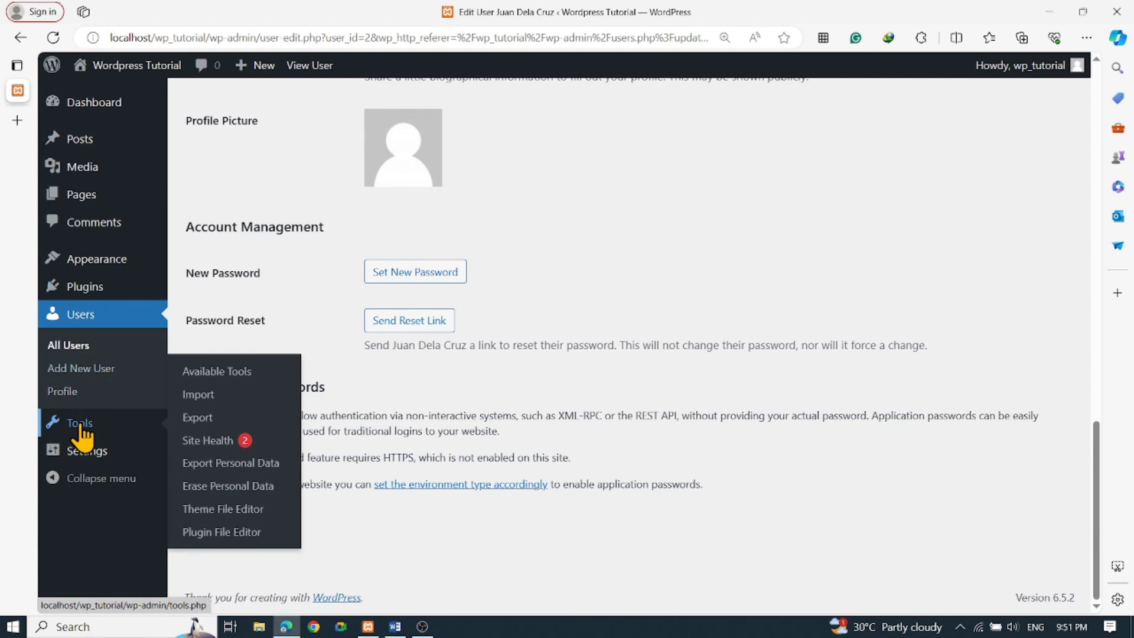
Open the Tools page listing the Categories and Tags Converter
click(81, 430)
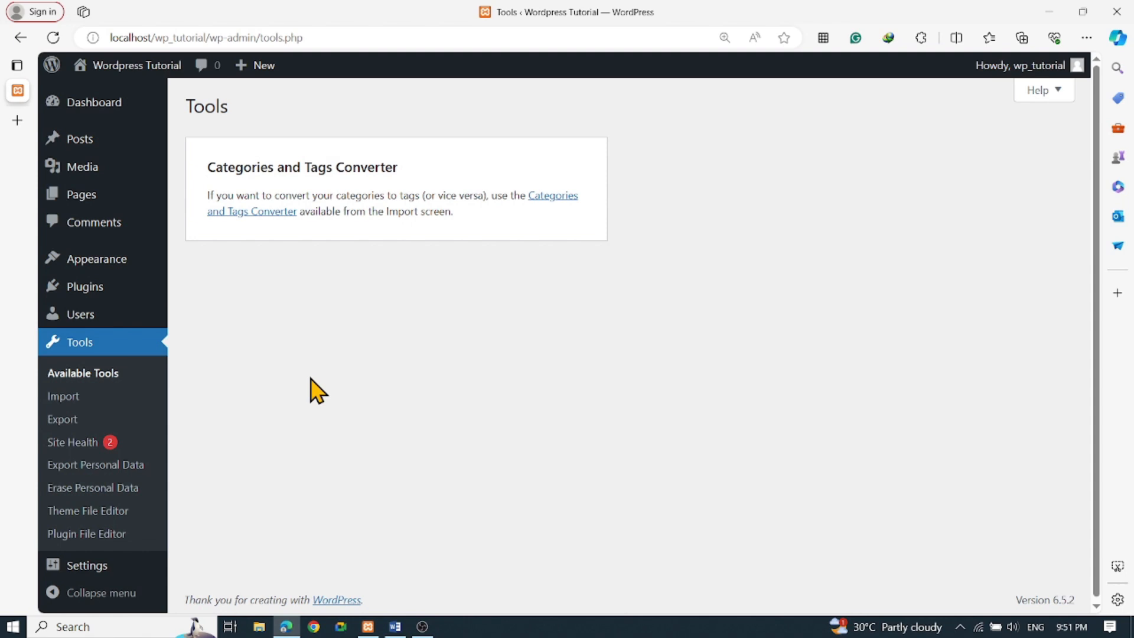
double_click(126, 37)
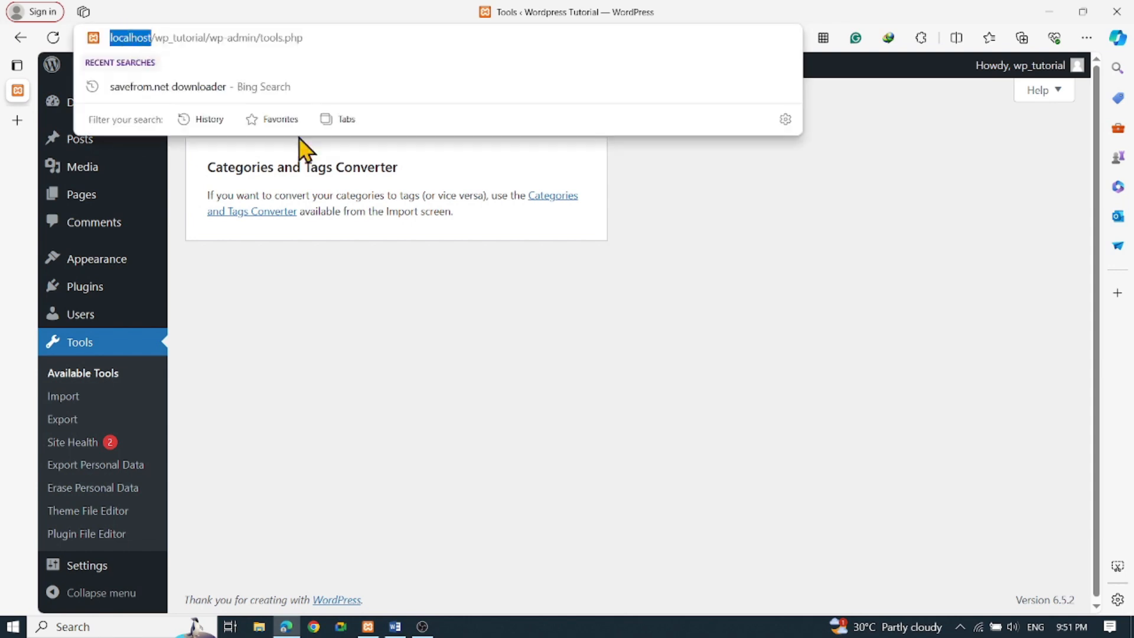
click(324, 362)
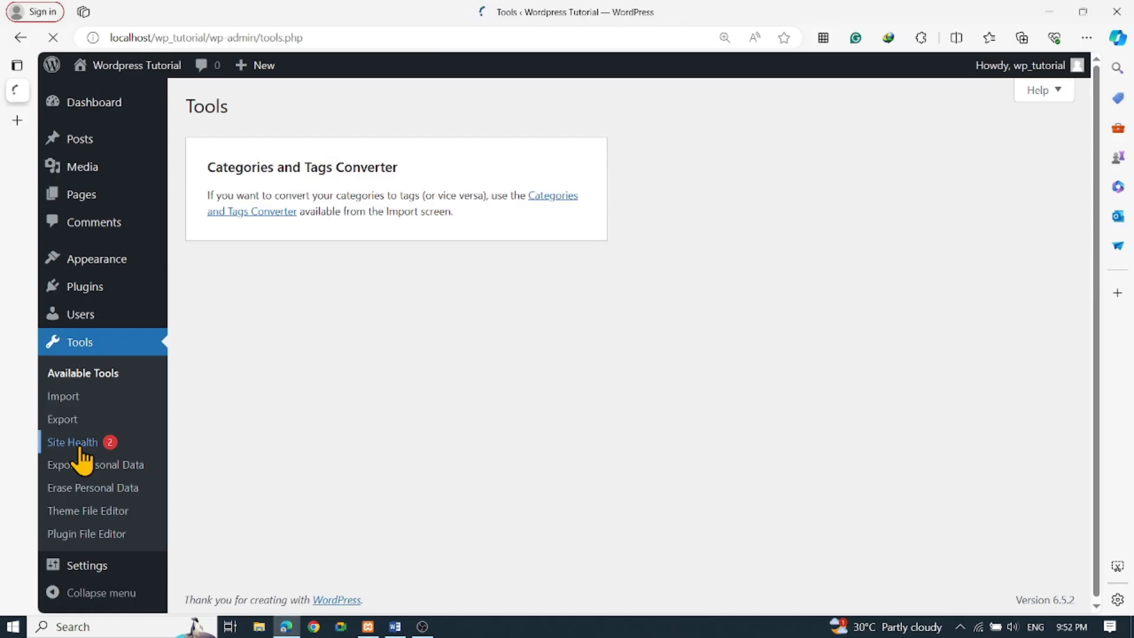
Review Site Health: 1 critical issue (outdated PHP 7.3.27) and 4 recommended improvements
click(254, 237)
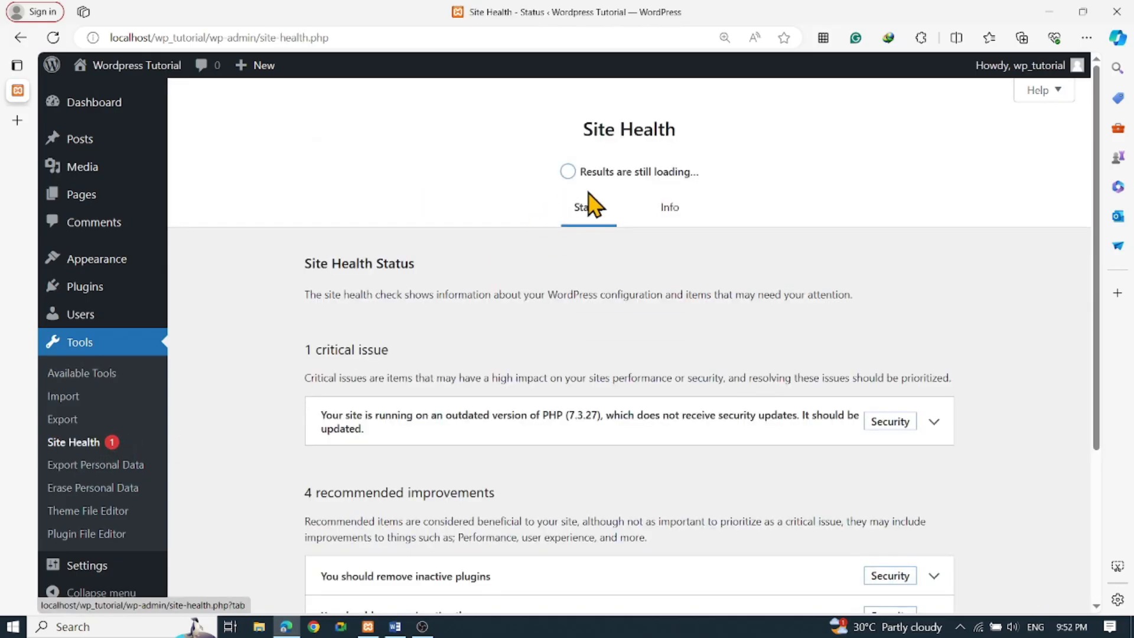
scroll(567, 260, down, 4)
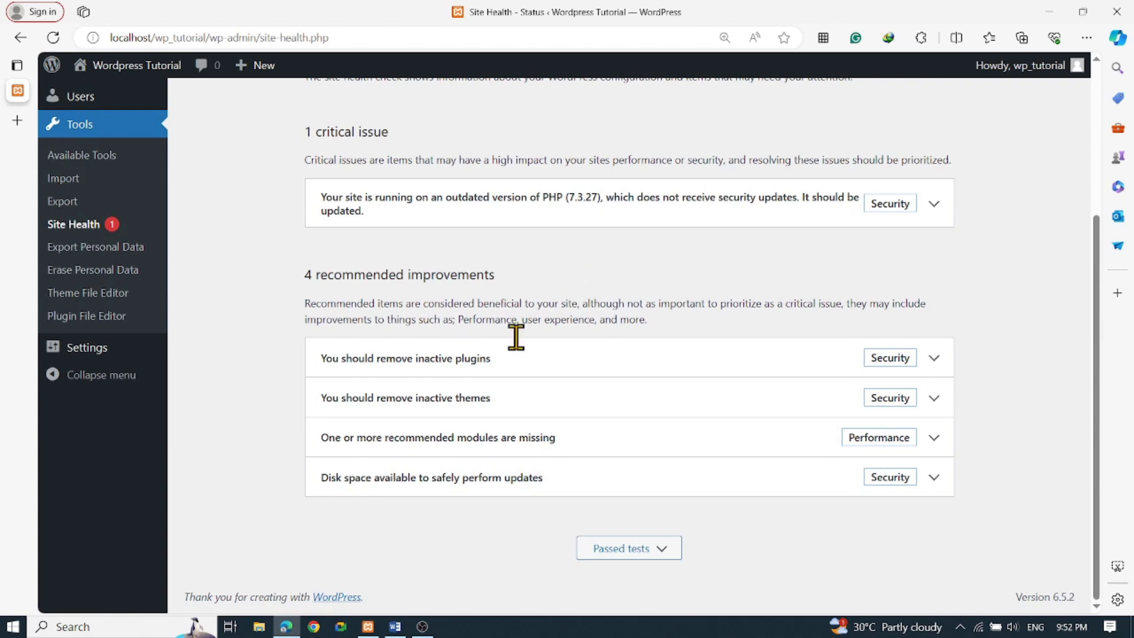
mouse_move(143, 355)
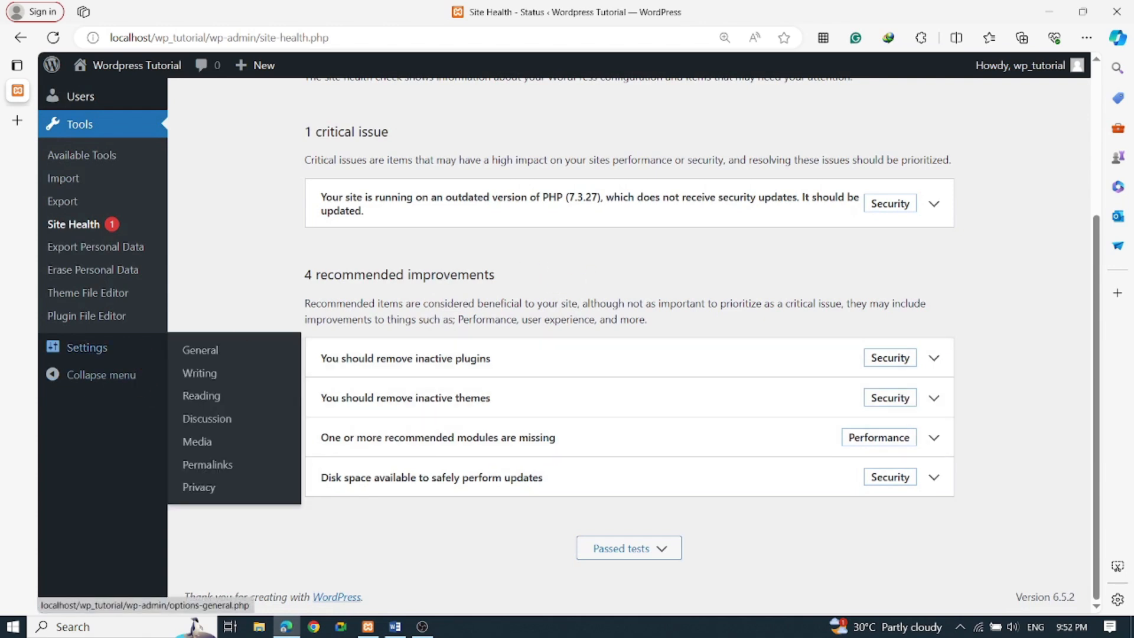
key(alt+Tab)
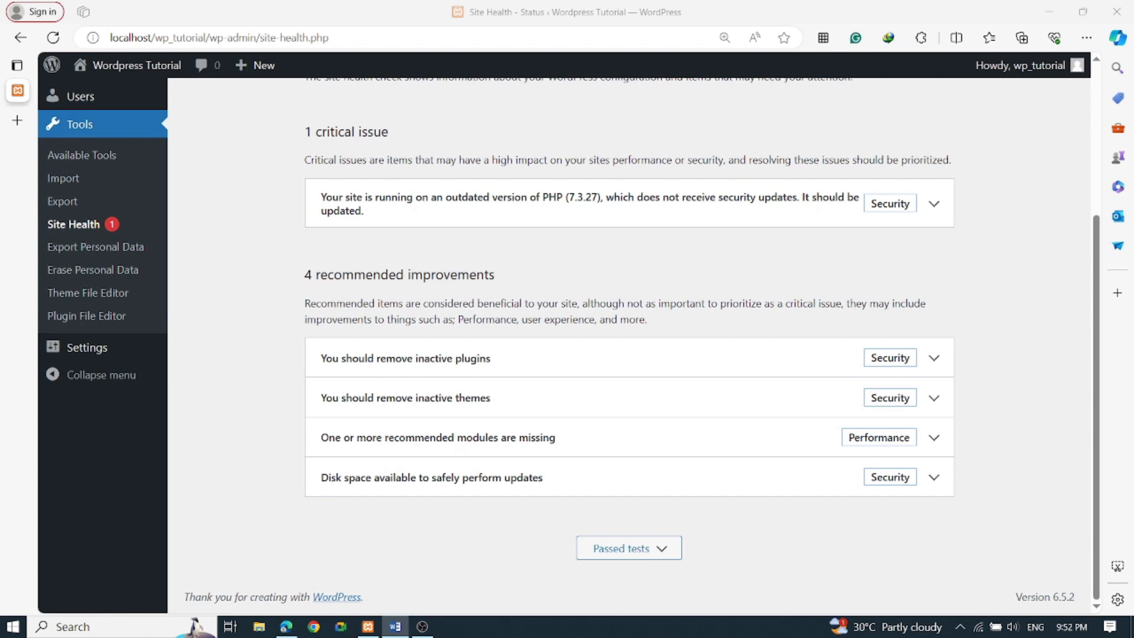
Open General Settings and highlight the Site Title 'Wordpress Tutorial'
click(92, 350)
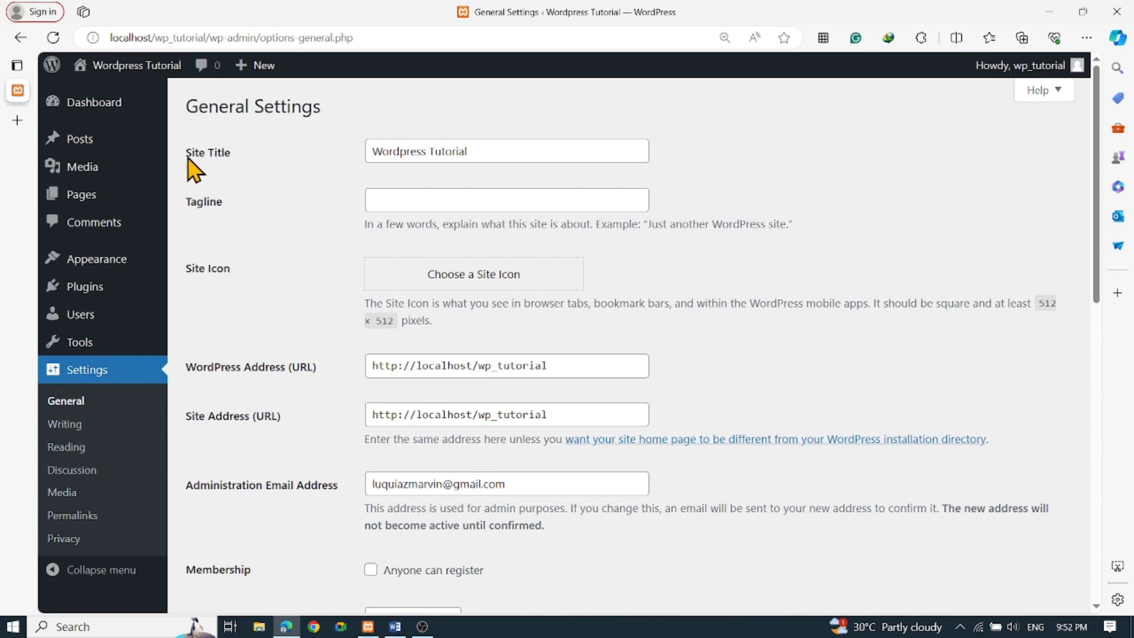
drag(188, 158, 241, 165)
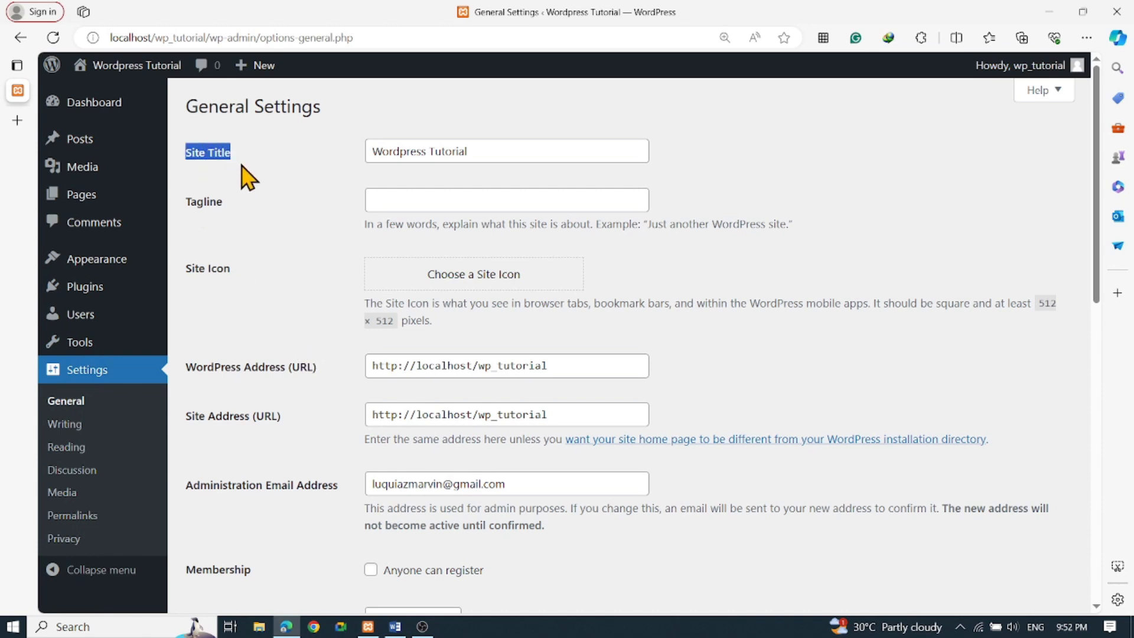
click(284, 199)
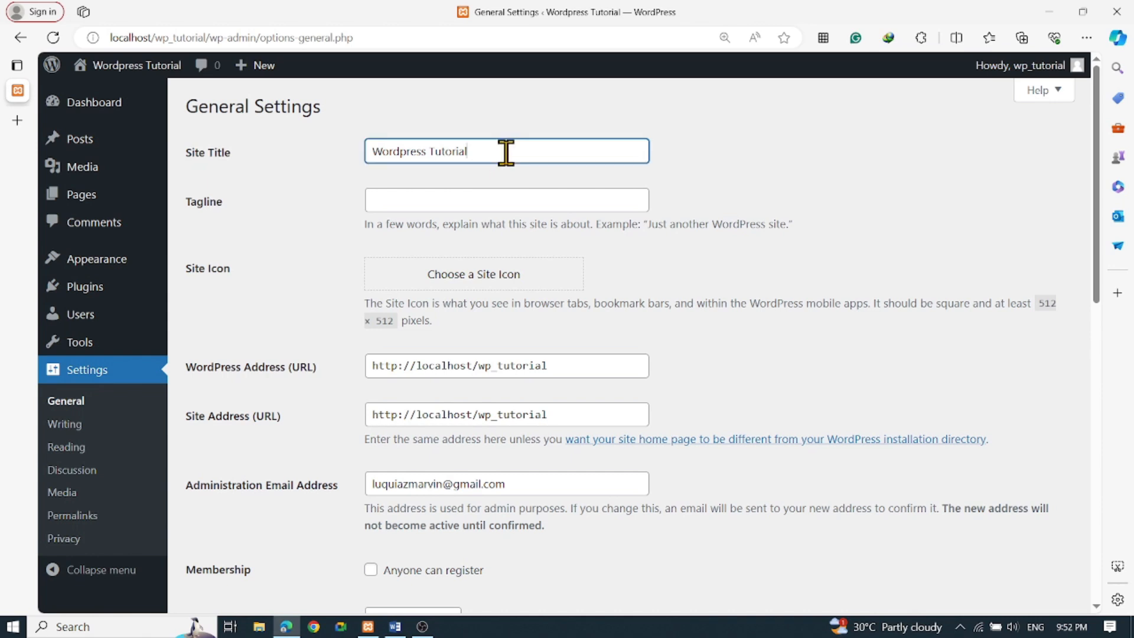
drag(507, 151, 298, 154)
click(301, 236)
Enter 'Best Wordpress' as the tagline and point out the 512 × 512 site icon note
click(373, 204)
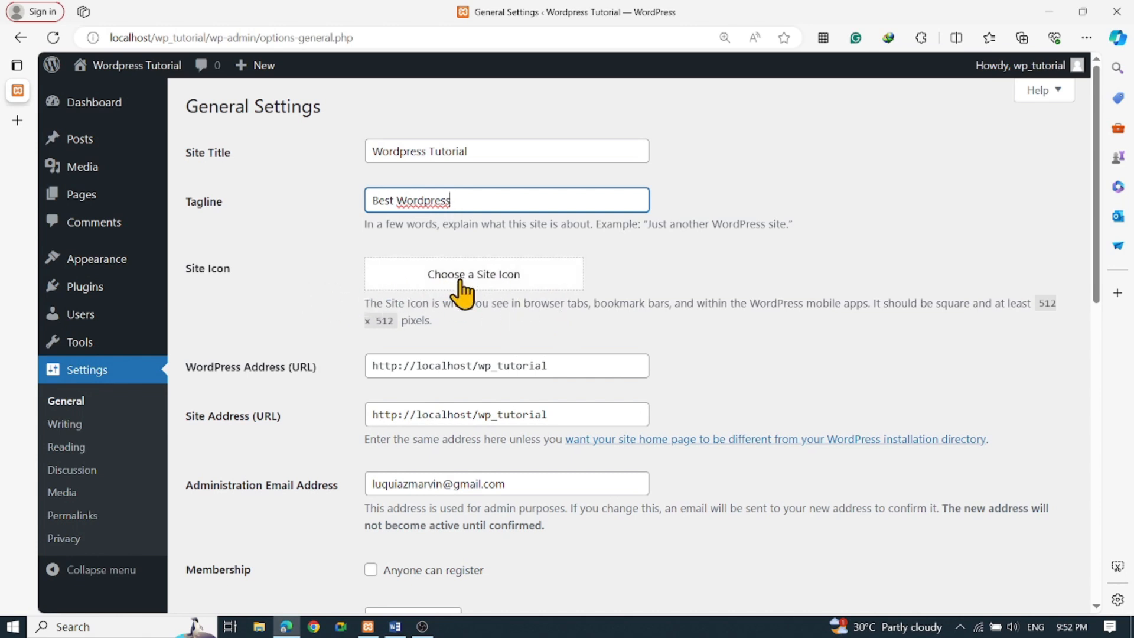
drag(1038, 303, 415, 341)
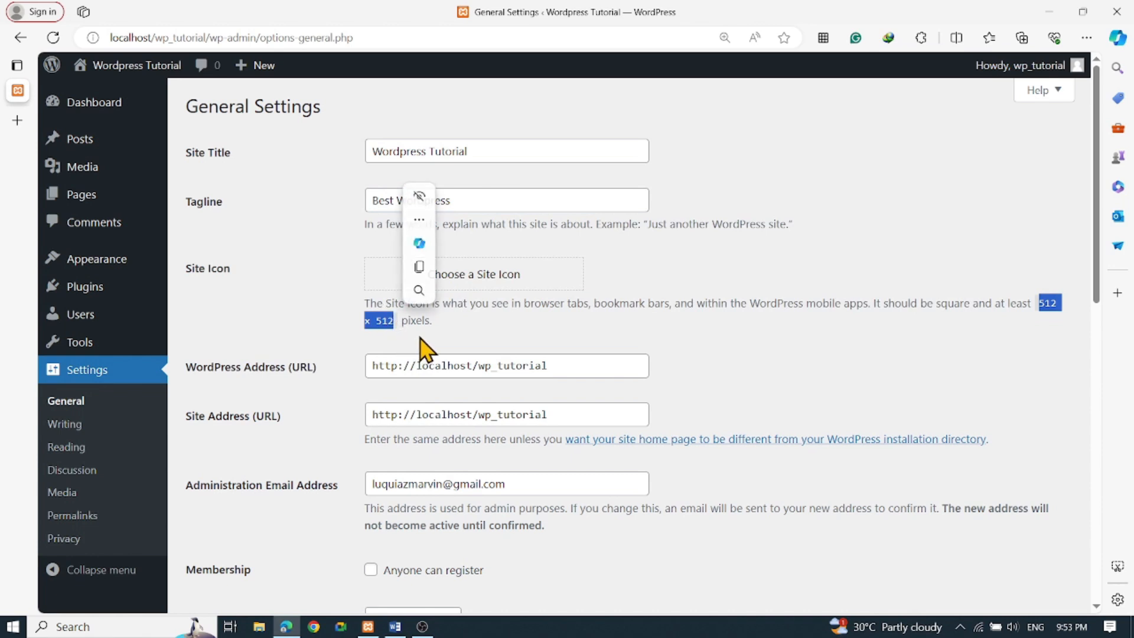
click(778, 328)
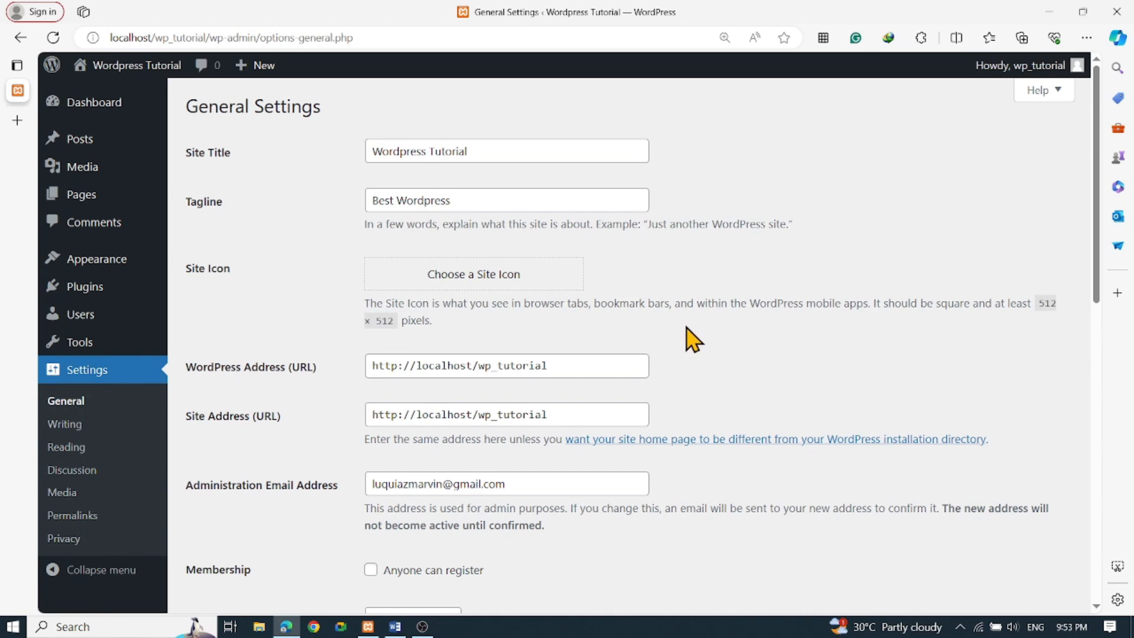
scroll(693, 340, down, 3)
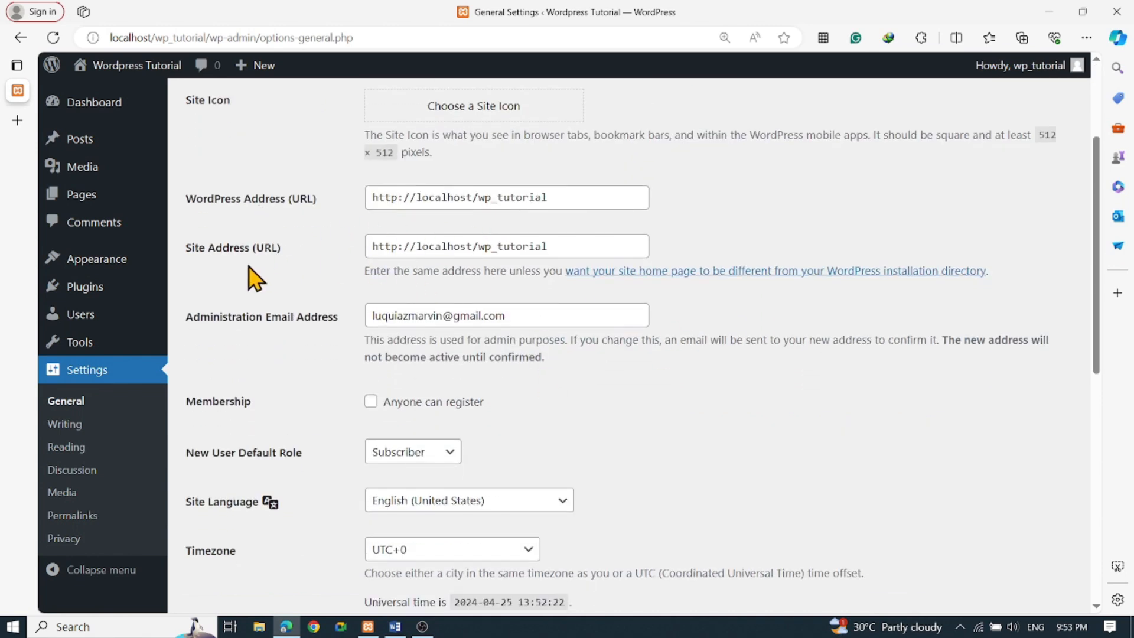
Change New User Default Role from Subscriber to Editor, passing the Administration Email Address field
scroll(425, 283, down, 2)
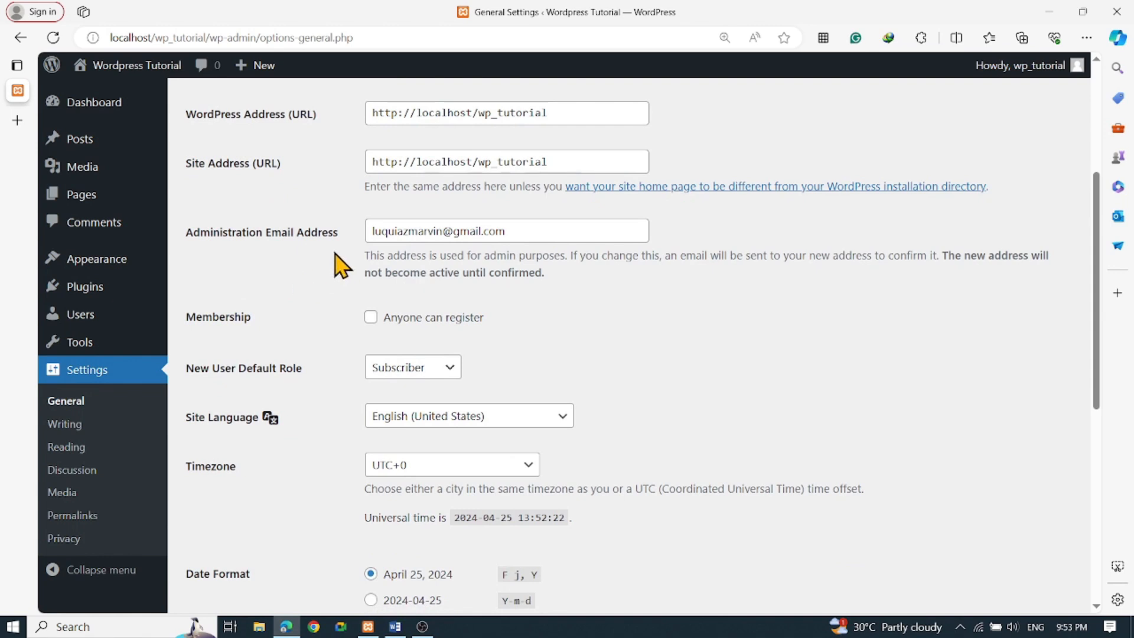
drag(267, 235, 417, 236)
click(541, 236)
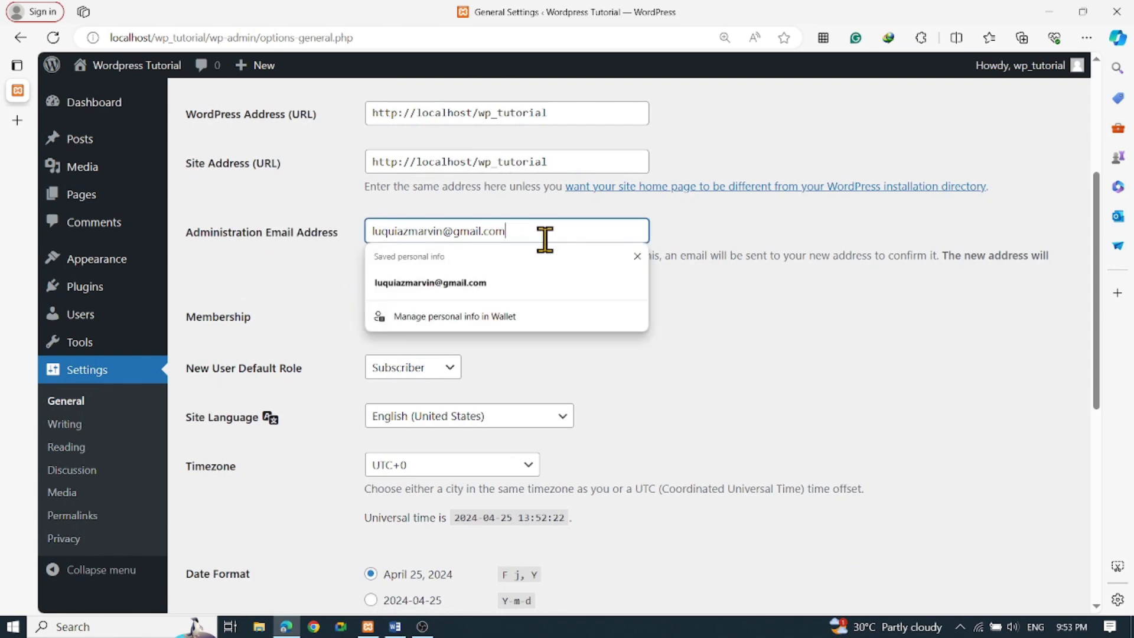
key(Escape)
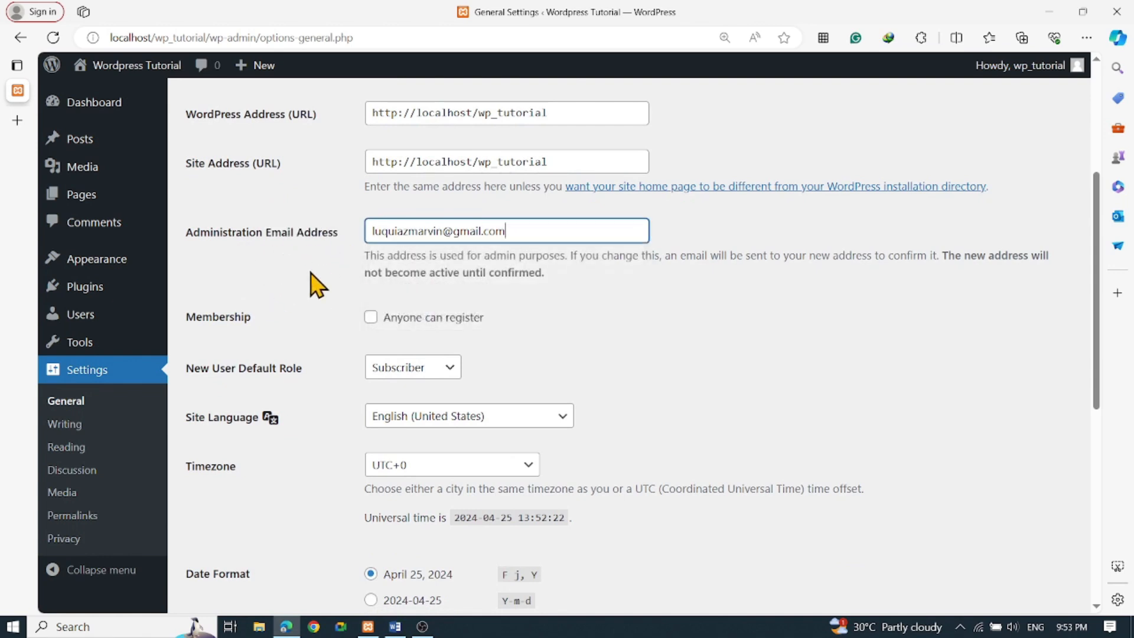
scroll(366, 301, down, 4)
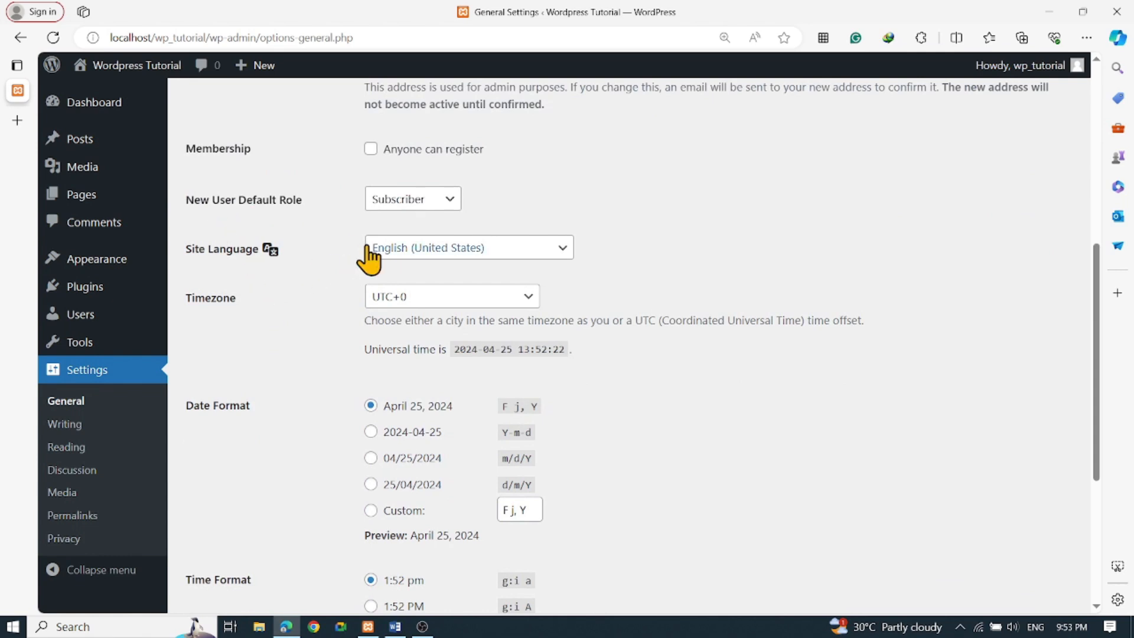
click(454, 205)
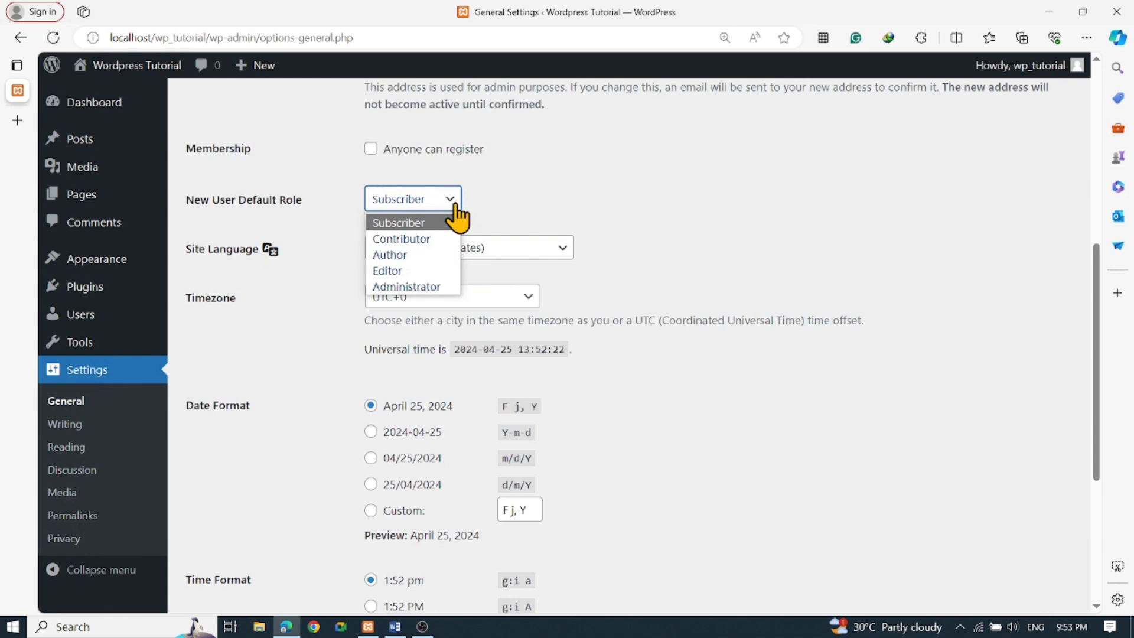
click(419, 272)
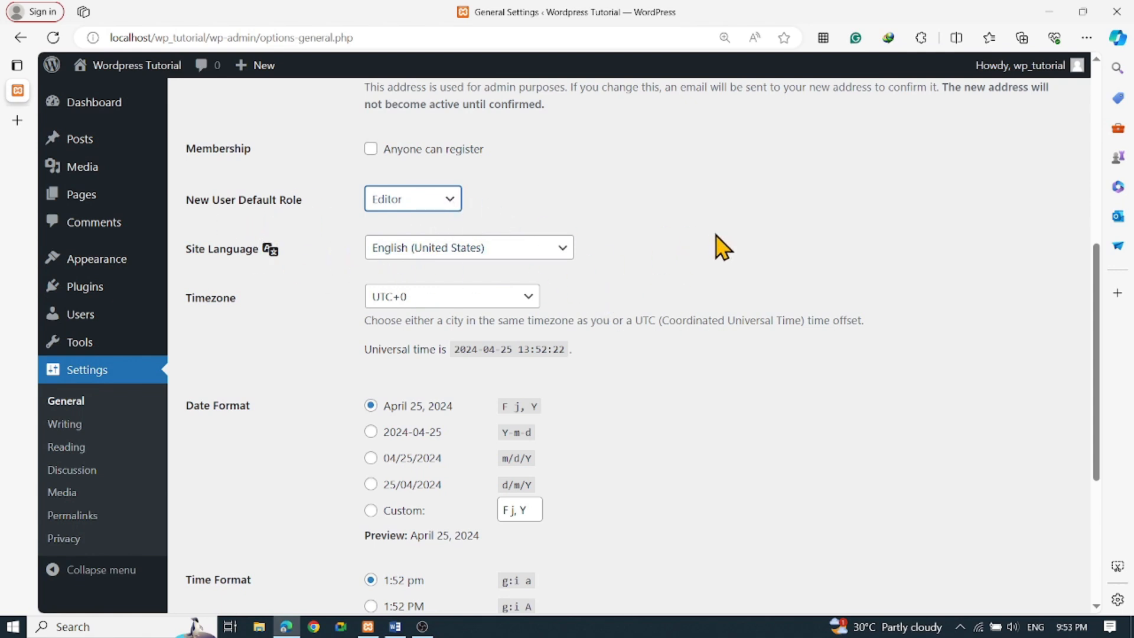
scroll(716, 236, down, 3)
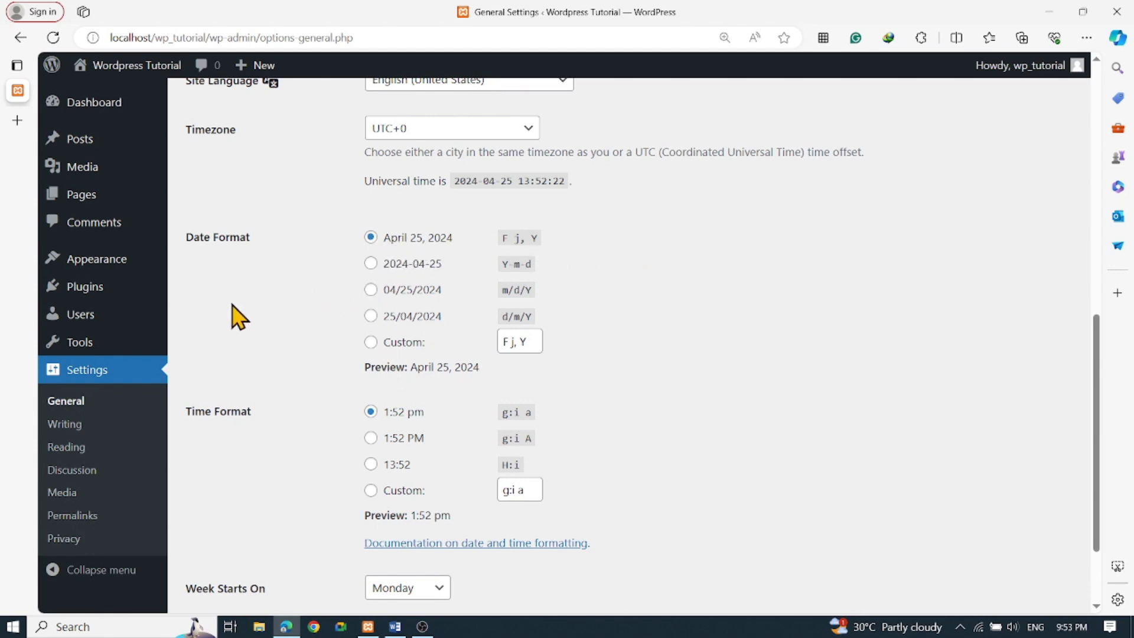
Set the time format to 1:52 PM (g:i A) and keep Monday as the week start
scroll(232, 316, down, 2)
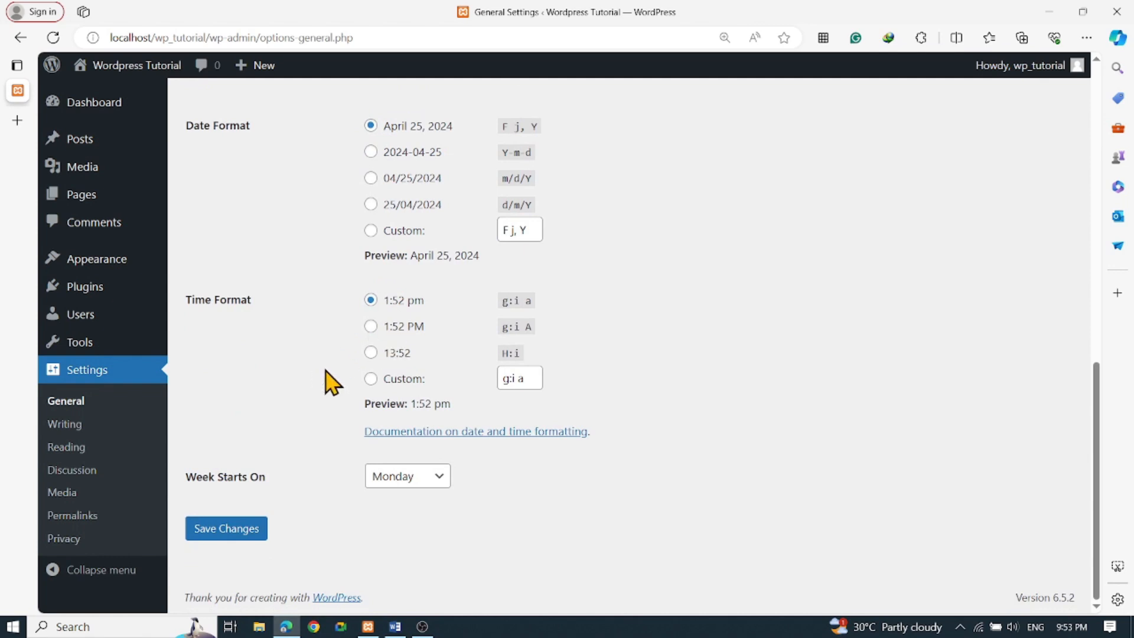
click(371, 326)
drag(197, 483, 283, 506)
click(421, 481)
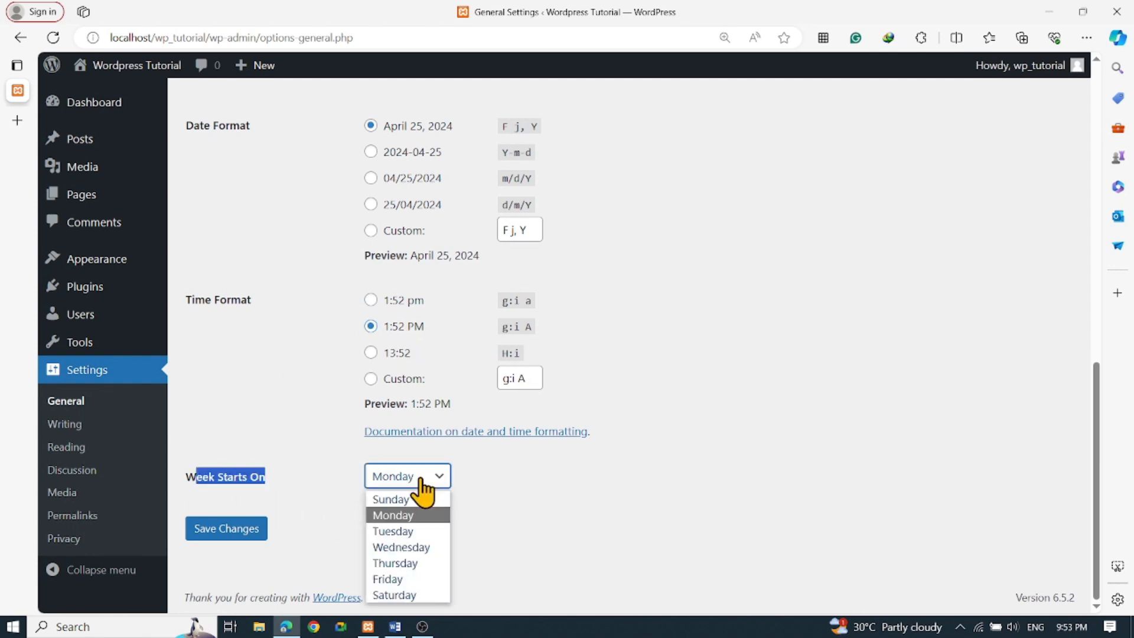
click(393, 515)
click(275, 431)
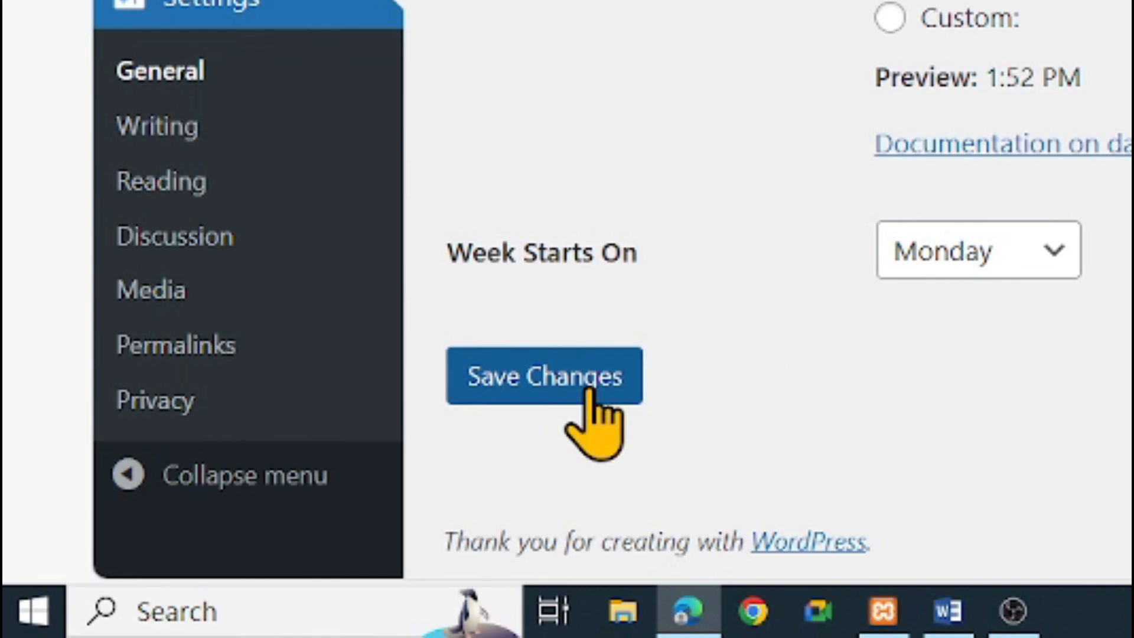
Save the General Settings changes
click(588, 381)
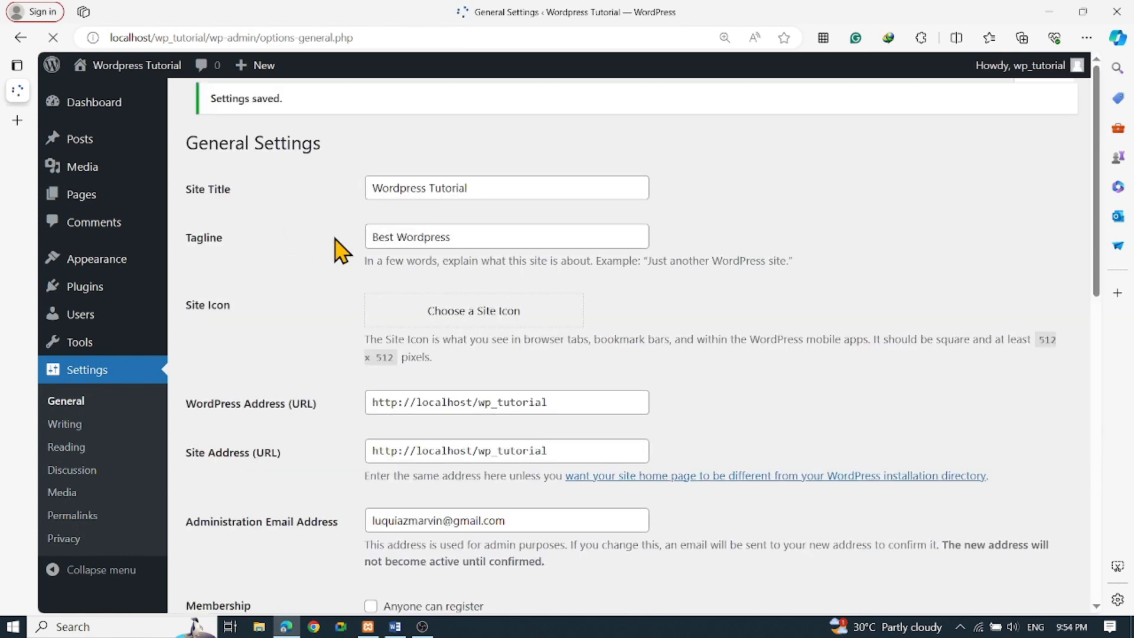
scroll(355, 296, down, 8)
scroll(307, 336, down, 3)
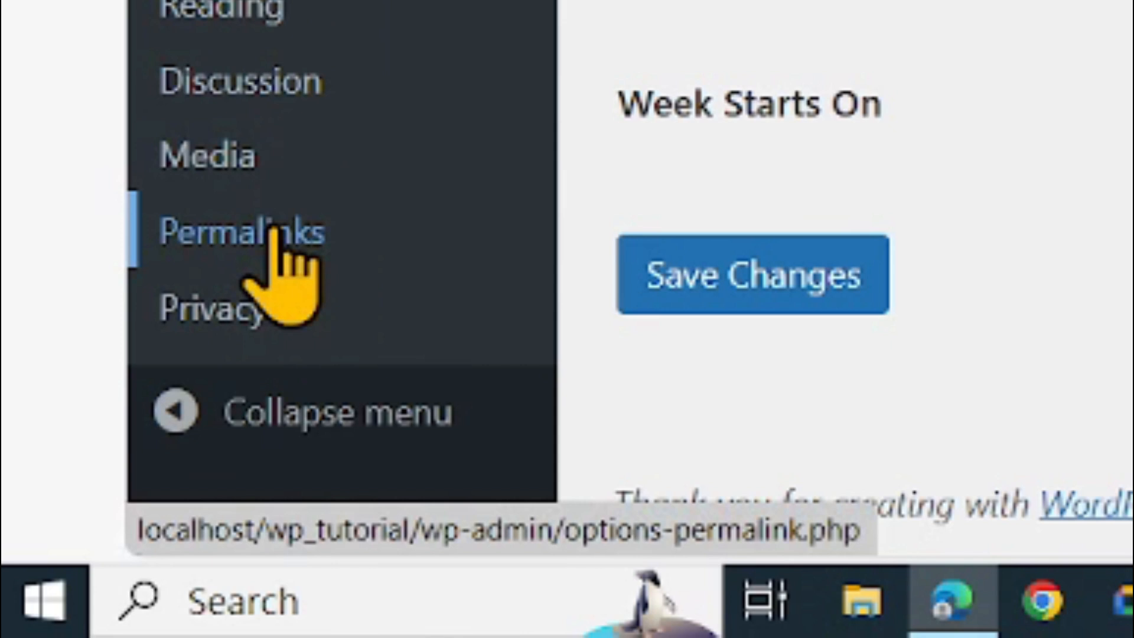
On Permalink Settings, choose Month and name (/%year%/%monthnum%/%postname%/)
click(271, 233)
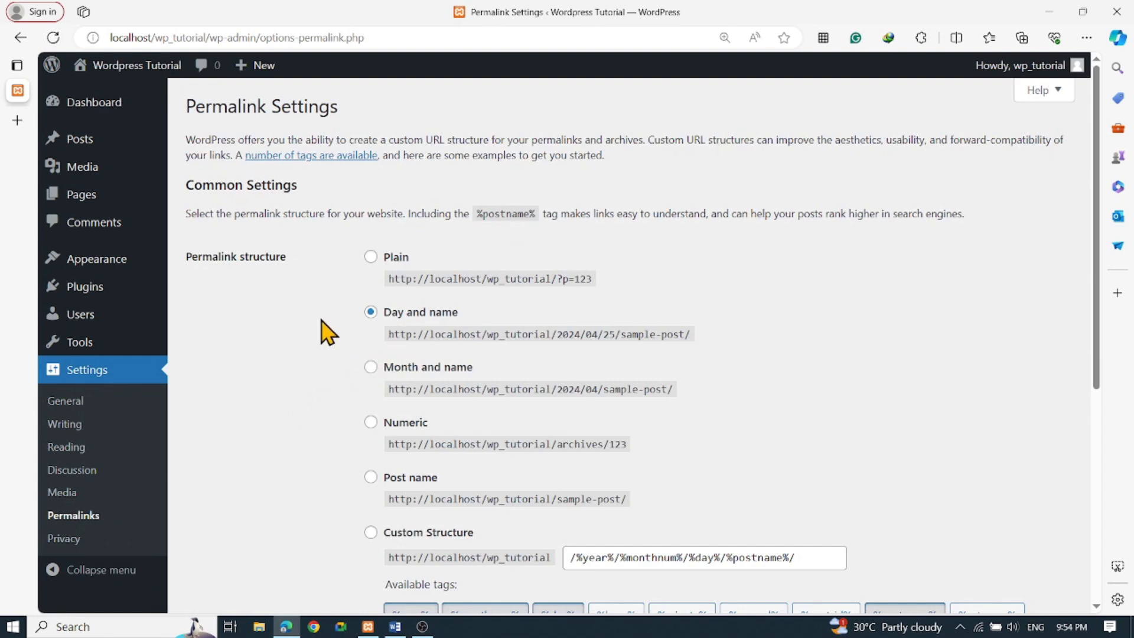
scroll(342, 337, down, 1)
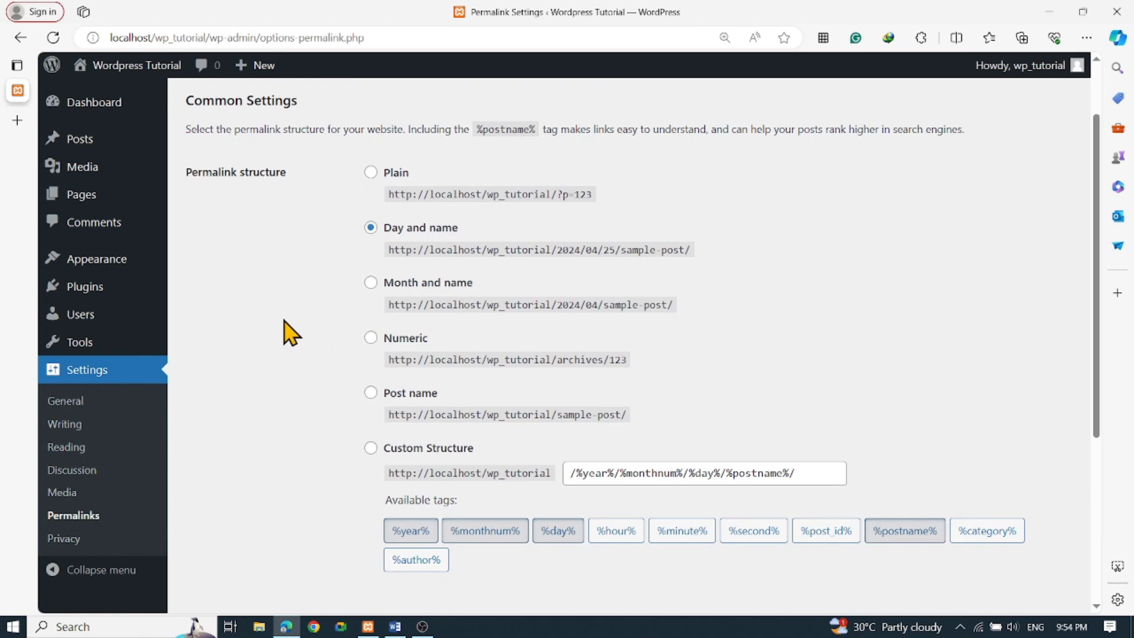
scroll(290, 333, up, 1)
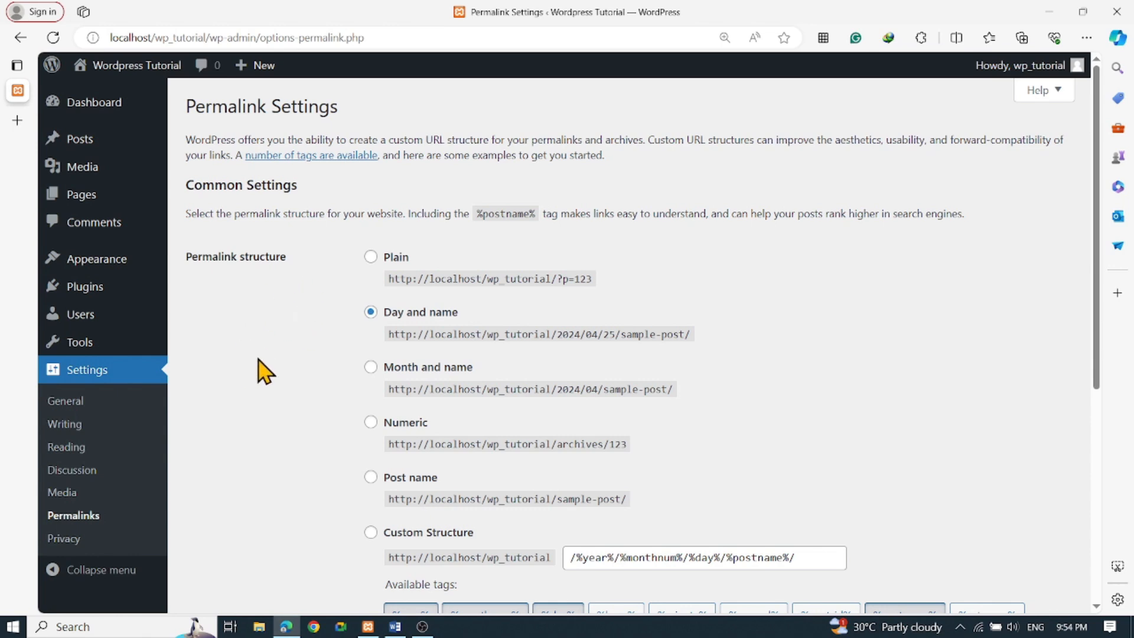
scroll(264, 371, down, 2)
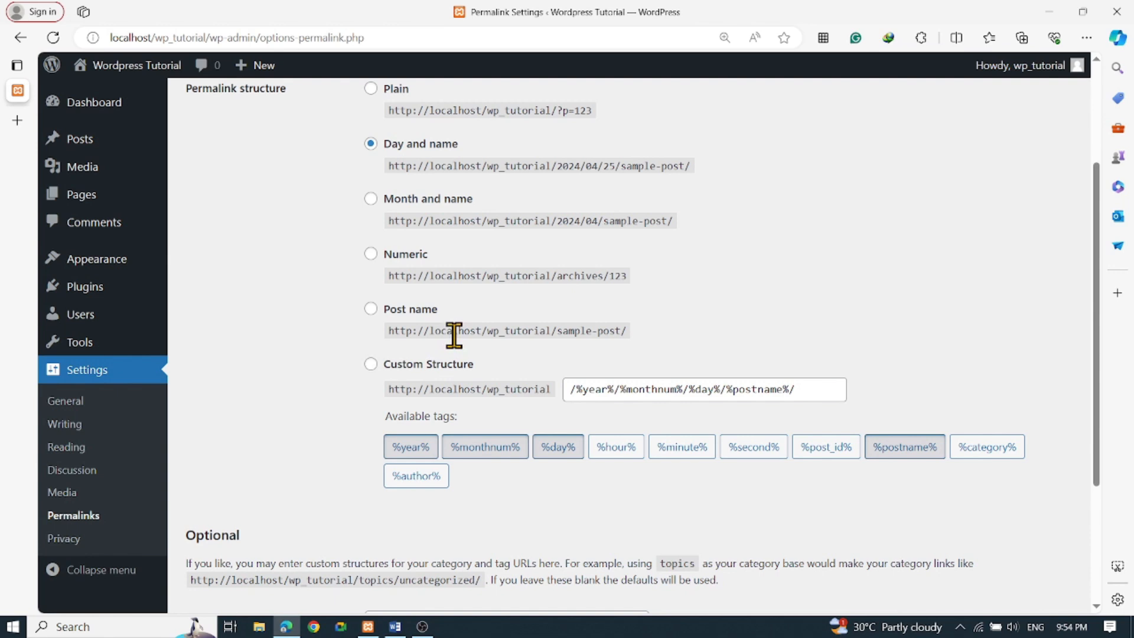
scroll(452, 339, up, 4)
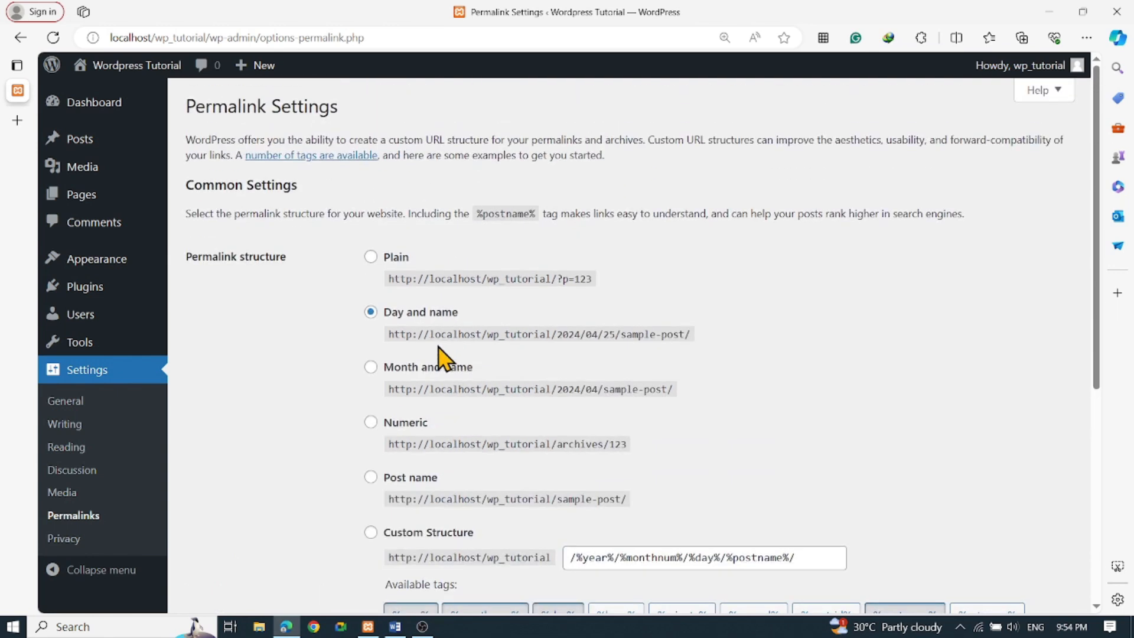
scroll(443, 357, down, 3)
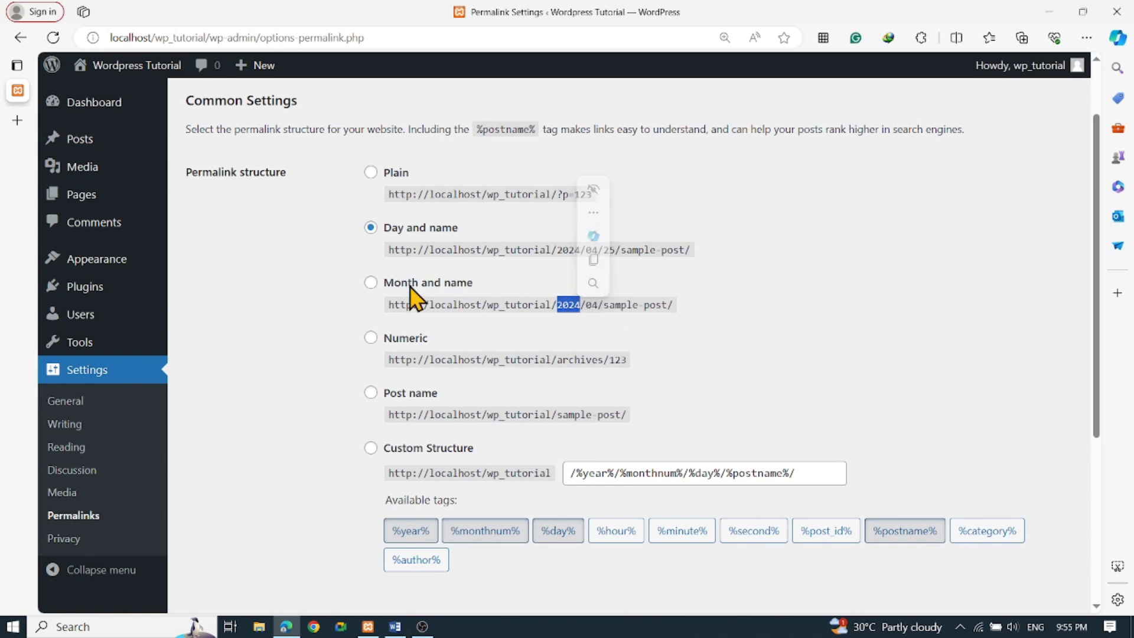
click(370, 284)
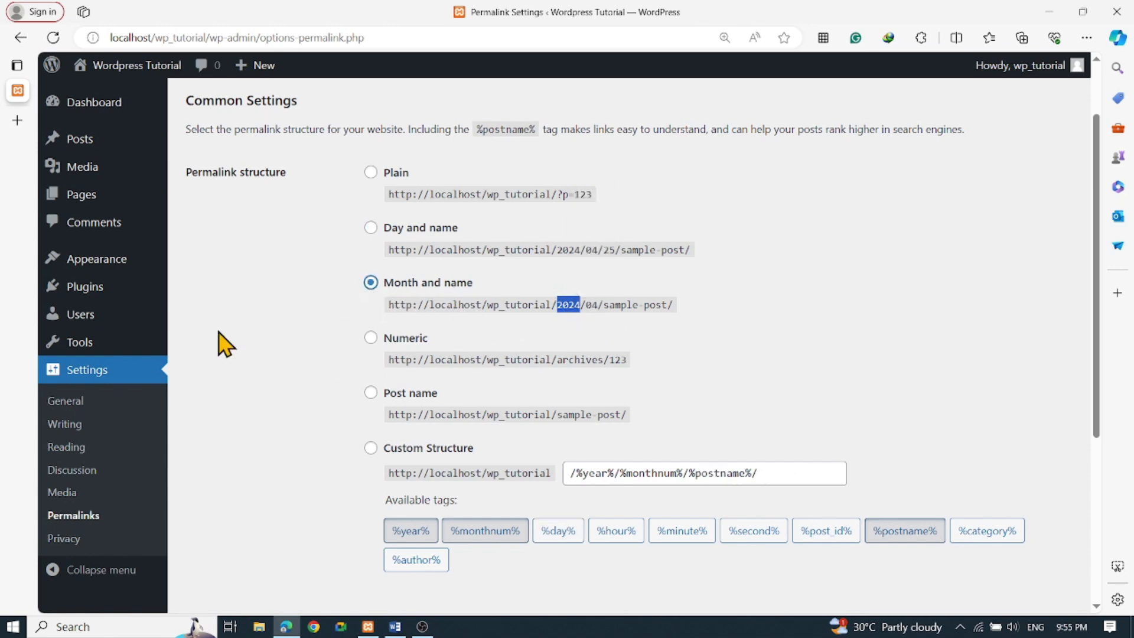
scroll(267, 352, down, 2)
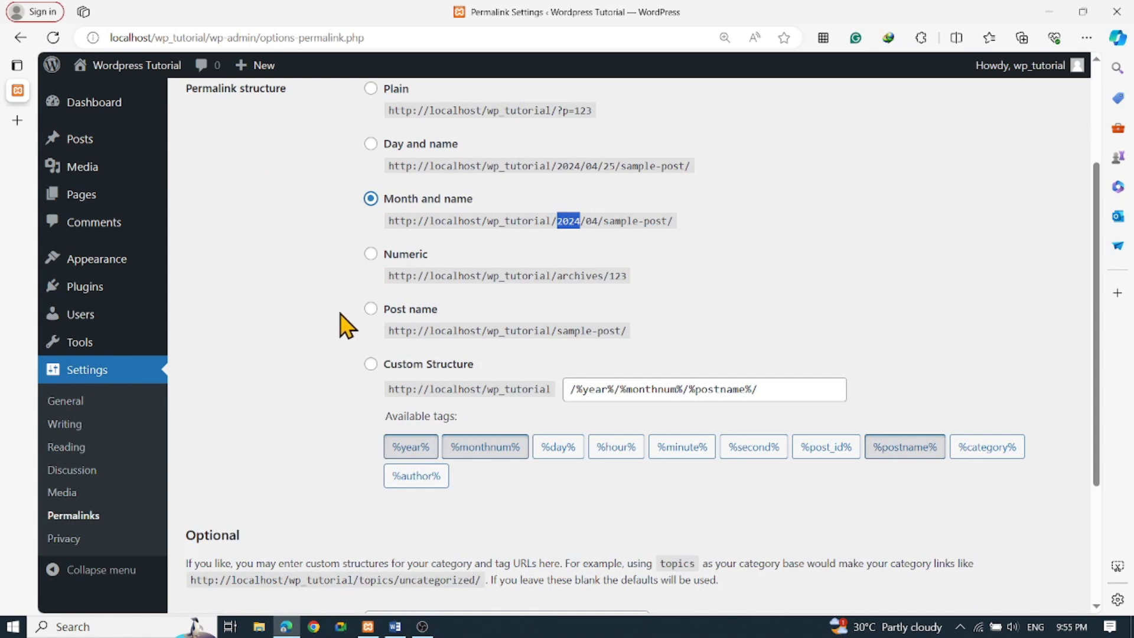
scroll(313, 311, up, 2)
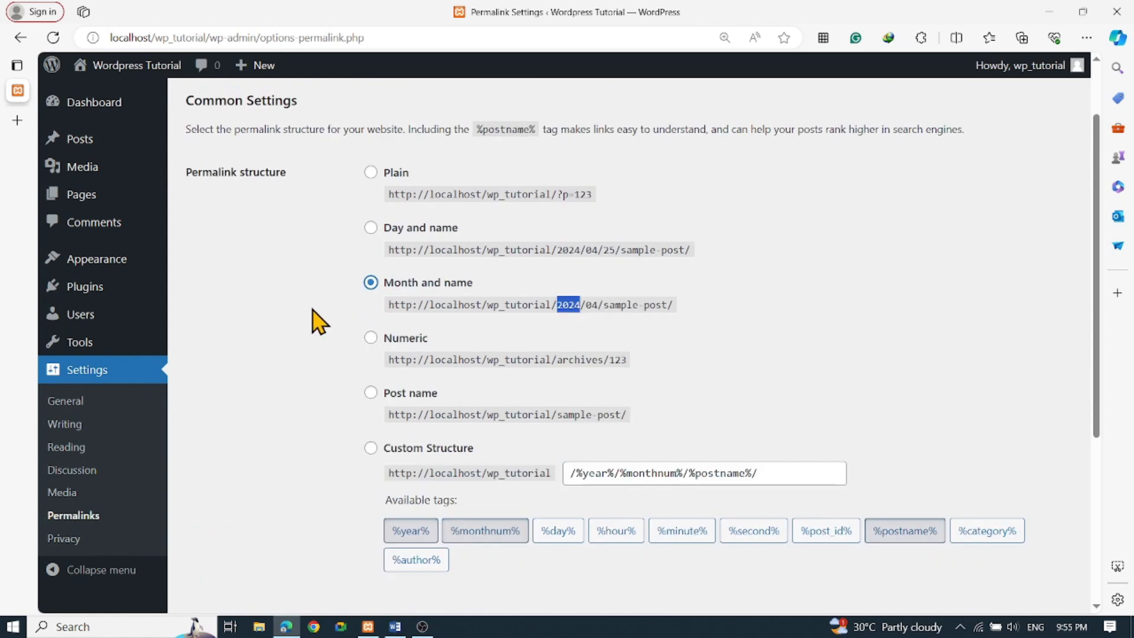
scroll(319, 325, down, 4)
scroll(313, 331, up, 2)
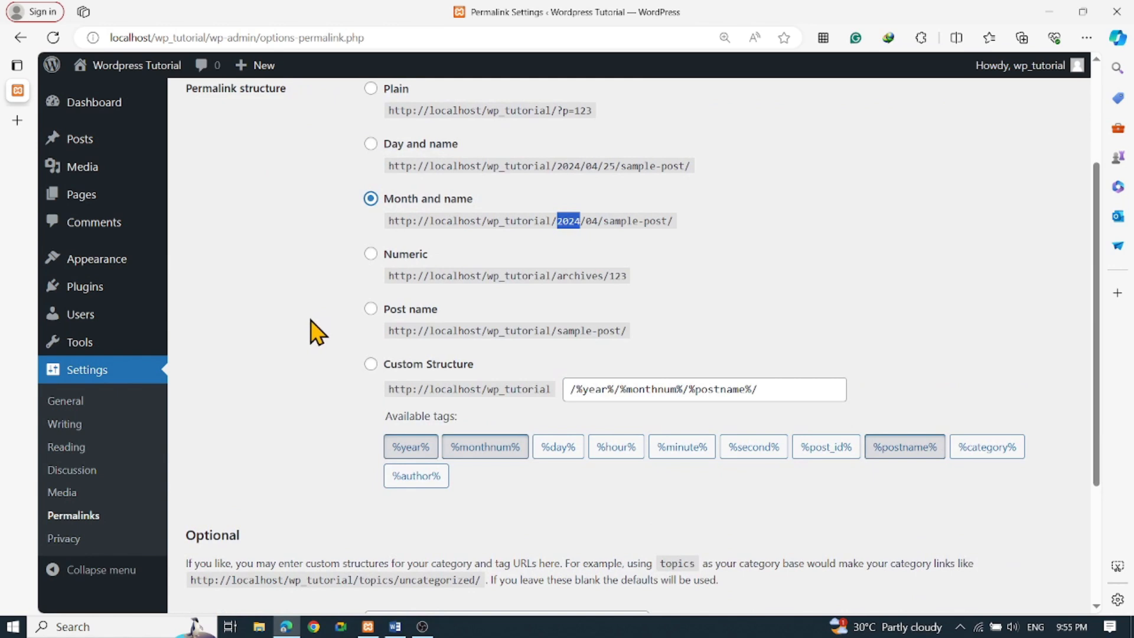
Switch the permalink structure to Post name (/%postname%/) and save it
click(371, 310)
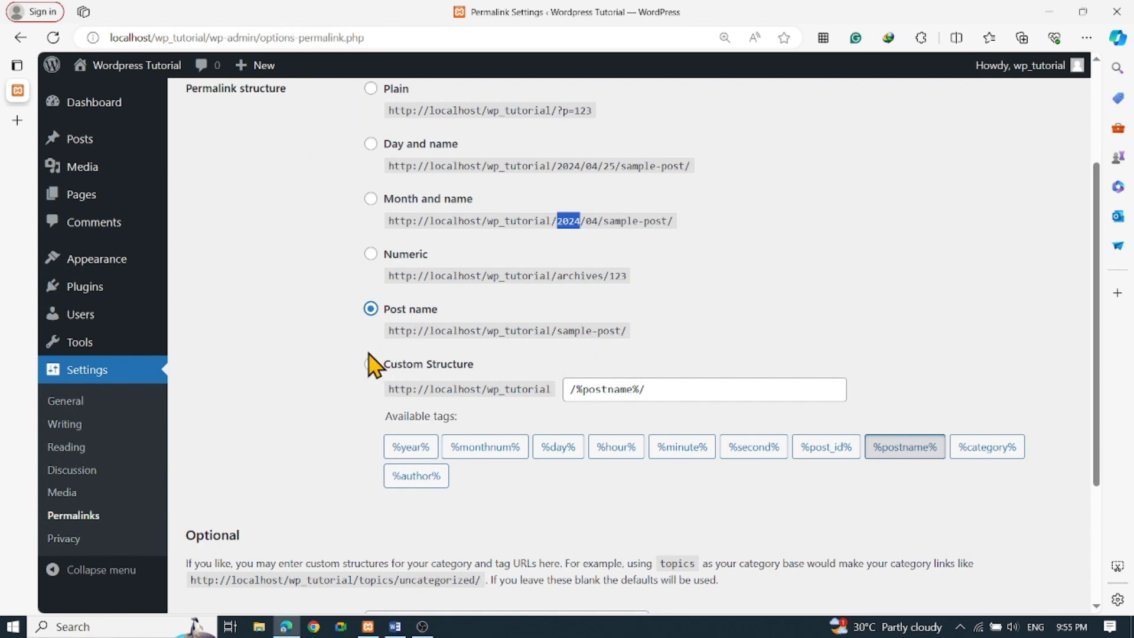
scroll(289, 372, down, 2)
scroll(289, 371, down, 1)
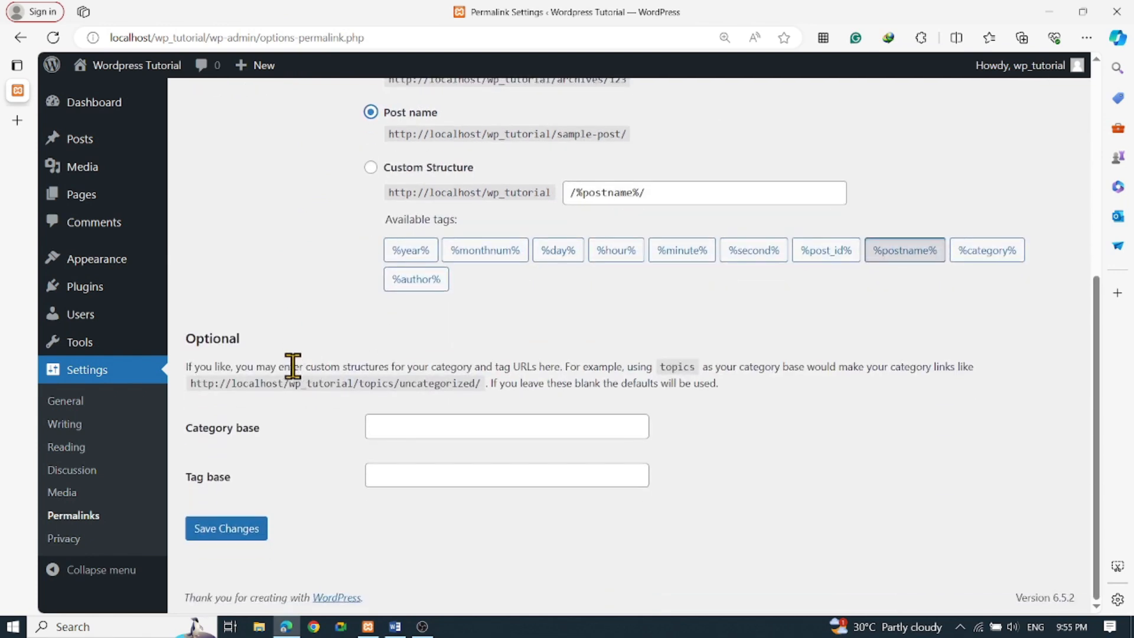
click(223, 538)
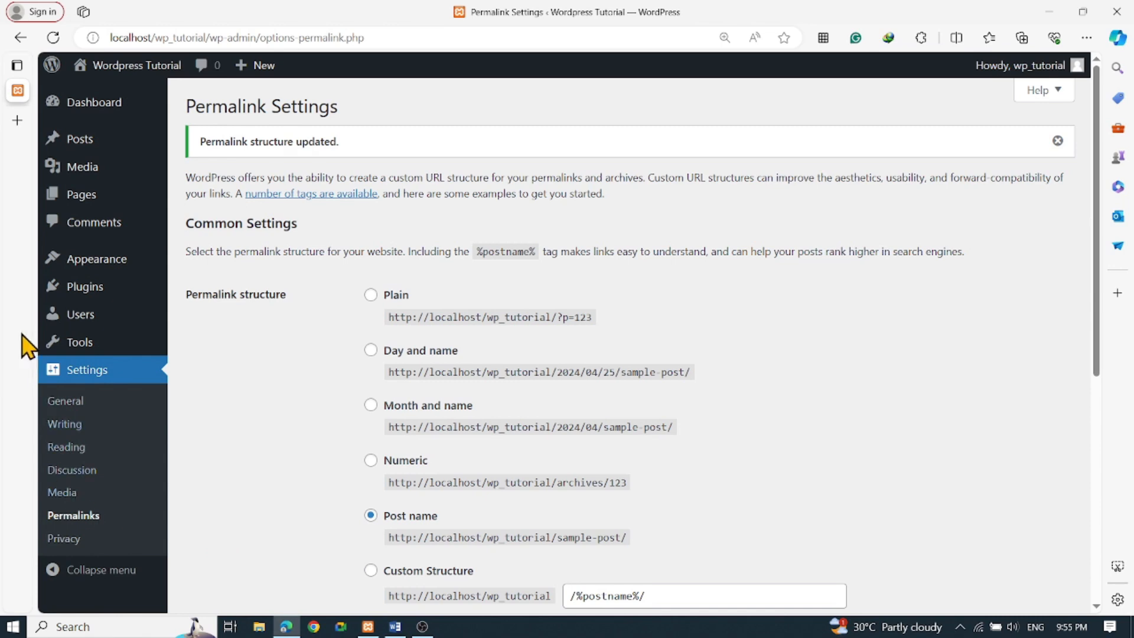
Check the 'Permalink structure updated' notice, with sample URLs ending in /sample-post/
mouse_move(25, 339)
mouse_move(137, 69)
mouse_move(105, 264)
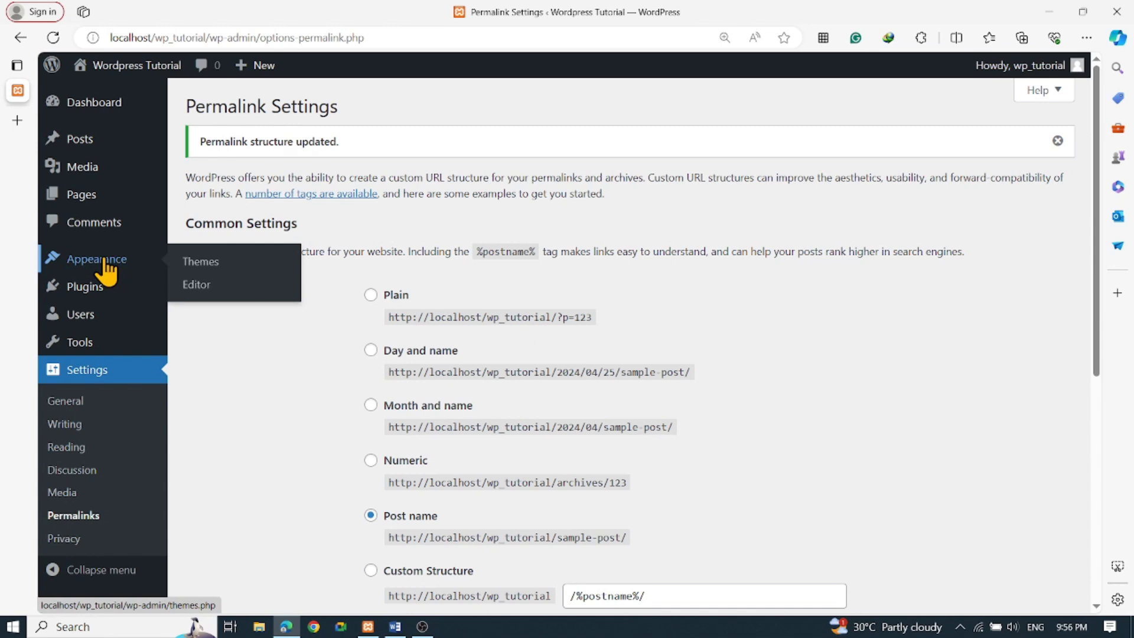
Go to the Themes page listing three themes, then bring up the Visit Site link options
click(105, 262)
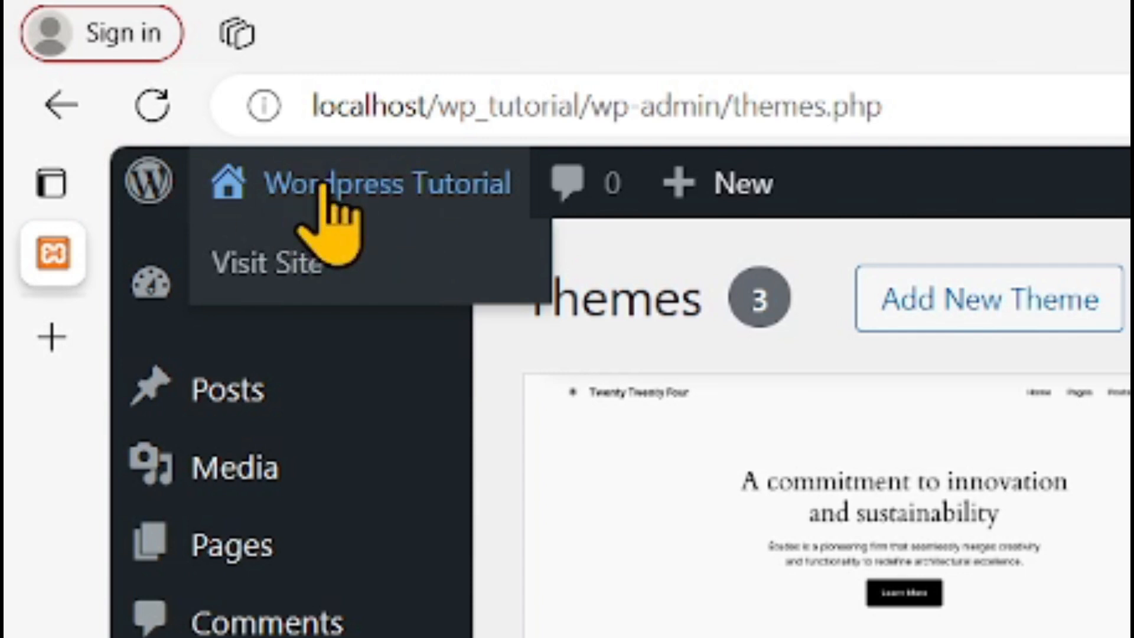
right_click(298, 264)
Open the live site in a new tab and scroll through its Twenty Twenty-Four front page
click(419, 313)
mouse_move(313, 309)
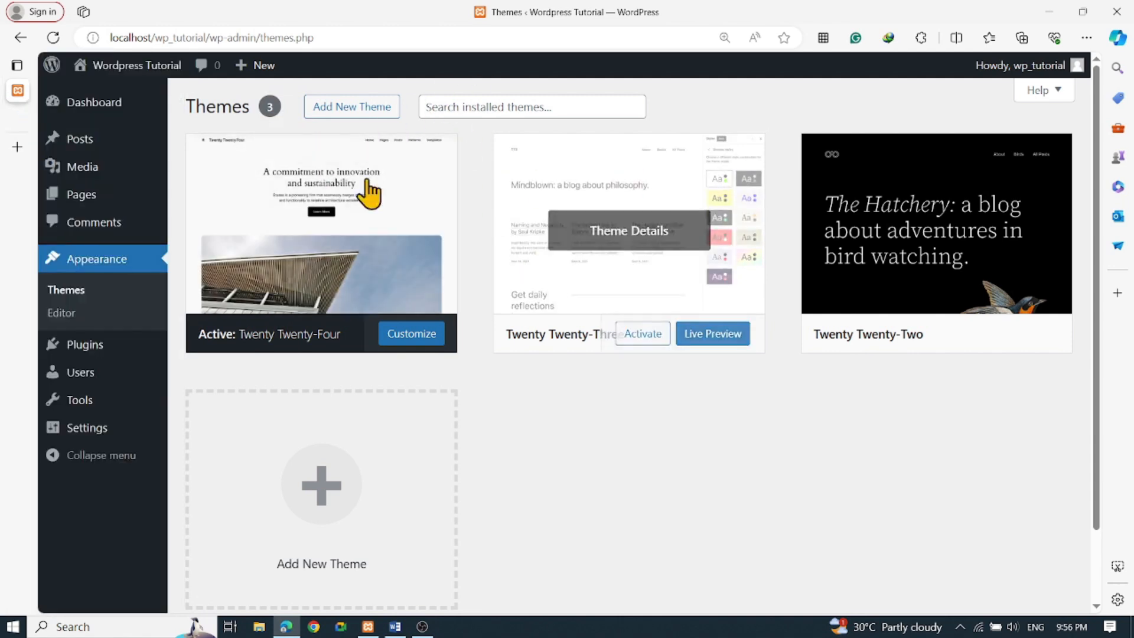
click(55, 121)
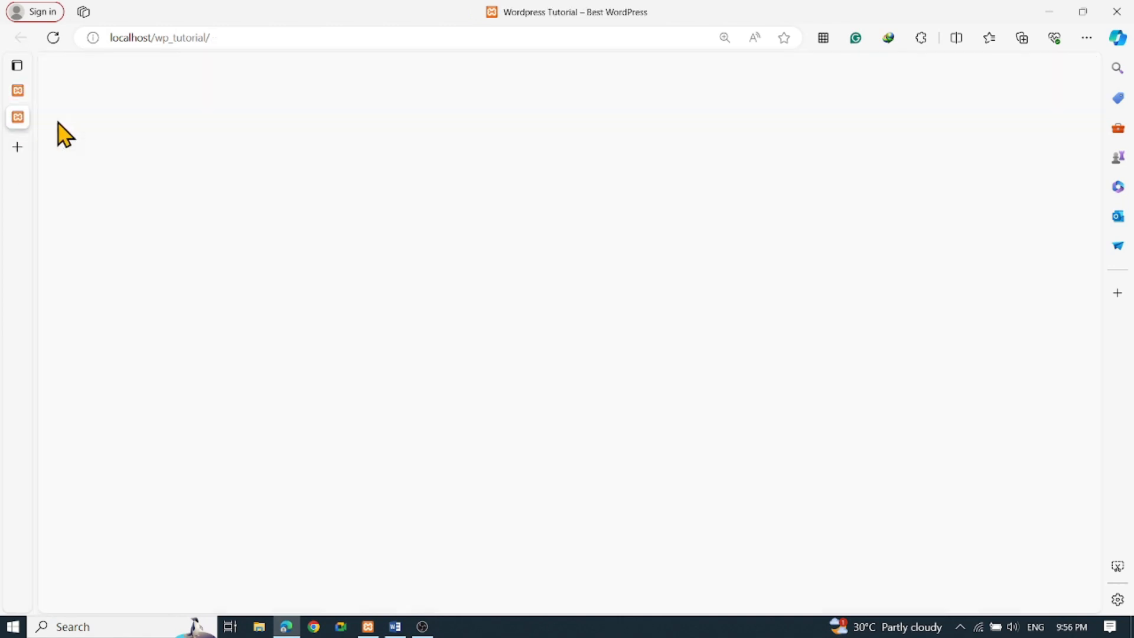
scroll(455, 365, down, 10)
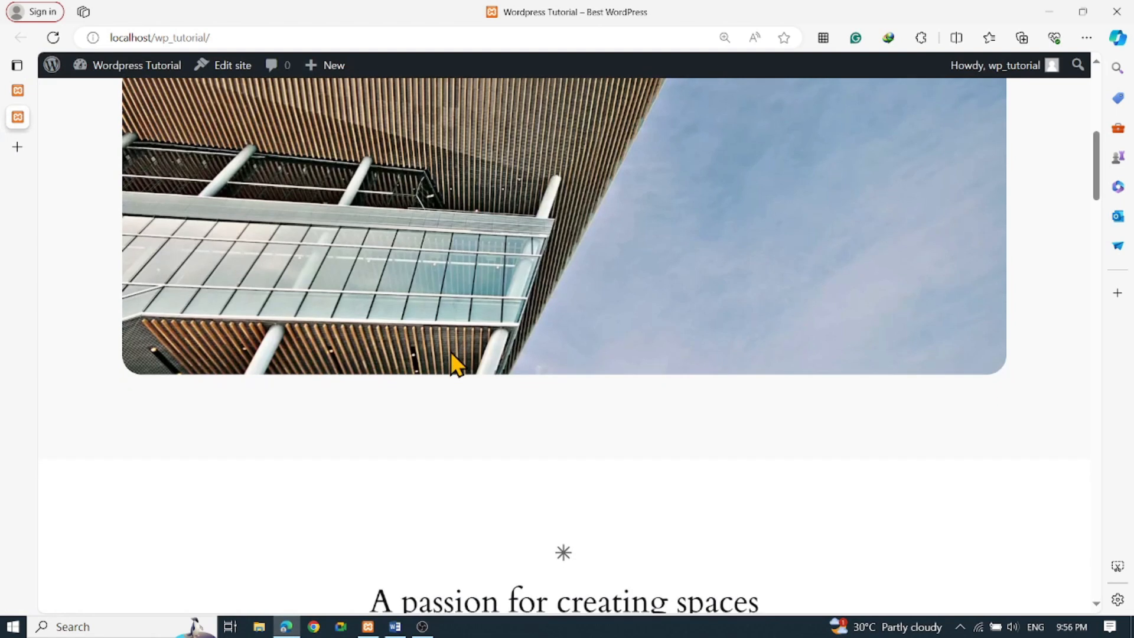
scroll(455, 364, up, 10)
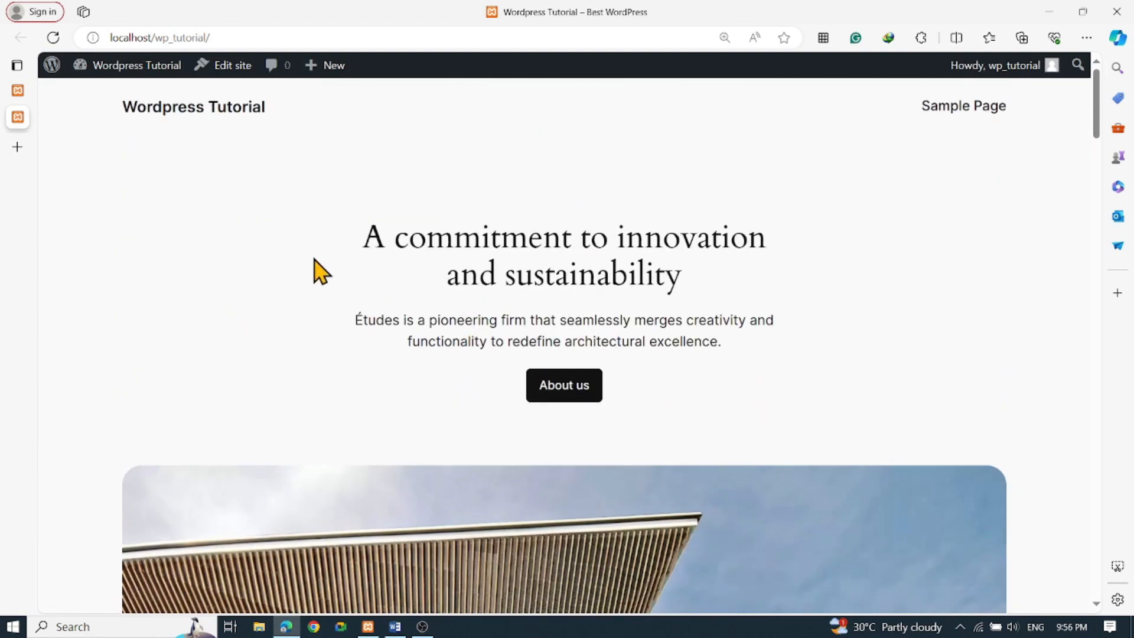
scroll(319, 266, down, 15)
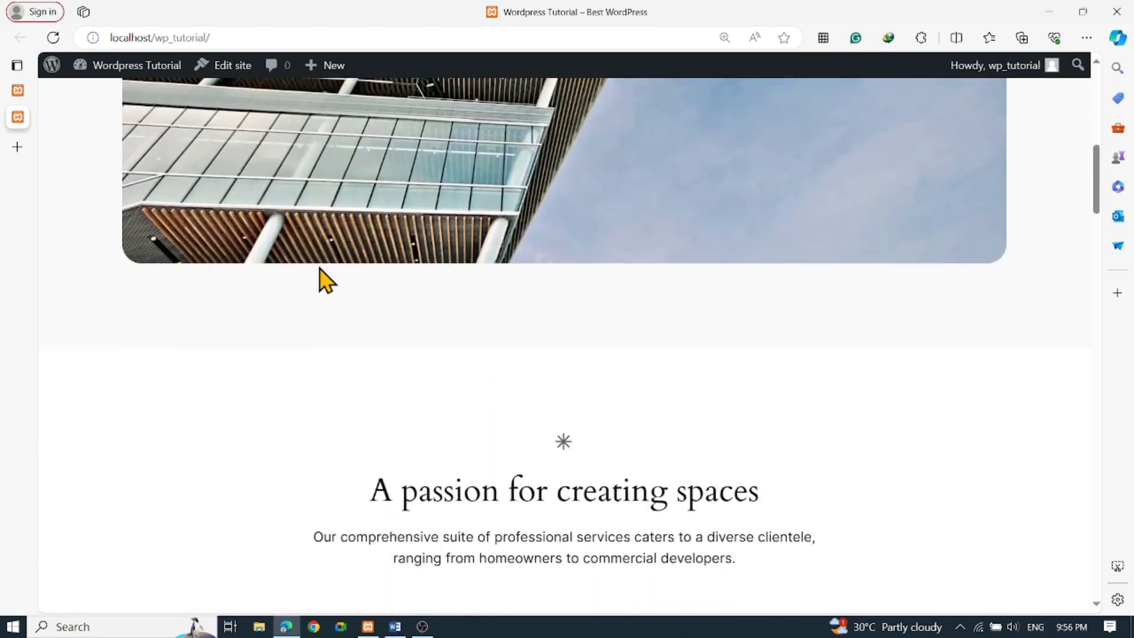
scroll(324, 283, down, 5)
scroll(329, 293, up, 10)
scroll(334, 292, up, 12)
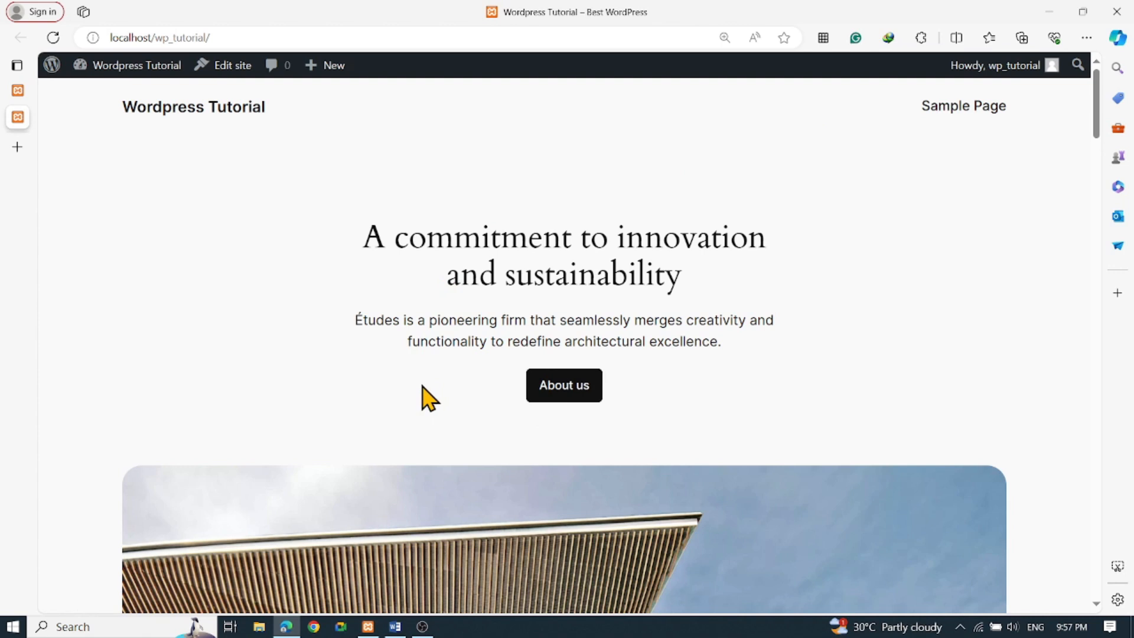
scroll(423, 390, down, 3)
scroll(422, 389, up, 3)
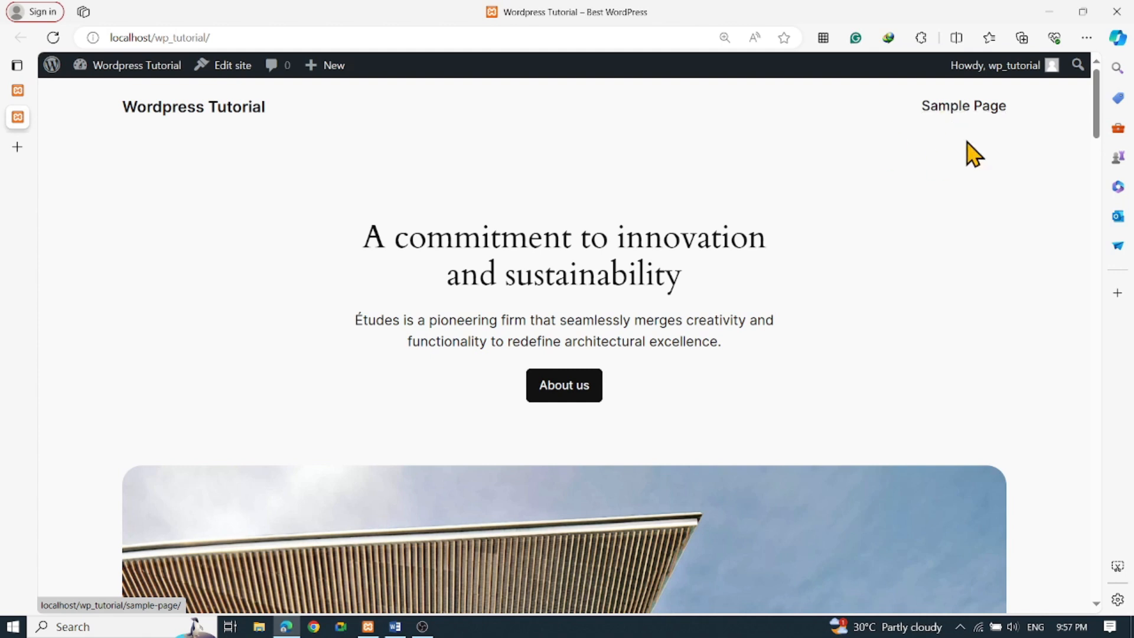
click(955, 113)
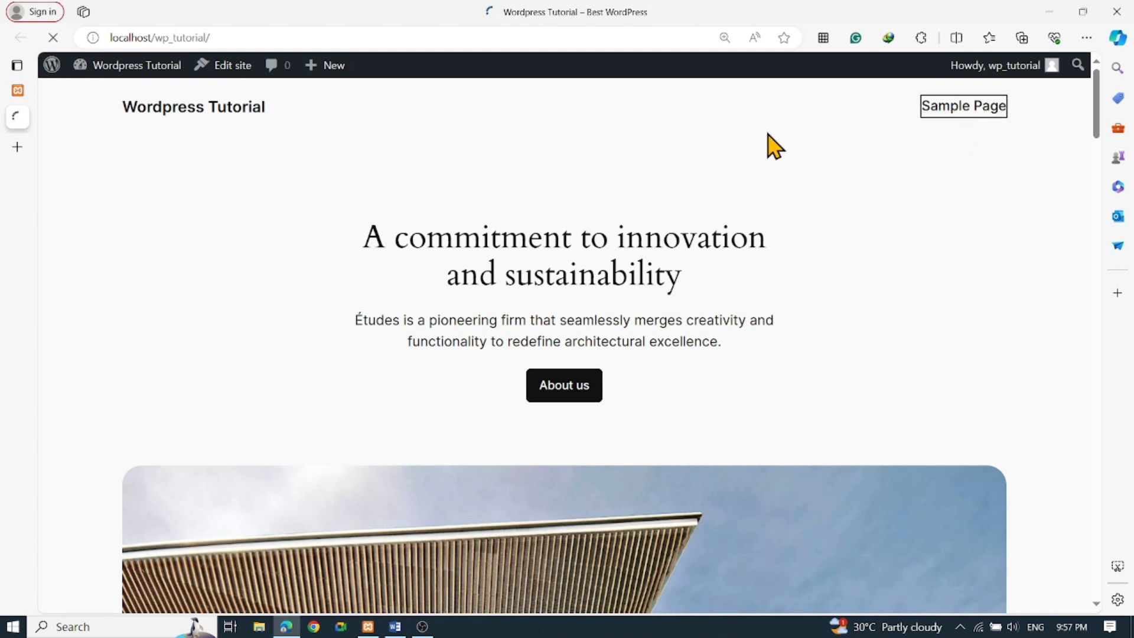
scroll(792, 218, down, 4)
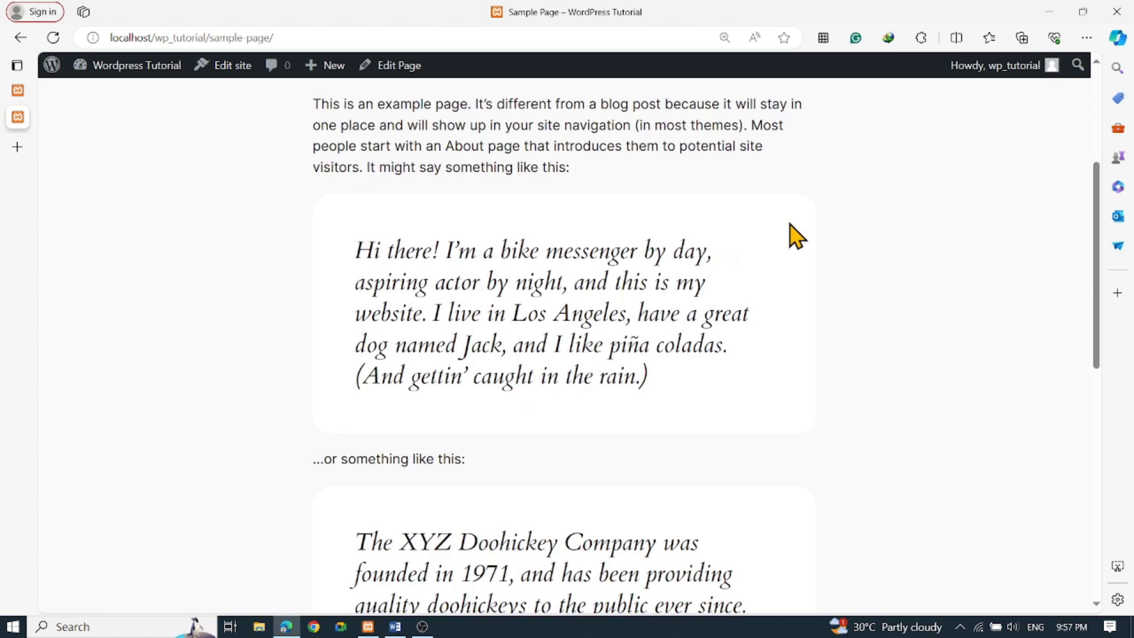
scroll(804, 246, up, 4)
scroll(626, 317, down, 12)
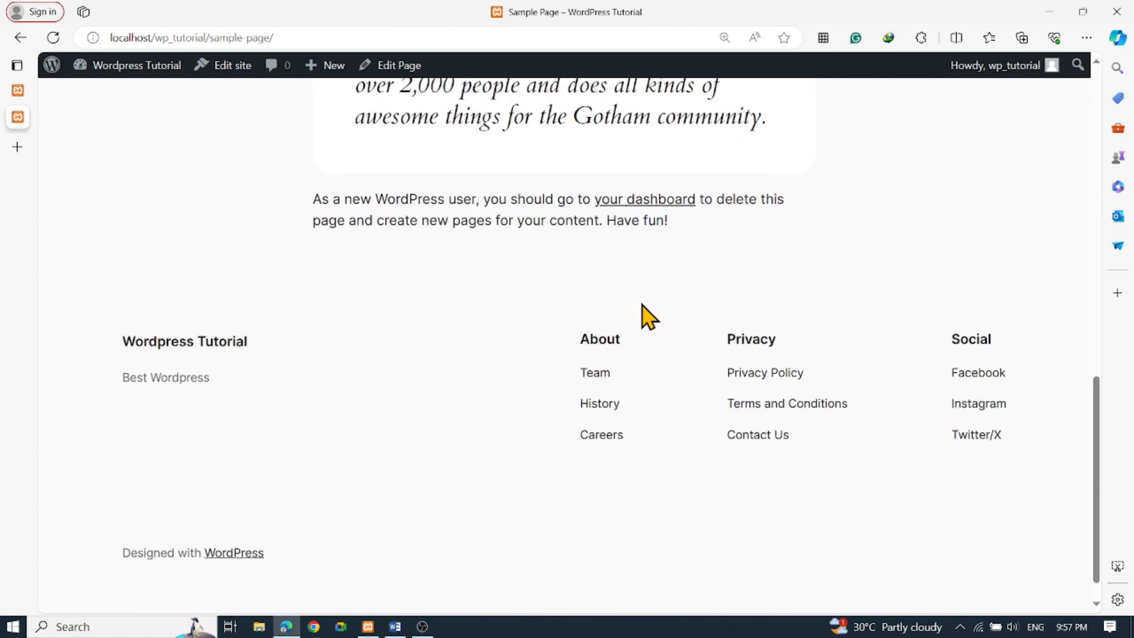
scroll(682, 322, up, 12)
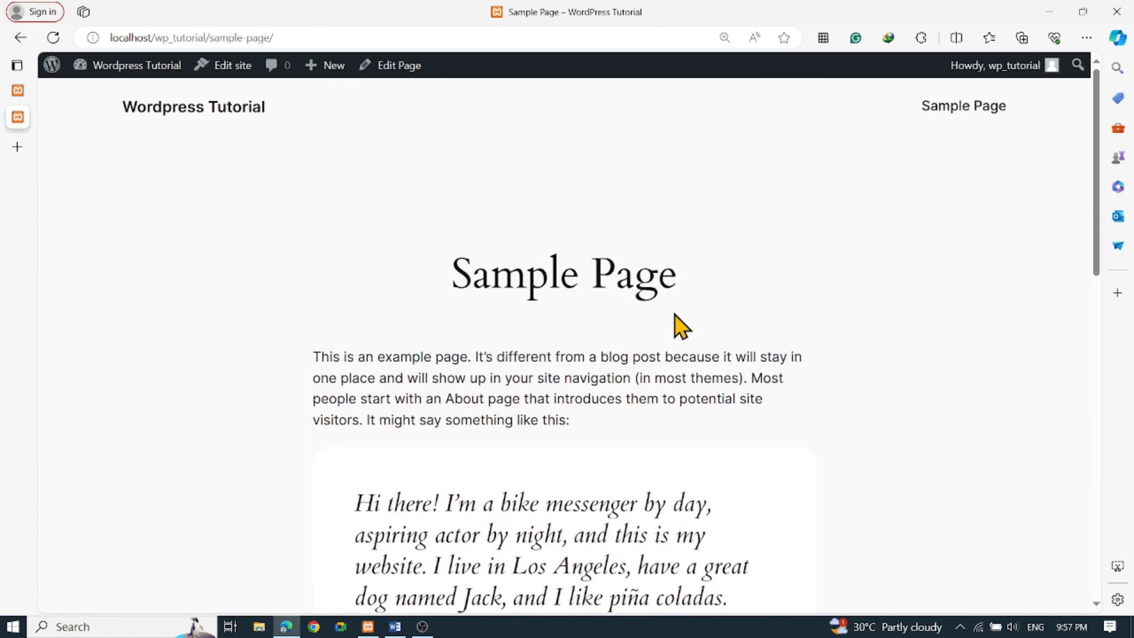
click(200, 113)
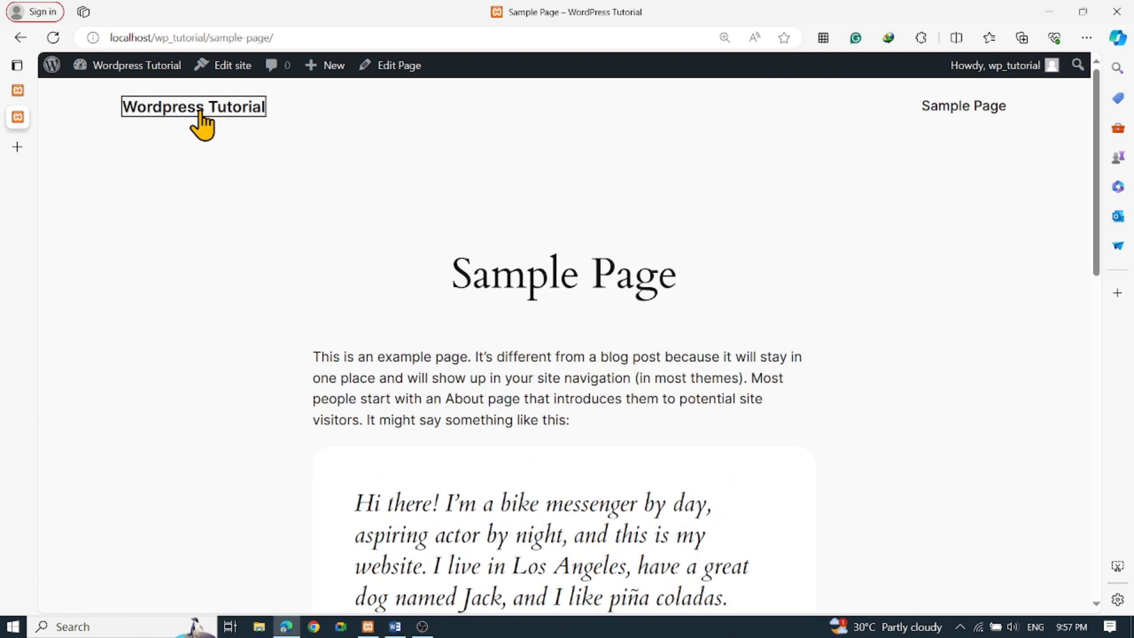
scroll(451, 309, down, 10)
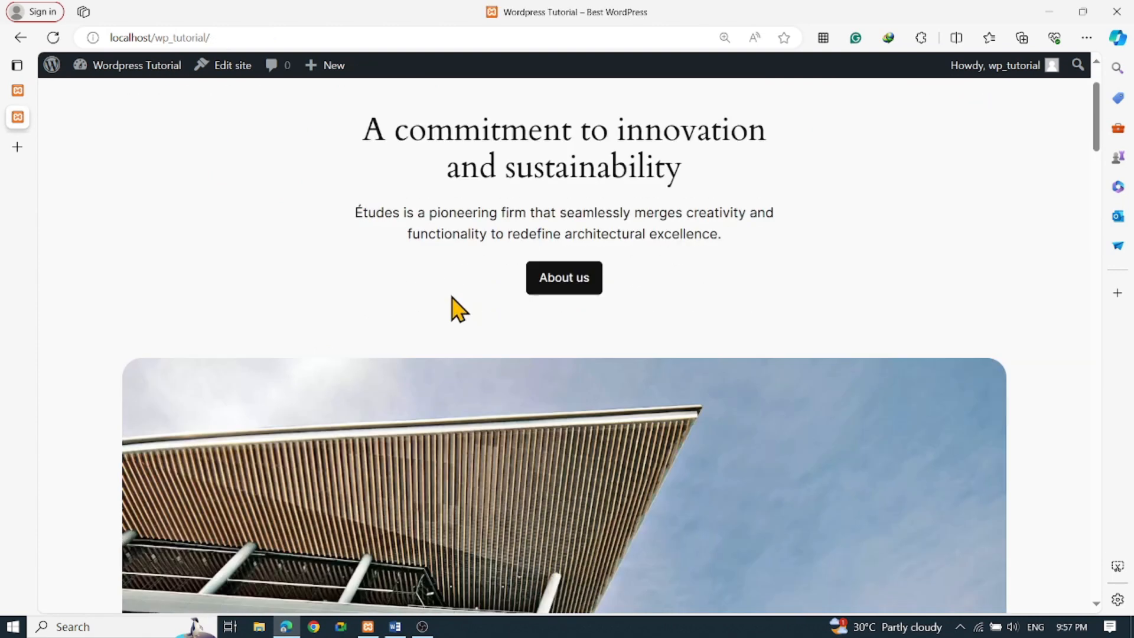
scroll(426, 357, down, 12)
scroll(443, 366, up, 18)
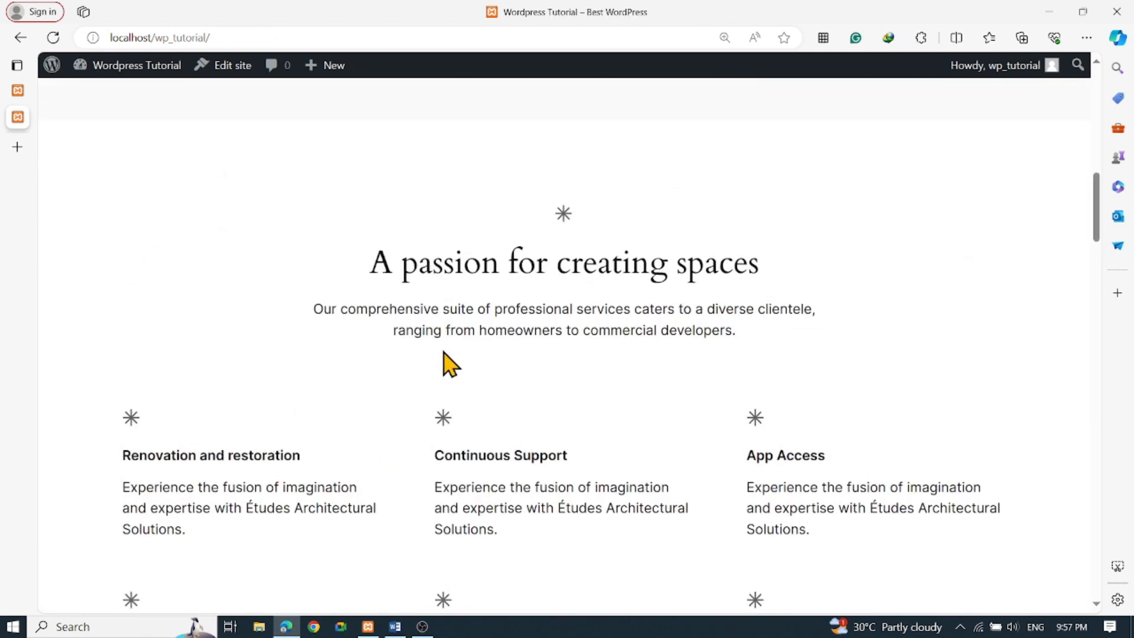
scroll(440, 350, up, 2)
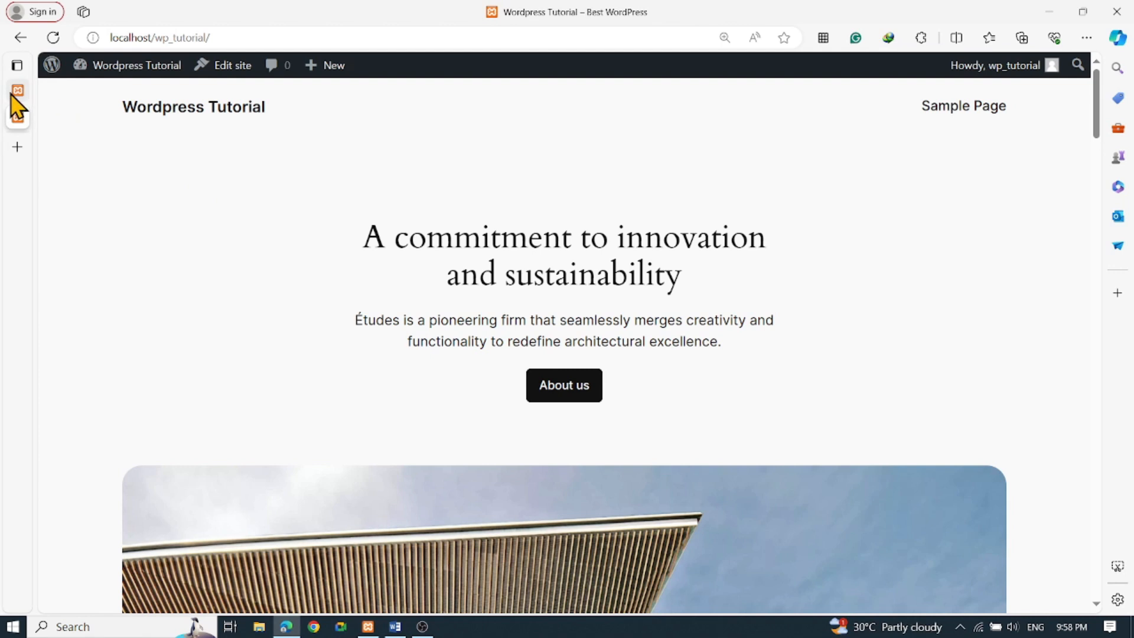
Return to the 'Themes ‹ Wordpress Tutorial' admin tab
click(62, 92)
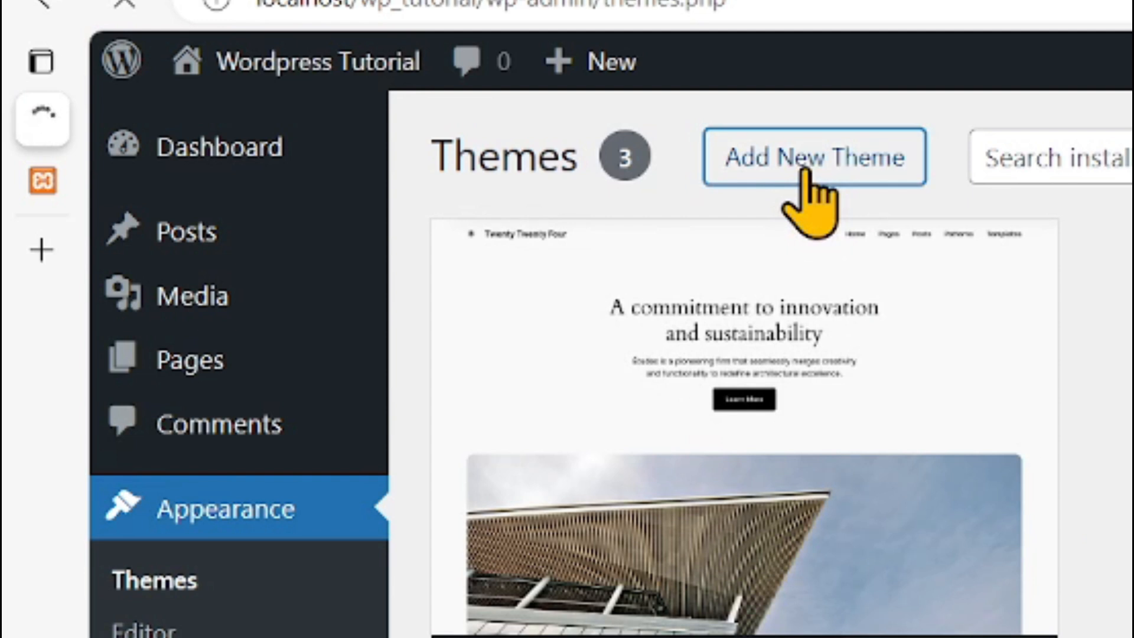
click(805, 172)
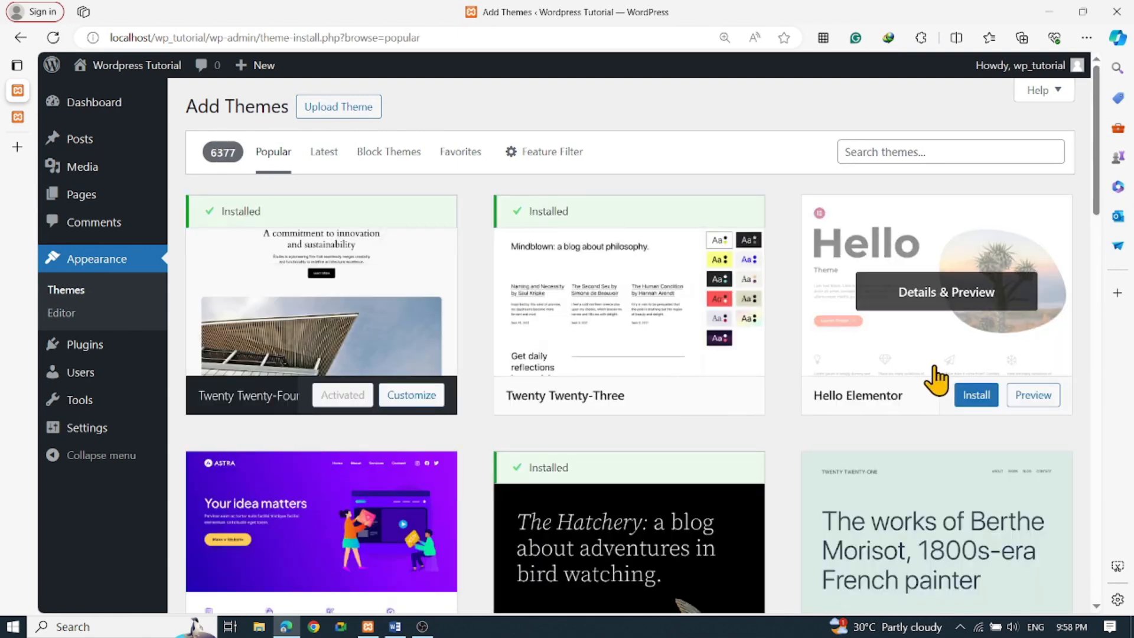
scroll(659, 384, down, 1)
scroll(659, 384, down, 12)
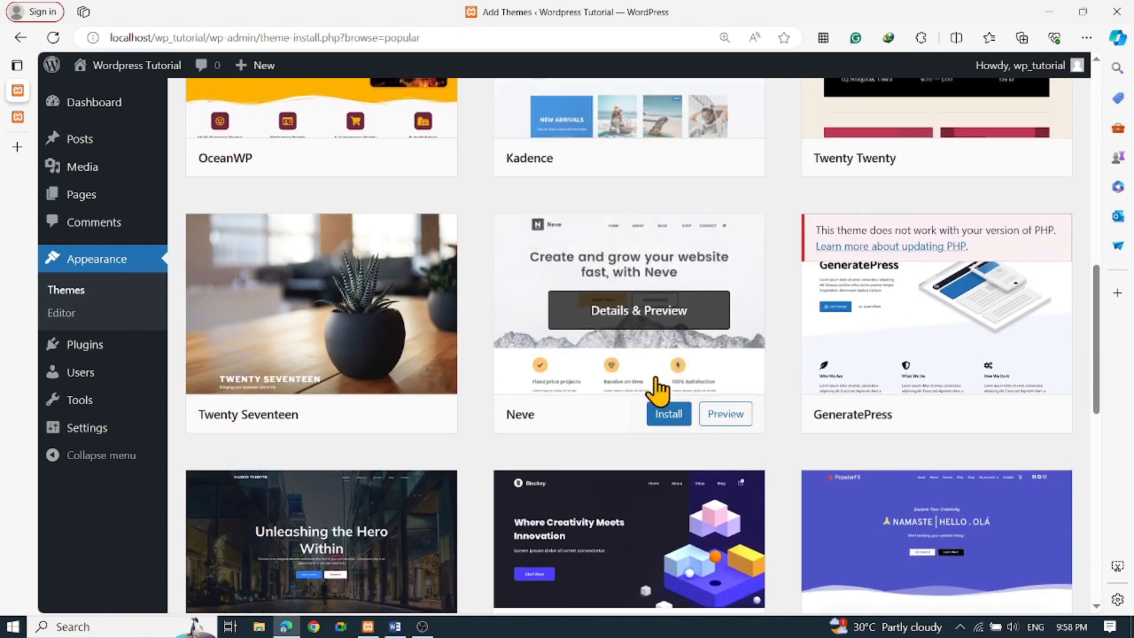
scroll(656, 381, down, 8)
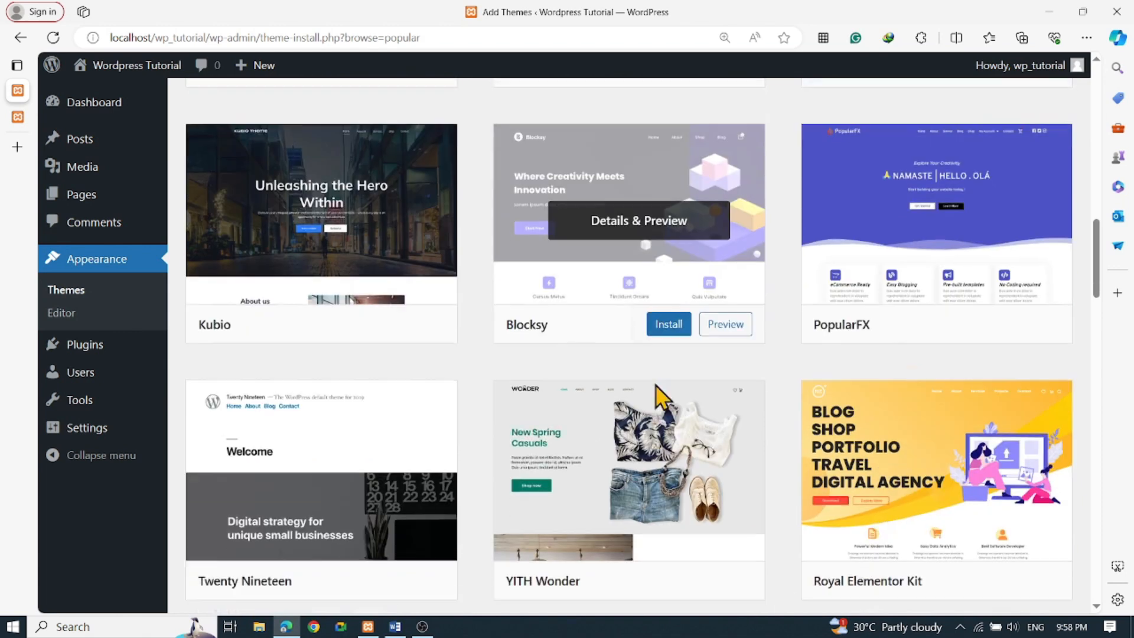
scroll(691, 411, up, 20)
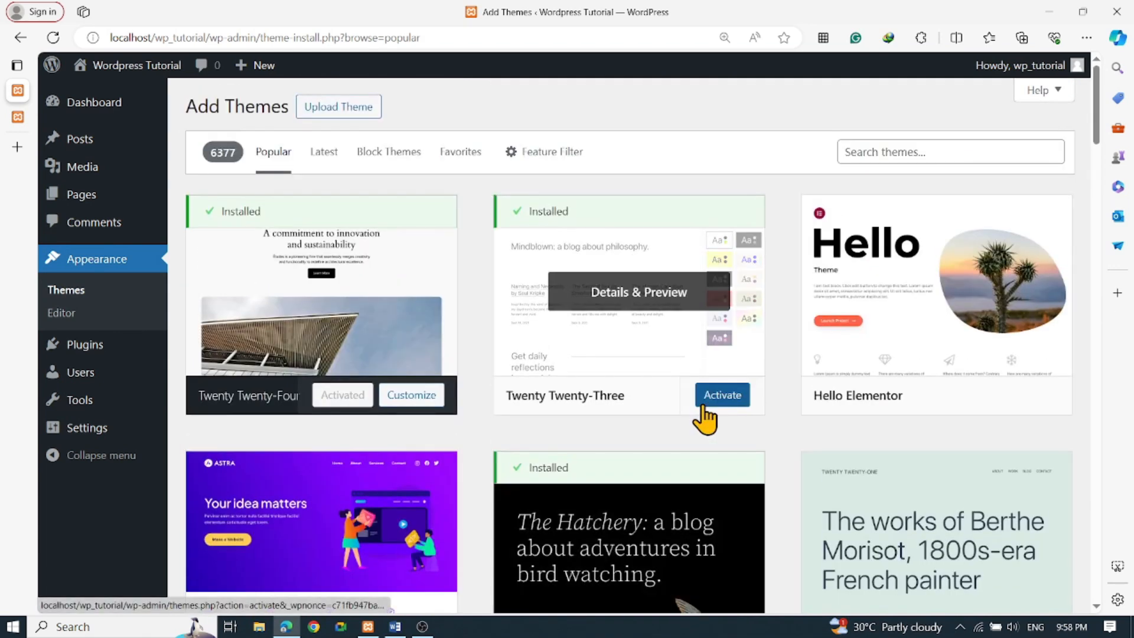
click(907, 152)
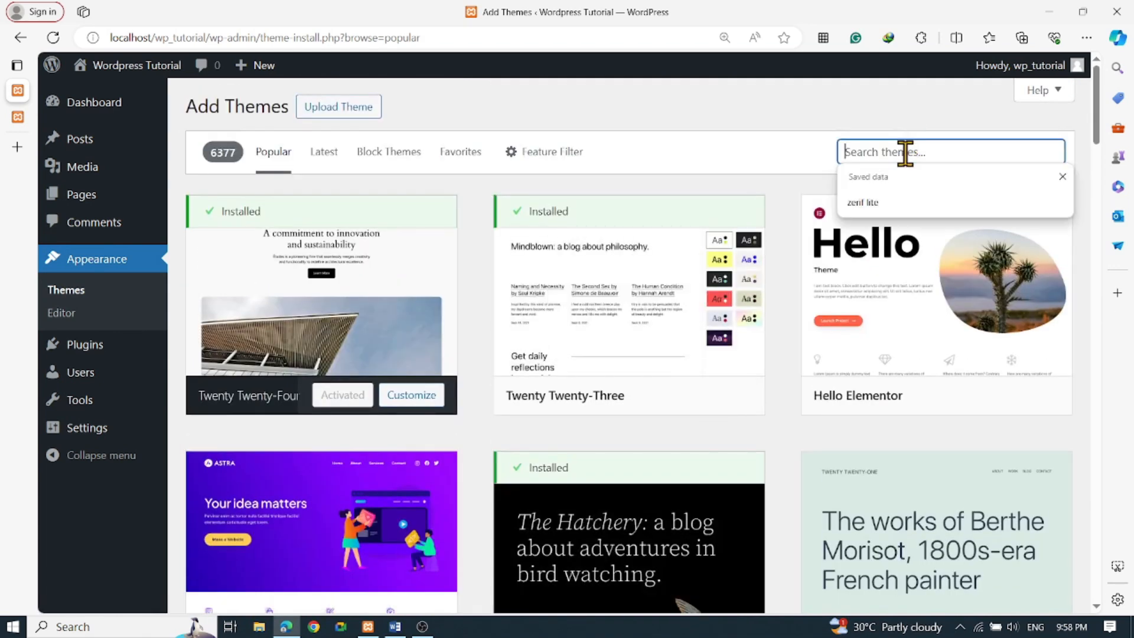
click(768, 101)
scroll(354, 342, down, 5)
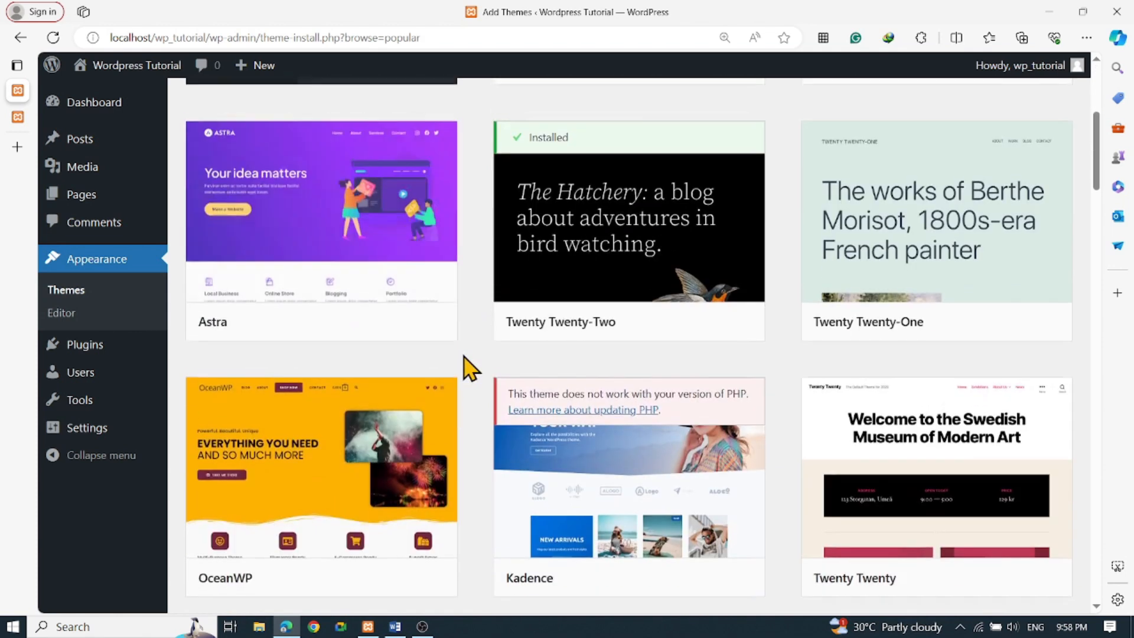
scroll(466, 363, up, 5)
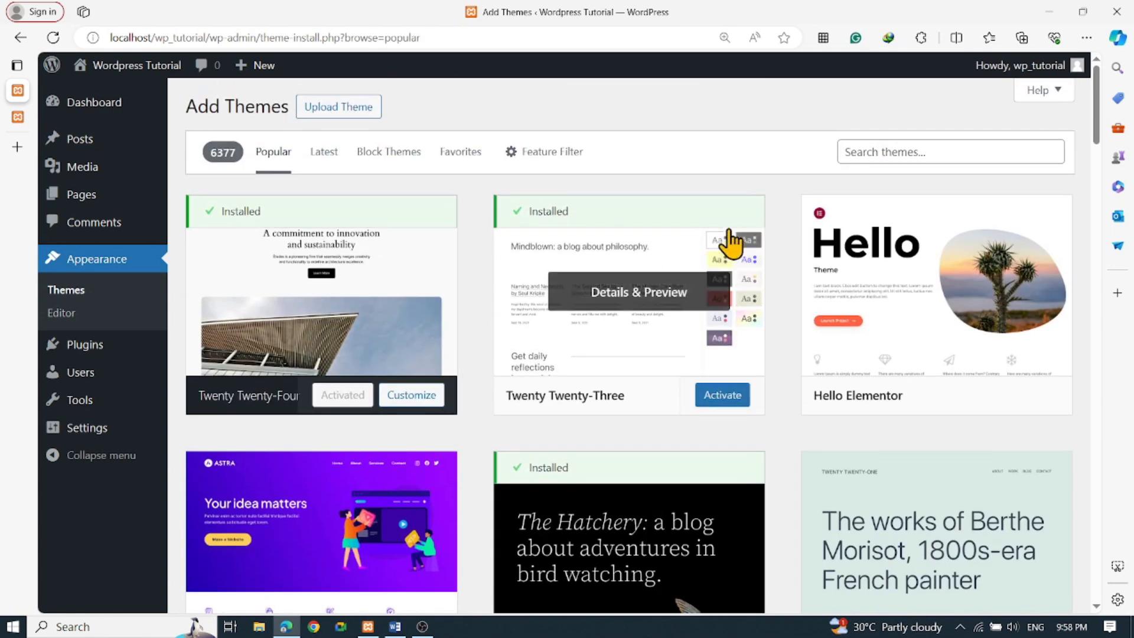
Search the theme directory for 'port' and scroll the results to the PortfolioX card
click(889, 153)
text(portfolio)
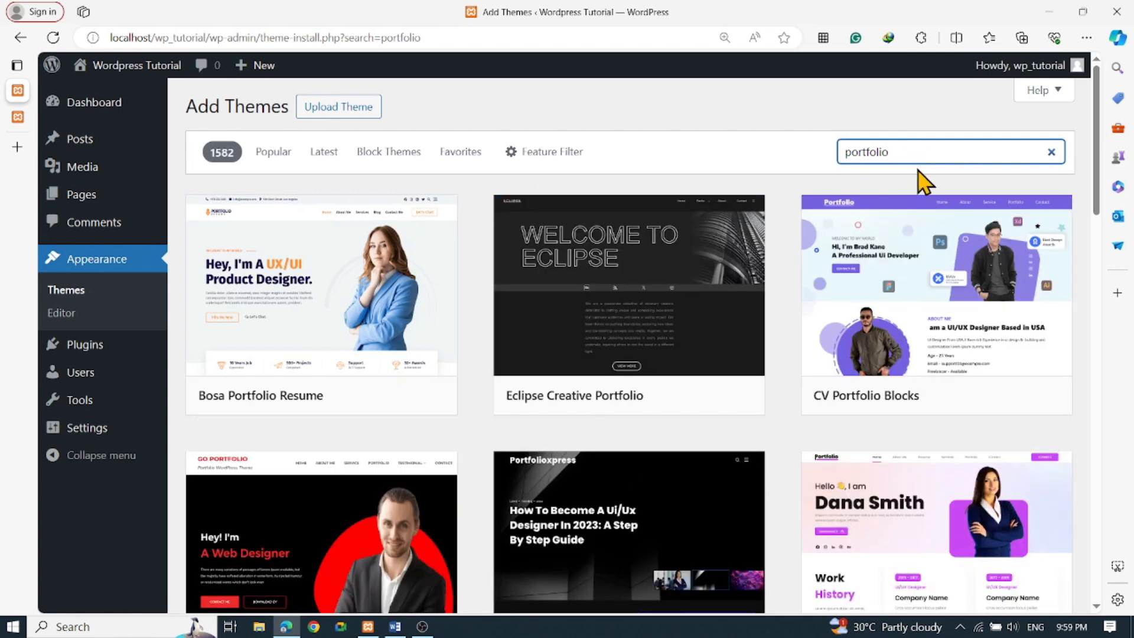
scroll(863, 400, down, 2)
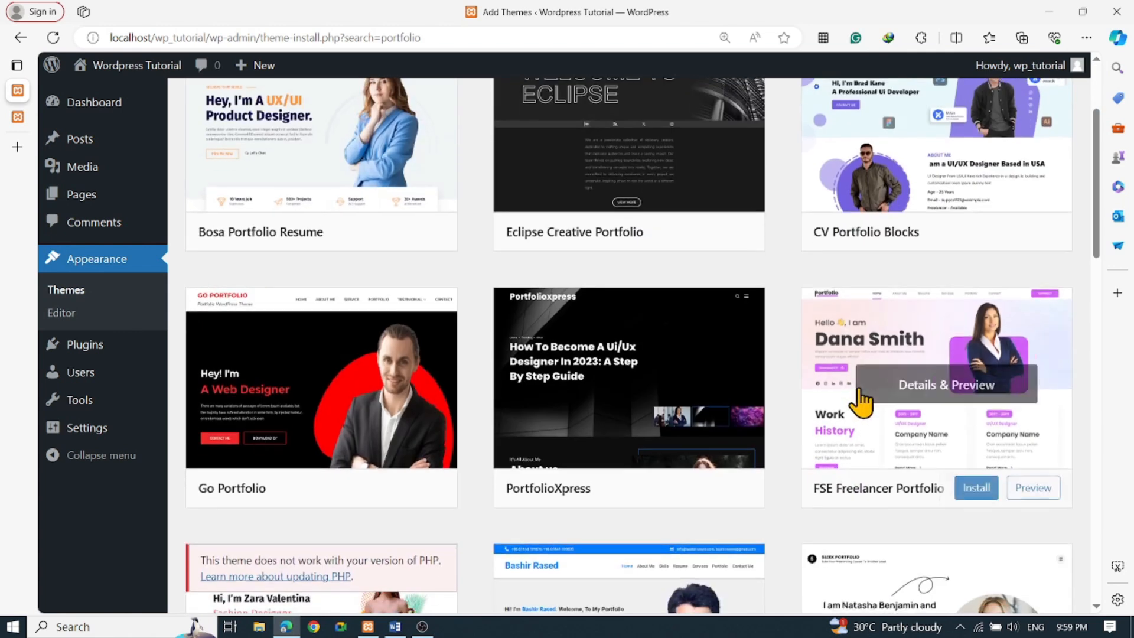
scroll(786, 322, down, 3)
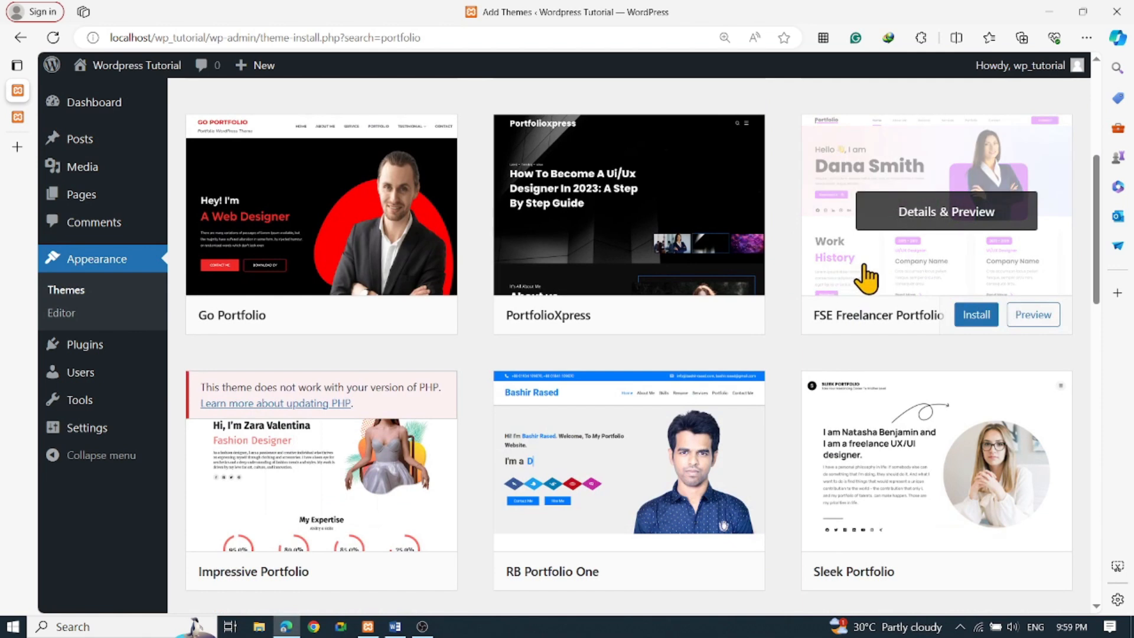
scroll(450, 363, down, 6)
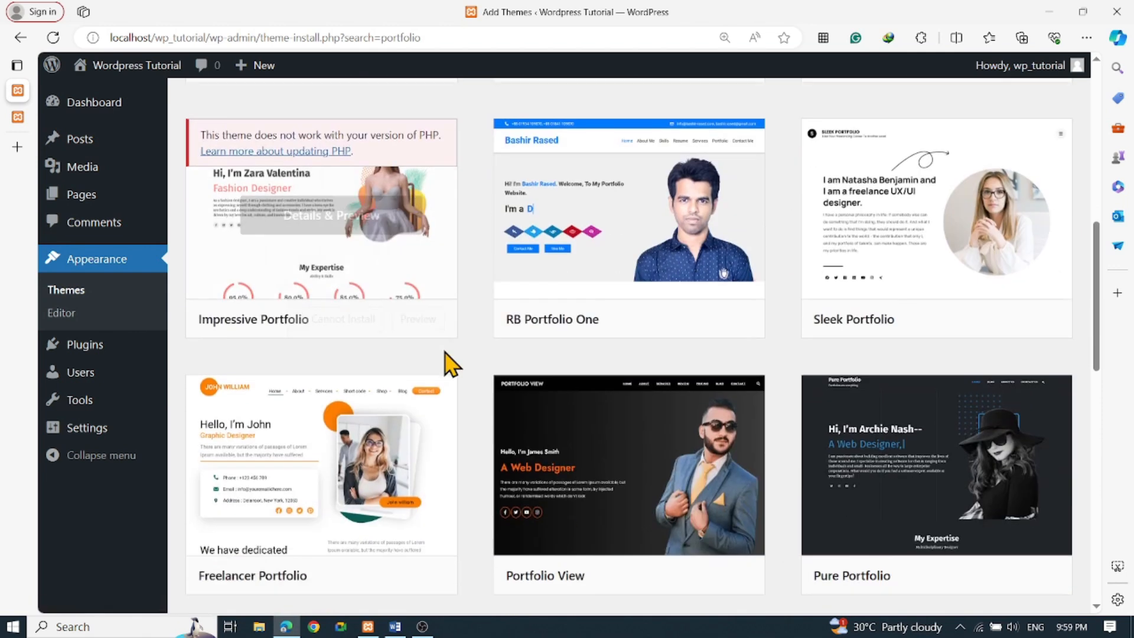
scroll(511, 384, down, 7)
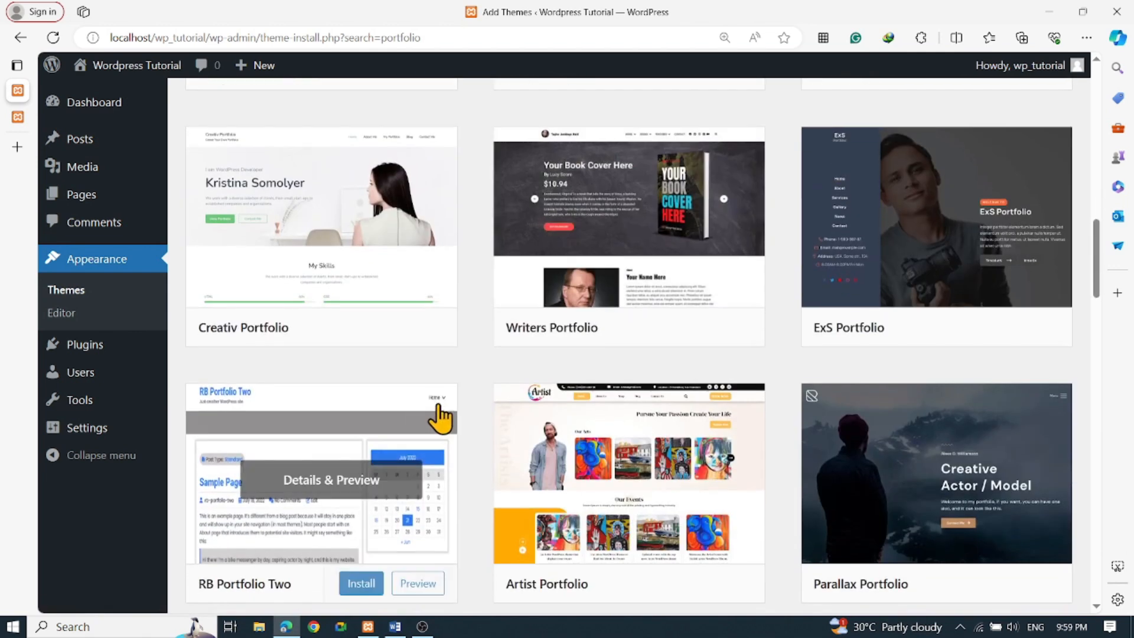
scroll(719, 447, down, 10)
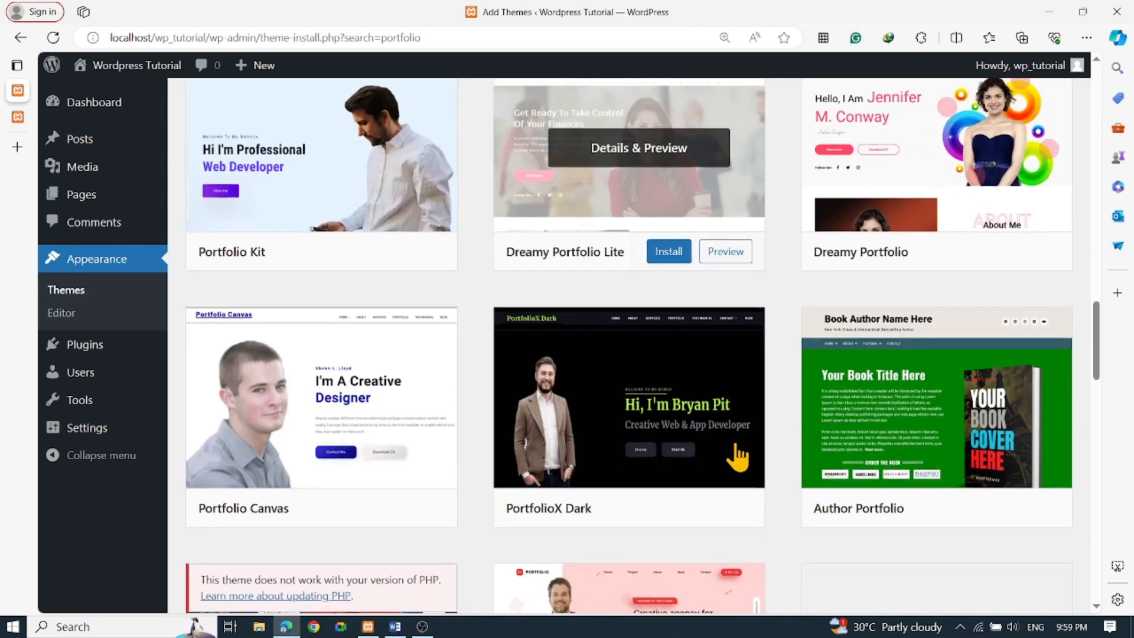
scroll(838, 448, down, 5)
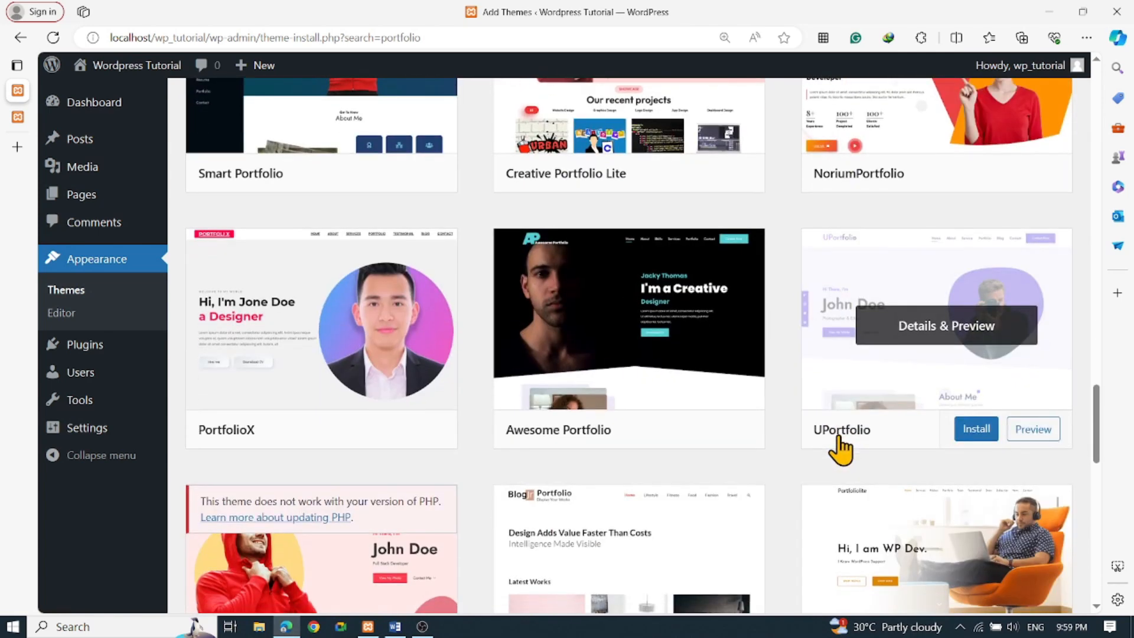
scroll(845, 450, down, 7)
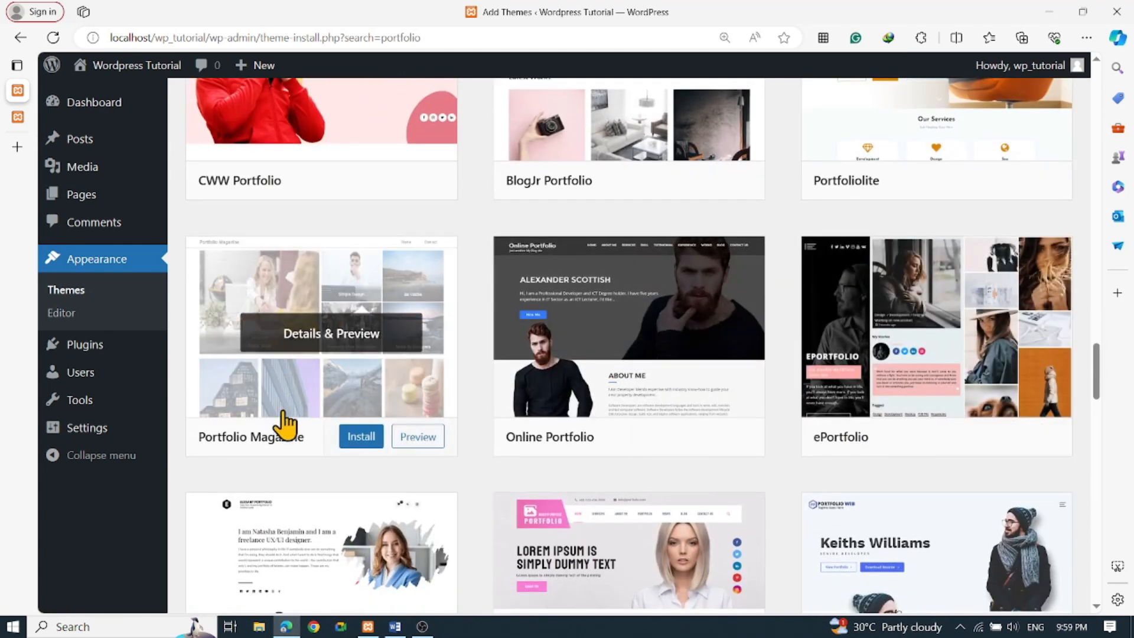
scroll(313, 449, down, 3)
scroll(827, 454, up, 10)
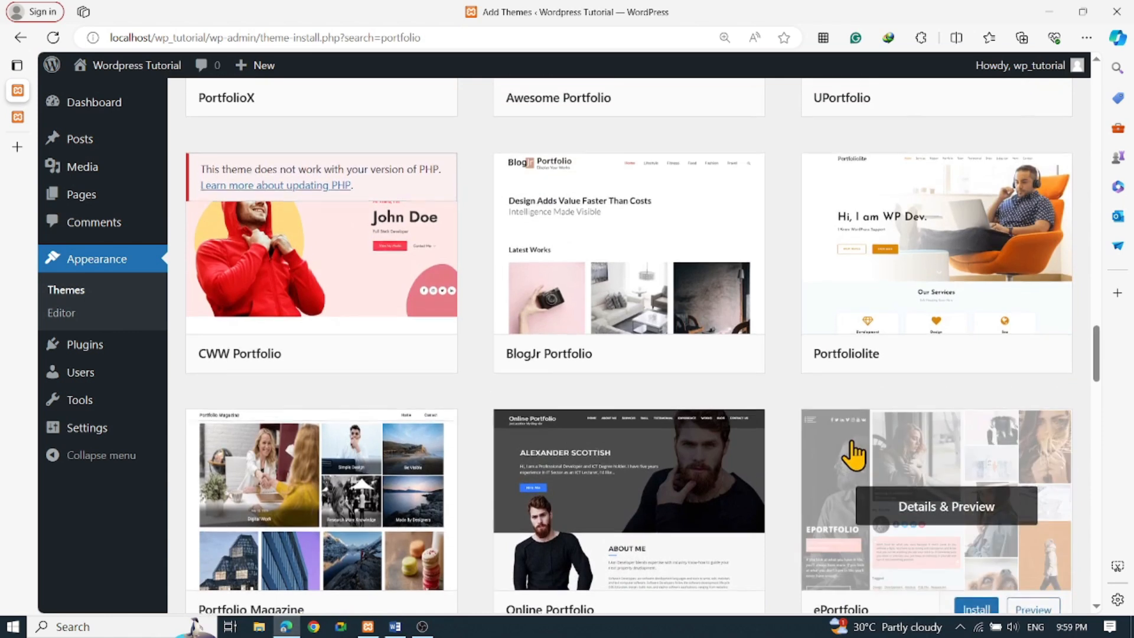
scroll(958, 434, up, 3)
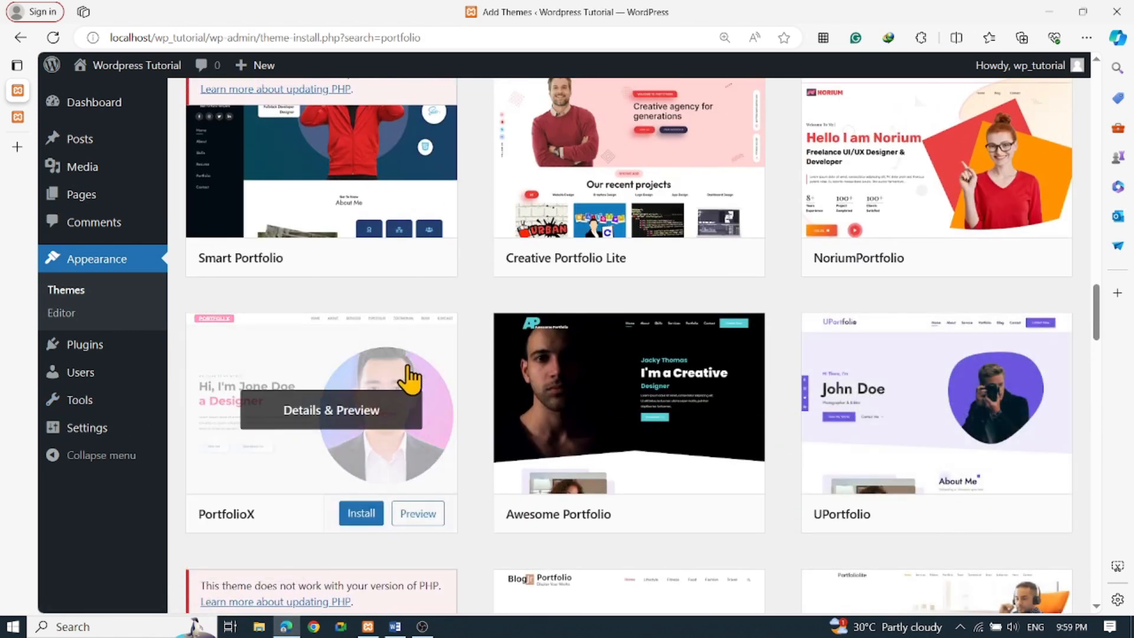
Install PortfolioX from its theme card and go to the installed Themes list
click(354, 519)
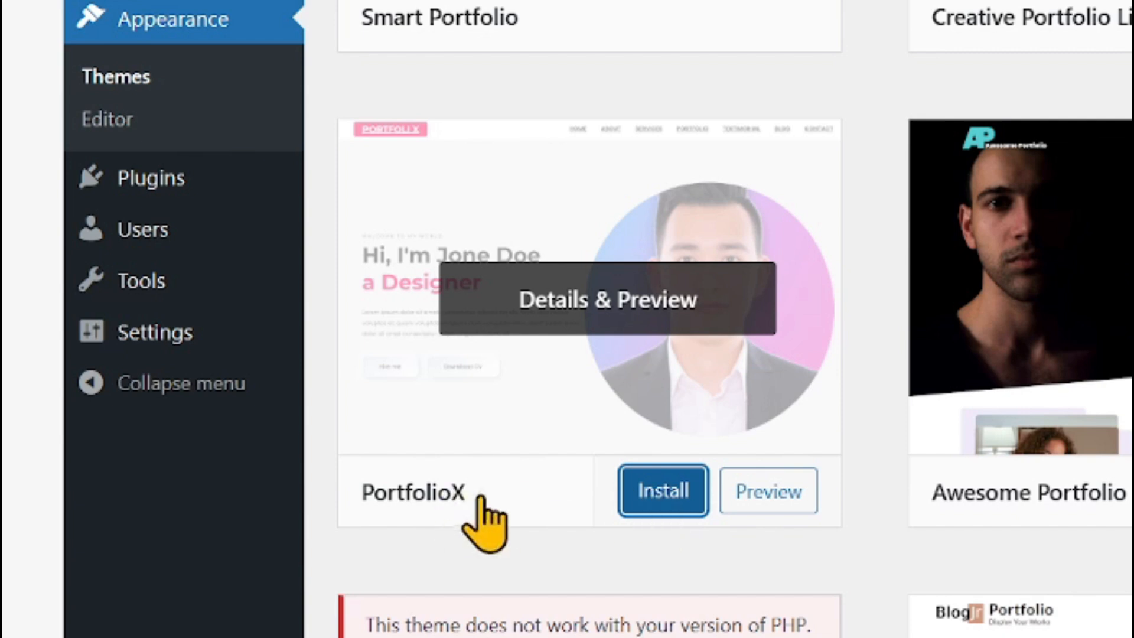
click(660, 499)
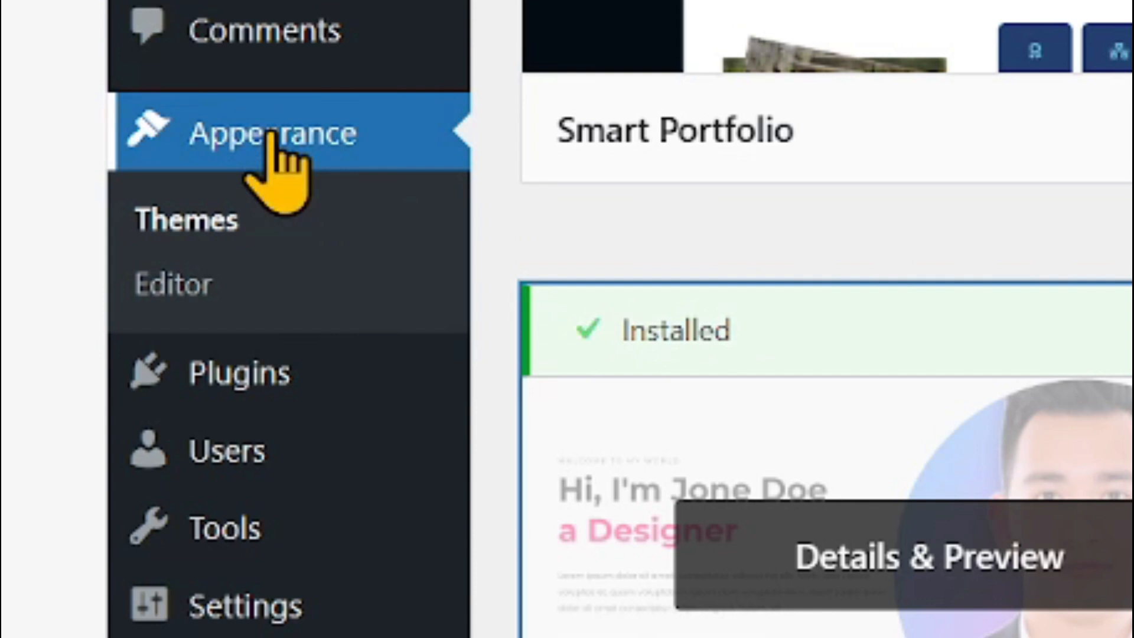
click(271, 136)
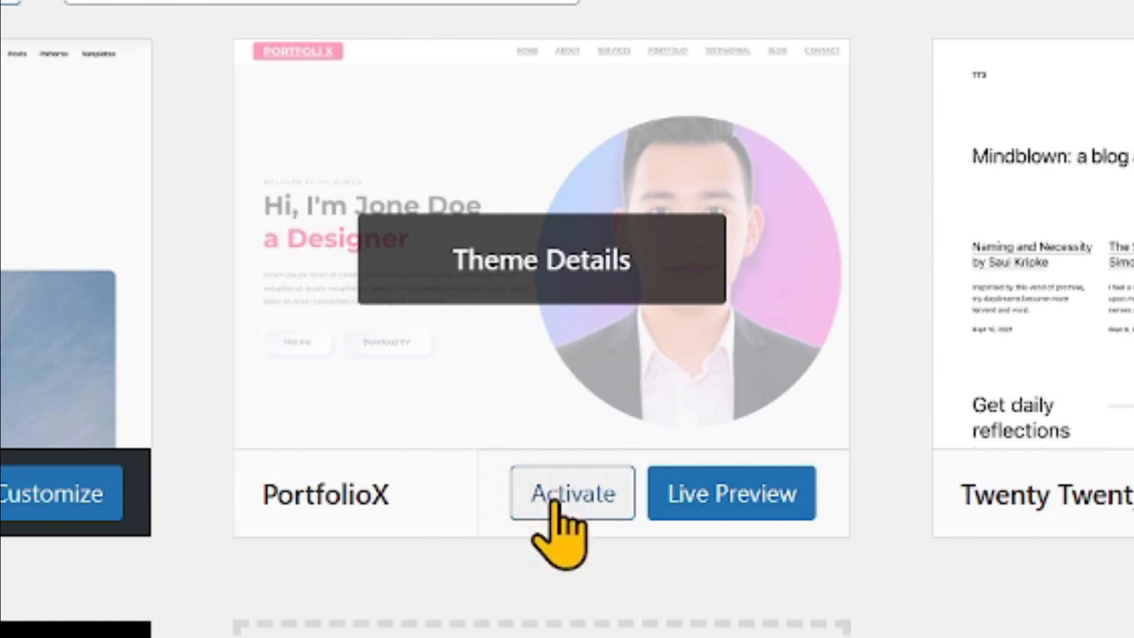
Activate PortfolioX on the Themes page and review the new theme notices
click(561, 500)
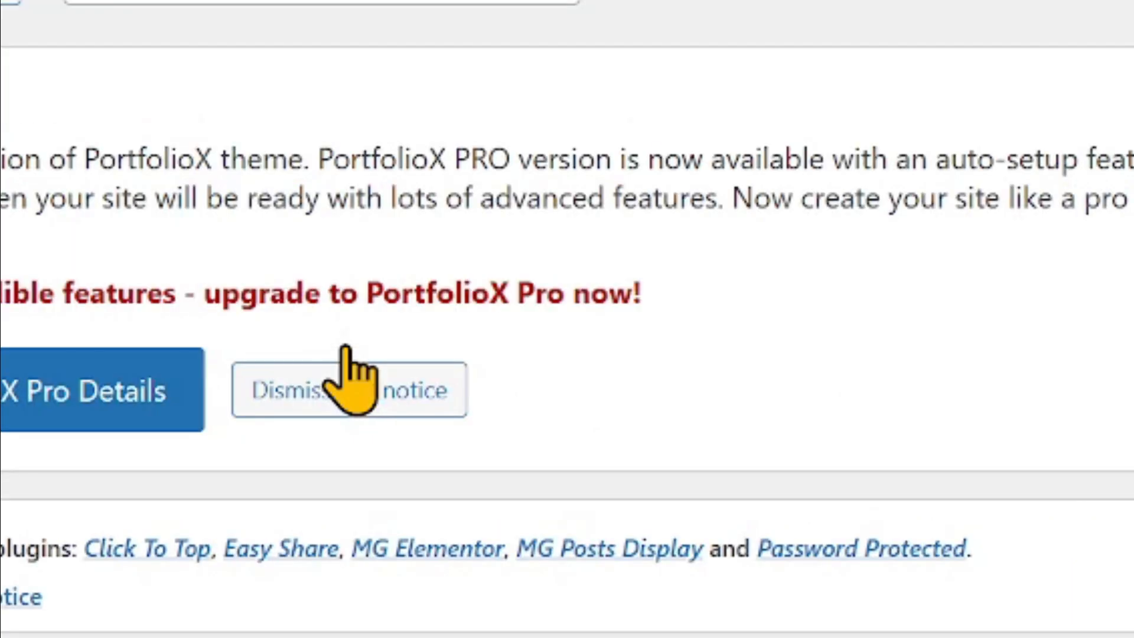
scroll(850, 316, down, 7)
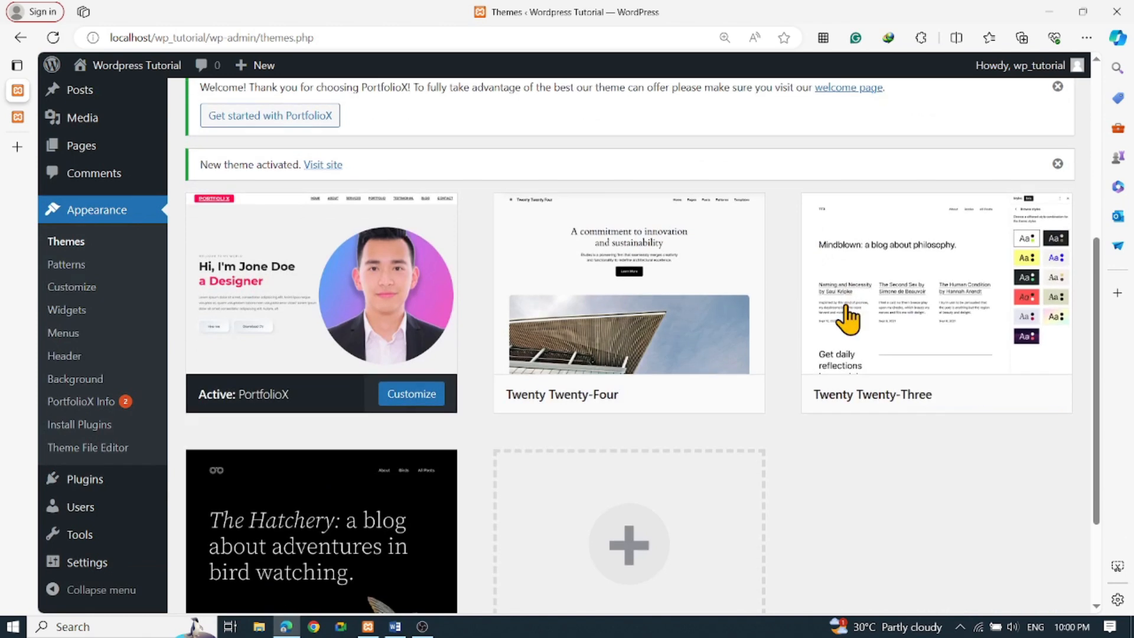
scroll(676, 334, up, 3)
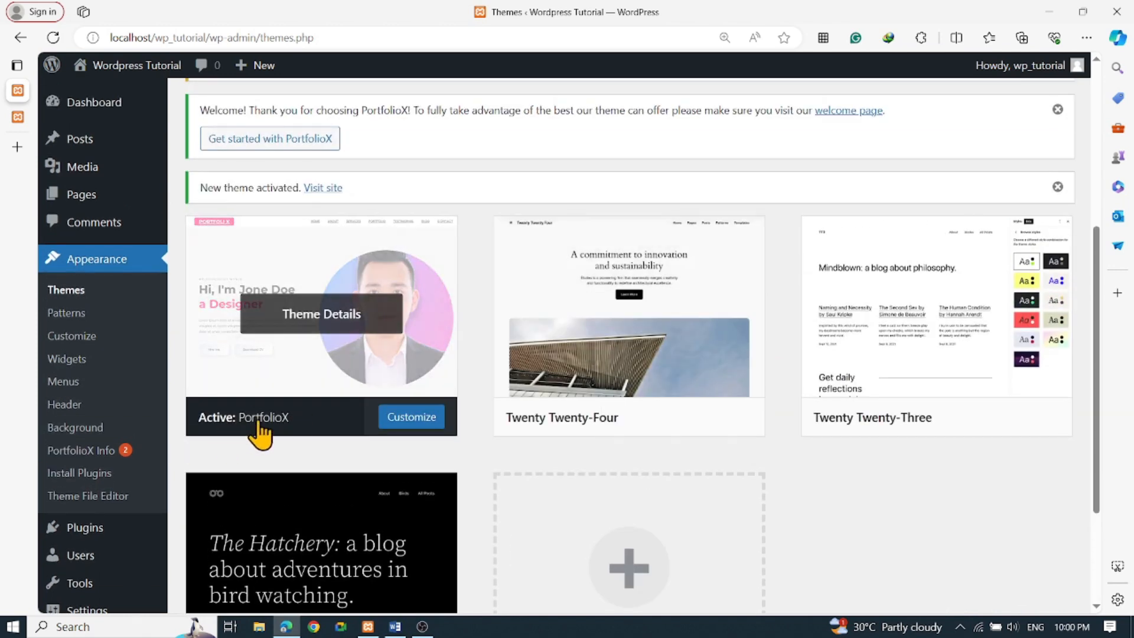
scroll(293, 421, up, 1)
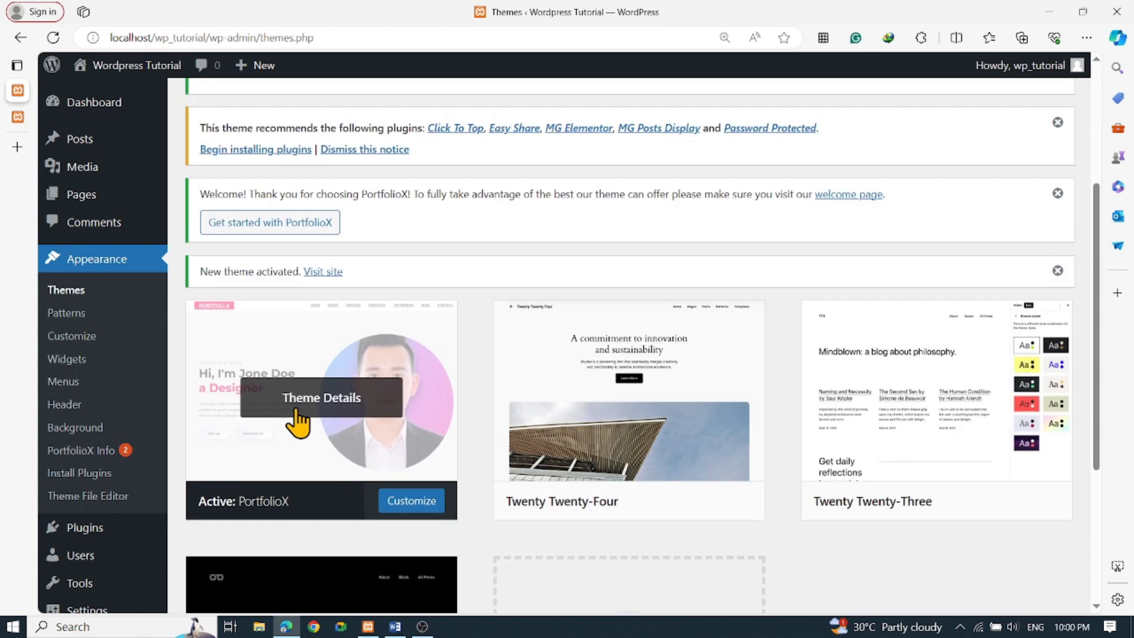
Reload the site's front page so it renders in the PortfolioX design
click(72, 118)
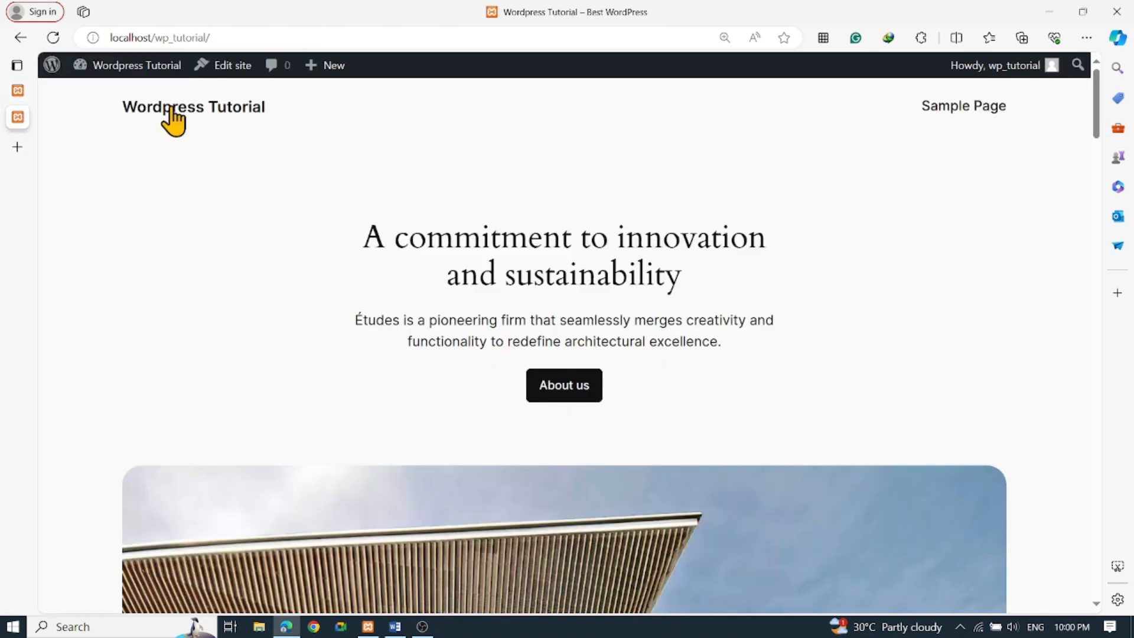
click(53, 37)
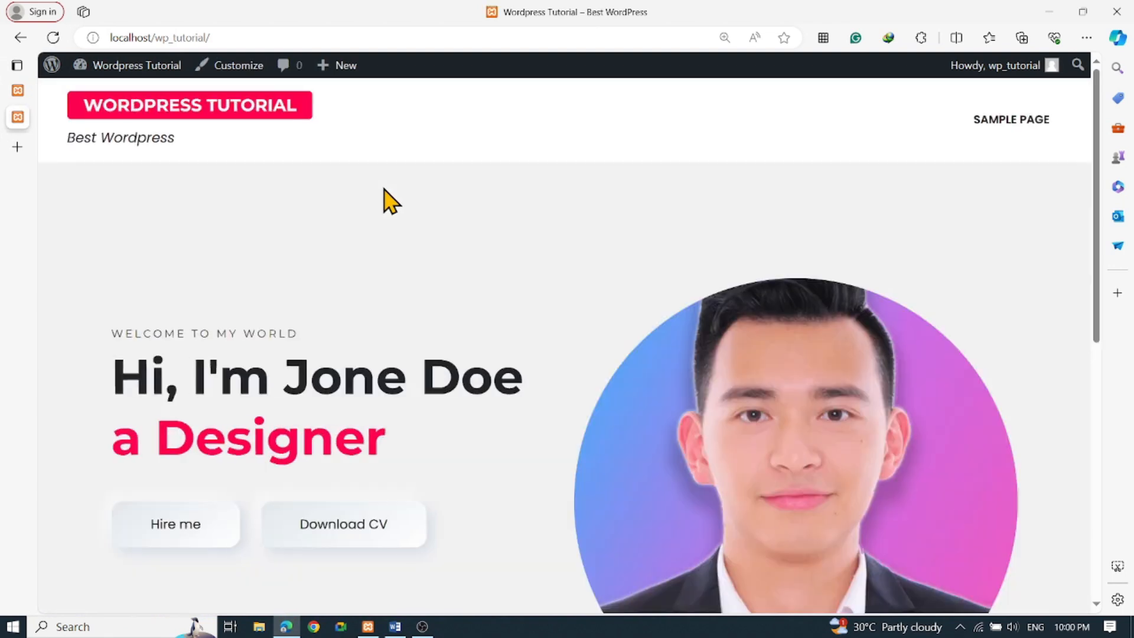
scroll(534, 268, down, 10)
scroll(524, 289, up, 10)
scroll(785, 204, down, 10)
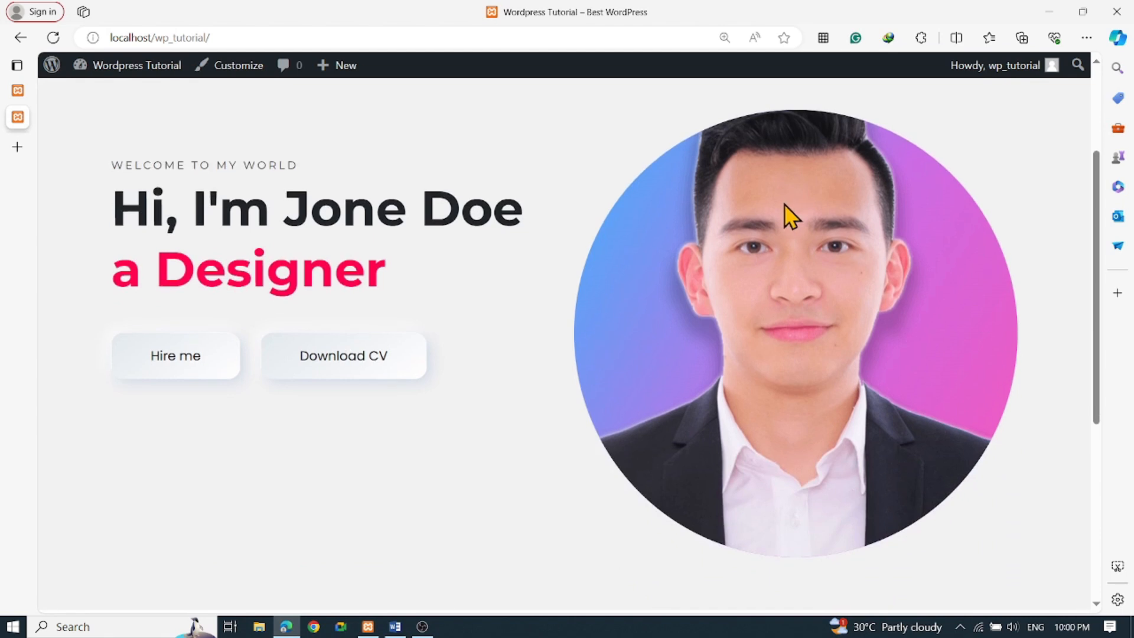
scroll(602, 278, up, 10)
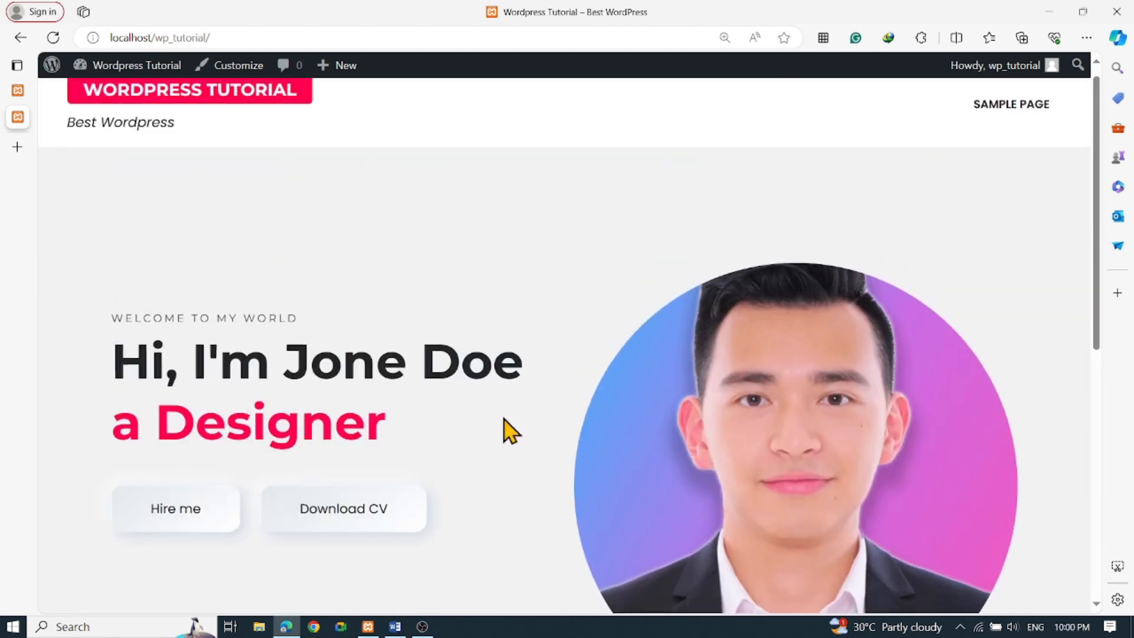
scroll(277, 292, up, 1)
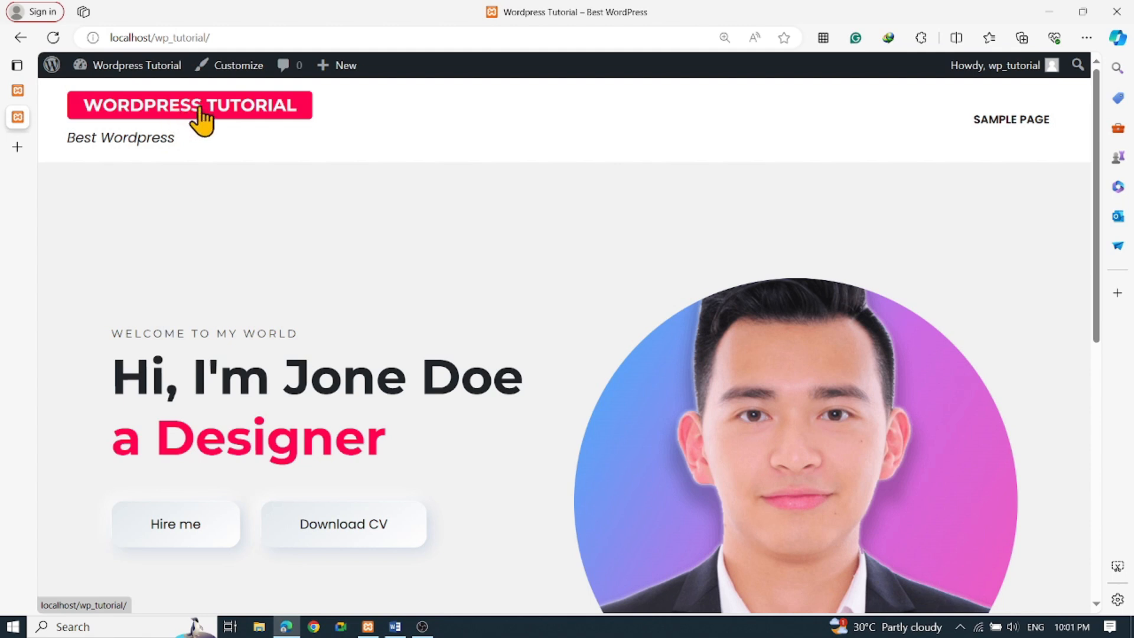
Highlight the Best Wordpress tagline, clear it, and scroll down toward the Hello world! post
drag(68, 139, 195, 147)
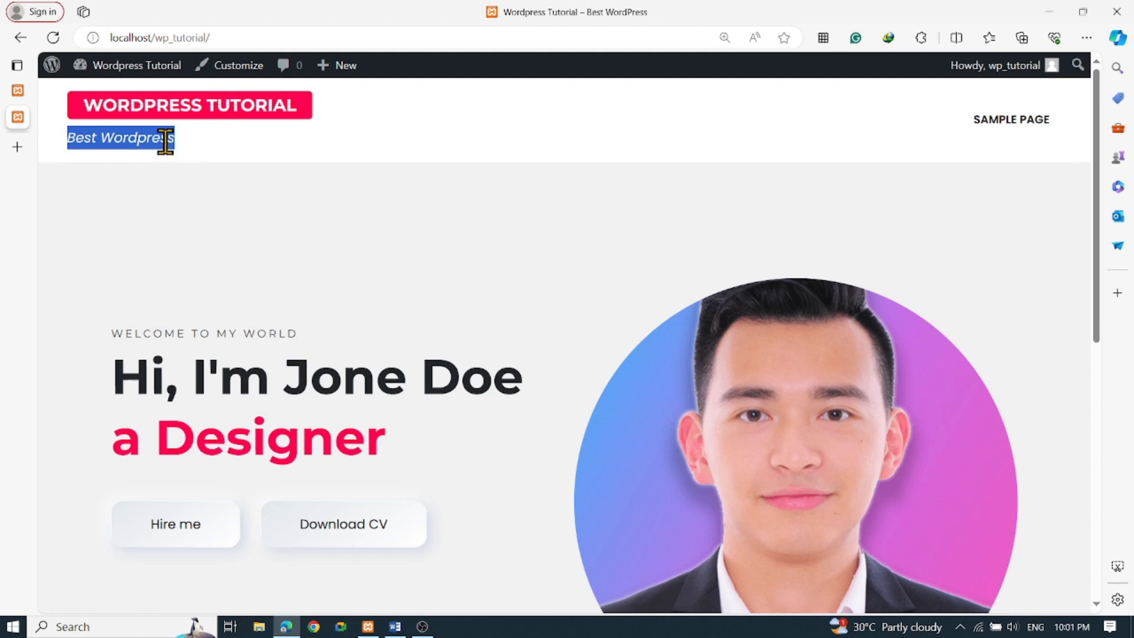
click(106, 142)
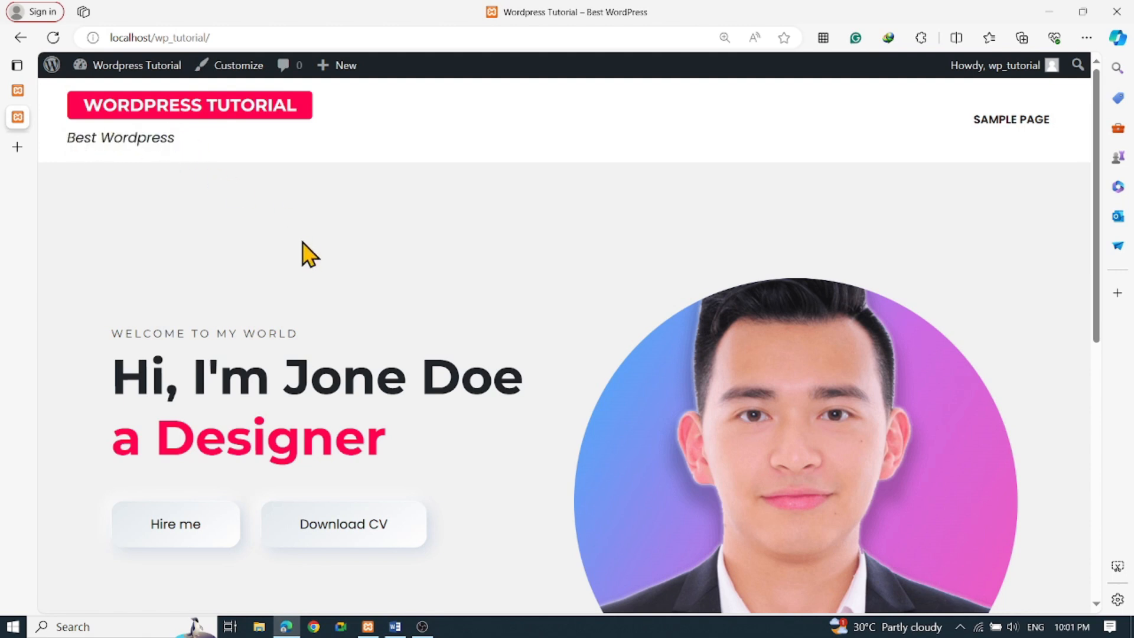
scroll(308, 254, down, 8)
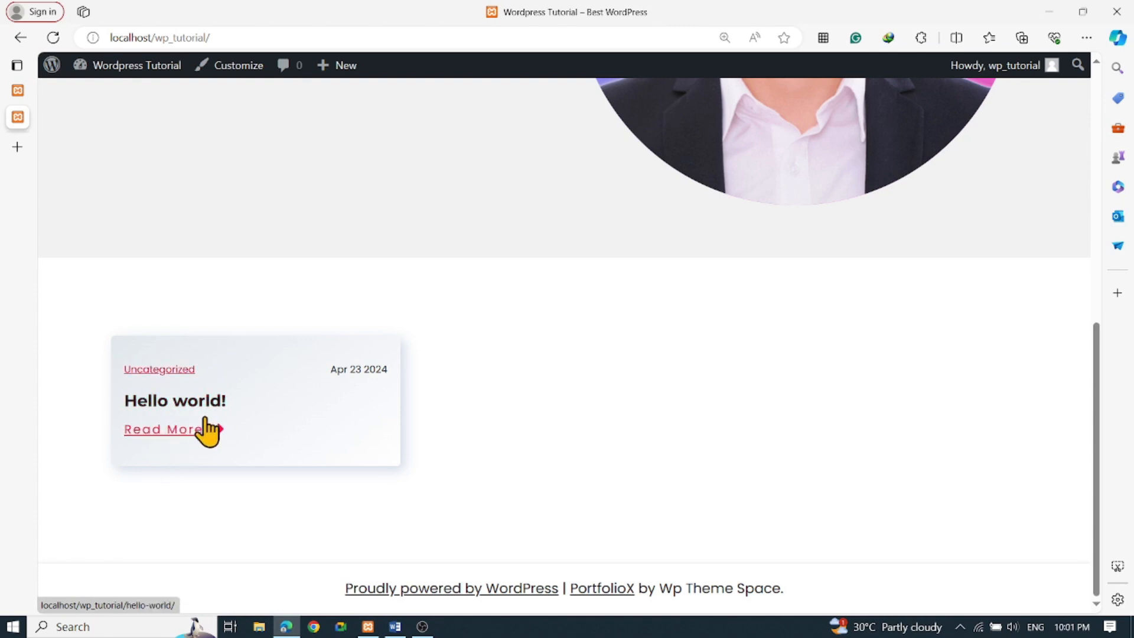
click(194, 402)
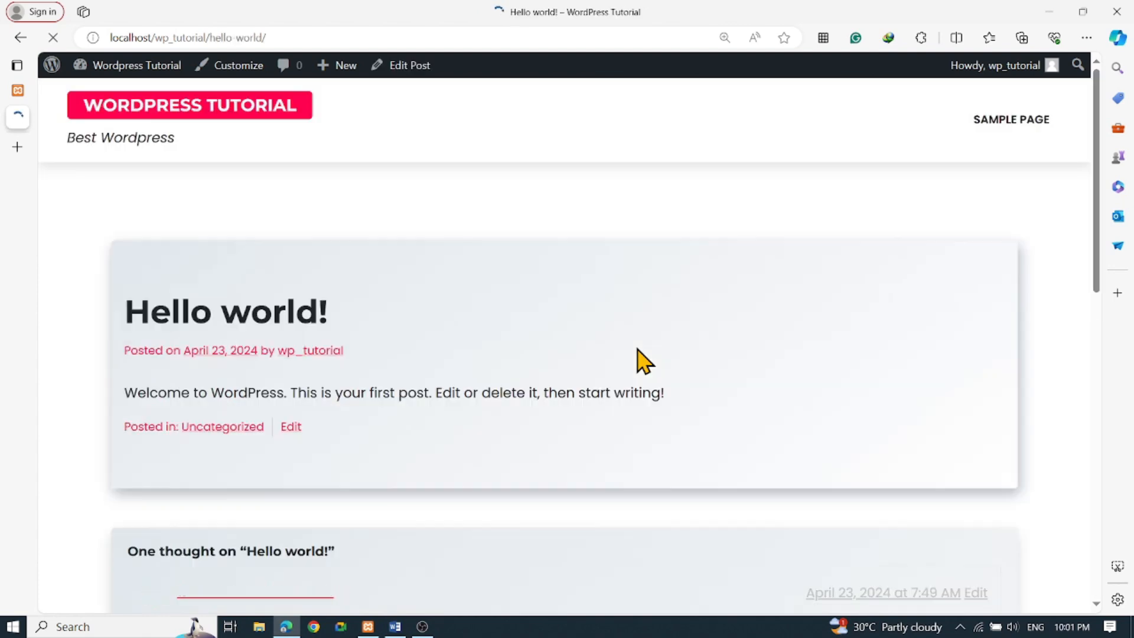
scroll(667, 332, down, 3)
scroll(631, 342, up, 2)
scroll(636, 353, up, 2)
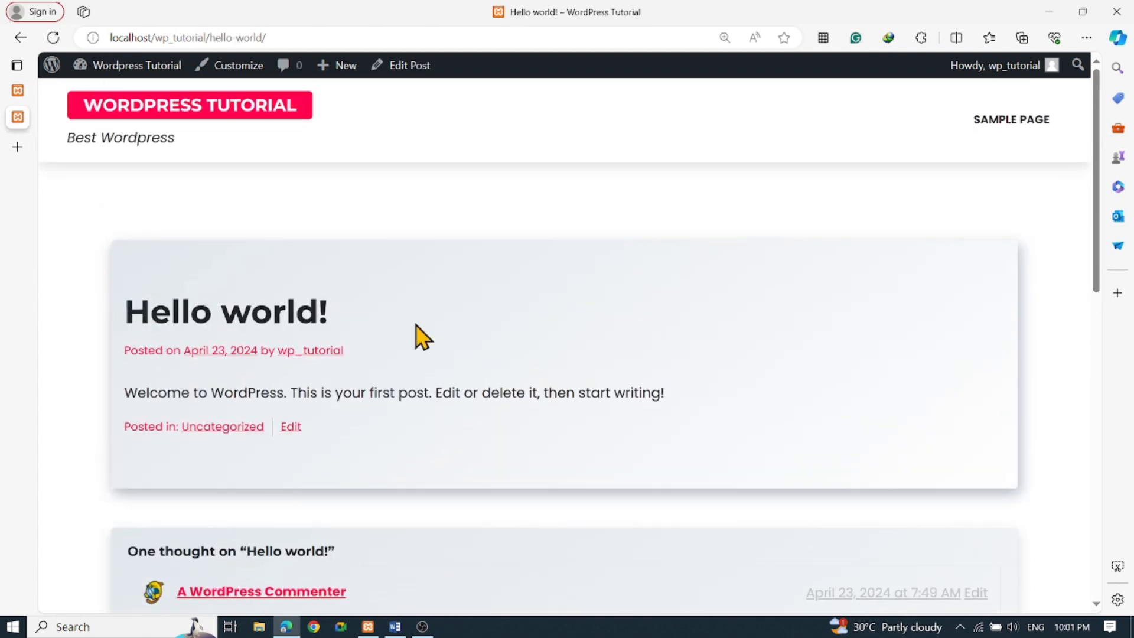
scroll(381, 324, down, 8)
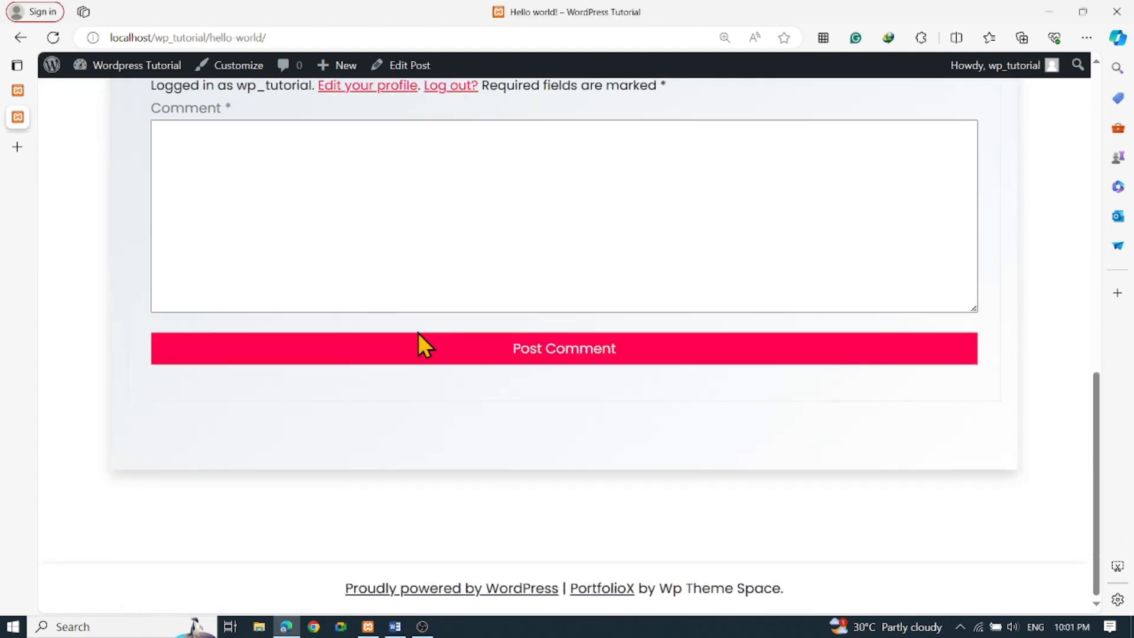
scroll(423, 344, up, 5)
scroll(419, 342, up, 3)
scroll(432, 346, down, 6)
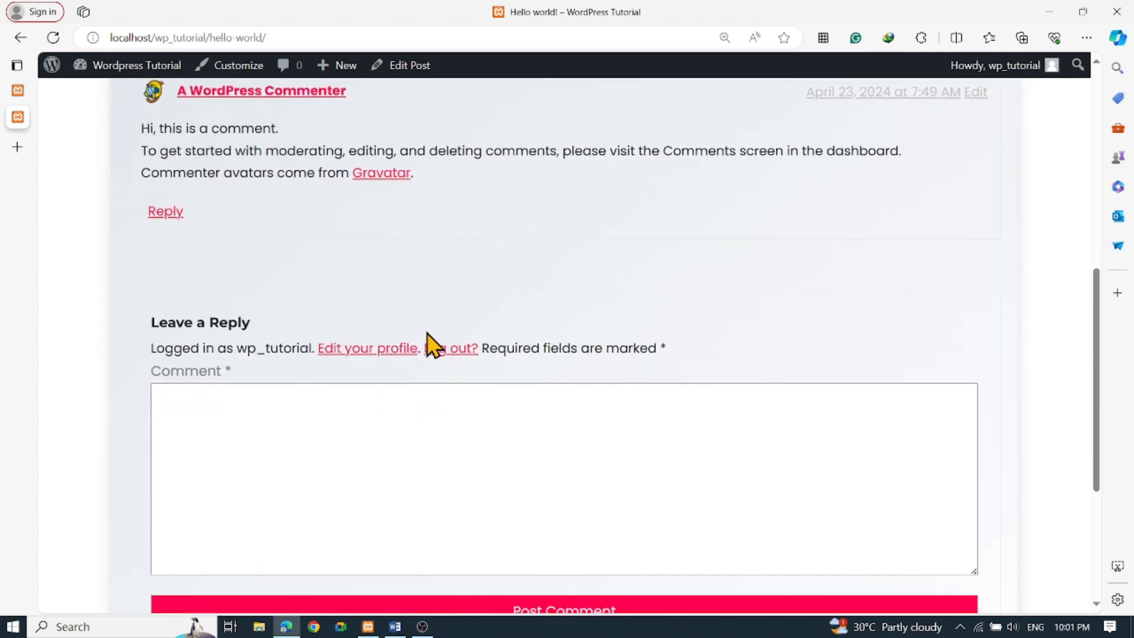
click(218, 423)
scroll(218, 423, up, 6)
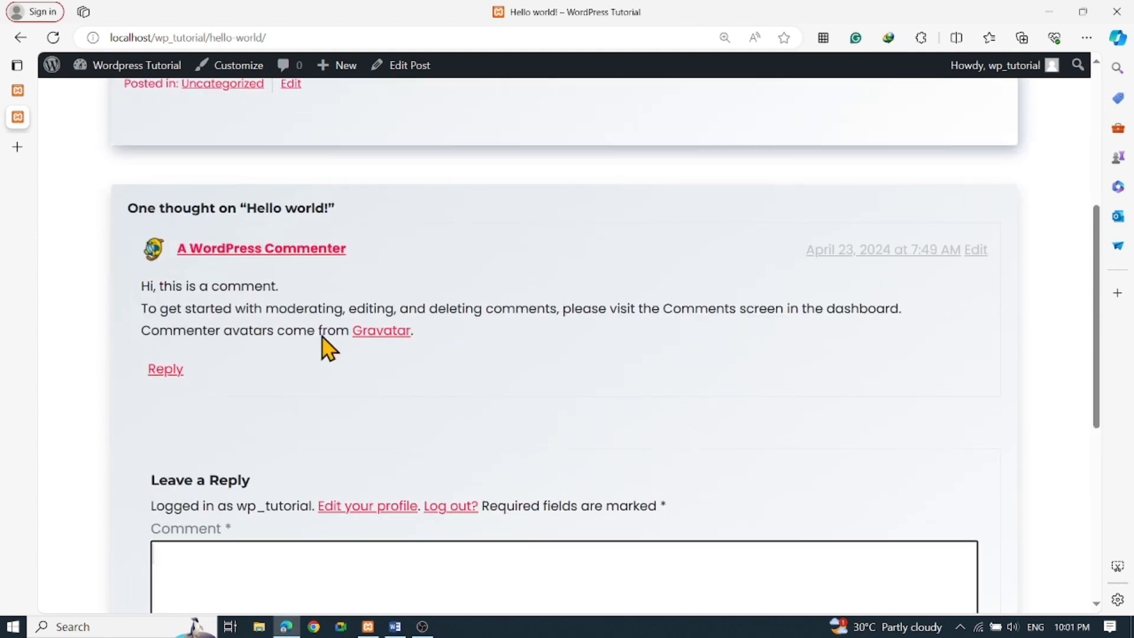
scroll(253, 284, up, 3)
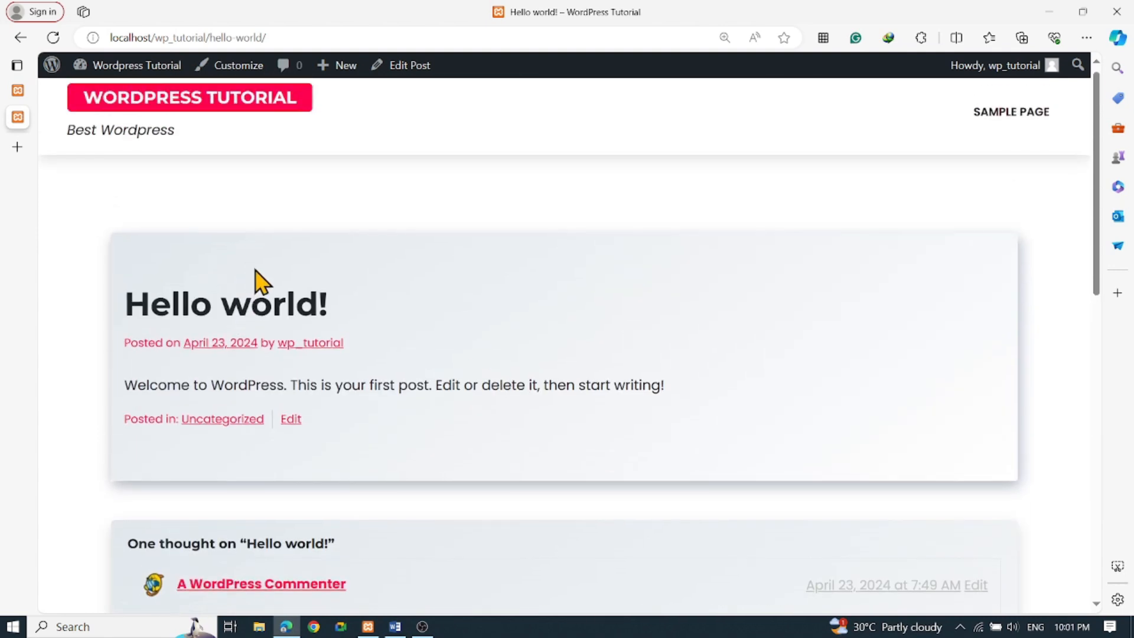
scroll(246, 374, down, 8)
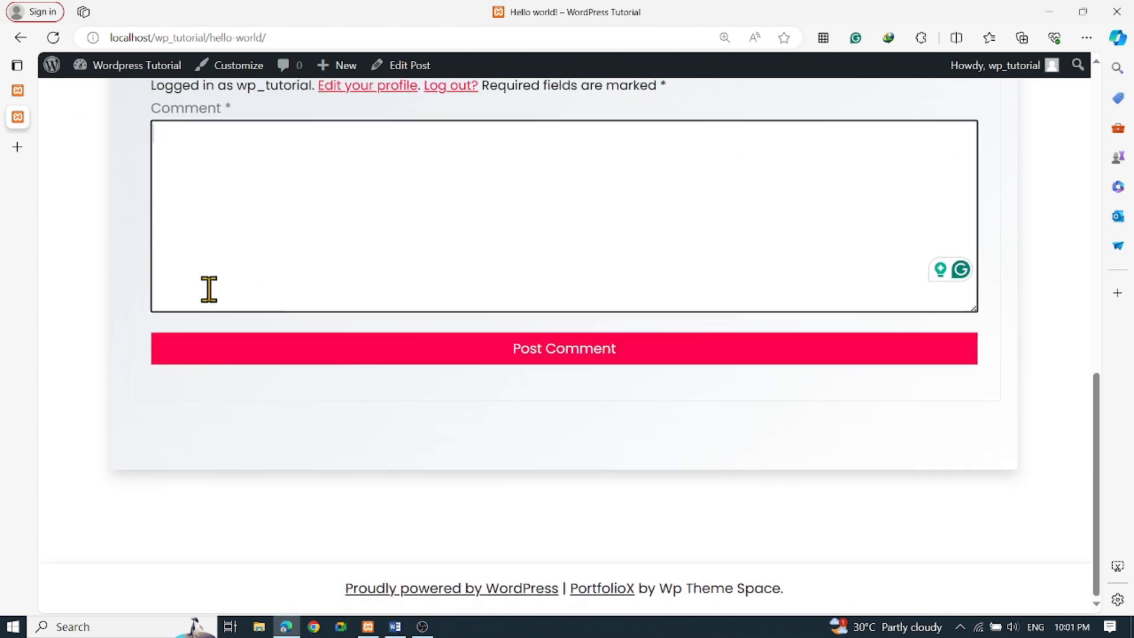
scroll(283, 343, up, 3)
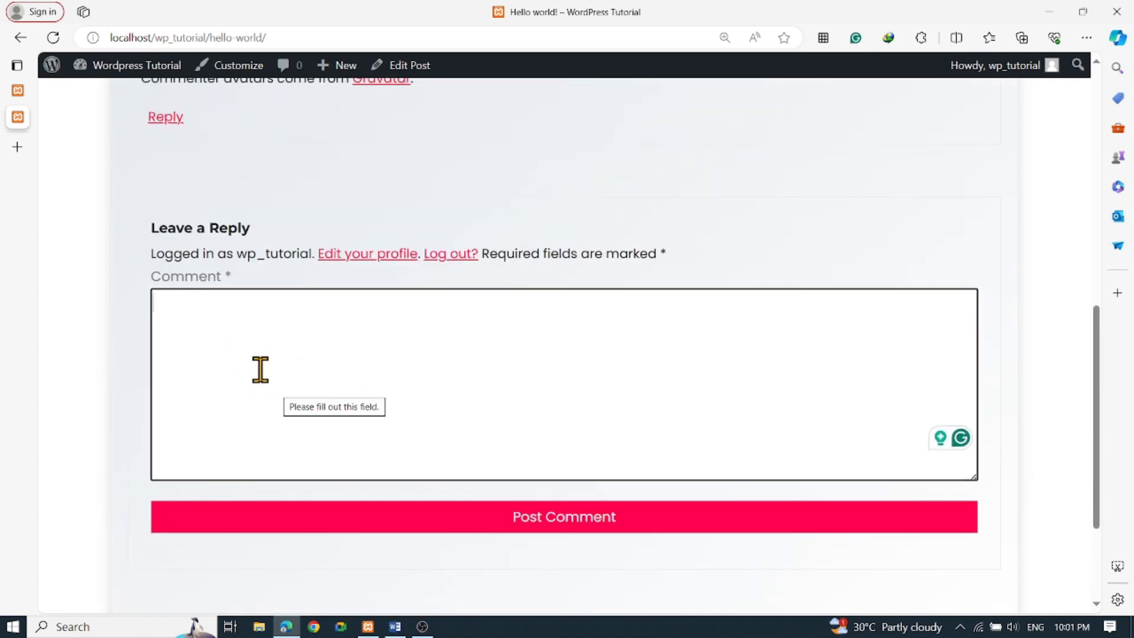
scroll(431, 410, up, 7)
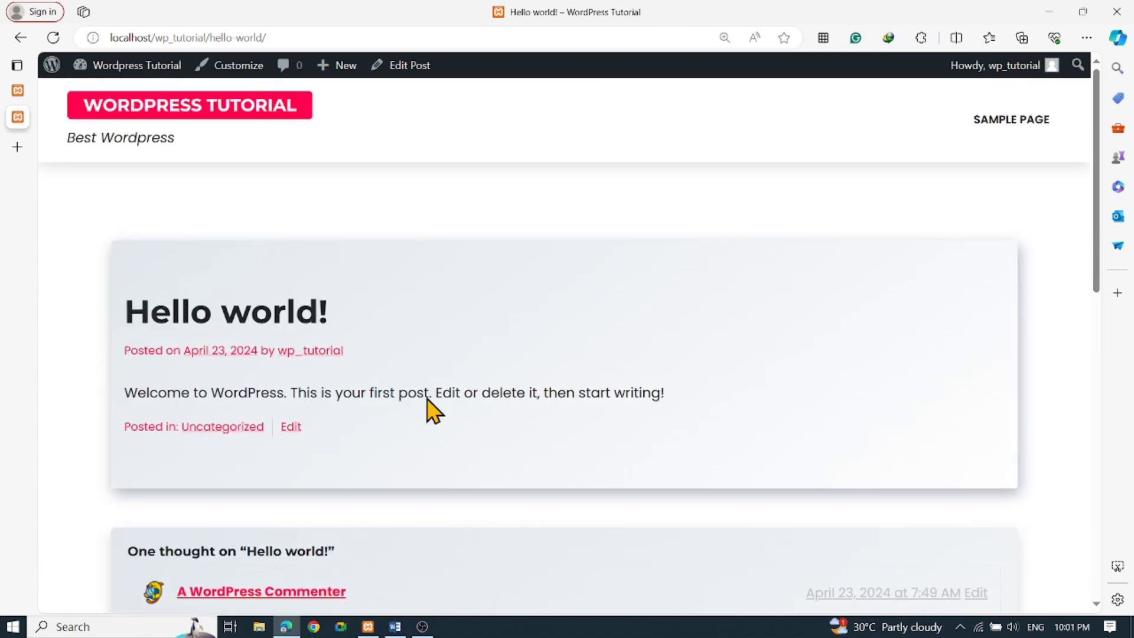
Return to the Themes admin page and review the PortfolioX recommended-plugins notice
mouse_move(23, 107)
mouse_move(12, 112)
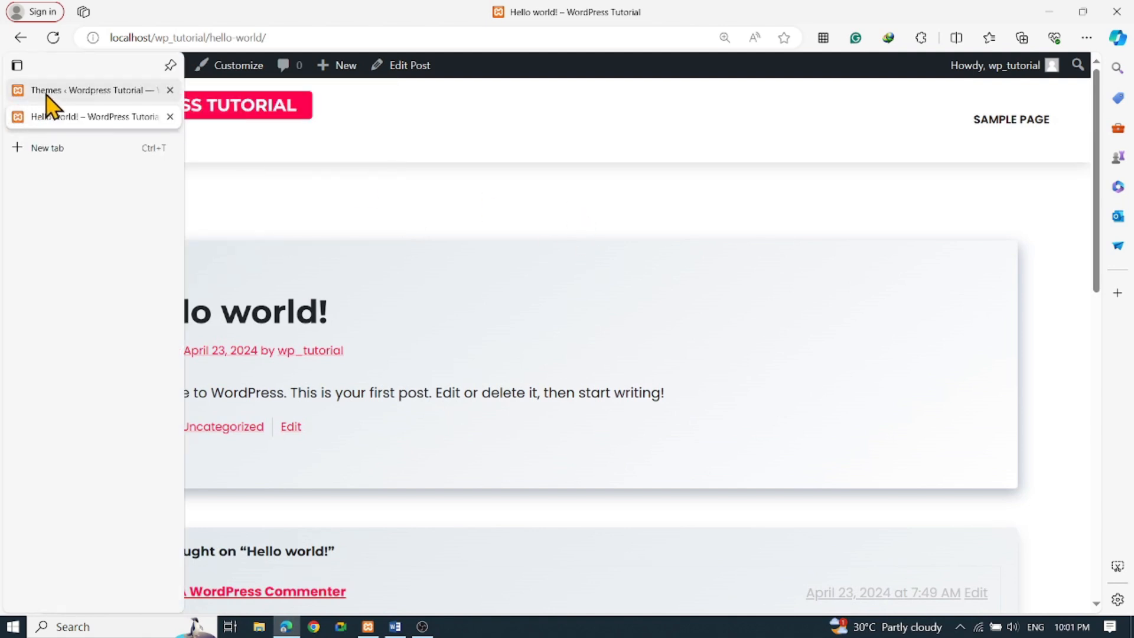
click(44, 91)
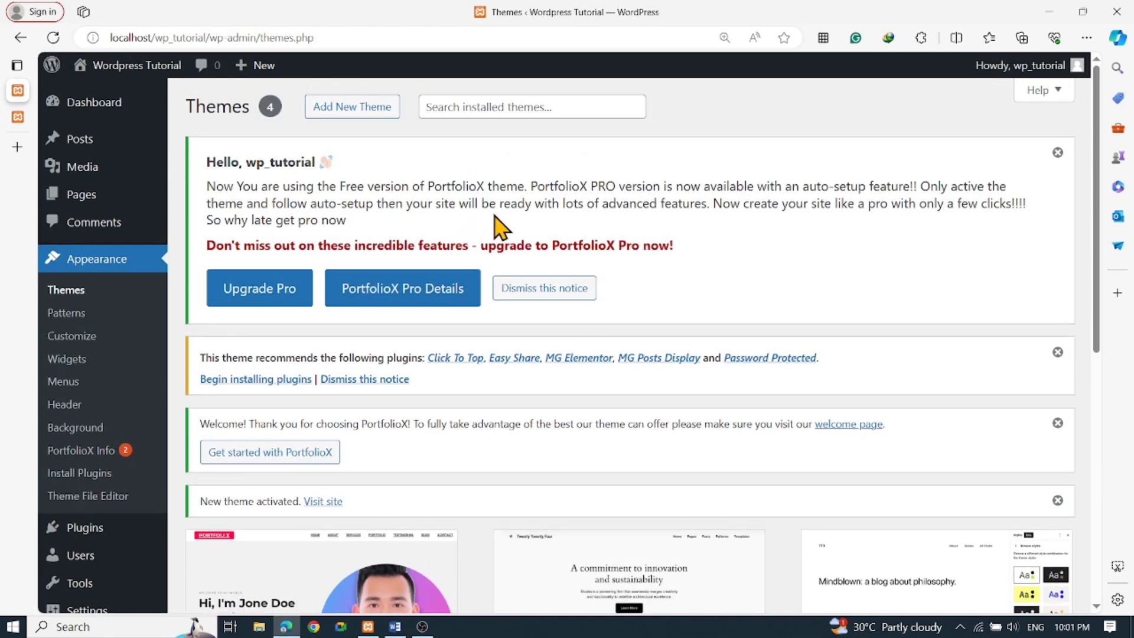
scroll(475, 437, down, 5)
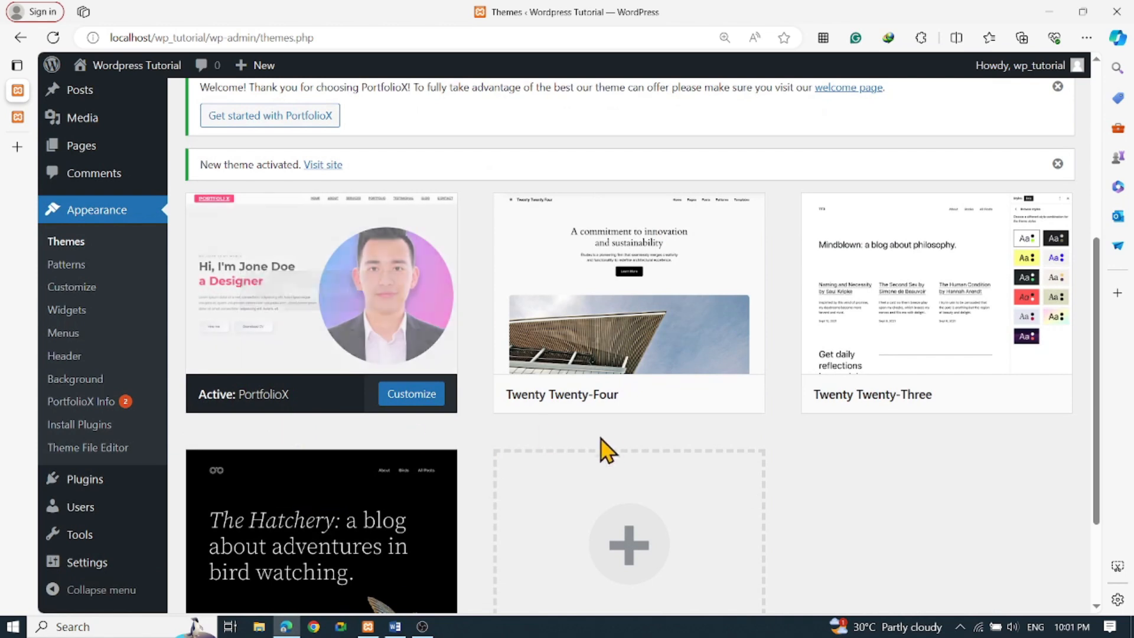
scroll(590, 451, up, 4)
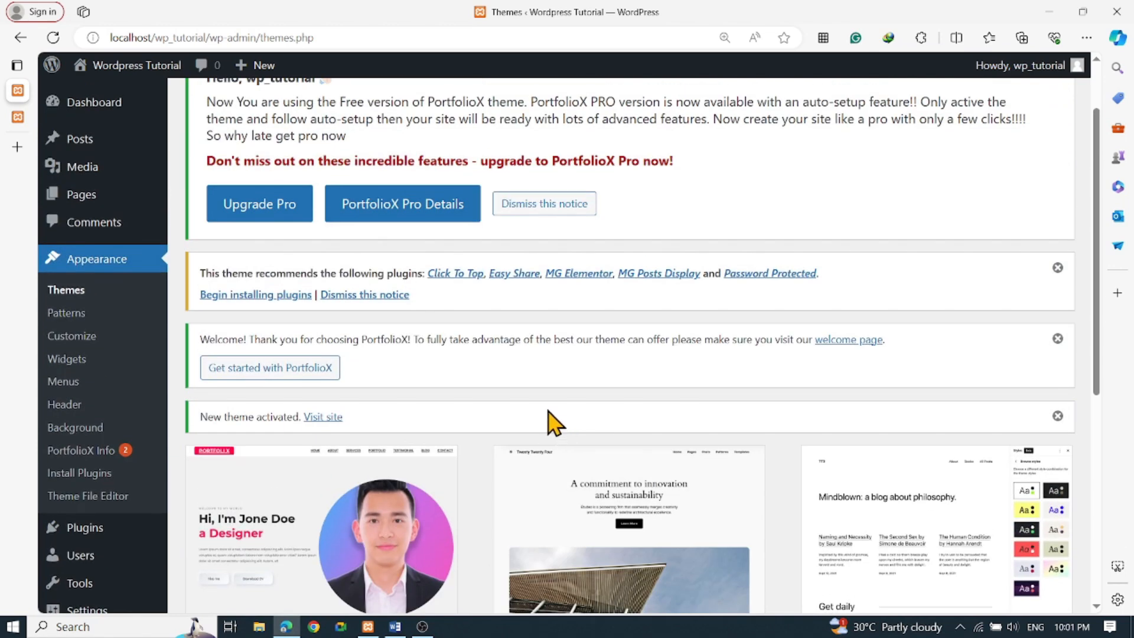
scroll(554, 423, up, 1)
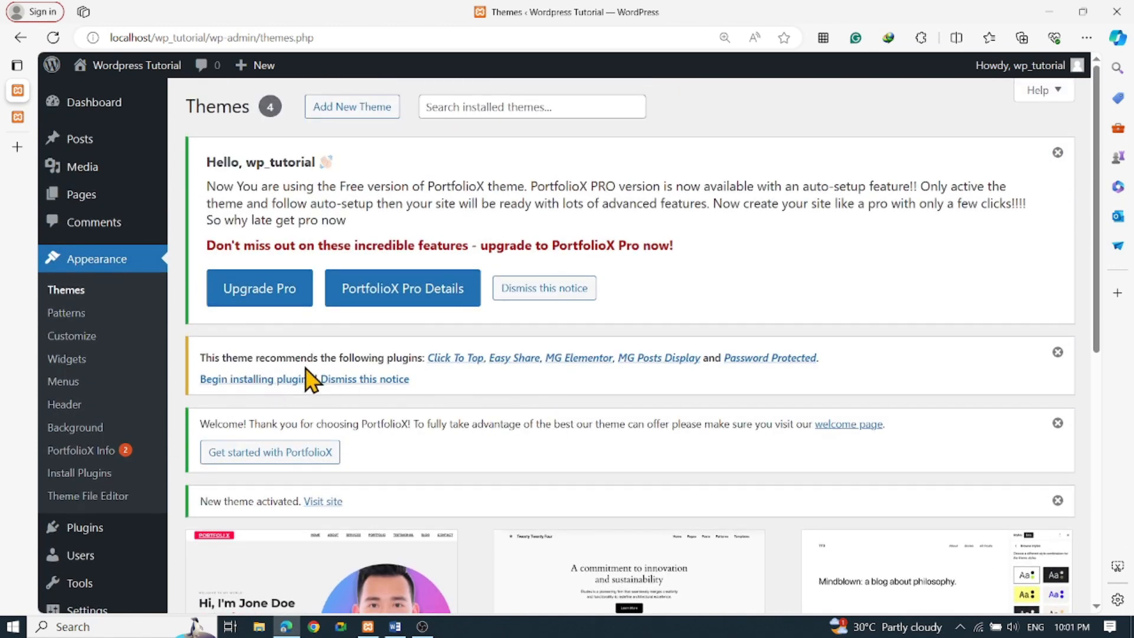
drag(377, 358, 440, 358)
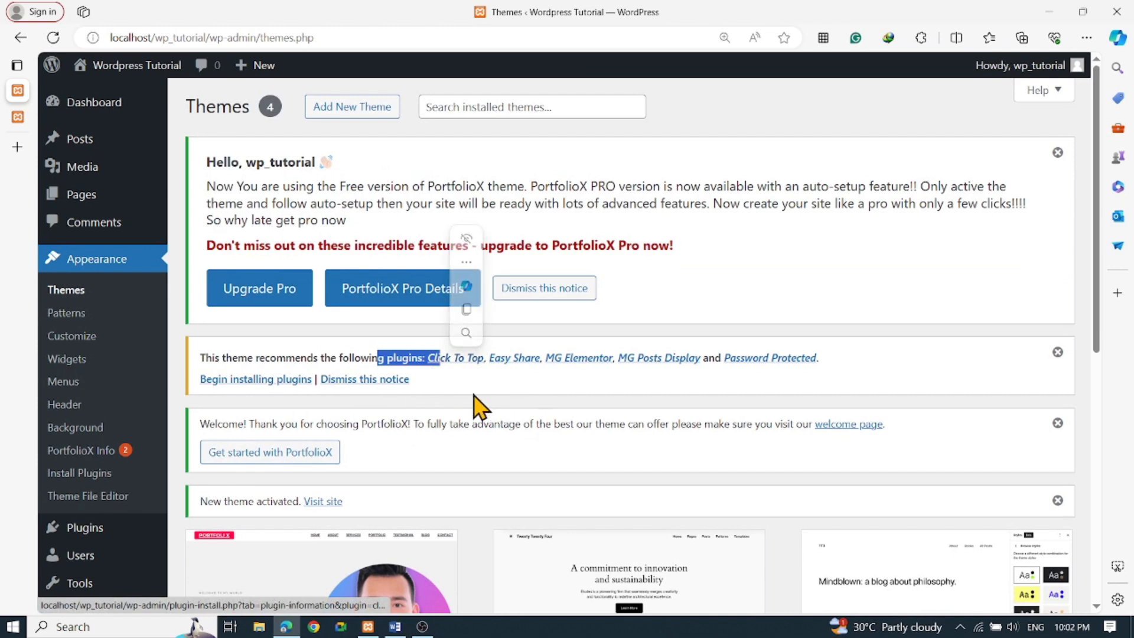
click(511, 397)
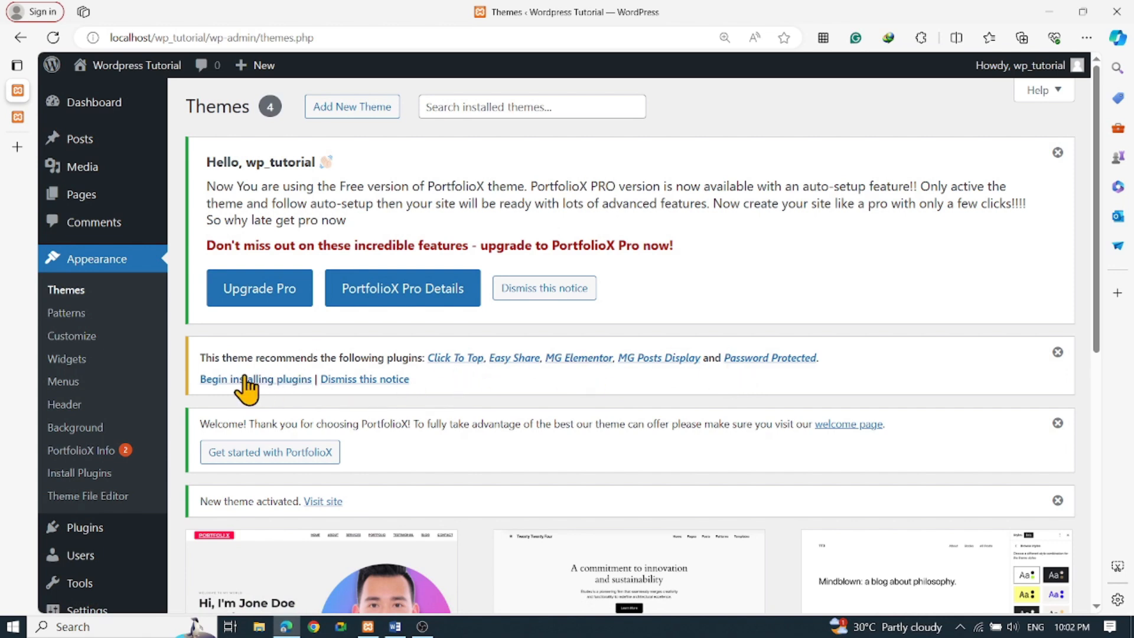
Dismiss both the recommended-plugins notice and the PortfolioX upgrade notice
click(377, 383)
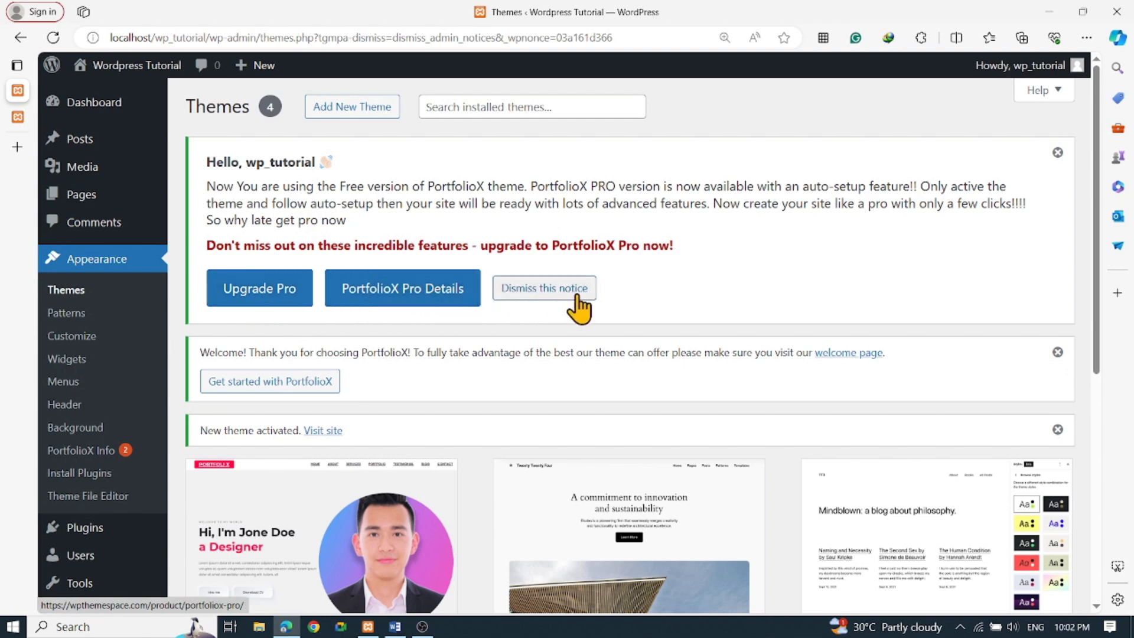
click(540, 308)
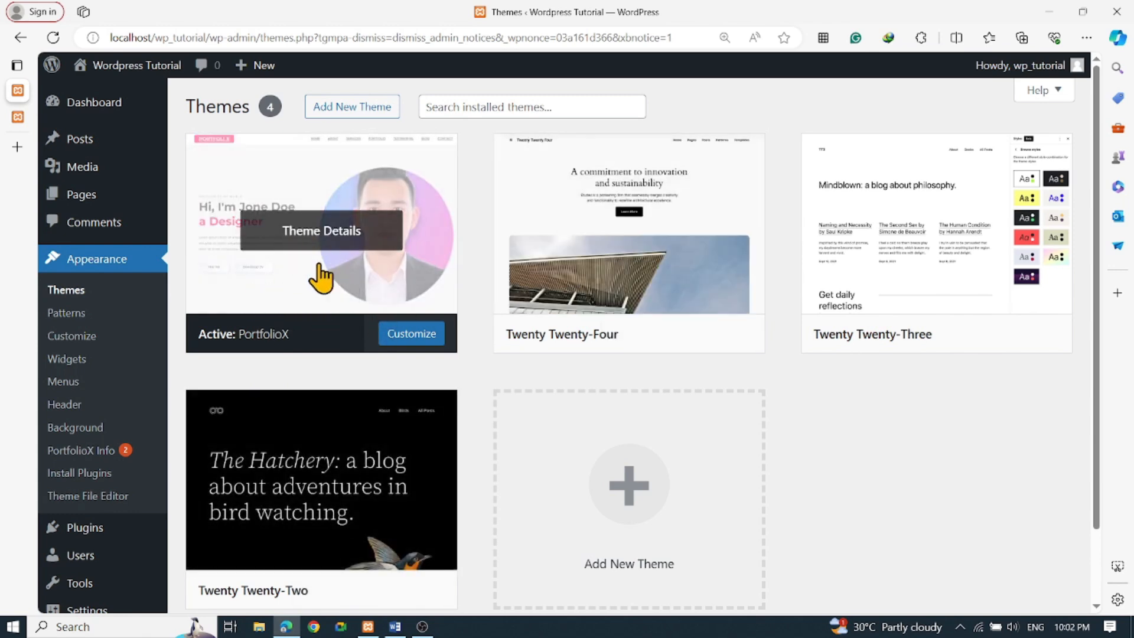
click(18, 118)
Load the home page via the WORDPRESS TUTORIAL logo to see the 'Welcome to my world' hero
click(195, 115)
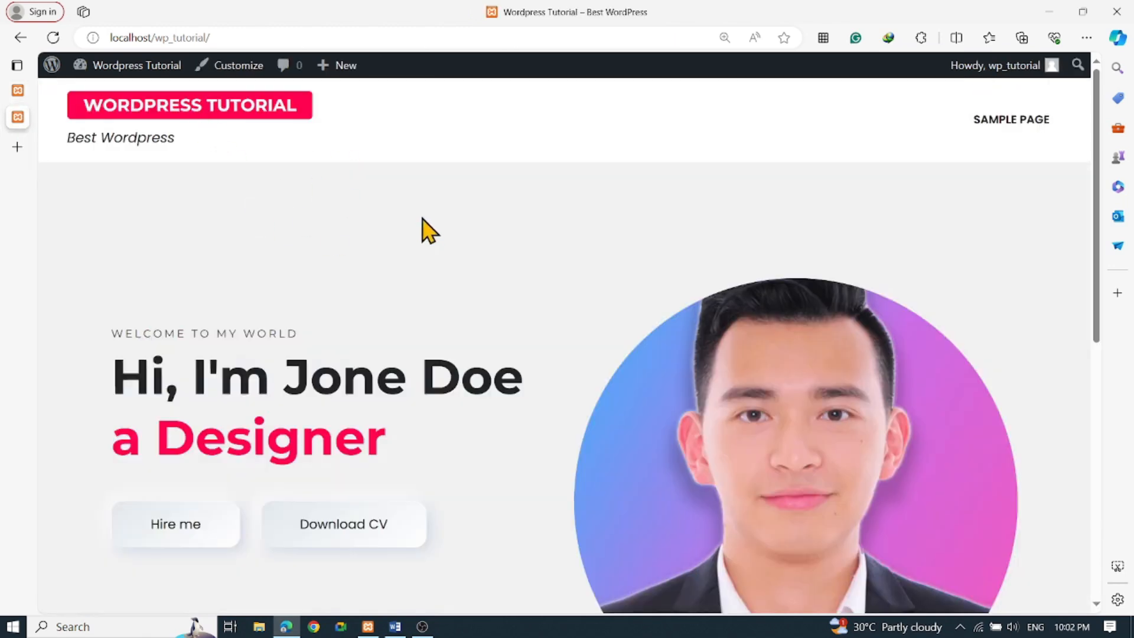
scroll(472, 254, down, 5)
scroll(532, 281, up, 4)
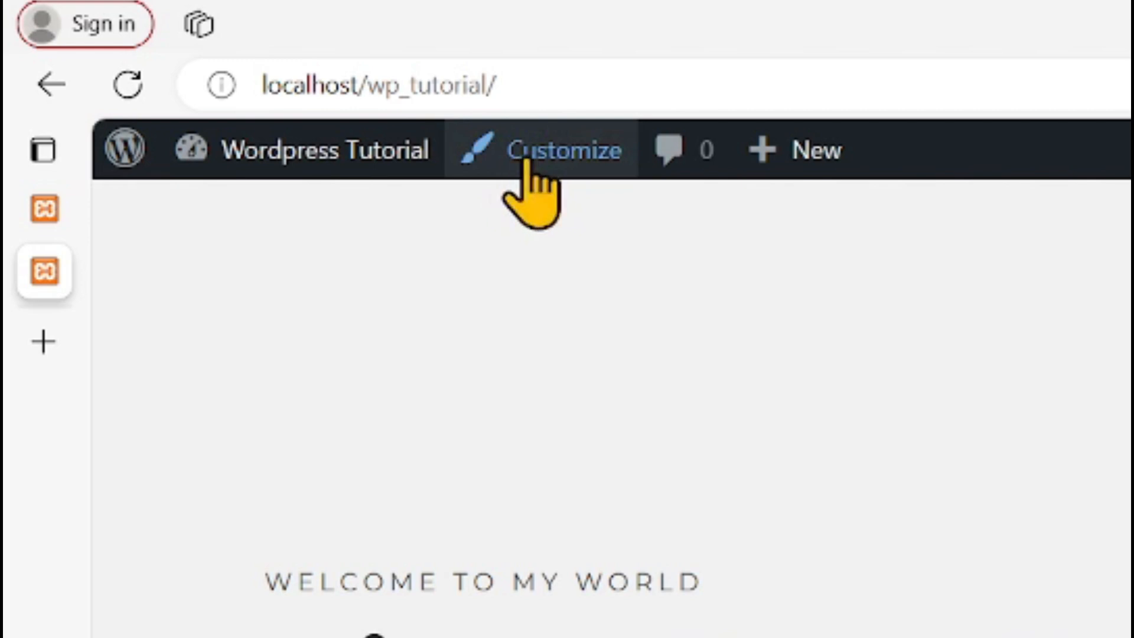
Open the Customizer from the admin toolbar, previewing the home page with PortfolioX active
click(527, 163)
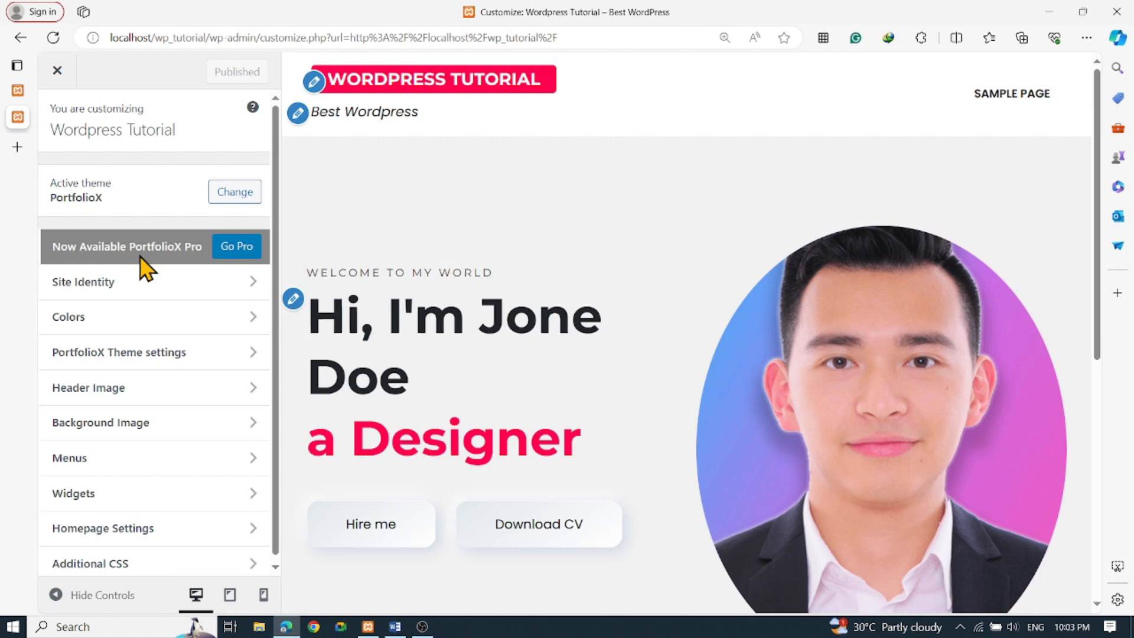
scroll(137, 316, down, 1)
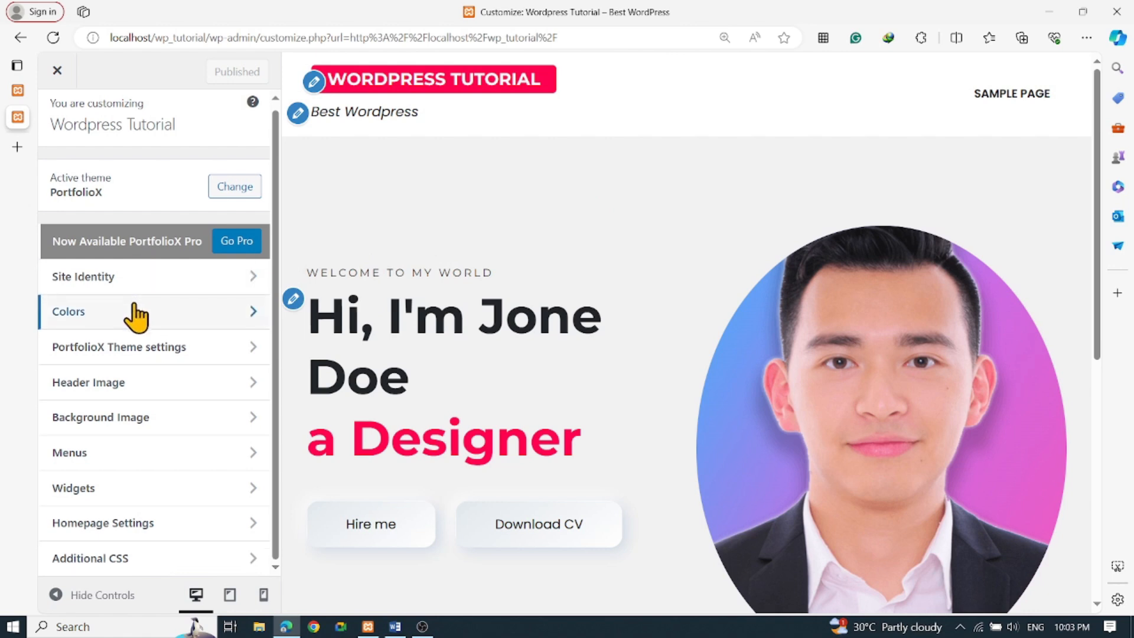
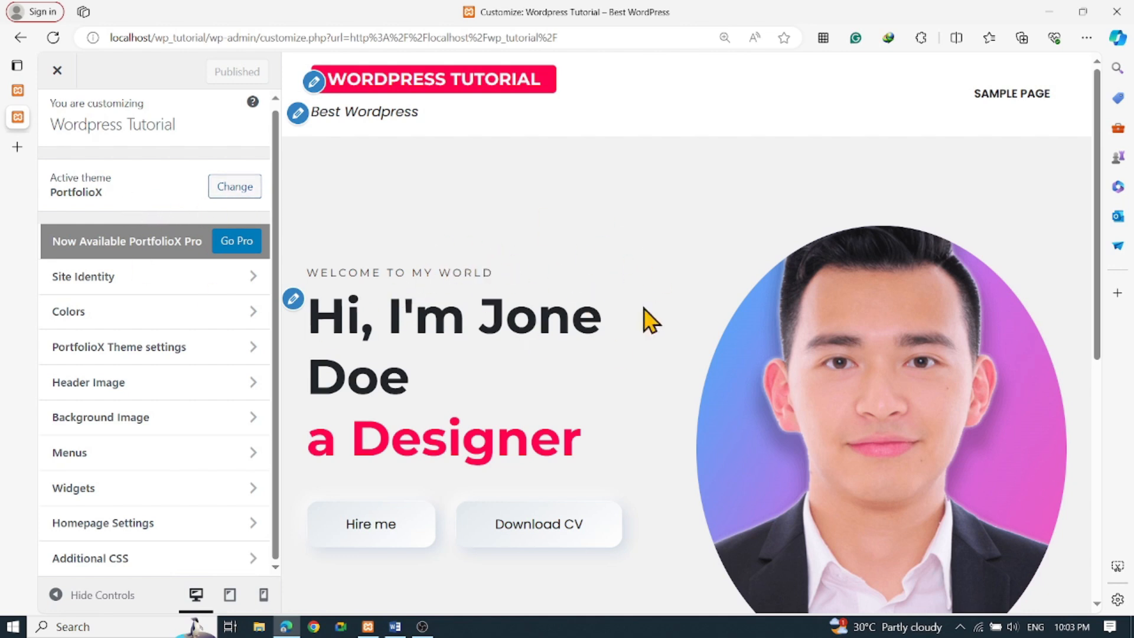
In Site Identity, change the Site Title to 'Portfolio'
click(184, 289)
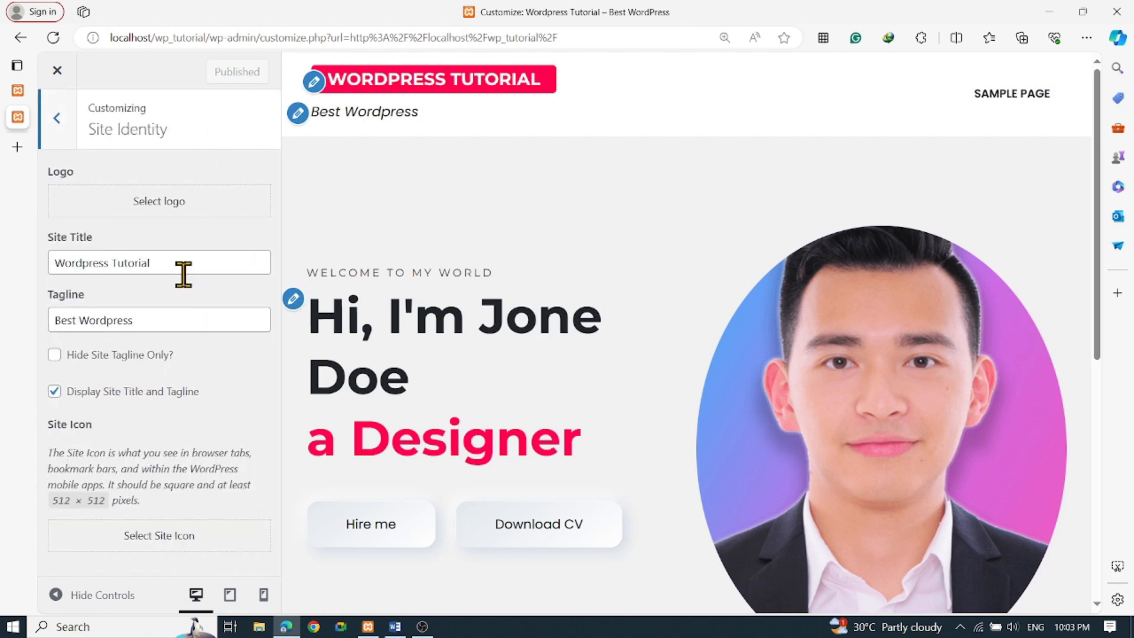
drag(187, 264, 24, 264)
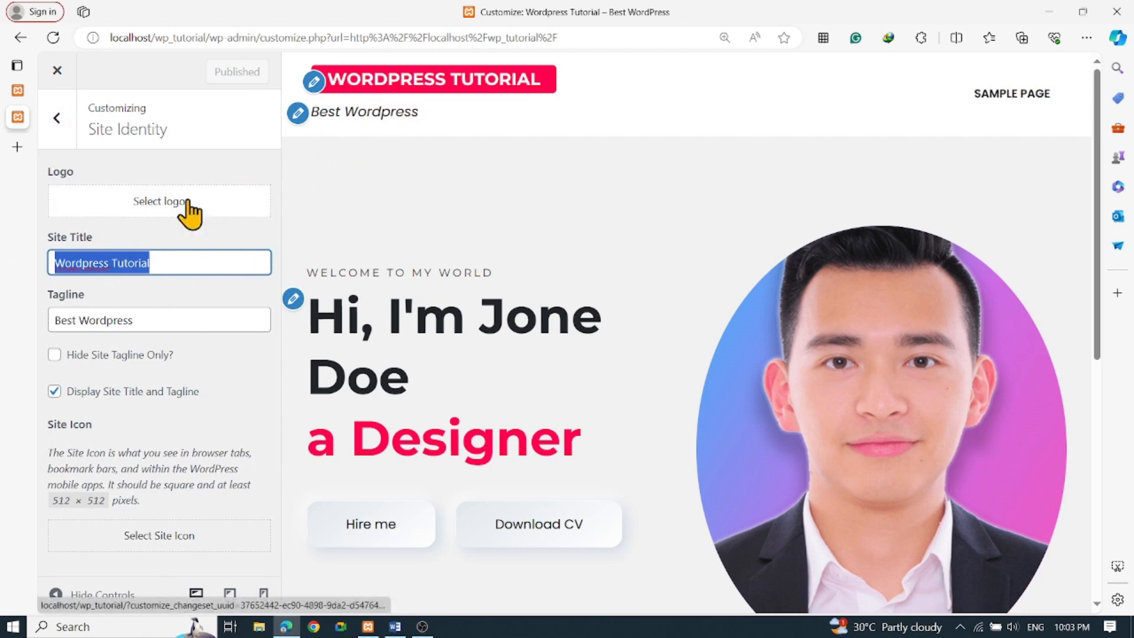
click(202, 265)
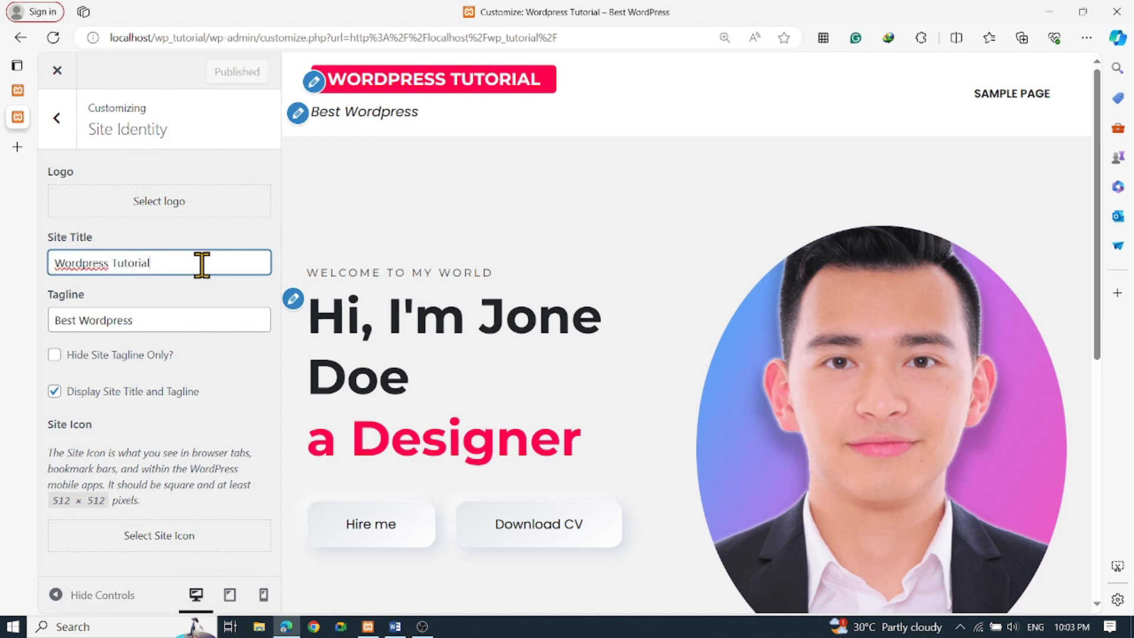
drag(202, 265, 6, 263)
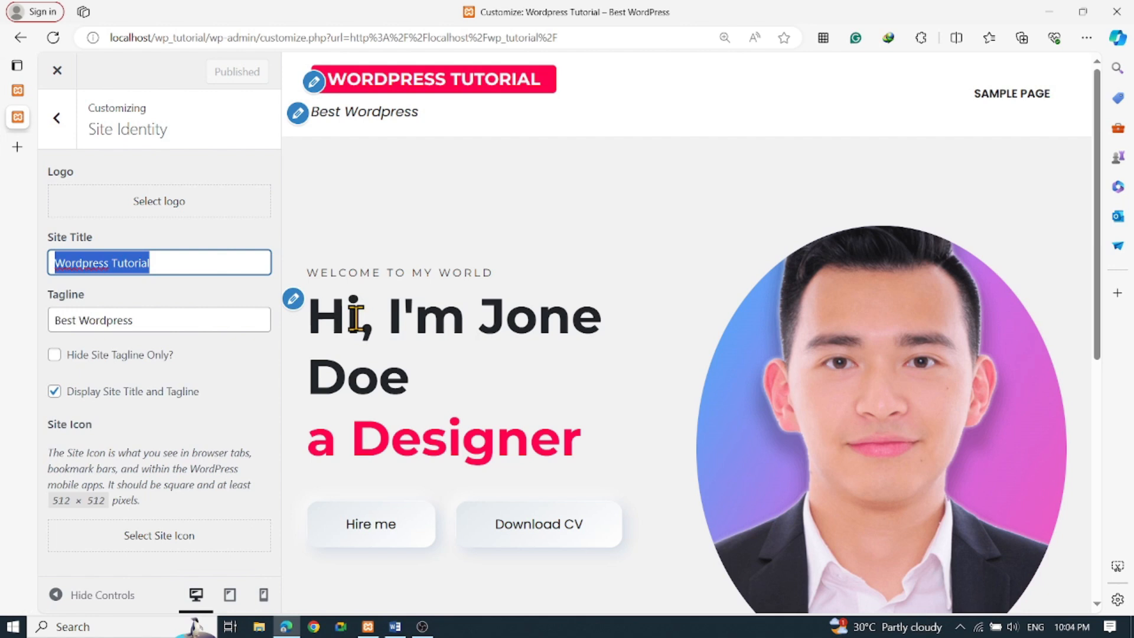
text(Por)
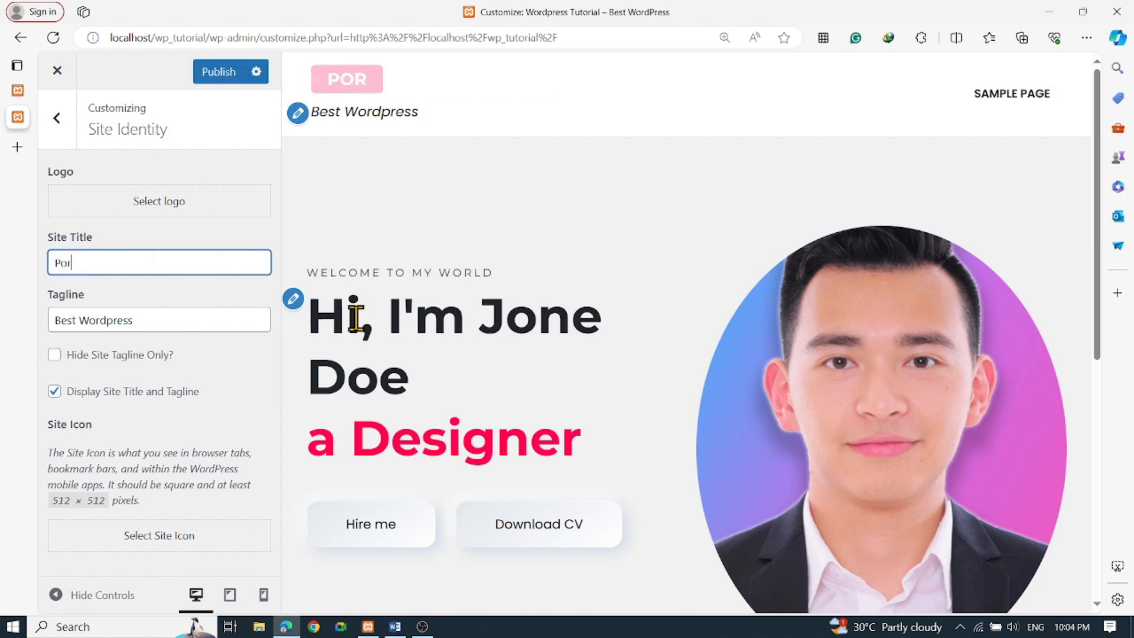
text(tfolio)
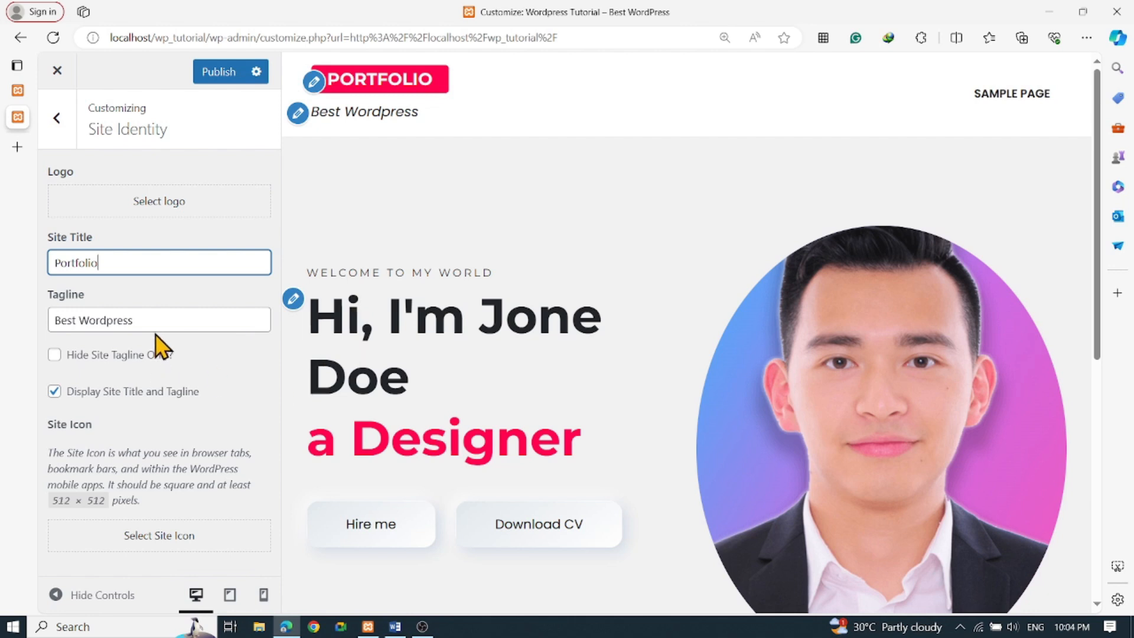
Replace the tagline with 'Turn your dream website into reality!'
triple_click(169, 317)
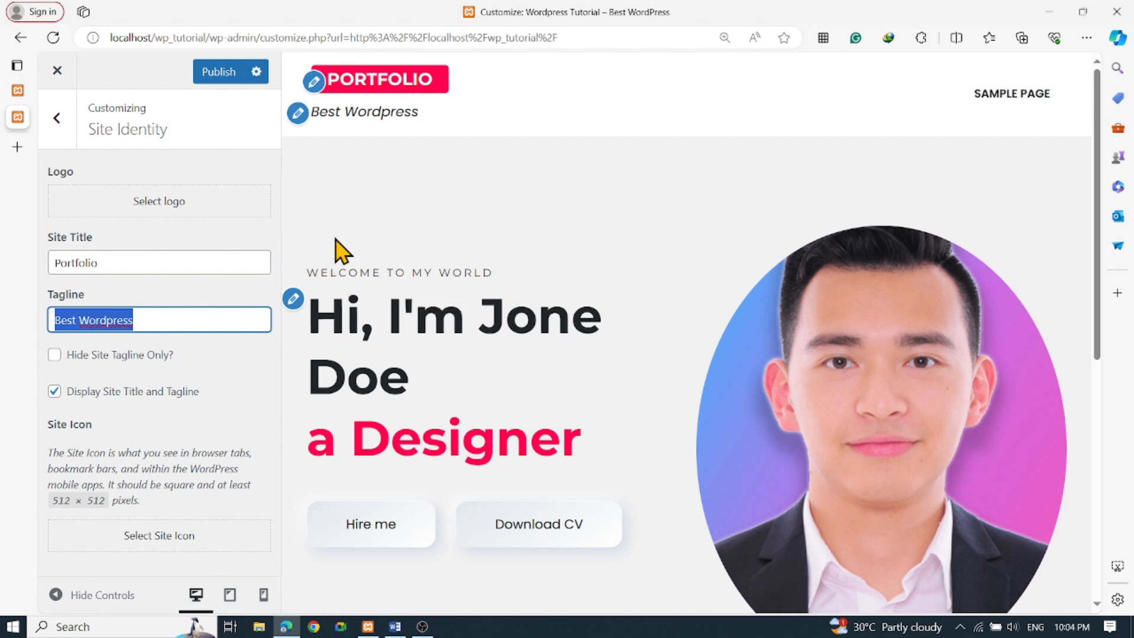
text(Turn you)
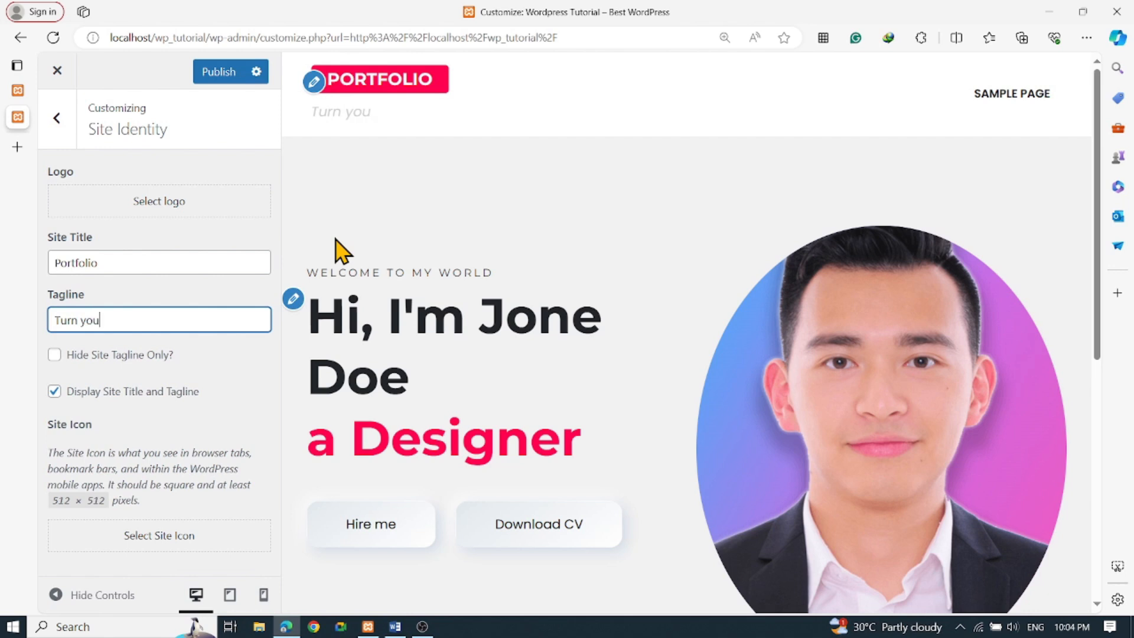
text(r dream i)
key(BackSpace)
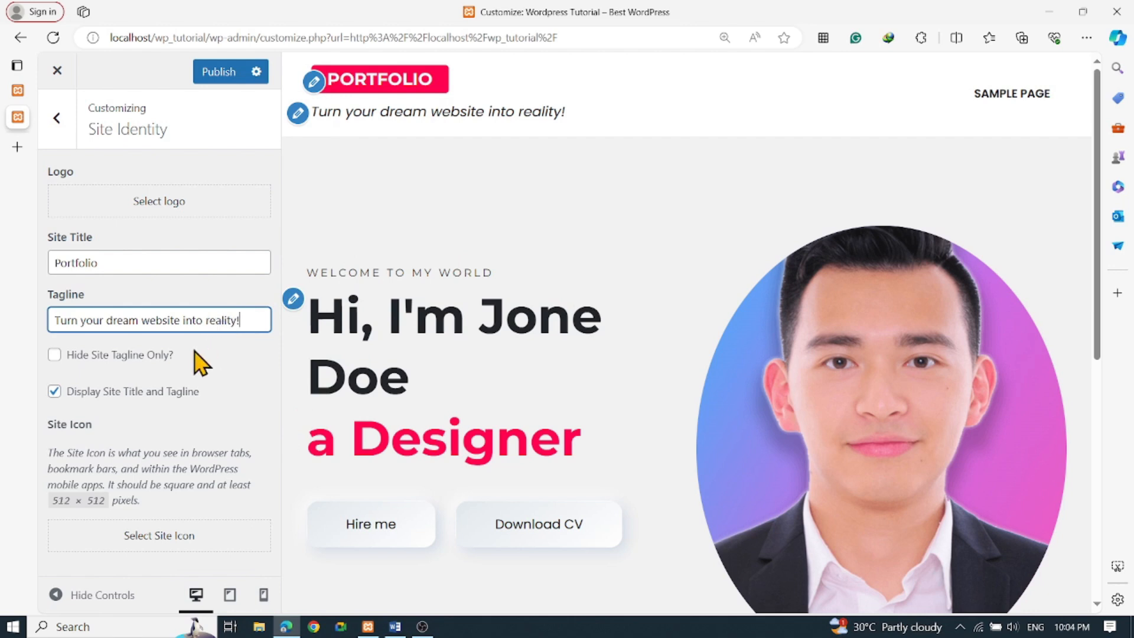
click(55, 355)
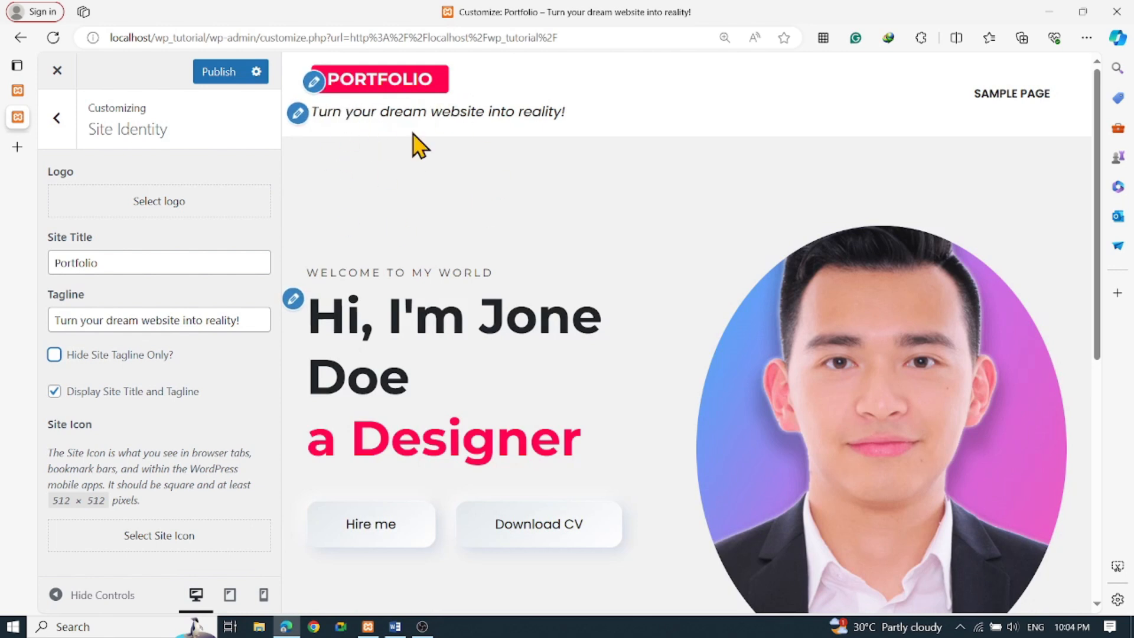
click(55, 392)
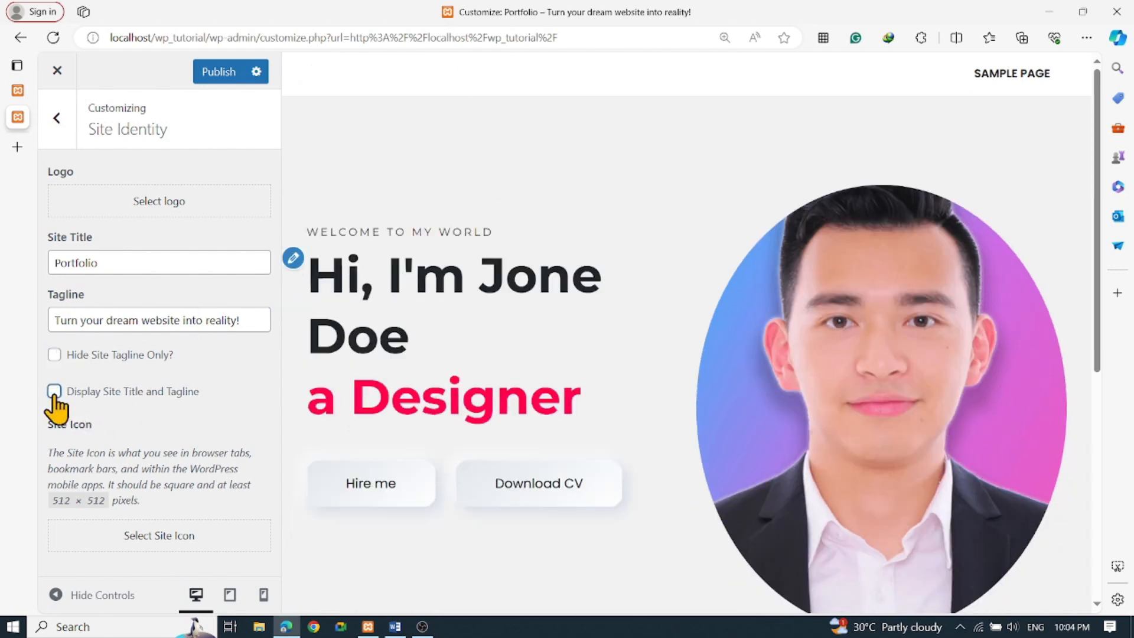
click(55, 393)
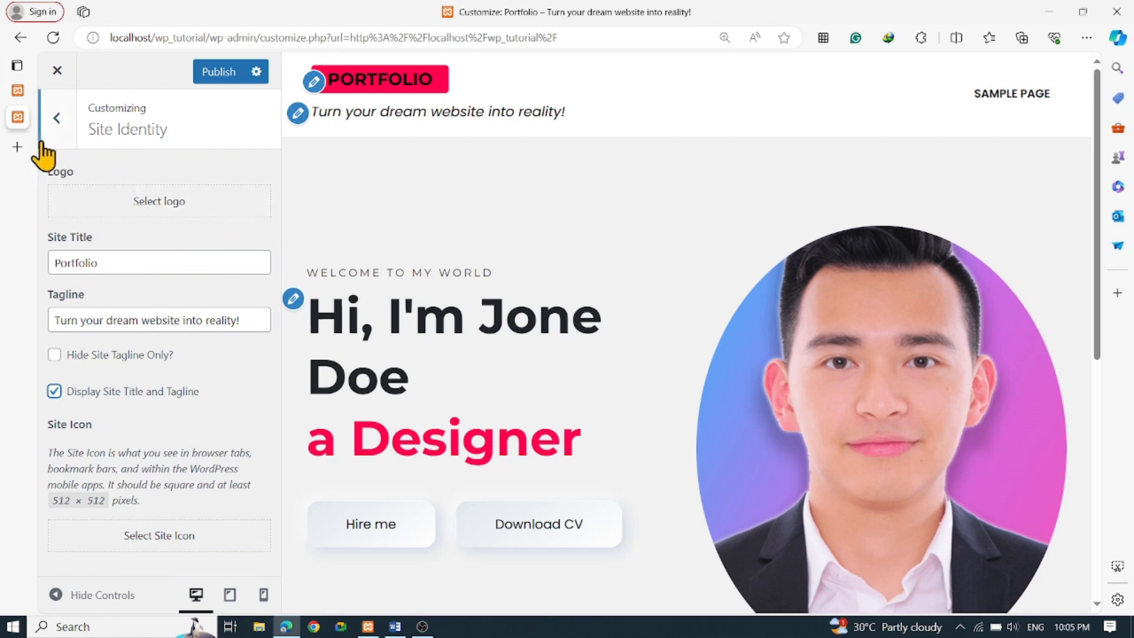
Set the Header Text Color in Colors to white (#ffffff)
click(56, 119)
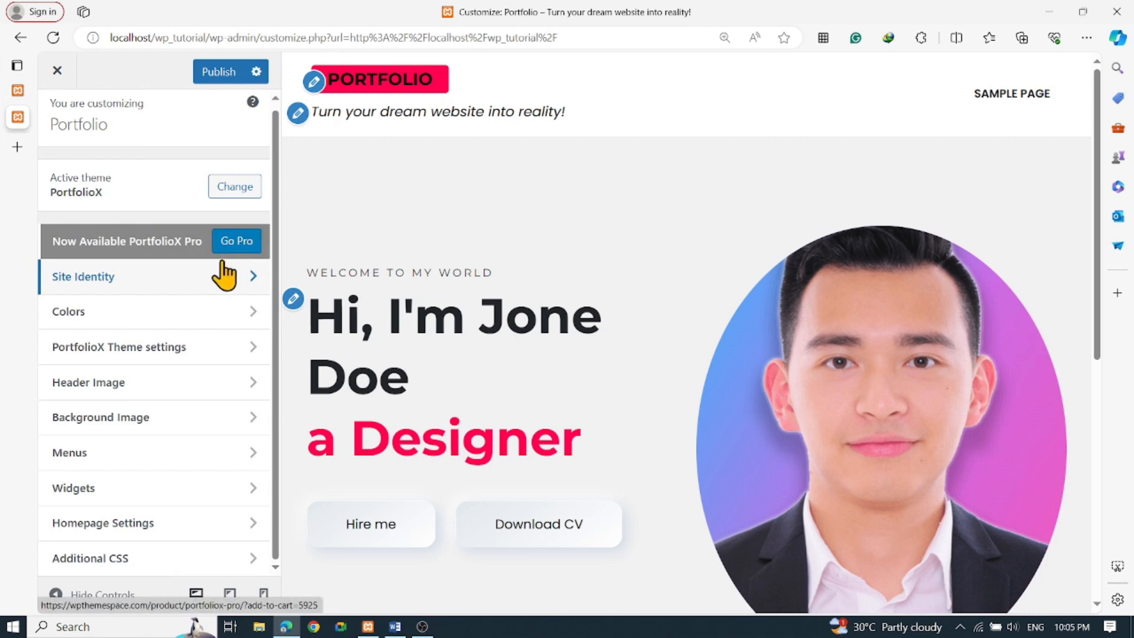
click(179, 319)
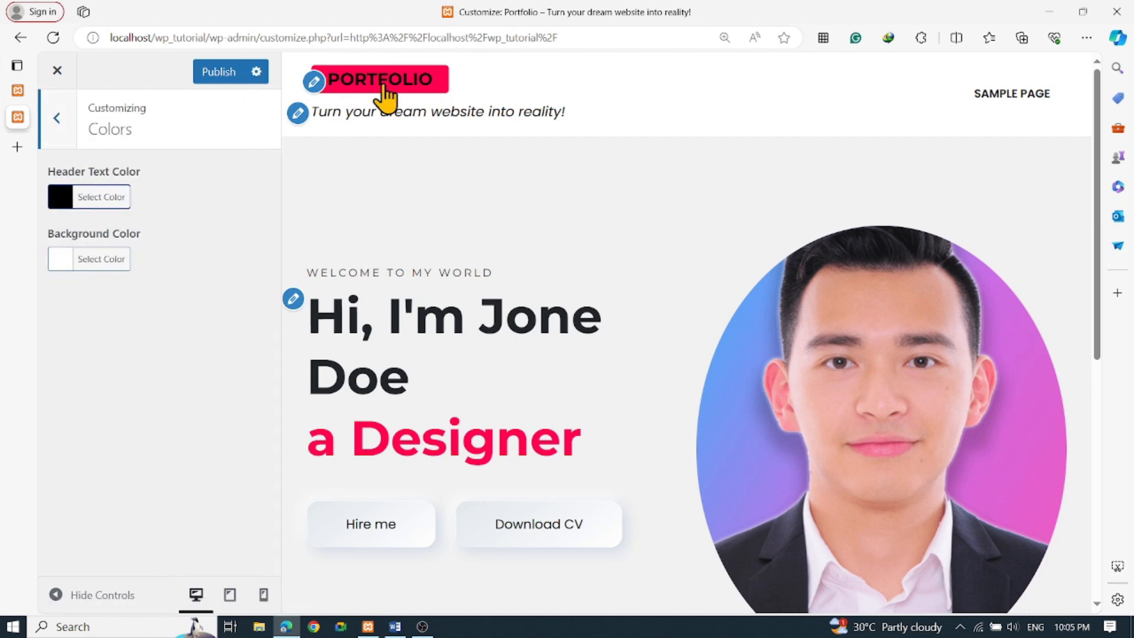
click(60, 204)
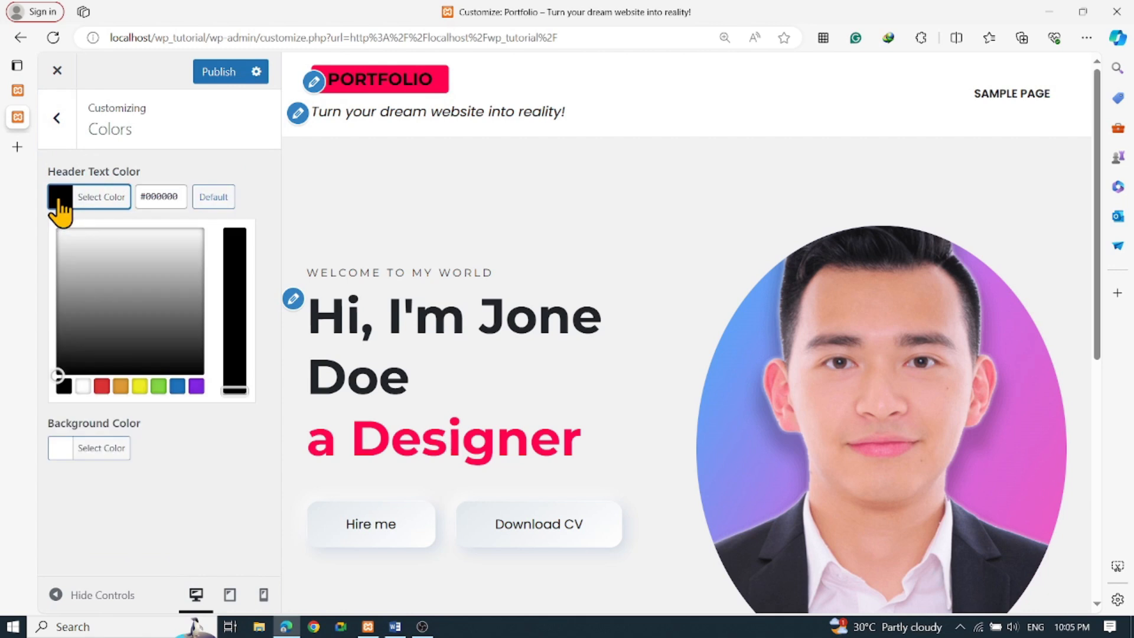
drag(93, 243, 53, 223)
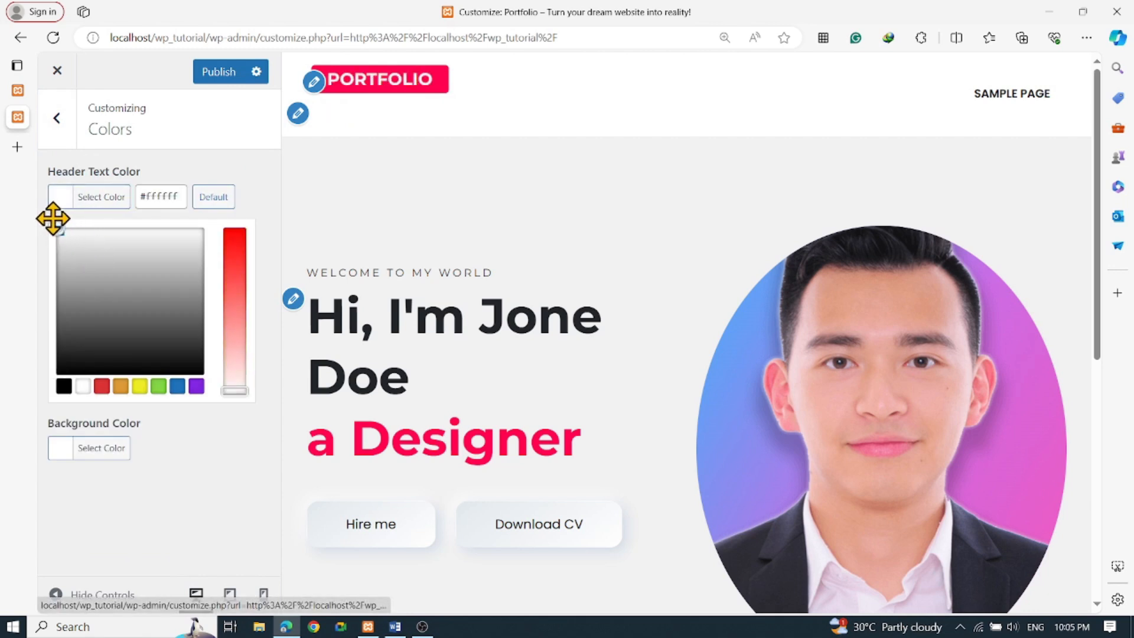
click(264, 176)
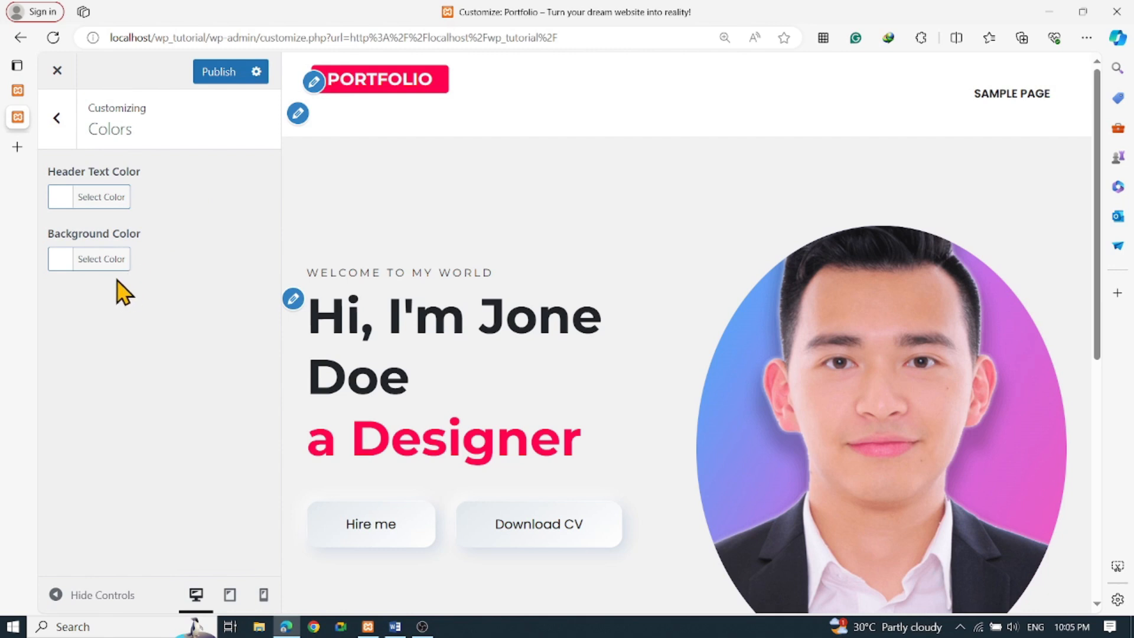
Try grey and blue header background colours, then reset the background to white
click(66, 271)
click(114, 355)
drag(116, 357, 68, 325)
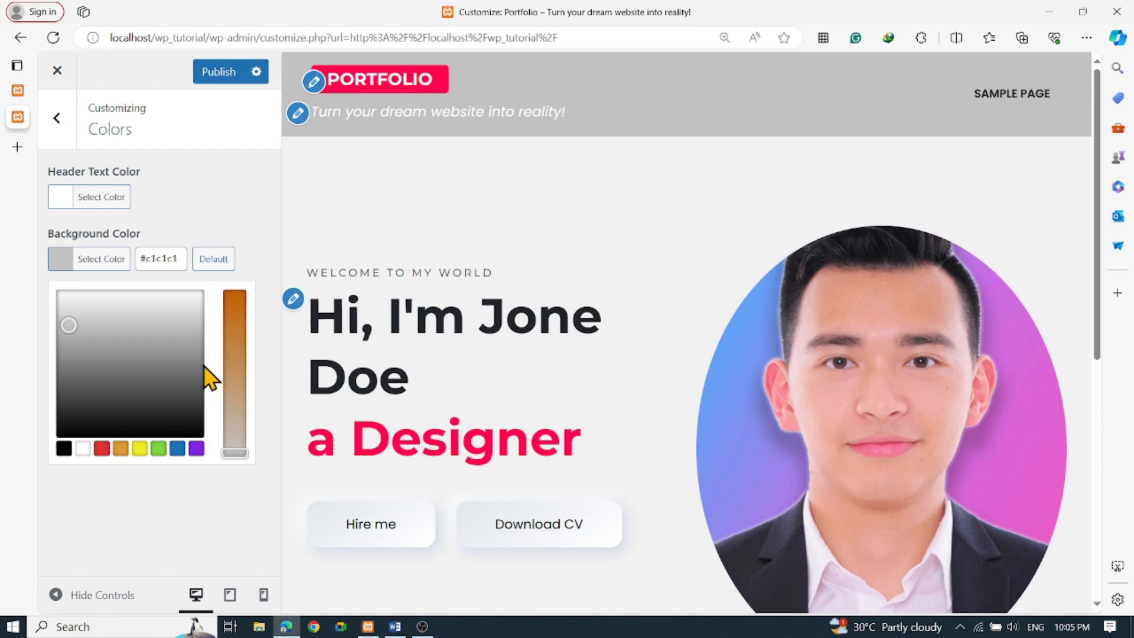
click(178, 449)
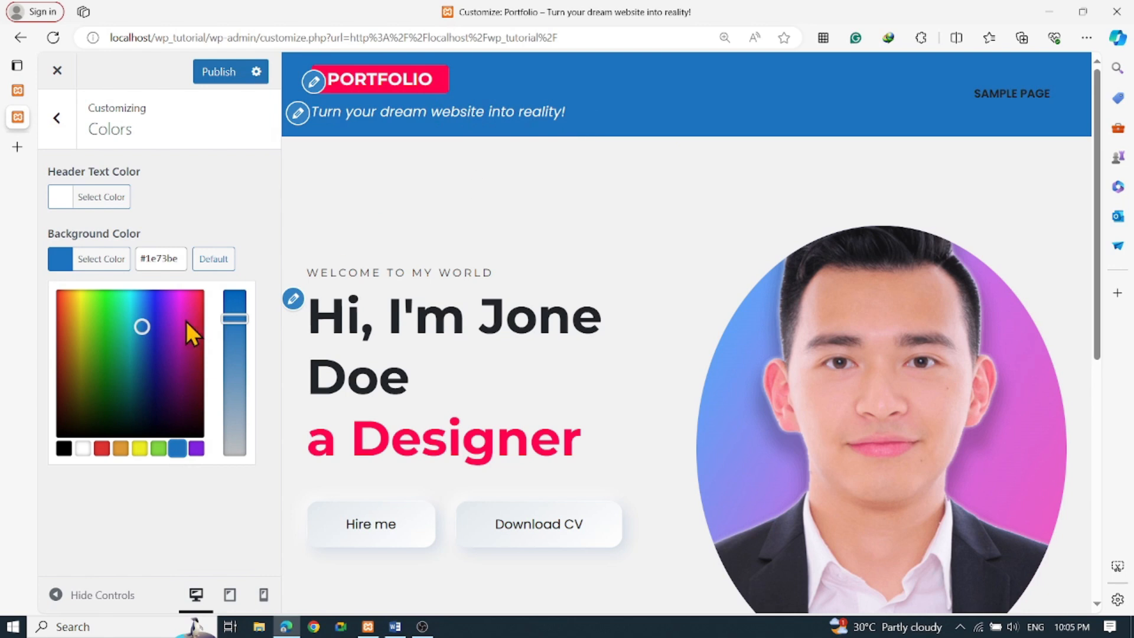
mouse_move(241, 317)
mouse_down()
mouse_move(240, 296)
mouse_move(238, 425)
mouse_move(242, 295)
mouse_up()
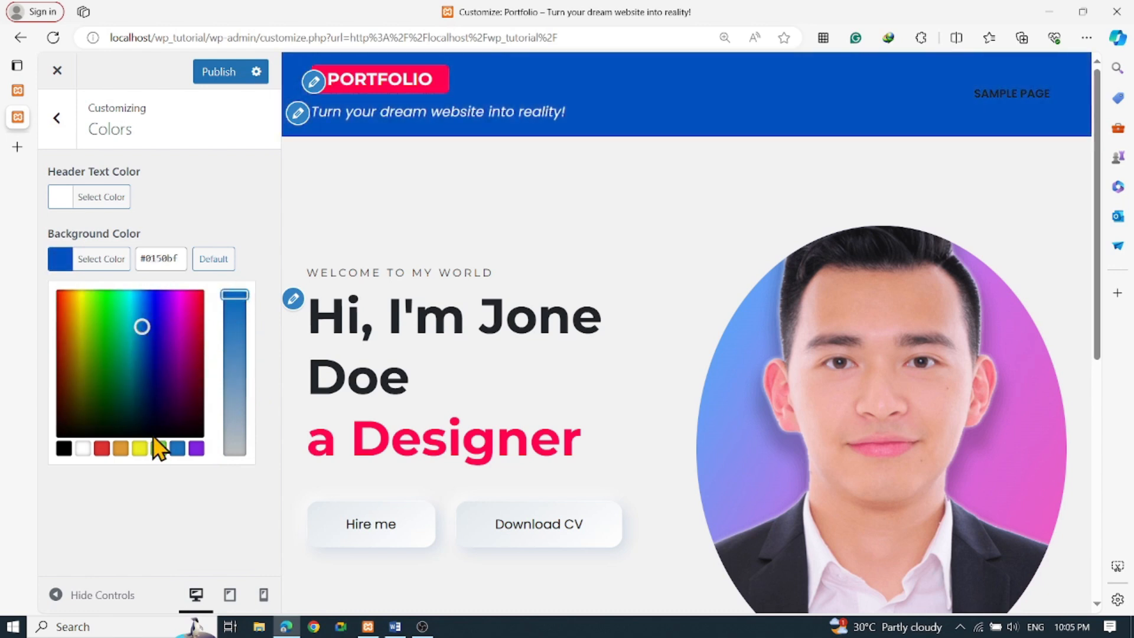
click(121, 528)
click(60, 262)
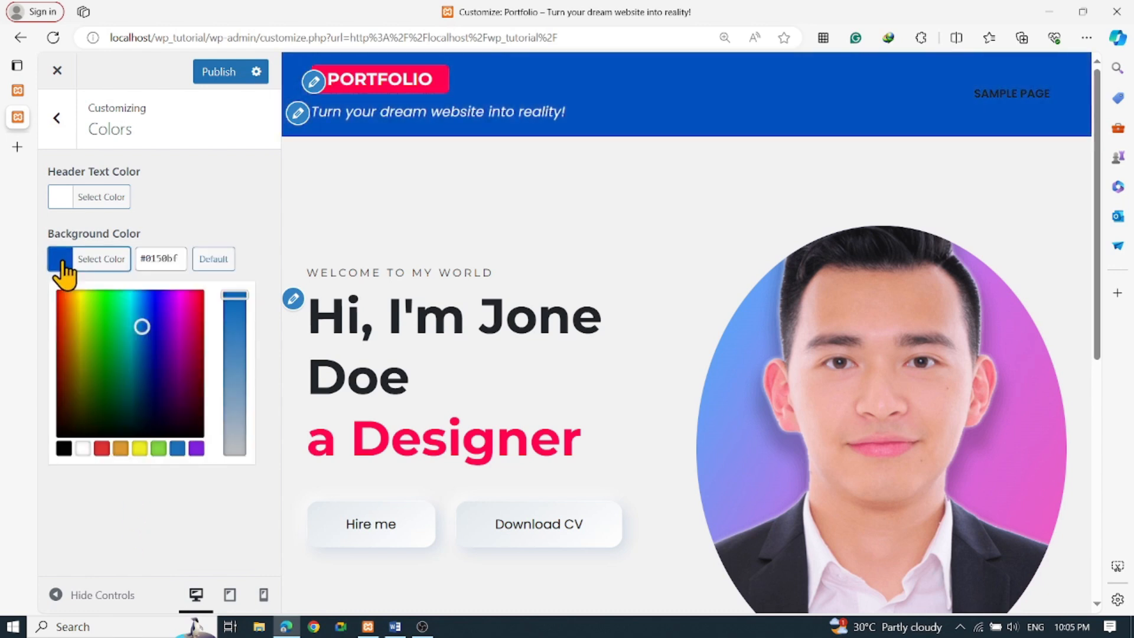
drag(101, 319, 126, 384)
click(82, 448)
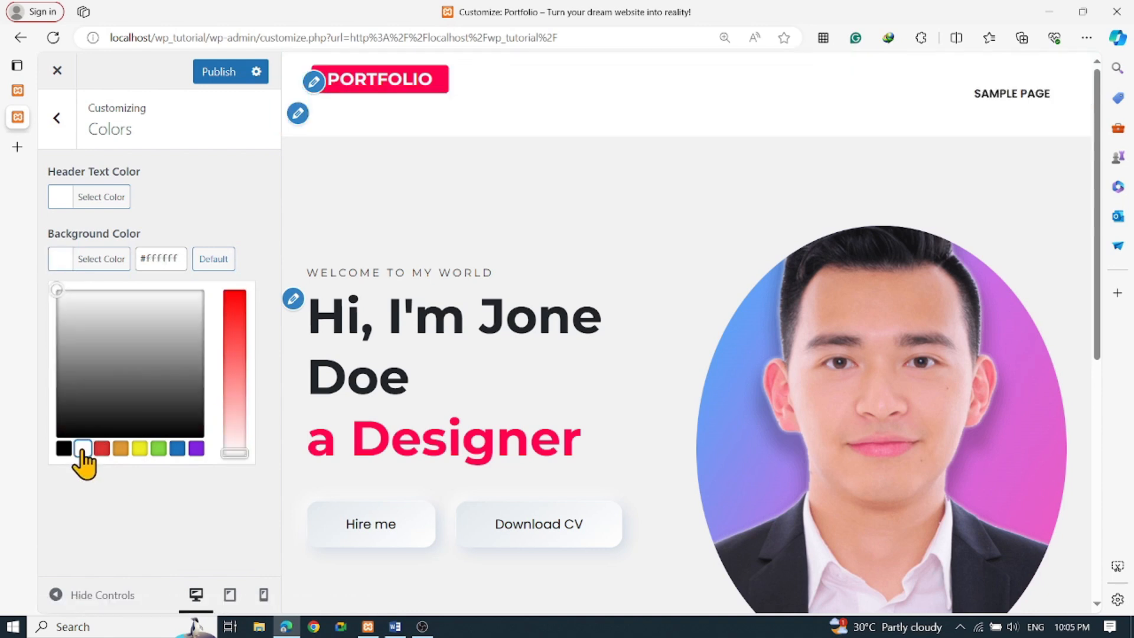
click(252, 193)
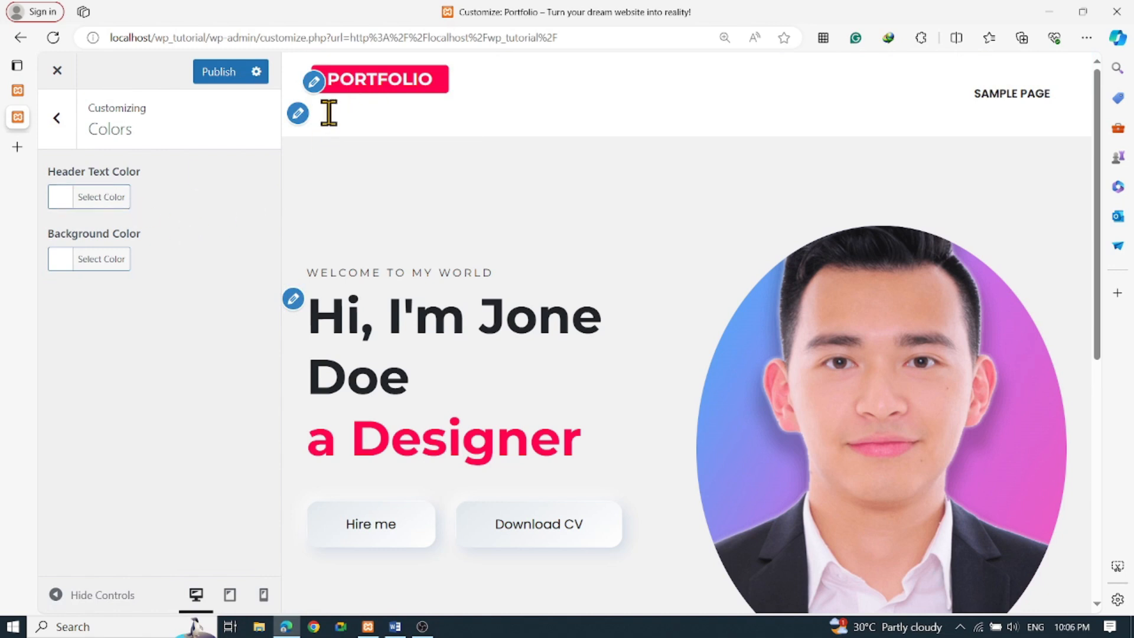
Set the header Background Color to pale blue #7d99c1
click(58, 261)
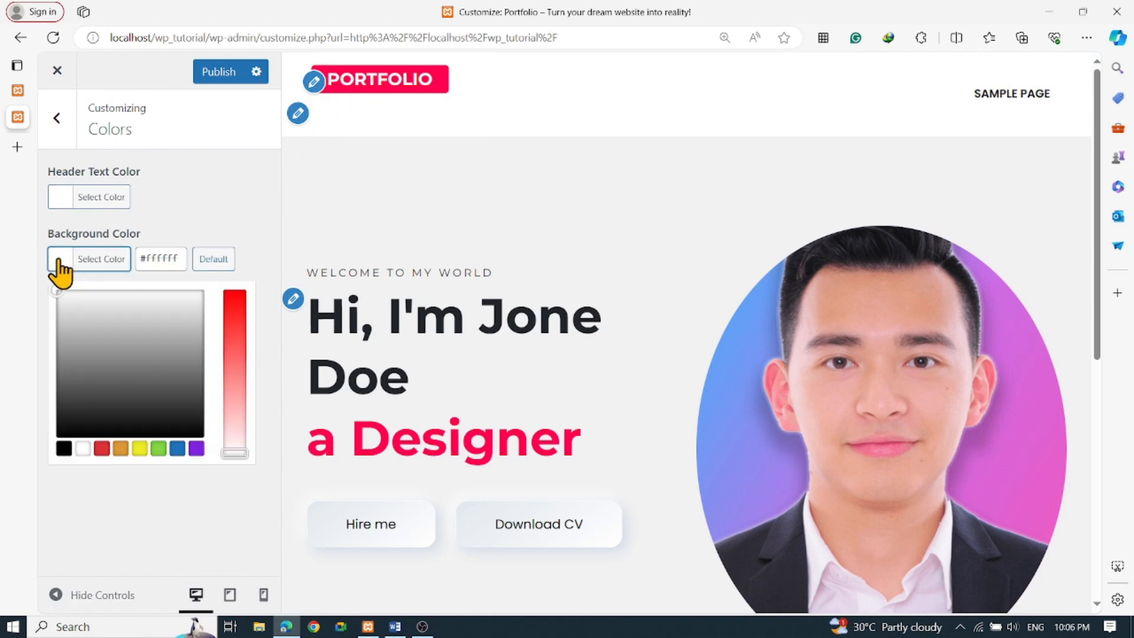
click(76, 321)
mouse_move(91, 319)
mouse_down()
mouse_move(81, 304)
mouse_move(94, 332)
mouse_up()
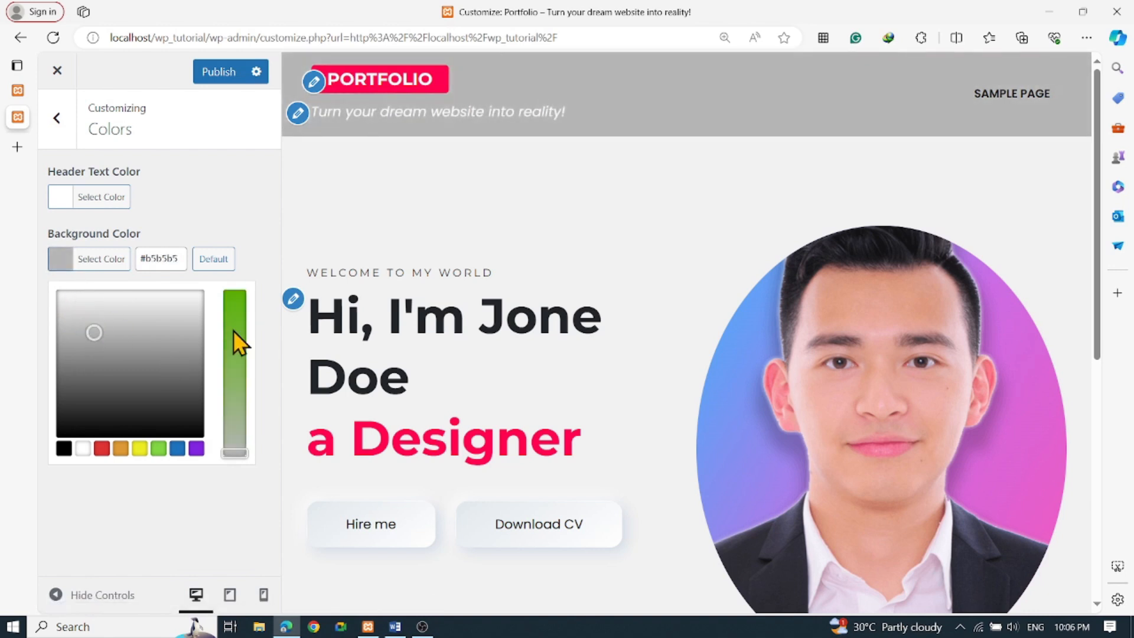
click(178, 449)
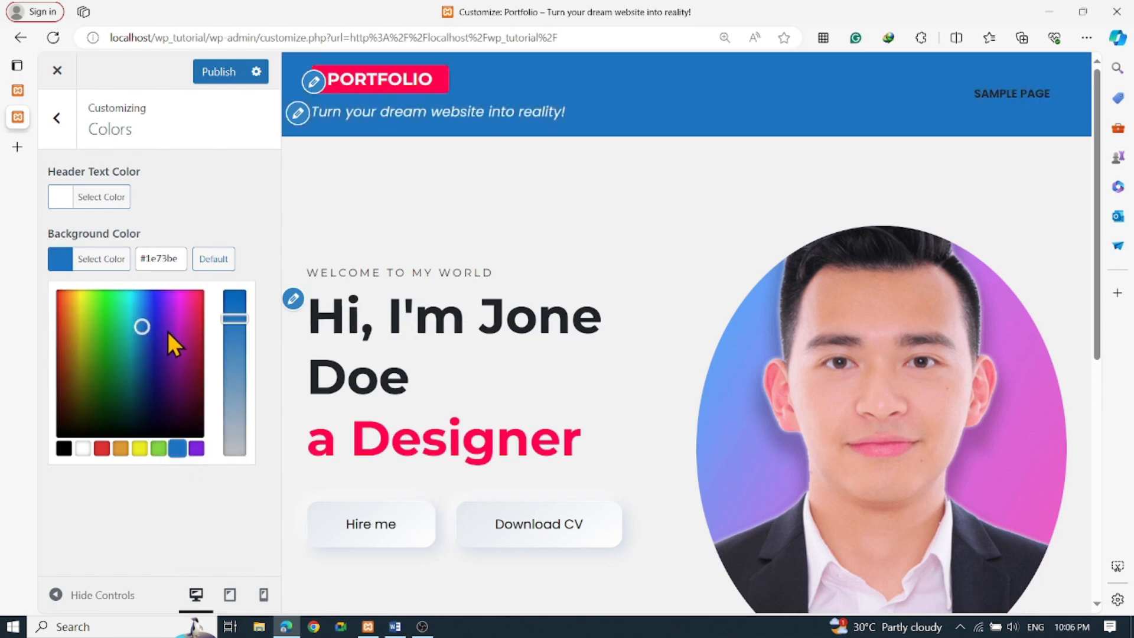
drag(143, 320, 146, 325)
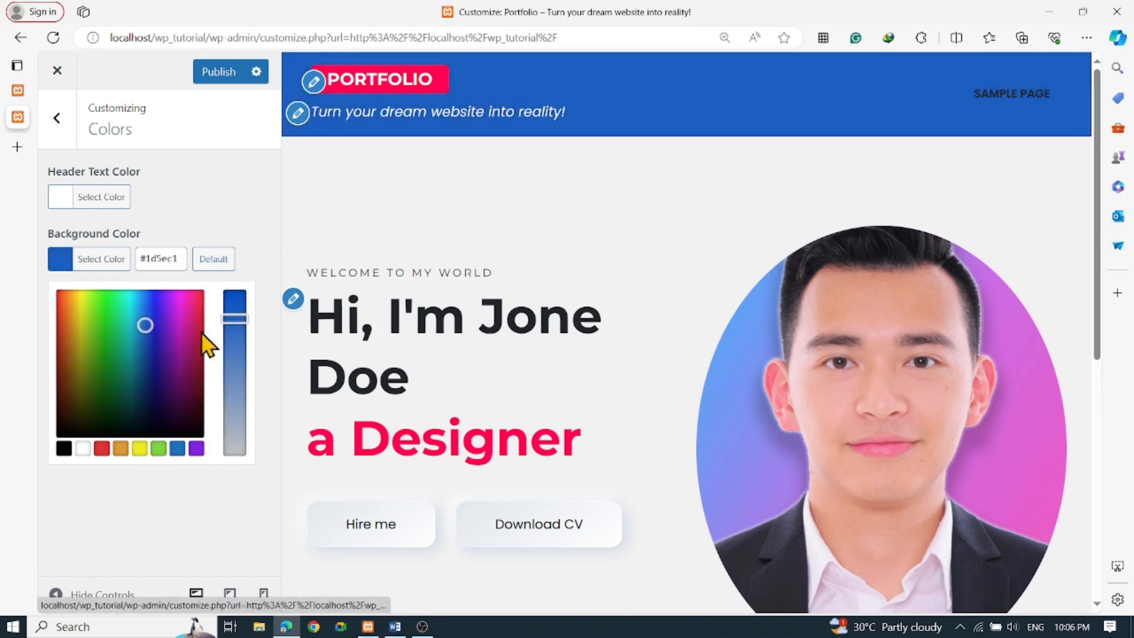
drag(243, 319, 242, 402)
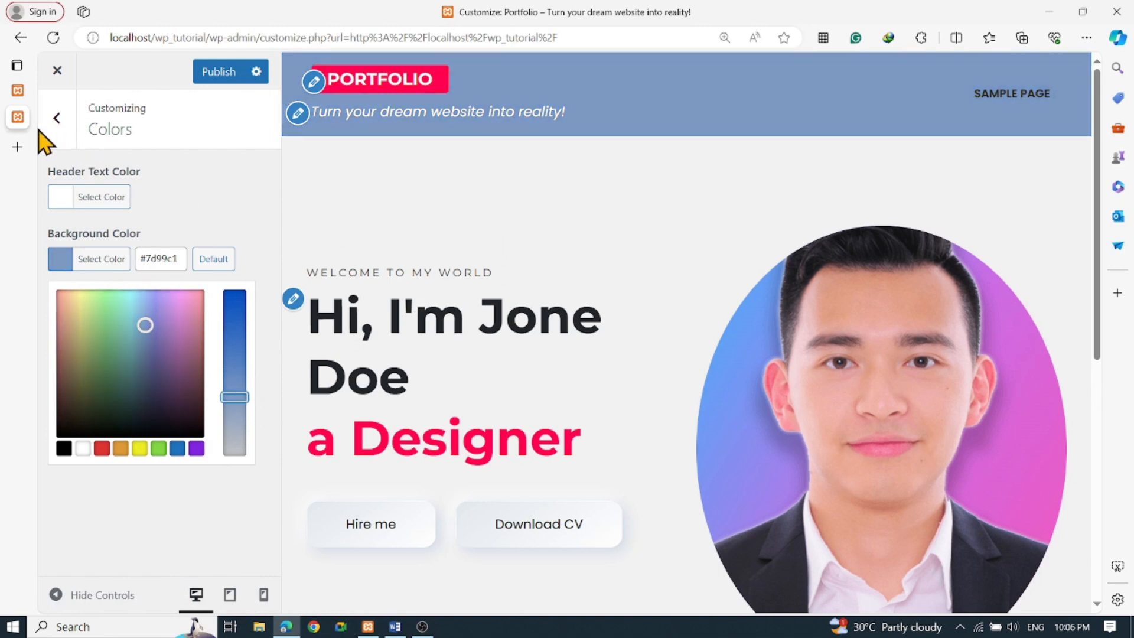
click(57, 118)
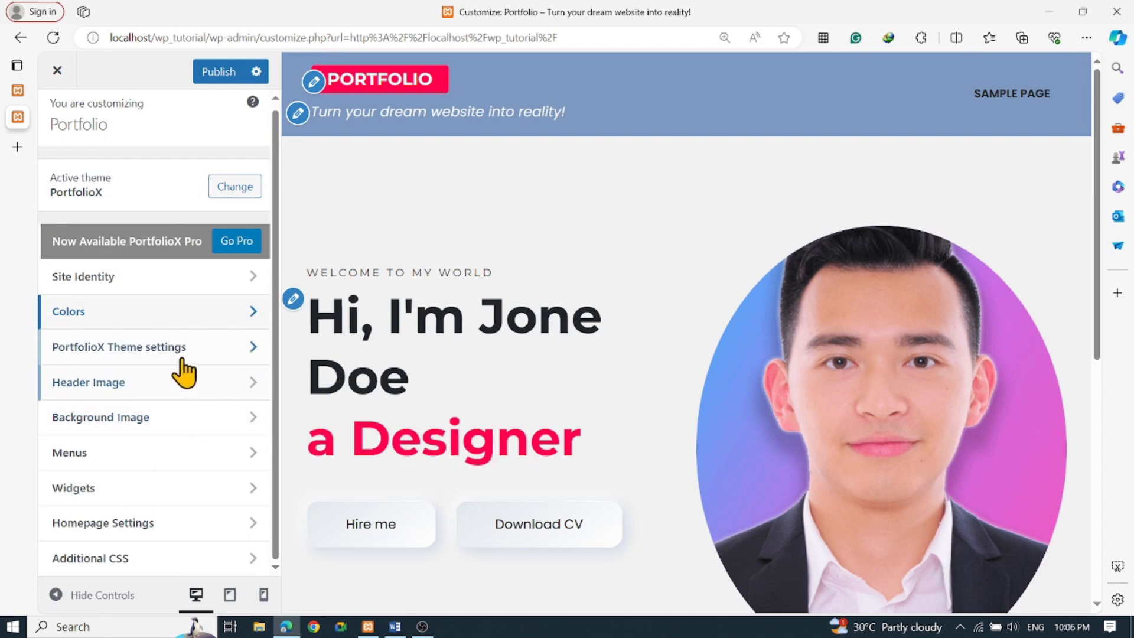
In PortfolioX Header Settings, preview Main Menu Style Two, then revert to Style One
click(111, 354)
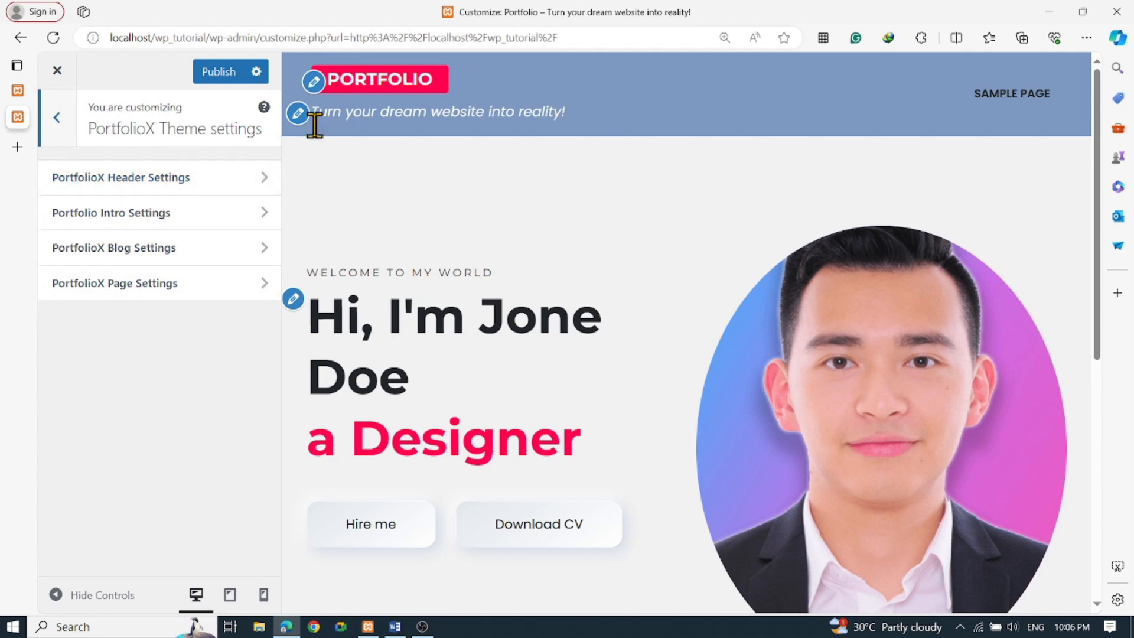
click(200, 184)
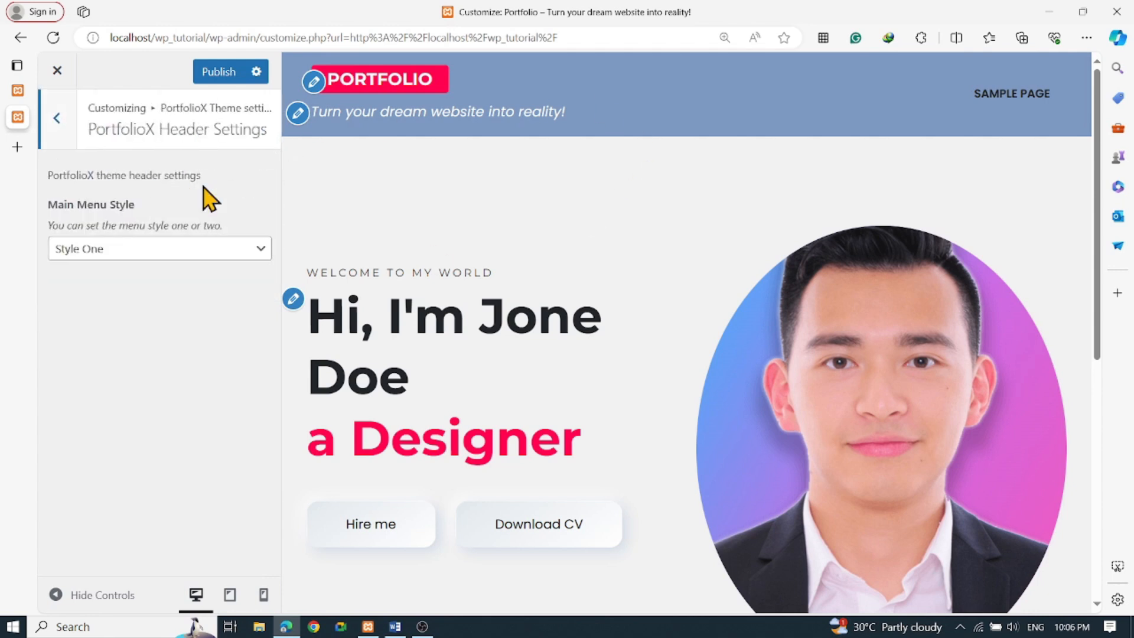
click(150, 254)
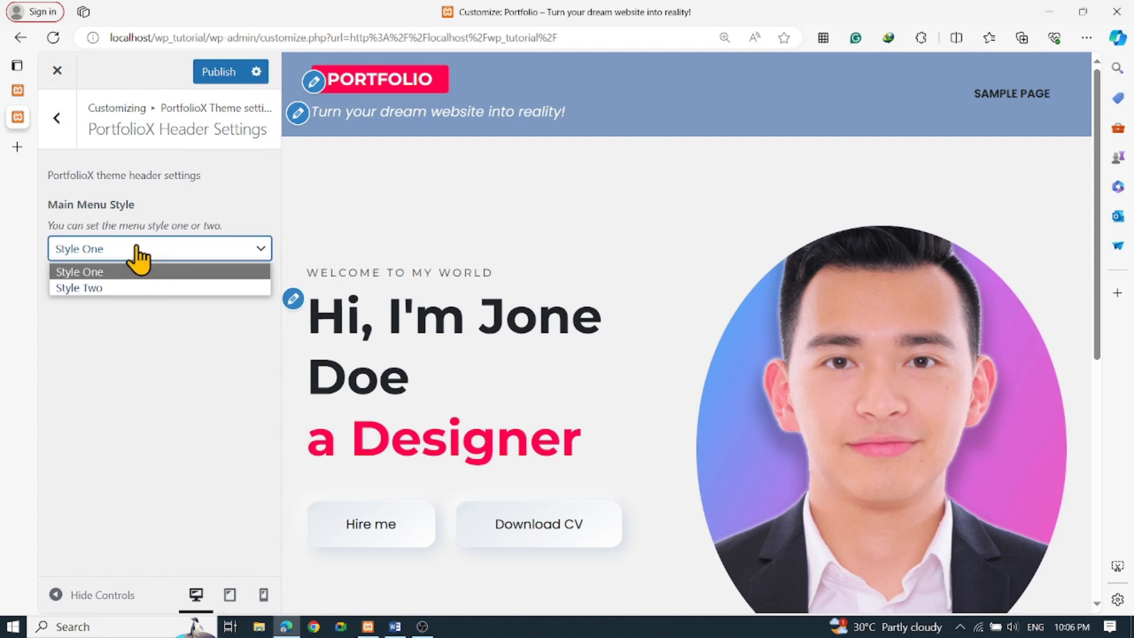
click(83, 288)
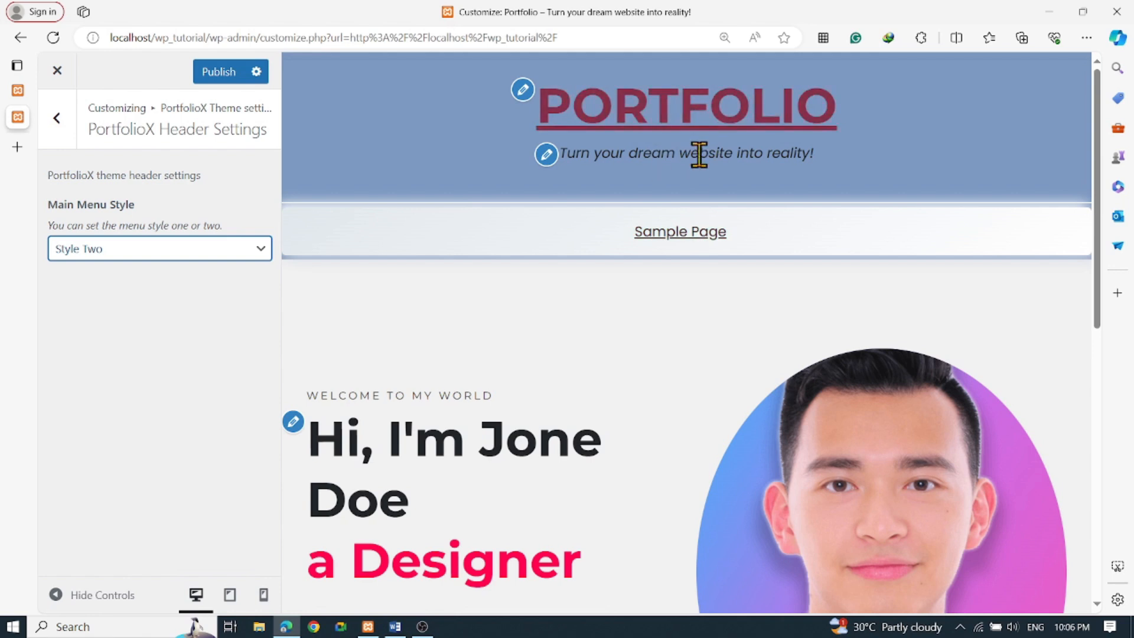
click(122, 251)
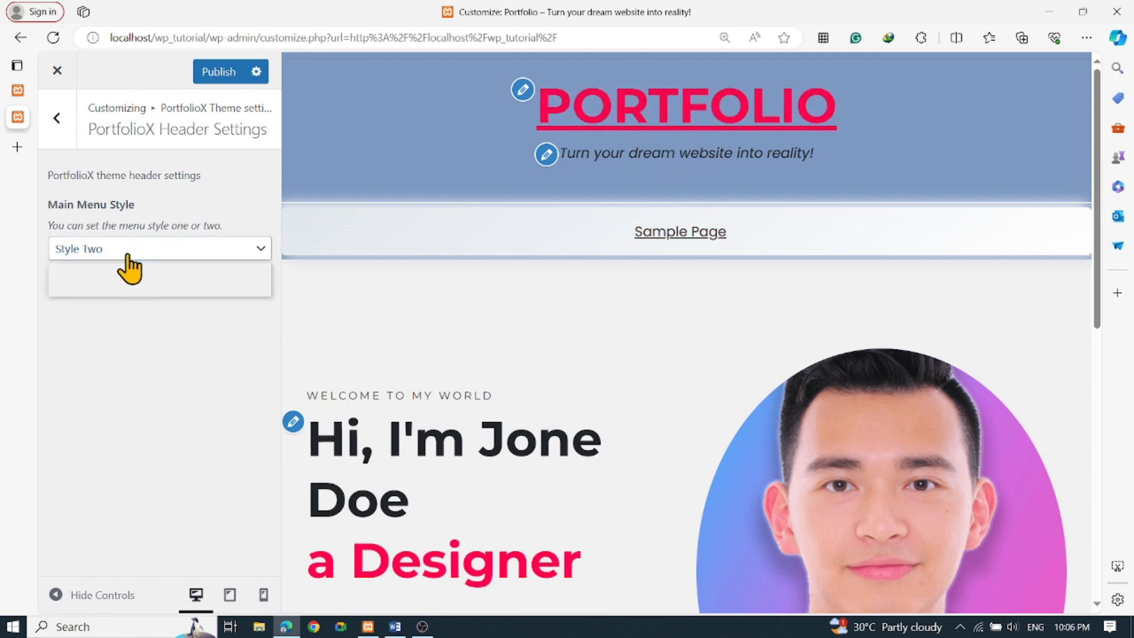
click(121, 270)
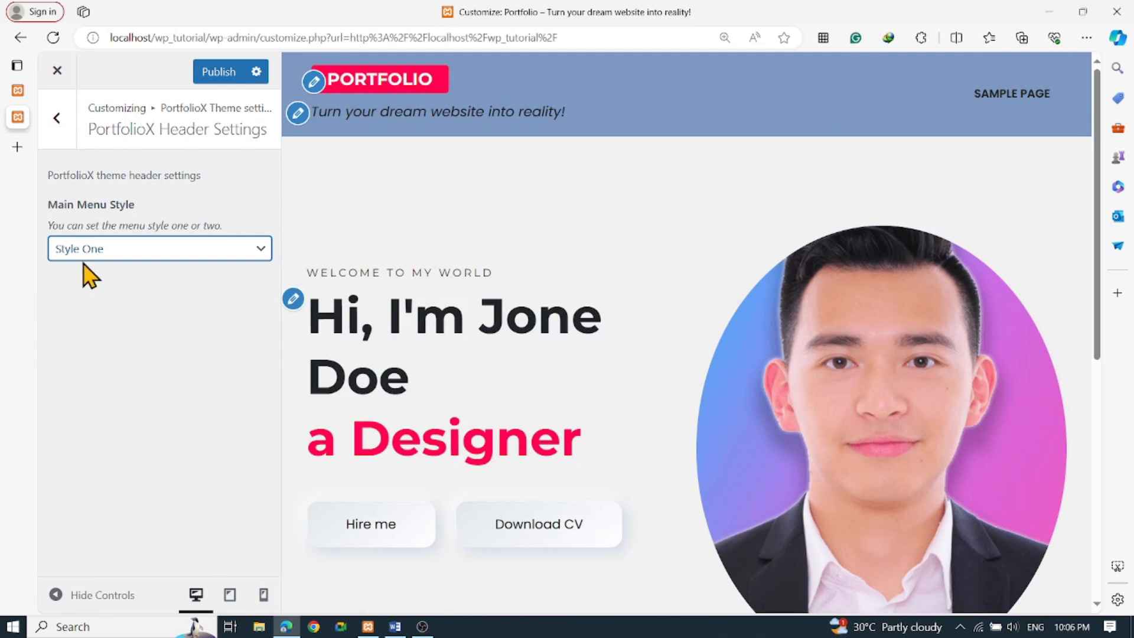
Remove the Portfolio Intro profile image and bring up Select image for a replacement
click(55, 120)
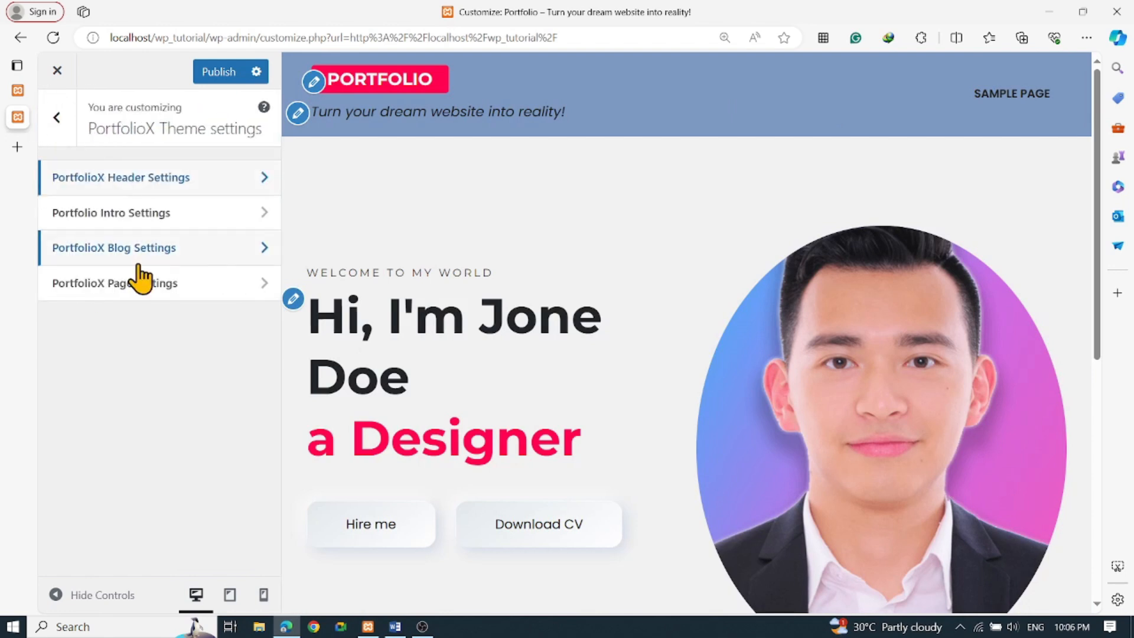
click(140, 220)
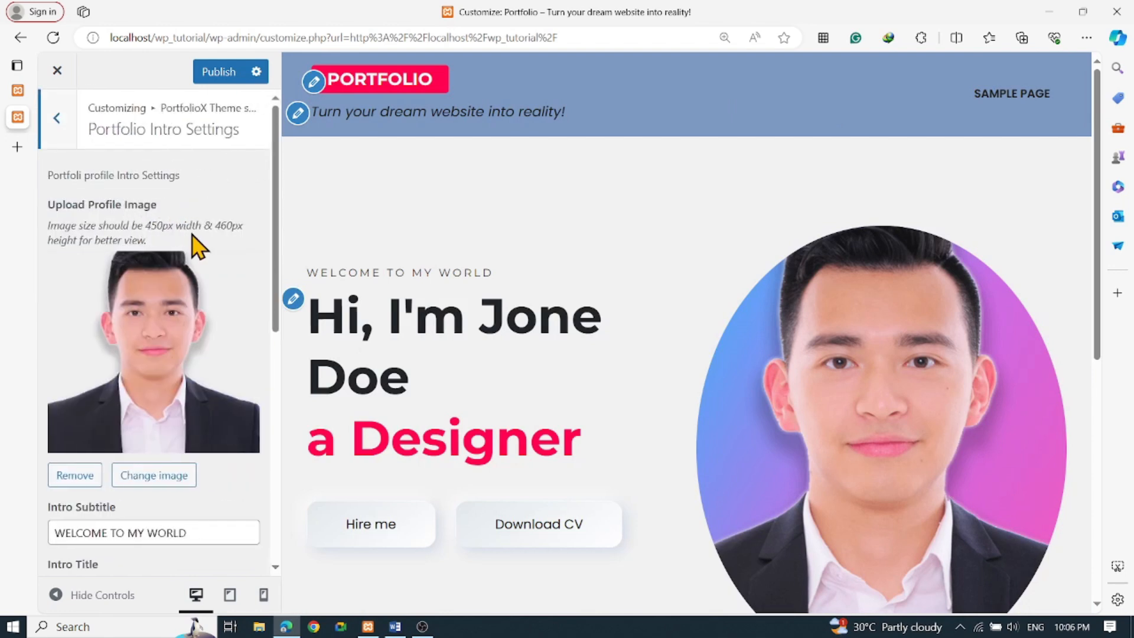
scroll(425, 304, down, 5)
scroll(443, 329, up, 5)
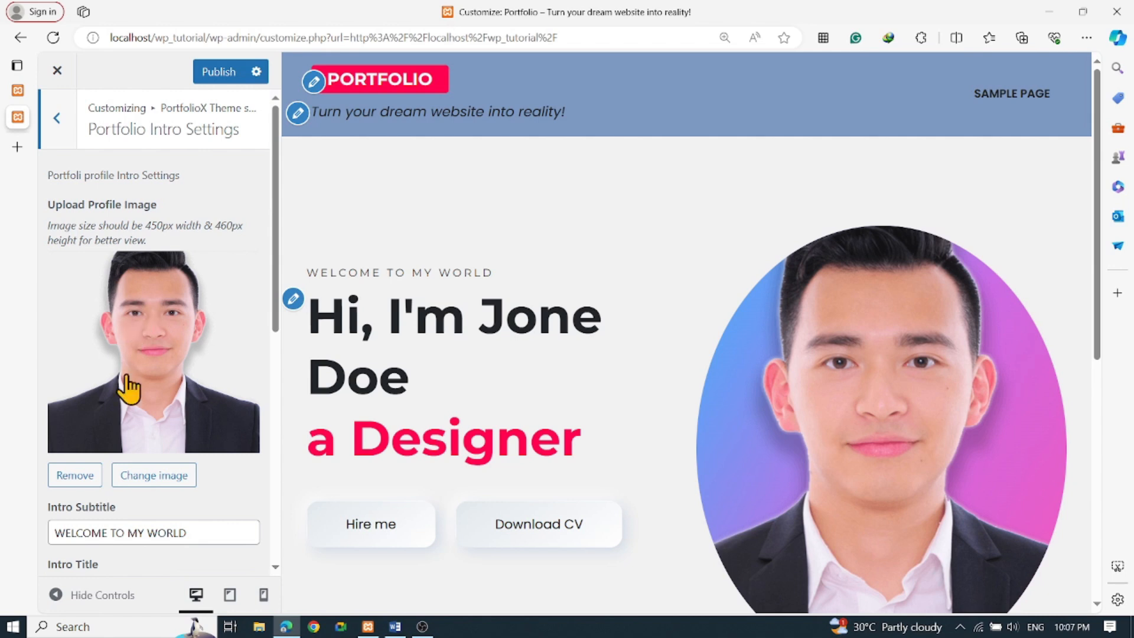
click(75, 476)
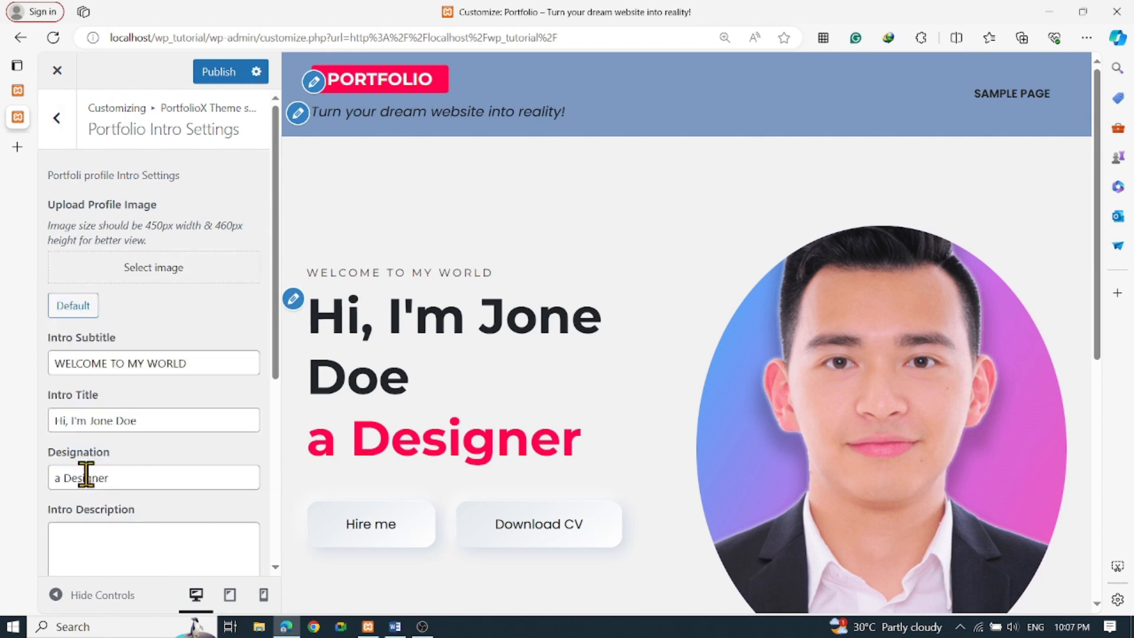
click(156, 274)
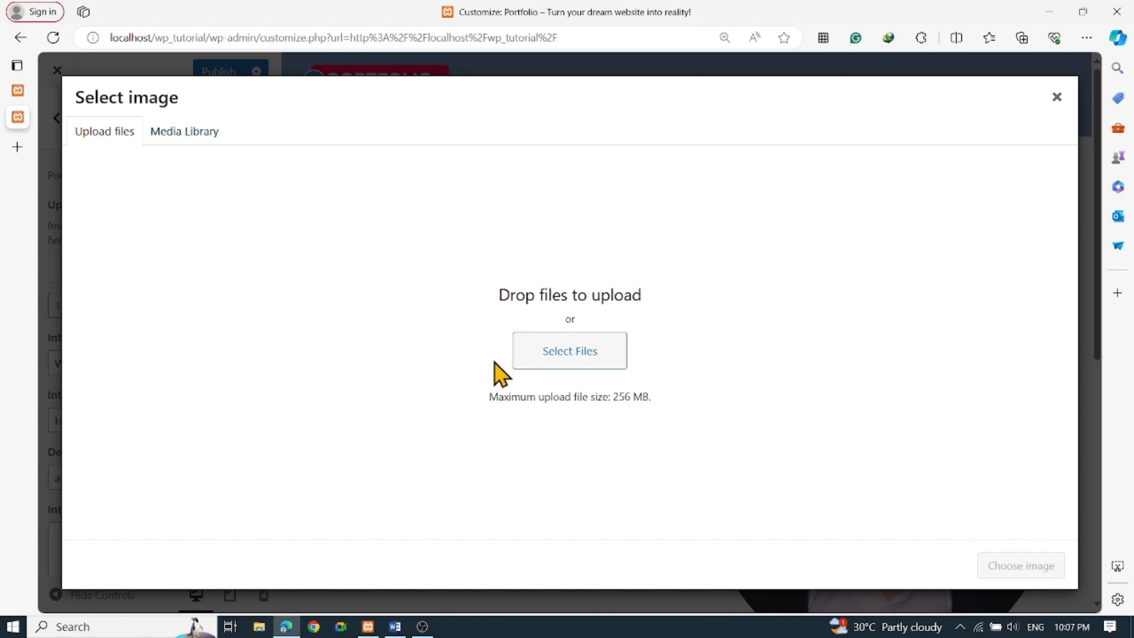
Choose Sample-2x2-ID-Image.jpg from the Media Library as profile image, alt text '2x2 picture'
click(555, 353)
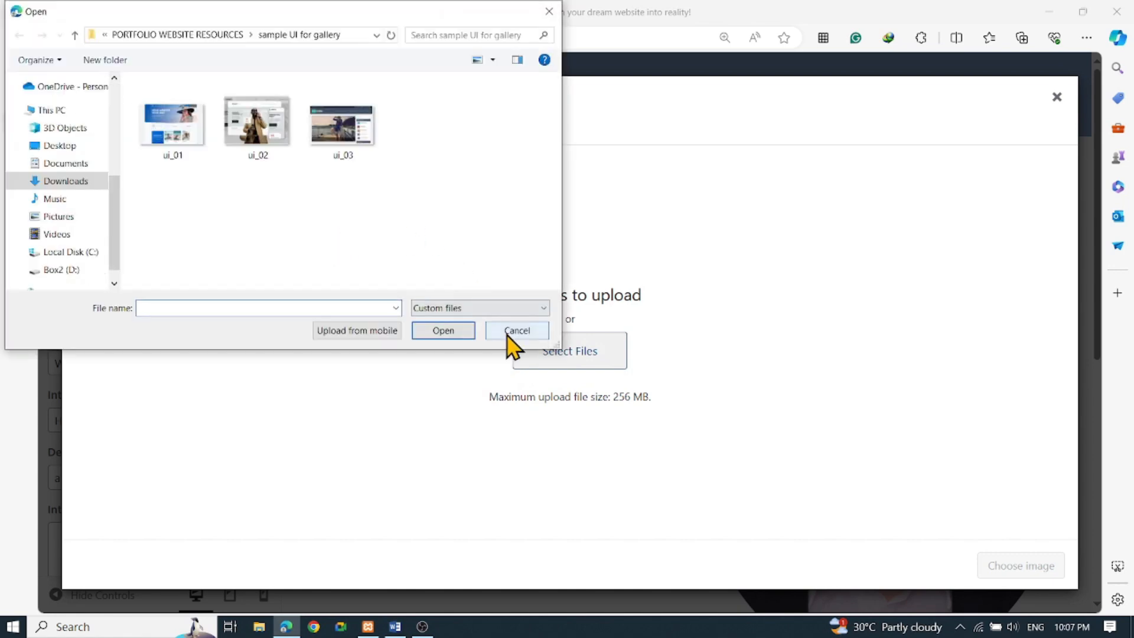
click(514, 330)
click(183, 136)
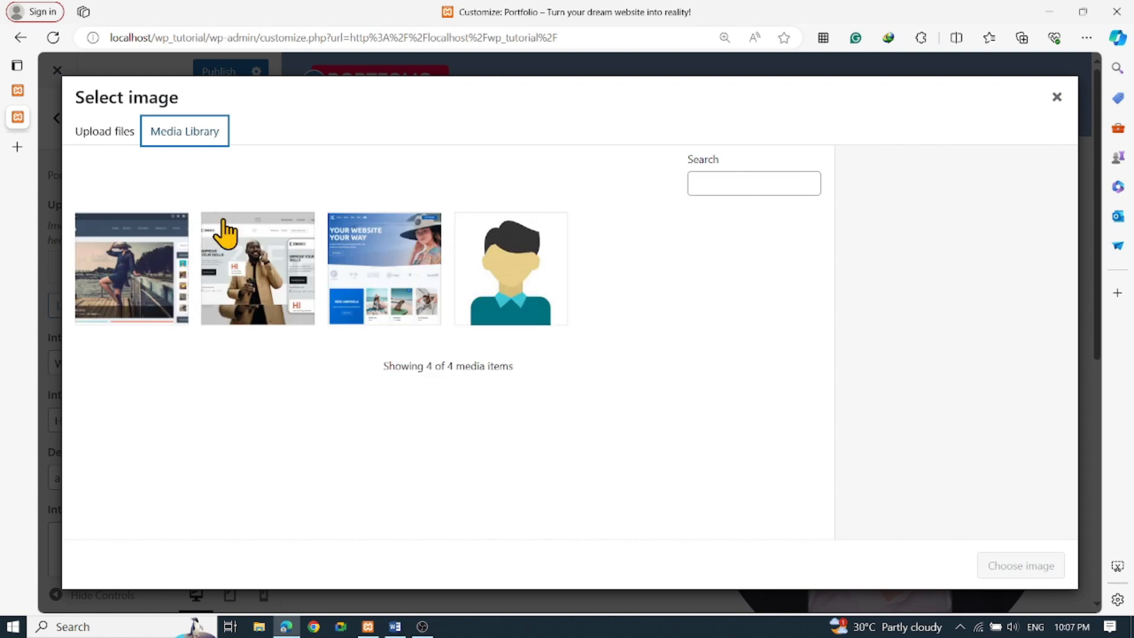
click(513, 290)
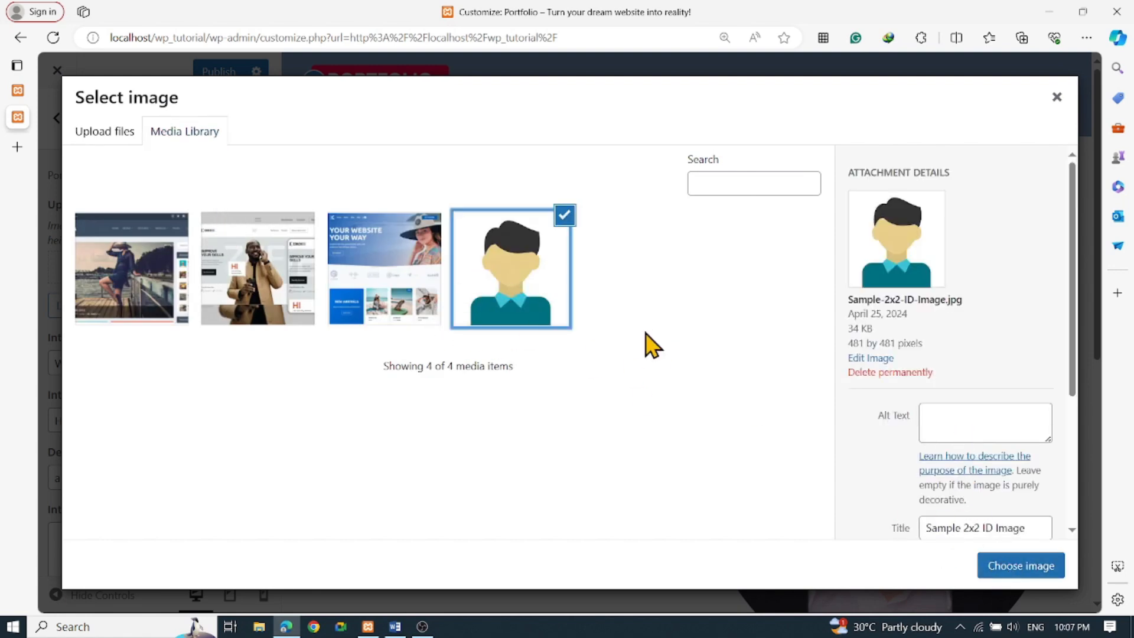
click(964, 423)
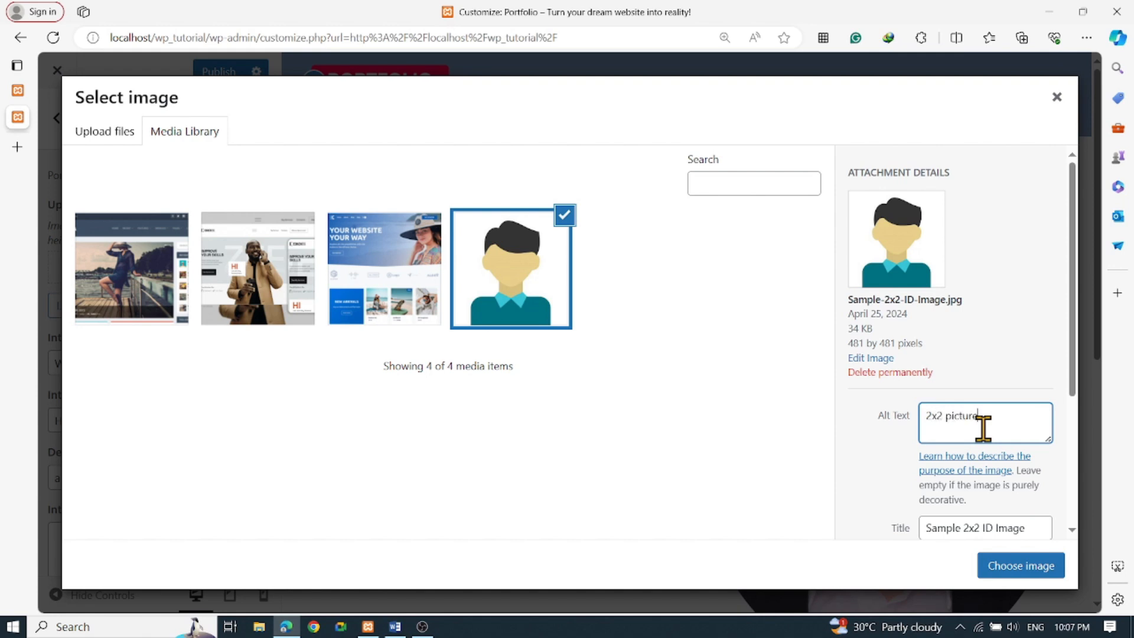
click(985, 564)
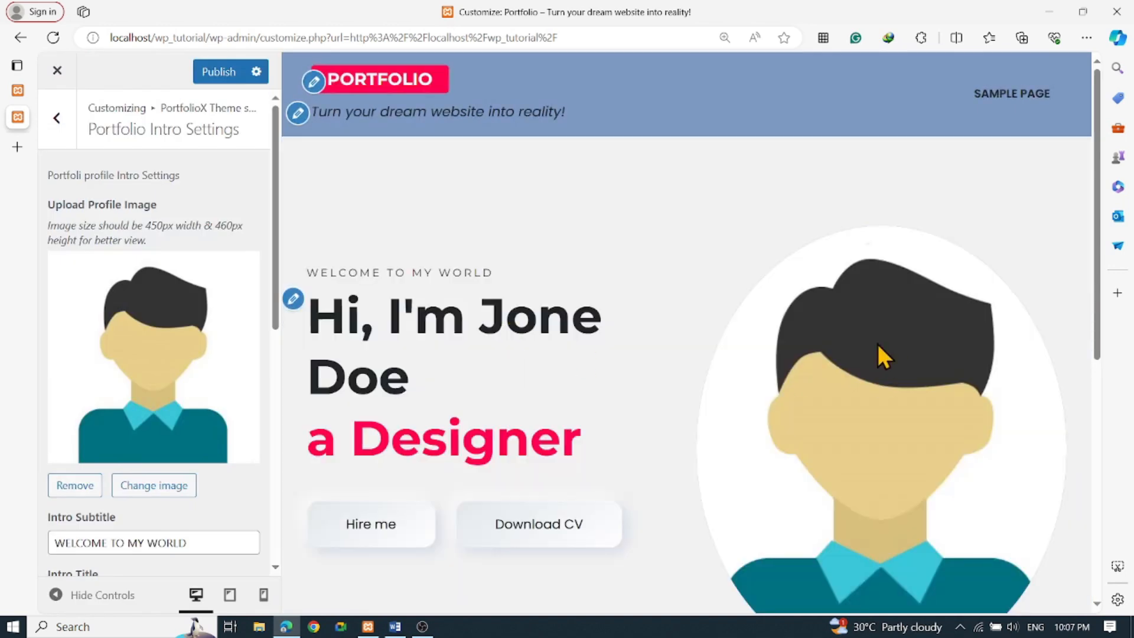
In the Intro Title field, replace the name after 'Hi, I'm' with a new name, fixing a typo
scroll(877, 345, down, 3)
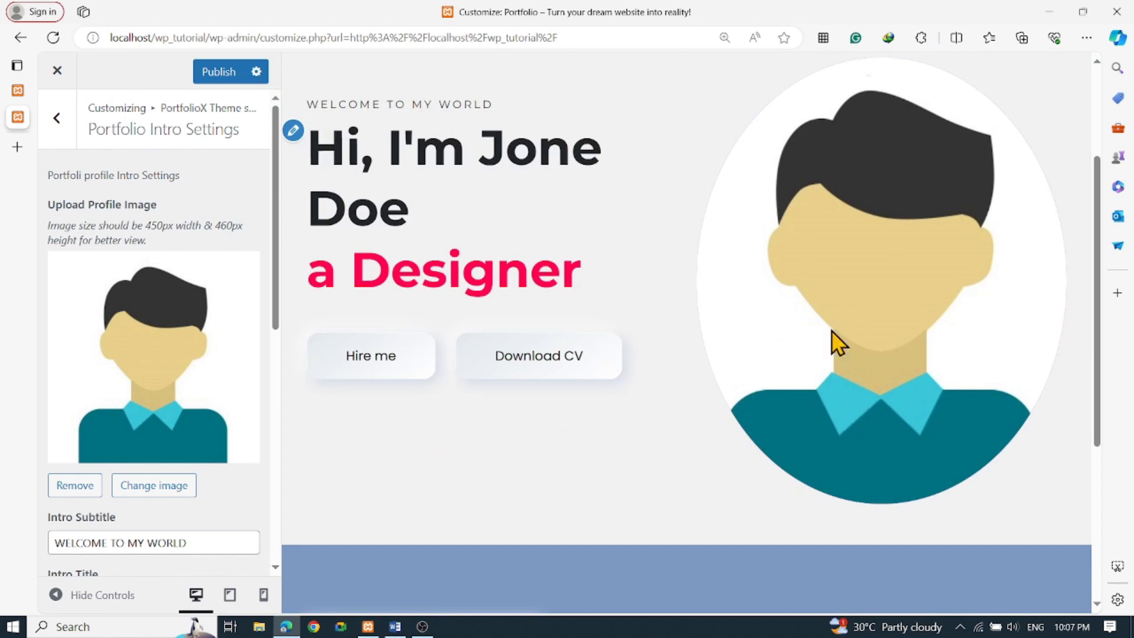
scroll(839, 337, up, 3)
scroll(183, 366, down, 4)
click(196, 323)
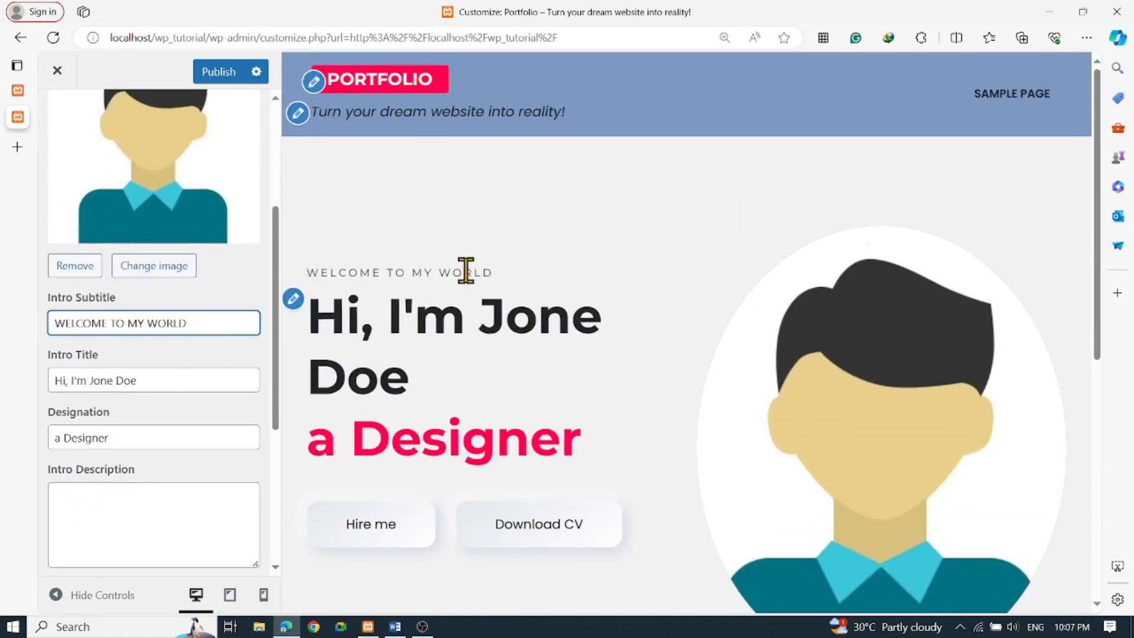
click(193, 385)
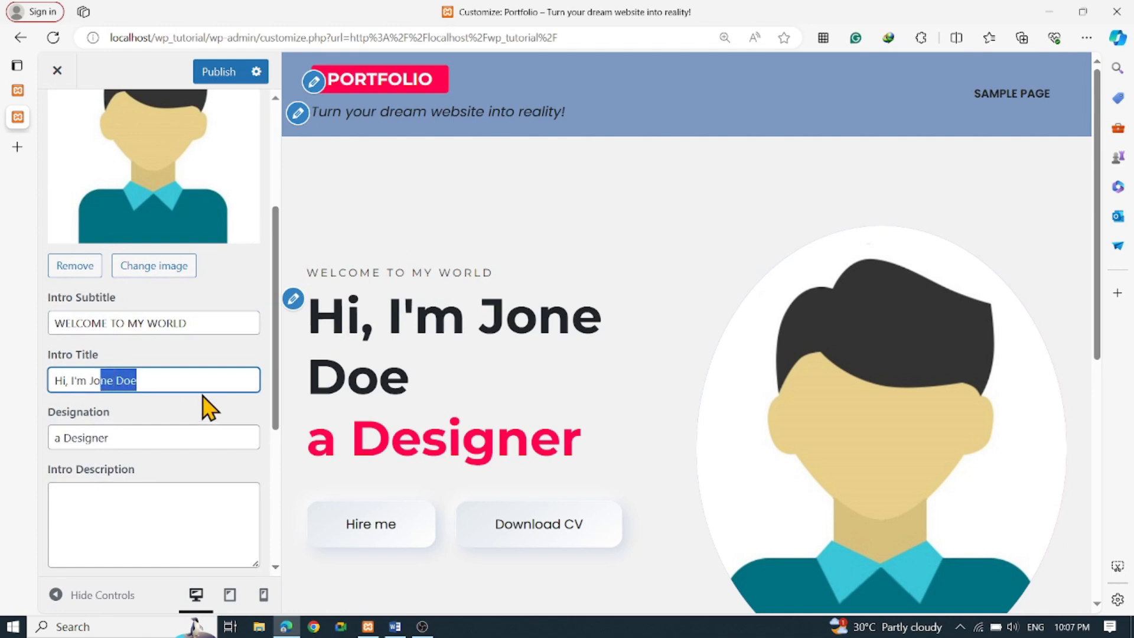
text(Ju)
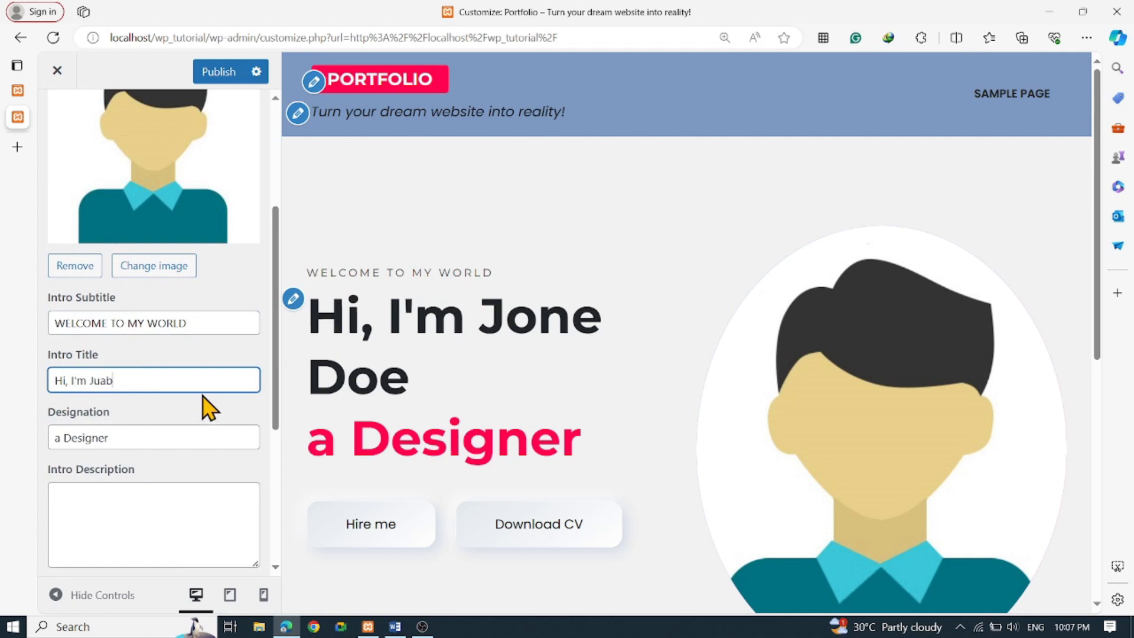
text(ab)
key(BackSpace)
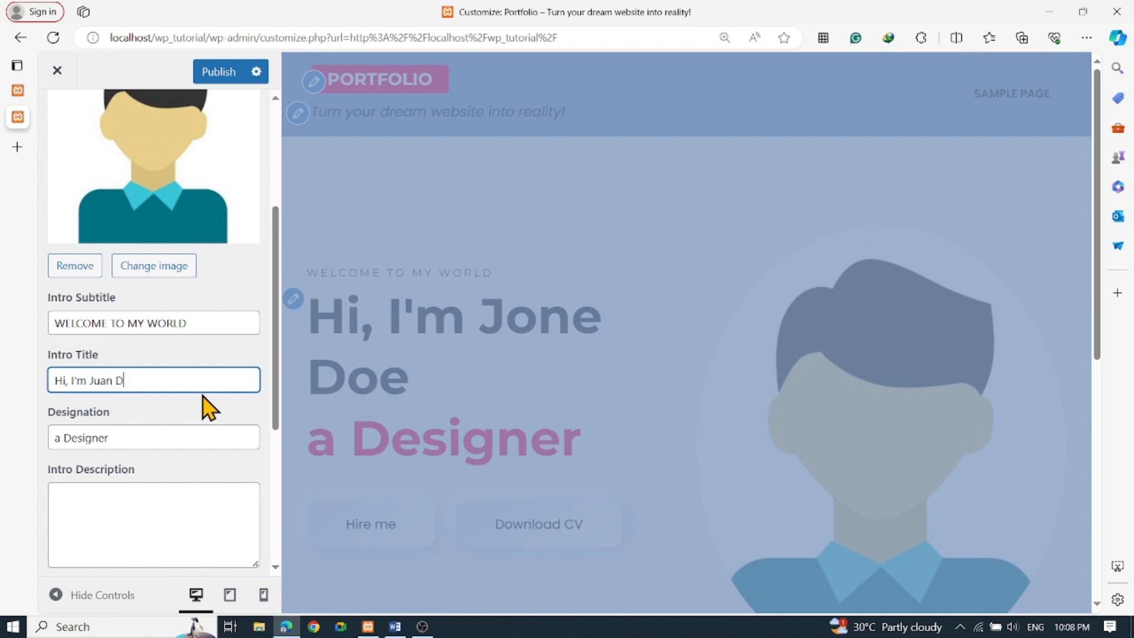
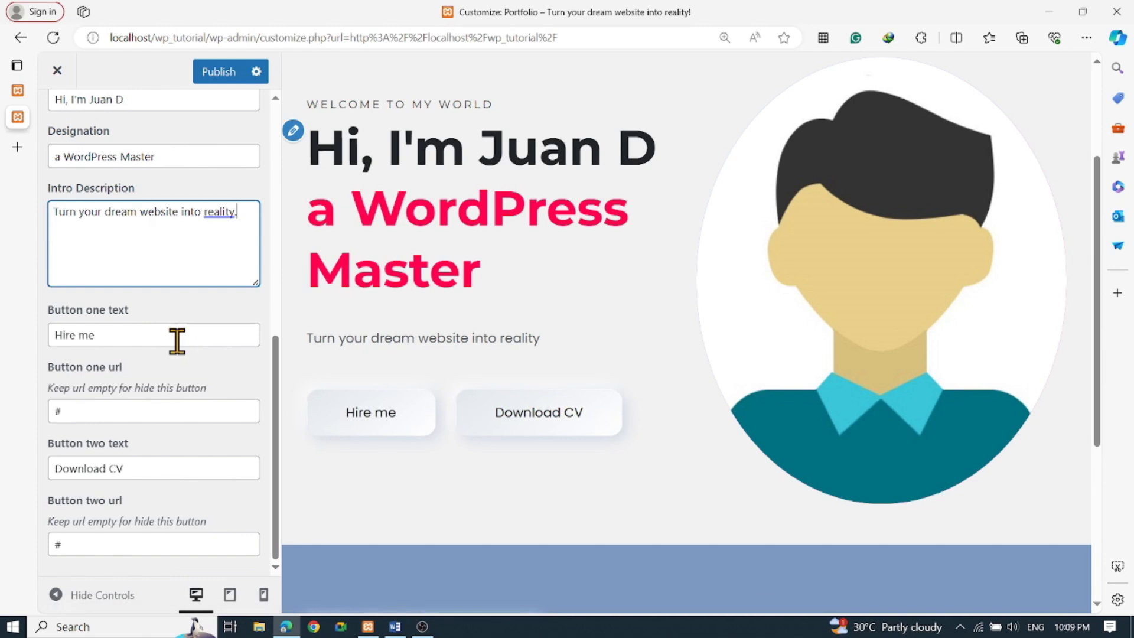
Retype the first button's label as 'KNo', select its link value, then move to the second button's label
drag(166, 339, 3, 316)
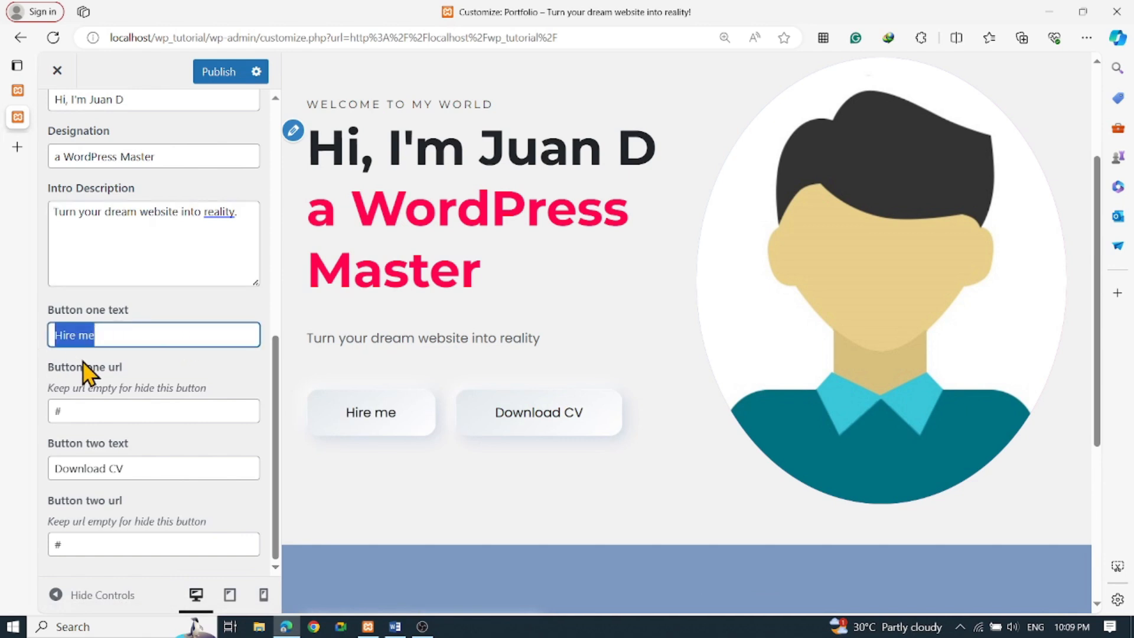
text(KNo)
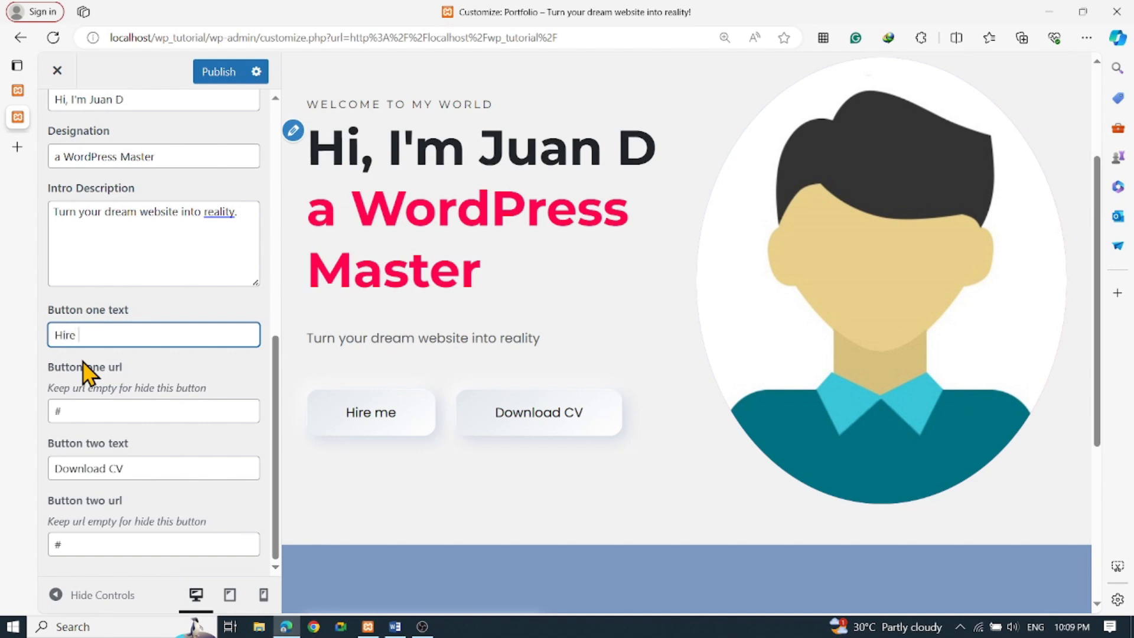
double_click(69, 408)
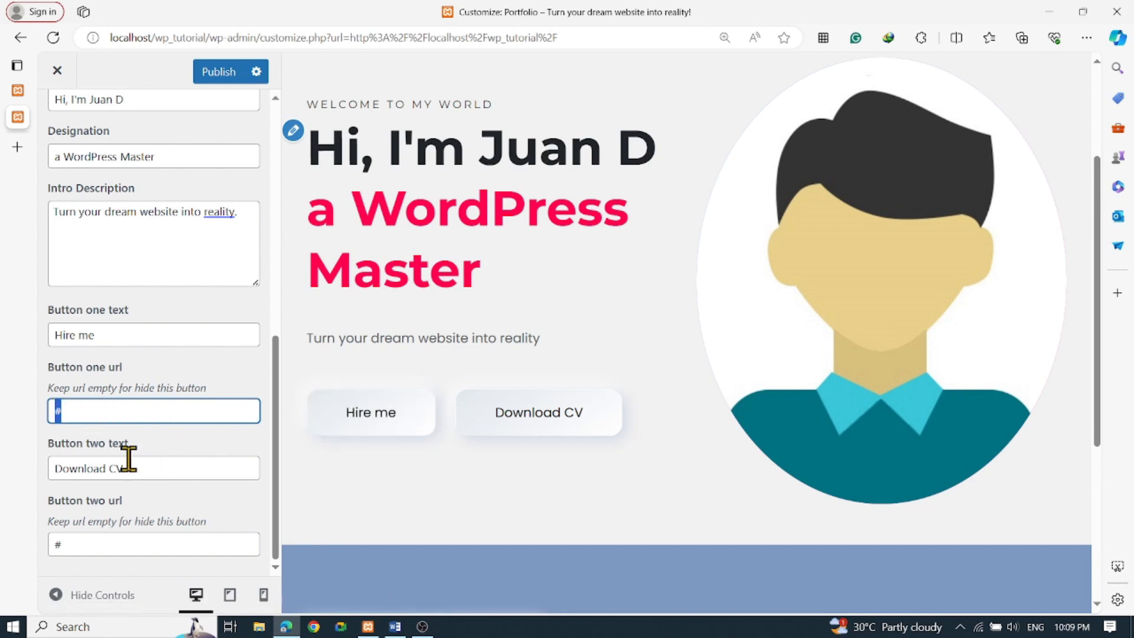
key(Tab)
key(Tab)
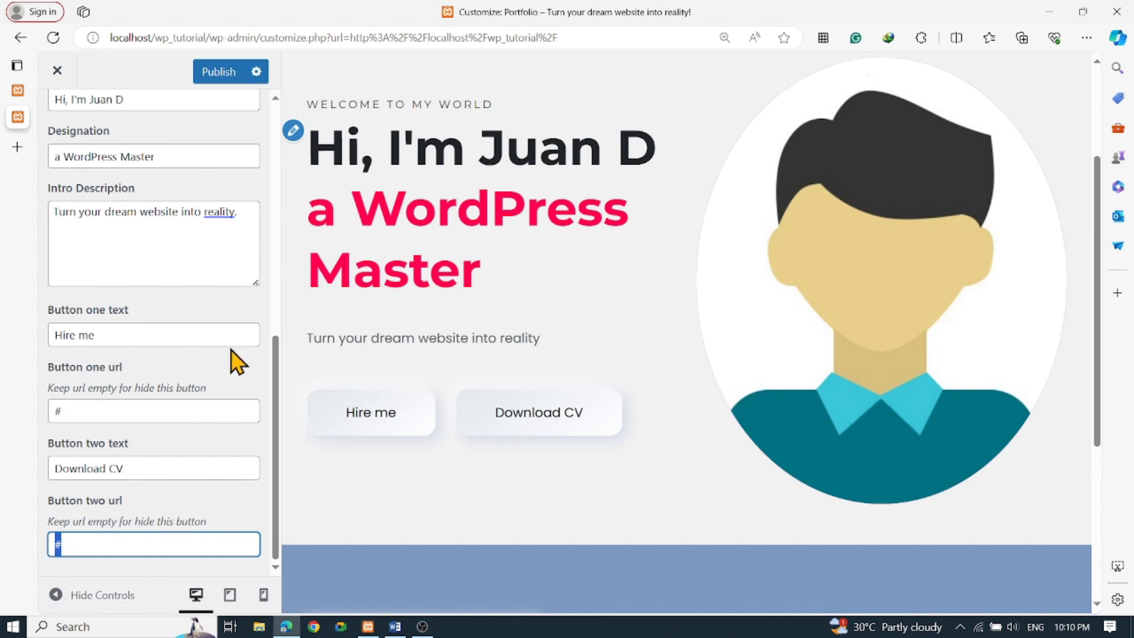
scroll(219, 342, up, 5)
scroll(210, 325, up, 4)
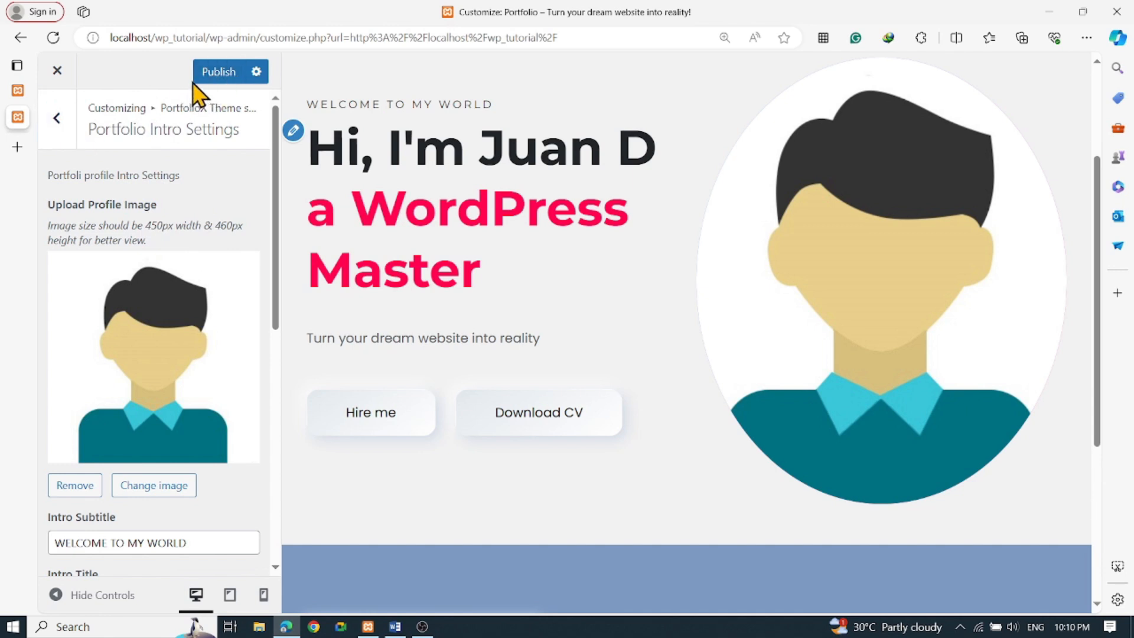
Check Blog Settings' container type, keeping Standard Container, then glance at Page Settings
click(57, 126)
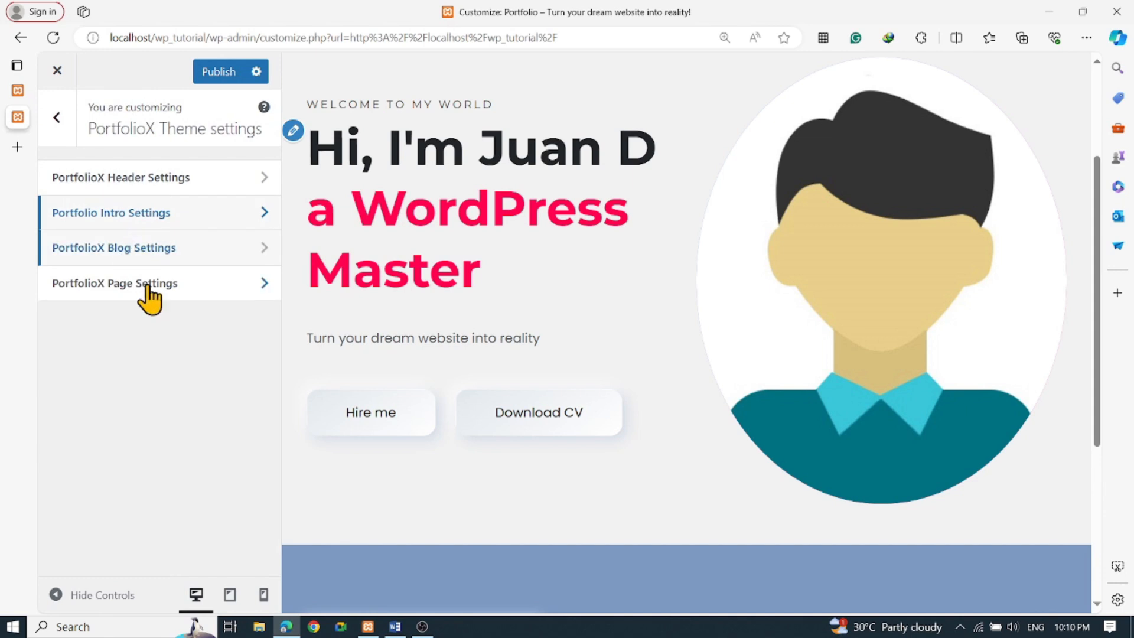
click(152, 249)
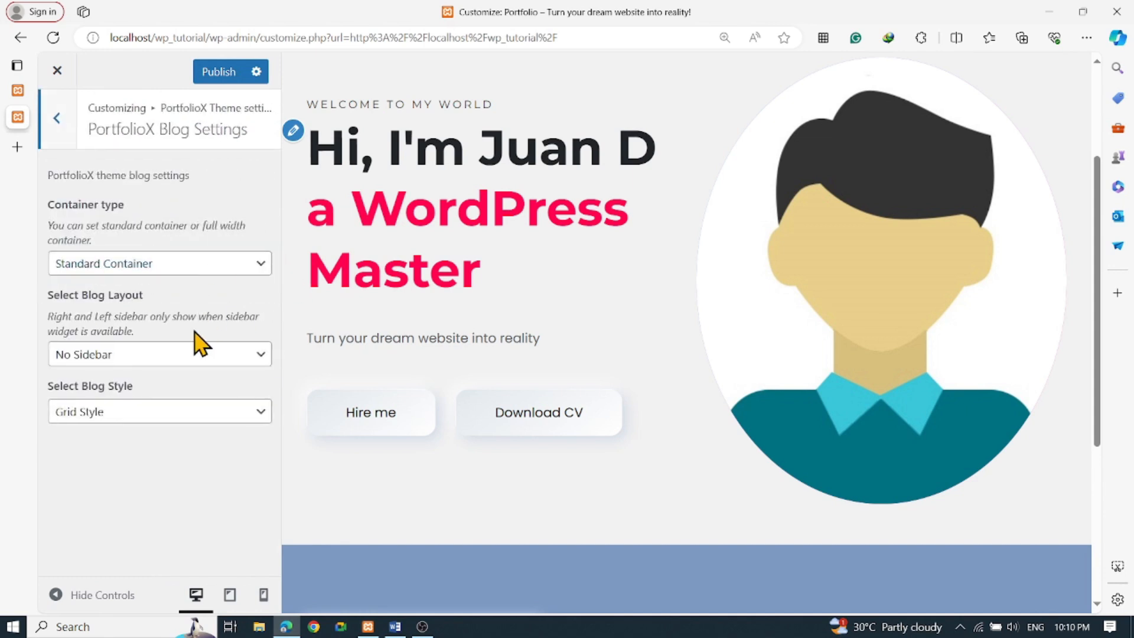
click(201, 269)
click(201, 269)
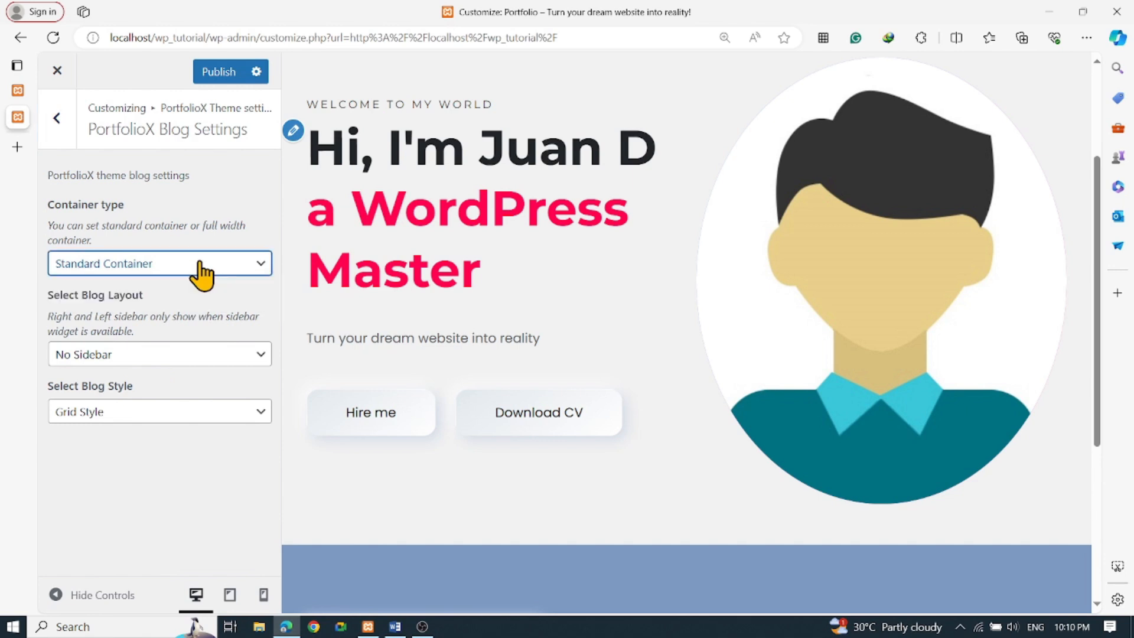
click(57, 118)
click(155, 285)
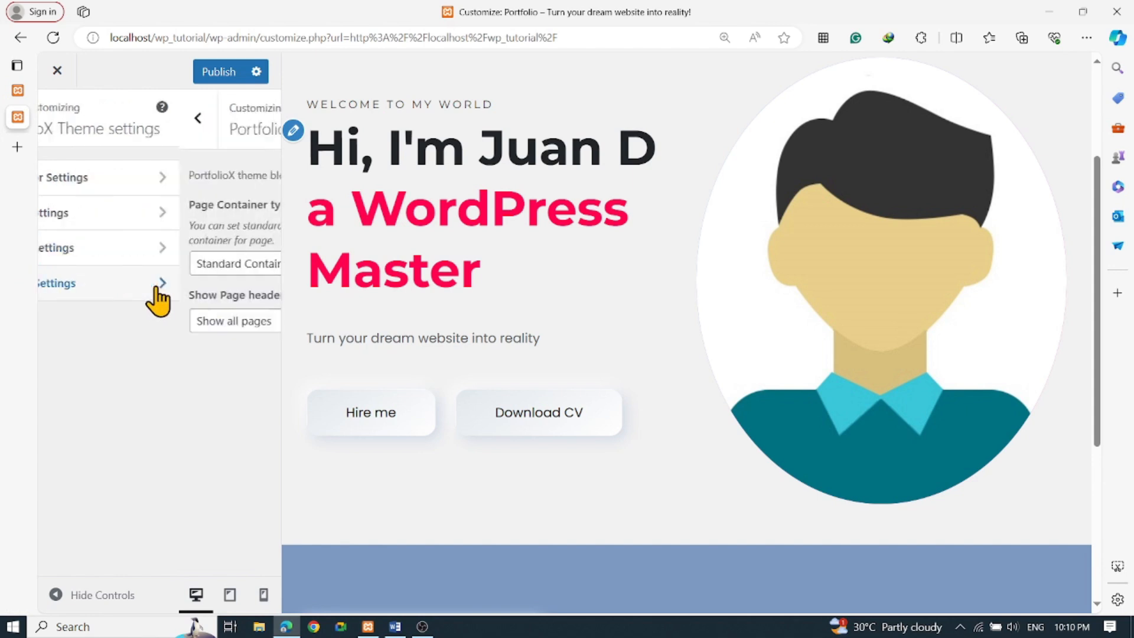
click(56, 117)
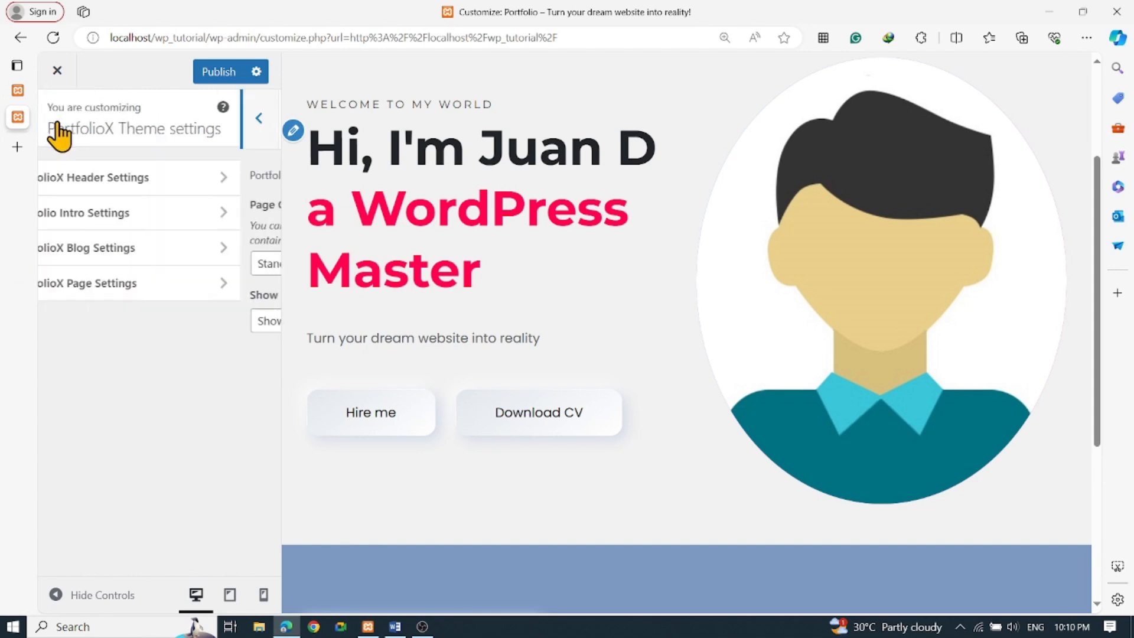
click(57, 118)
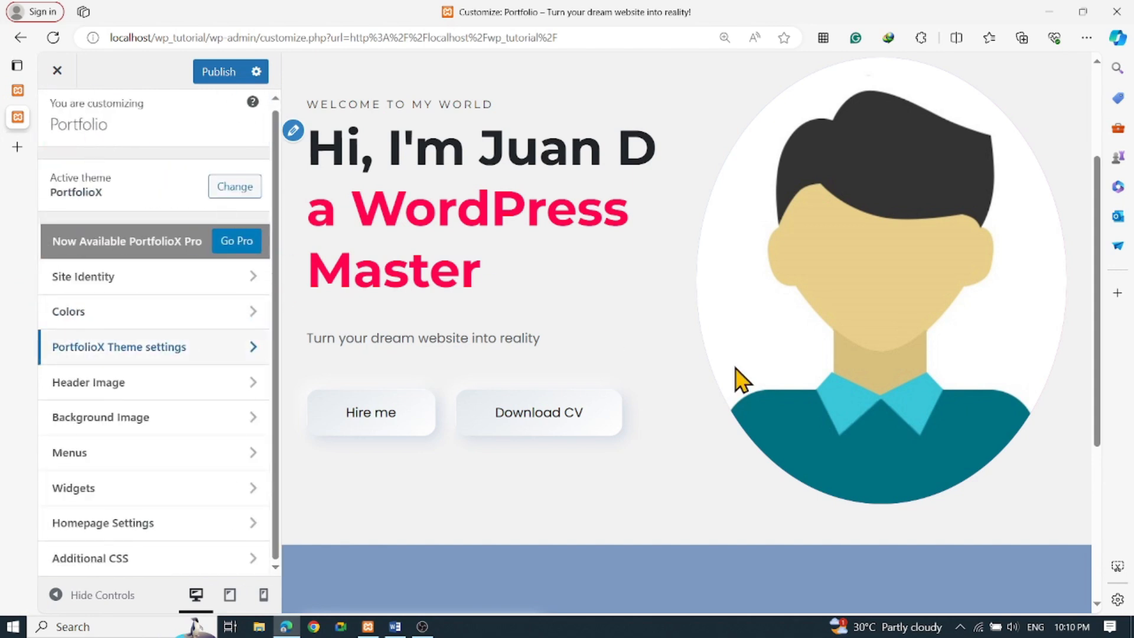
scroll(732, 378, up, 3)
scroll(600, 286, down, 6)
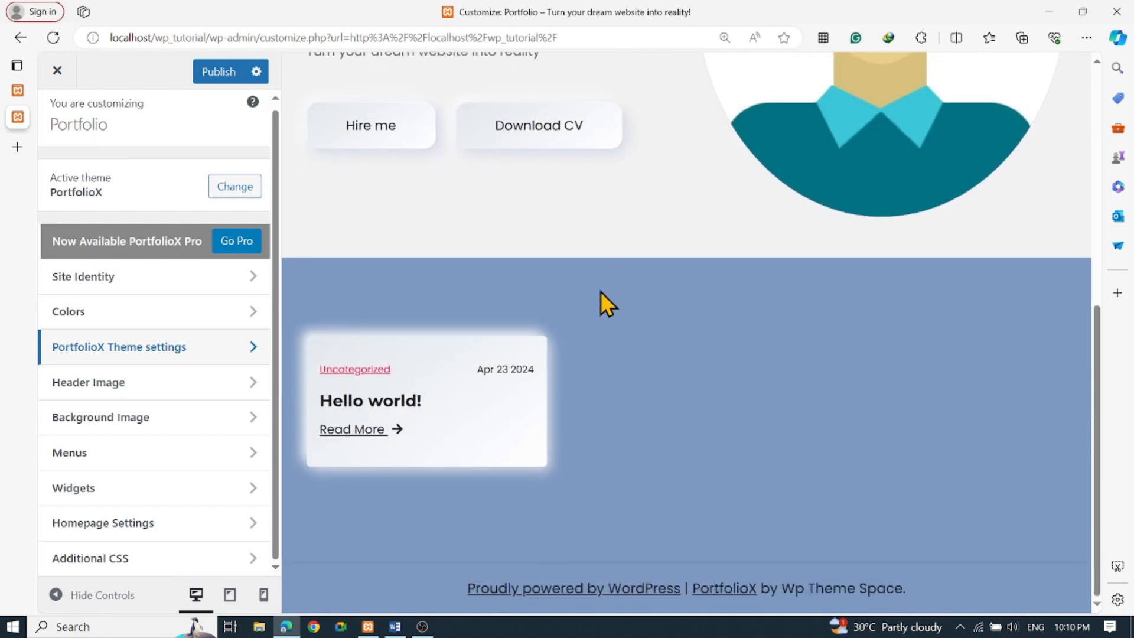
In Blog Settings, try a Full width container, then switch back to Standard Container
click(112, 349)
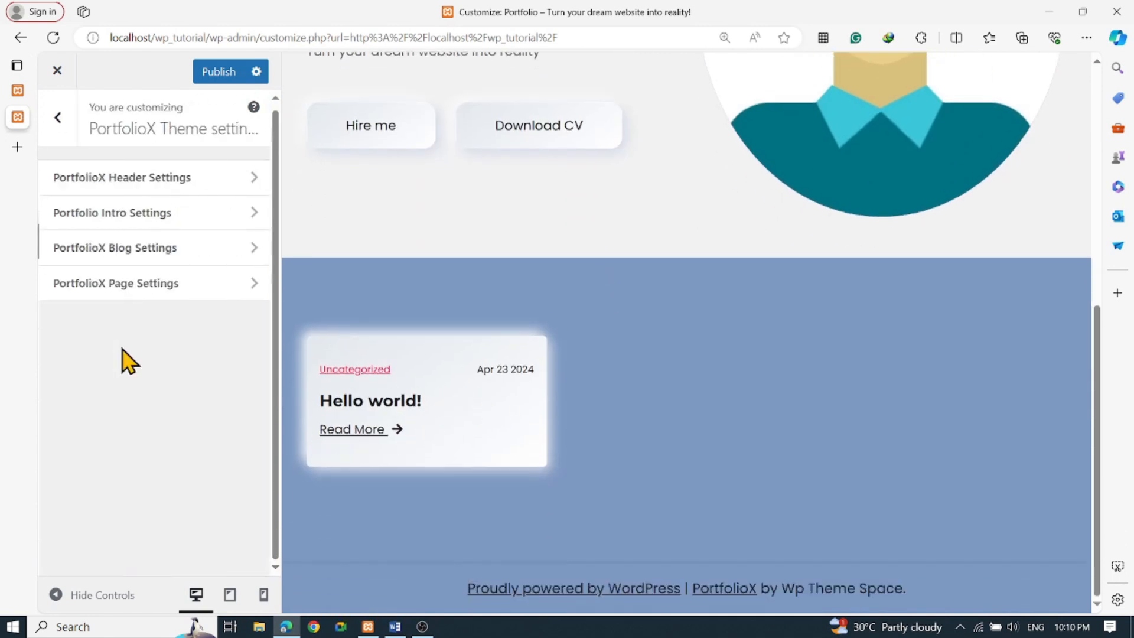
click(171, 251)
click(180, 267)
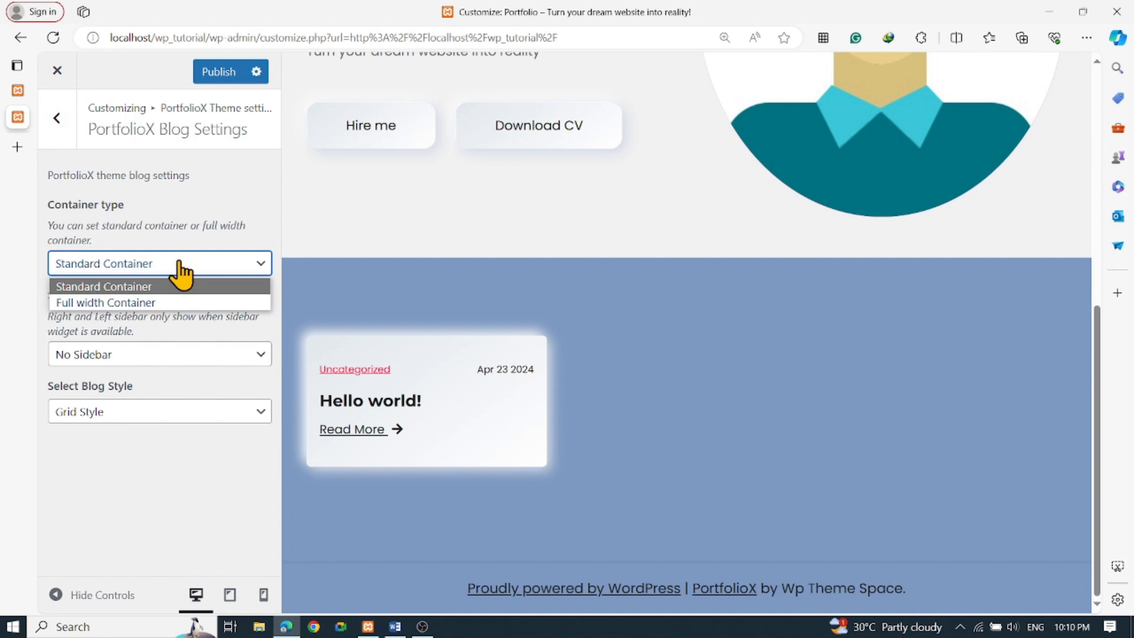
click(154, 302)
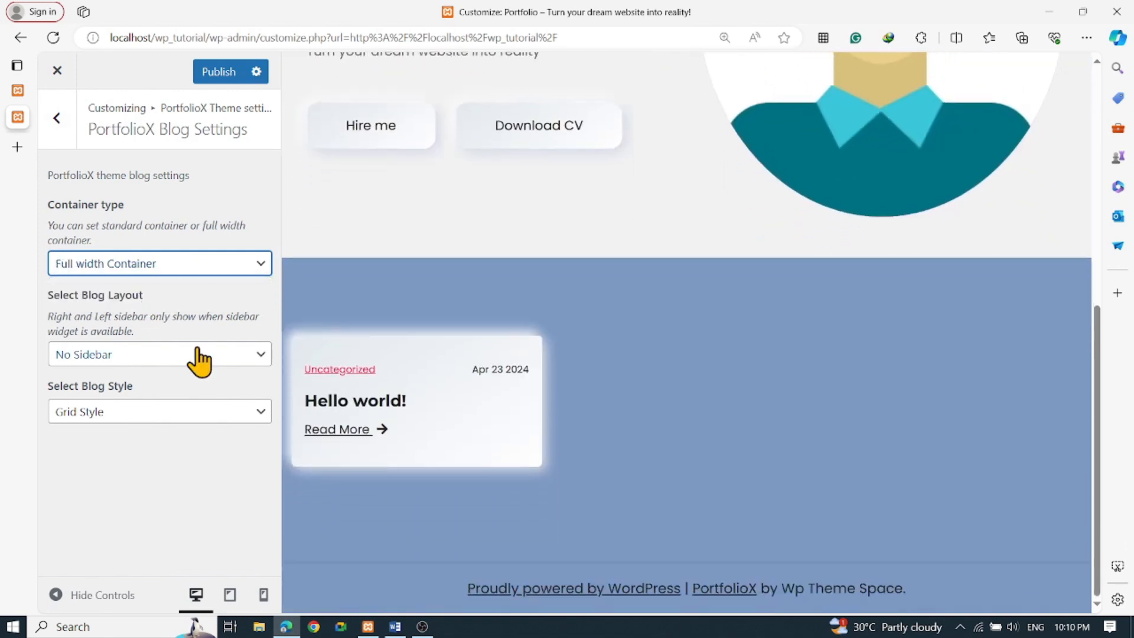
scroll(595, 414, down, 6)
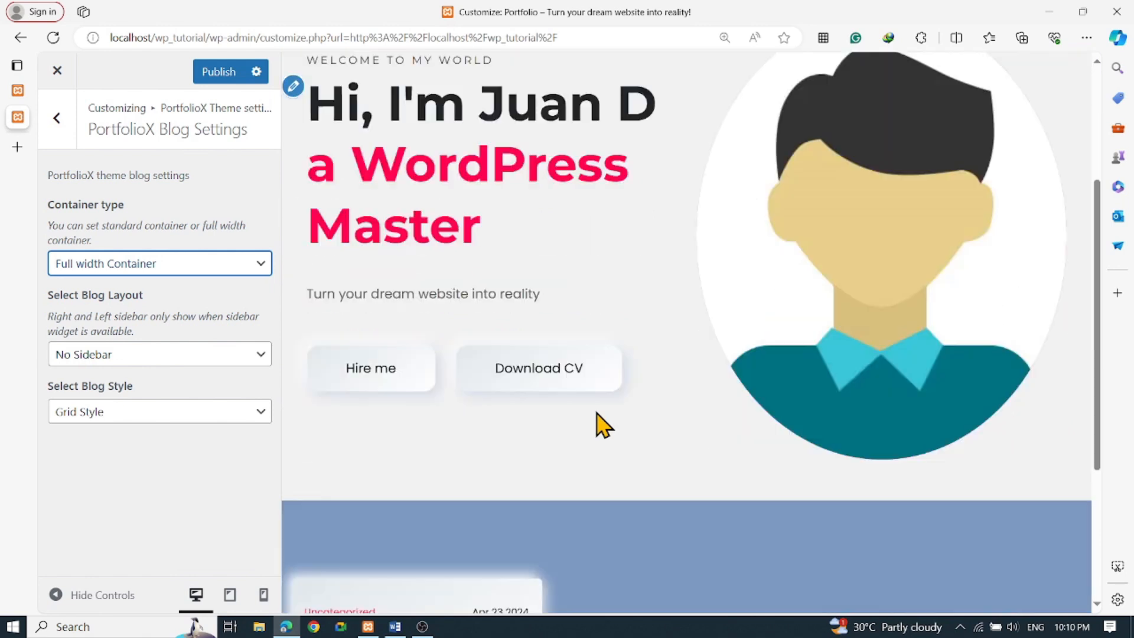
click(127, 266)
click(125, 285)
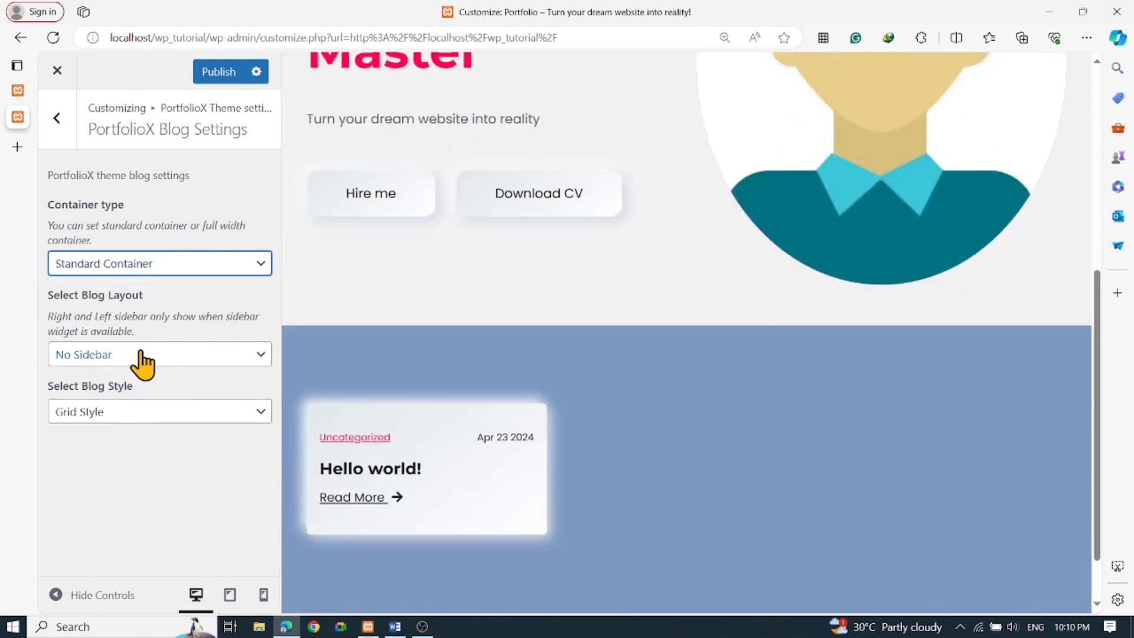
Try the blog layout with a Left Sidebar, then a Right Sidebar
click(141, 357)
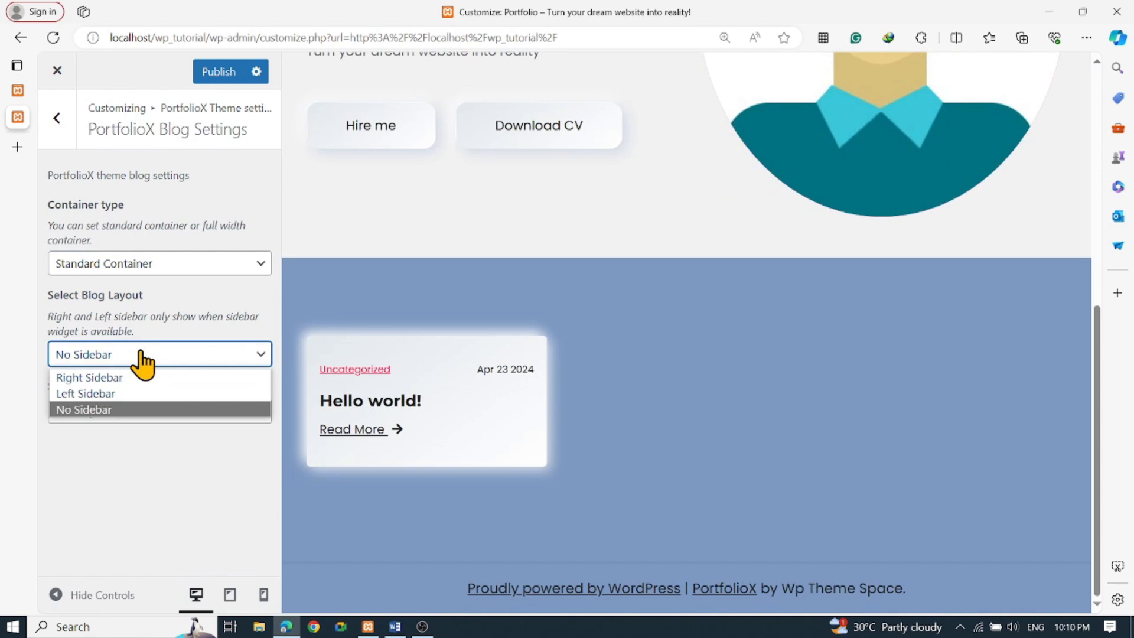
click(114, 394)
click(126, 361)
click(115, 379)
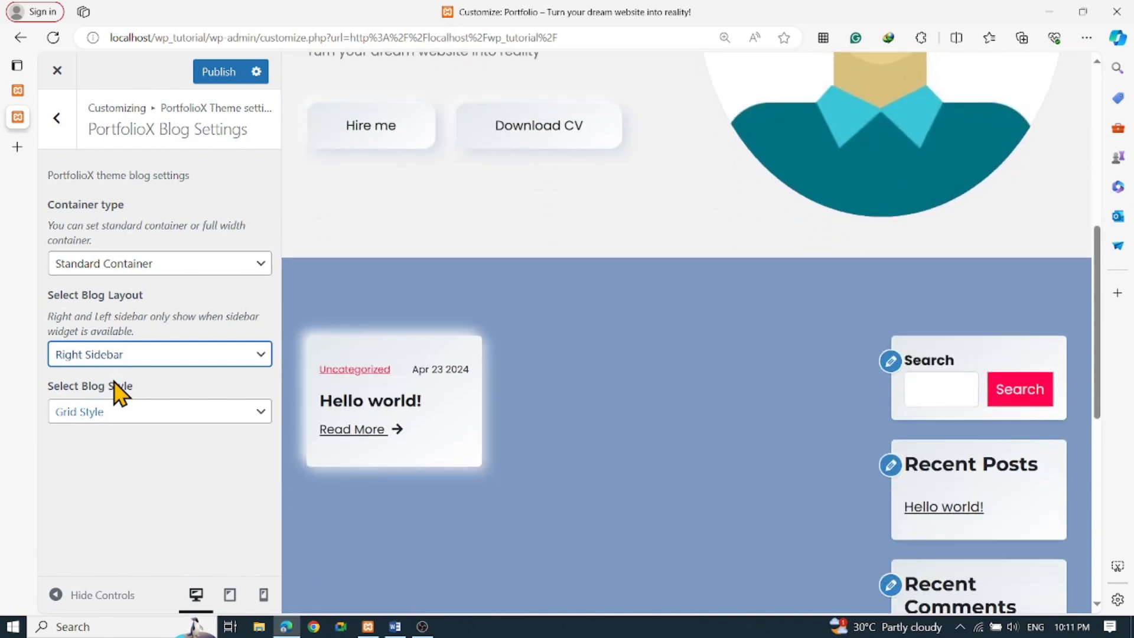
scroll(951, 470, down, 5)
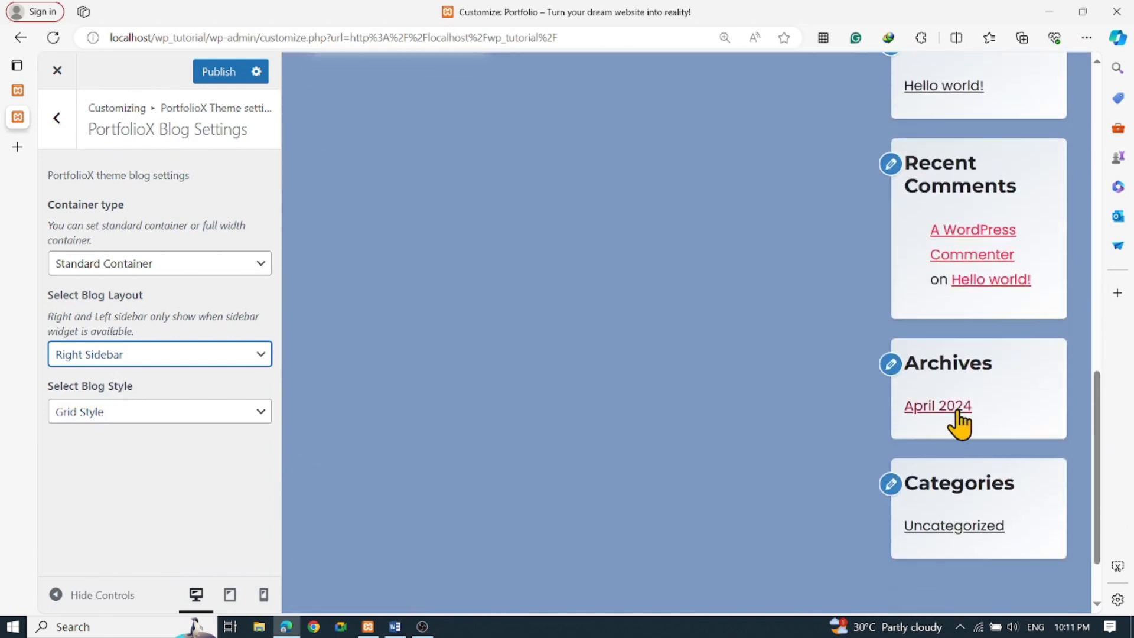
scroll(957, 426, up, 4)
scroll(905, 385, down, 7)
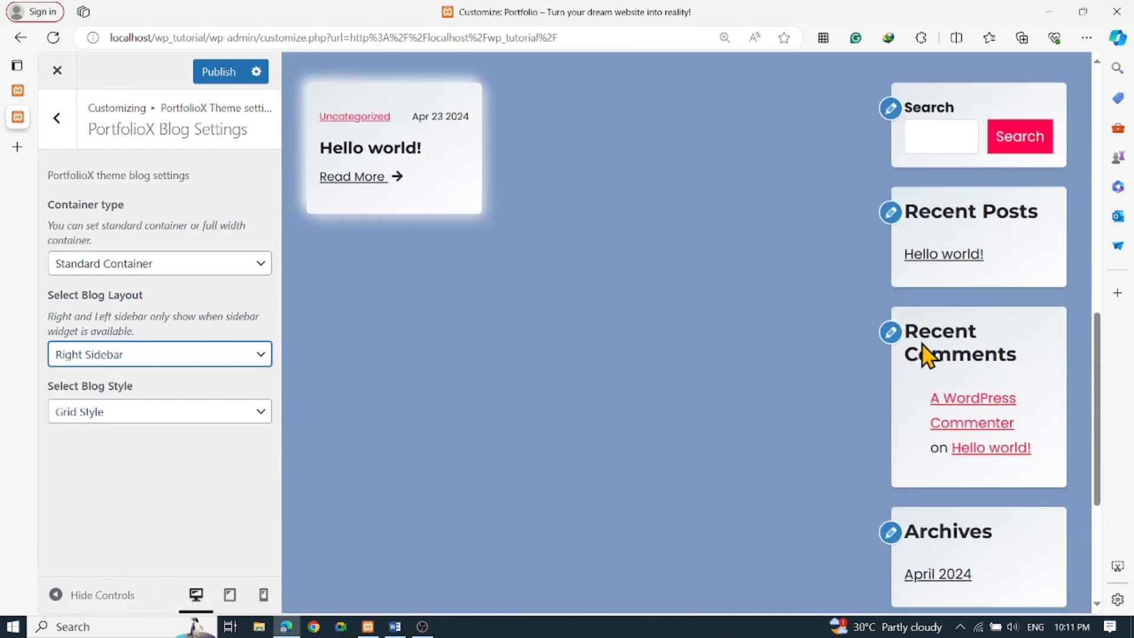
scroll(972, 440, up, 8)
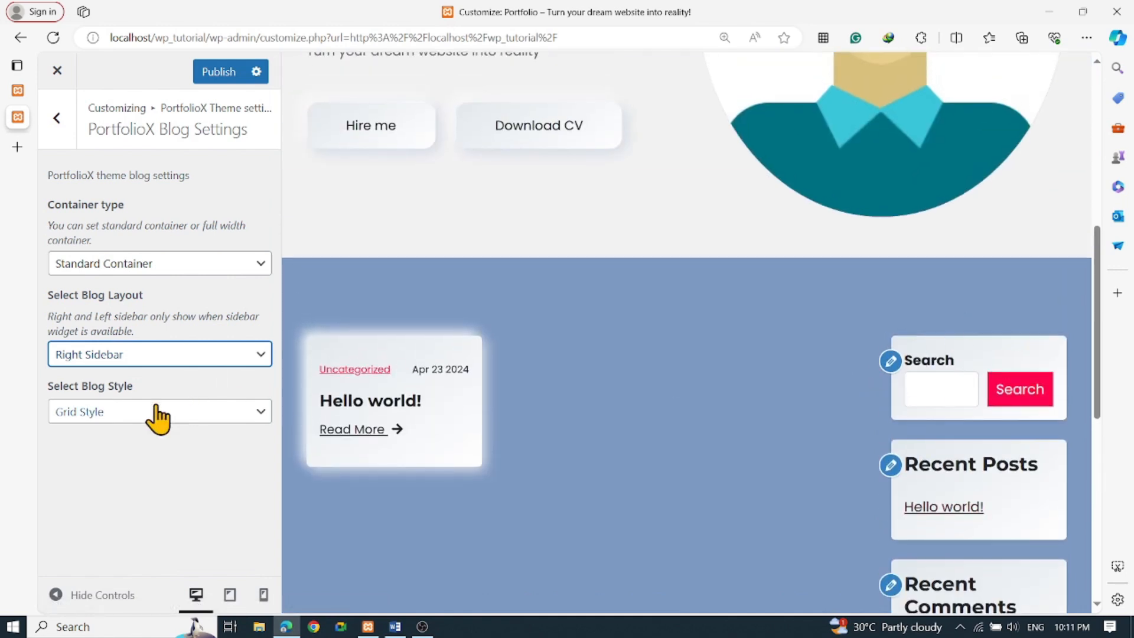
Set Blog Style to Classic Style and Layout to No Sidebar
click(117, 413)
click(116, 452)
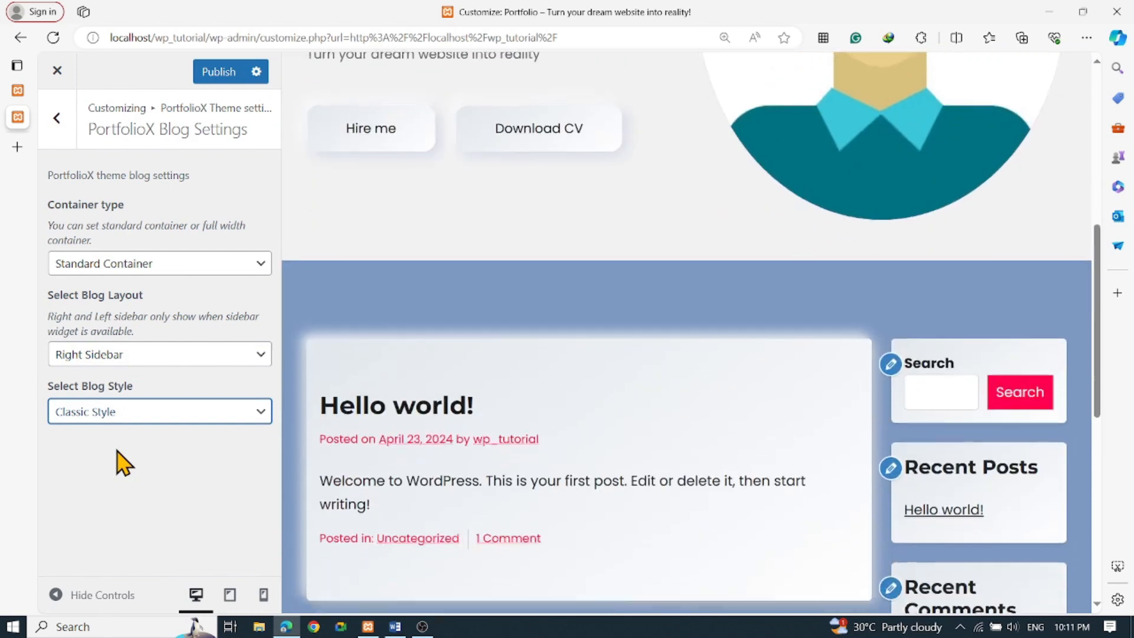
scroll(829, 456, down, 6)
scroll(597, 425, up, 6)
click(136, 354)
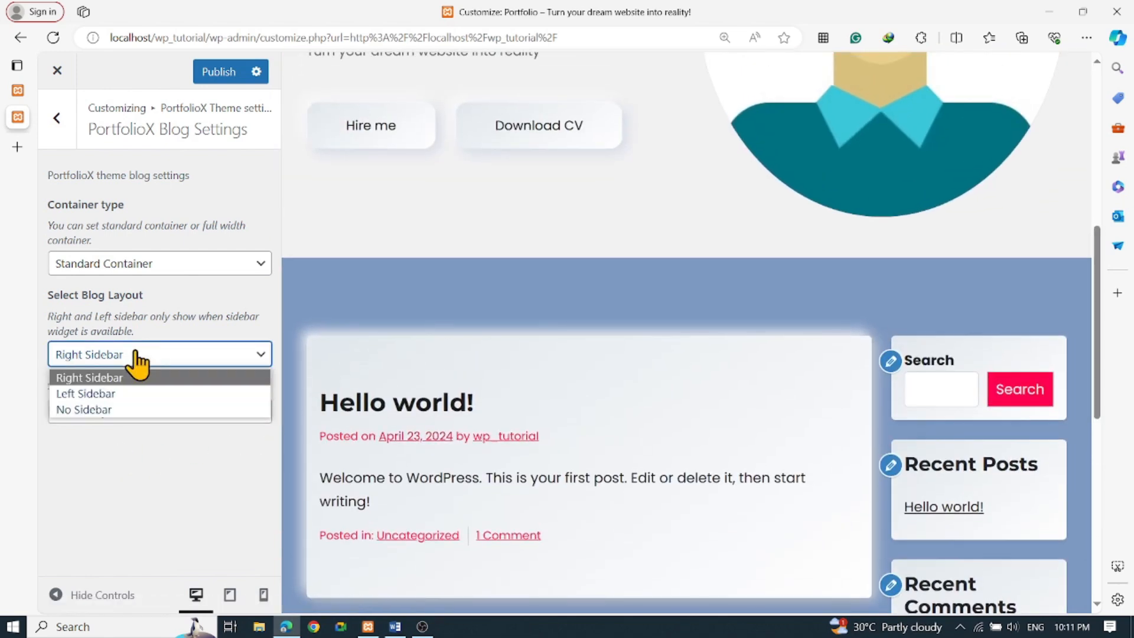
click(100, 410)
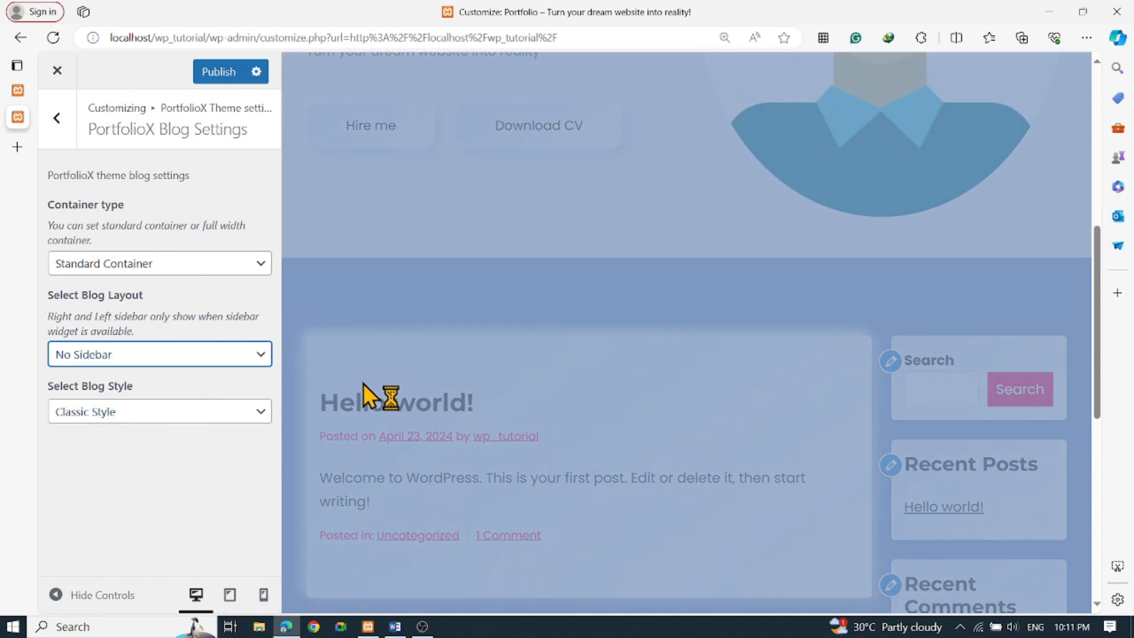
scroll(362, 380, down, 5)
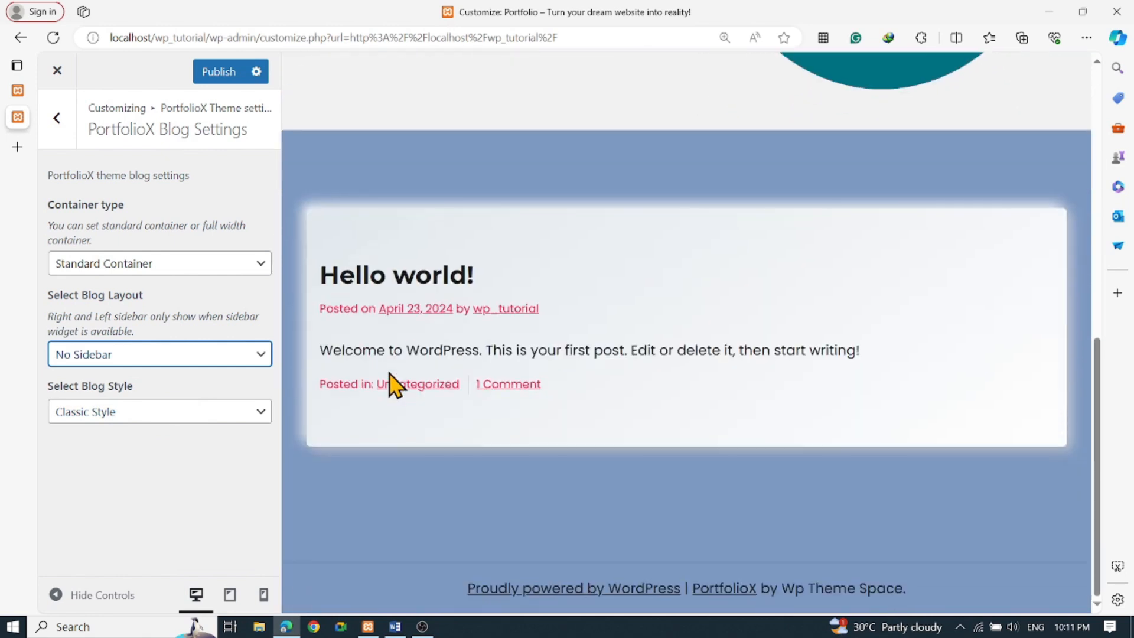
scroll(399, 390, up, 3)
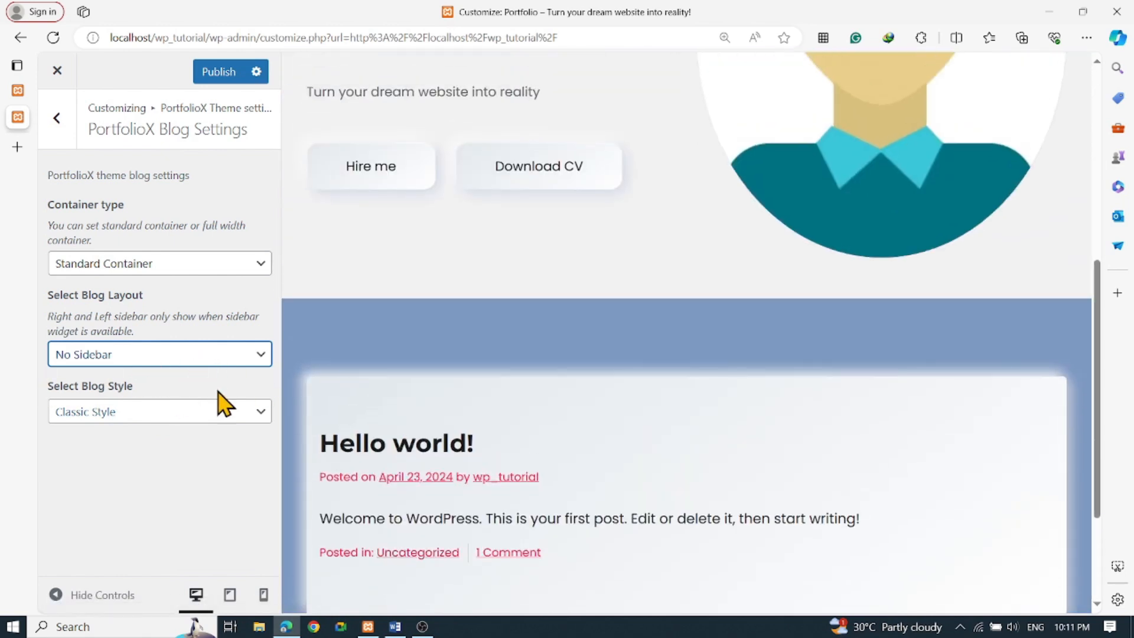
click(57, 118)
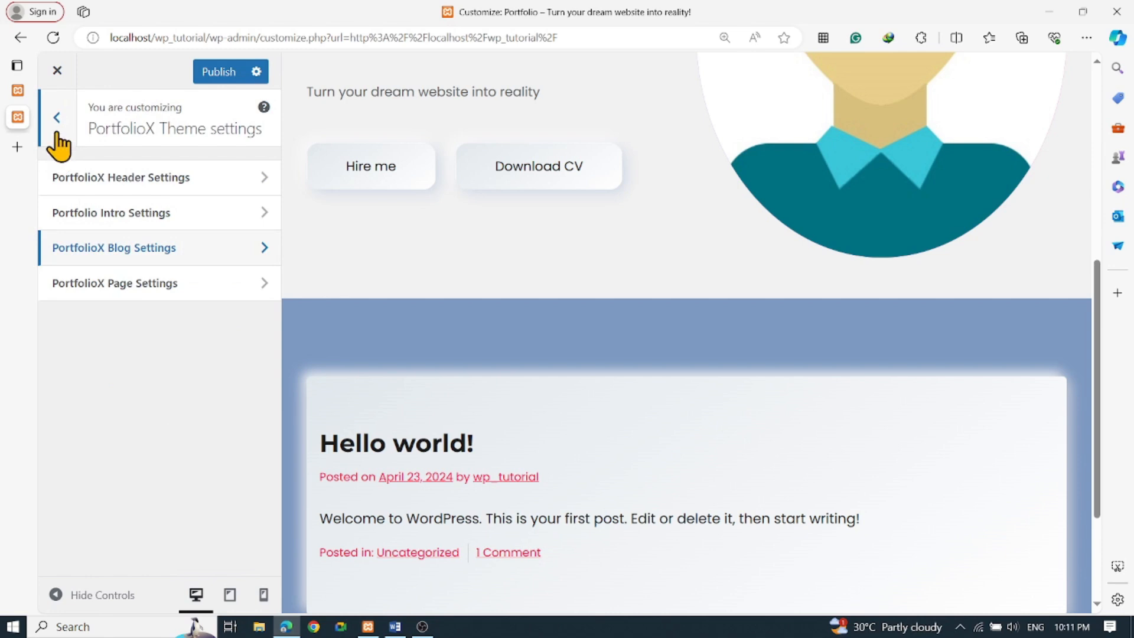
click(57, 117)
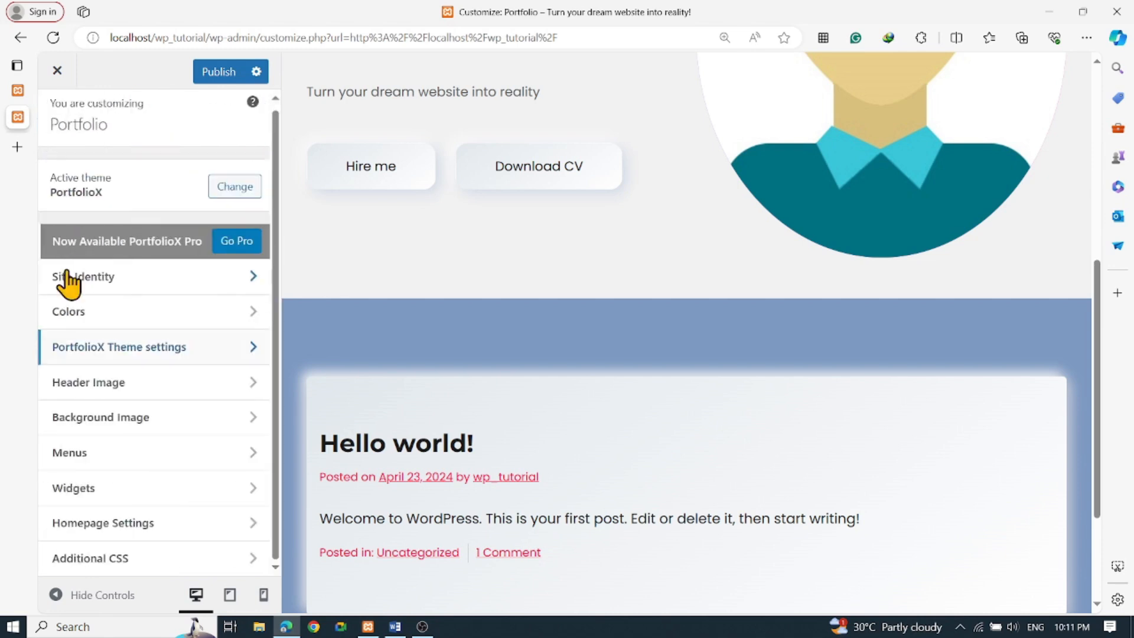
click(131, 389)
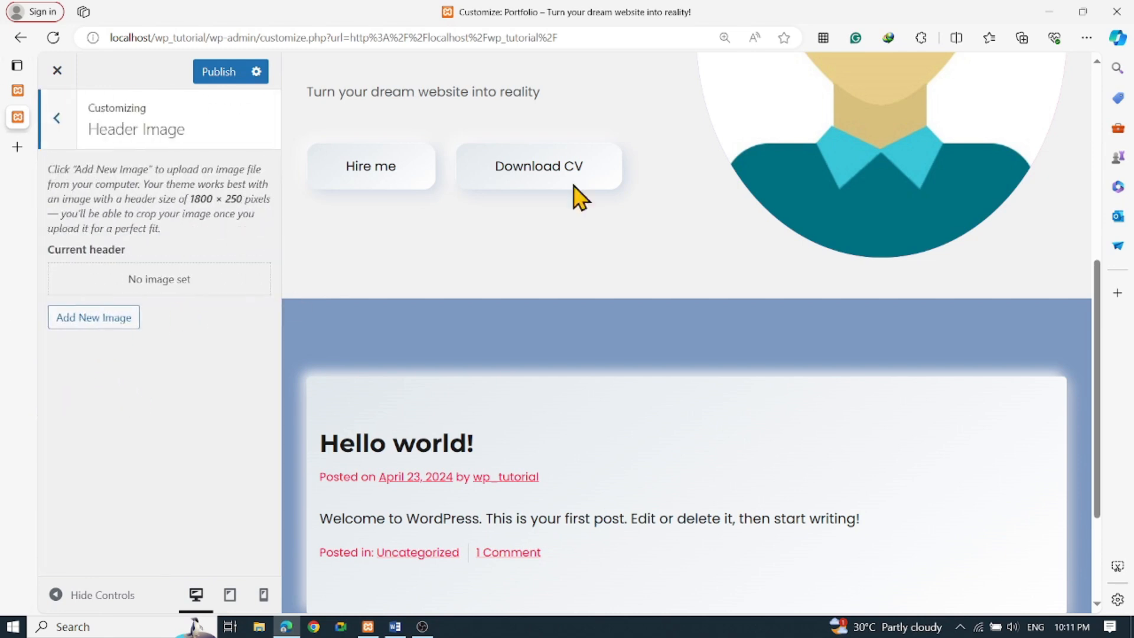
scroll(666, 232, up, 7)
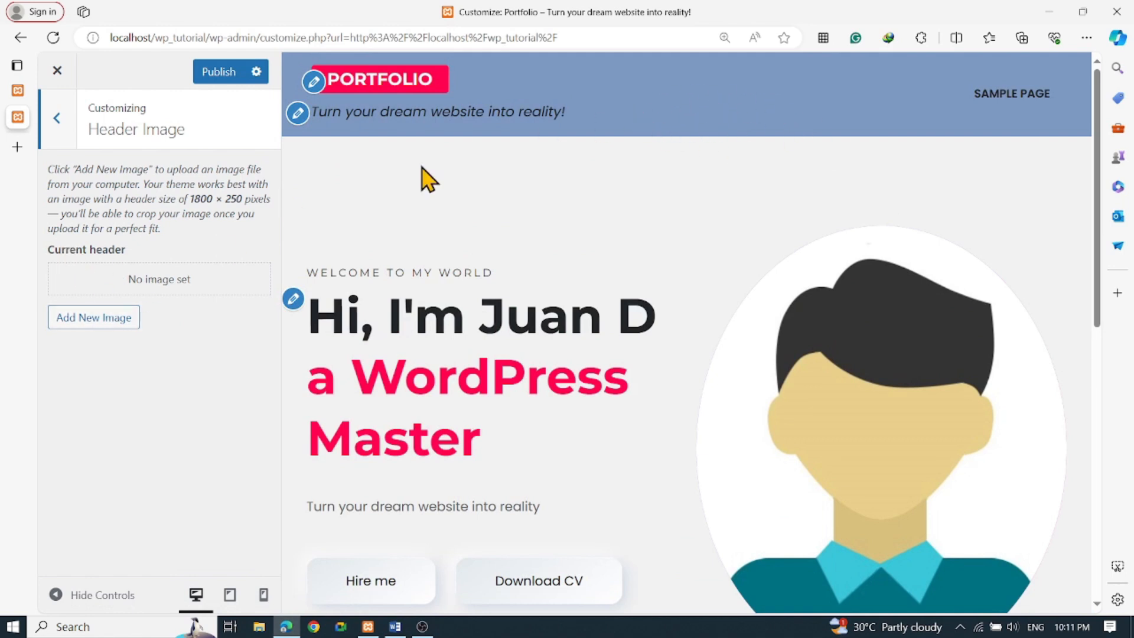
drag(191, 197, 253, 214)
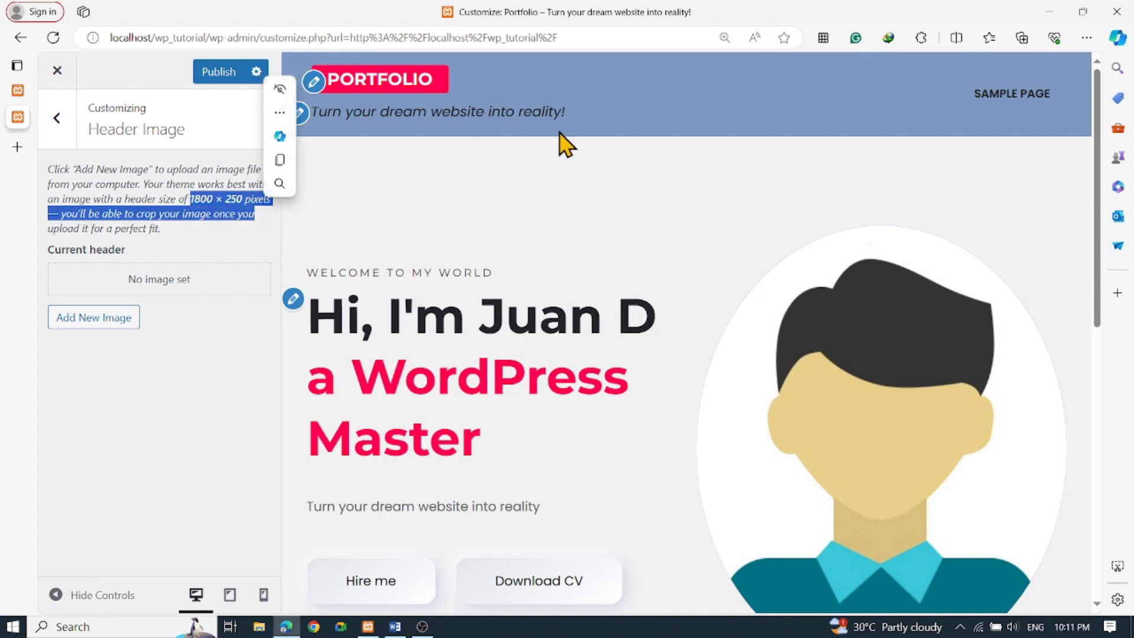
click(52, 131)
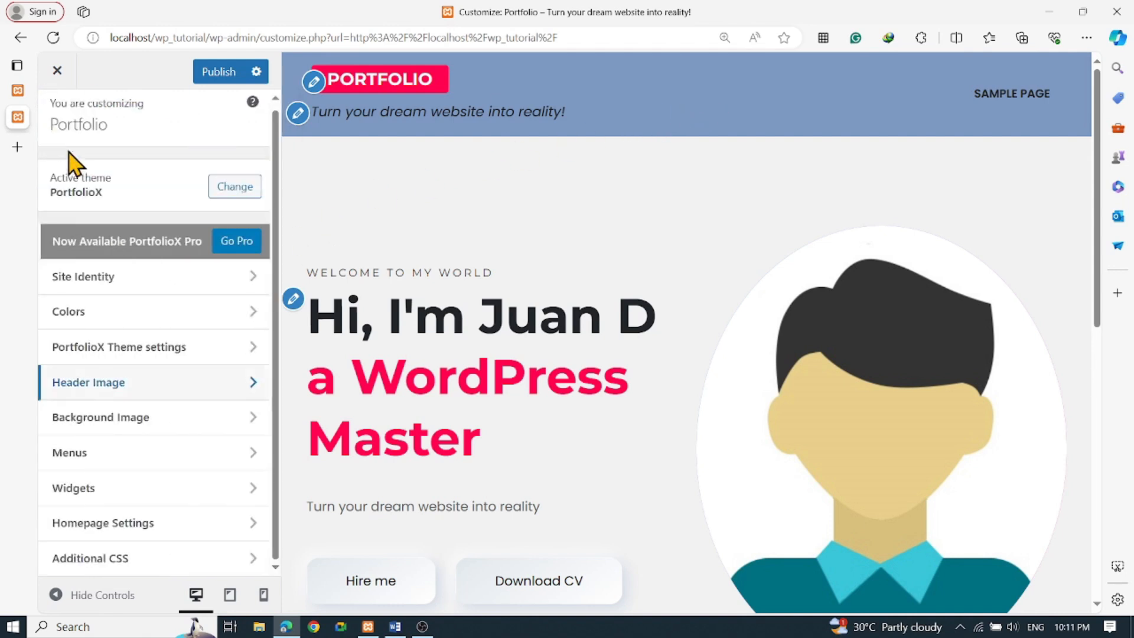
Open the empty Background Image section and its Select image media dialog
click(144, 417)
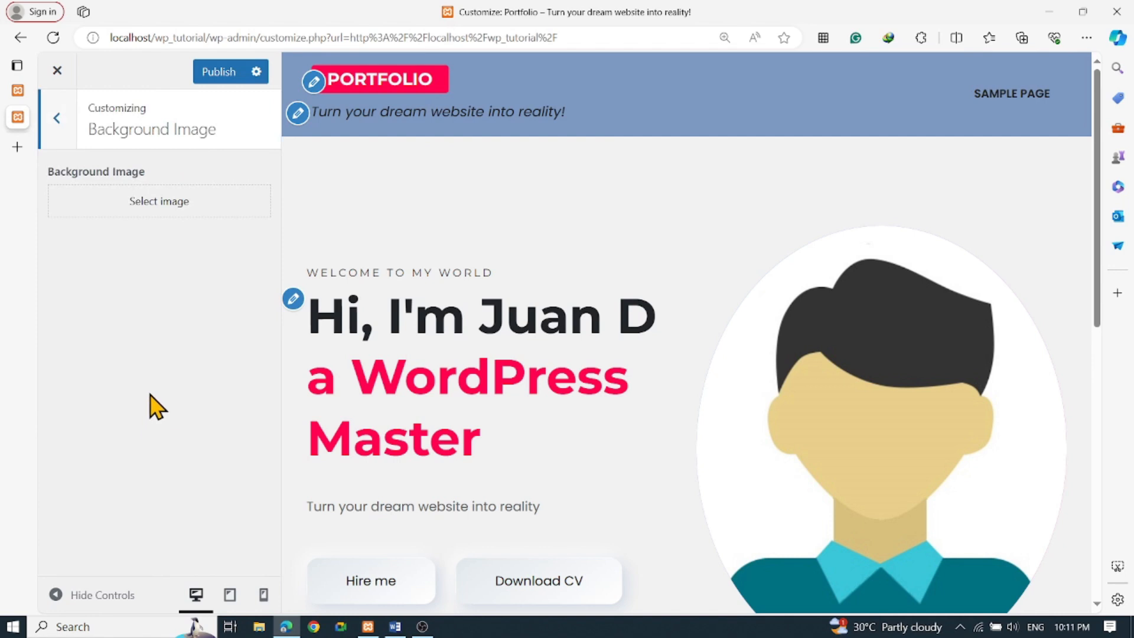
scroll(679, 228, down, 5)
scroll(683, 228, up, 5)
scroll(483, 215, down, 7)
scroll(428, 219, up, 7)
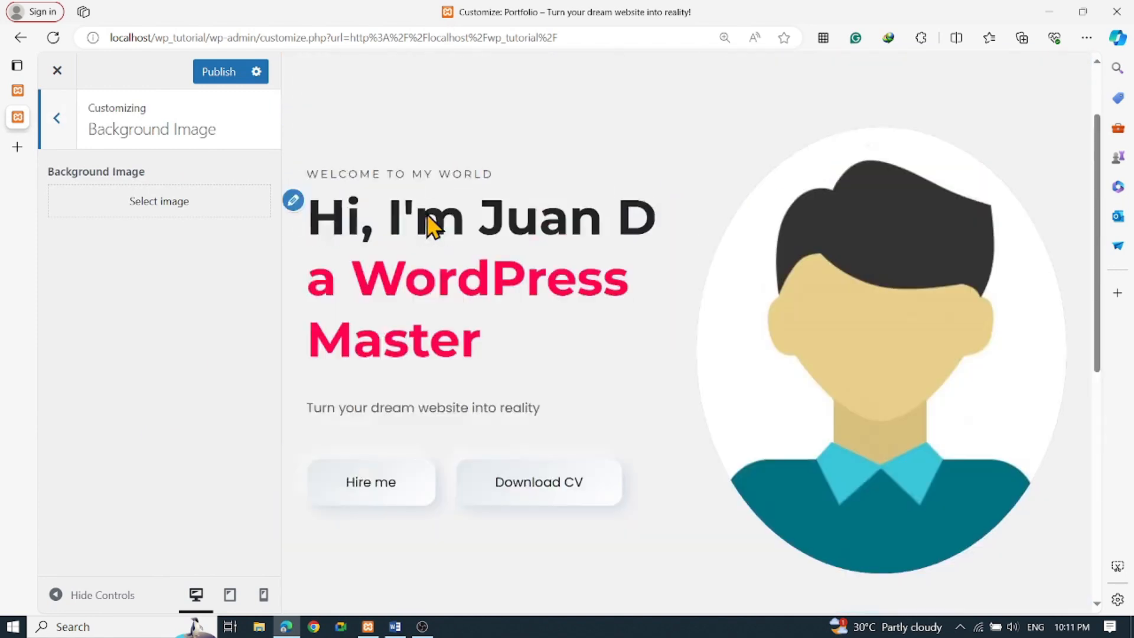
scroll(653, 221, down, 7)
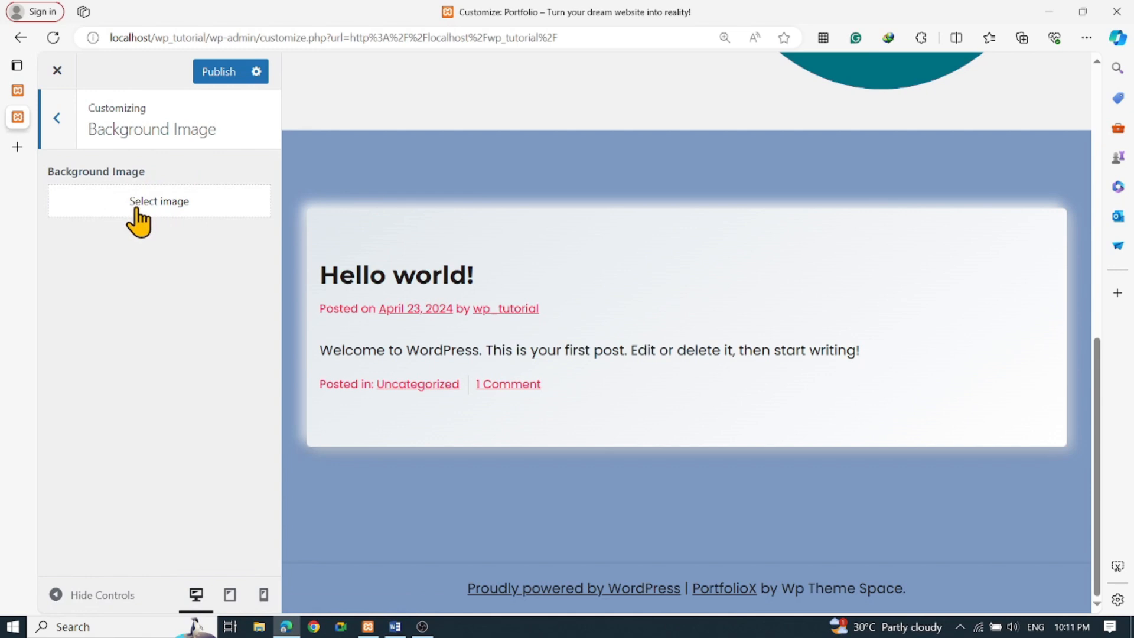
click(165, 217)
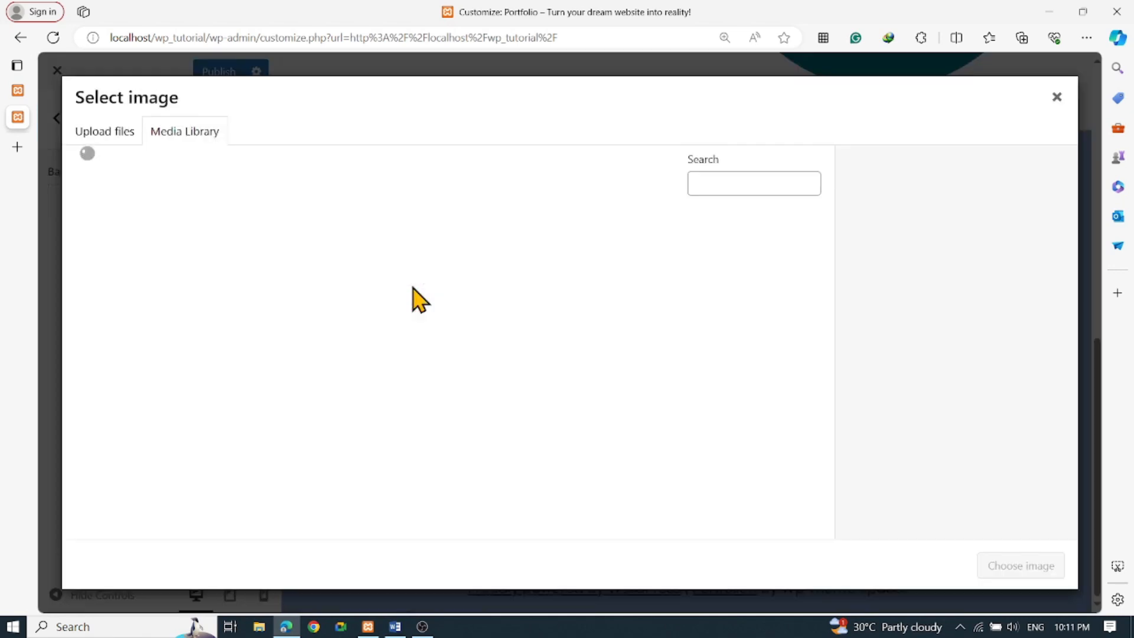
Switch to Upload files and browse the computer's Downloads folder
click(109, 133)
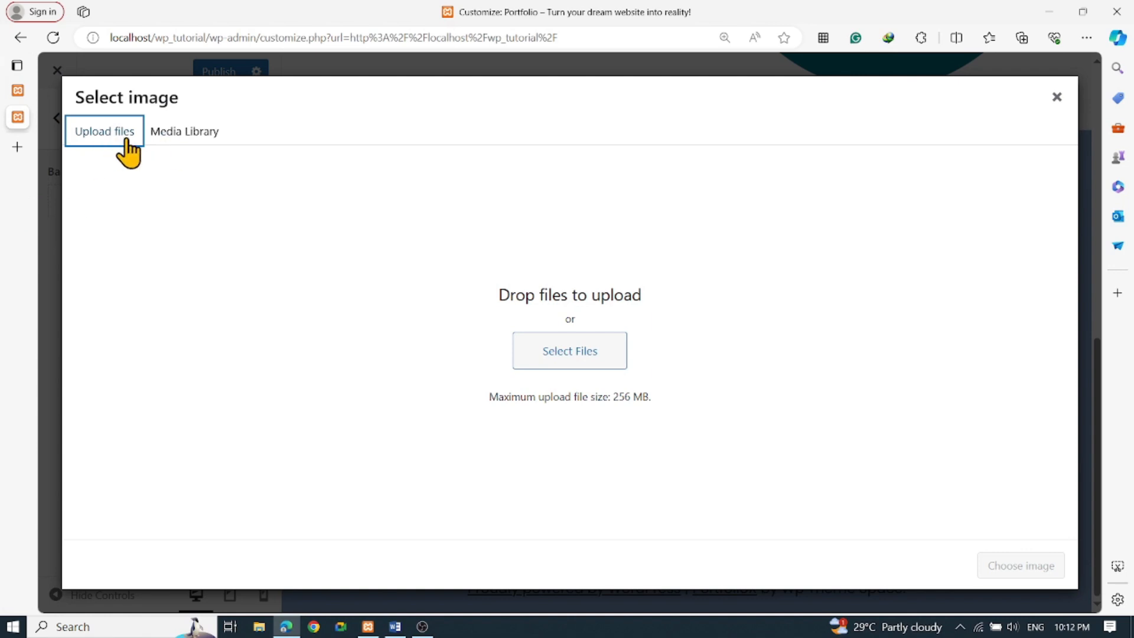
click(570, 355)
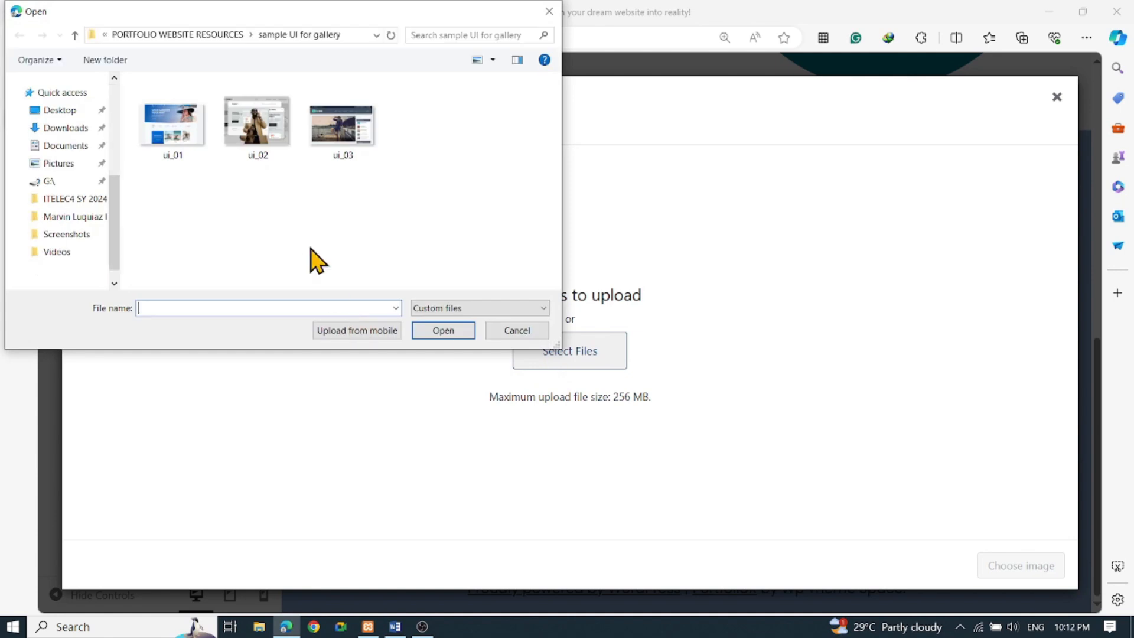
click(59, 181)
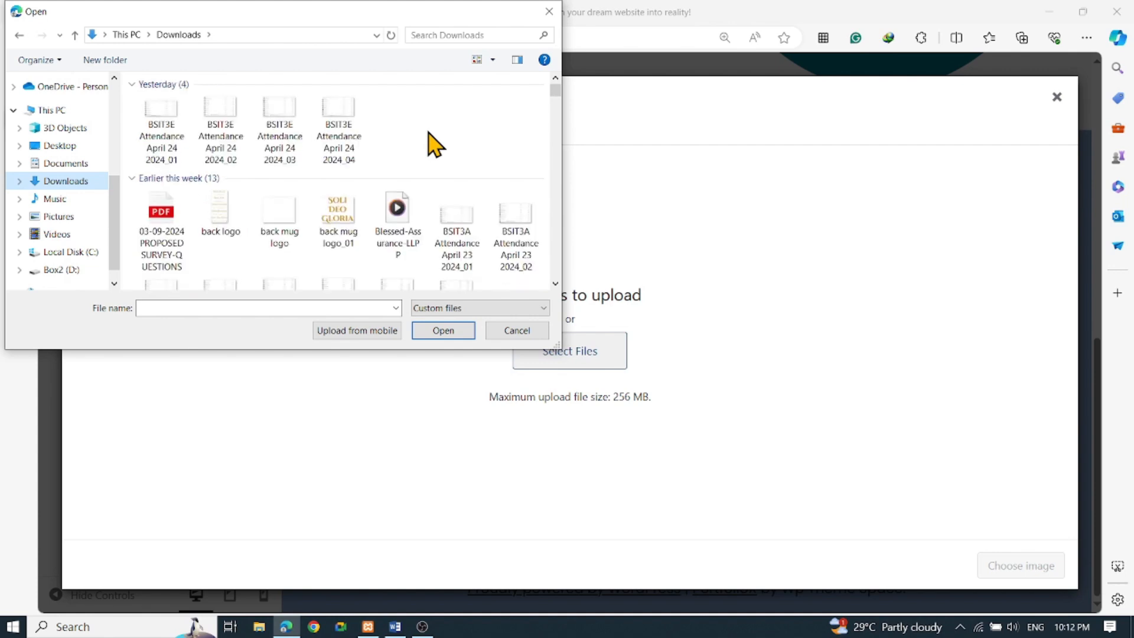
scroll(435, 144, down, 5)
scroll(435, 144, up, 6)
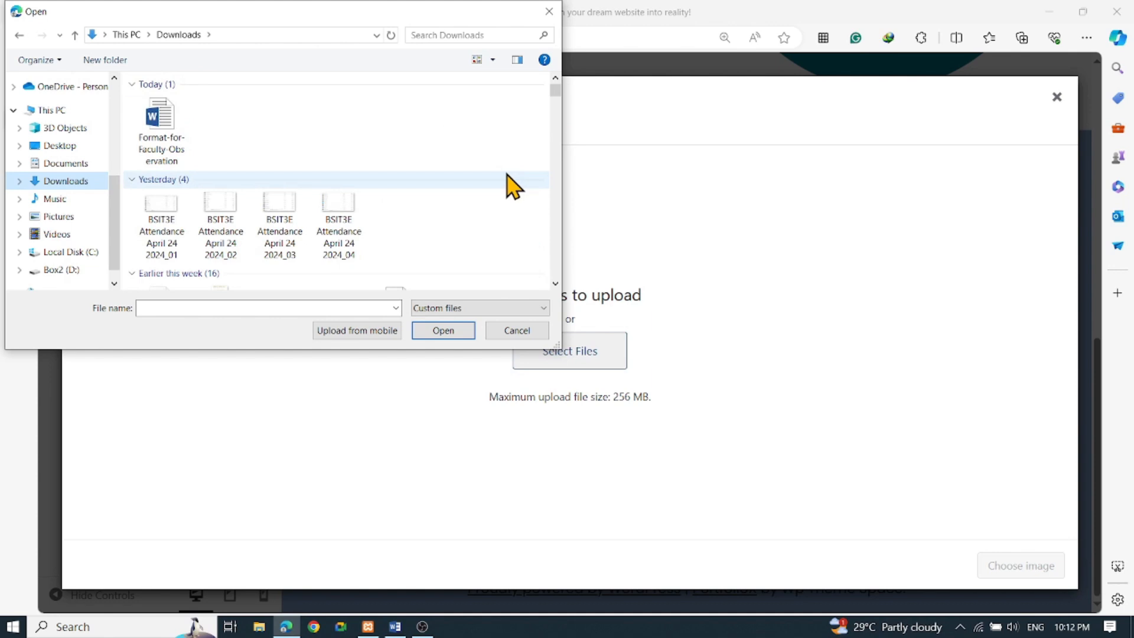
Pick wp_background.jpg from Downloads, upload it, and place the cursor in Alt Text
click(347, 213)
key(Down)
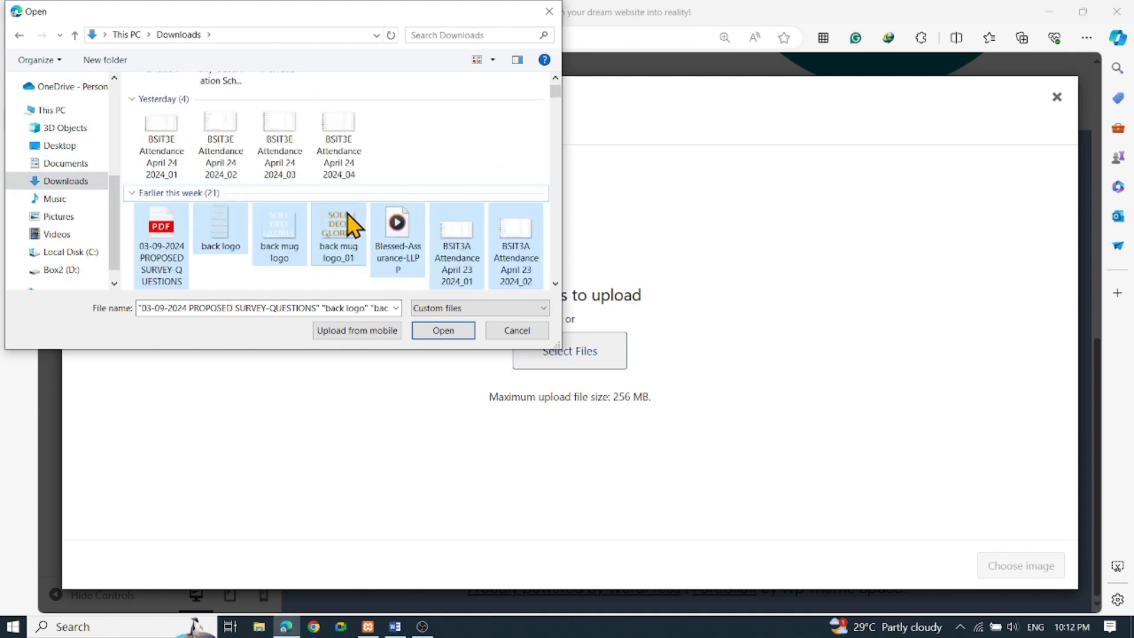
key(Down)
key(Down)
key(Up)
key(Up)
key(Up)
key(Up)
key(Up)
key(Up)
key(Down)
key(Down)
key(Up)
key(Up)
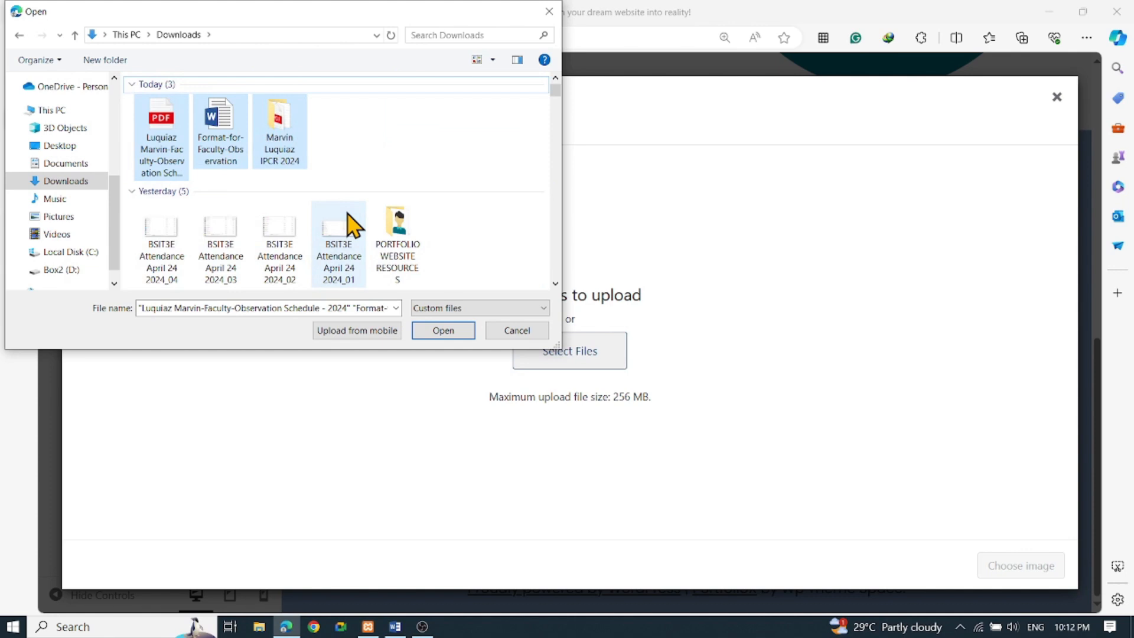
click(520, 245)
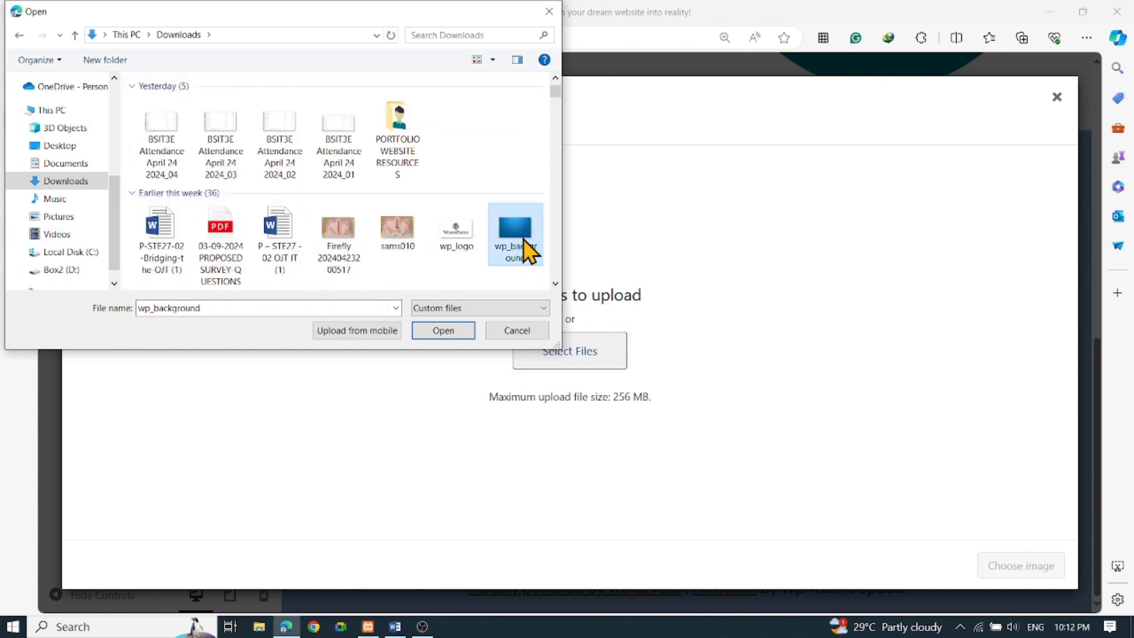
click(455, 334)
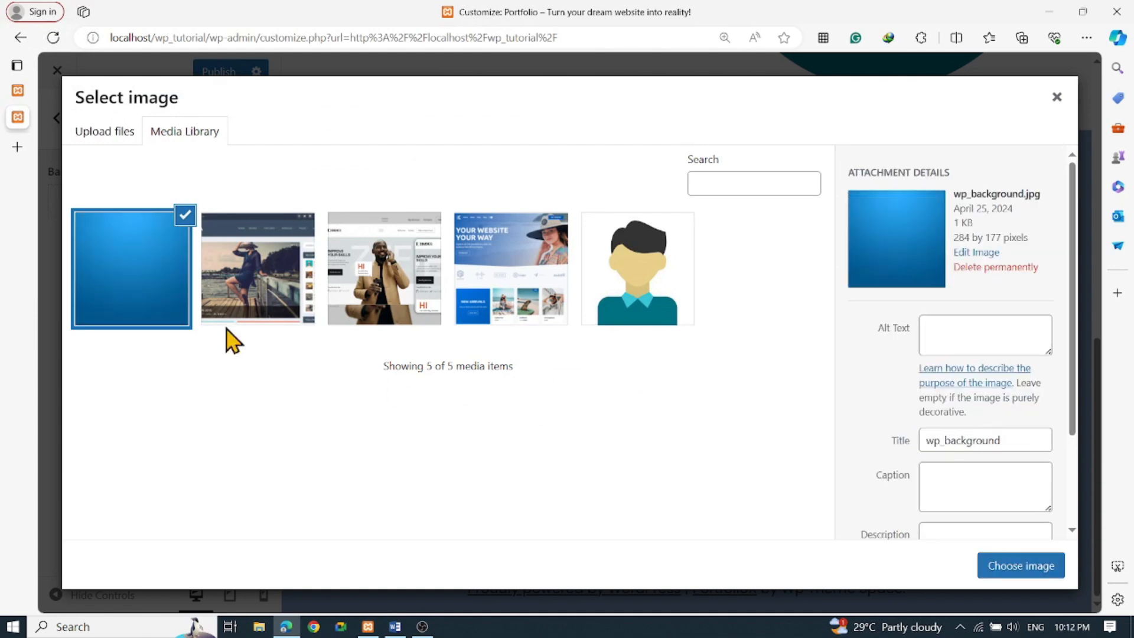
click(965, 342)
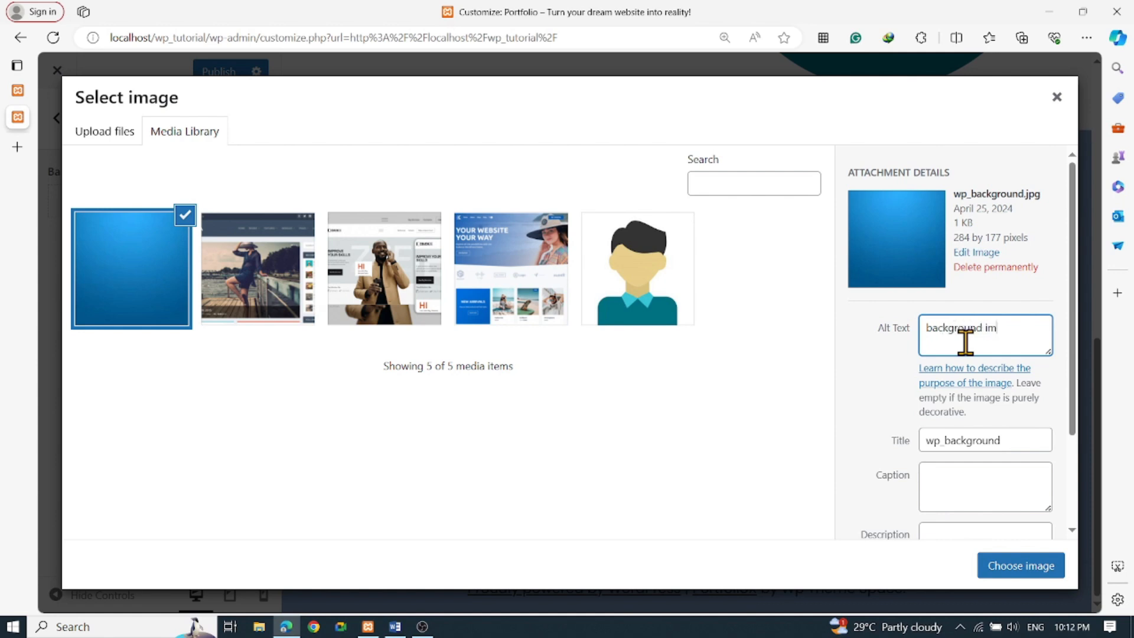
With alt text 'background image', apply the blue wp_background image as the site background
click(1004, 568)
scroll(628, 497, up, 10)
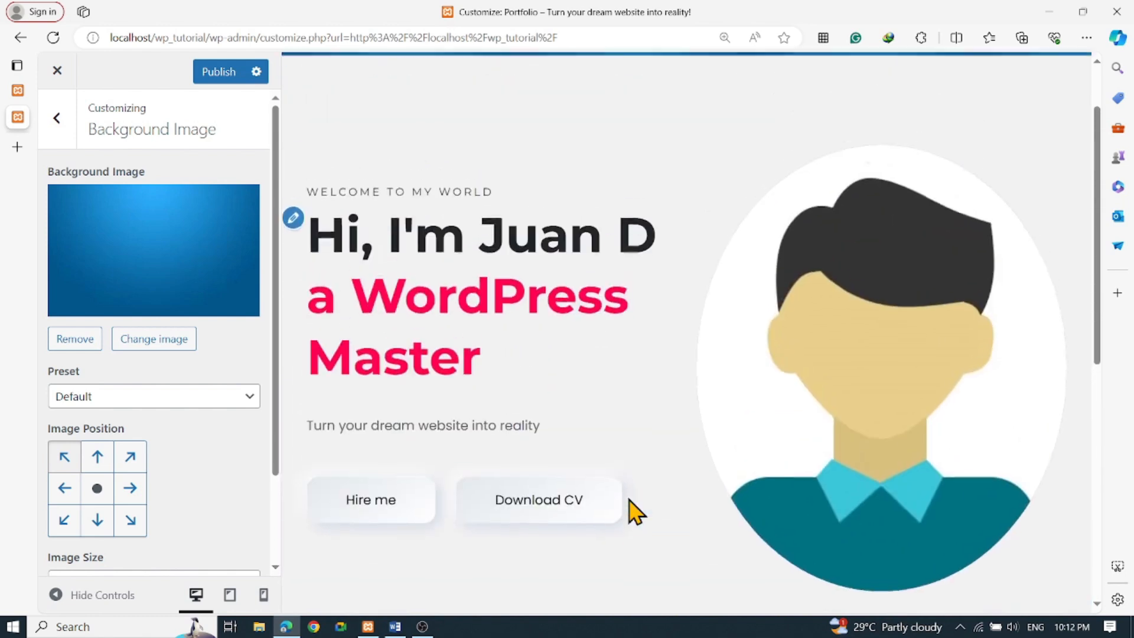
Choose the Fit to Screen background preset so the blue gradient fills the page, then go back
click(119, 398)
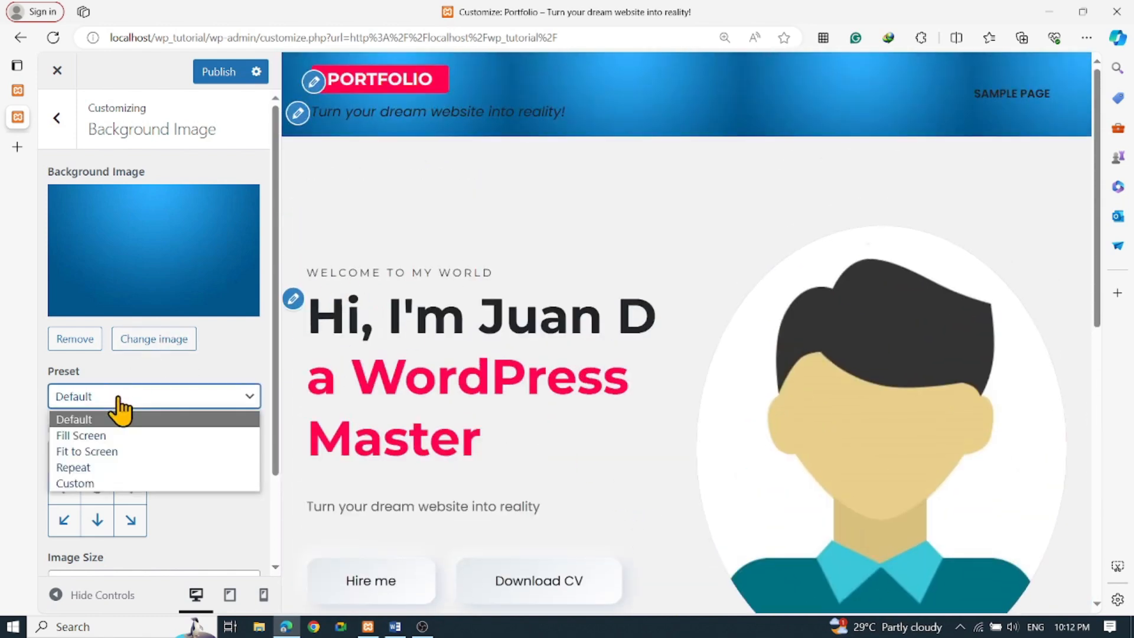
click(128, 451)
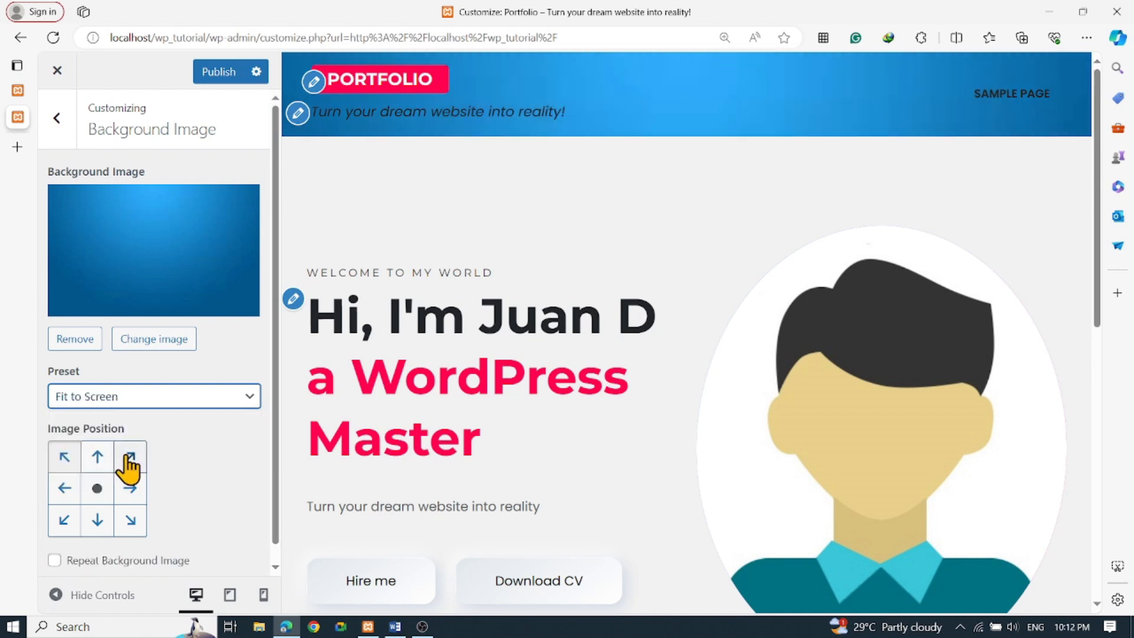
scroll(745, 318, down, 8)
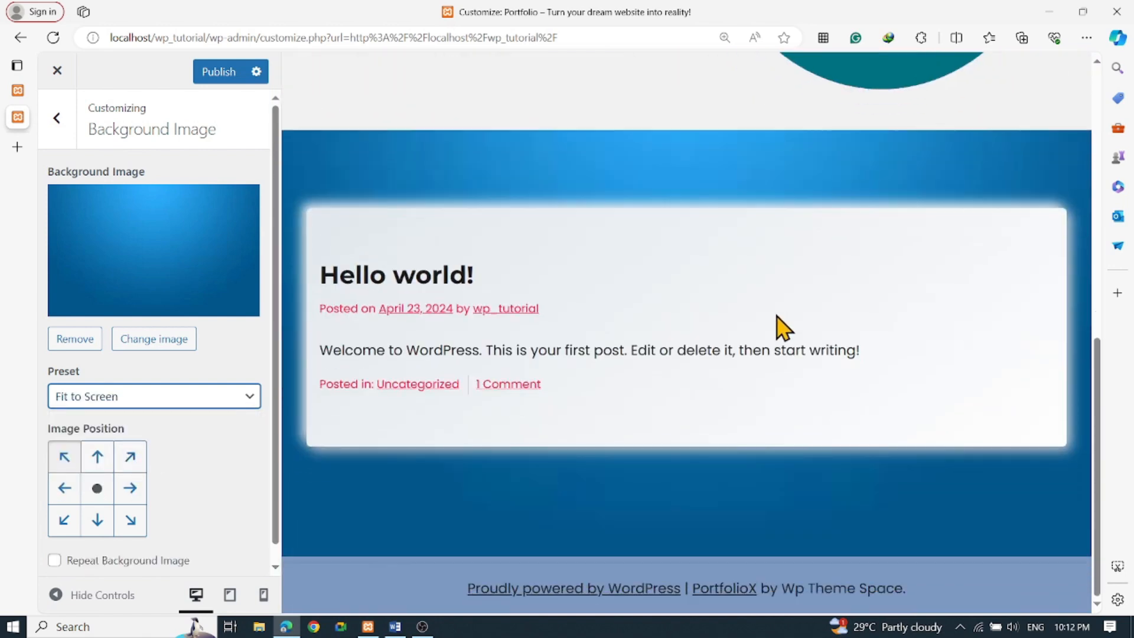
scroll(779, 323, up, 8)
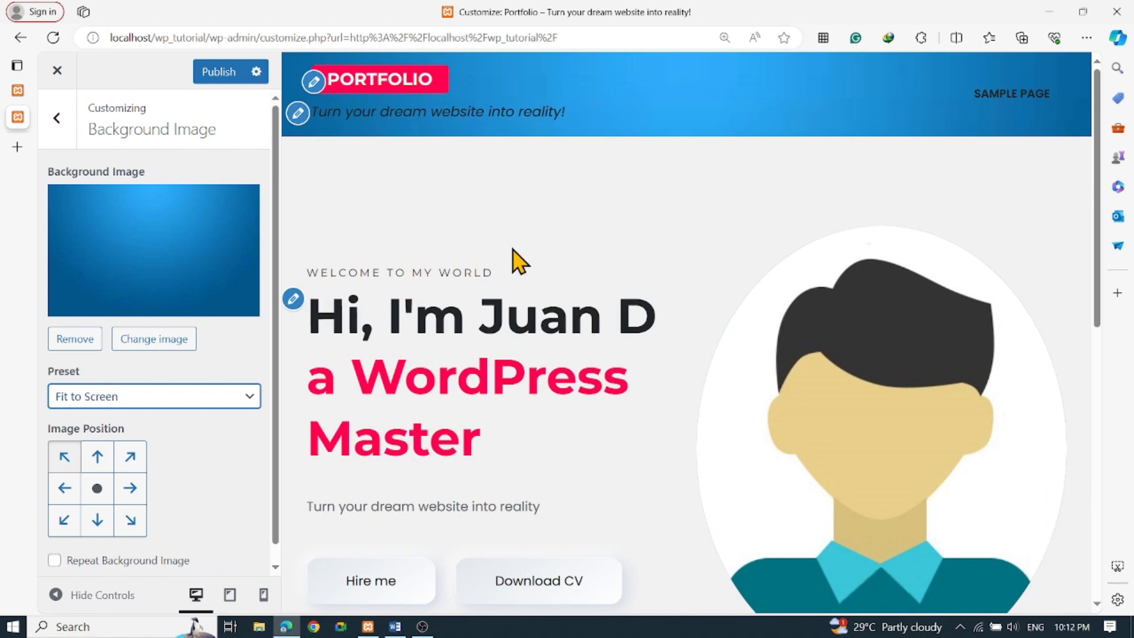
scroll(154, 461, down, 1)
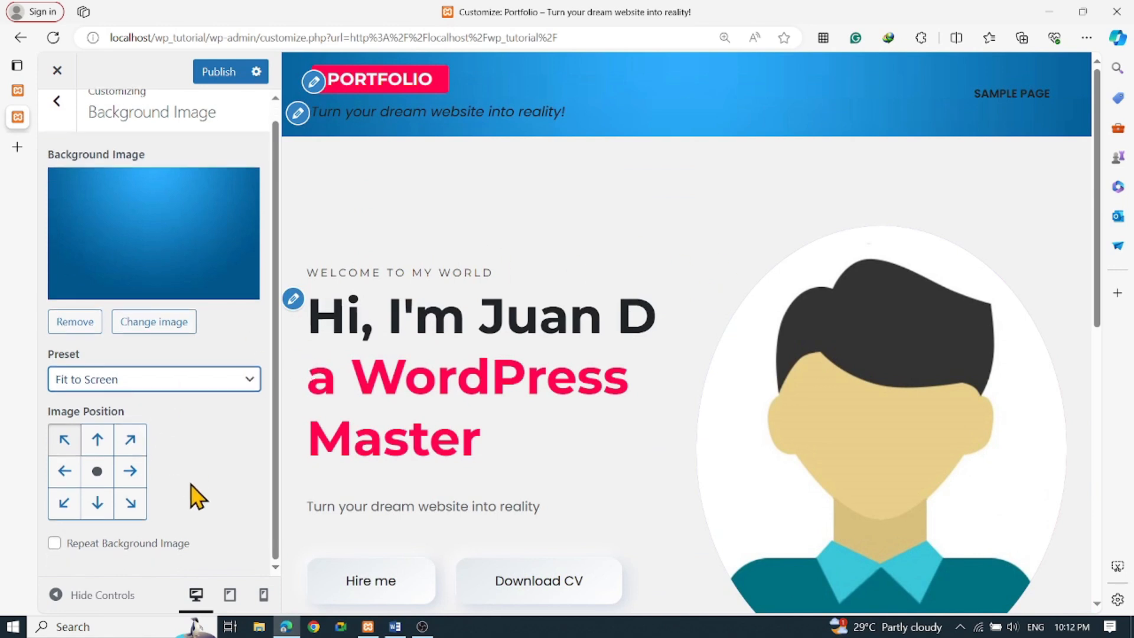
scroll(89, 237, up, 1)
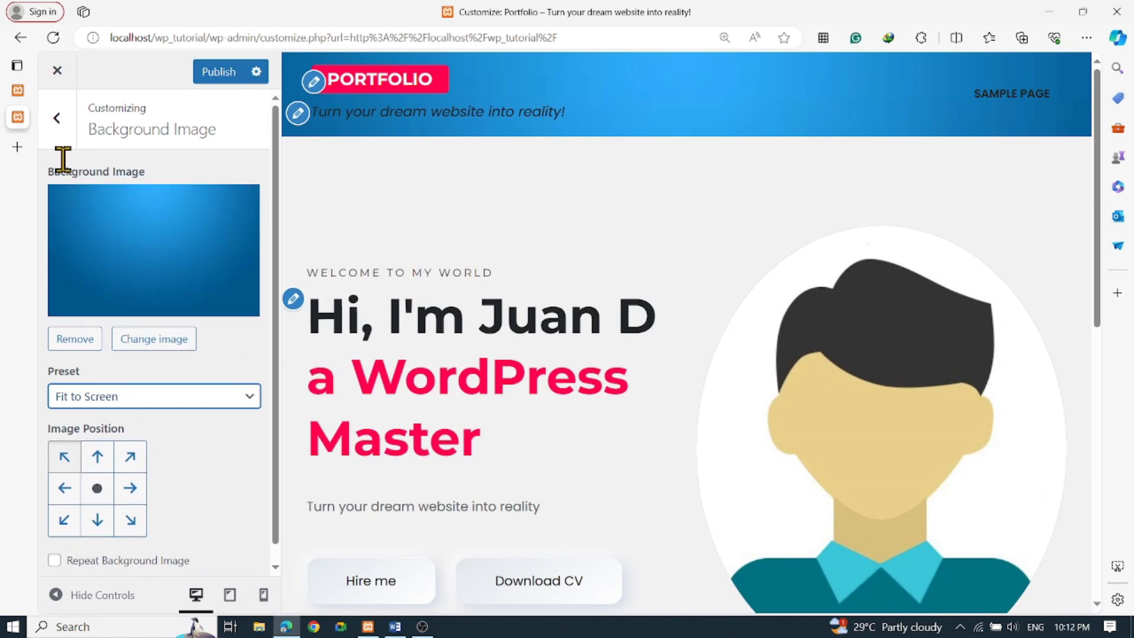
click(56, 121)
From the Menus panel, create a new menu named About Me
click(144, 453)
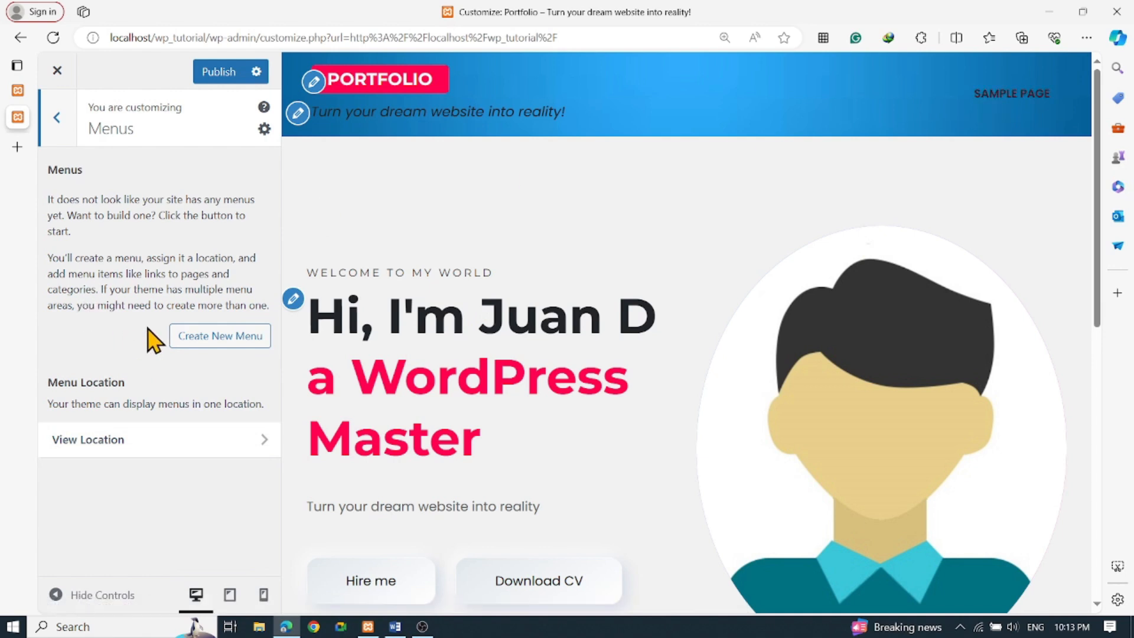
click(214, 338)
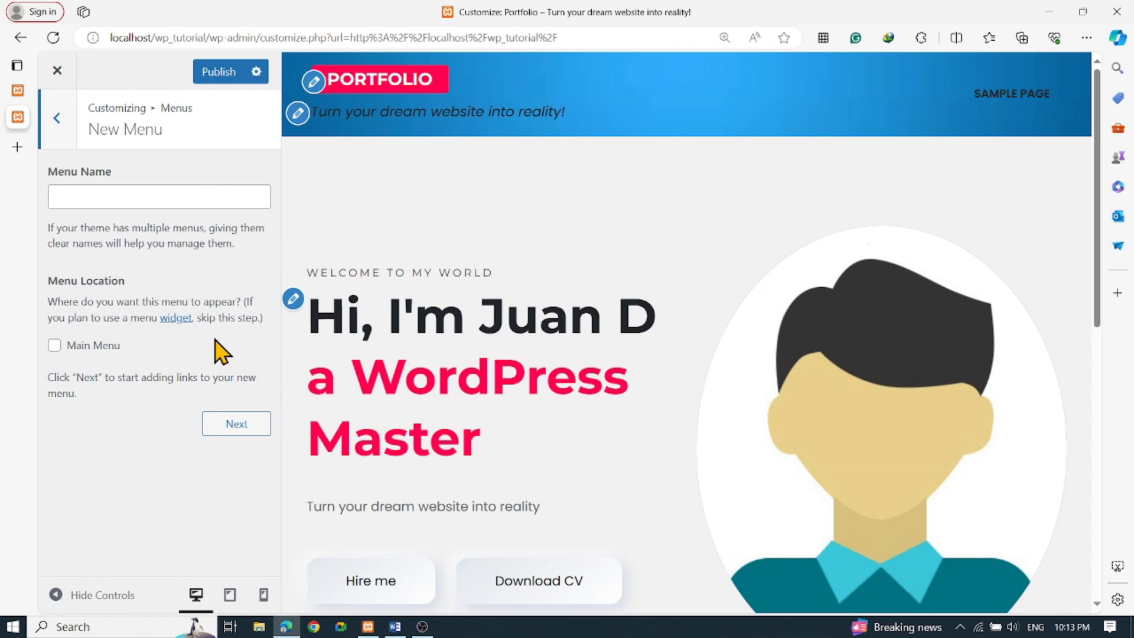
click(152, 195)
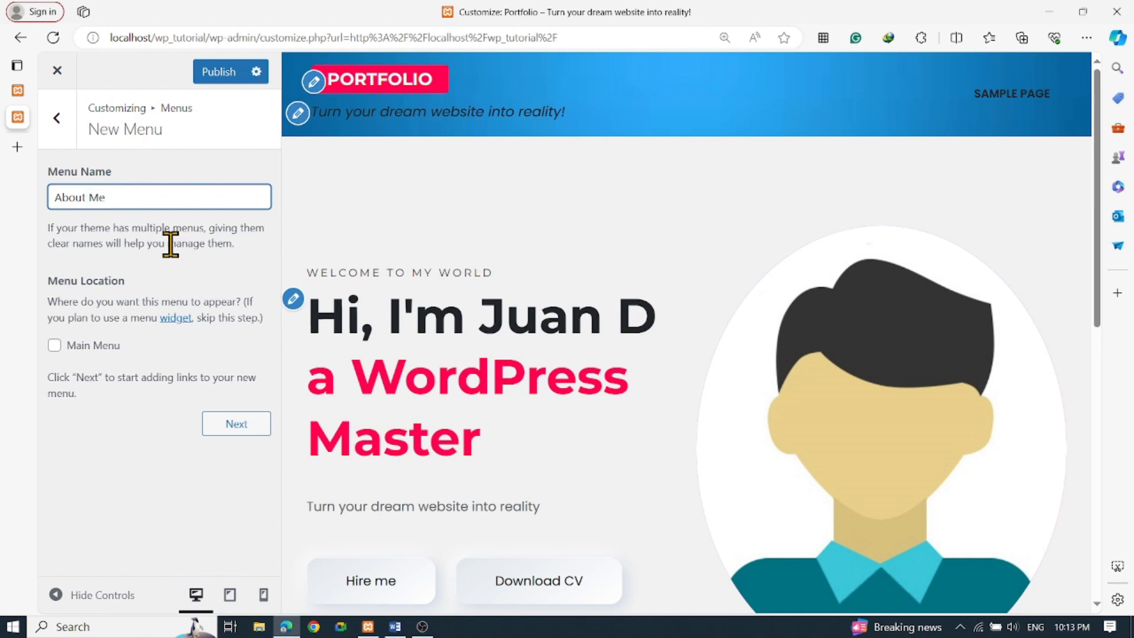
click(233, 430)
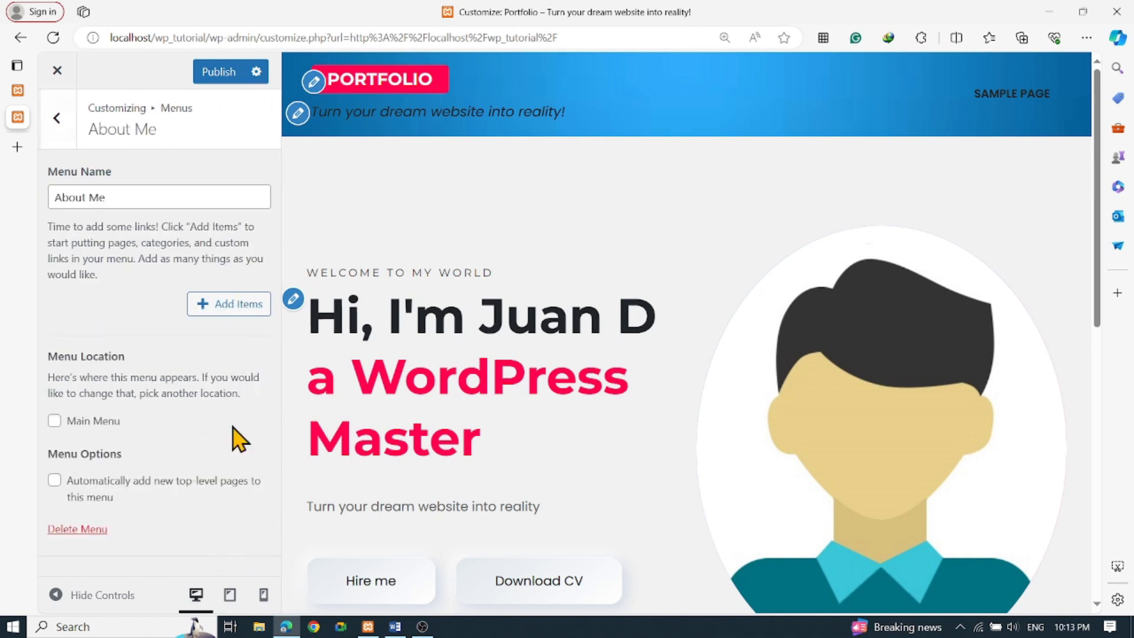
Rename the menu to 'Main Menu' and bring up the Add Items list
click(219, 312)
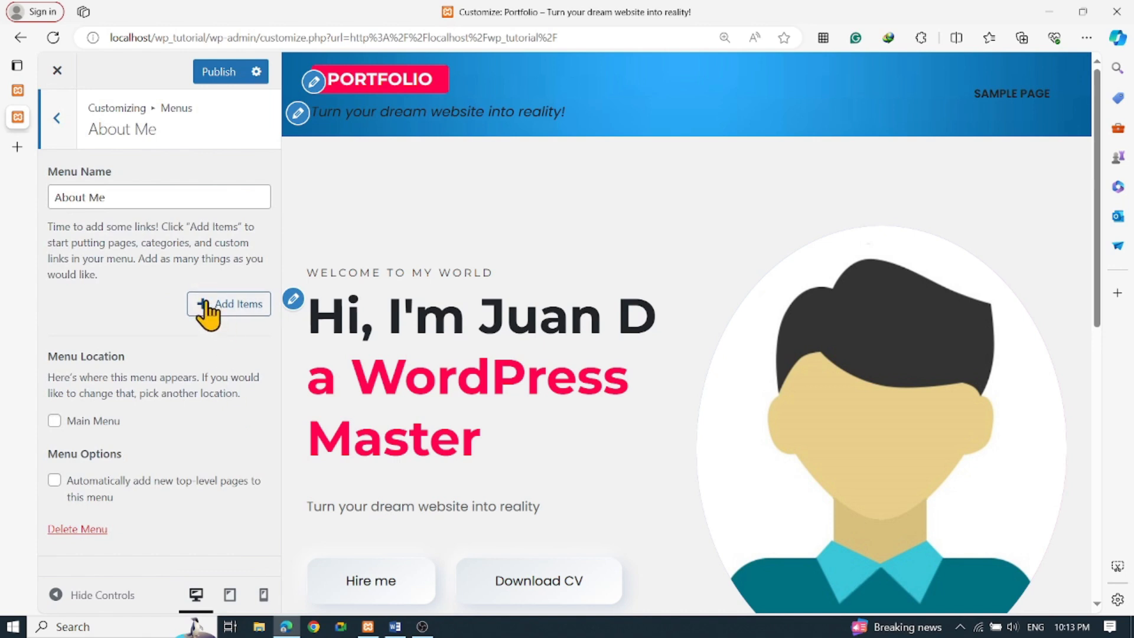
drag(124, 195, 3, 180)
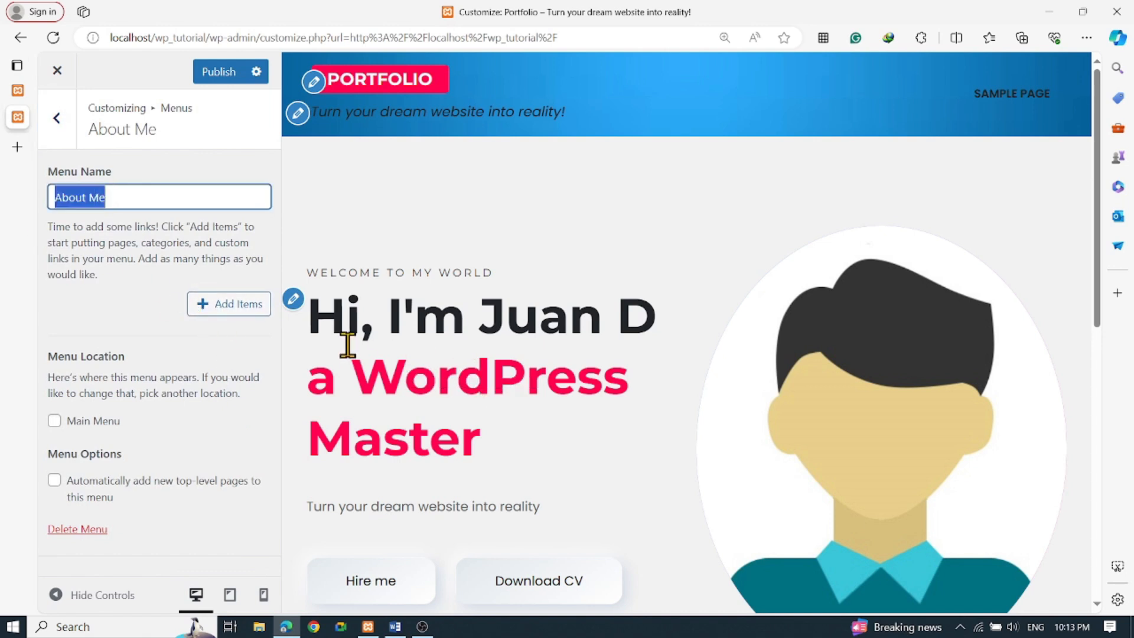
text(Main Menu)
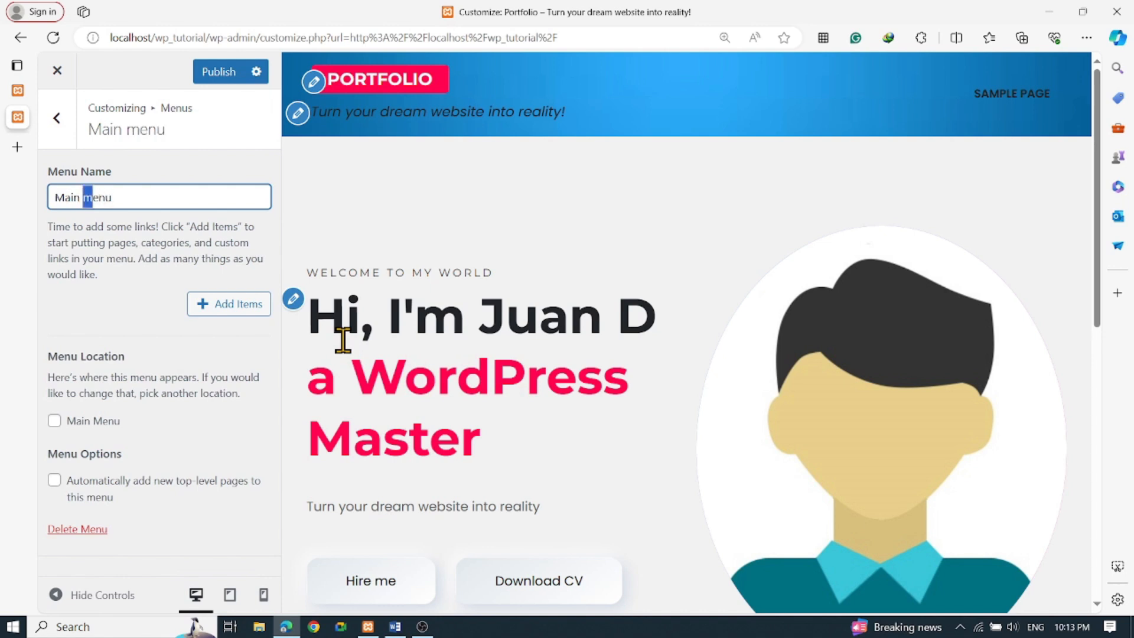
click(208, 305)
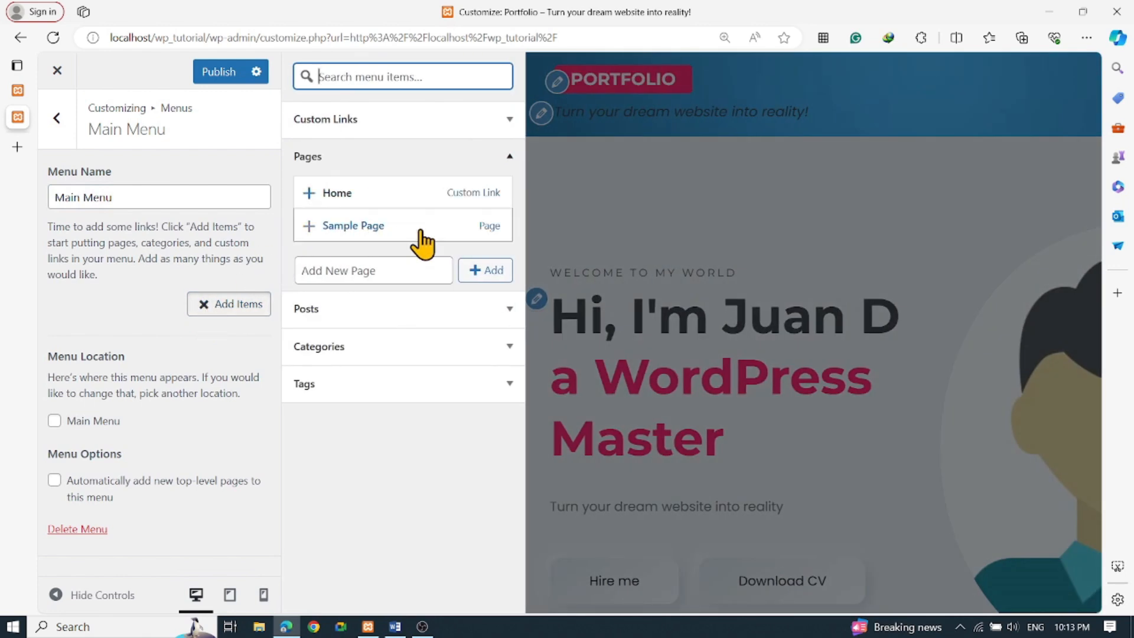
Add new pages Contact and About Me to the menu, moving About Me above Contact
click(380, 270)
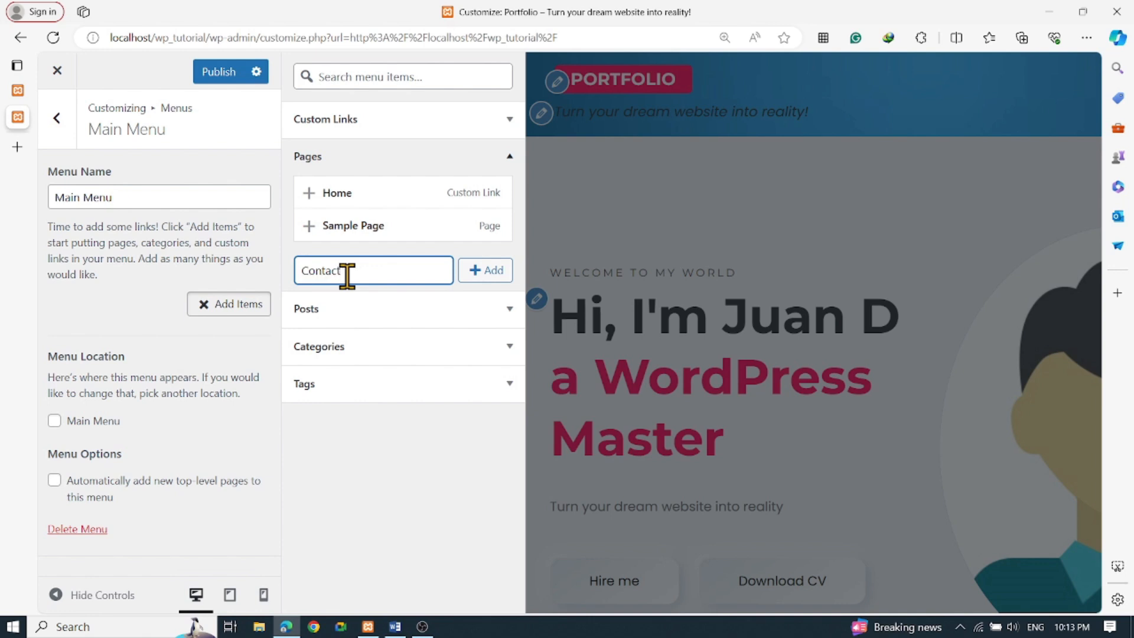
click(478, 272)
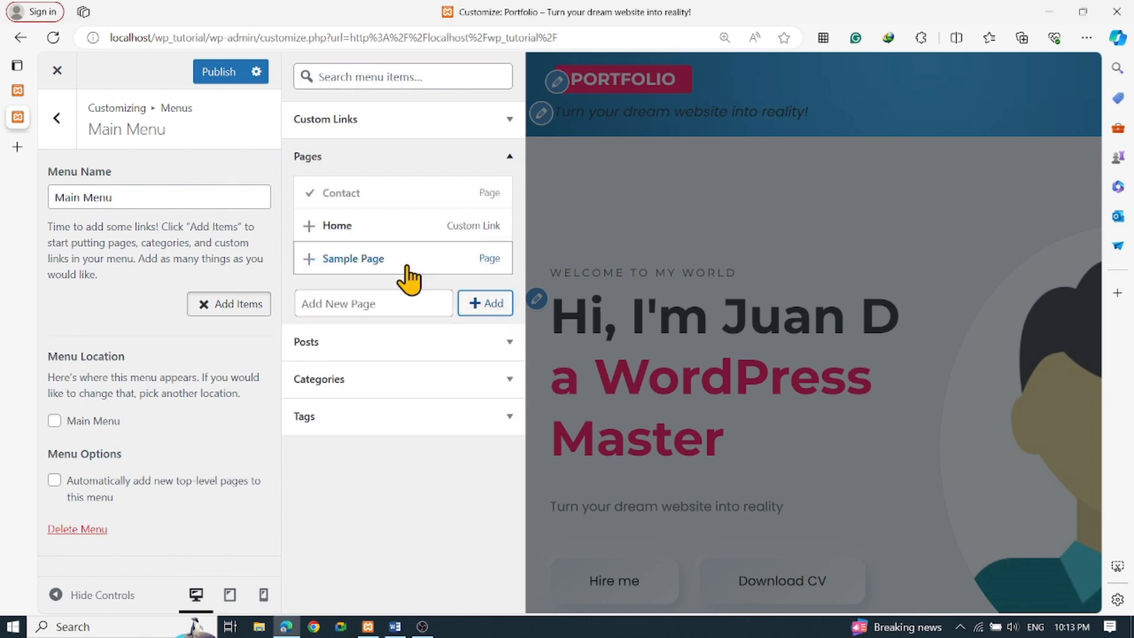
click(383, 305)
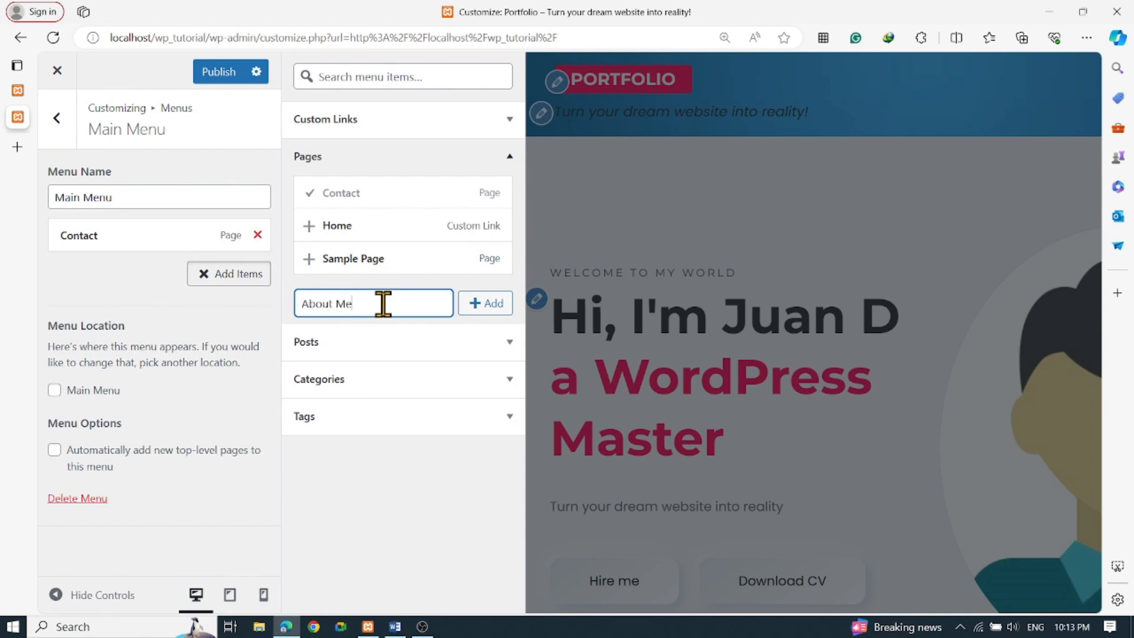
click(477, 303)
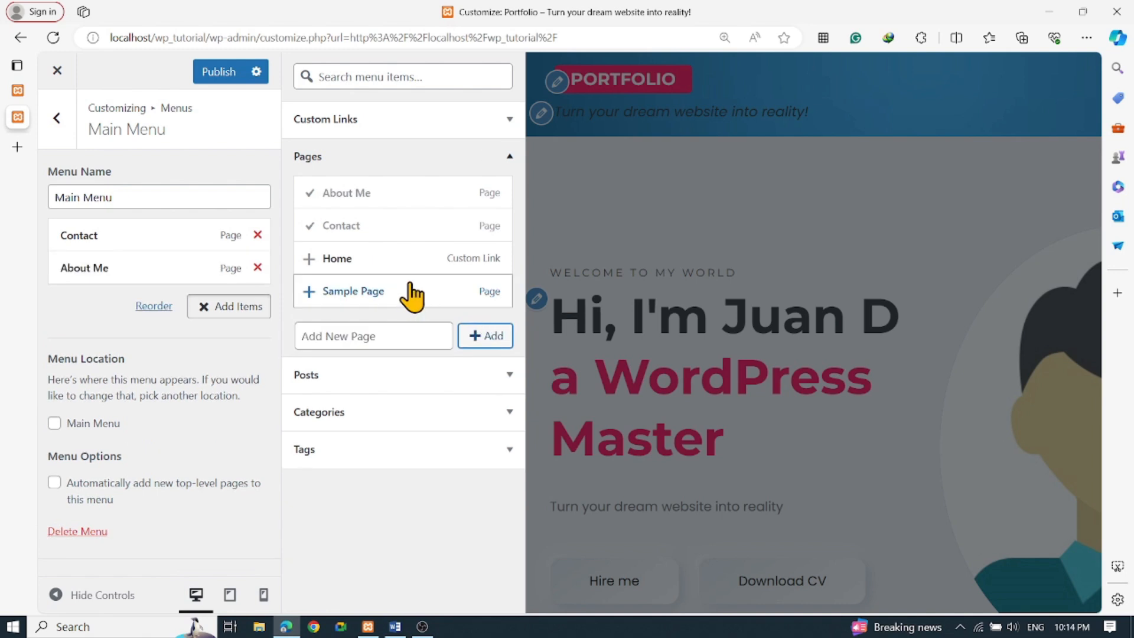
drag(113, 269, 95, 234)
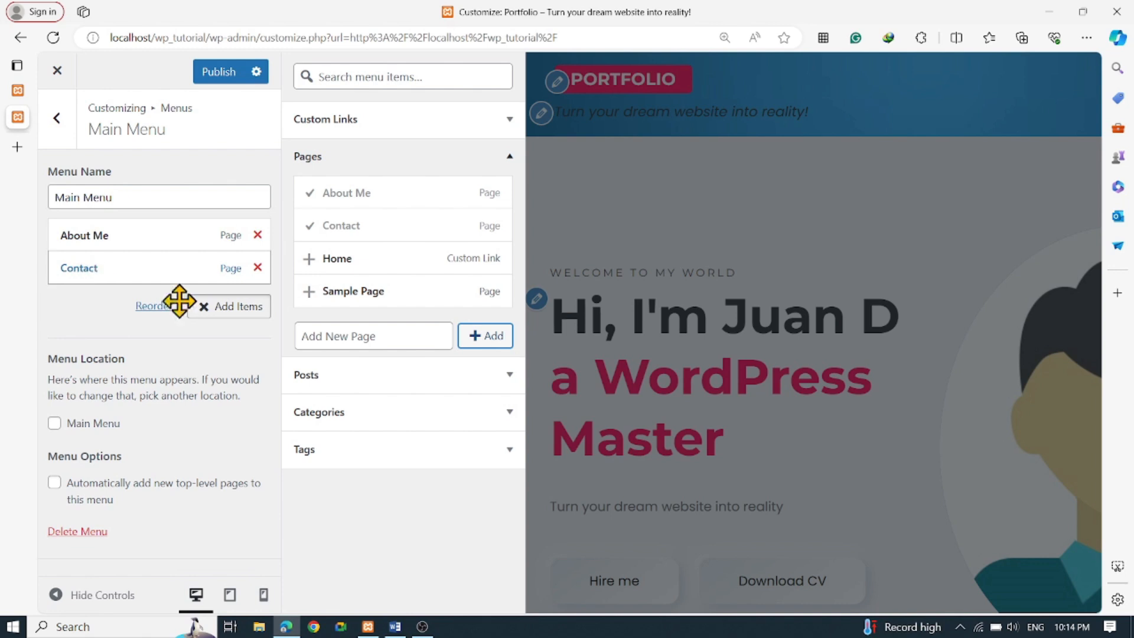
Add new pages Sample UI and Services to the menu
click(363, 331)
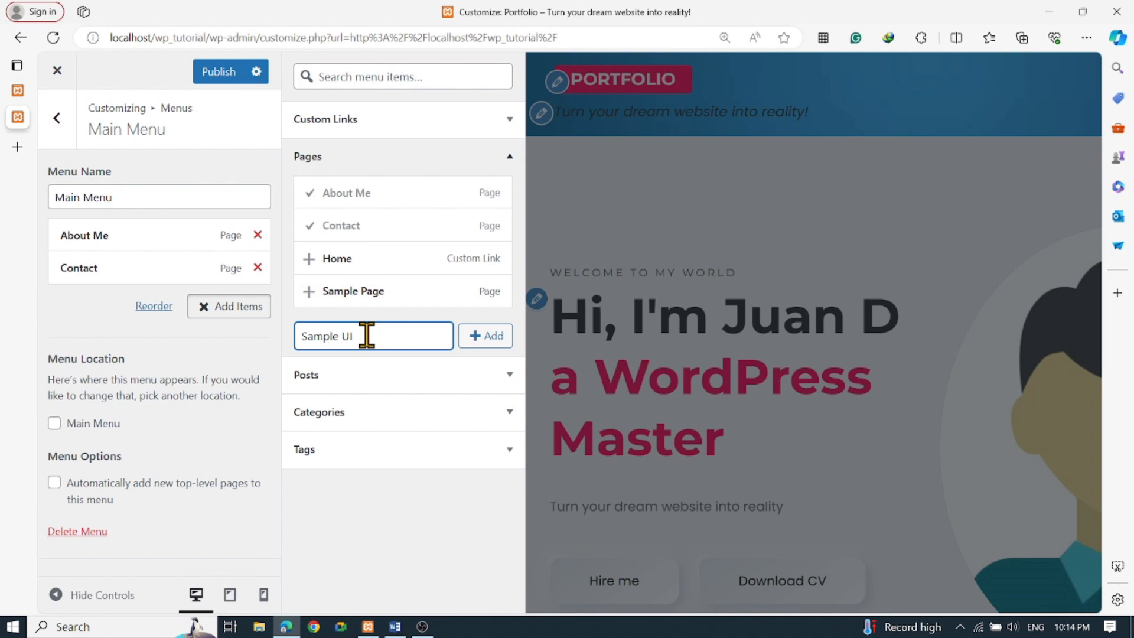
click(473, 346)
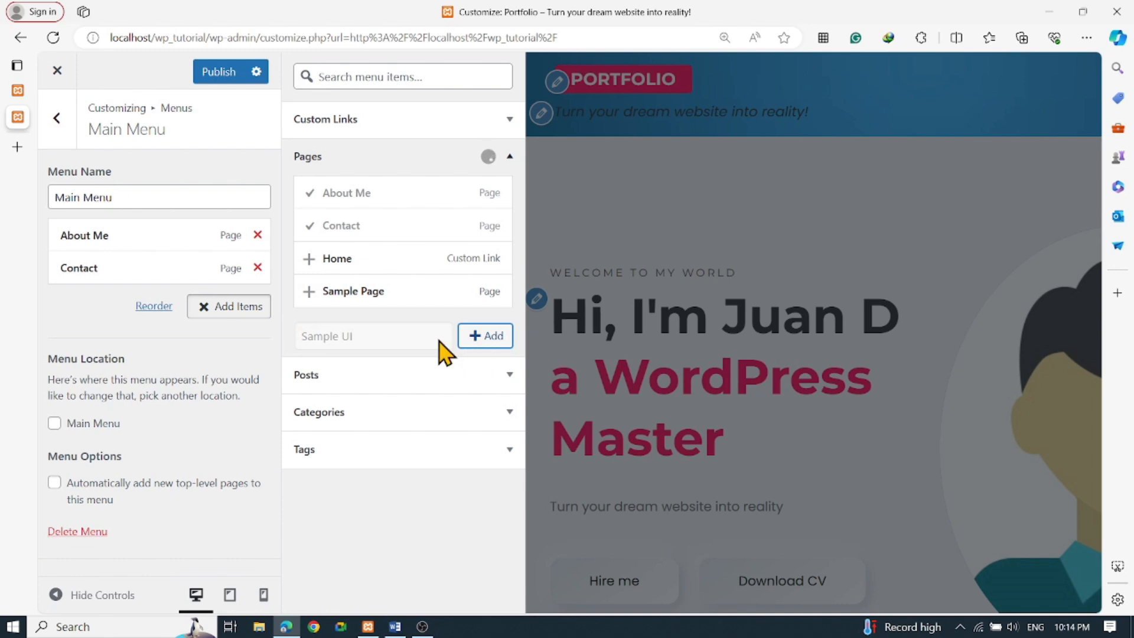
click(367, 352)
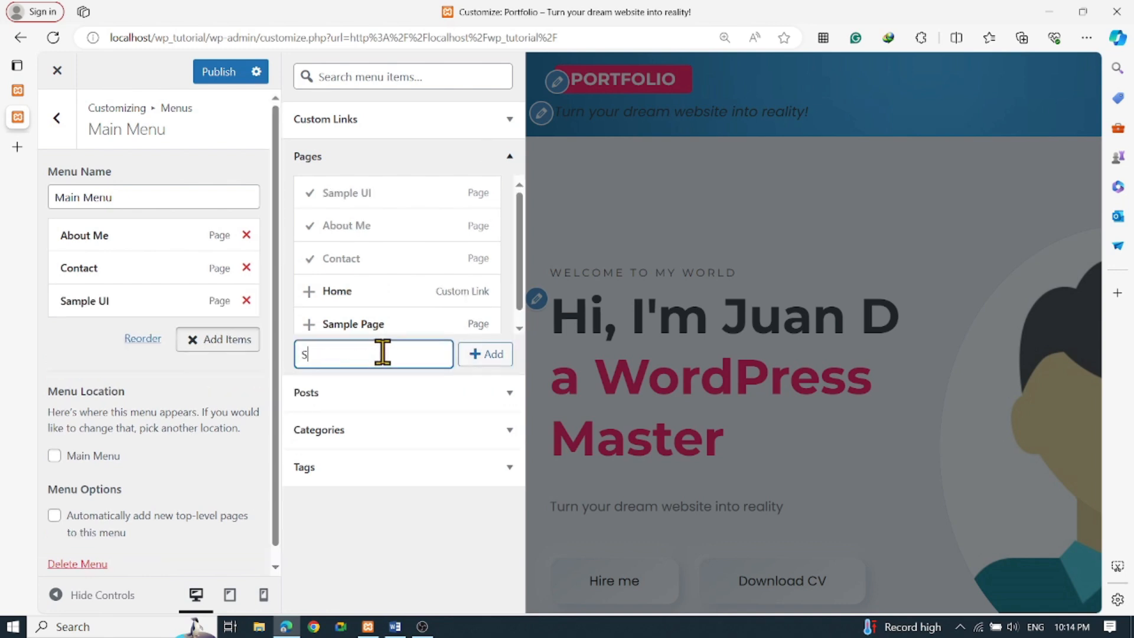
text(Services)
key(Return)
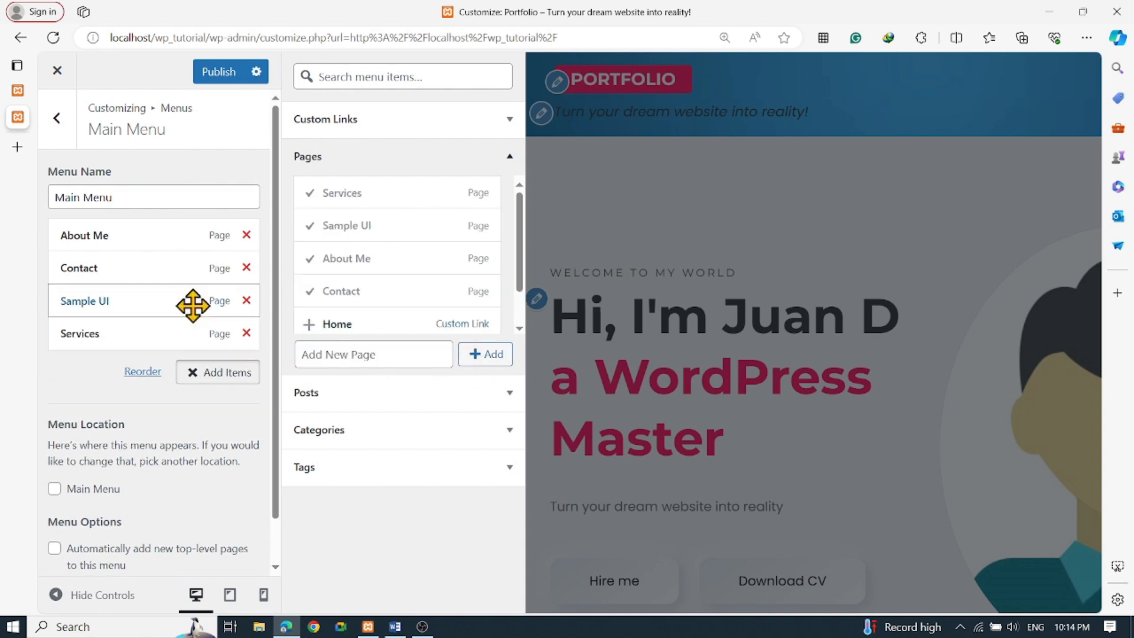
Nest Sample UI under Services, then browse the Posts, Categories and Tags item lists
drag(107, 300, 97, 331)
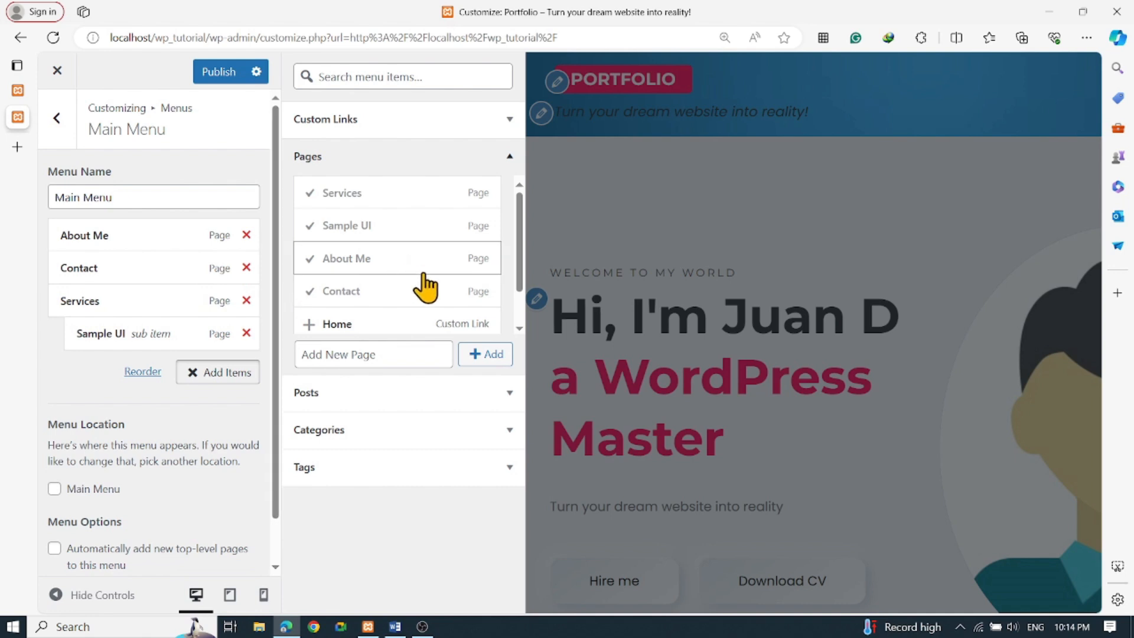
scroll(430, 296, down, 1)
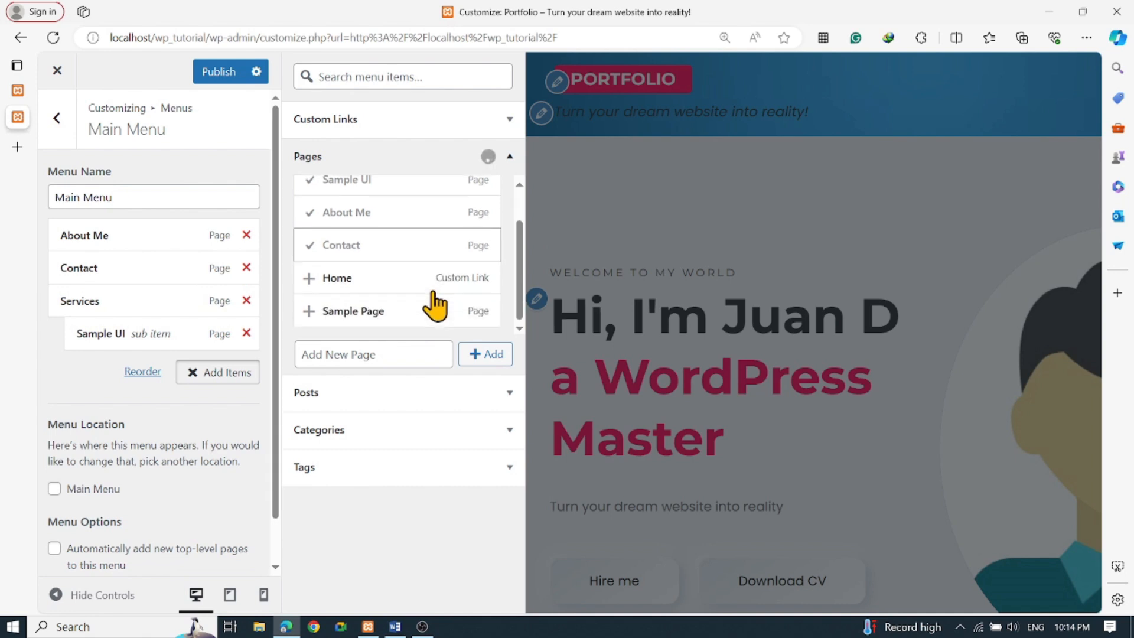
click(498, 396)
click(486, 314)
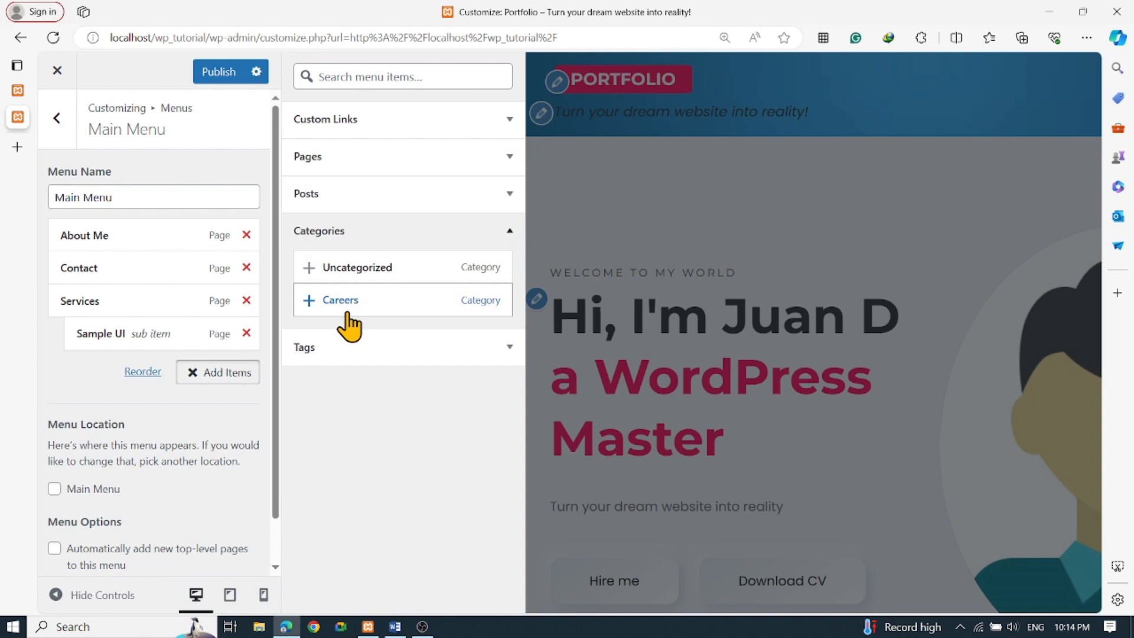
click(364, 347)
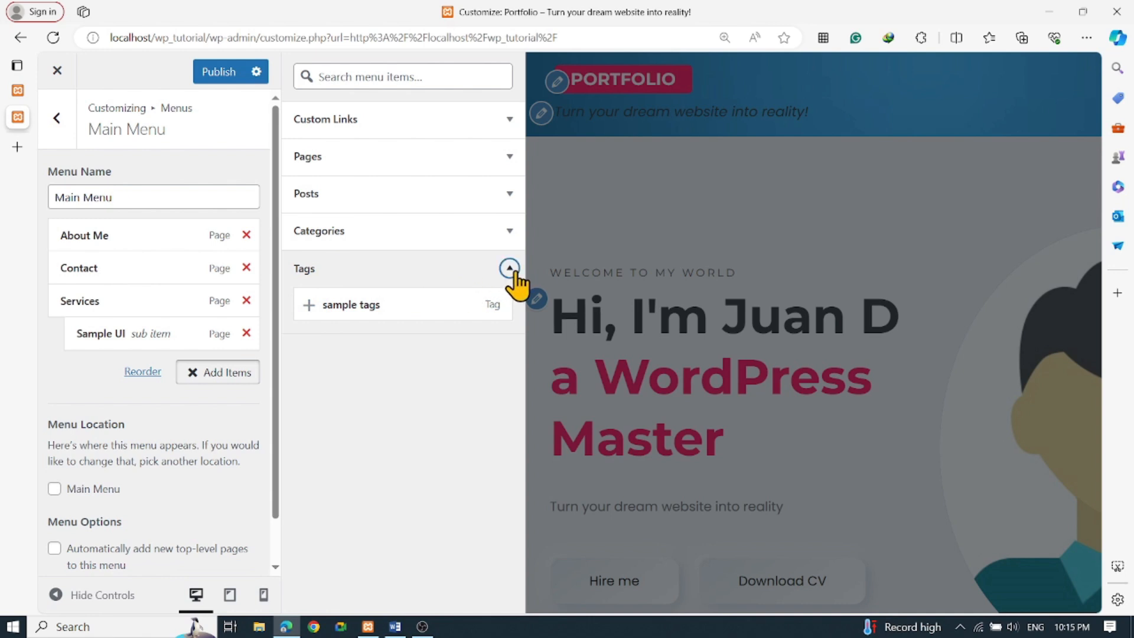
click(509, 268)
click(509, 231)
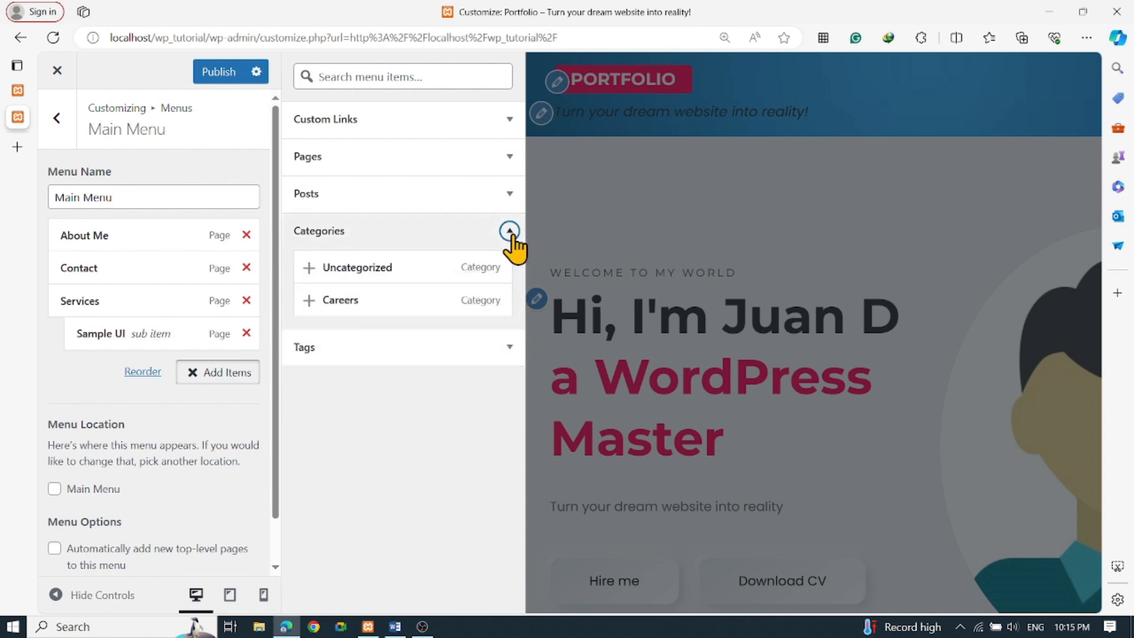
Assign Main Menu to the theme's Main Menu location so it shows in the header
scroll(253, 475, down, 2)
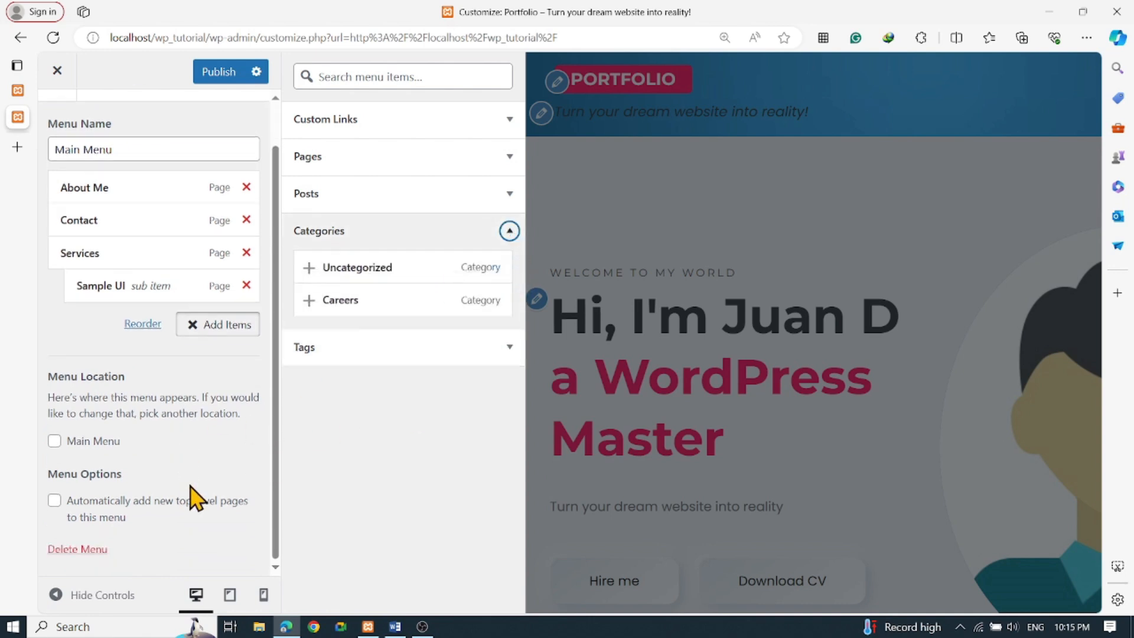
click(54, 442)
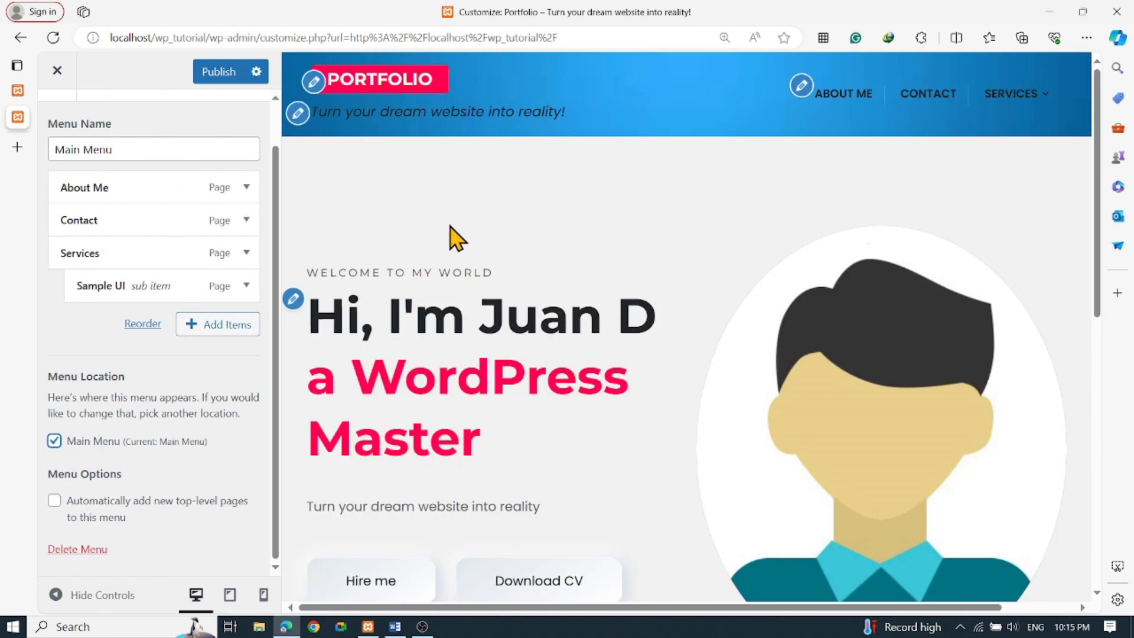
mouse_move(1013, 96)
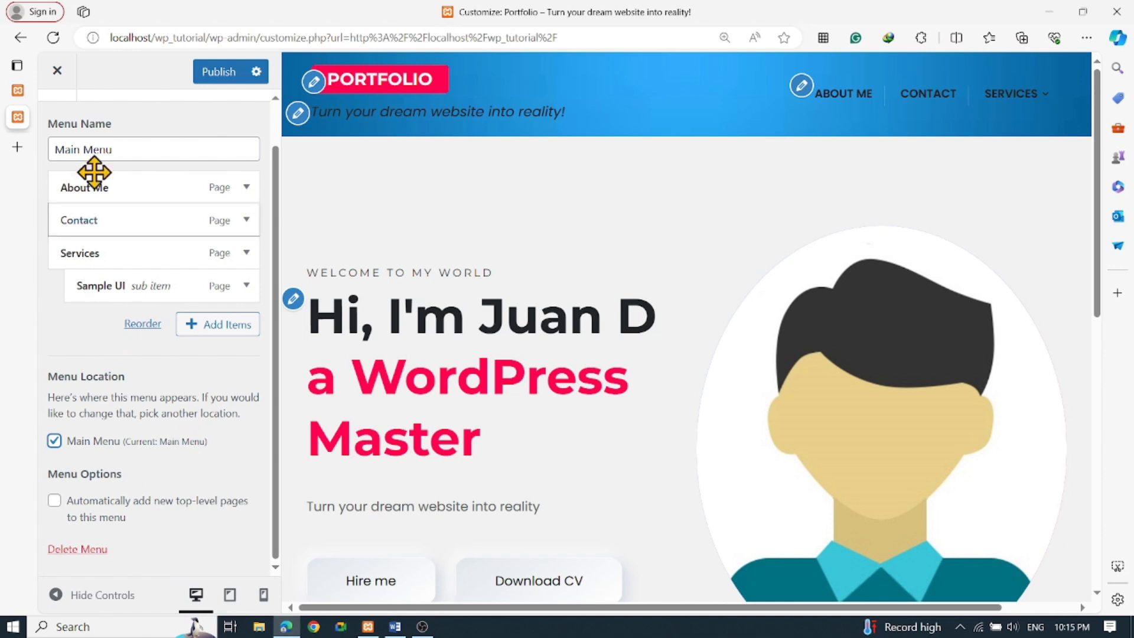
scroll(167, 278, up, 1)
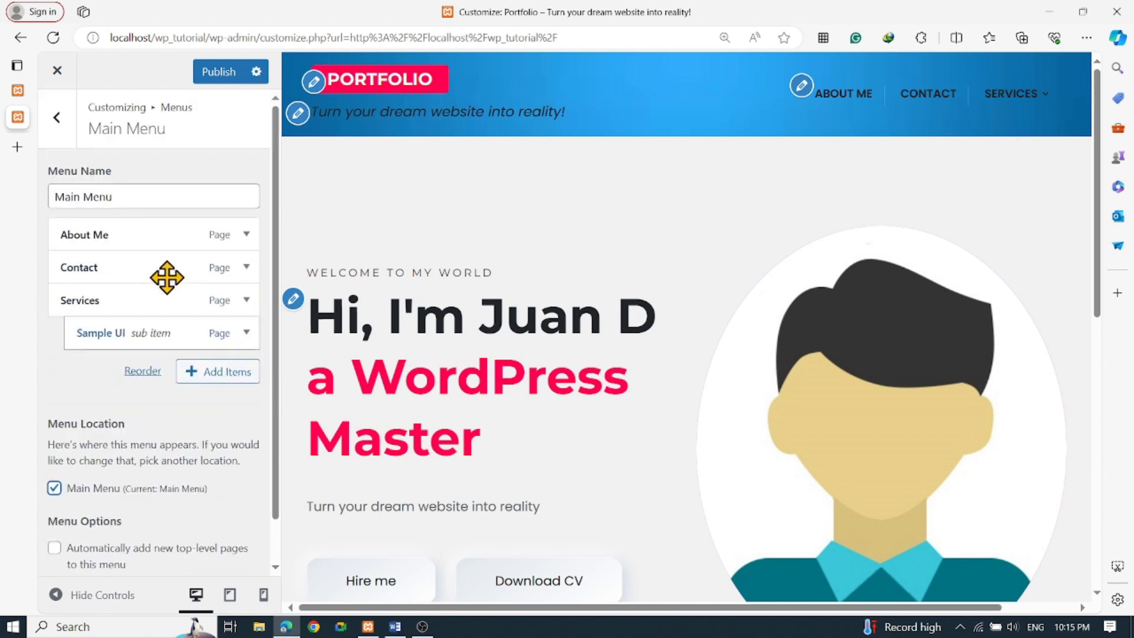
Exit the menu editor and review the Sidebar widgets: search, Recent Posts and Recent Comments
click(58, 125)
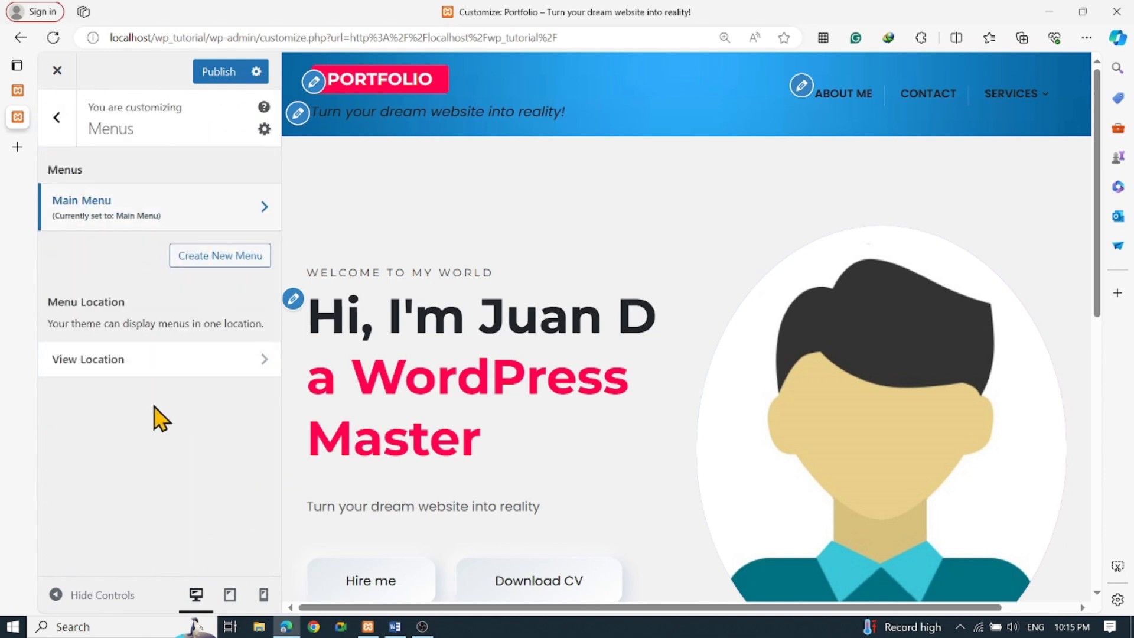
click(59, 127)
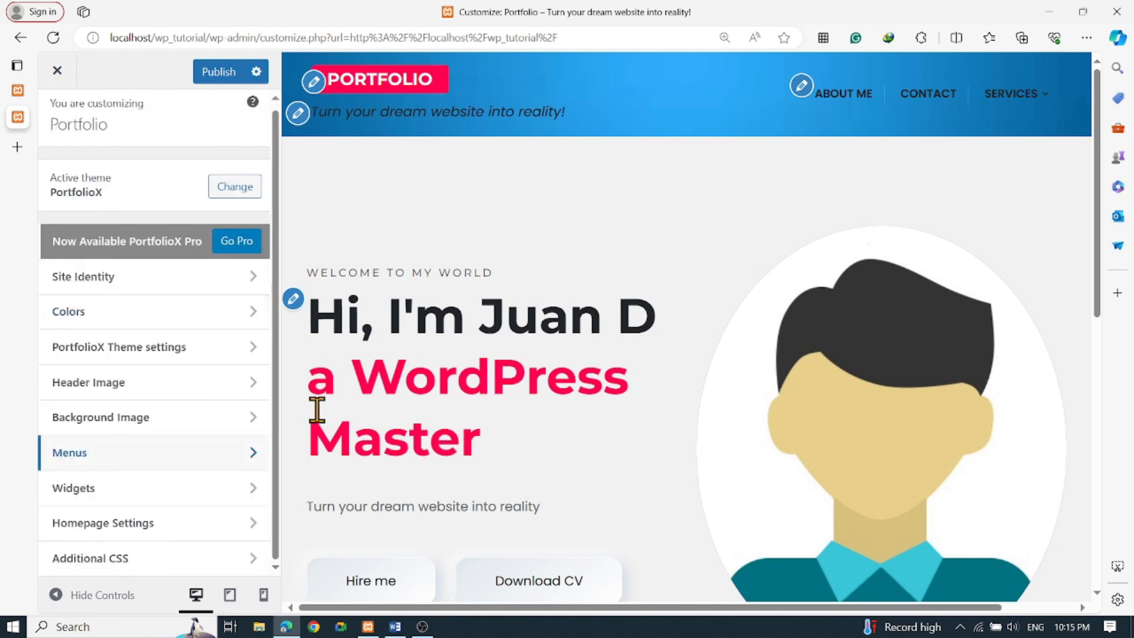
click(112, 494)
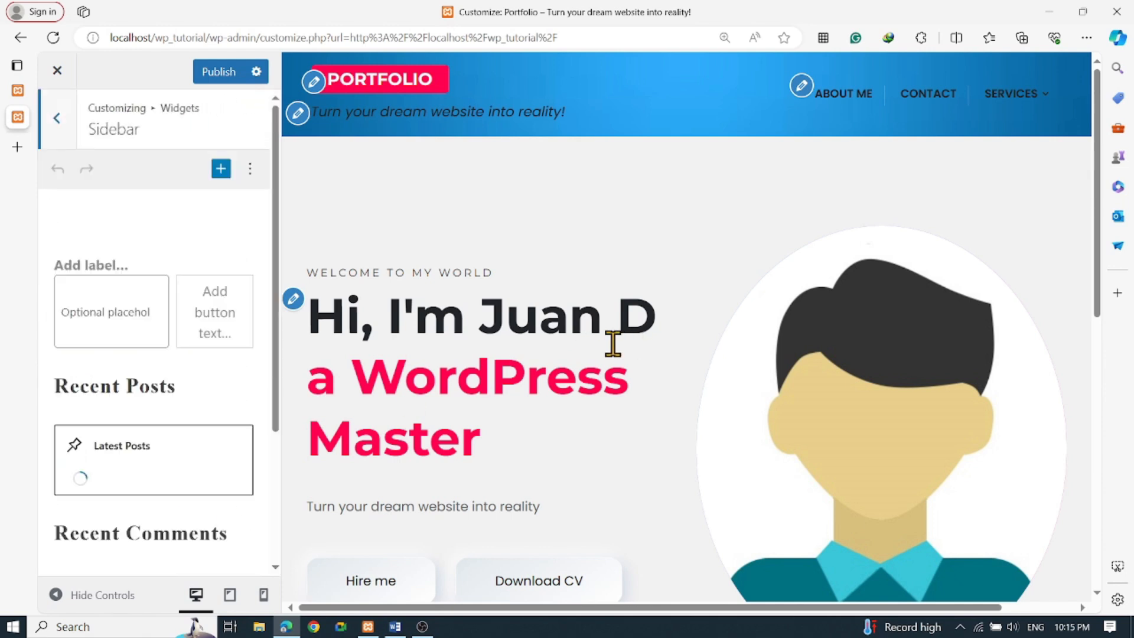
scroll(650, 366, down, 8)
scroll(812, 417, down, 2)
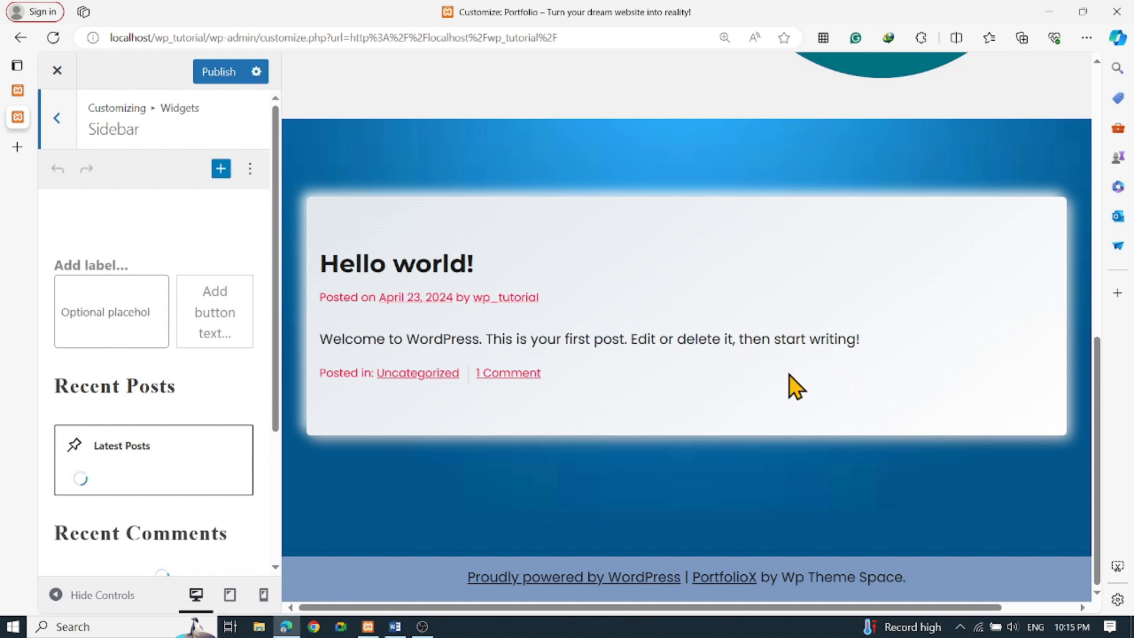
scroll(219, 416, down, 1)
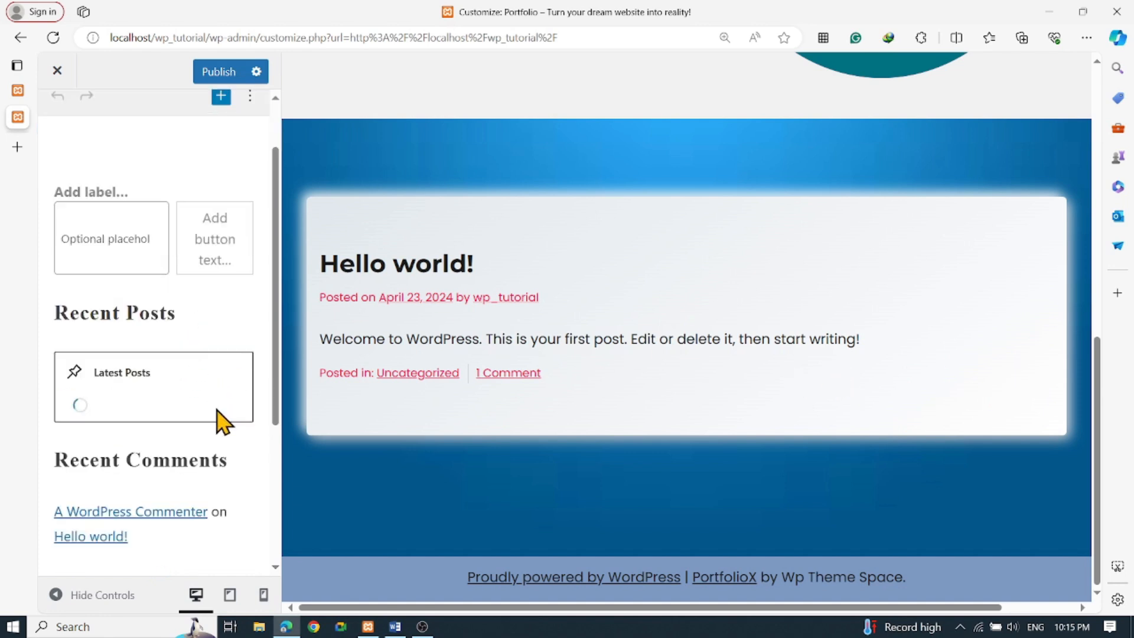
scroll(221, 420, up, 1)
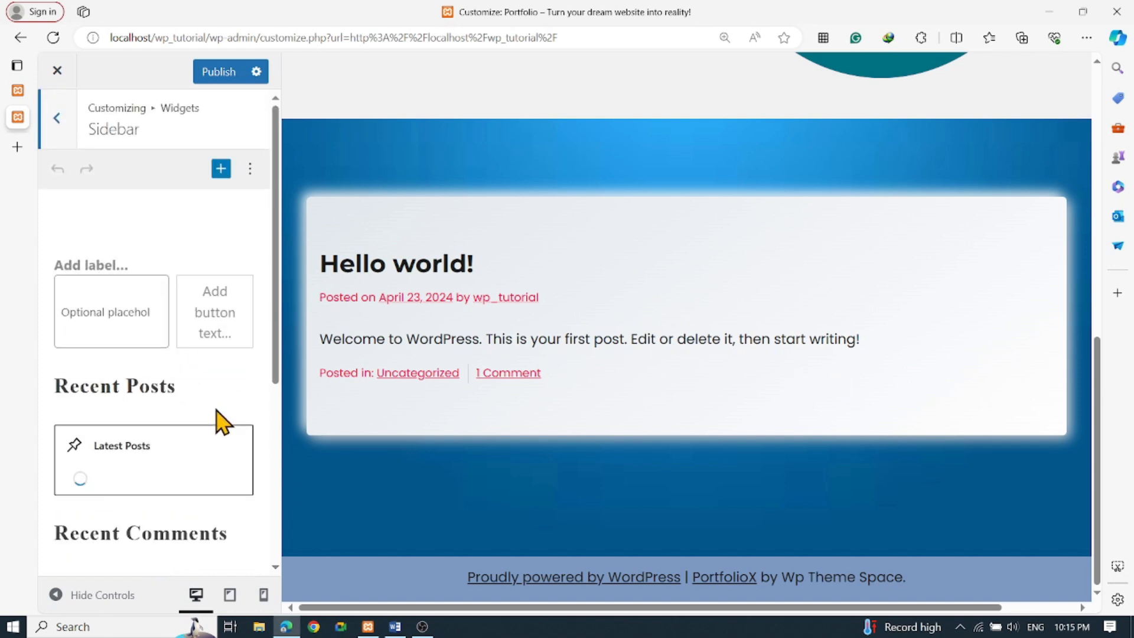
click(57, 121)
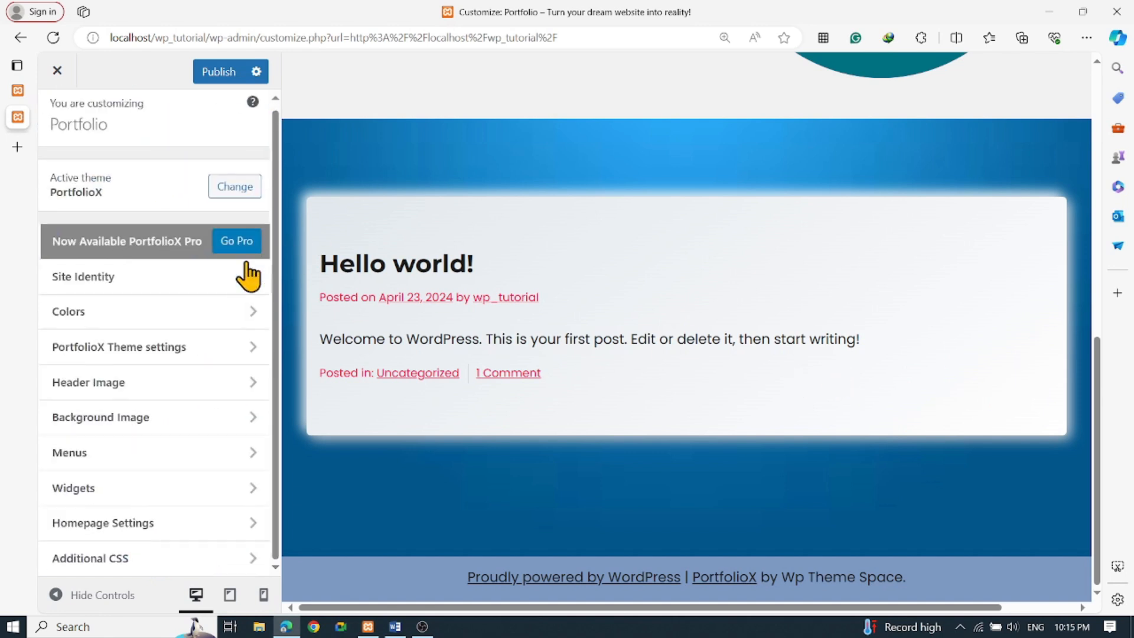
In the PortfolioX blog settings, set the blog layout to Right Sidebar
click(163, 350)
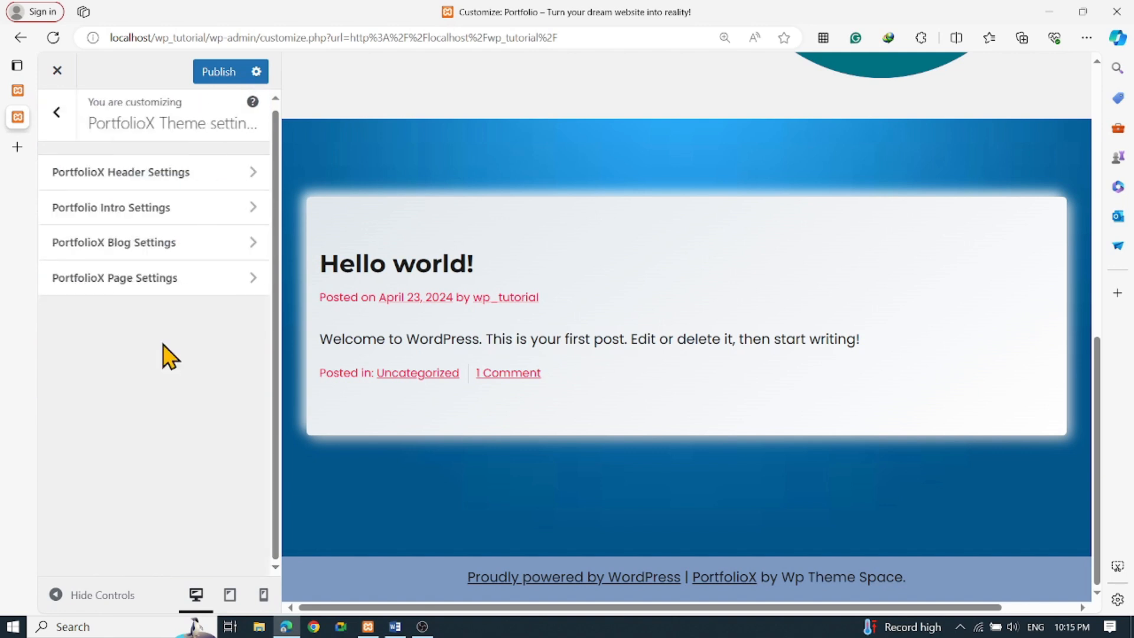
click(153, 249)
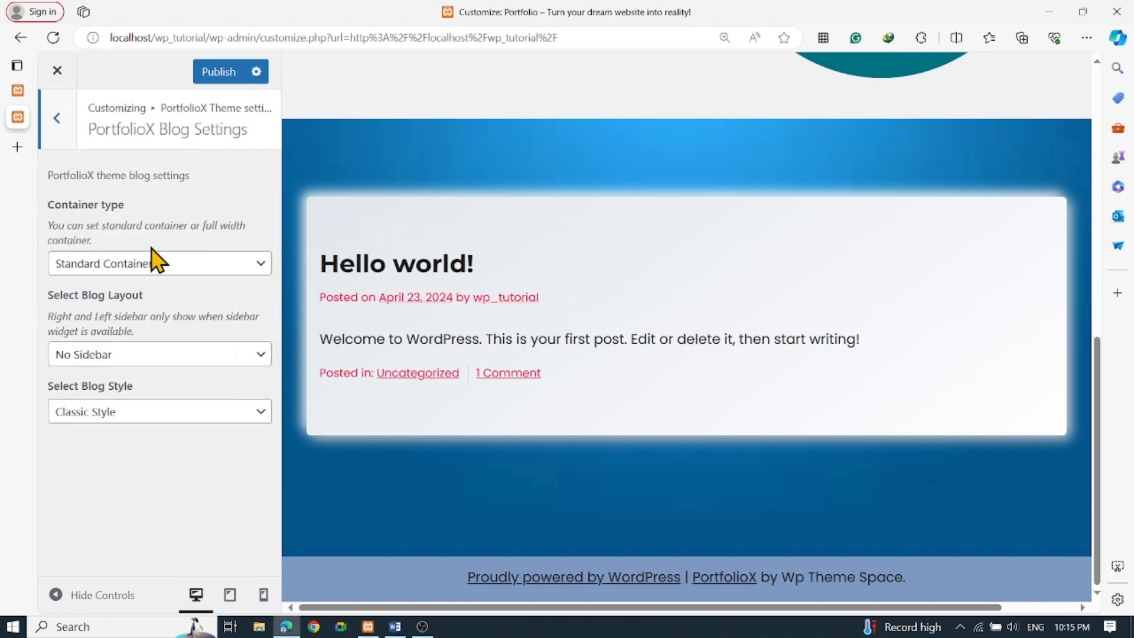
click(139, 356)
click(130, 378)
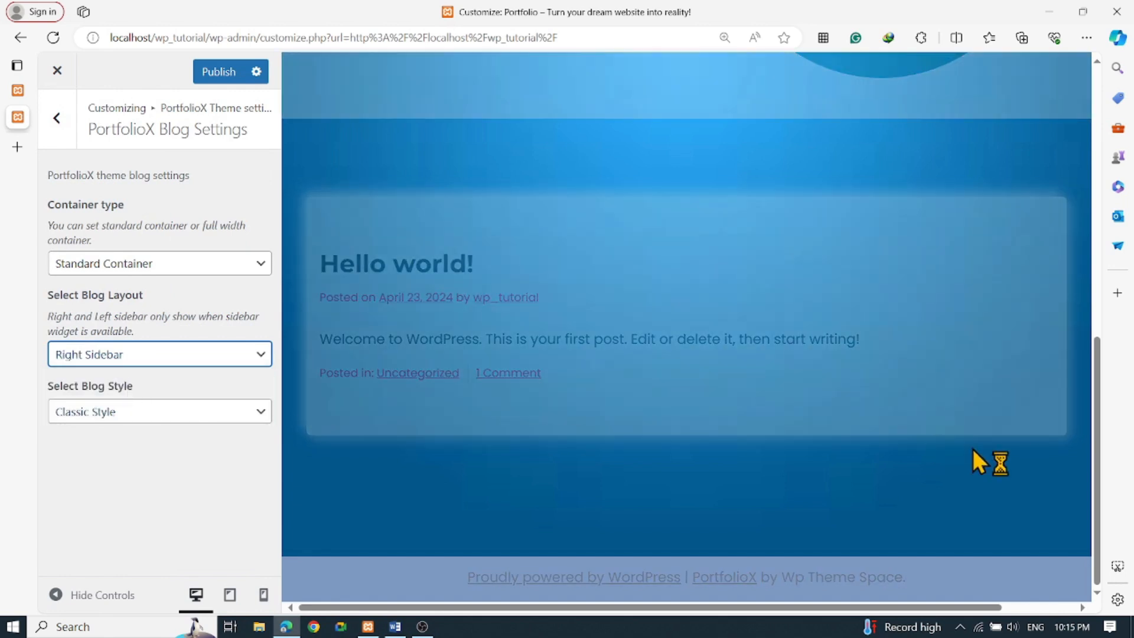
scroll(1002, 362, down, 1)
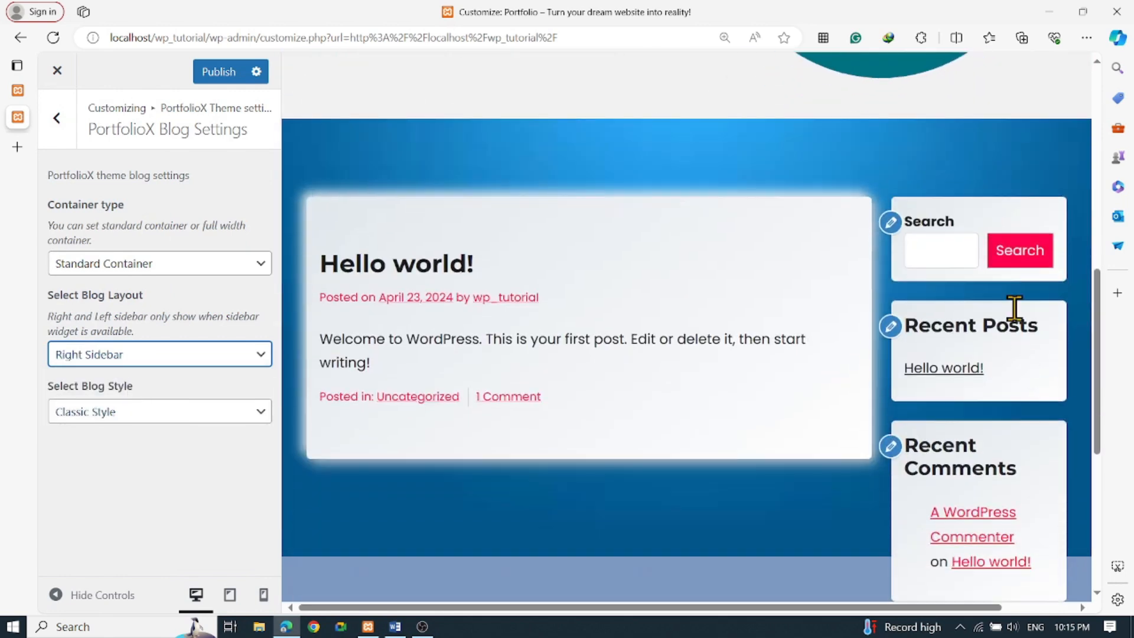
Return to the main Customizer menu and open the Sidebar widgets
click(56, 117)
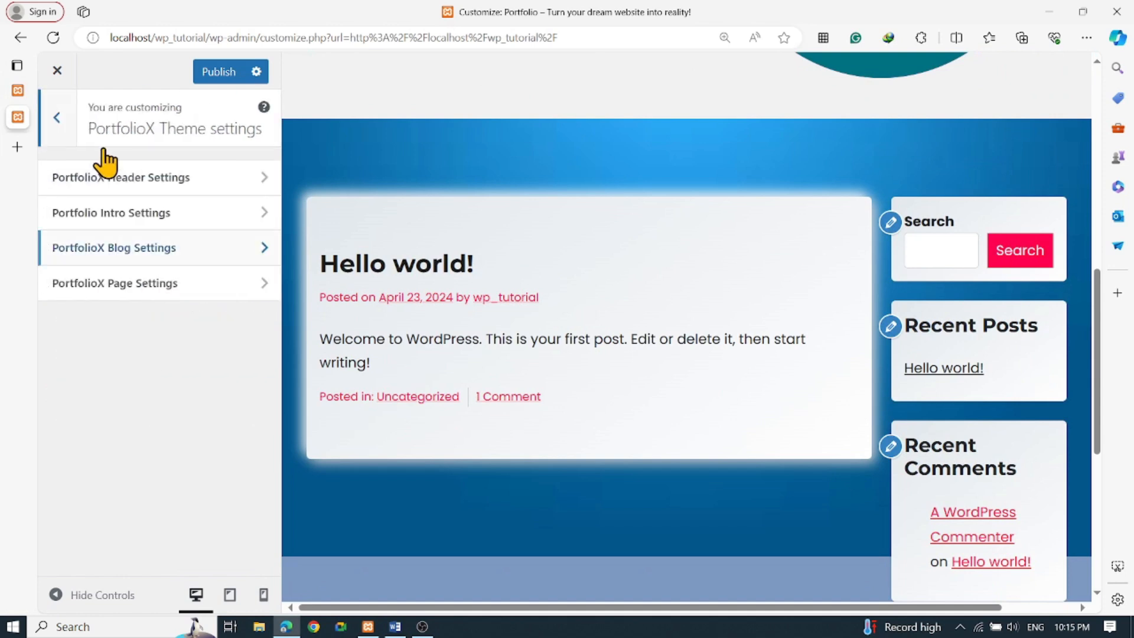
click(57, 118)
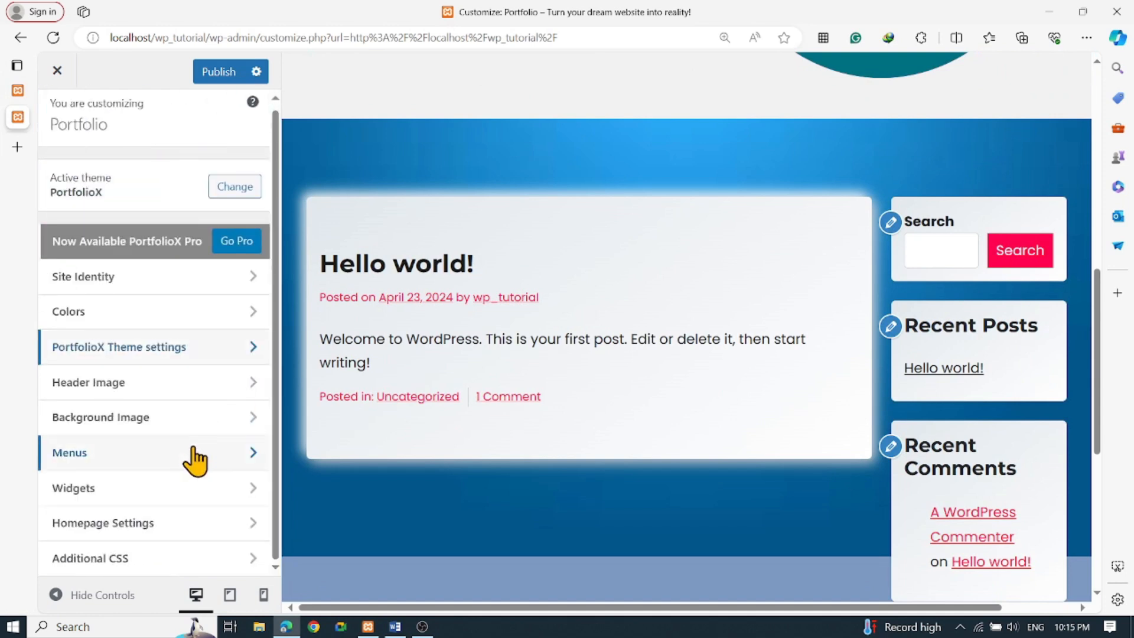
click(106, 498)
scroll(254, 425, down, 3)
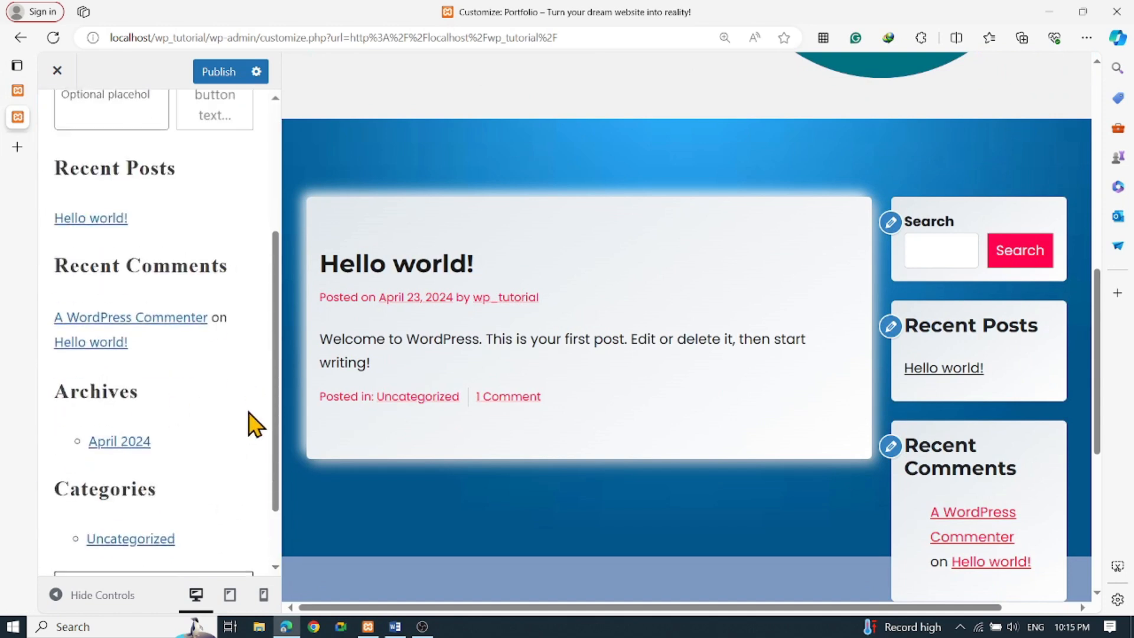
scroll(178, 401, up, 3)
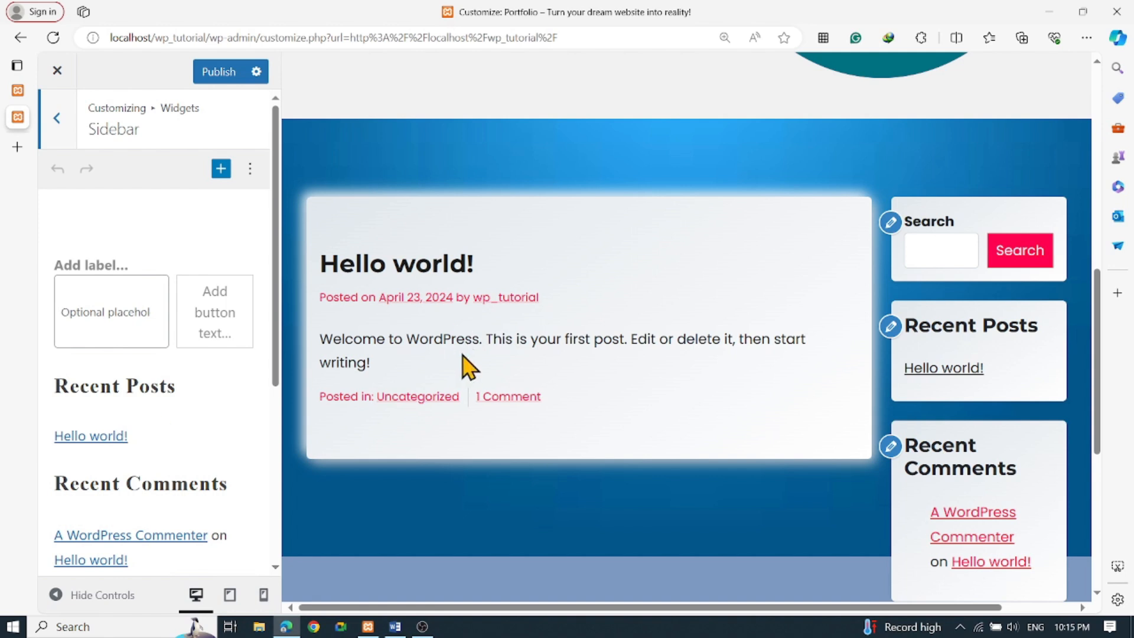
scroll(174, 380, down, 1)
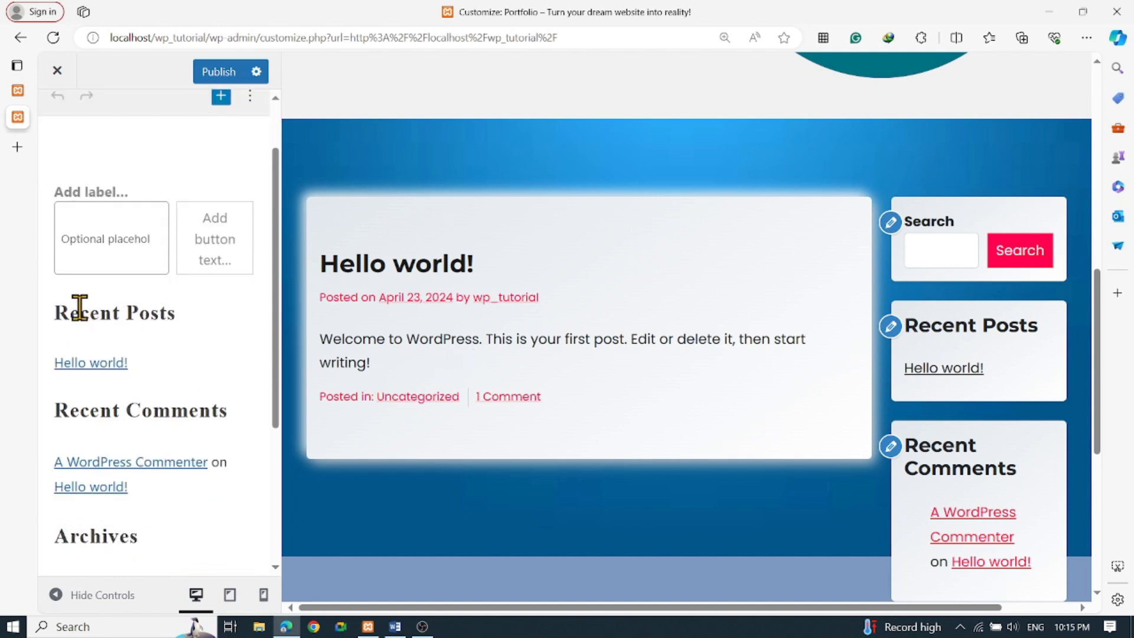
scroll(177, 375, down, 3)
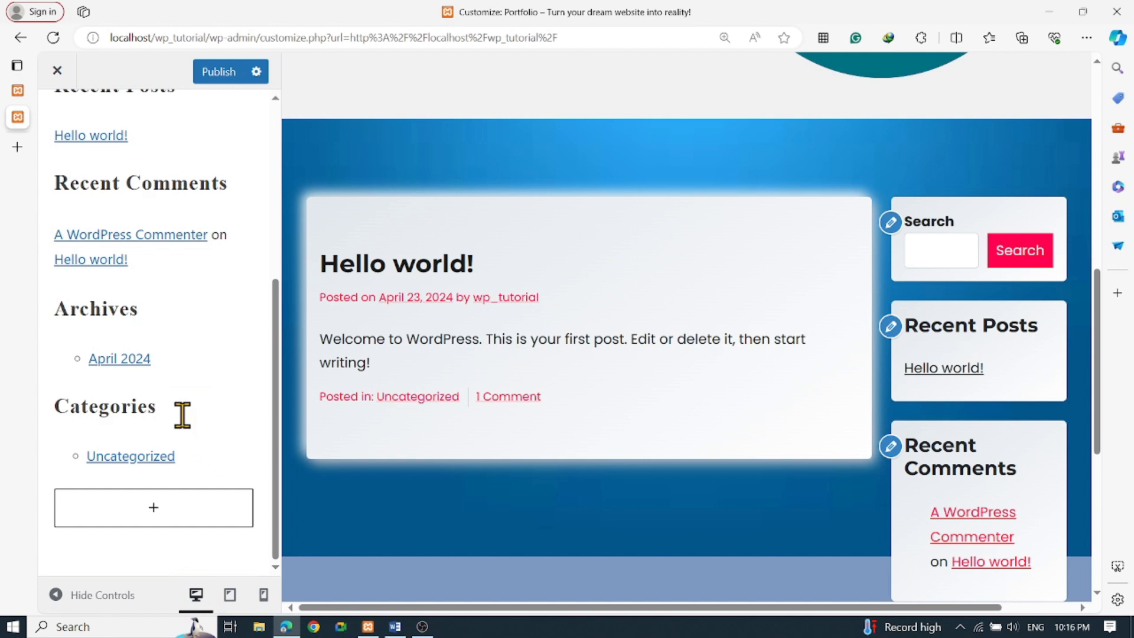
click(120, 420)
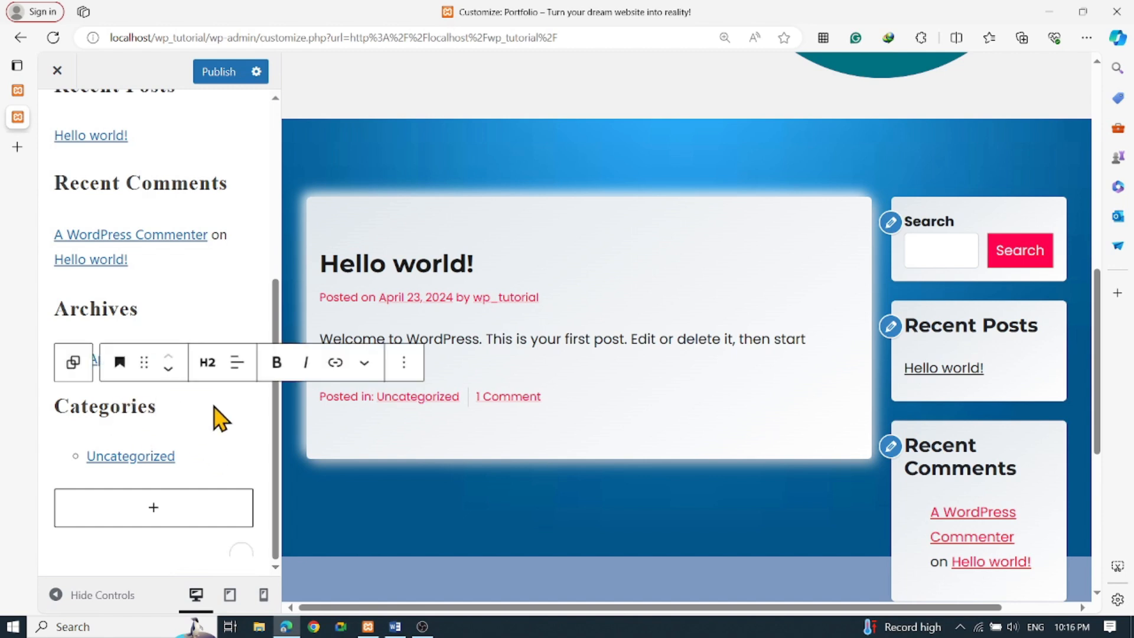
key(Down)
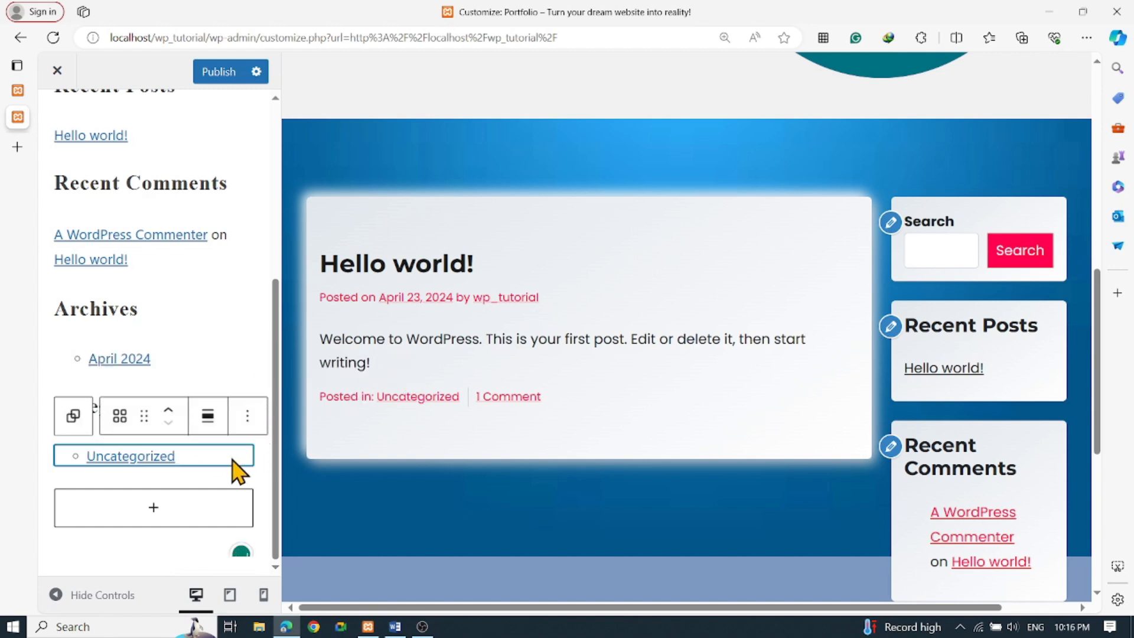
click(248, 425)
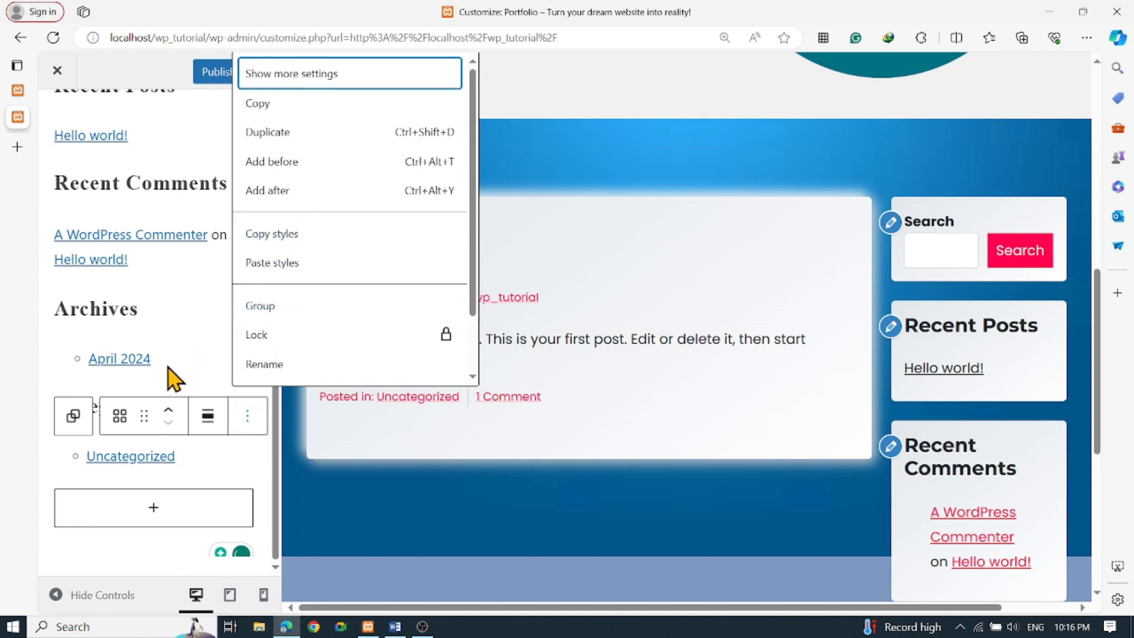
scroll(177, 374, up, 5)
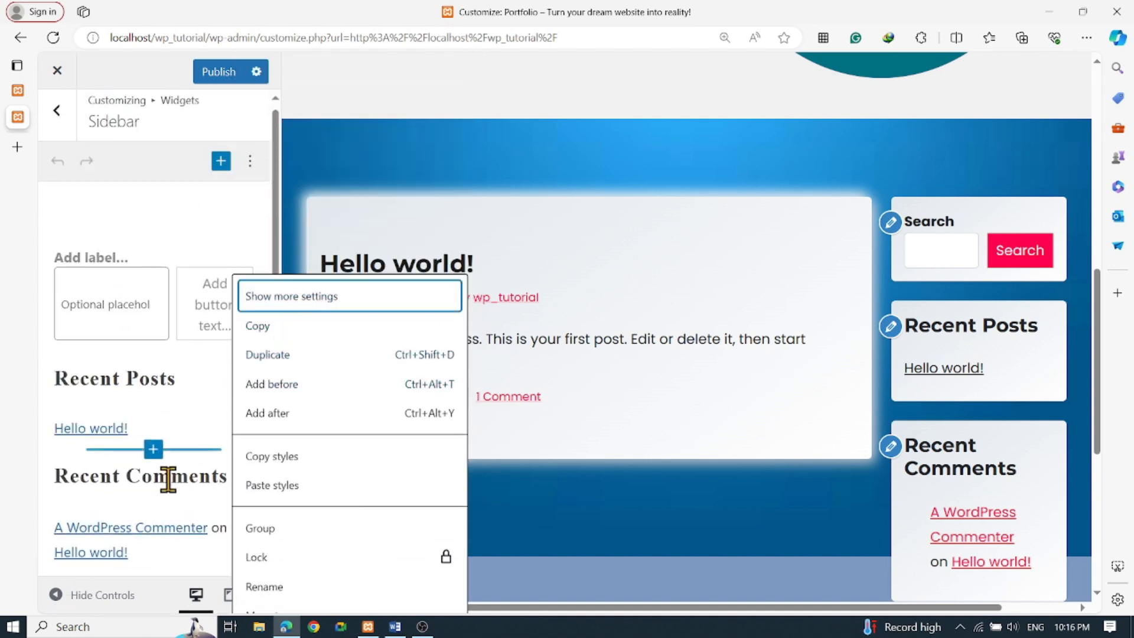
scroll(177, 466, down, 3)
click(190, 460)
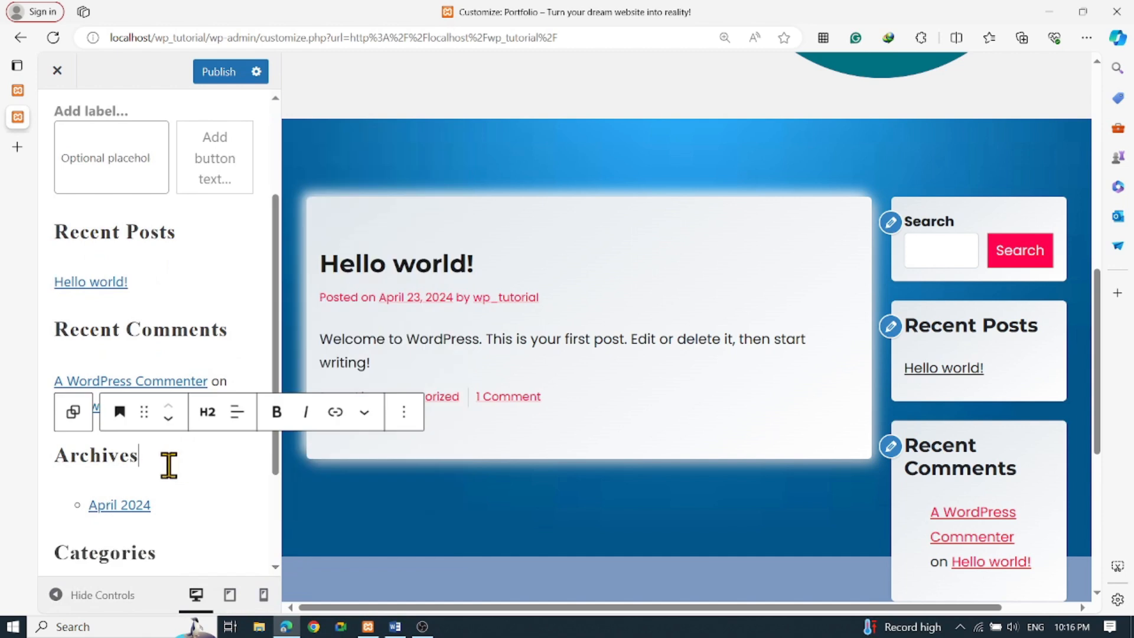
click(403, 413)
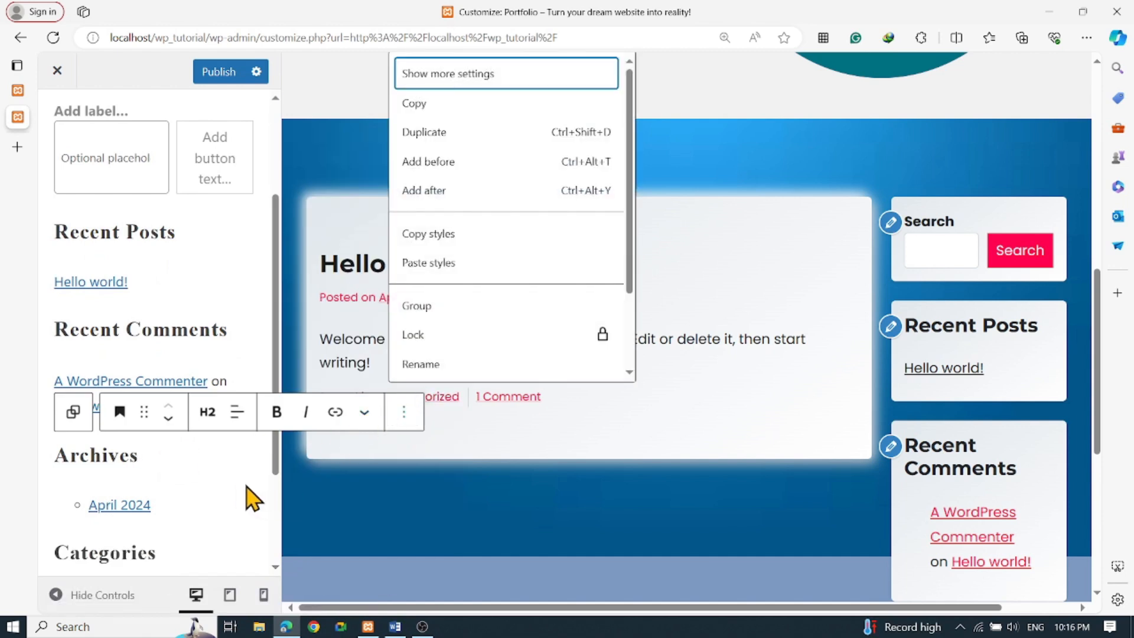
click(223, 489)
click(219, 490)
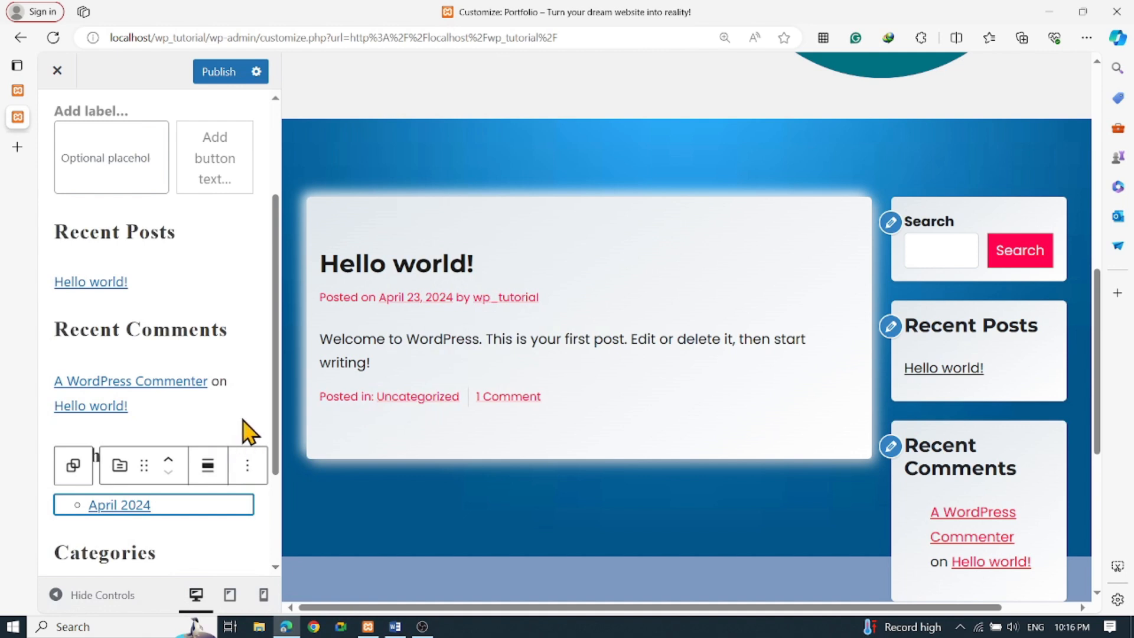
scroll(260, 408, up, 3)
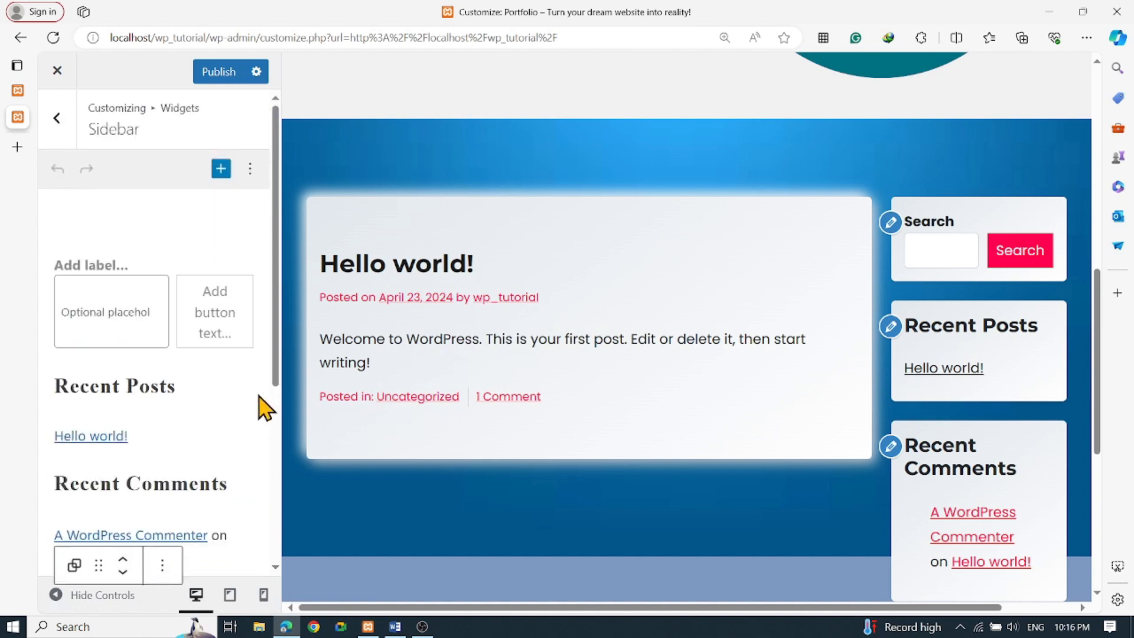
click(205, 390)
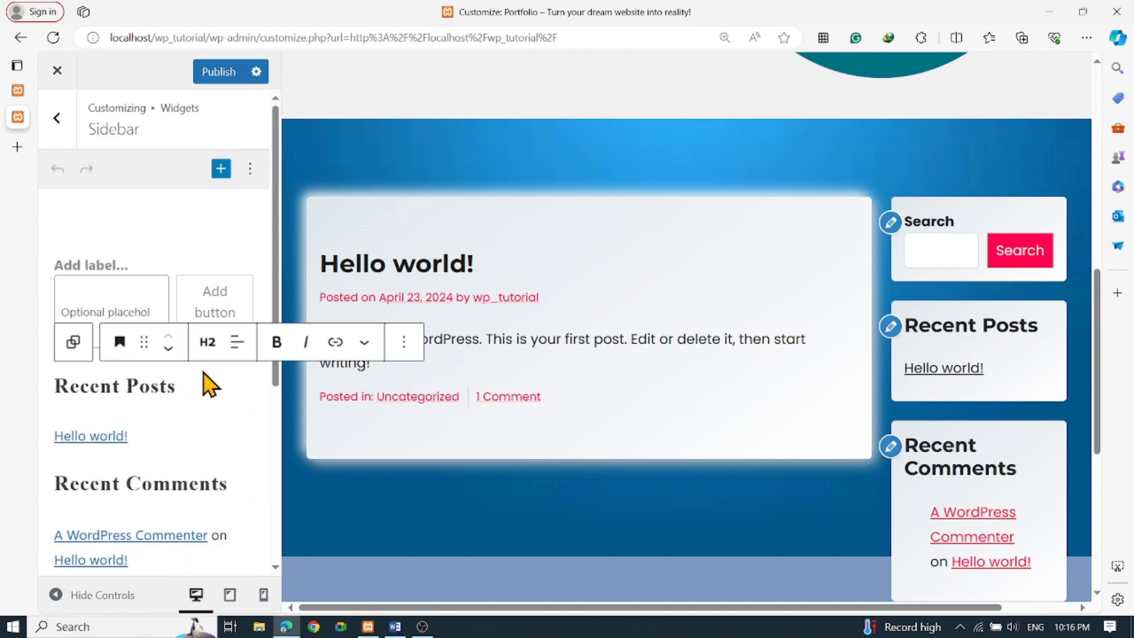
Delete the Recent Posts list block from the sidebar
click(128, 444)
key(Delete)
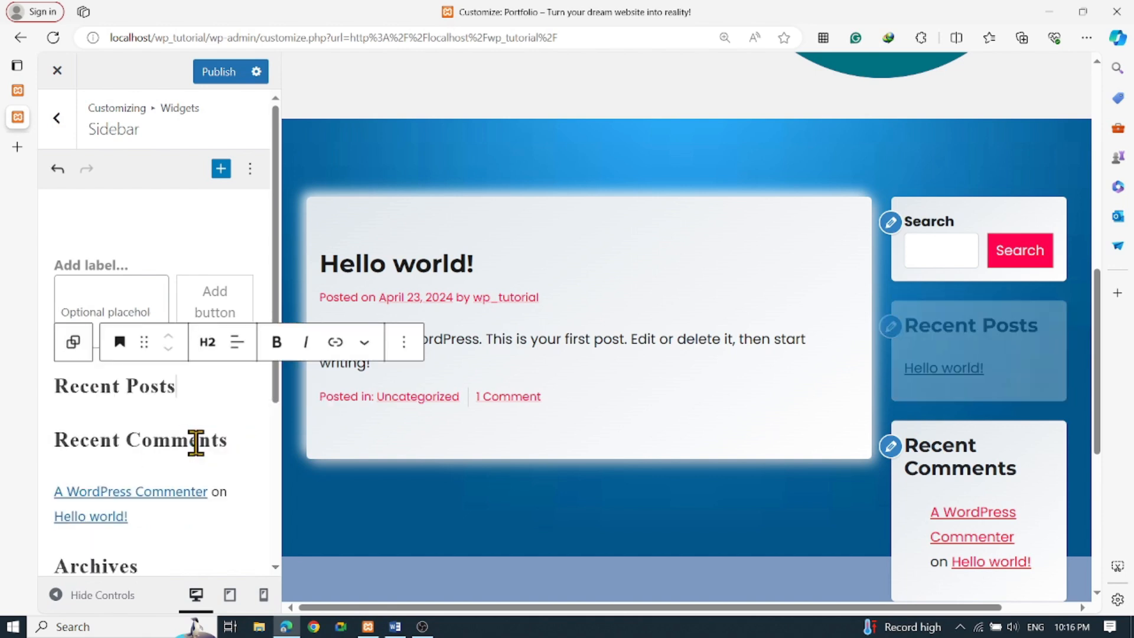
click(132, 273)
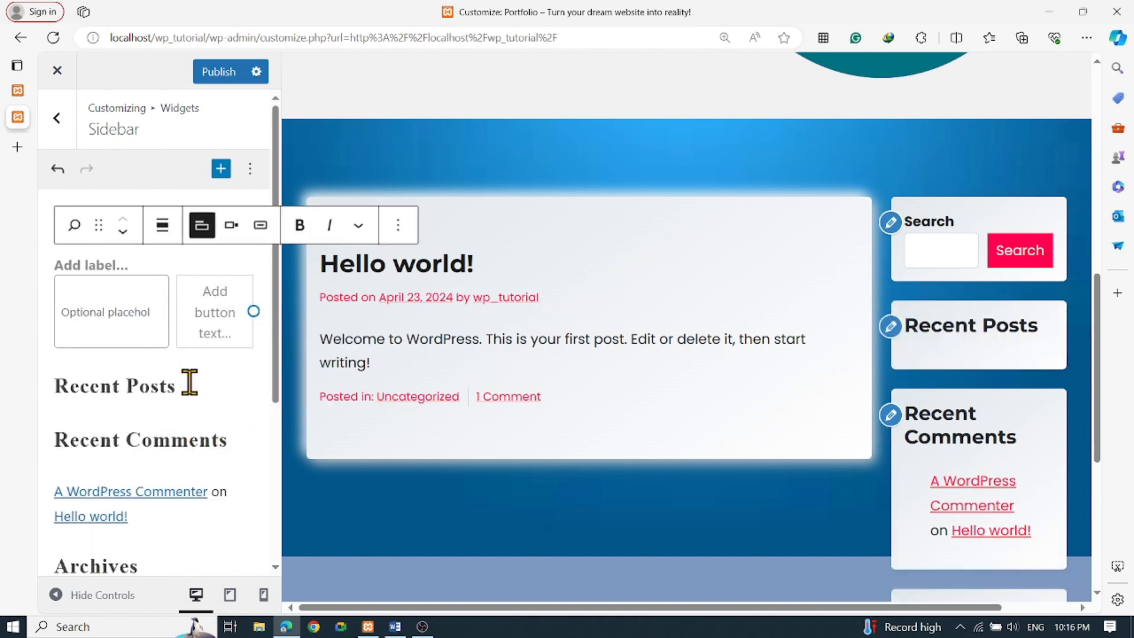
click(144, 344)
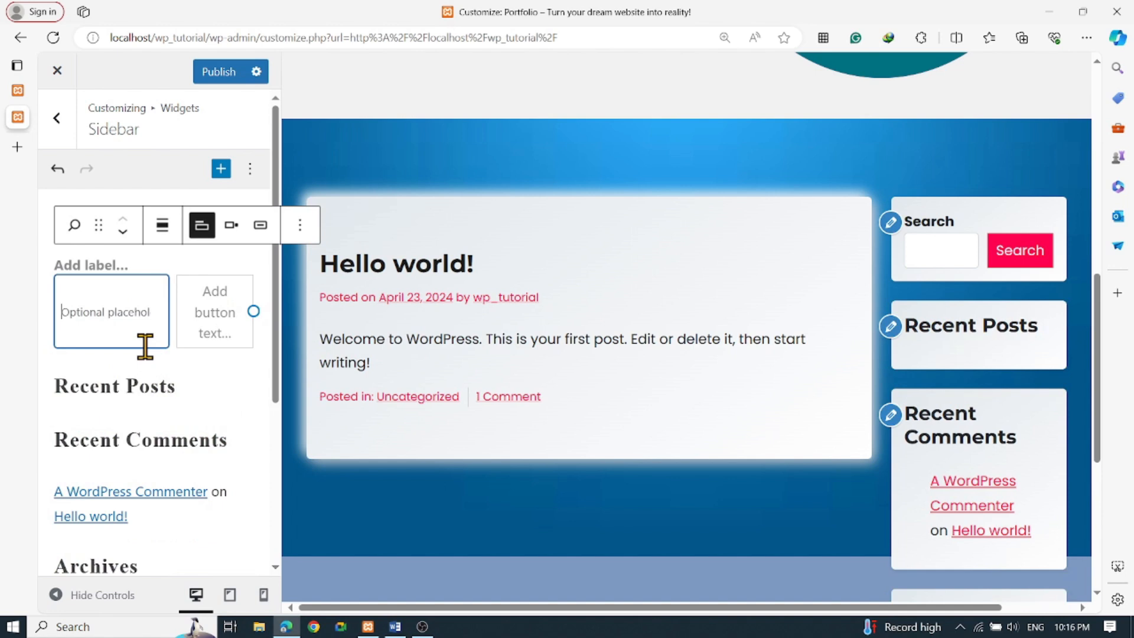
click(104, 266)
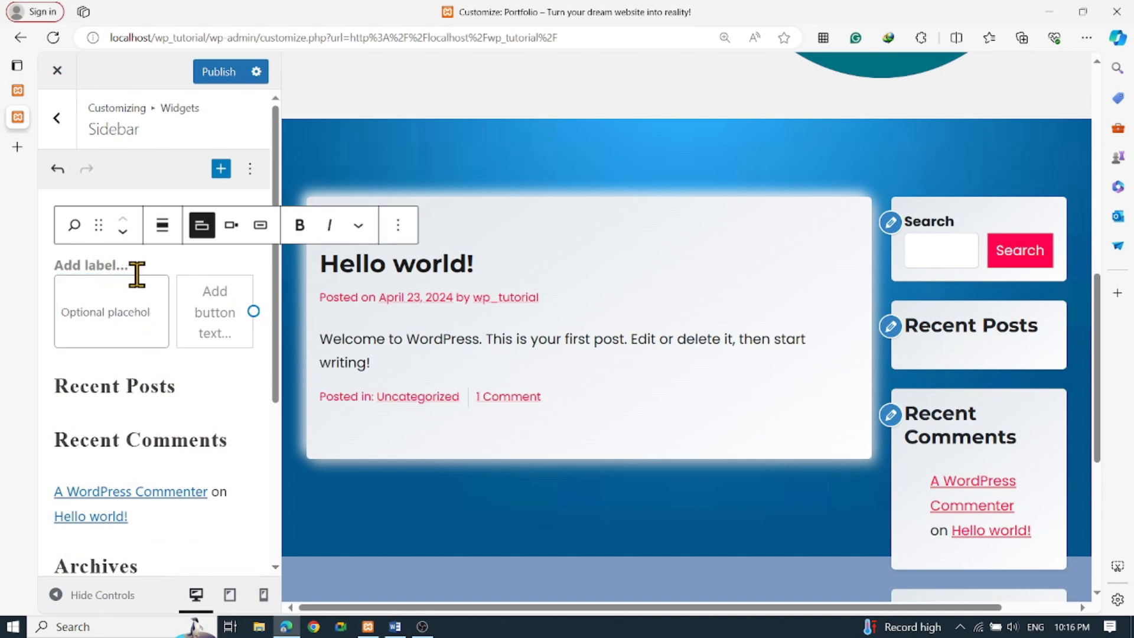
click(405, 233)
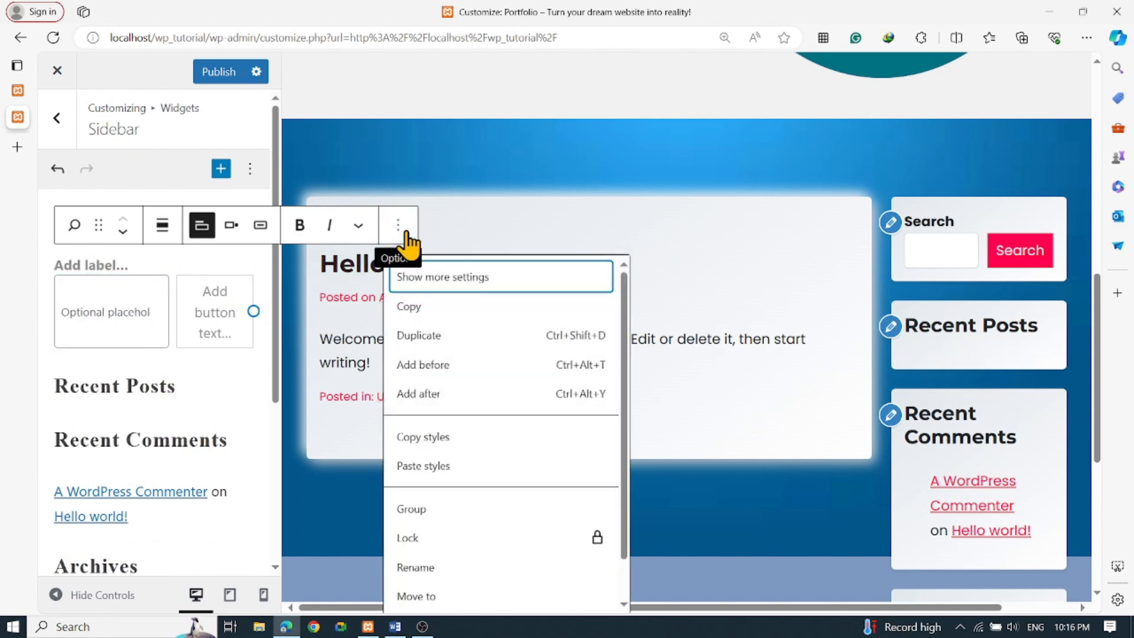
Clear the Recent Posts heading text and delete the empty heading block
click(204, 385)
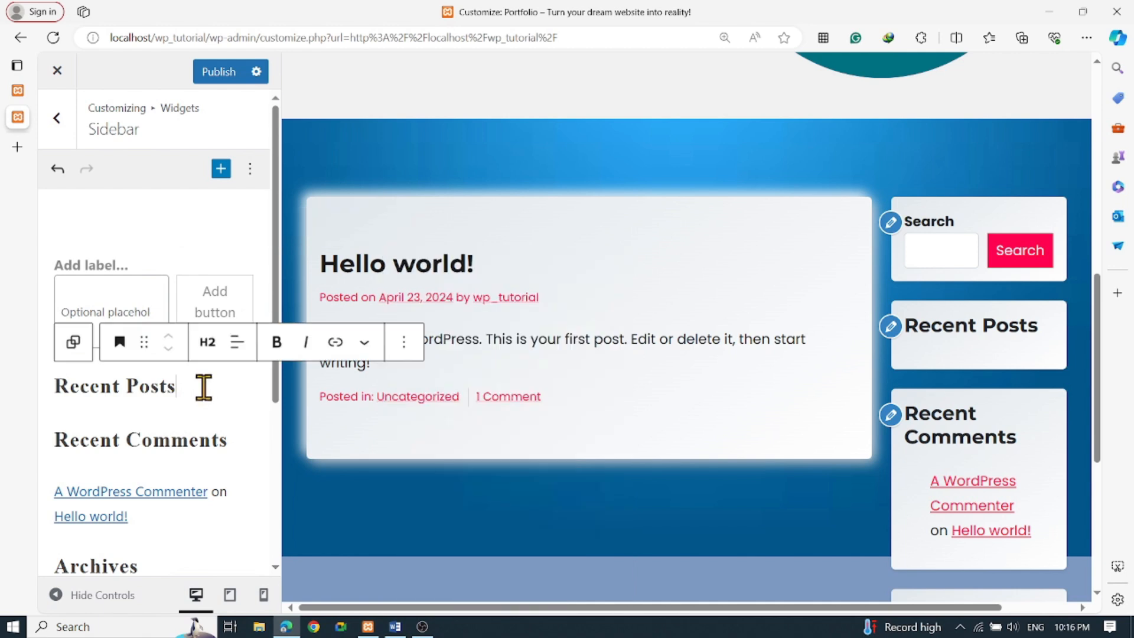
key(Delete)
drag(188, 389, 34, 408)
key(BackSpace)
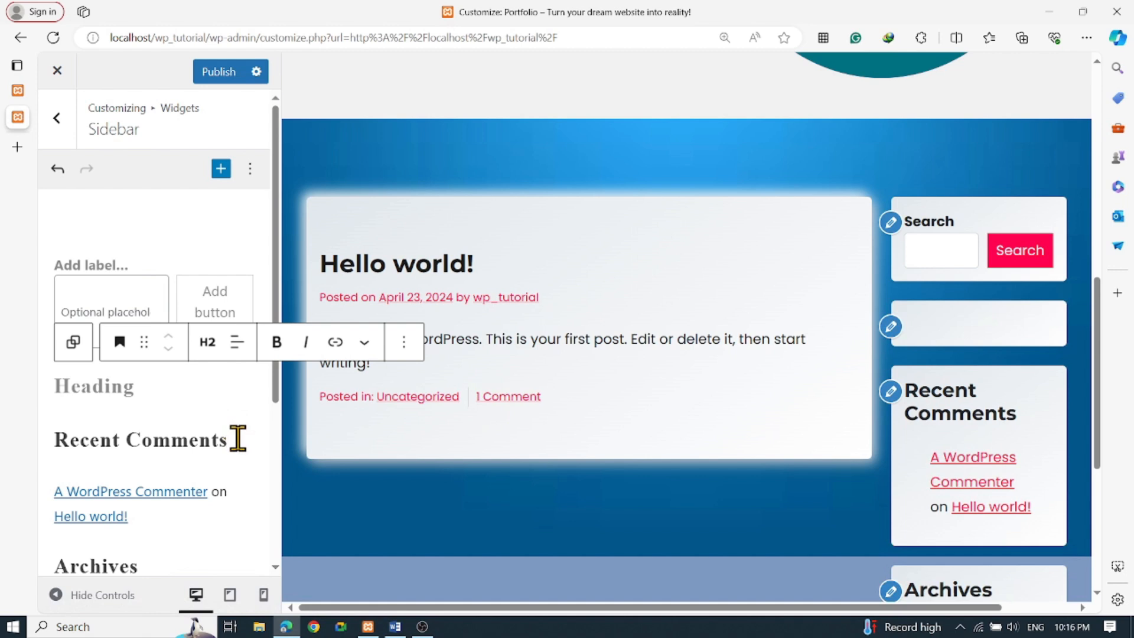
click(891, 328)
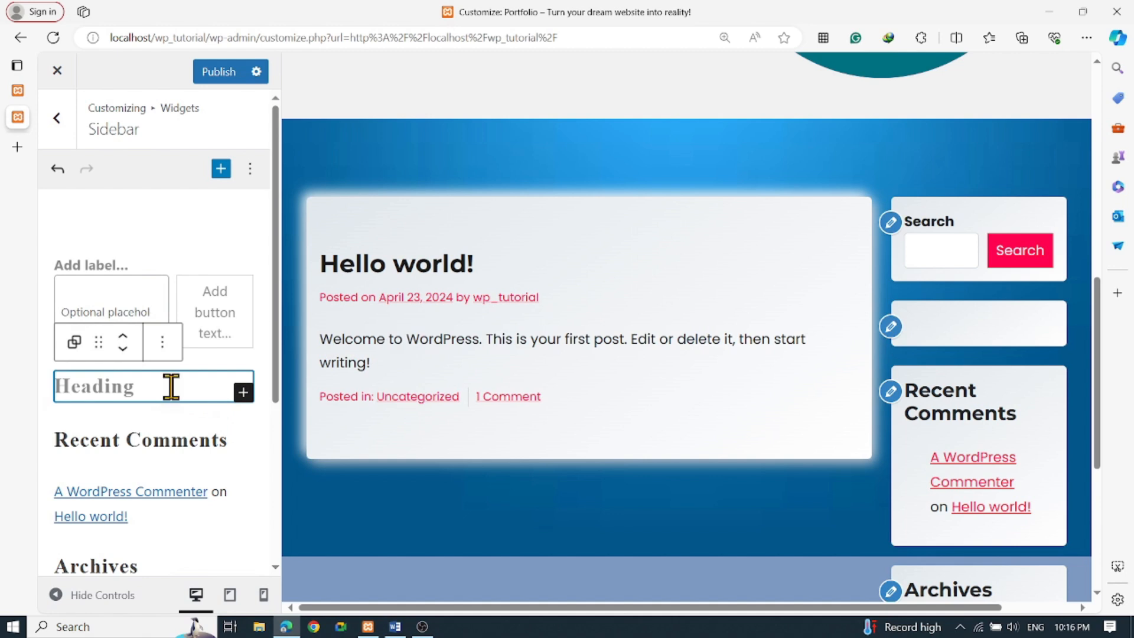
click(163, 343)
scroll(271, 233, down, 3)
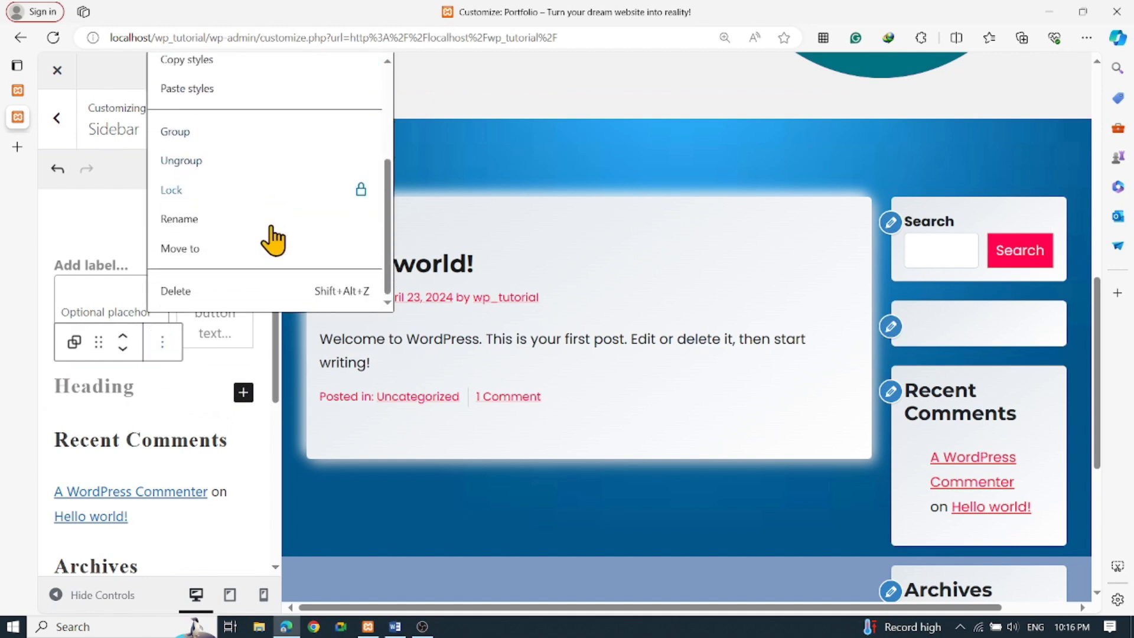
click(180, 291)
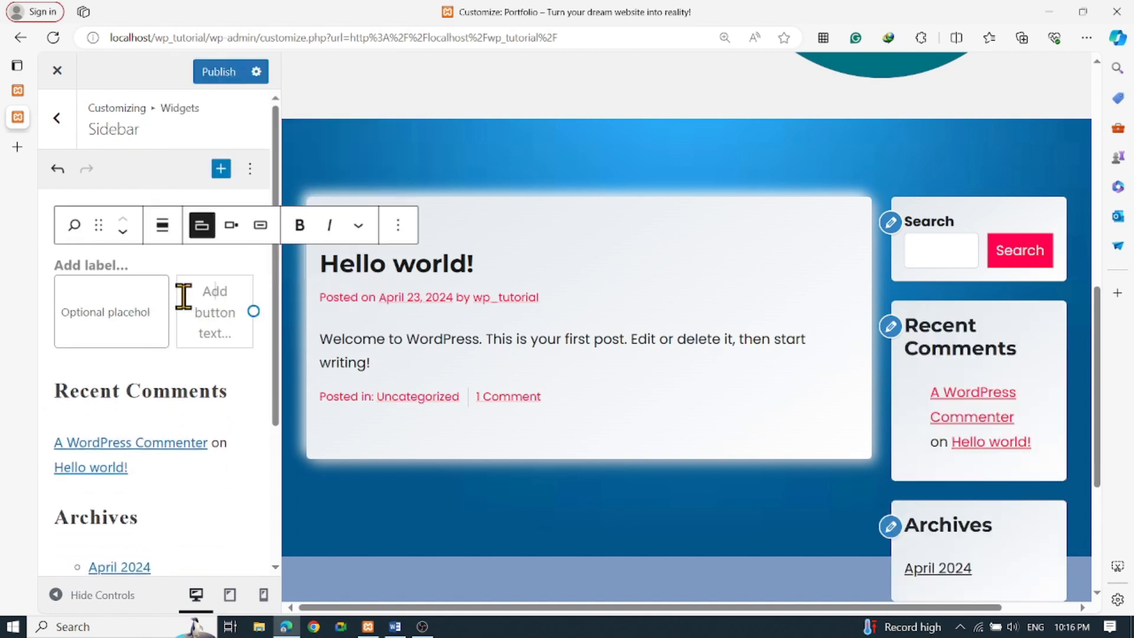
Delete the Recent Comments heading and the Latest Comments block
click(228, 387)
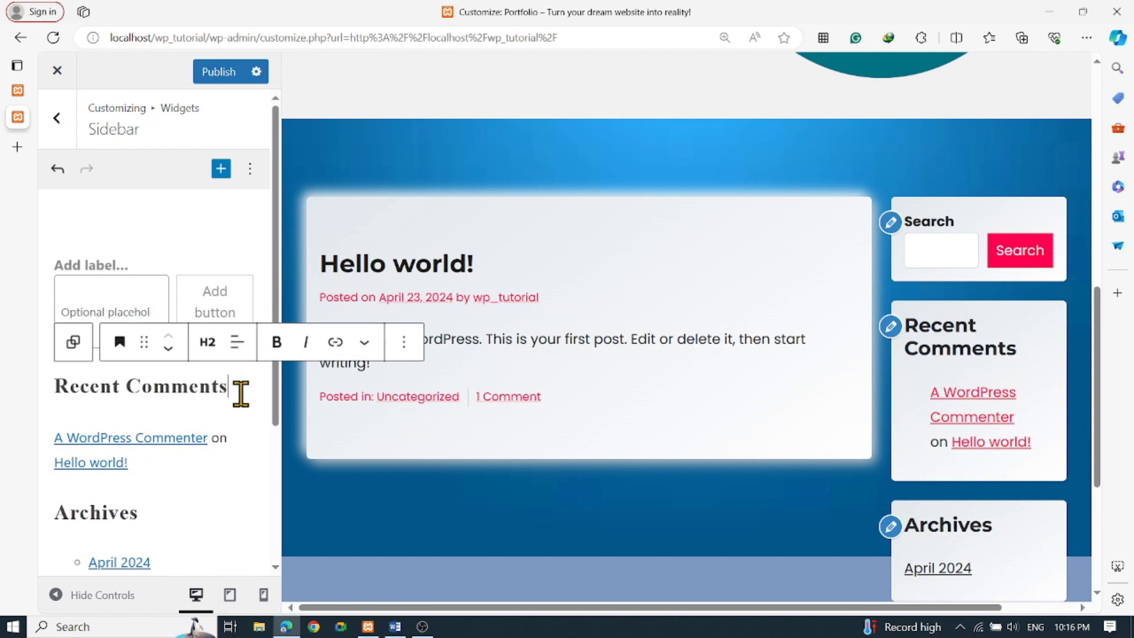
click(404, 342)
scroll(537, 245, down, 5)
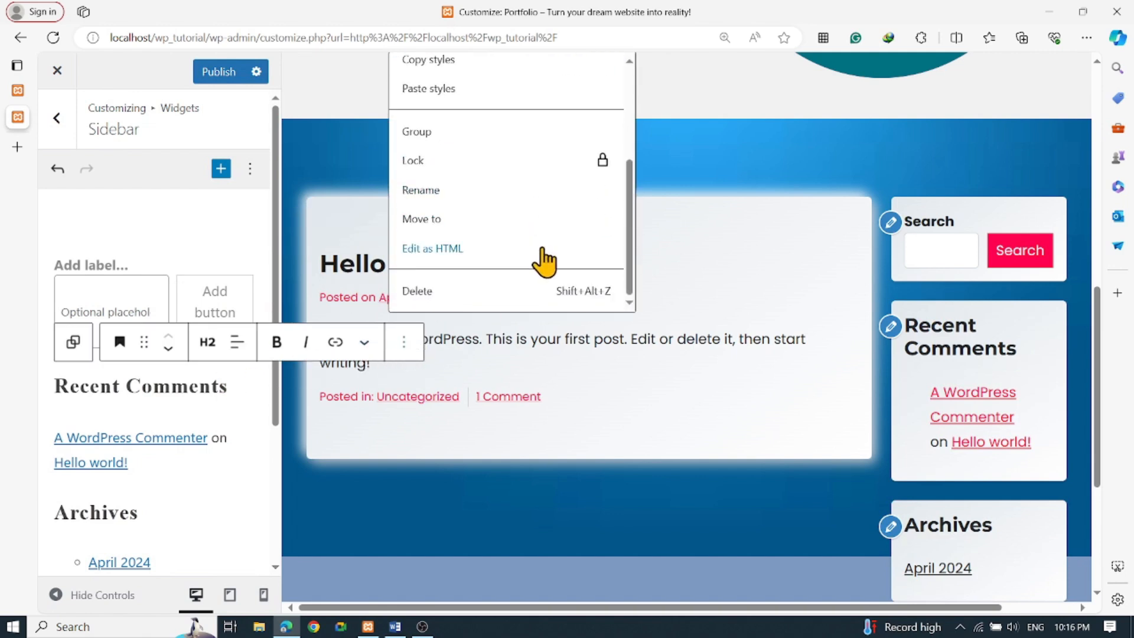
click(433, 291)
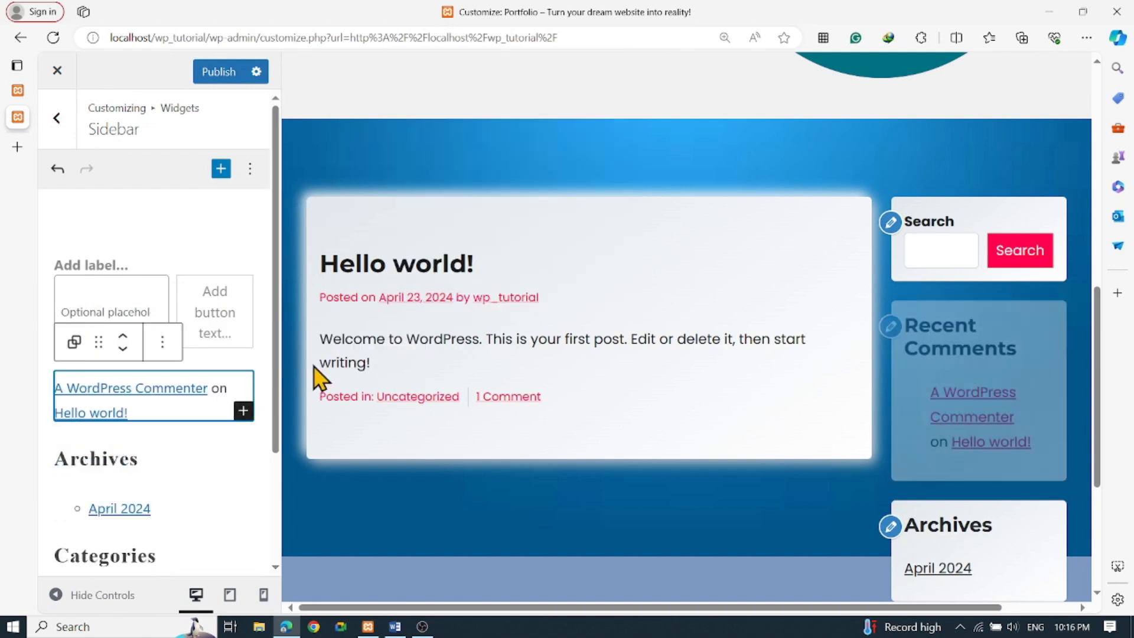
click(218, 417)
click(248, 342)
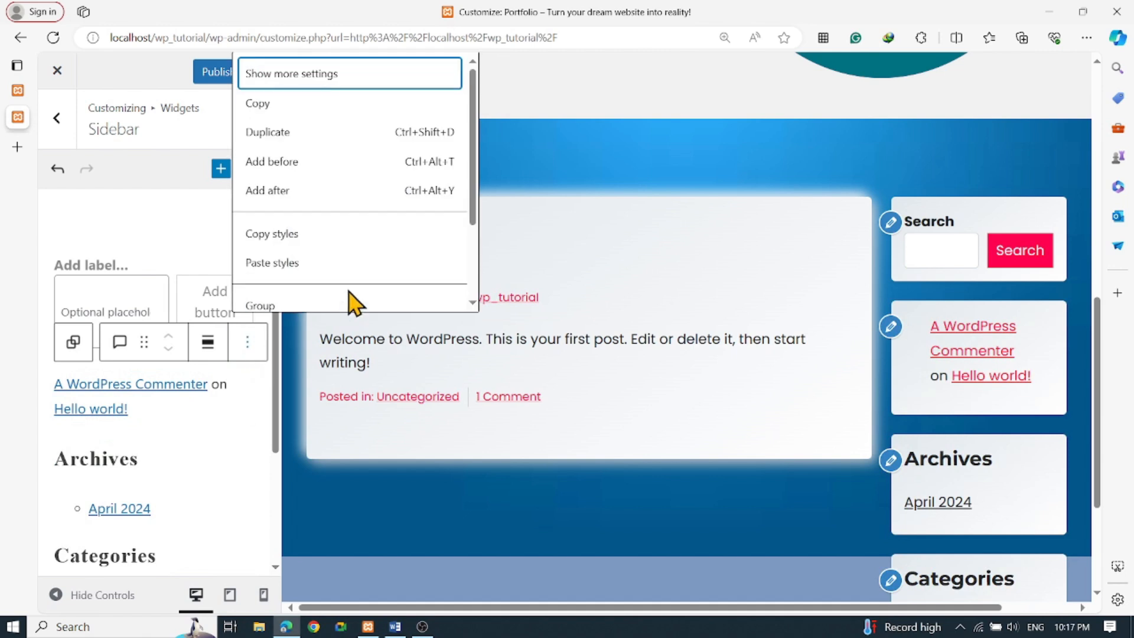
scroll(360, 242, down, 5)
click(323, 295)
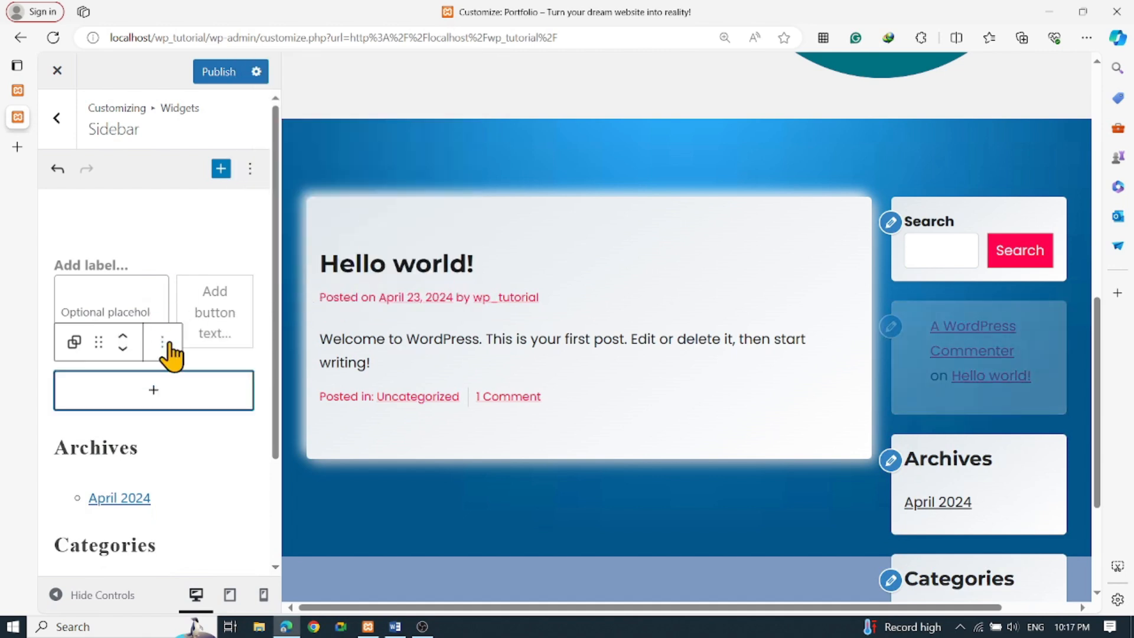
Delete the Archives heading and the April 2024 archive list
click(176, 452)
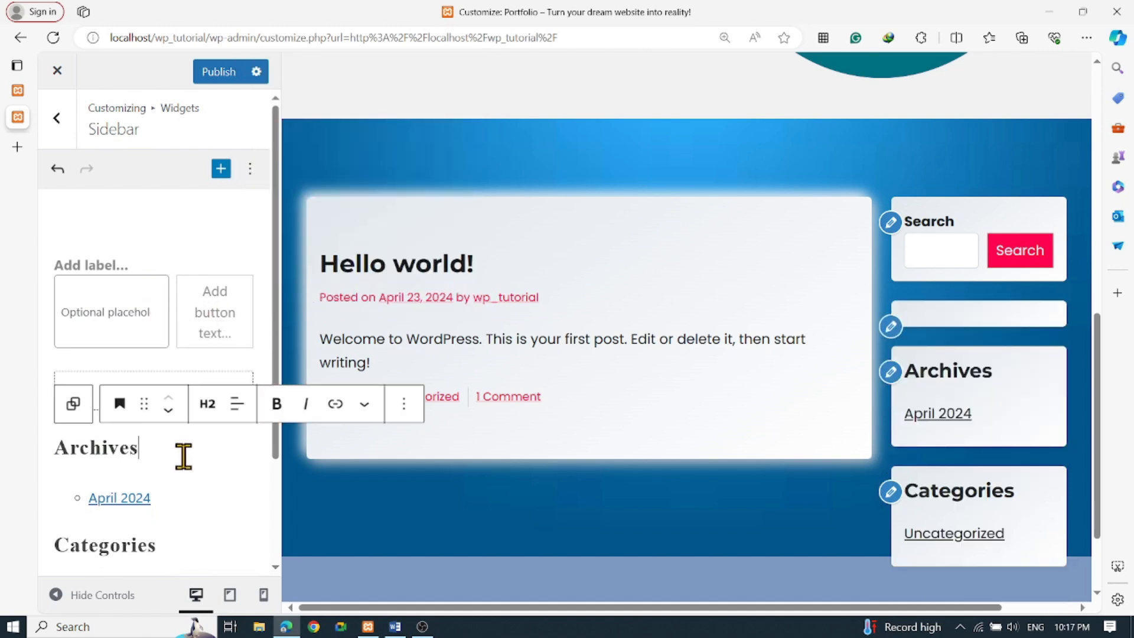
click(404, 406)
scroll(506, 316, down, 5)
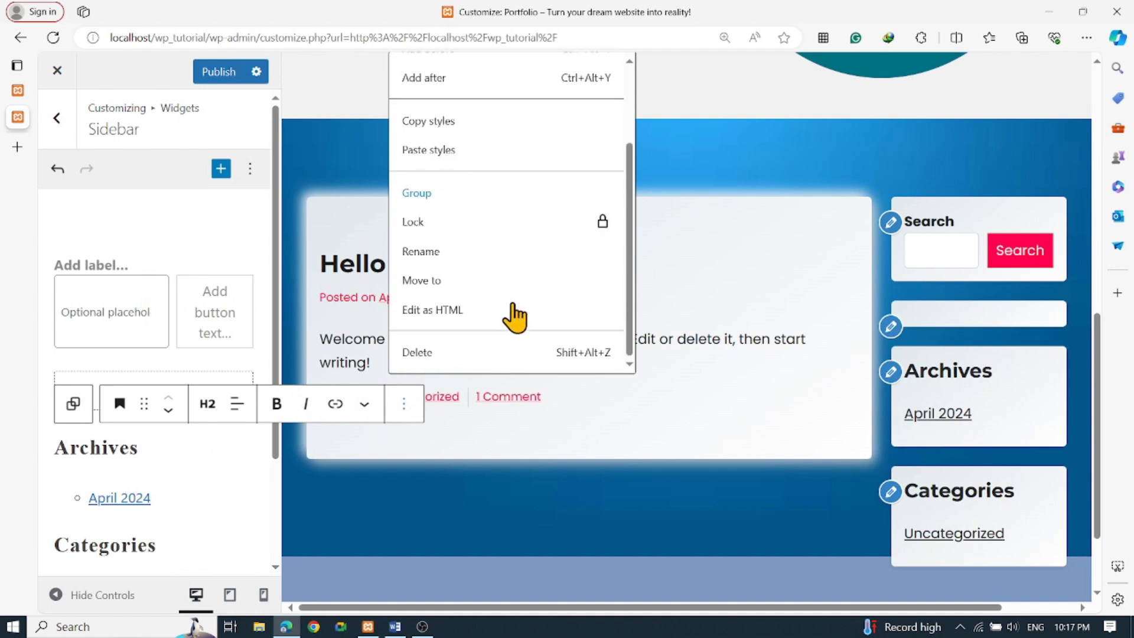
click(395, 370)
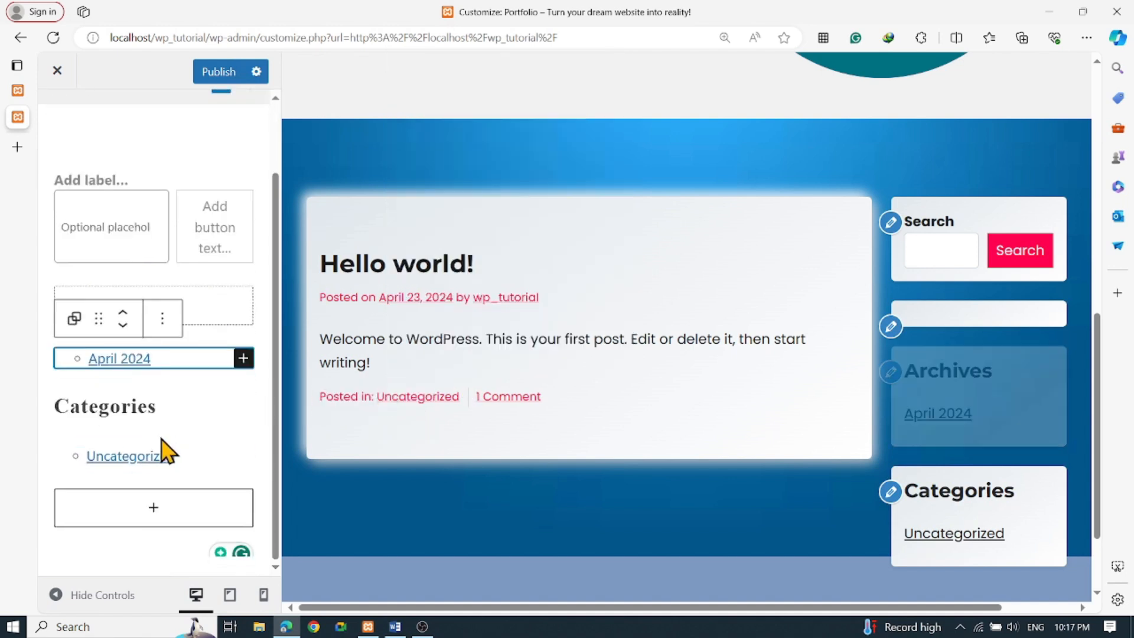
click(248, 324)
scroll(370, 520, down, 3)
click(284, 592)
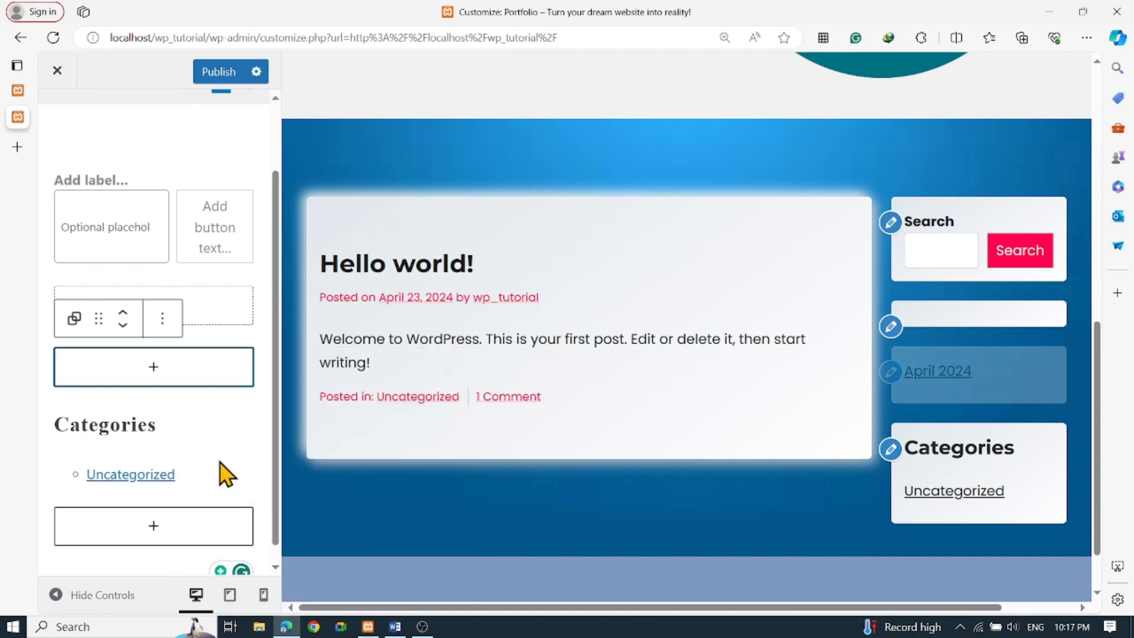
Delete the Categories heading and the Categories widget
click(185, 426)
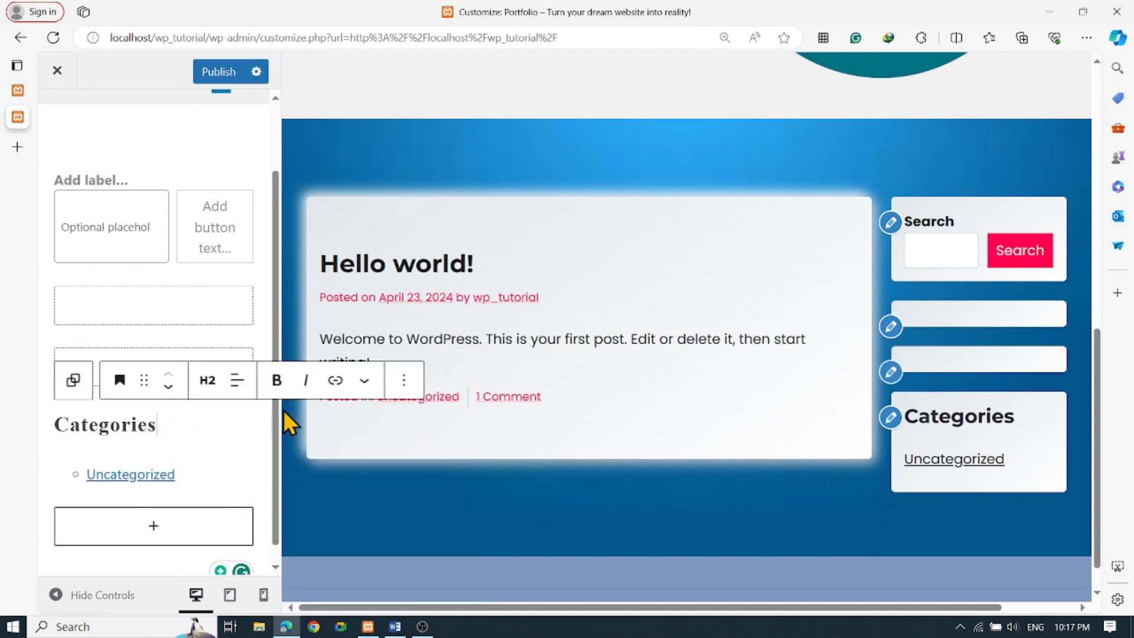
click(404, 380)
scroll(514, 319, down, 3)
click(499, 329)
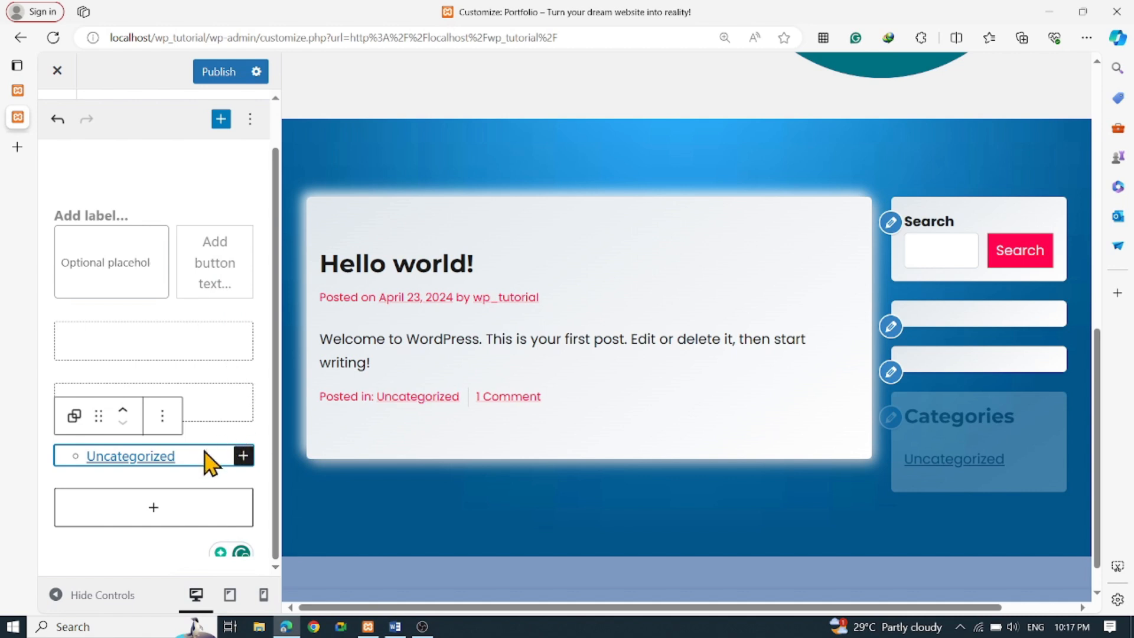
click(173, 437)
click(247, 415)
scroll(362, 332, down, 1)
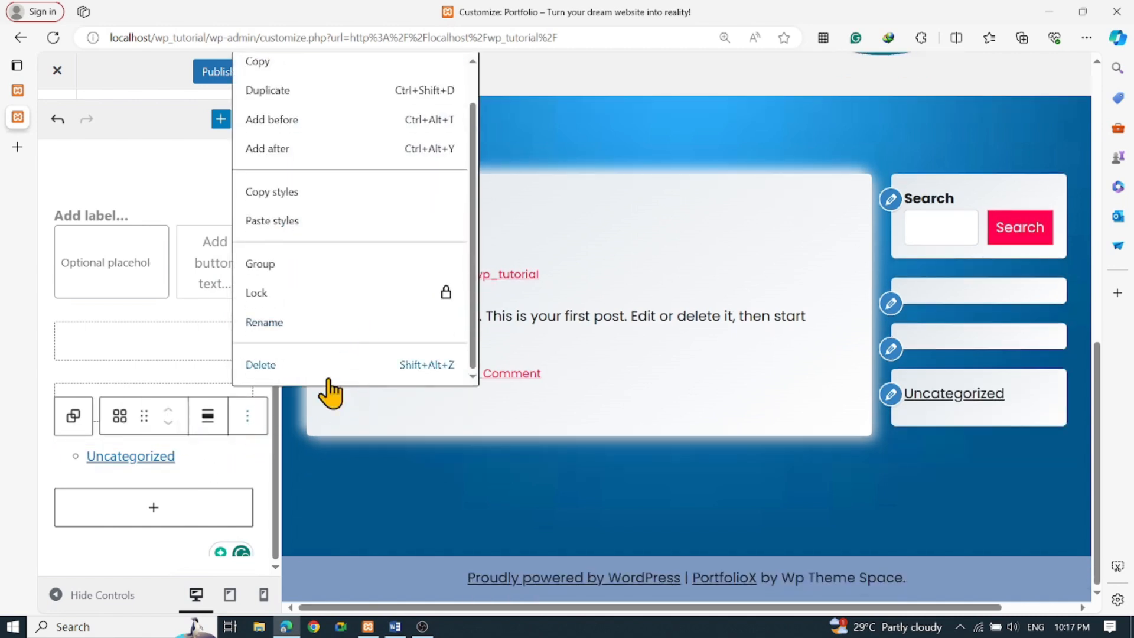
key(Return)
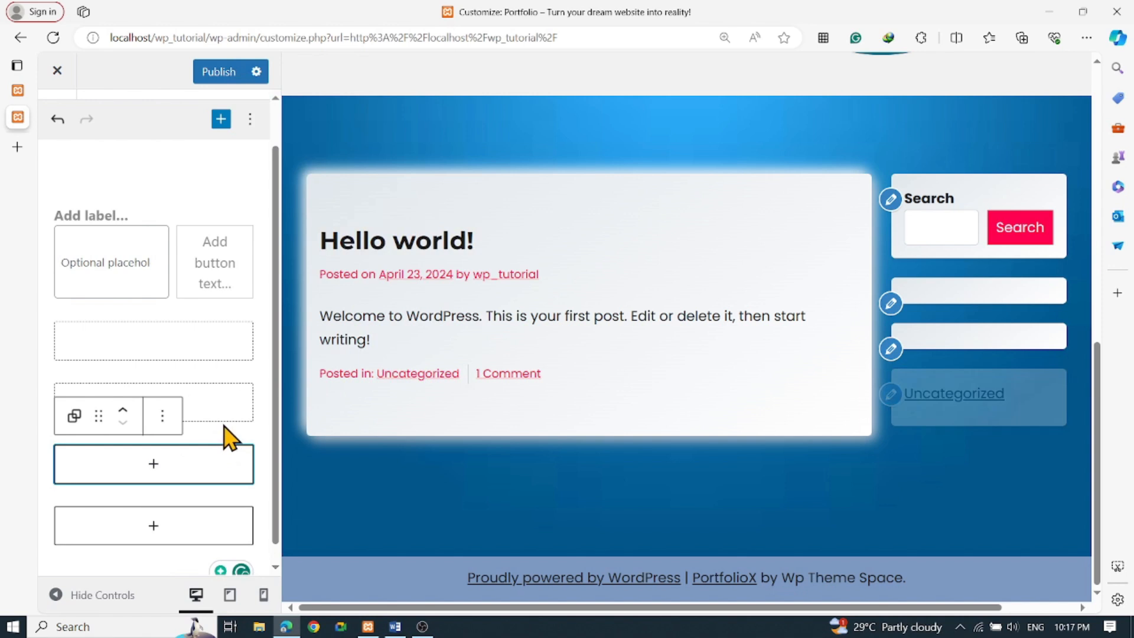
Delete the Search widget from the sidebar
click(196, 323)
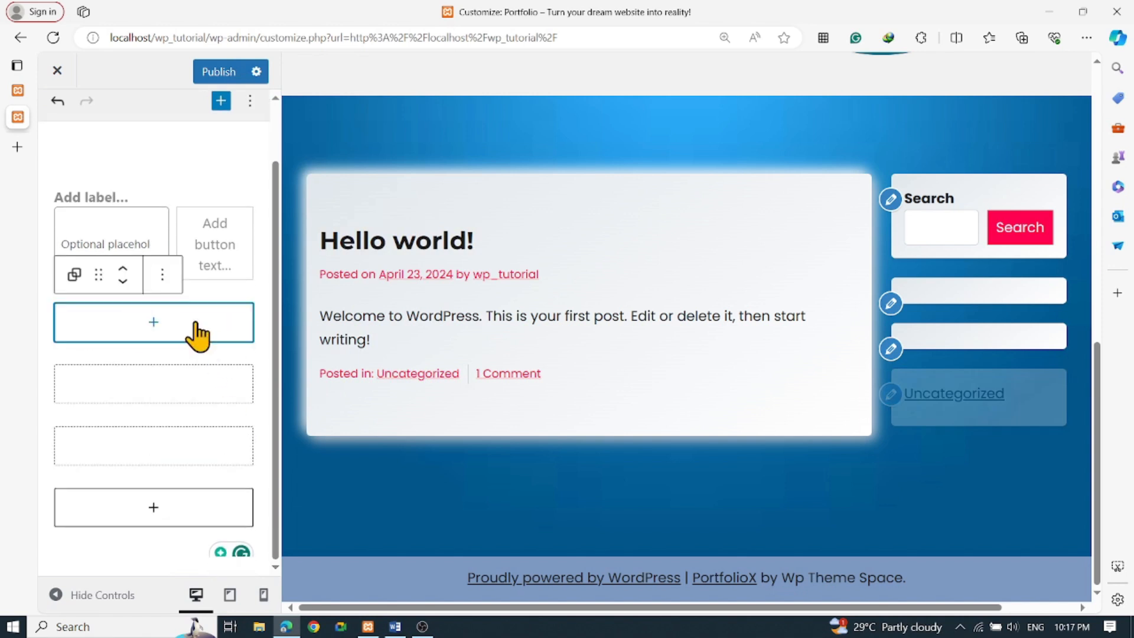
click(137, 199)
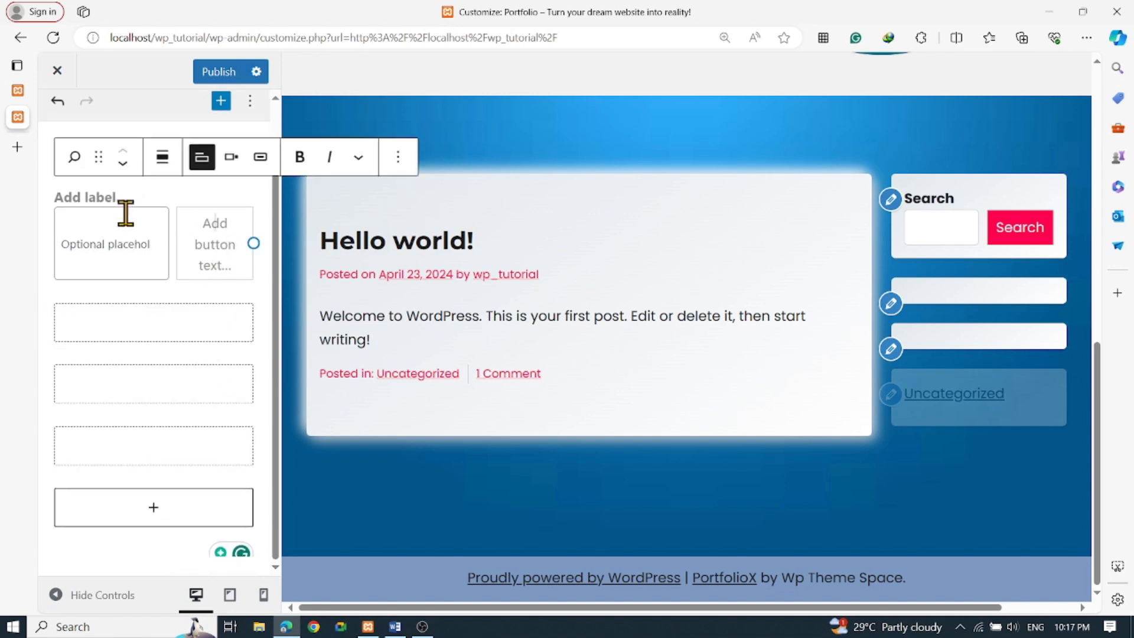
click(122, 218)
click(300, 157)
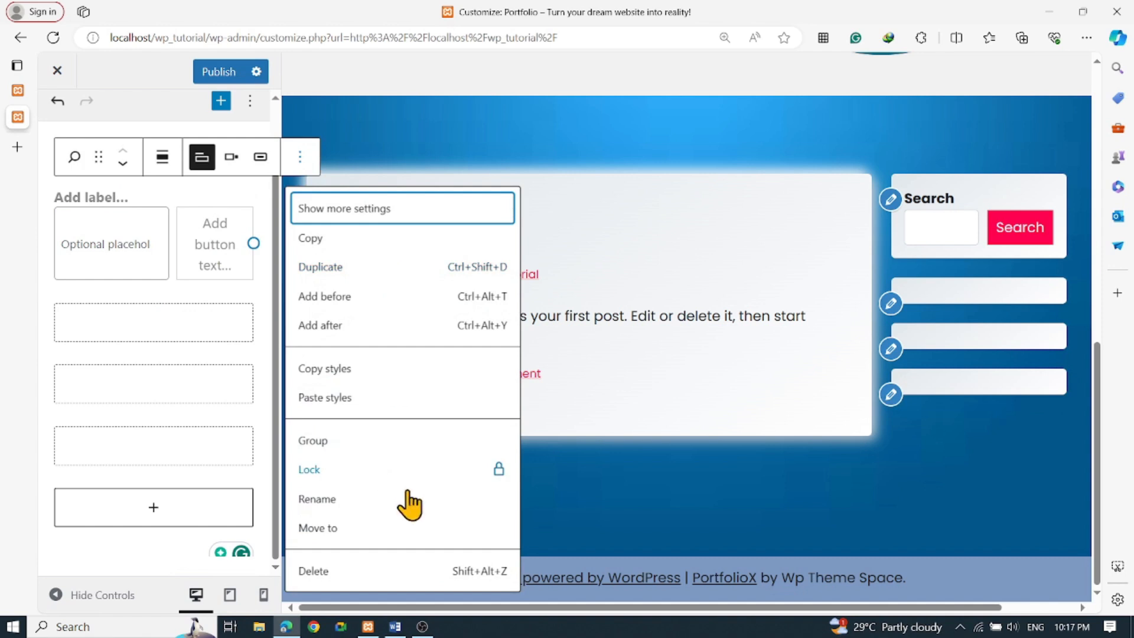
click(366, 576)
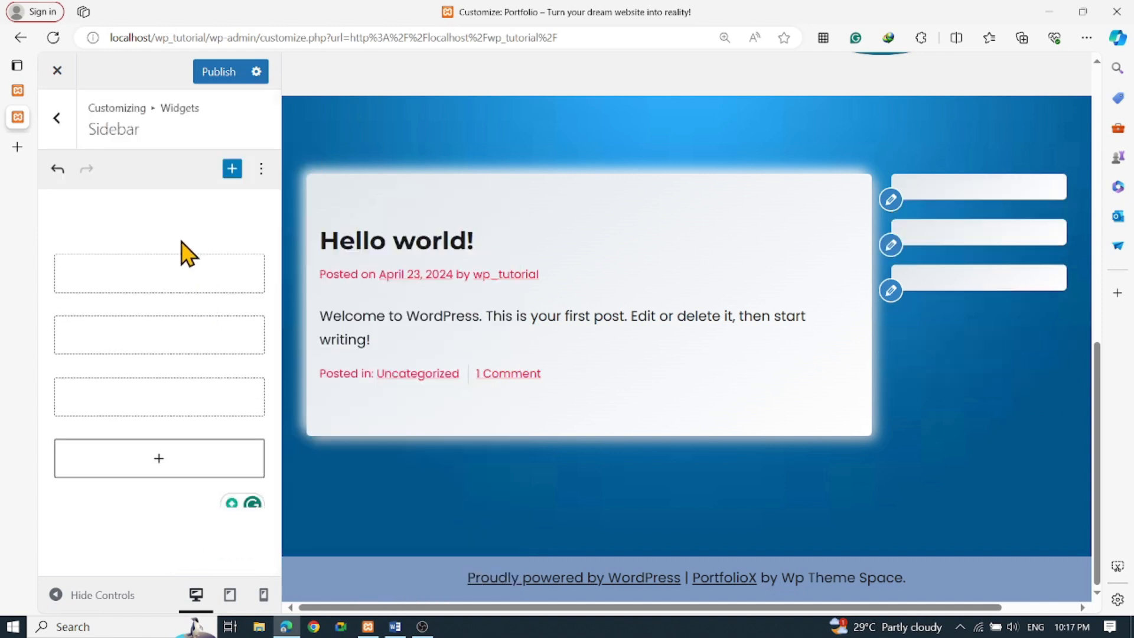
Delete one empty sidebar block, leaving two empty blocks
click(196, 284)
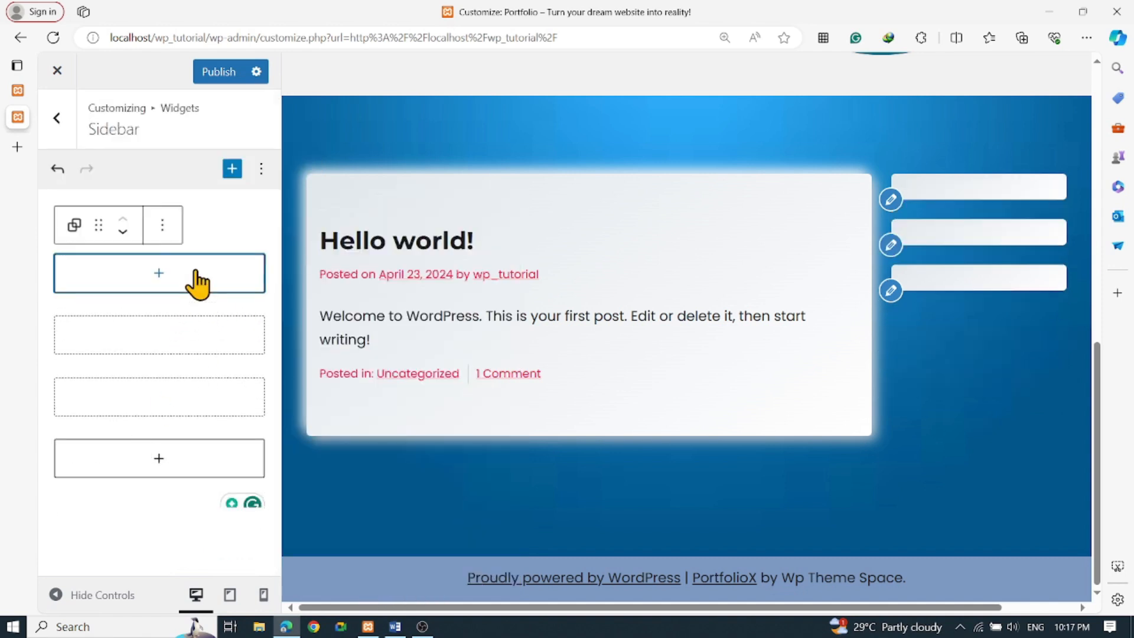
click(164, 225)
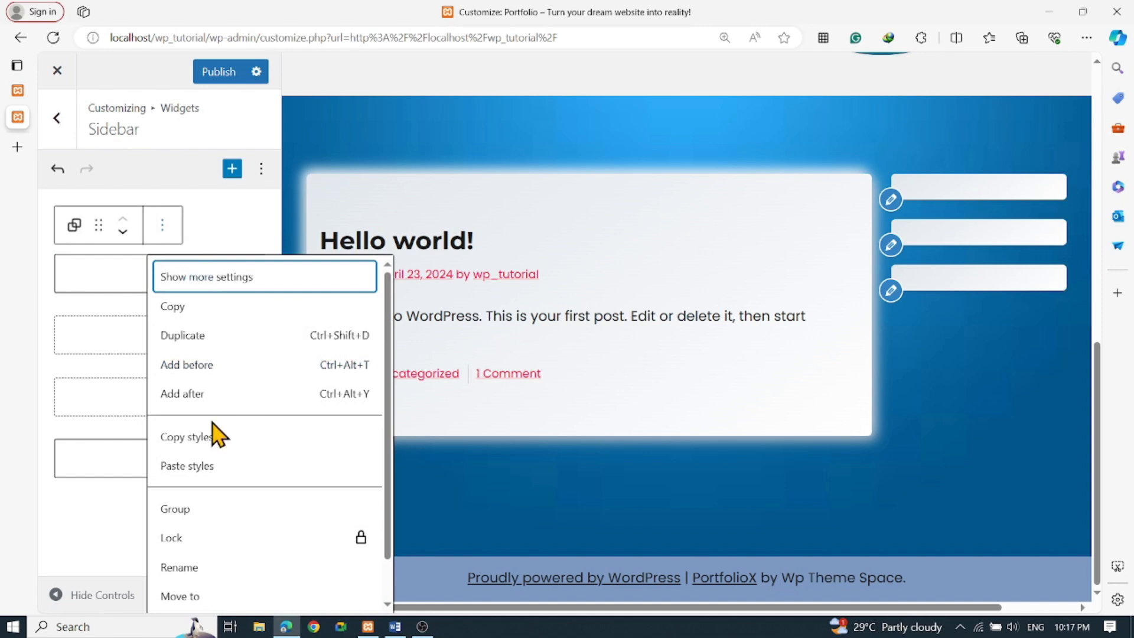
scroll(331, 450, down, 2)
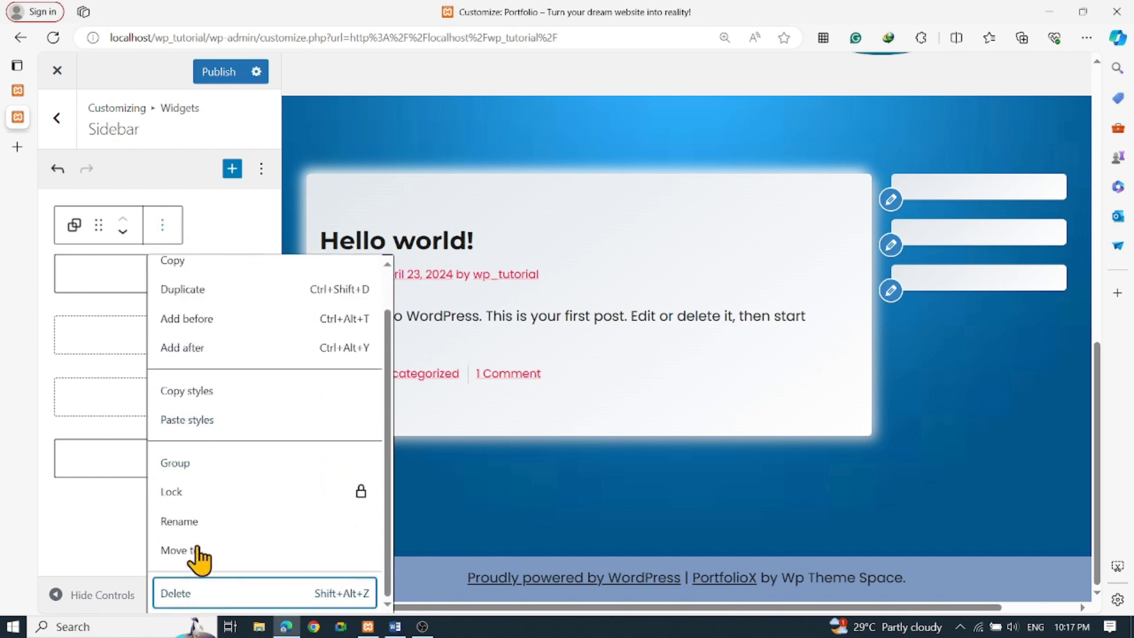
click(189, 590)
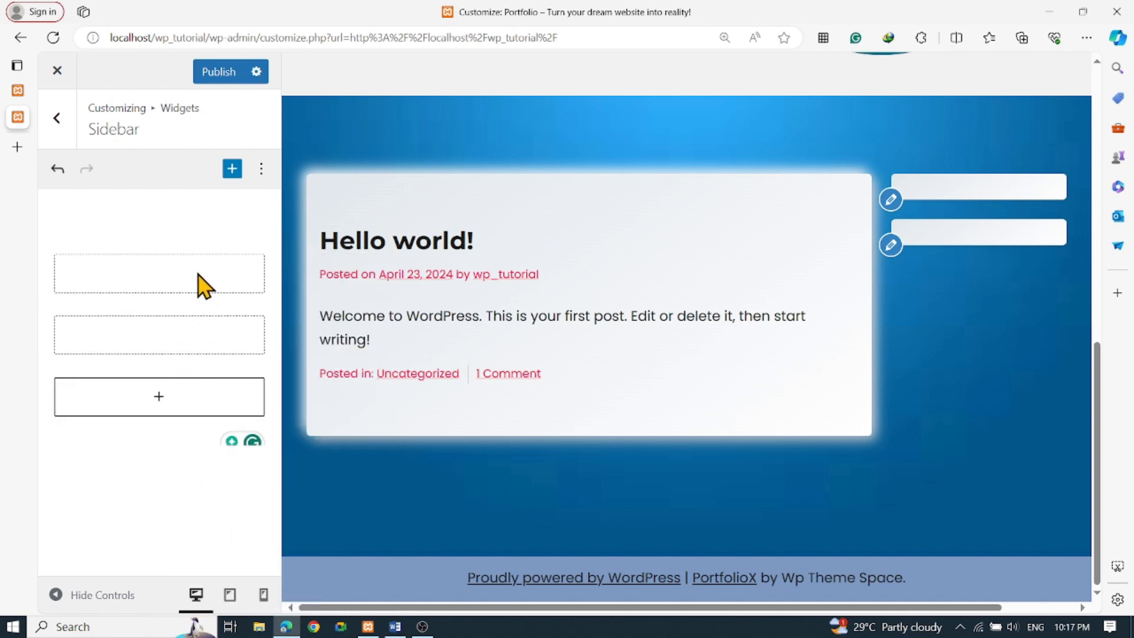
click(198, 275)
From the empty sidebar block's inserter, browse all blocks to see the Text, Media and Design categories
click(158, 275)
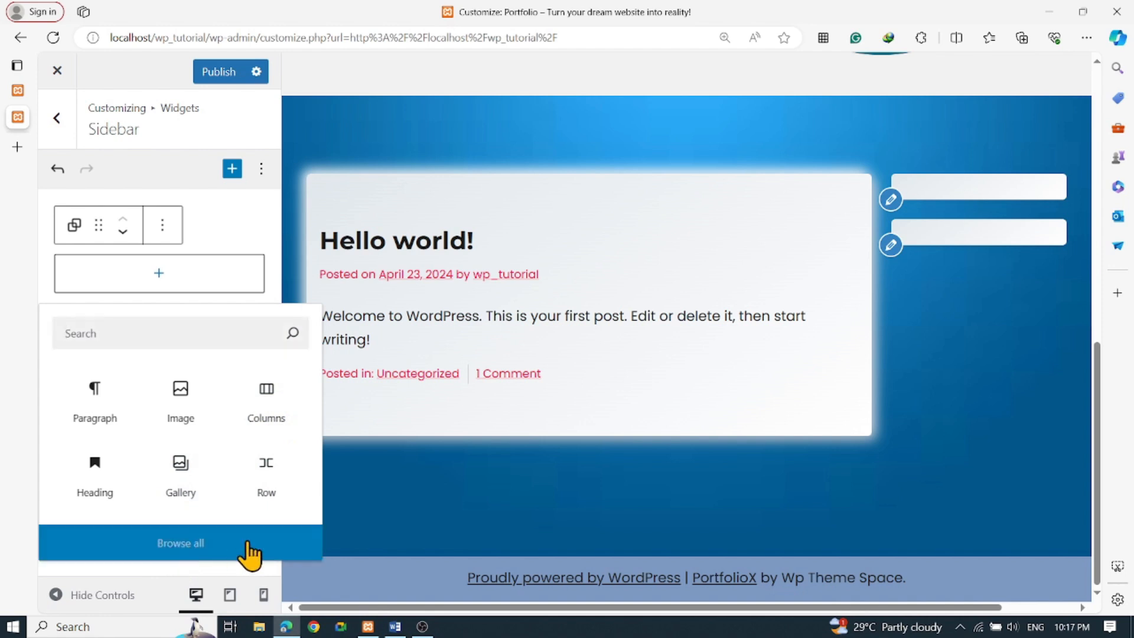
click(196, 550)
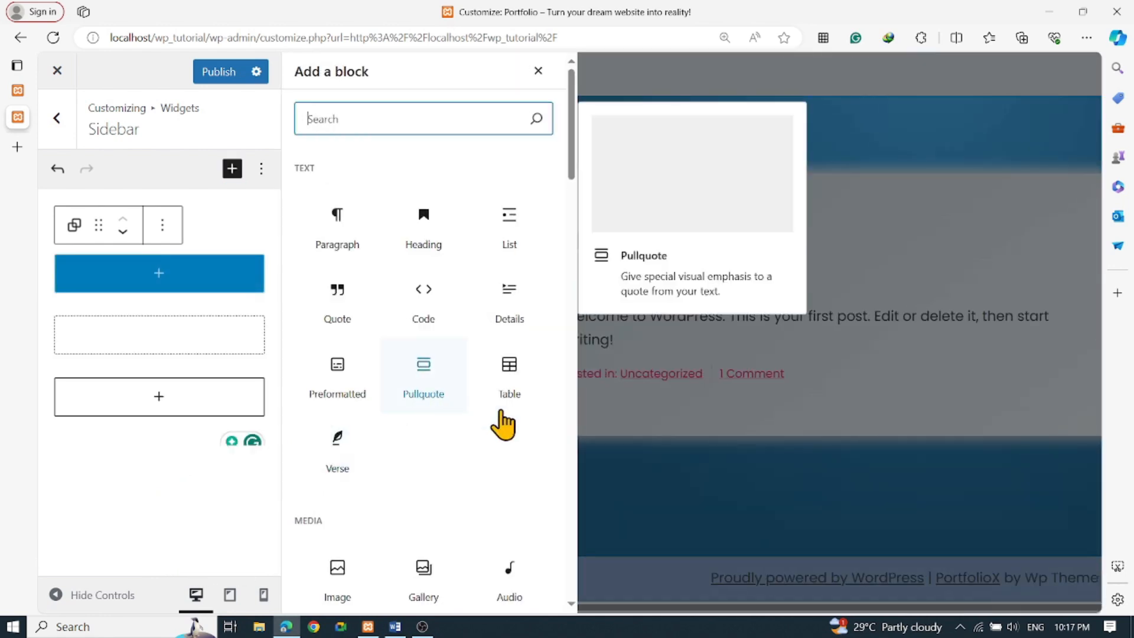
scroll(483, 437, down, 8)
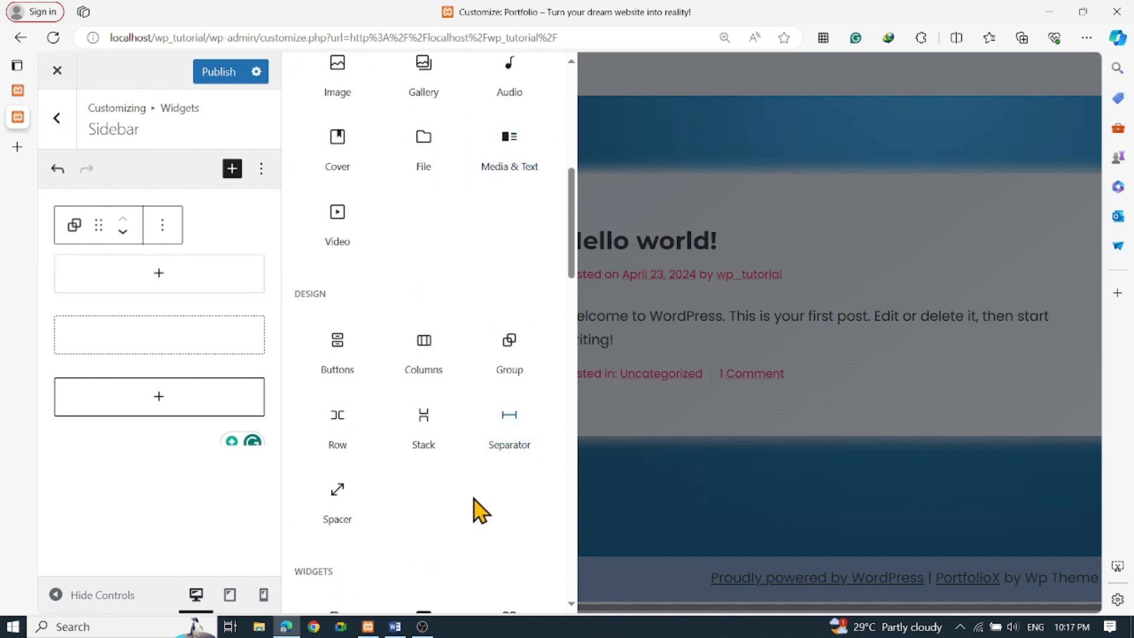
scroll(471, 493, up, 10)
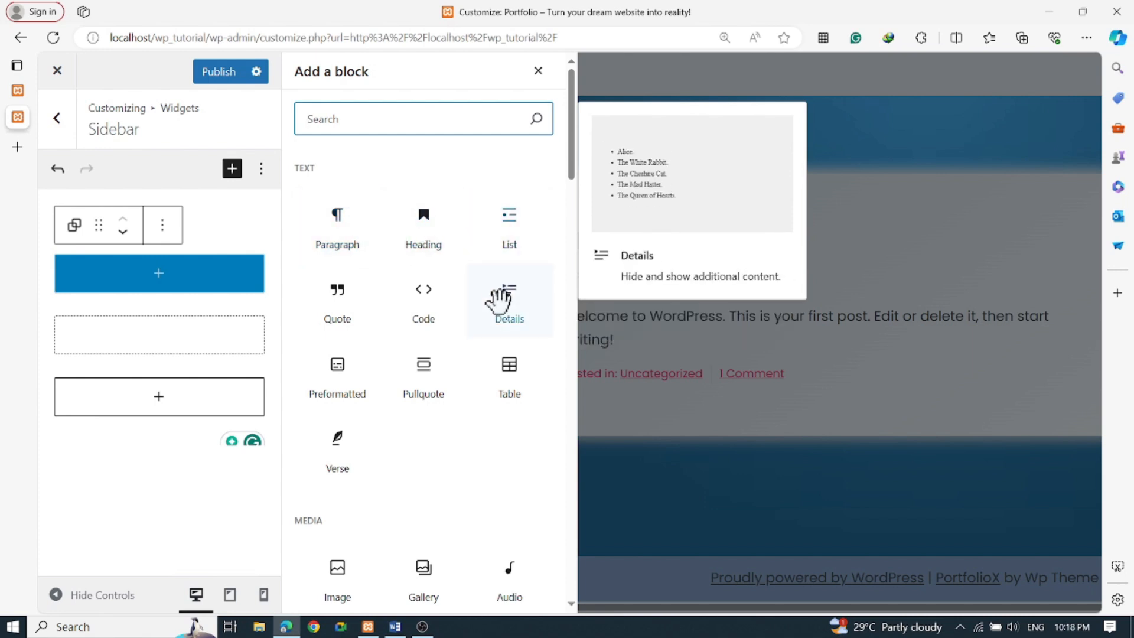
Add a List block to the sidebar with items 'My Career' and 'Skills'
click(506, 225)
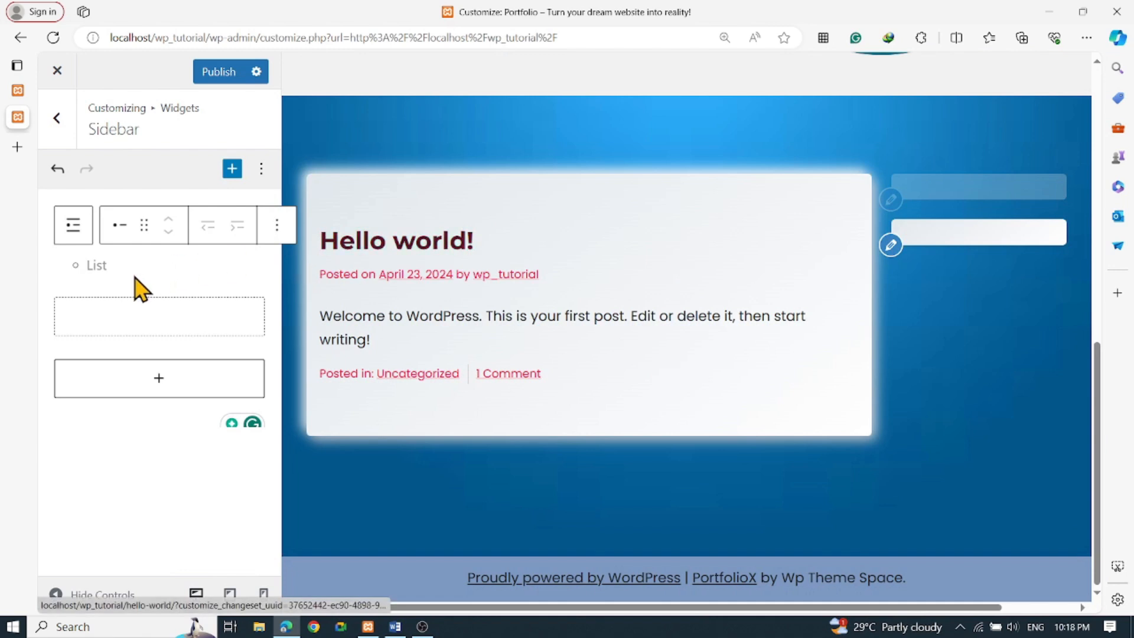
click(158, 265)
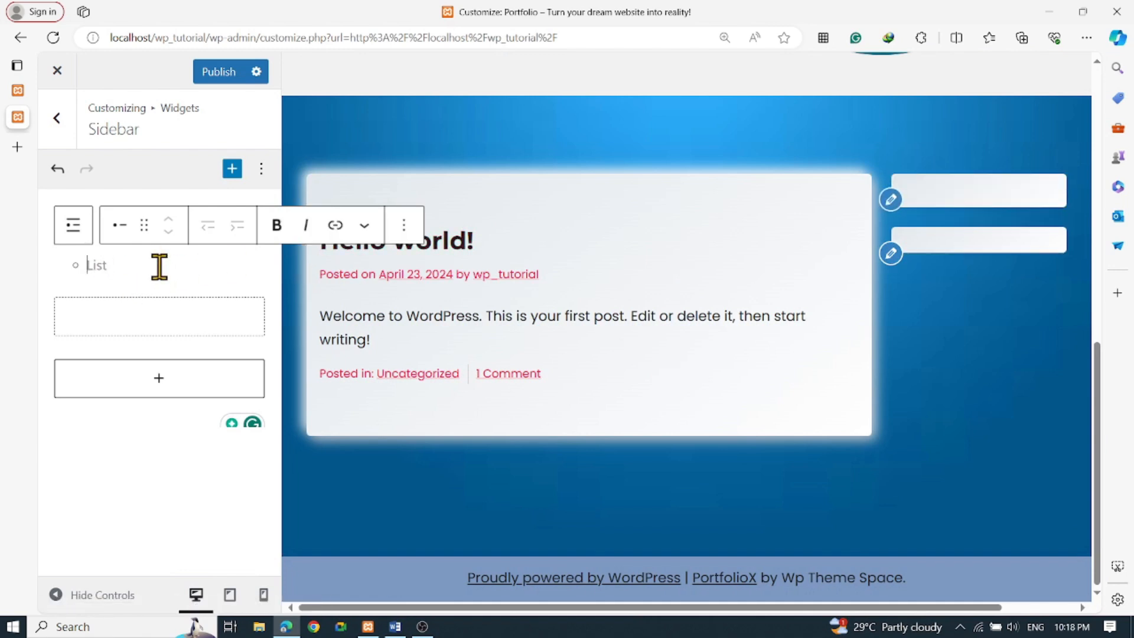
text(My Career)
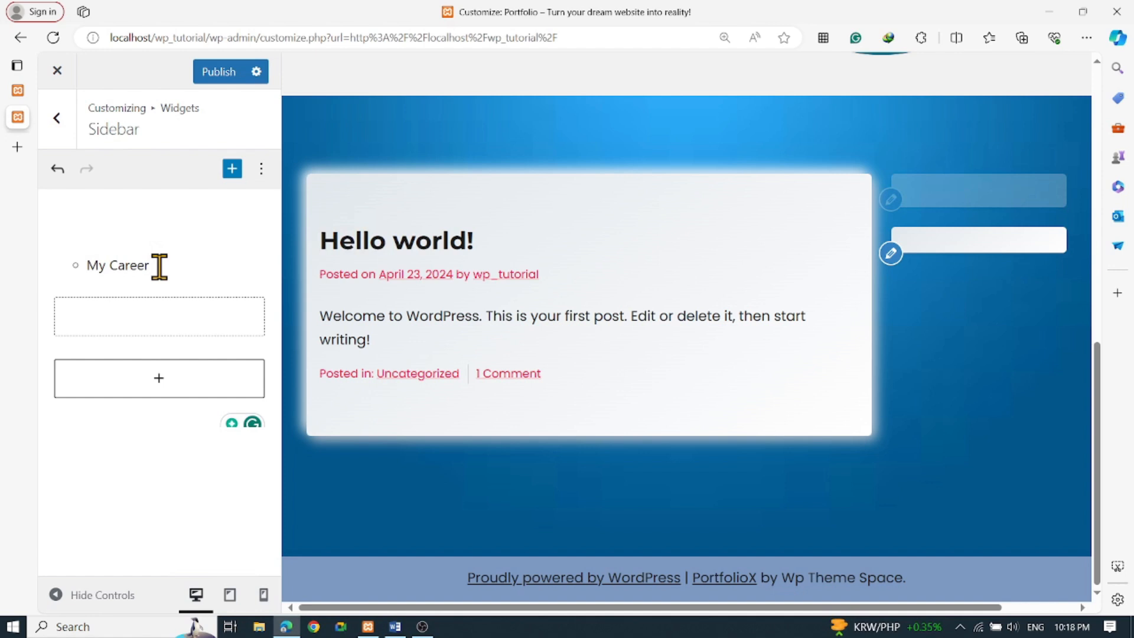
key(Return)
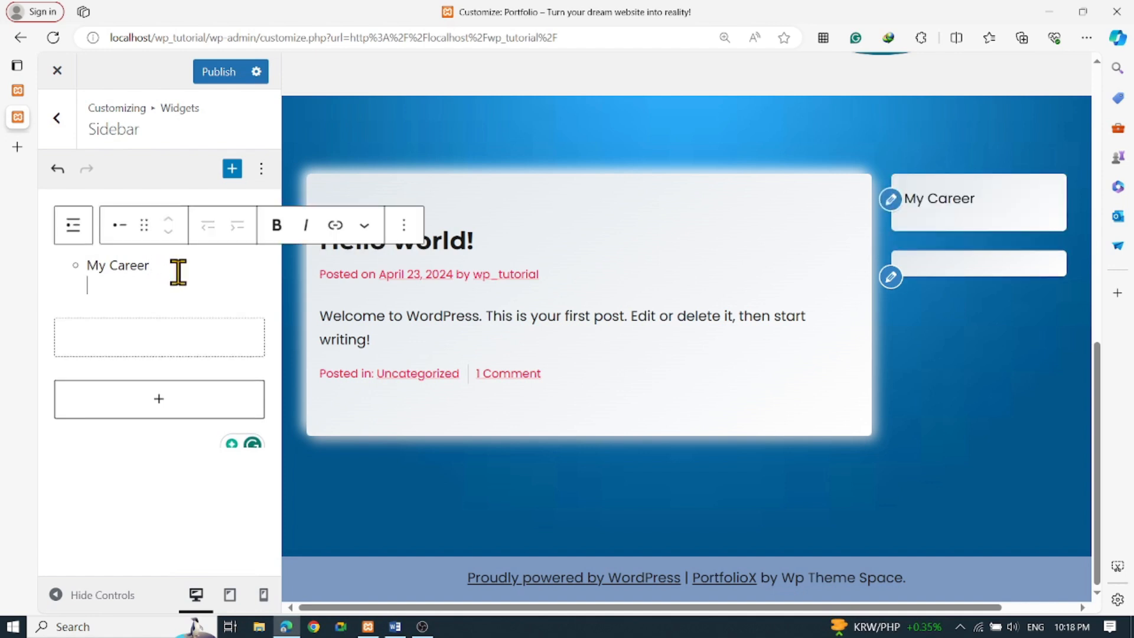
text(S)
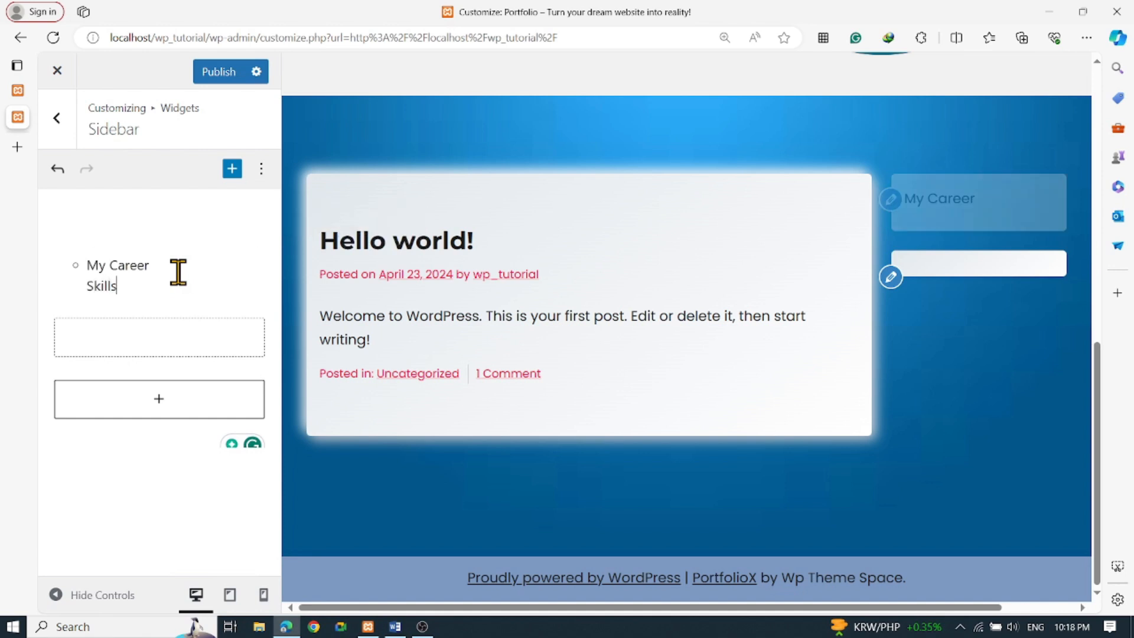
text(kills)
key(Return)
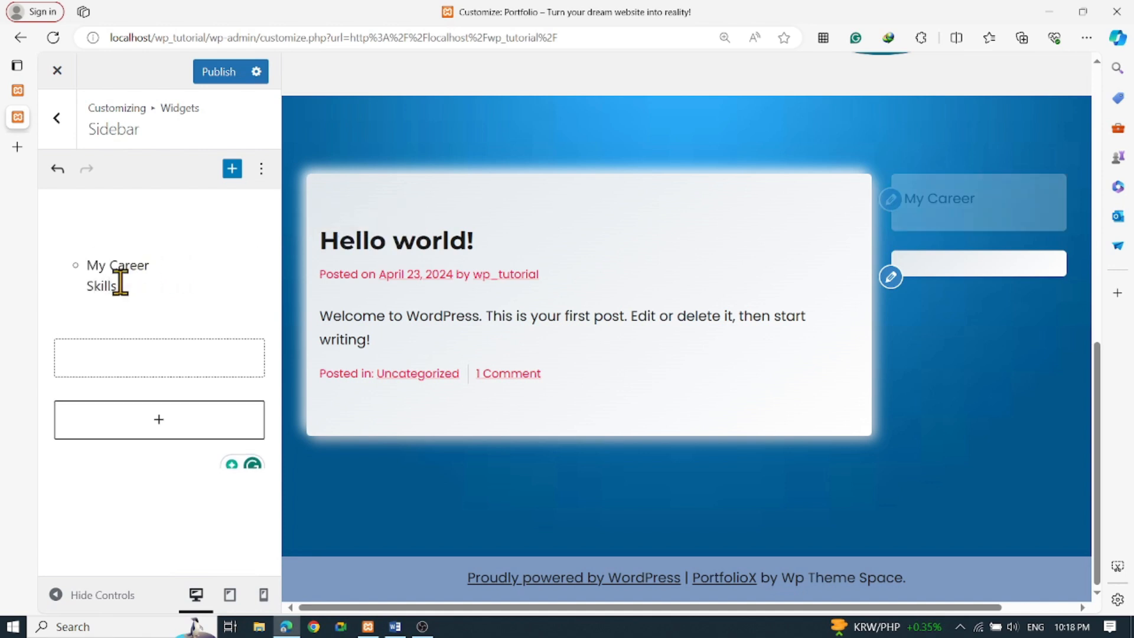
Tidy the two lines and convert the list into a plain paragraph
click(89, 287)
key(BackSpace)
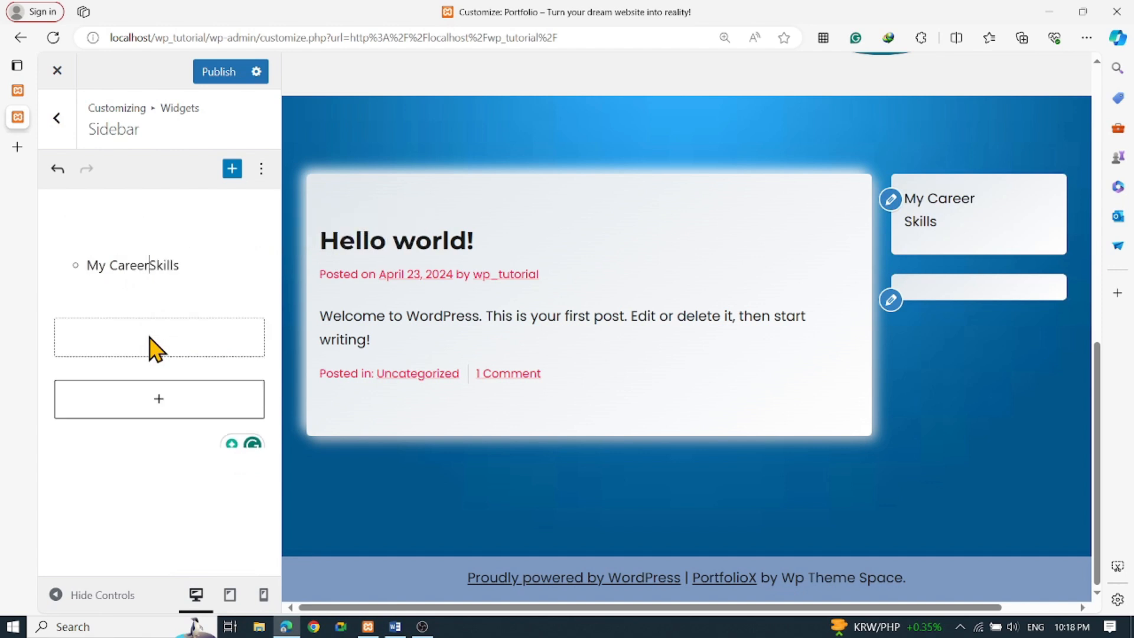
key(Return)
click(90, 265)
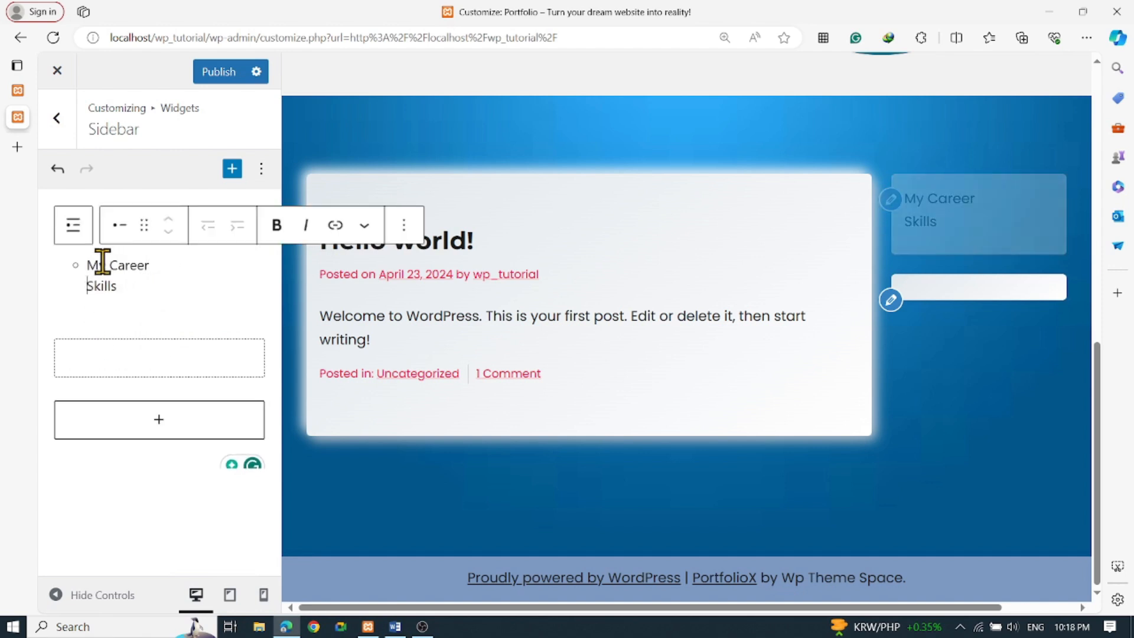
mouse_move(141, 330)
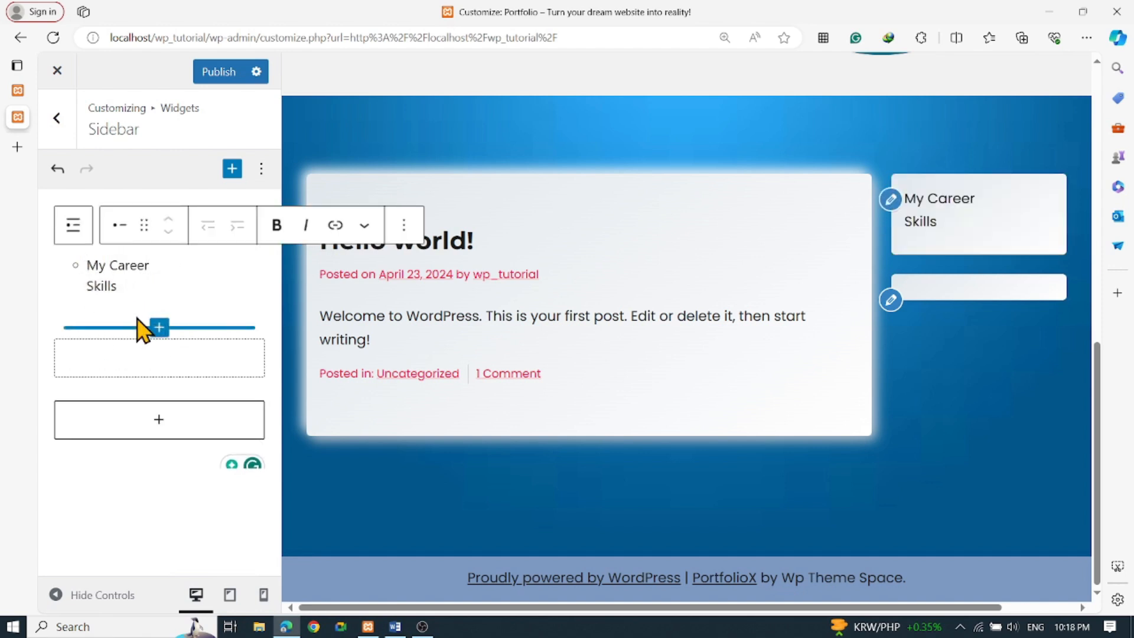
key(BackSpace)
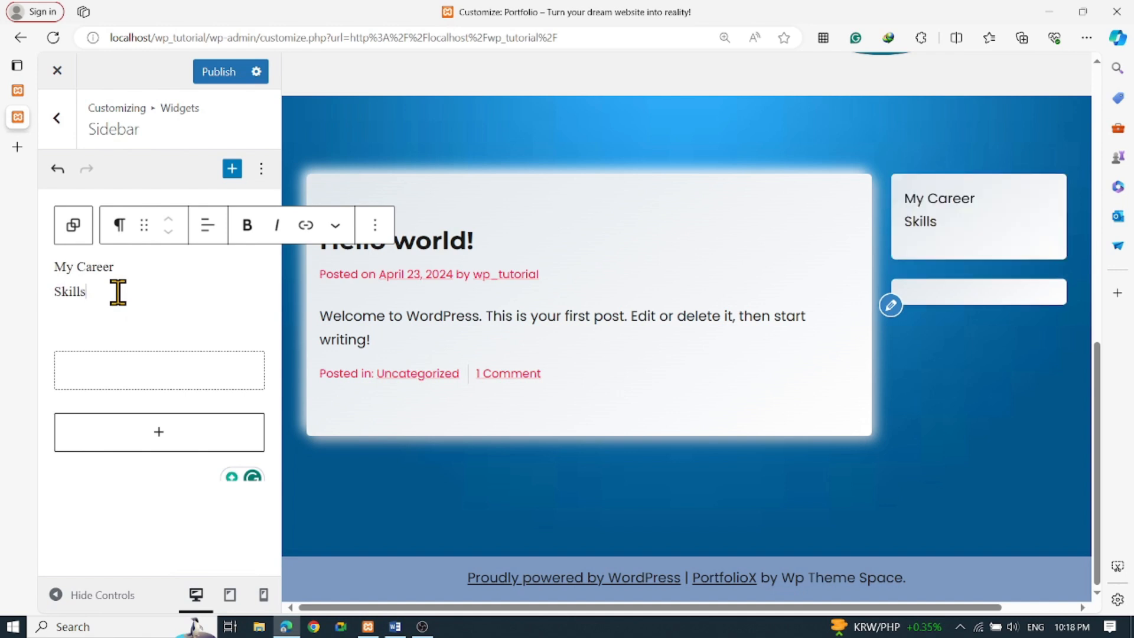
Try center alignment on the My Career / Skills text, then restore left alignment
drag(108, 290, 41, 278)
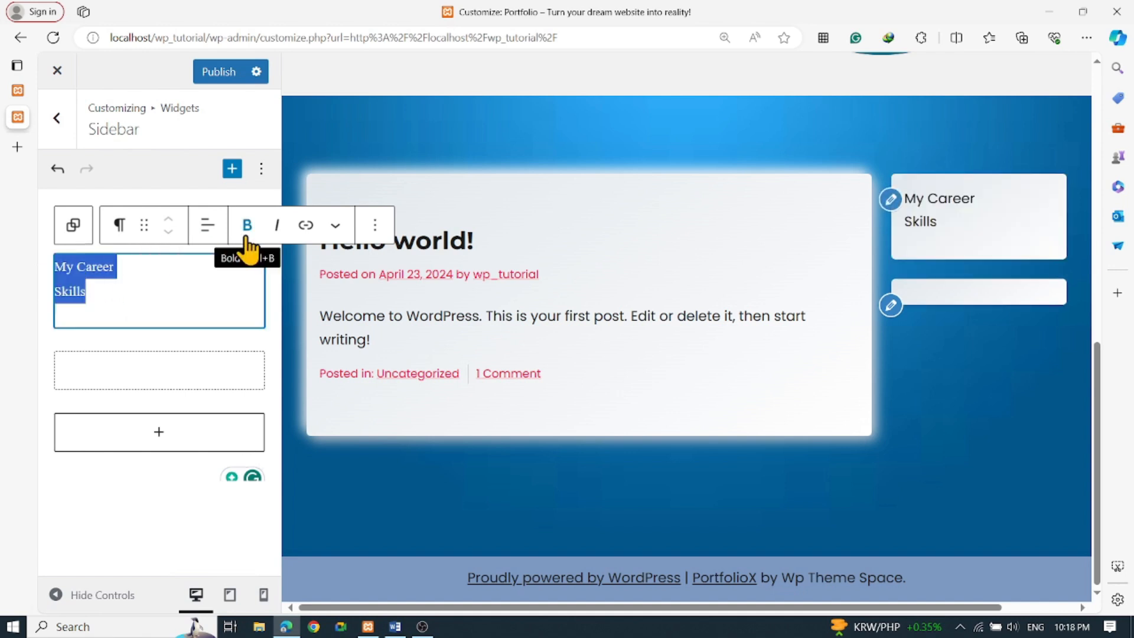
click(208, 240)
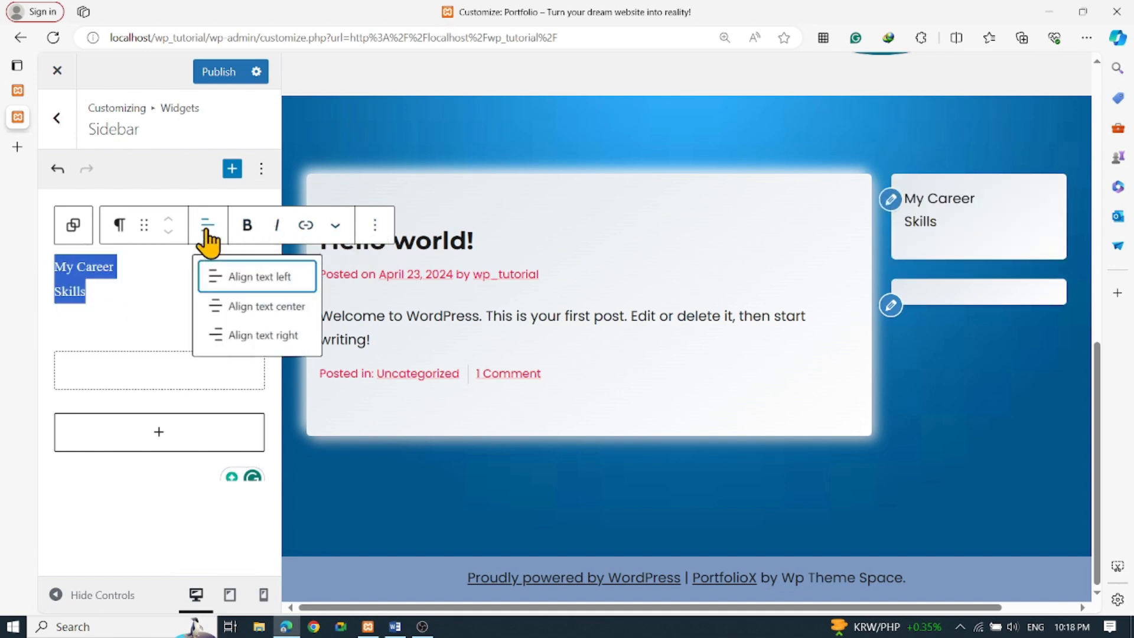
click(245, 306)
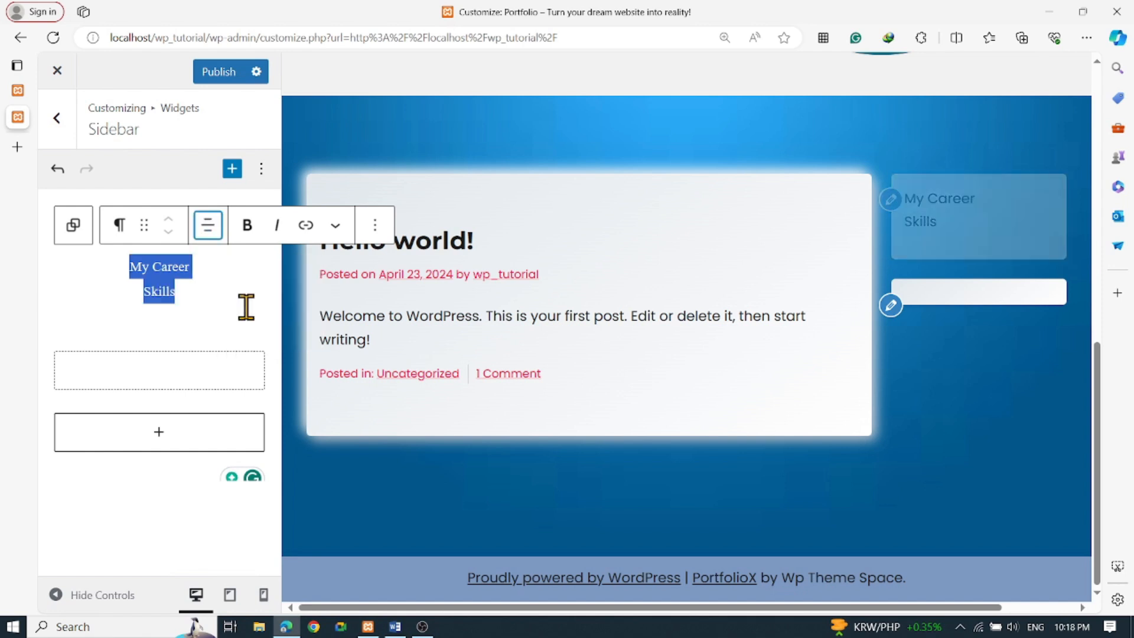
click(207, 237)
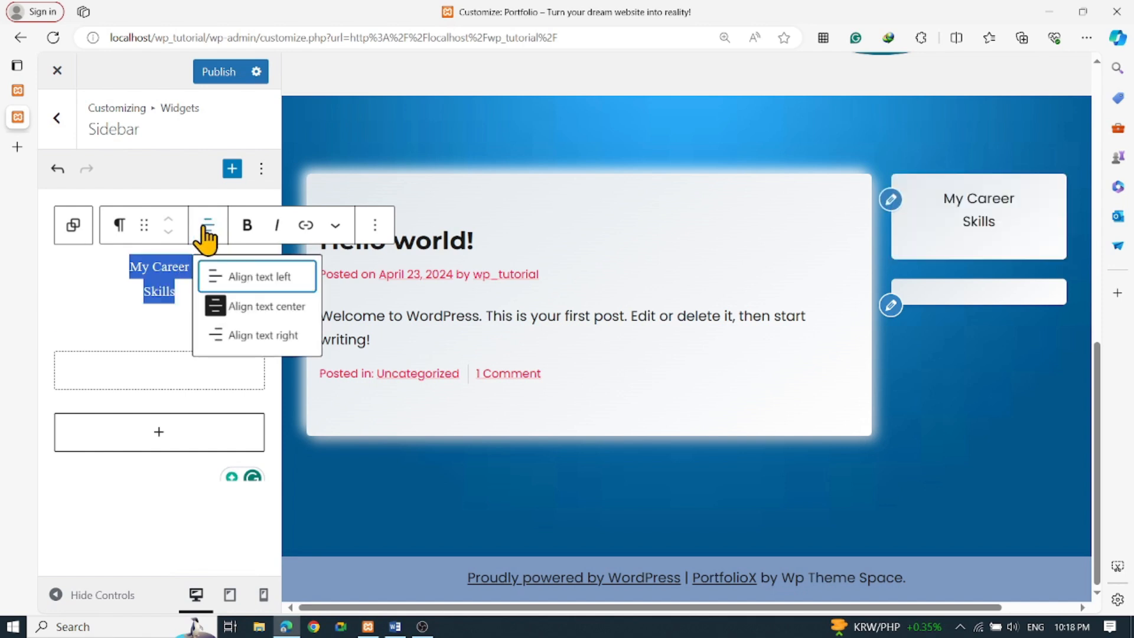
click(226, 282)
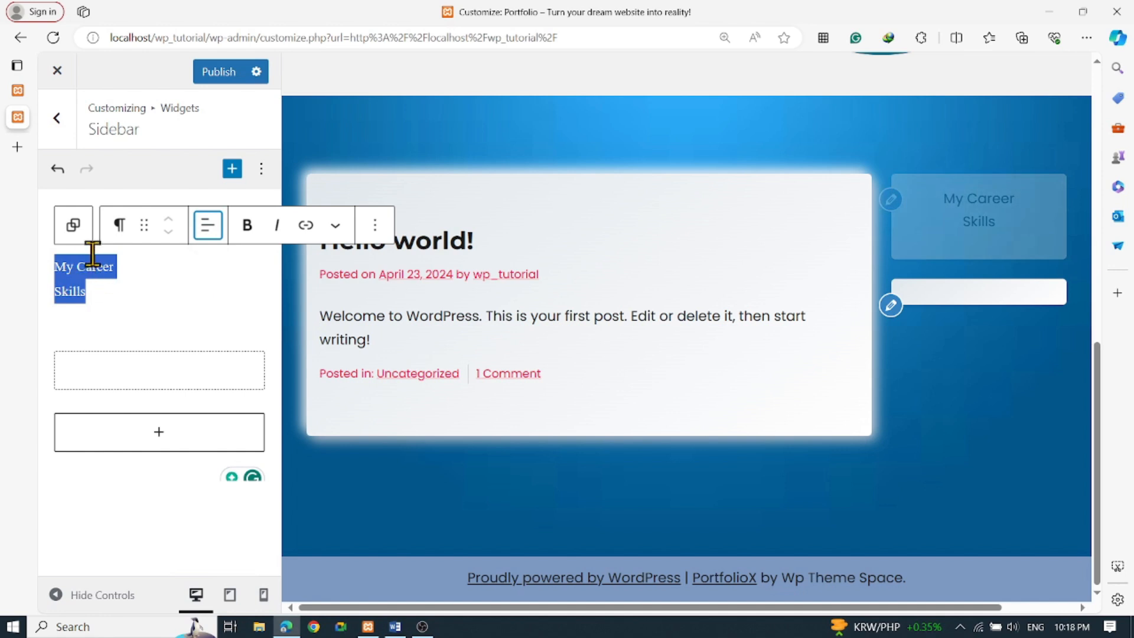
Add a new line 'Sports' after Skills
click(164, 296)
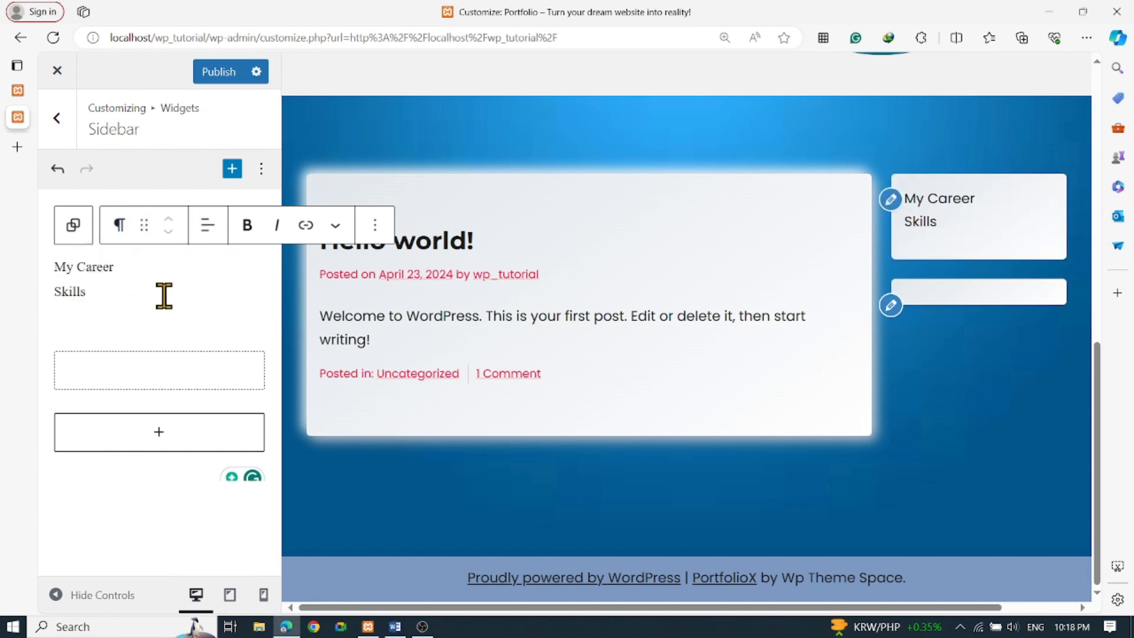
key(shift+Return)
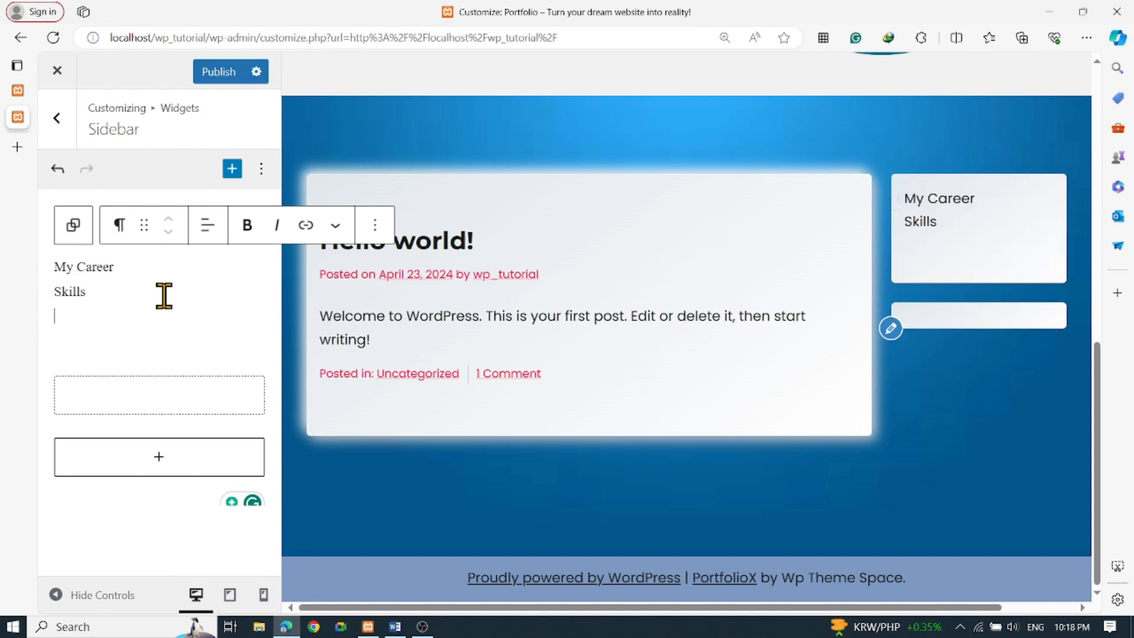
text(Sports)
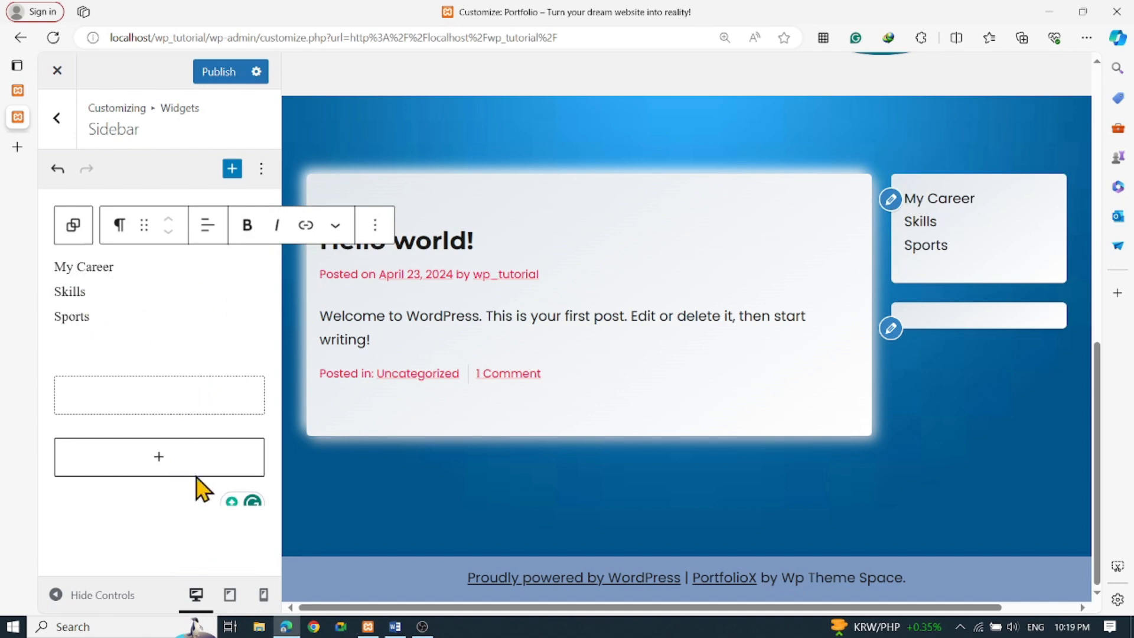
Open the full block library for the empty block below the text and find the Widgets section
click(187, 419)
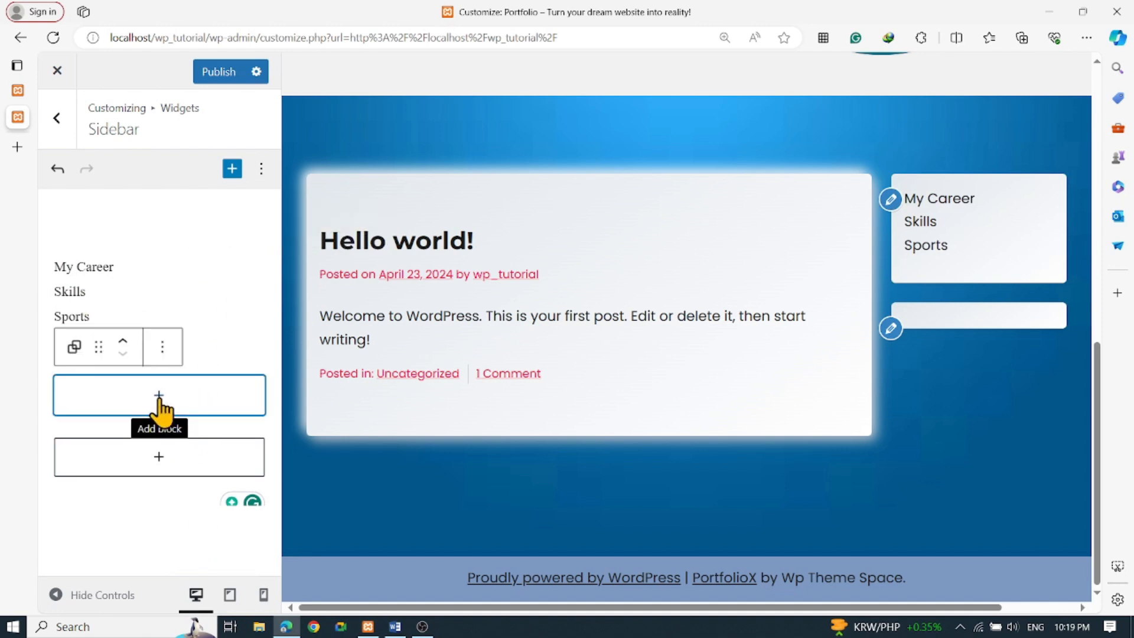
click(161, 409)
click(185, 350)
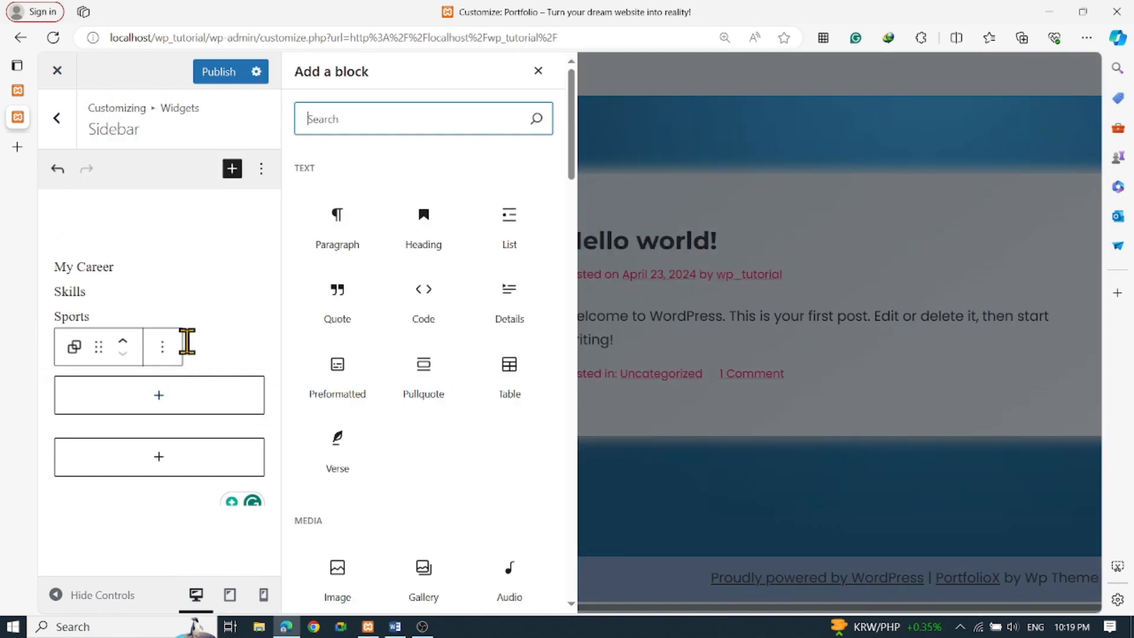
scroll(483, 342, down, 7)
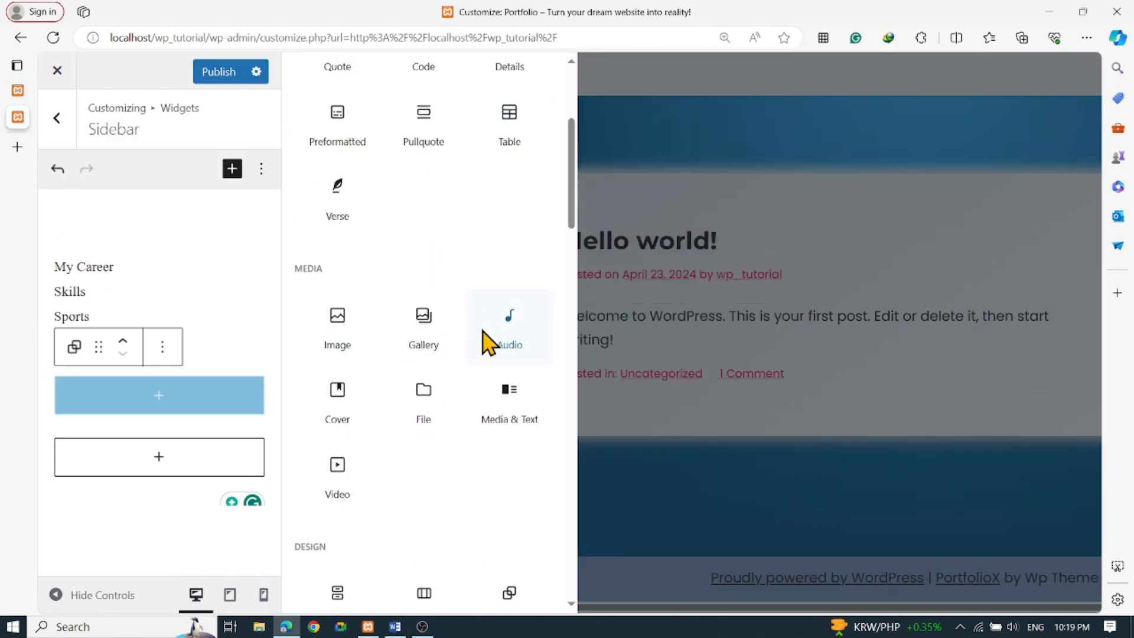
click(361, 471)
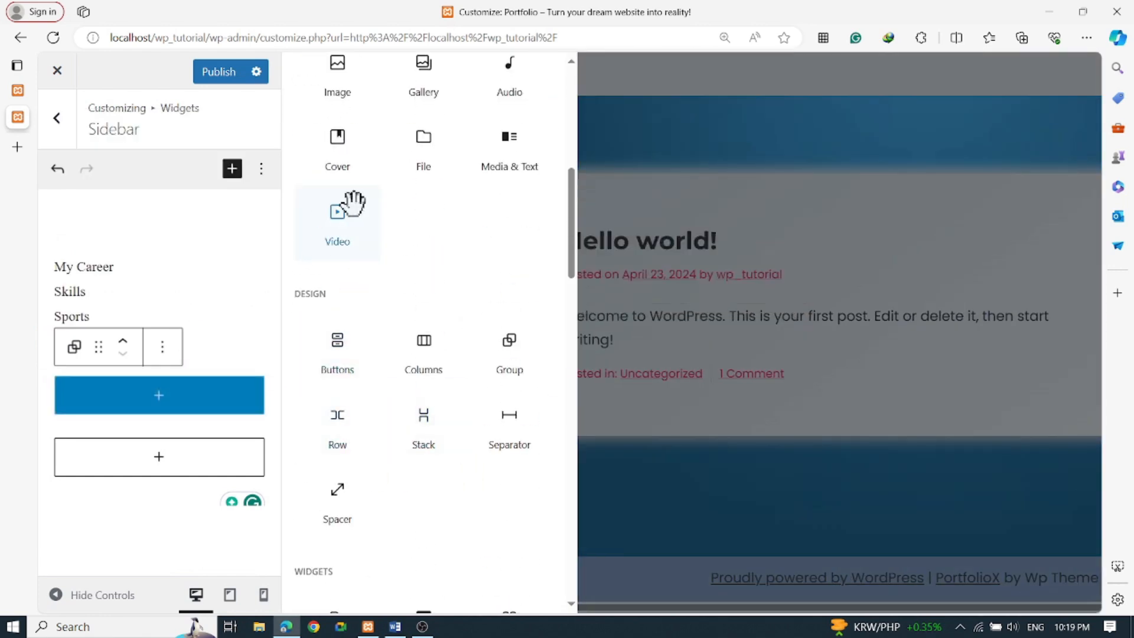
scroll(428, 260, down, 3)
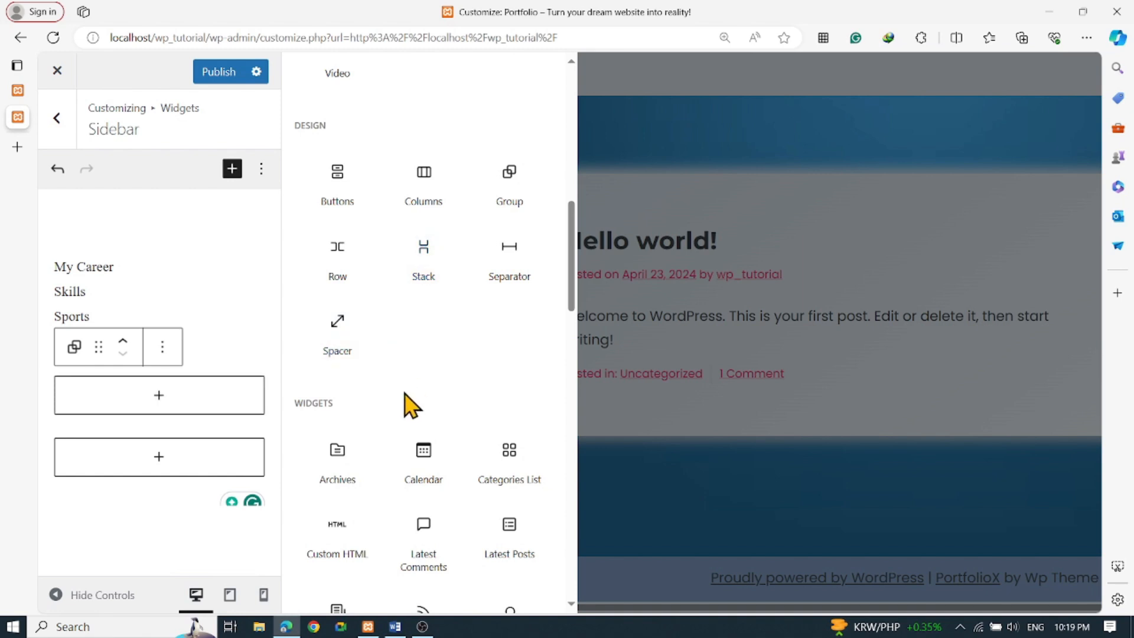
scroll(421, 349, down, 3)
scroll(423, 349, down, 3)
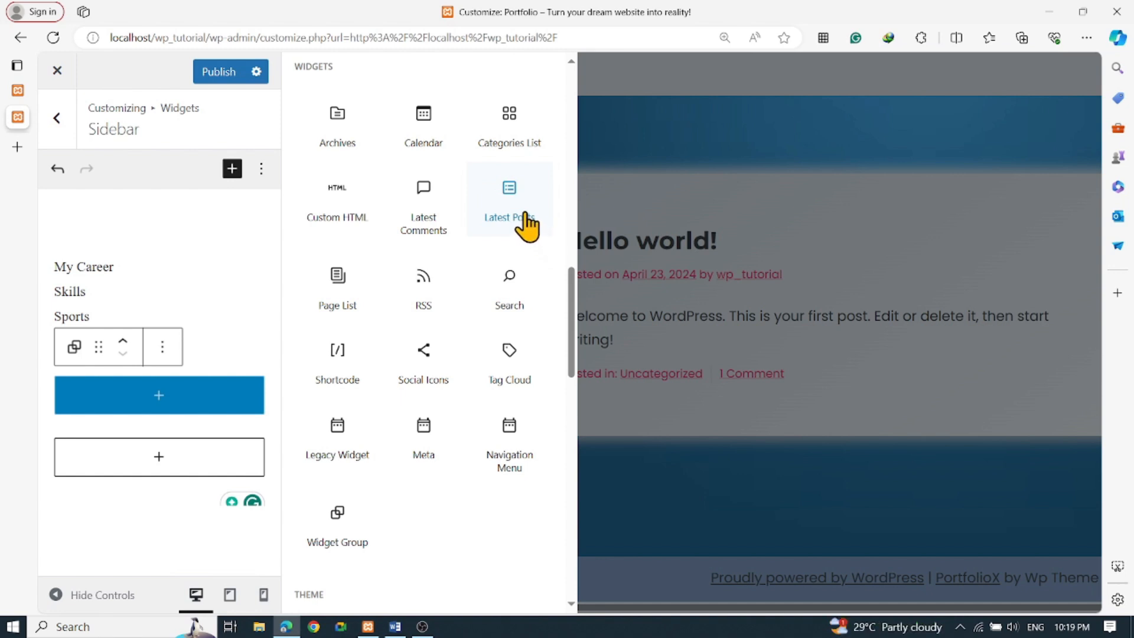
scroll(526, 226, down, 1)
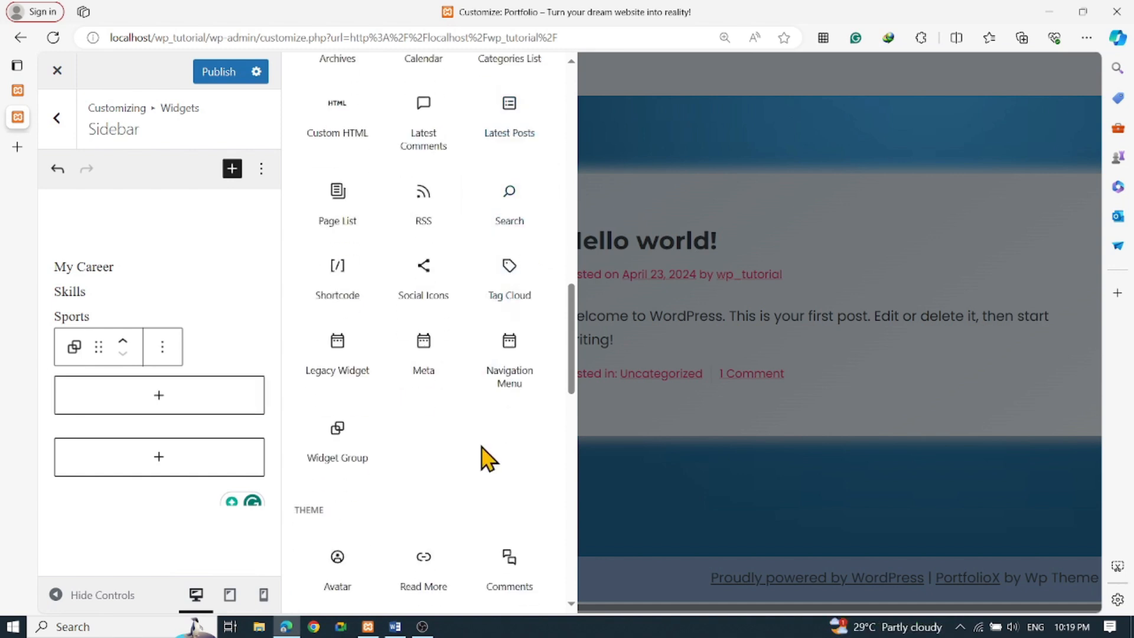
scroll(489, 455, down, 5)
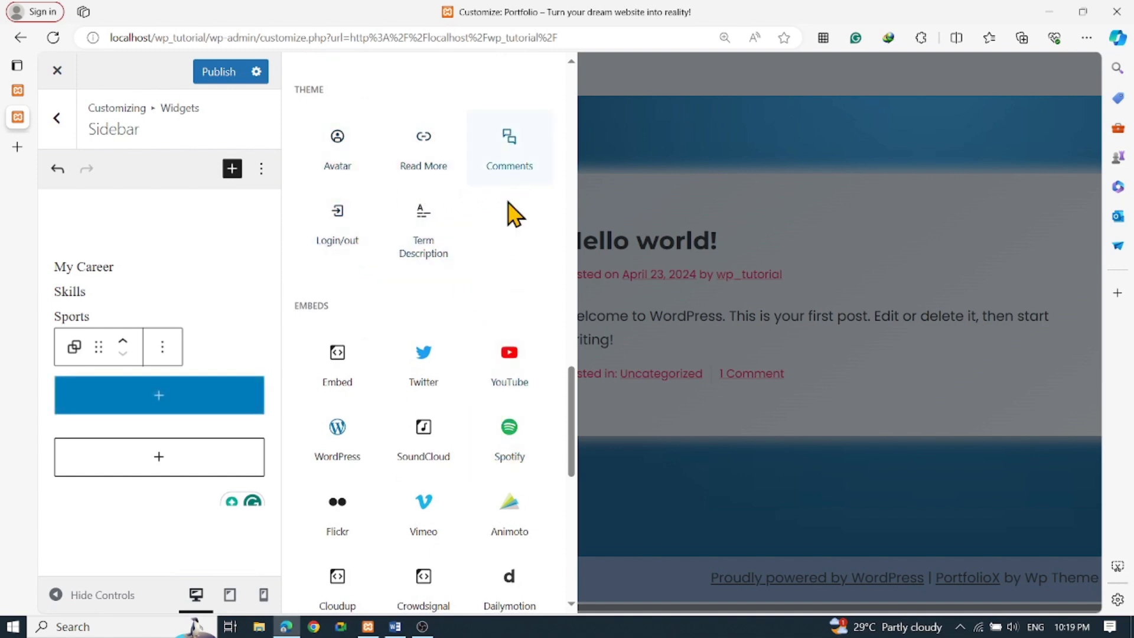
scroll(514, 289, down, 1)
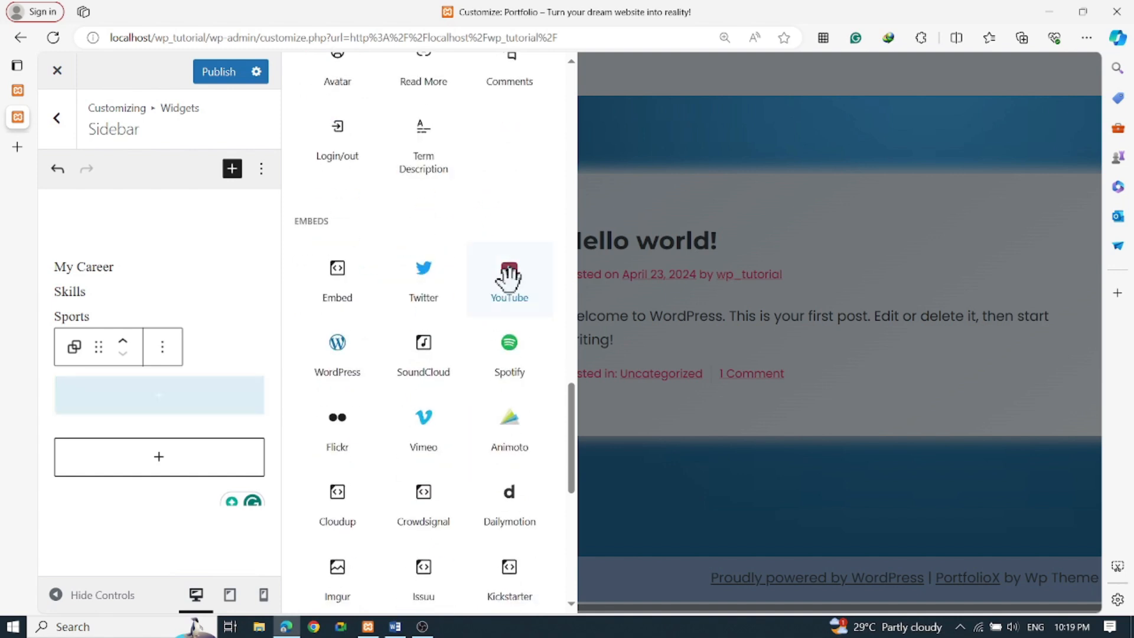
scroll(511, 276, down, 1)
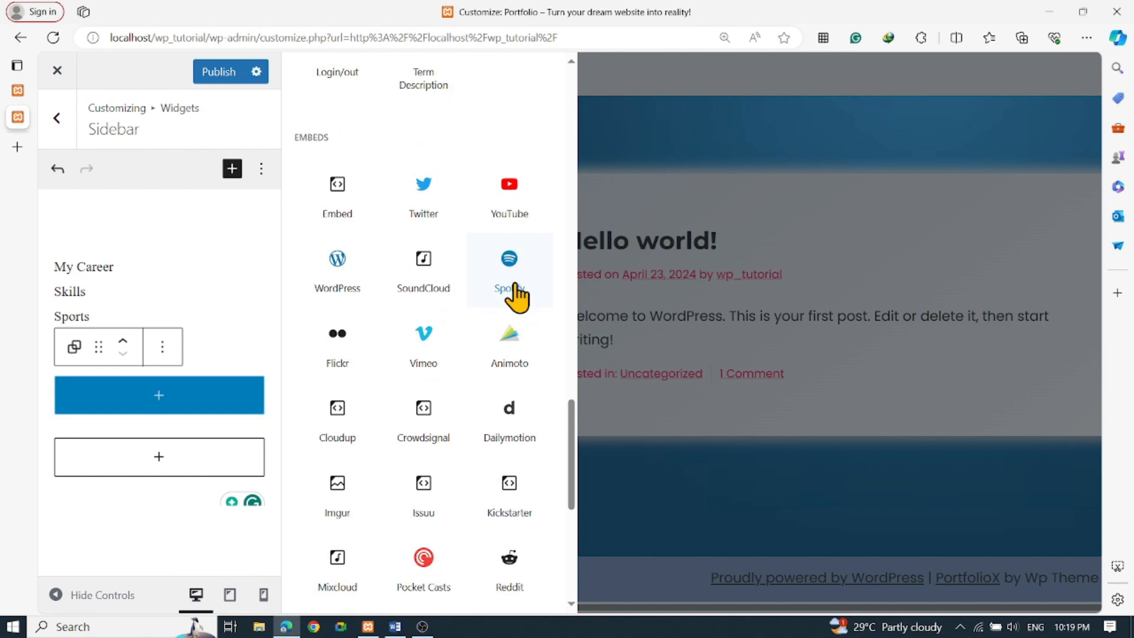
scroll(514, 296, down, 2)
scroll(516, 297, down, 3)
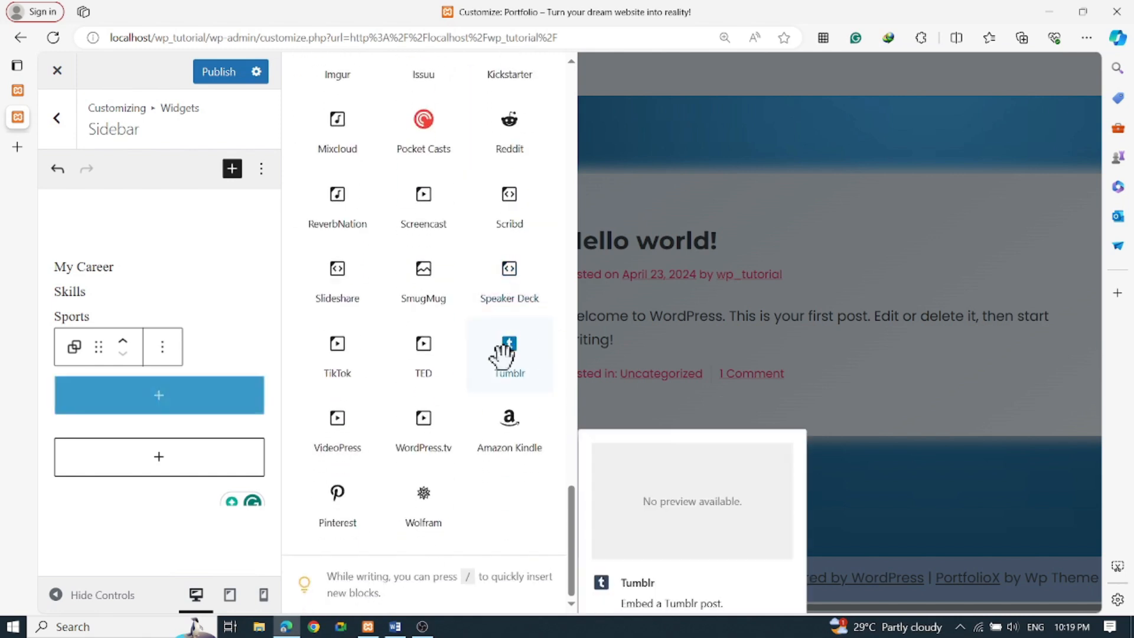
scroll(498, 354, up, 3)
scroll(499, 354, up, 2)
scroll(499, 355, up, 2)
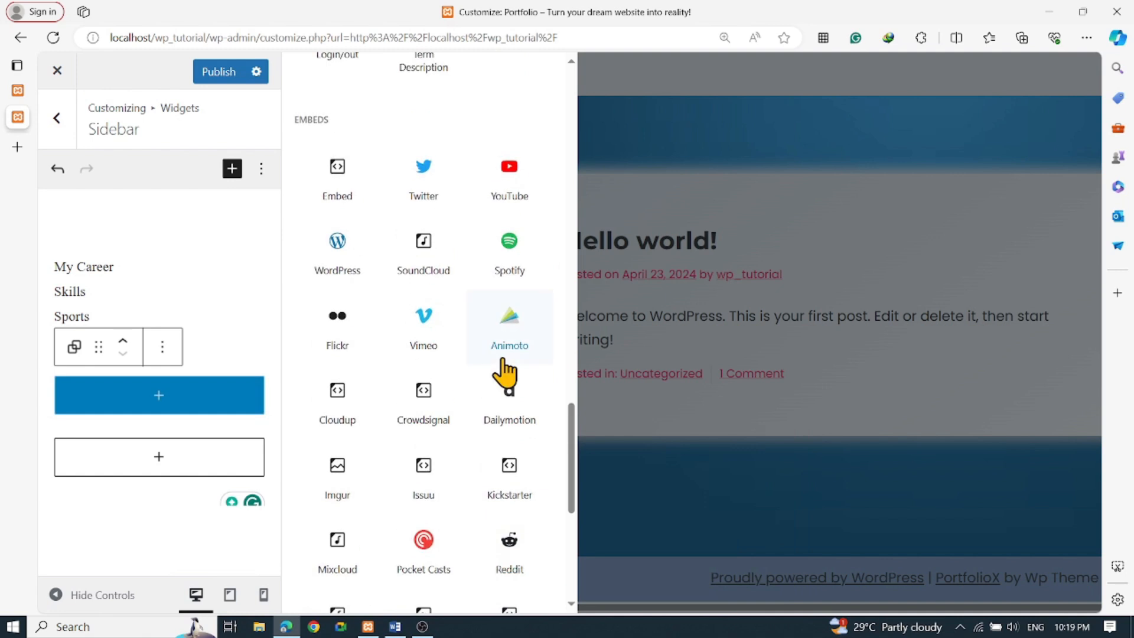
scroll(493, 284, up, 1)
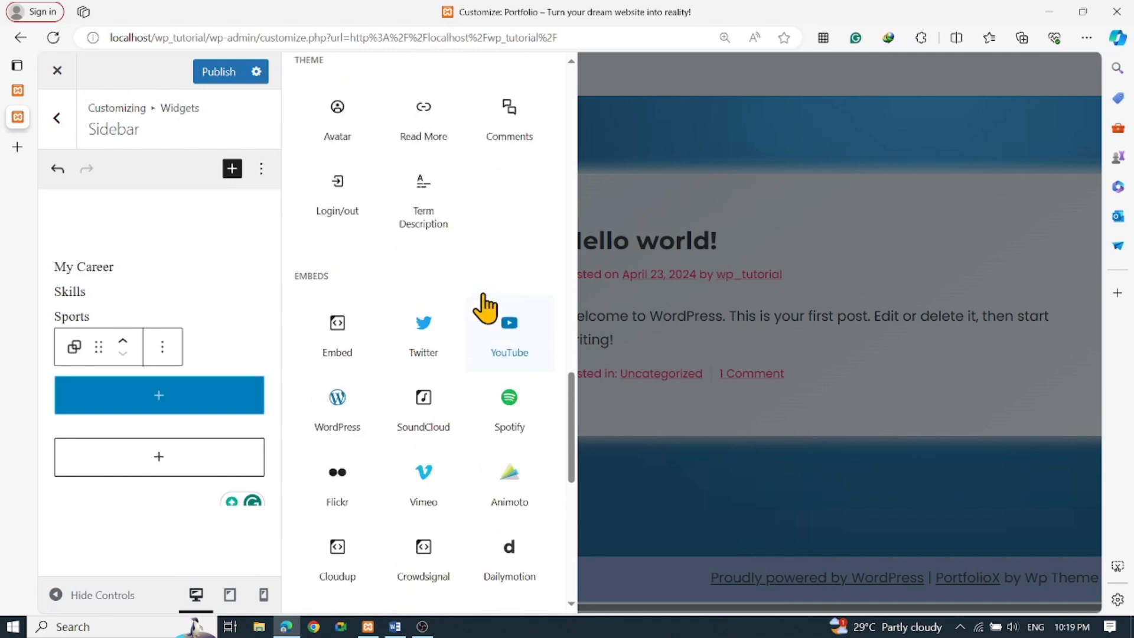
scroll(495, 319, up, 3)
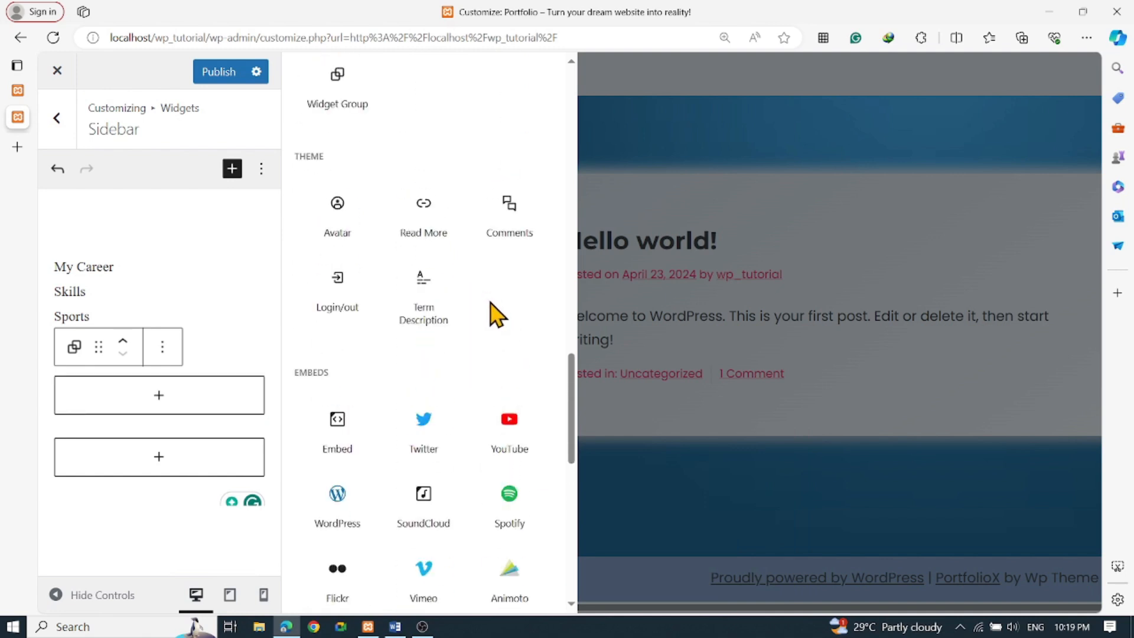
scroll(472, 381, up, 4)
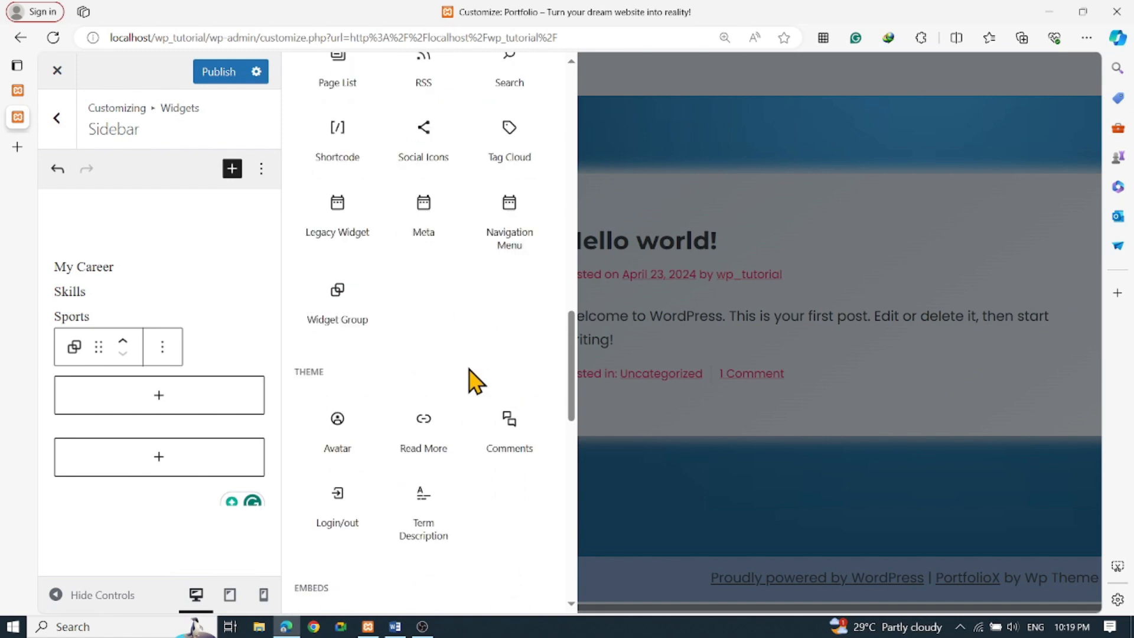
scroll(461, 378, up, 1)
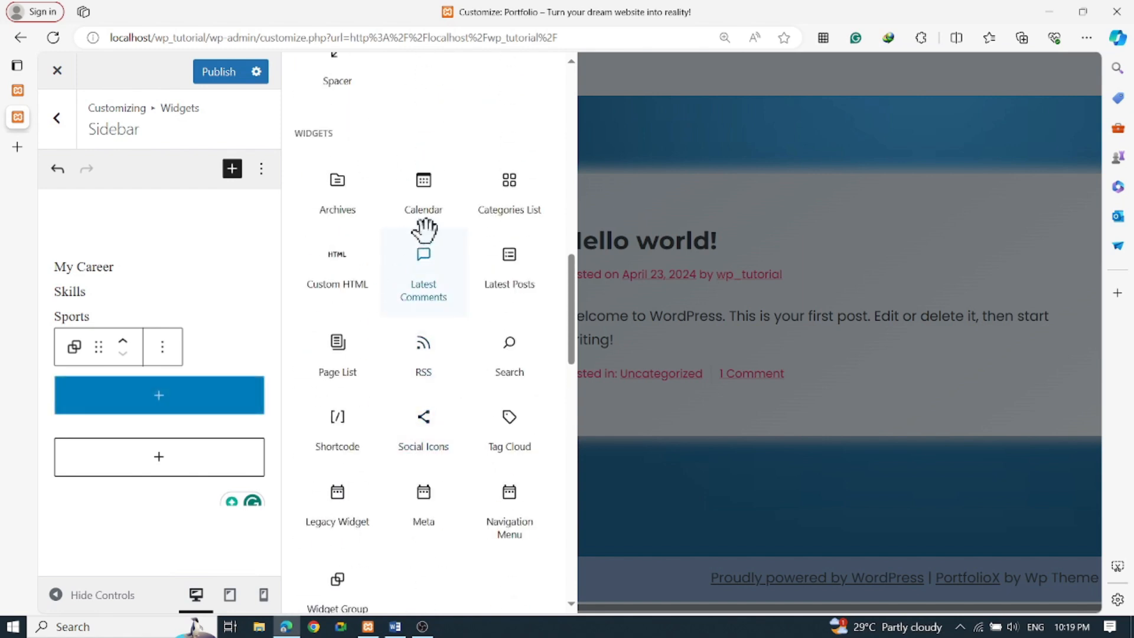
Add a Calendar widget to the sidebar and transform it into a Columns block
click(424, 183)
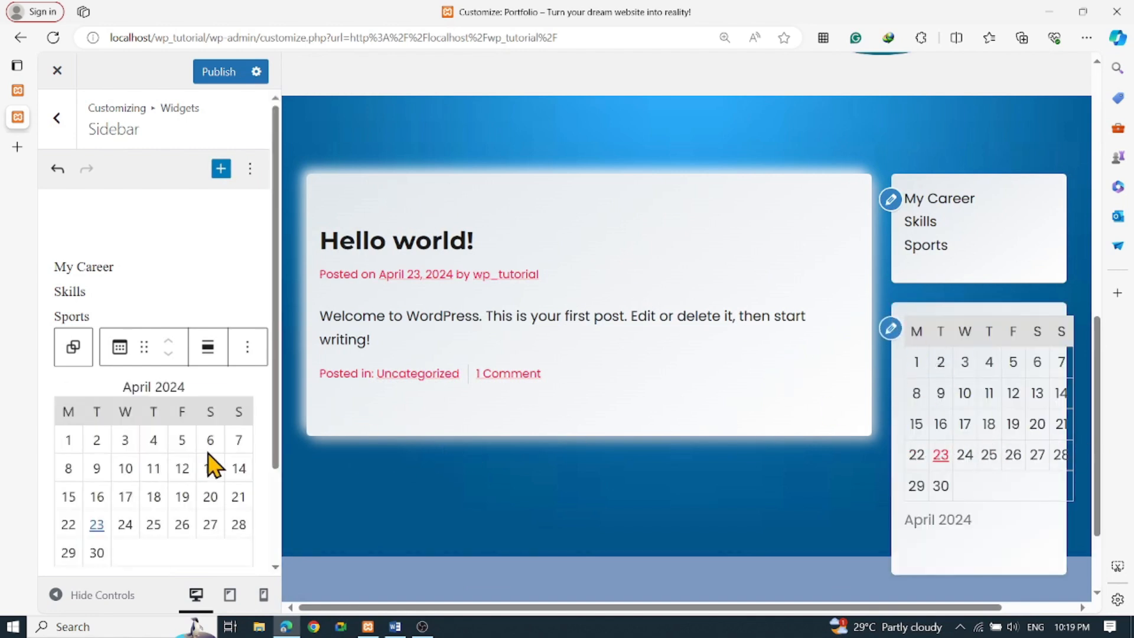
scroll(228, 381, down, 1)
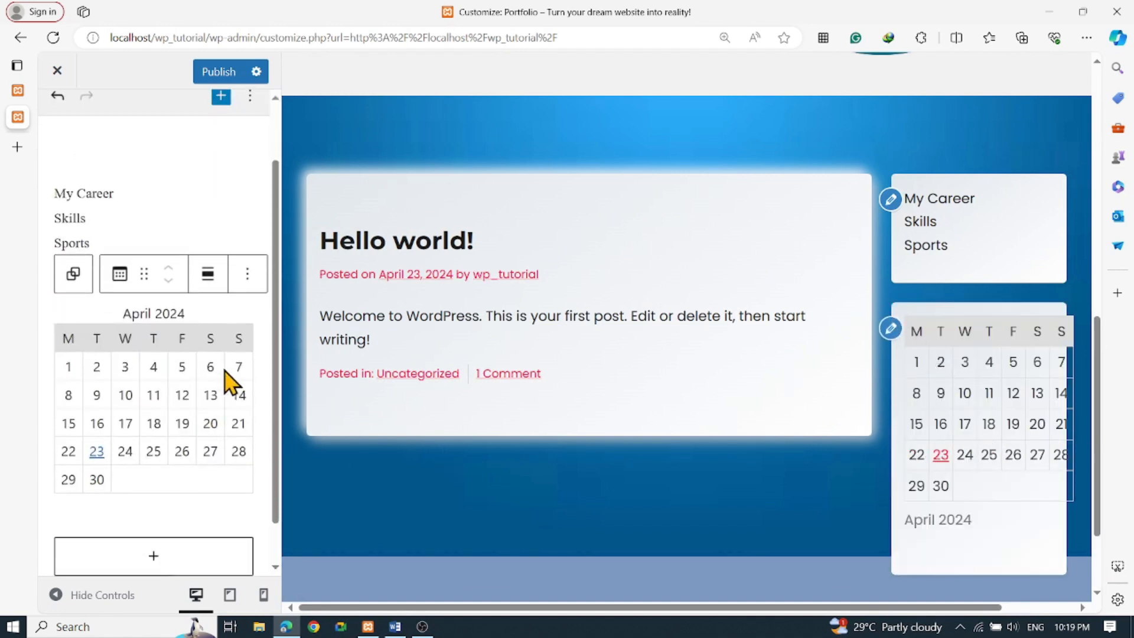
click(120, 277)
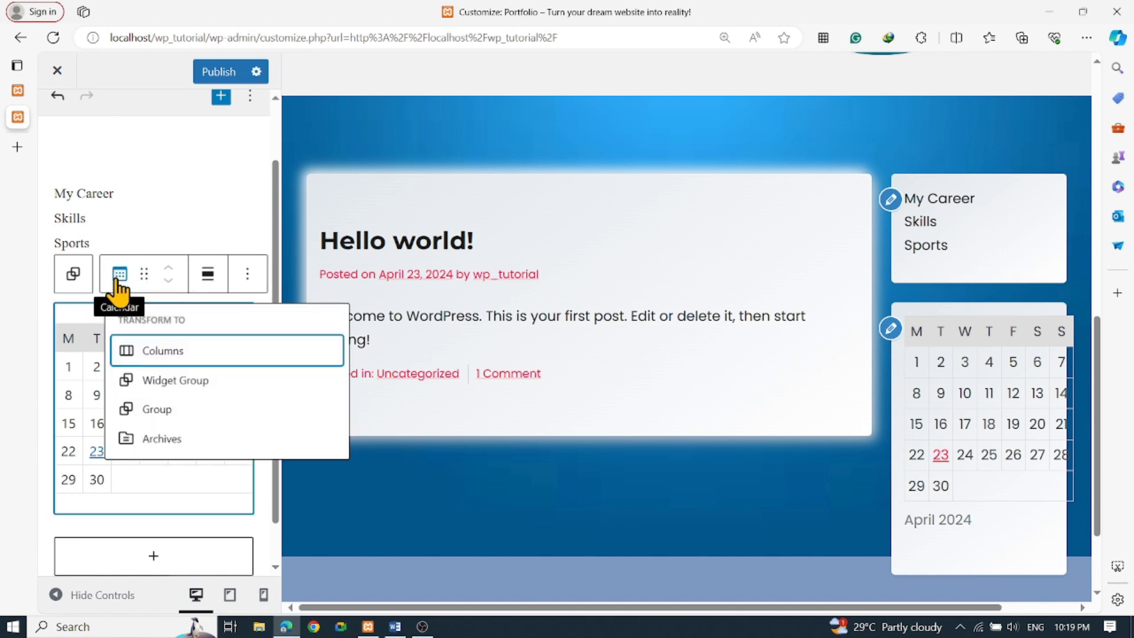
click(83, 318)
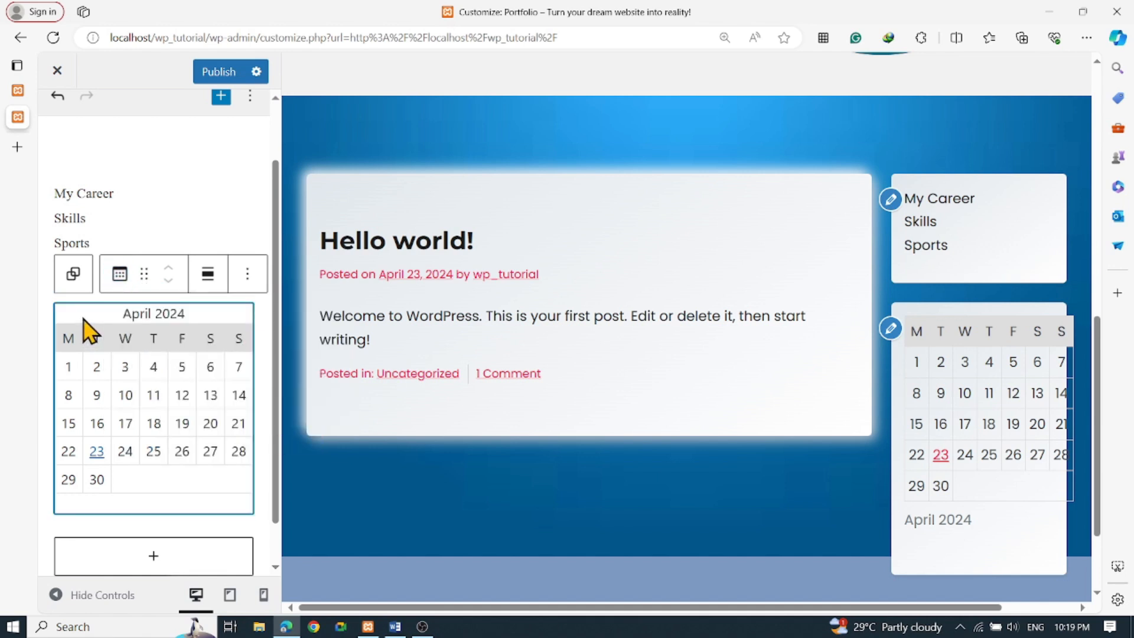
click(119, 274)
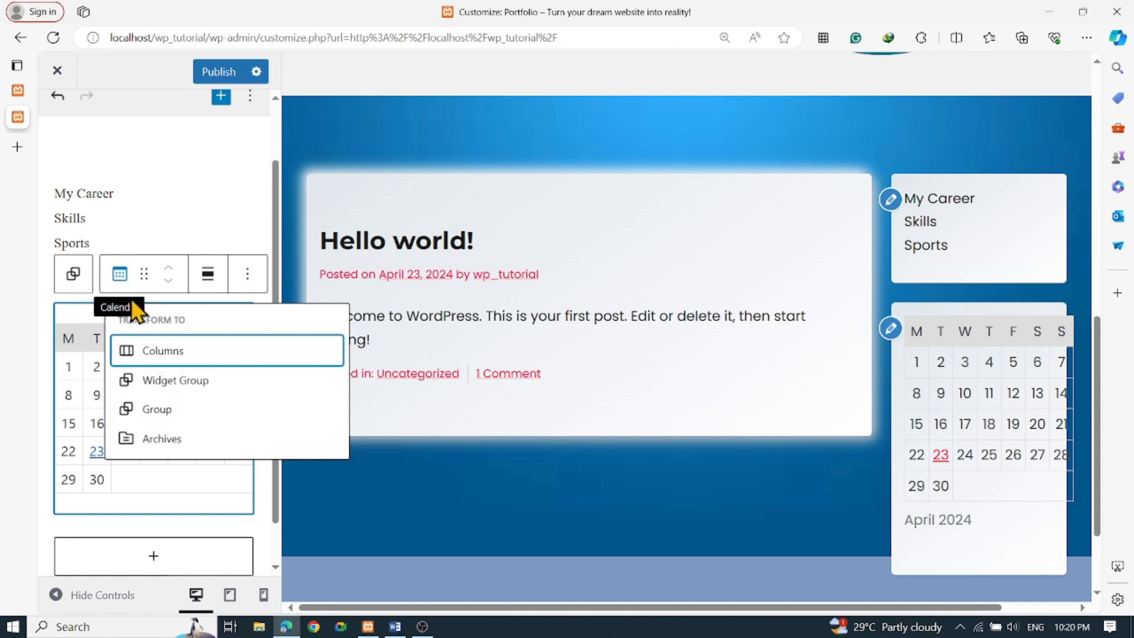
click(163, 351)
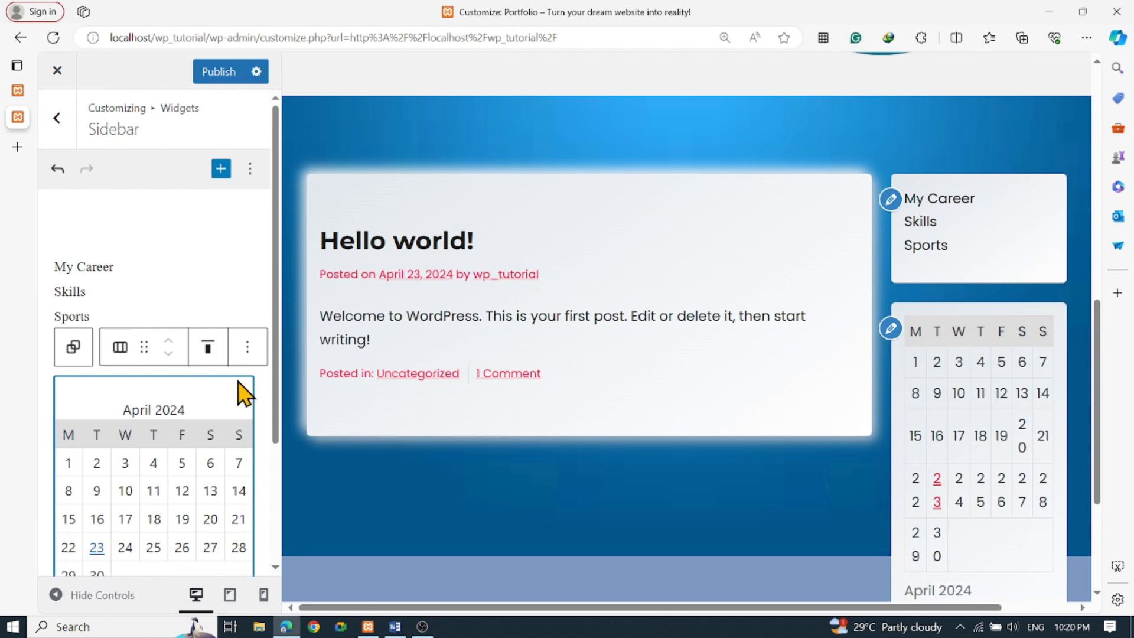
scroll(963, 414, down, 3)
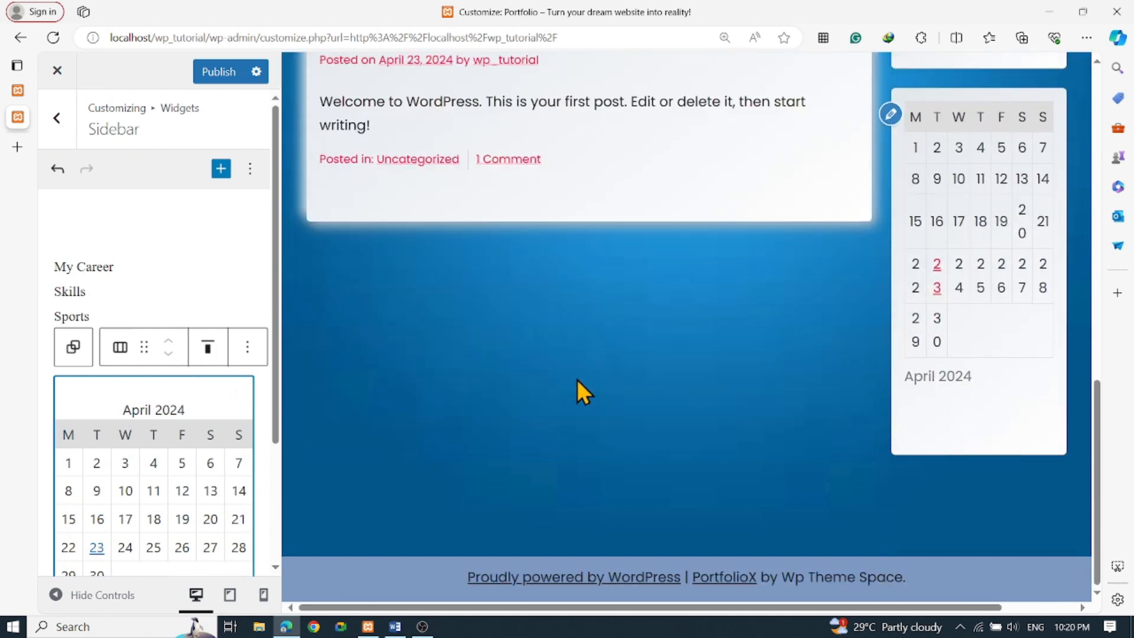
scroll(196, 395, down, 3)
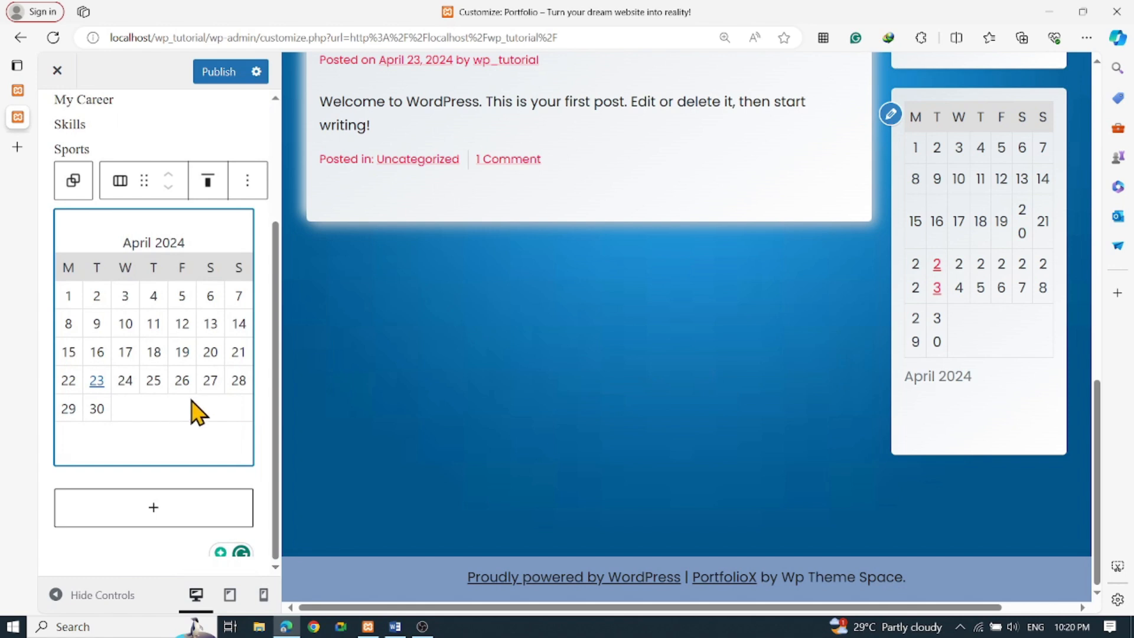
scroll(198, 414, up, 3)
Add a Gallery block below the sidebar calendar and open the Media Library to pick images
click(57, 115)
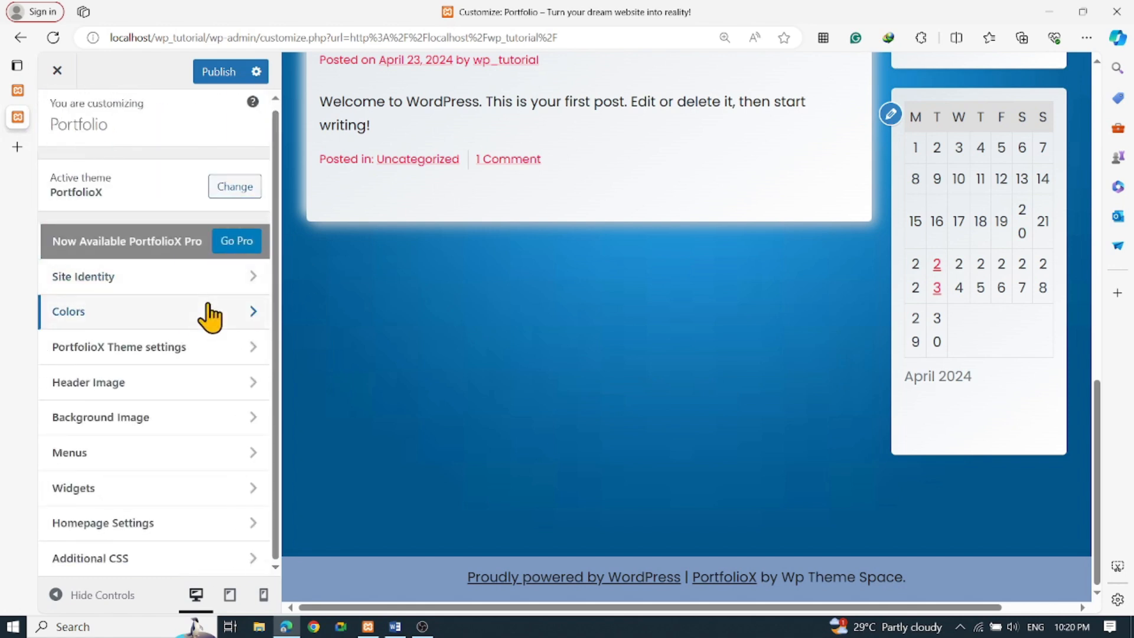
click(123, 493)
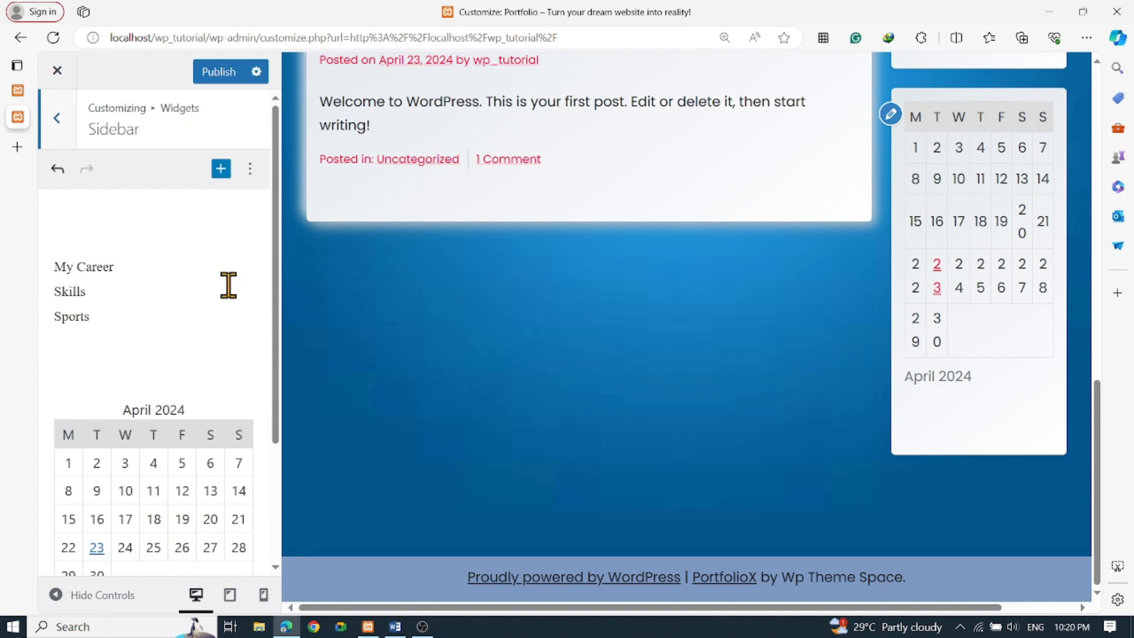
scroll(230, 289, down, 3)
click(153, 520)
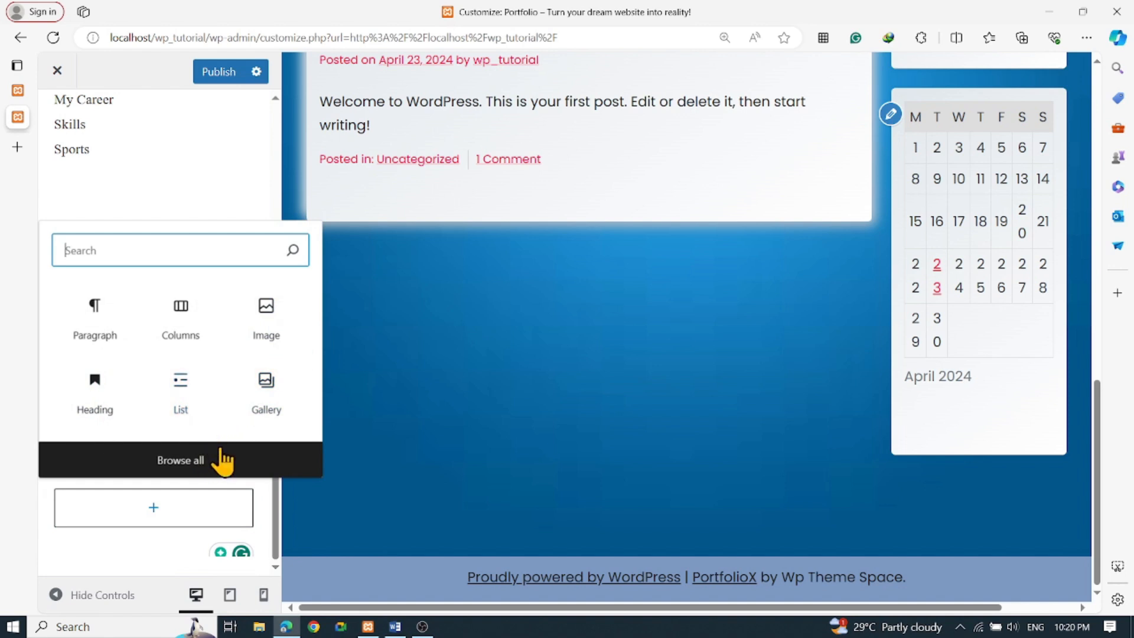
click(270, 399)
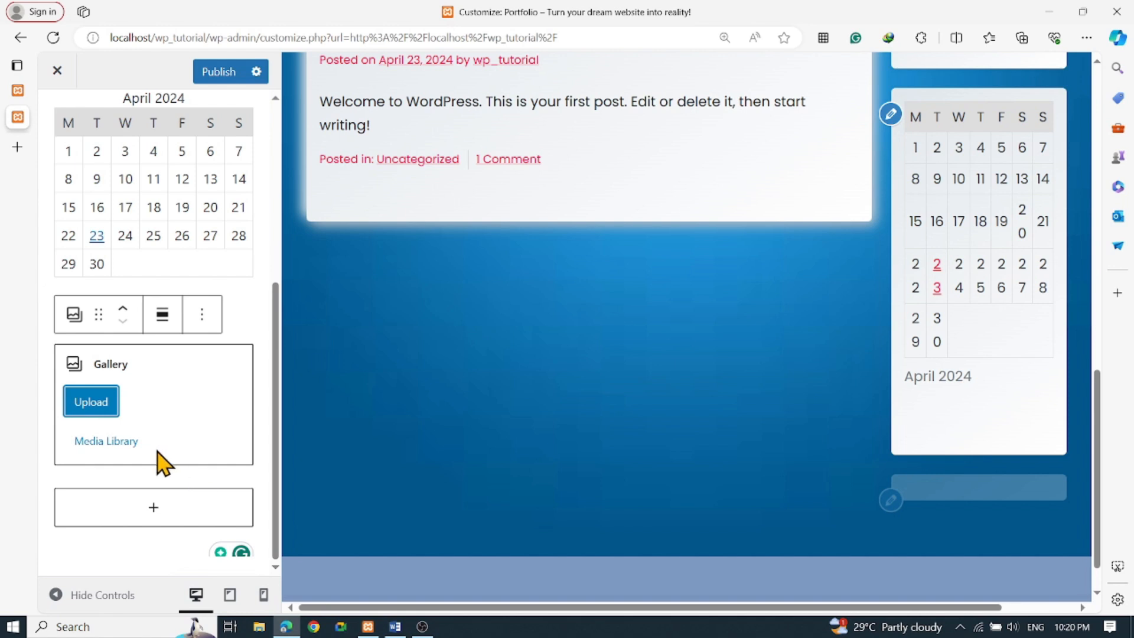
click(118, 443)
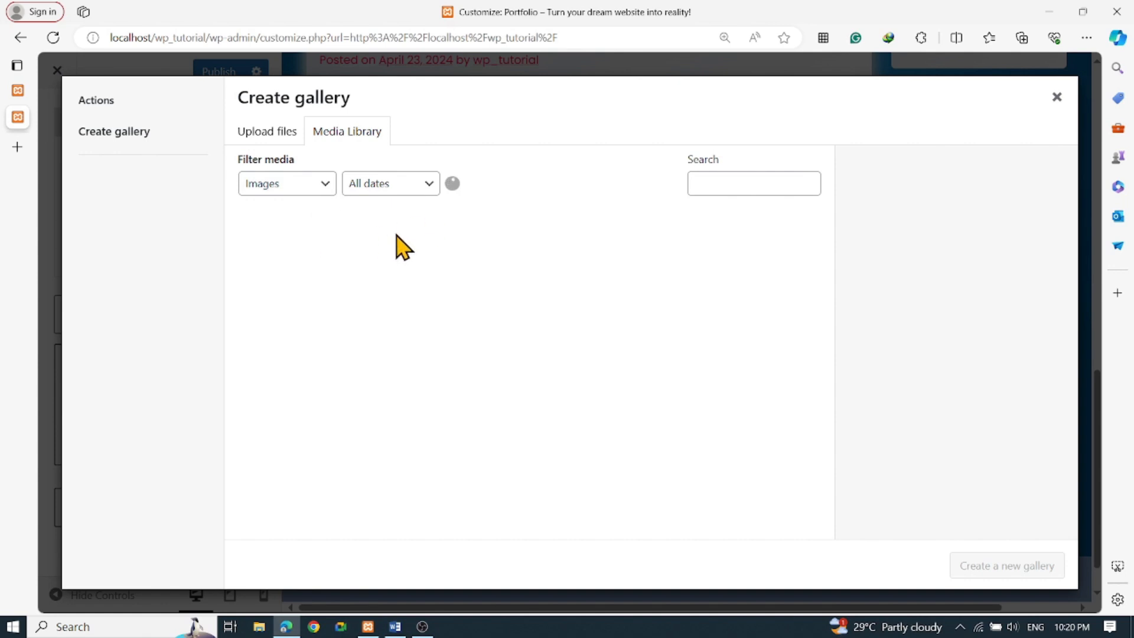
Select three UI screenshots and create a new gallery from them
click(432, 294)
click(561, 304)
click(648, 272)
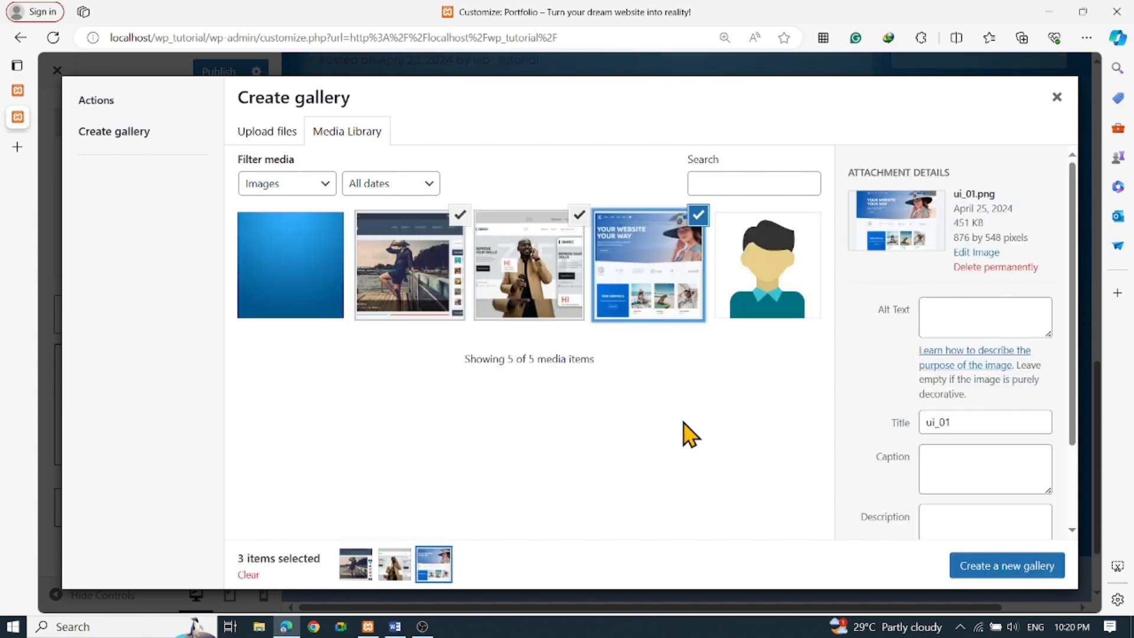
click(982, 568)
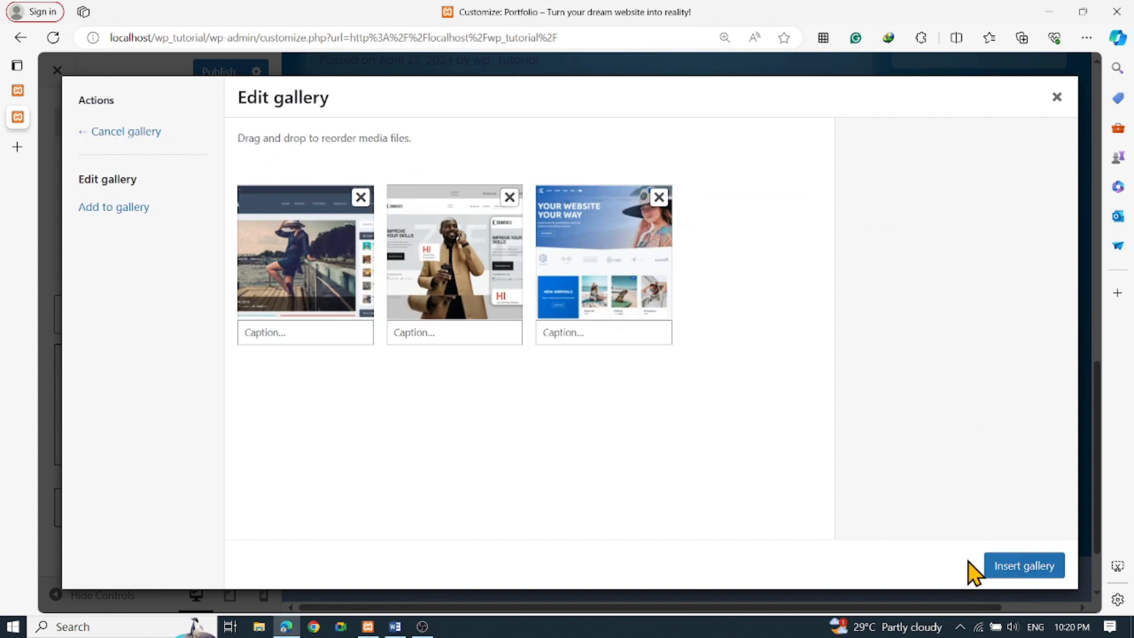
Caption the images UI_1, UI_2 and UI_3 and insert the gallery into the sidebar
click(324, 340)
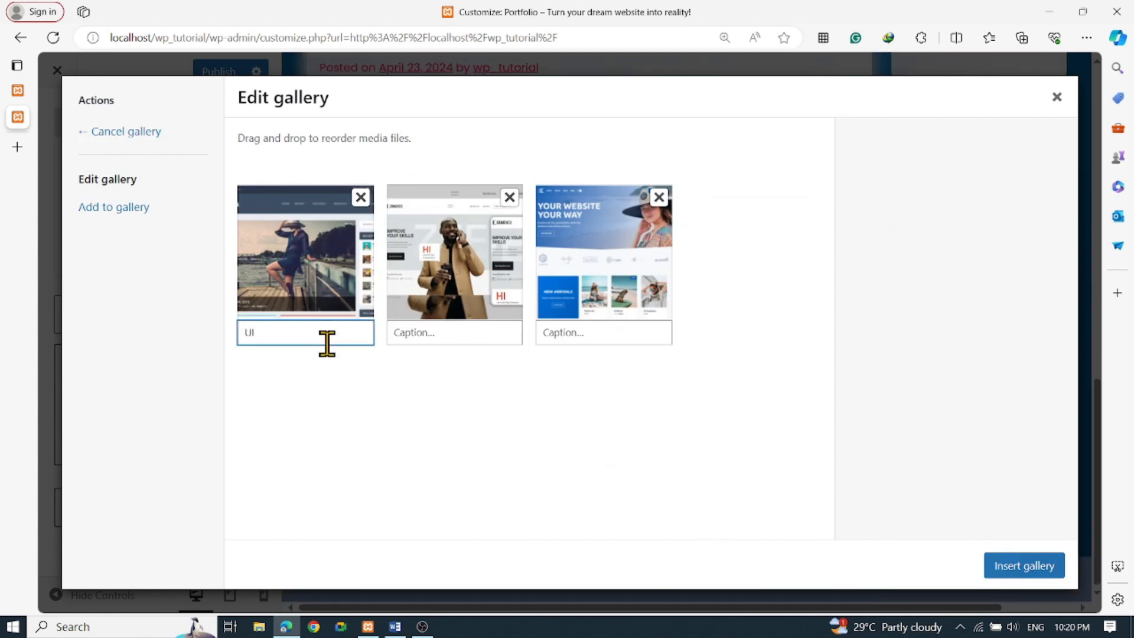
key(ctrl+a)
key(ctrl+c)
click(459, 331)
key(ctrl+v)
click(606, 332)
key(ctrl+v)
click(443, 329)
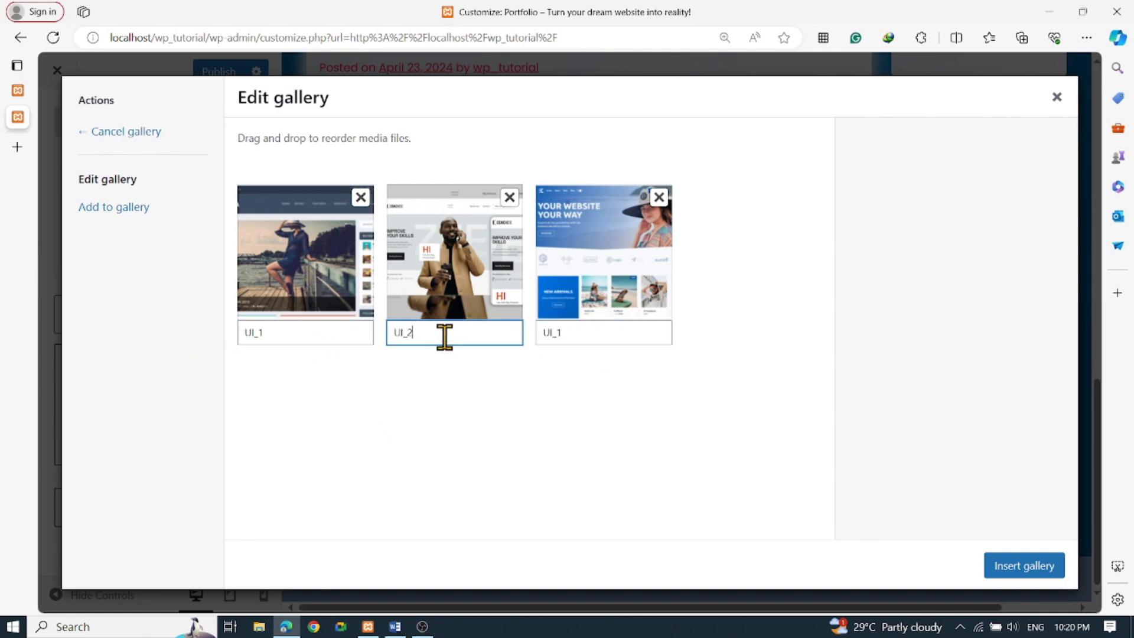
click(588, 332)
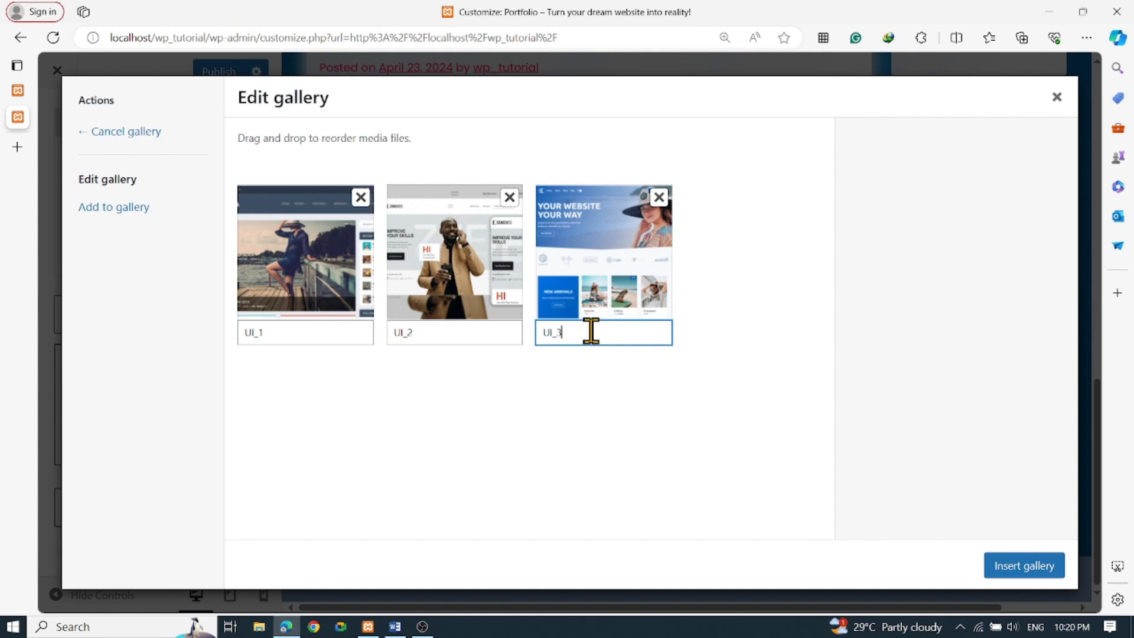
click(1023, 565)
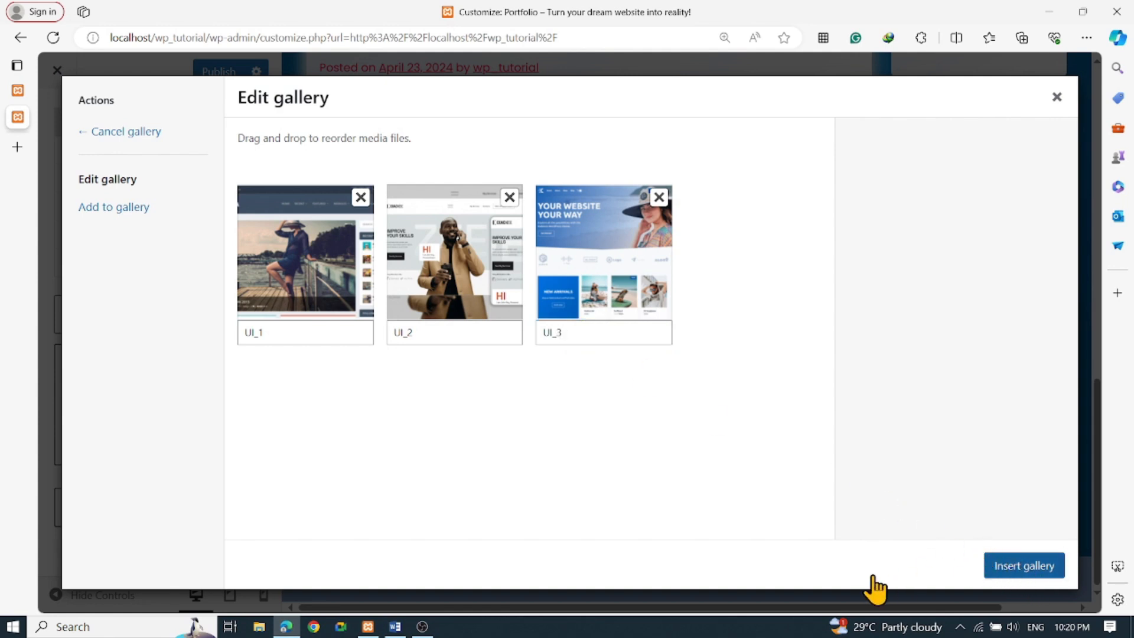
click(1025, 568)
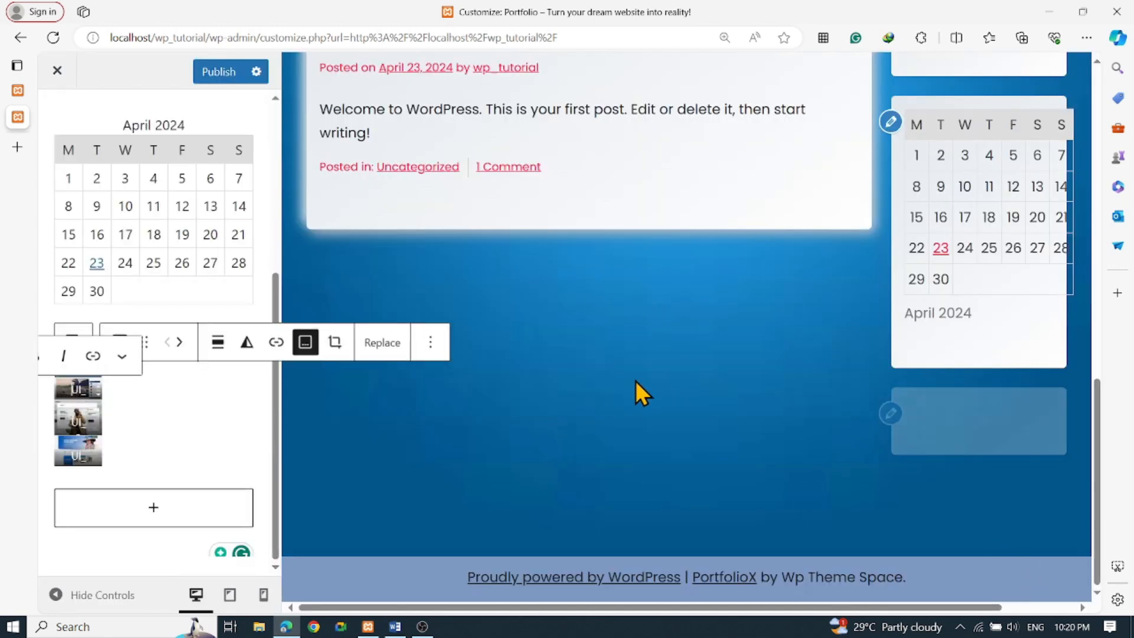
Transform the sidebar Gallery block into separate UI_1, UI_2 and UI_3 image blocks
click(218, 353)
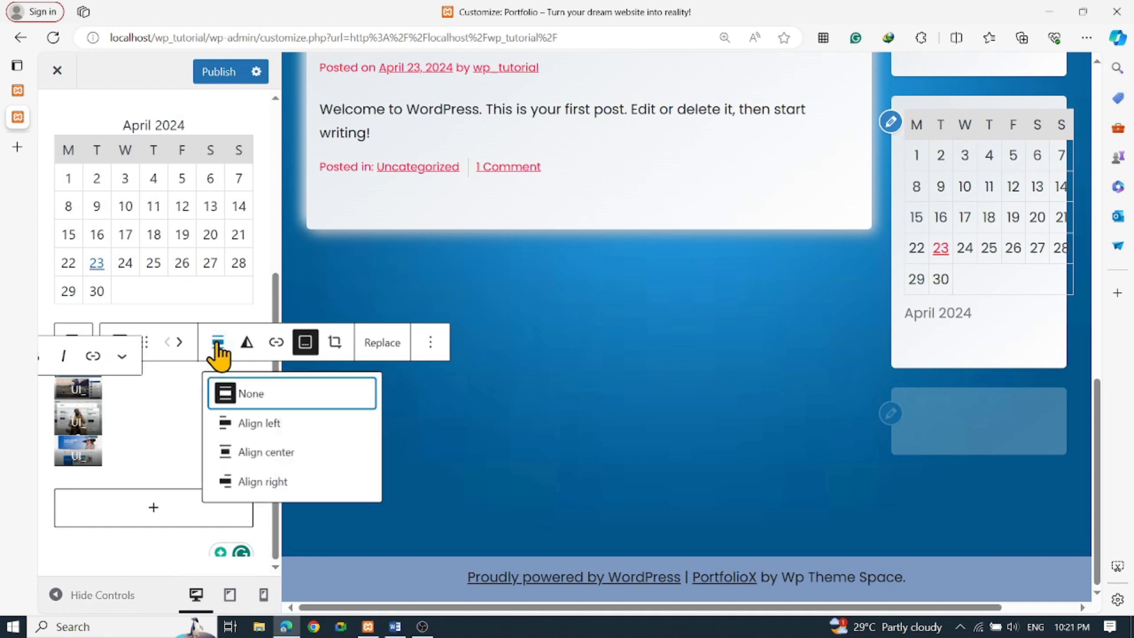
click(218, 349)
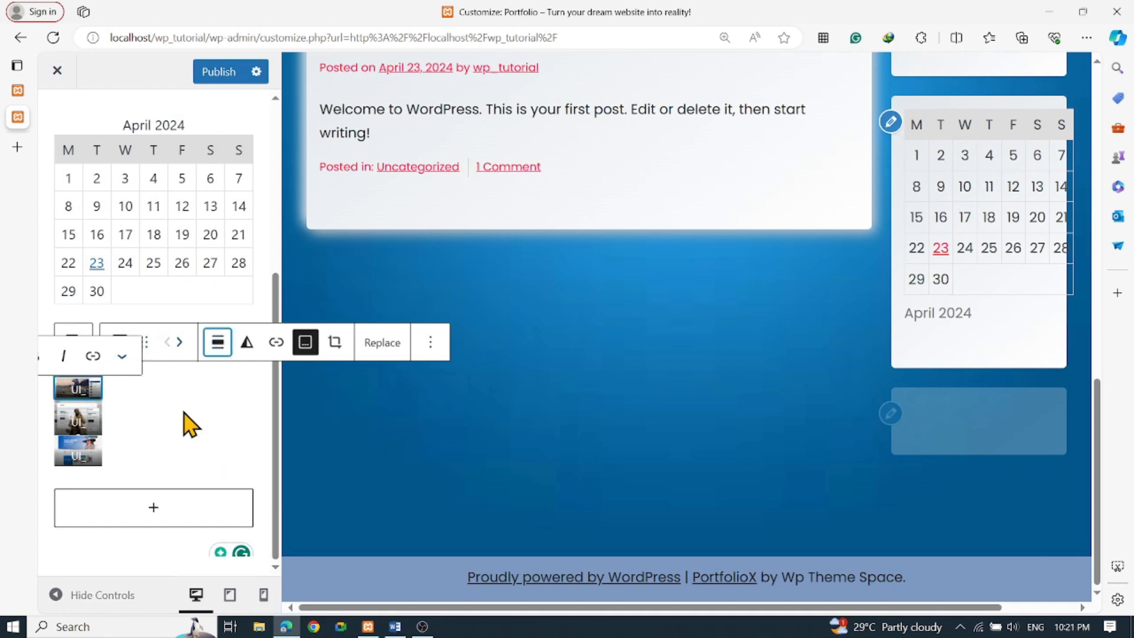
click(134, 369)
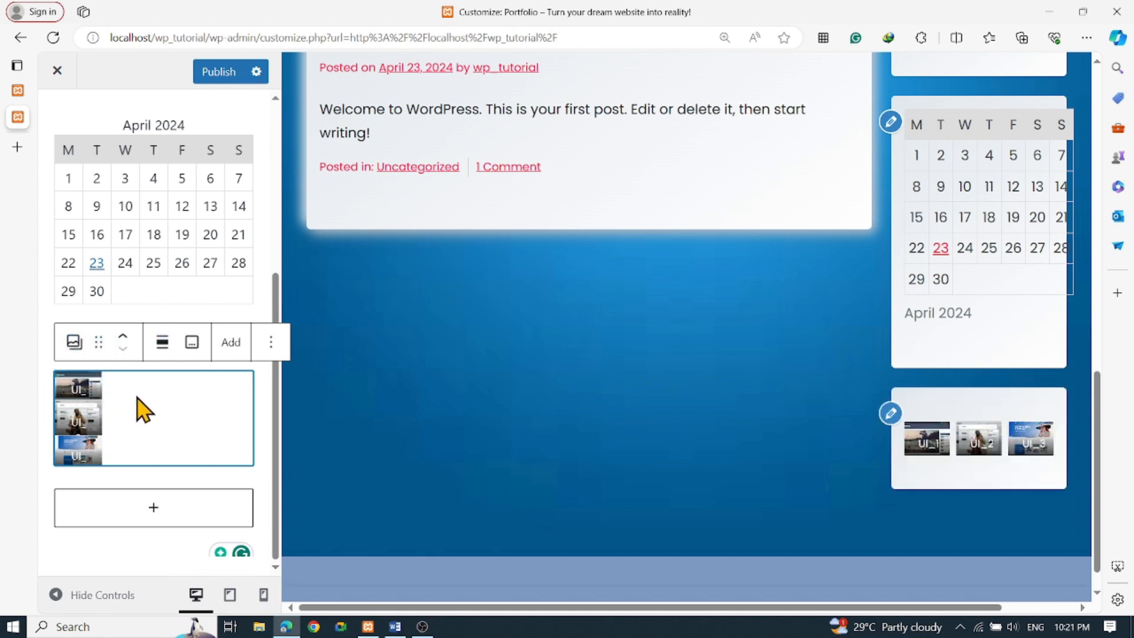
click(75, 344)
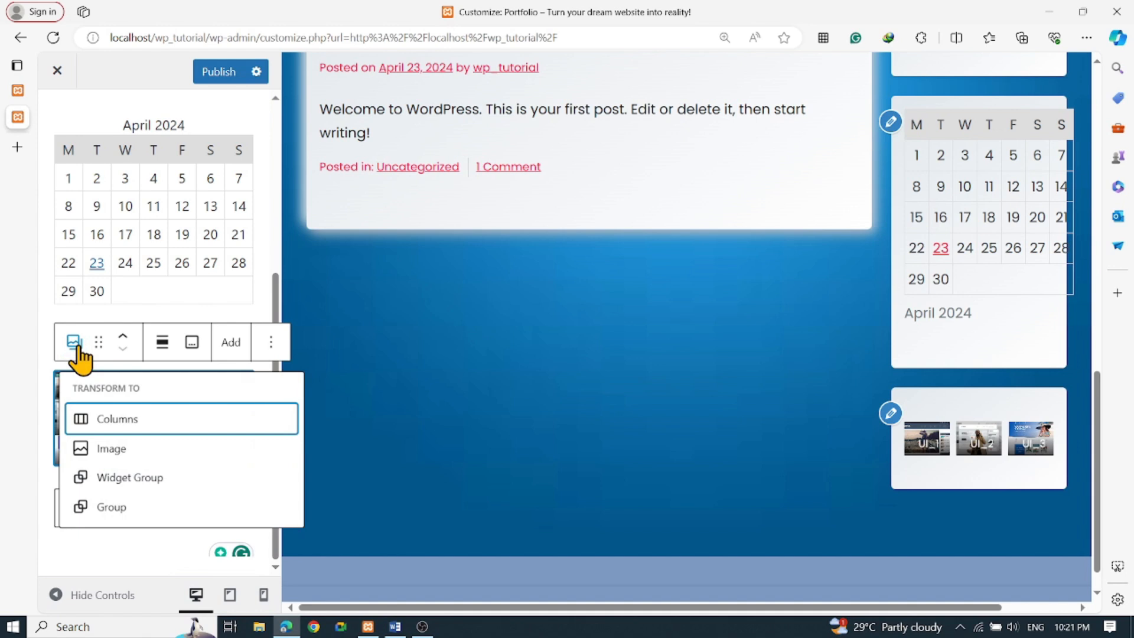
mouse_move(128, 457)
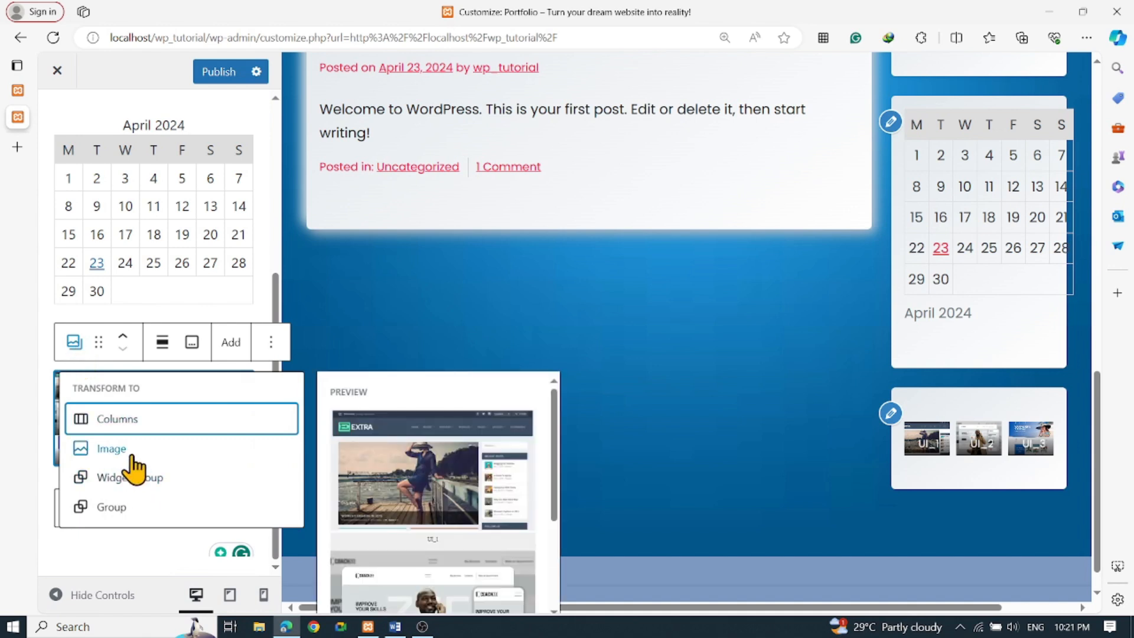
click(169, 449)
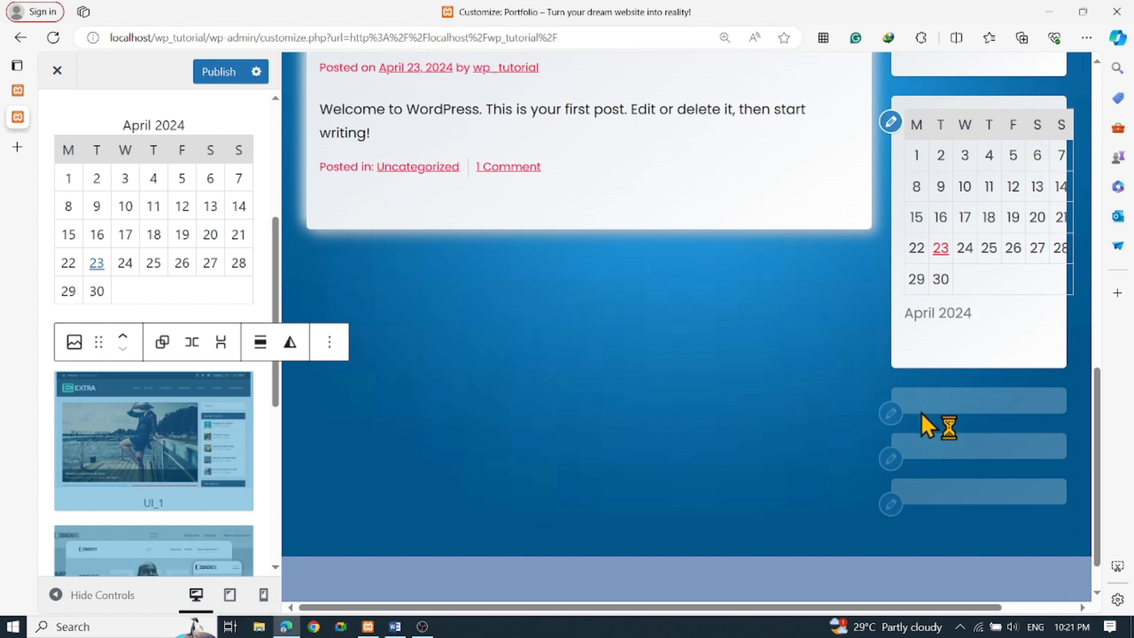
scroll(980, 461, down, 5)
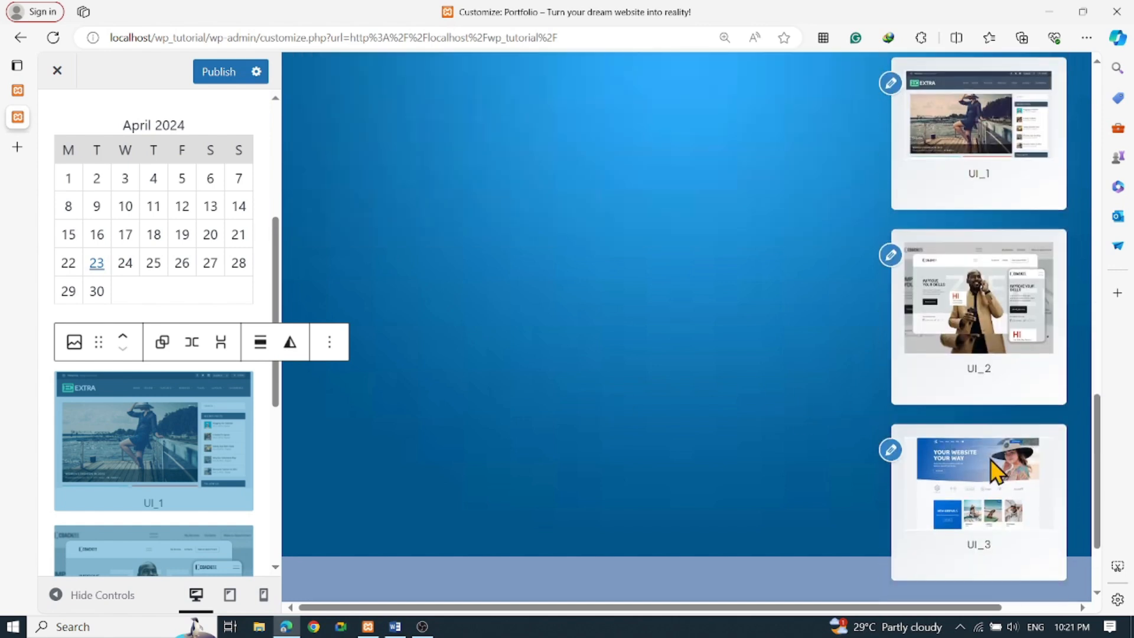
scroll(620, 440, up, 3)
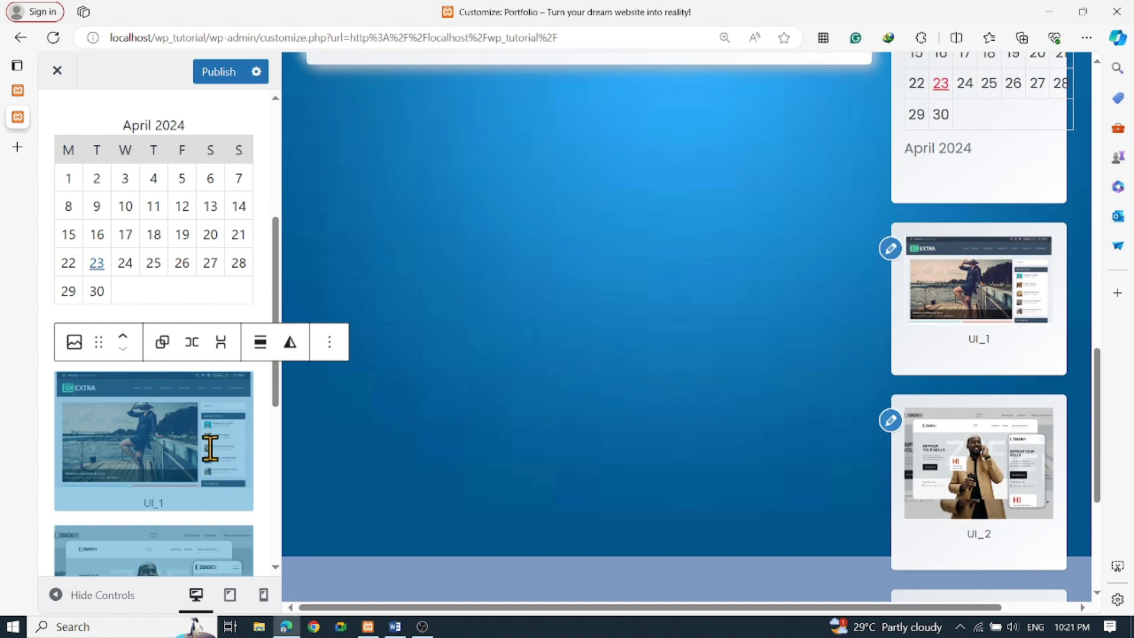
Set the UI_1 sidebar image's link behaviour to 'Expand on click'
click(210, 495)
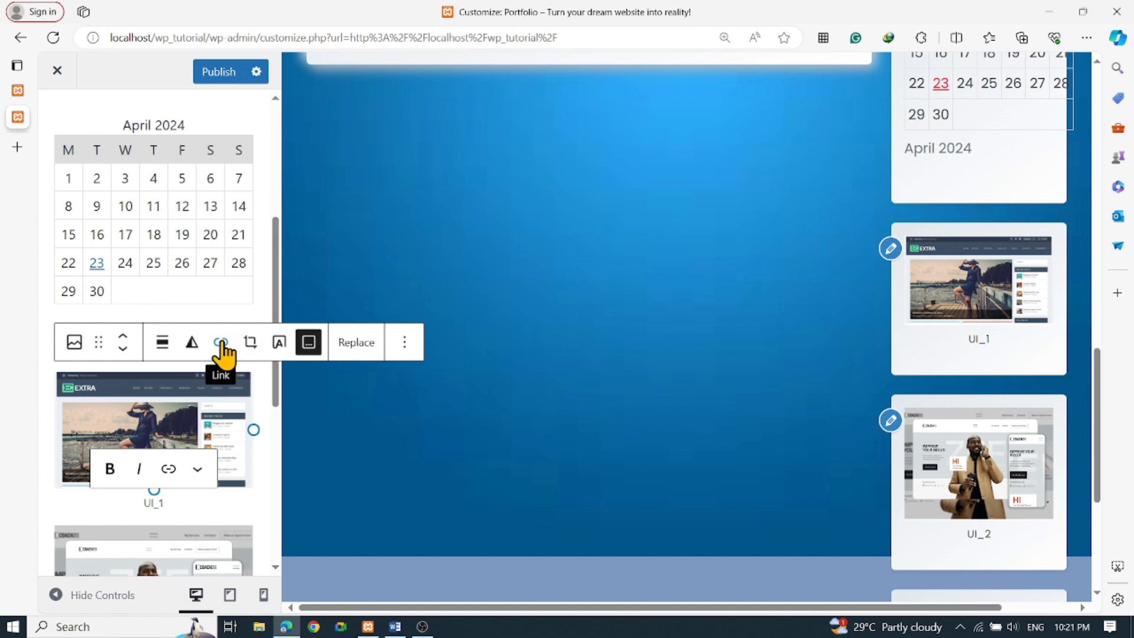
double_click(157, 503)
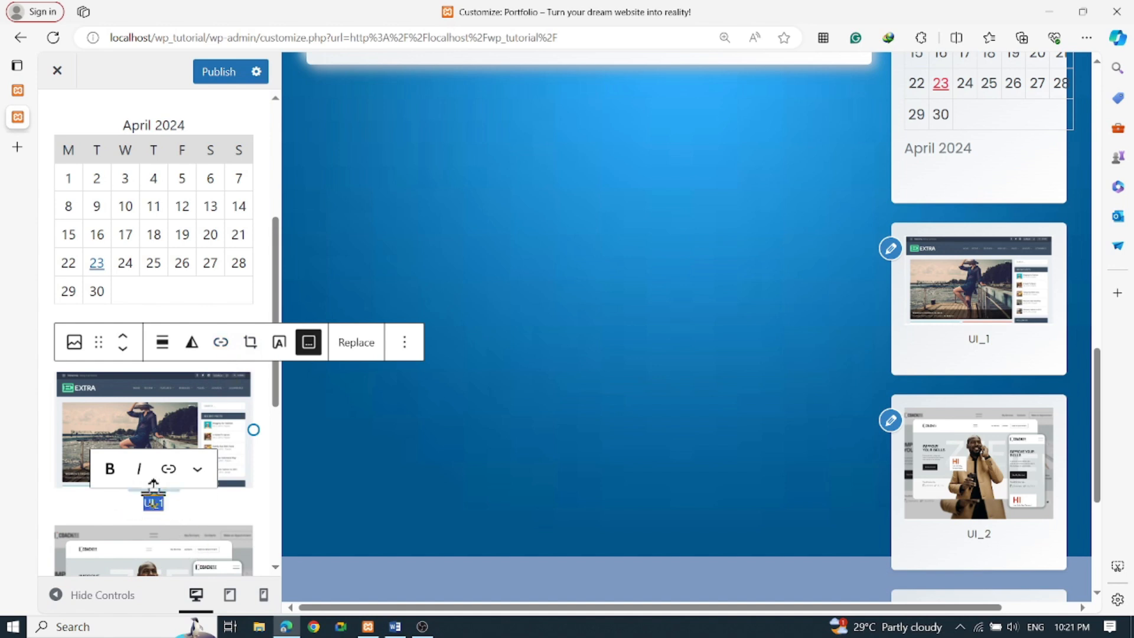
click(218, 344)
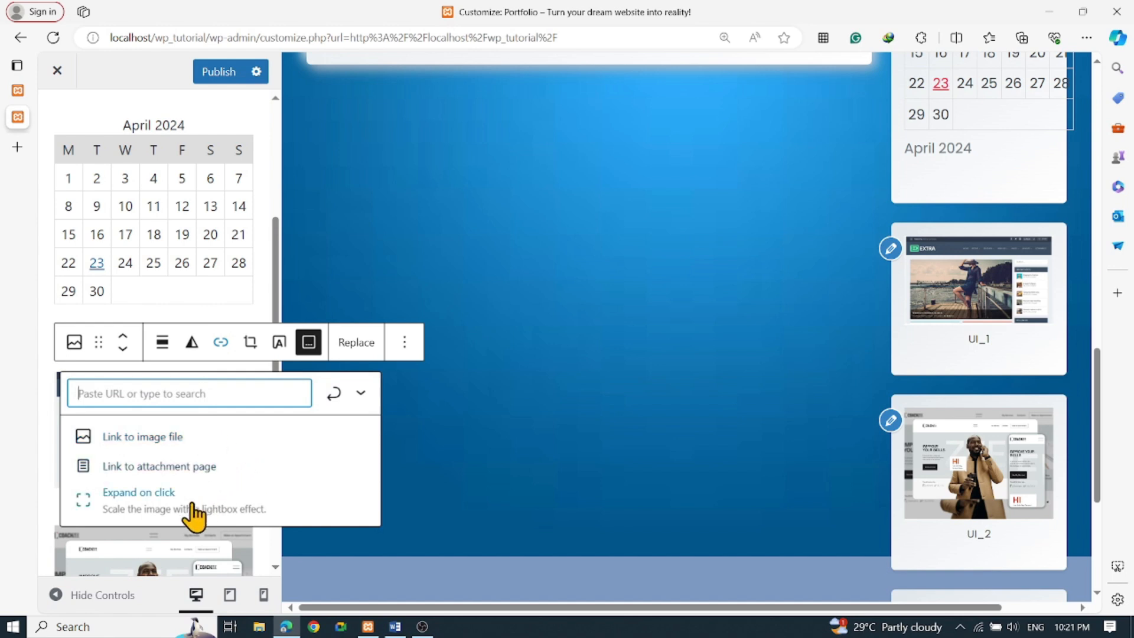
click(151, 503)
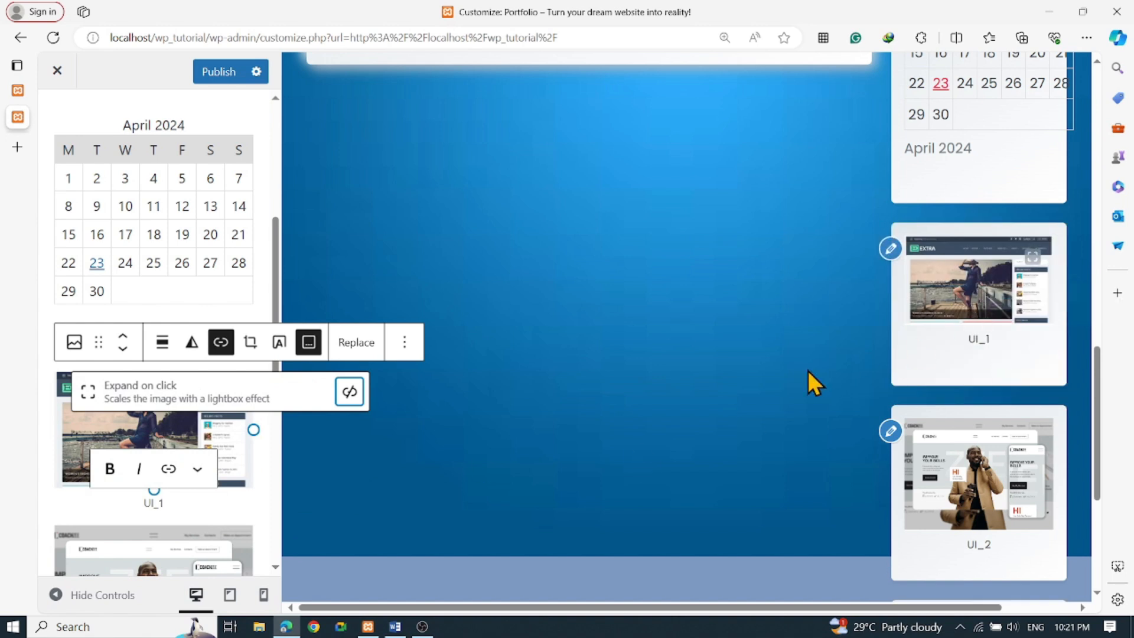
click(975, 289)
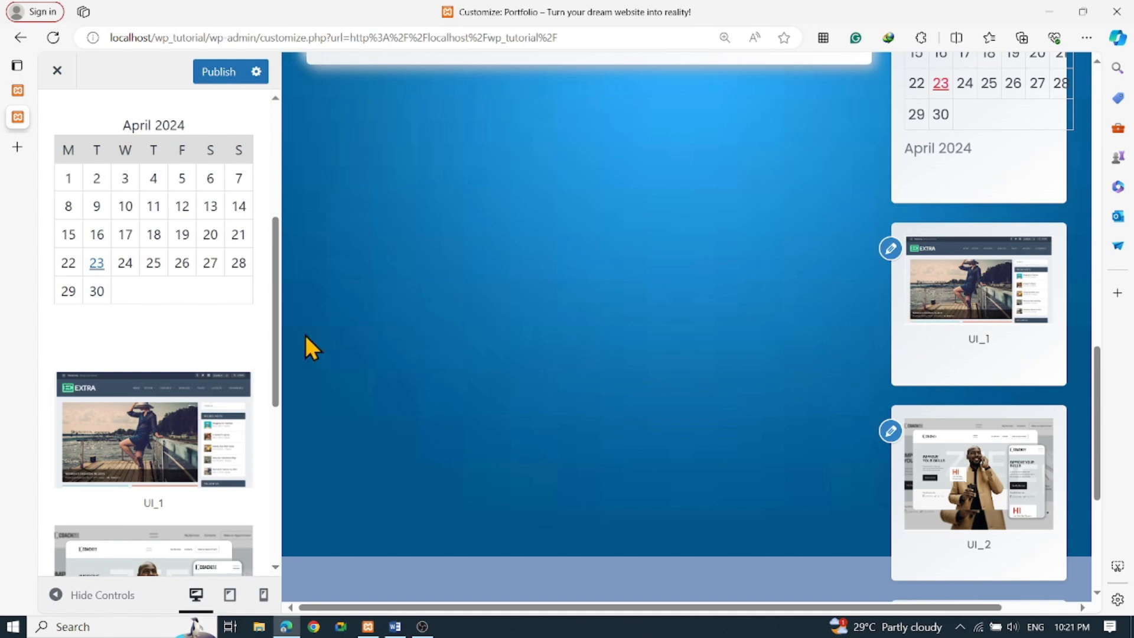
scroll(213, 225, up, 5)
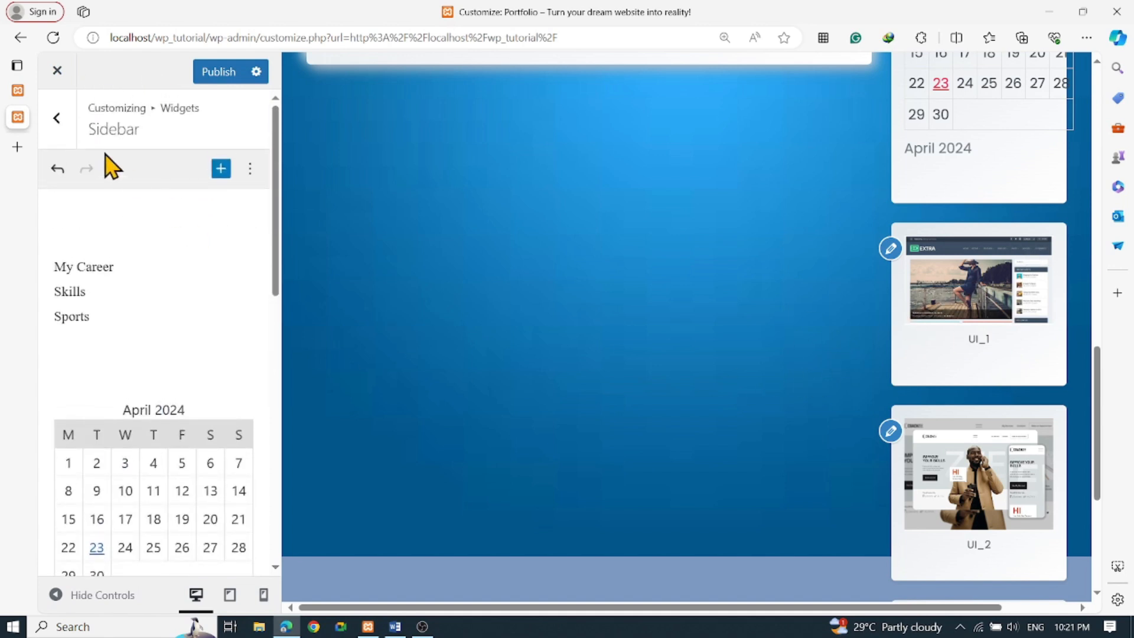
Go back to the main Customizer menu and open Homepage Settings
click(55, 114)
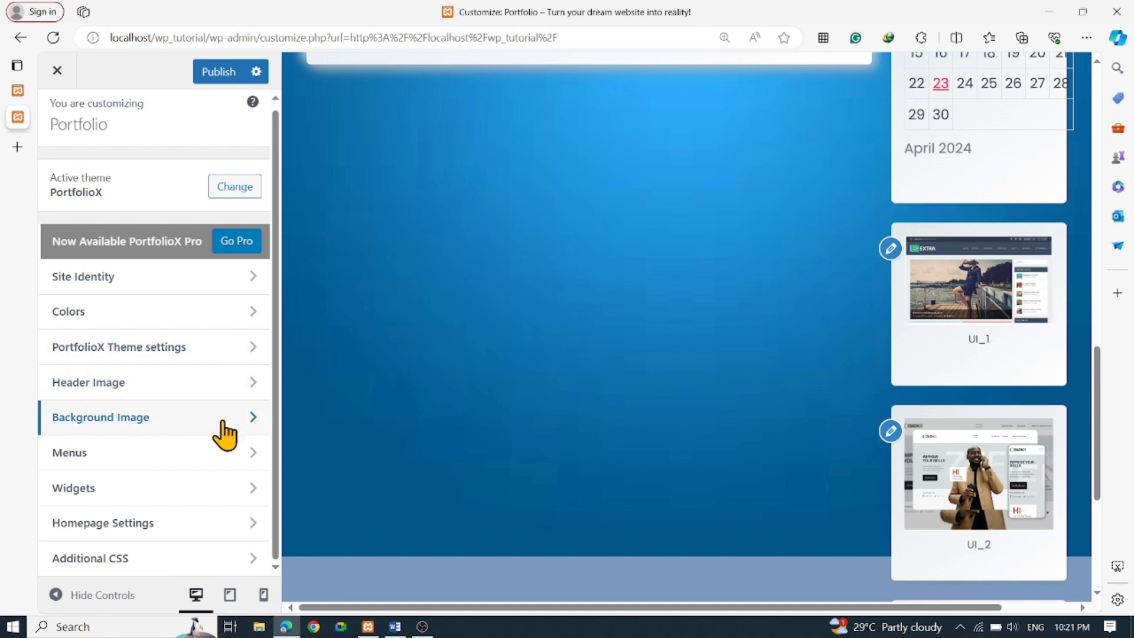
click(149, 525)
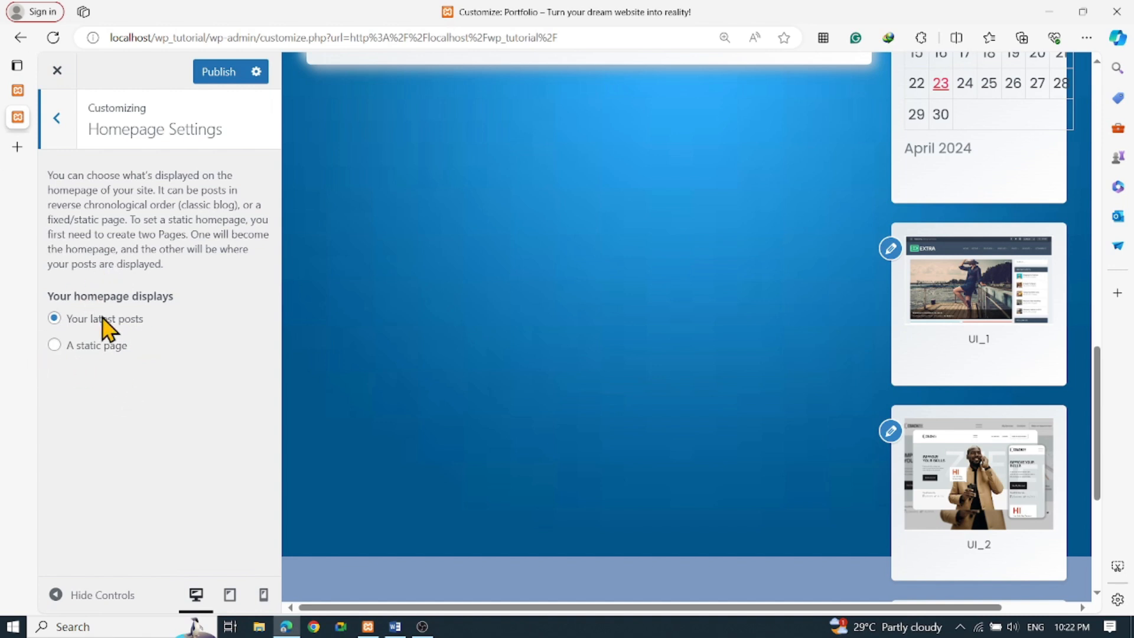
Try a static homepage of About Me with Sample UI as the posts page
click(54, 345)
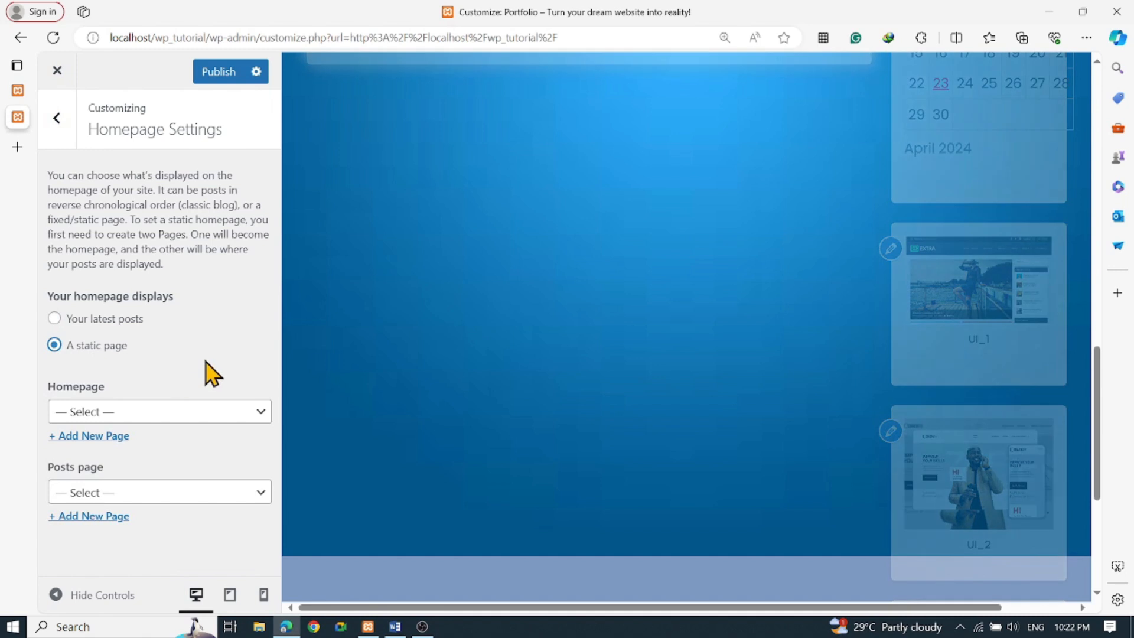
click(184, 413)
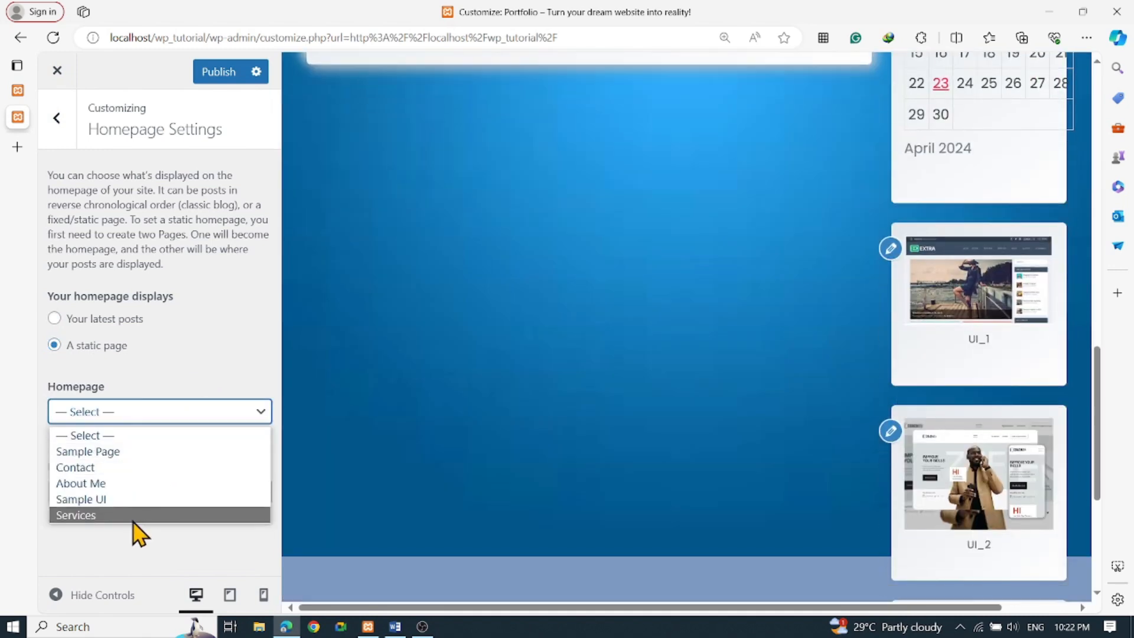
click(118, 483)
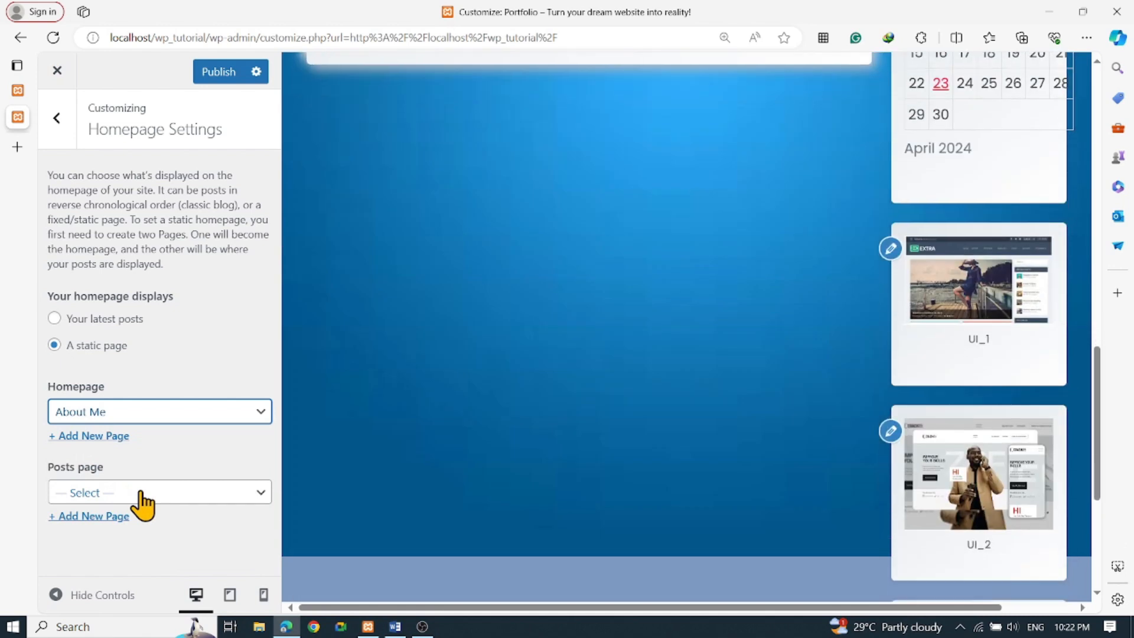
click(140, 494)
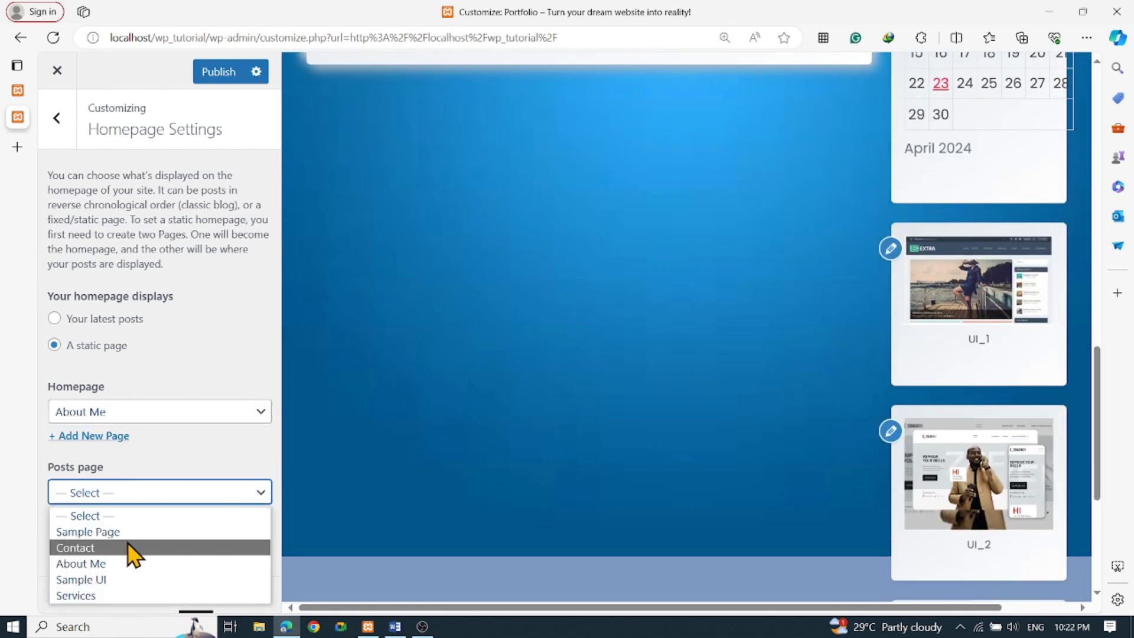
click(203, 455)
click(163, 509)
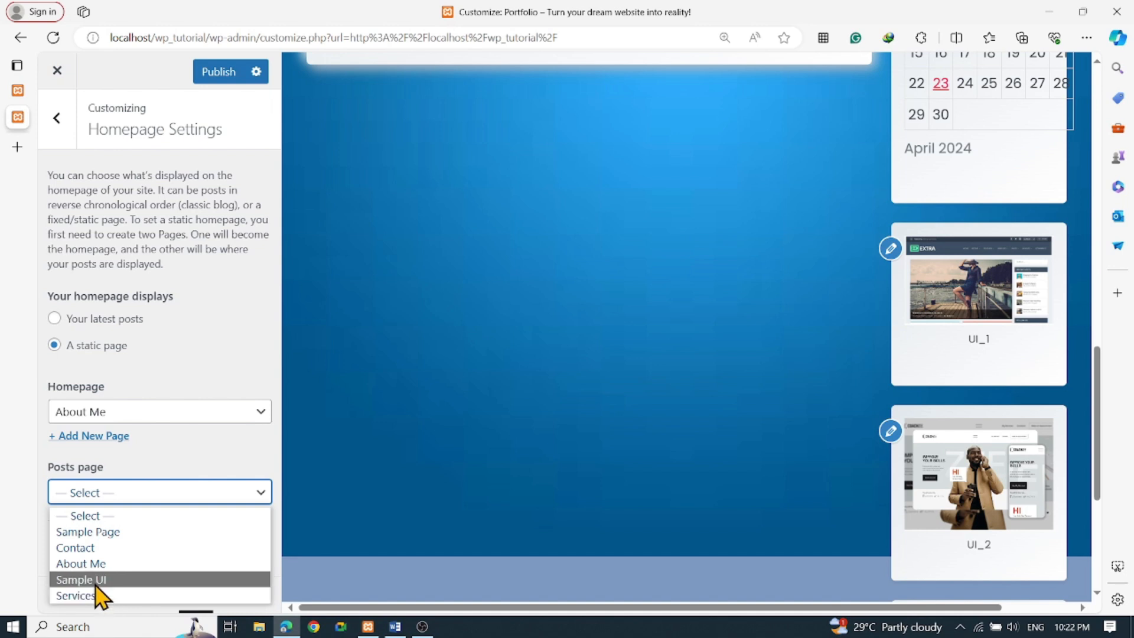
click(89, 564)
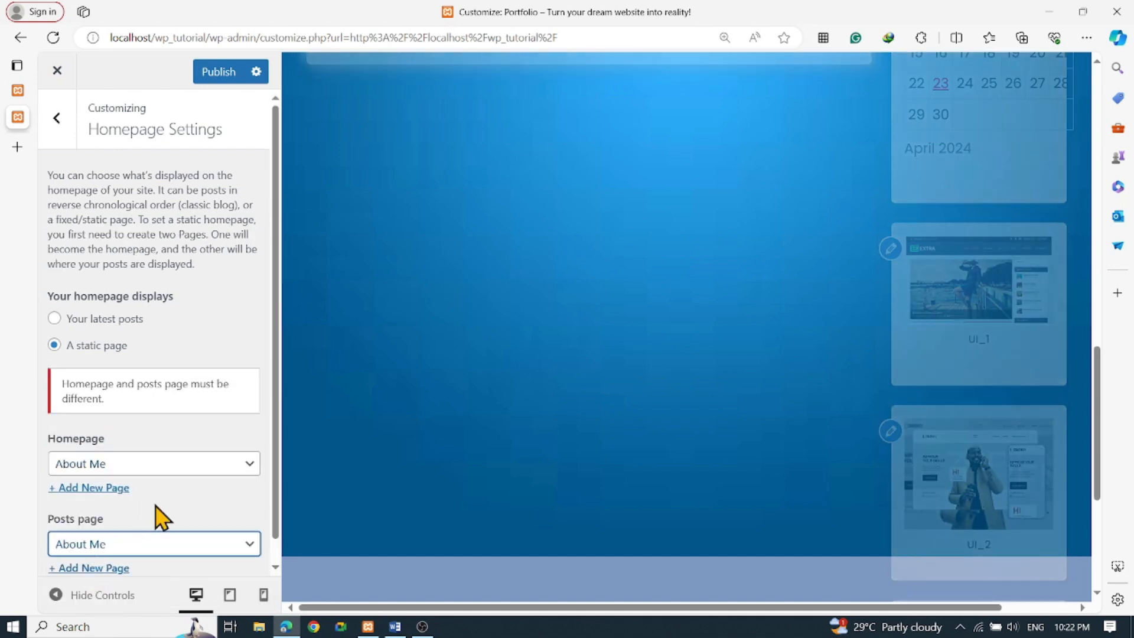
click(121, 544)
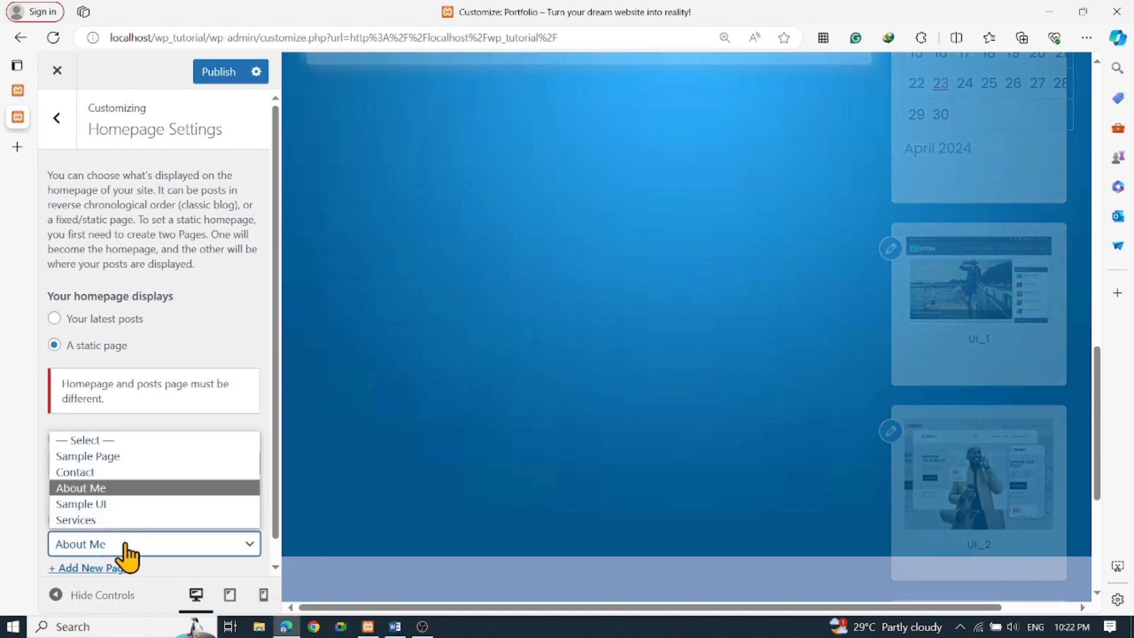
click(93, 505)
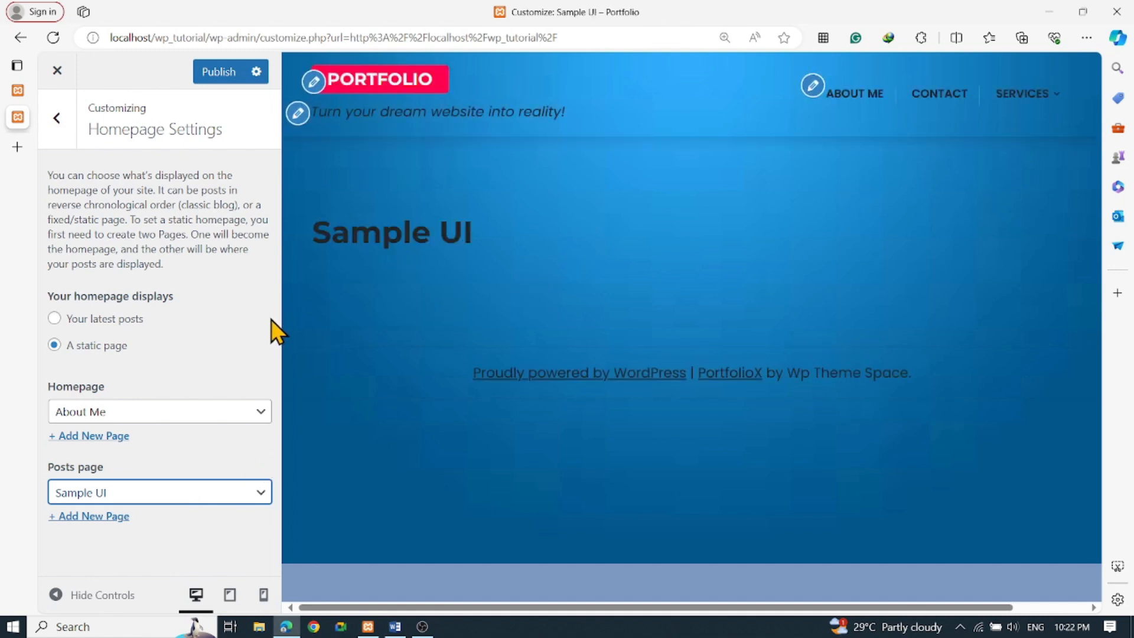
Clear both page choices and set the homepage back to 'Your latest posts'
click(55, 320)
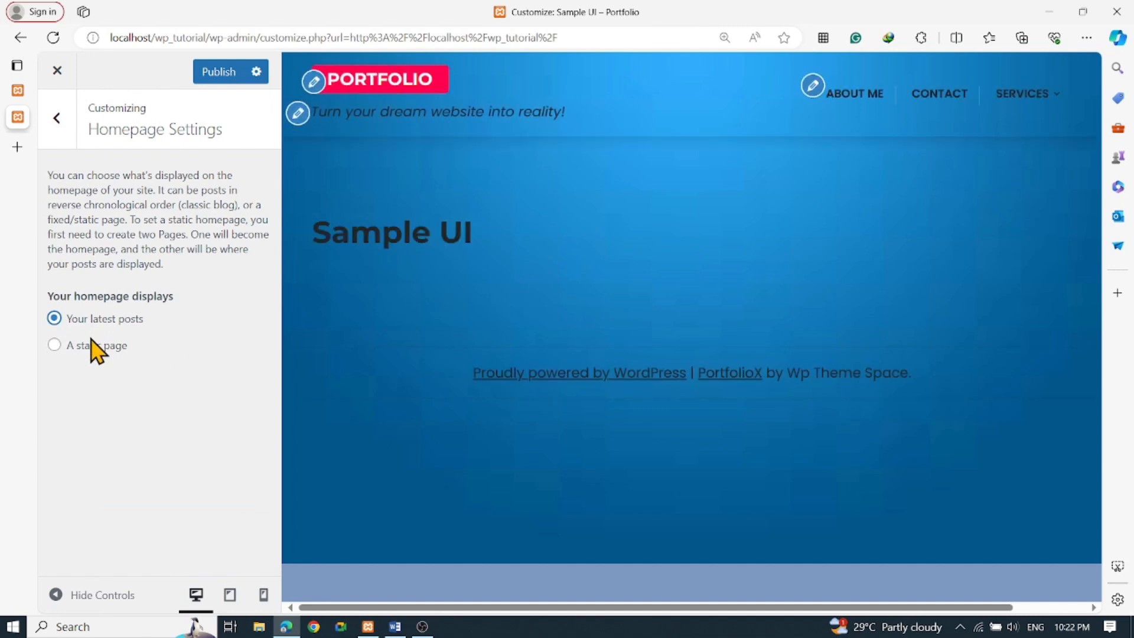
click(54, 349)
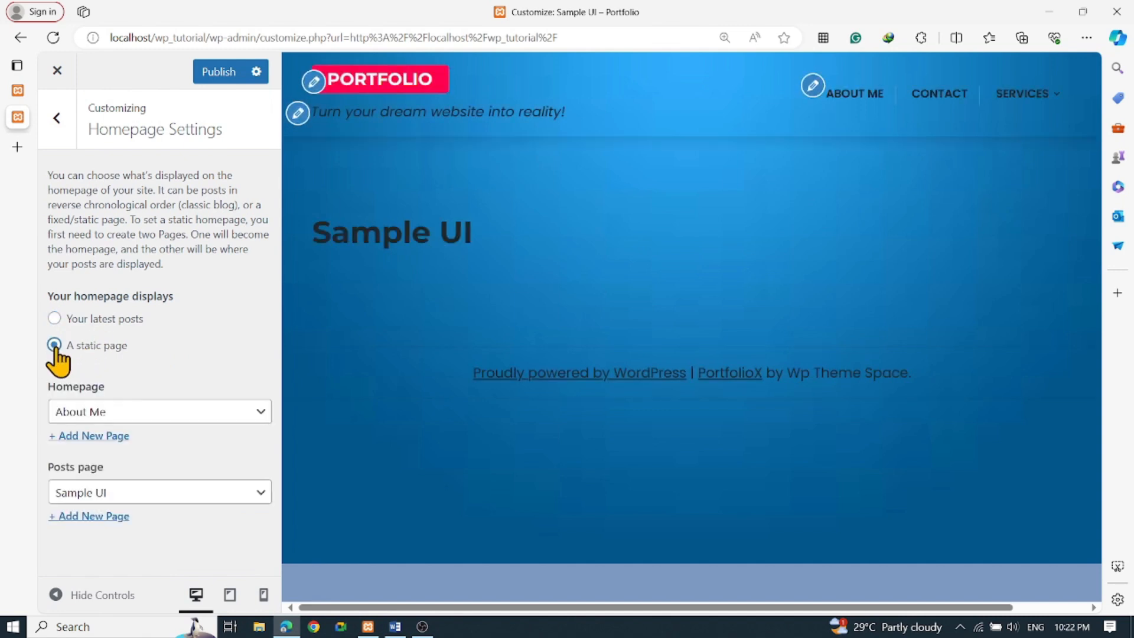
click(129, 416)
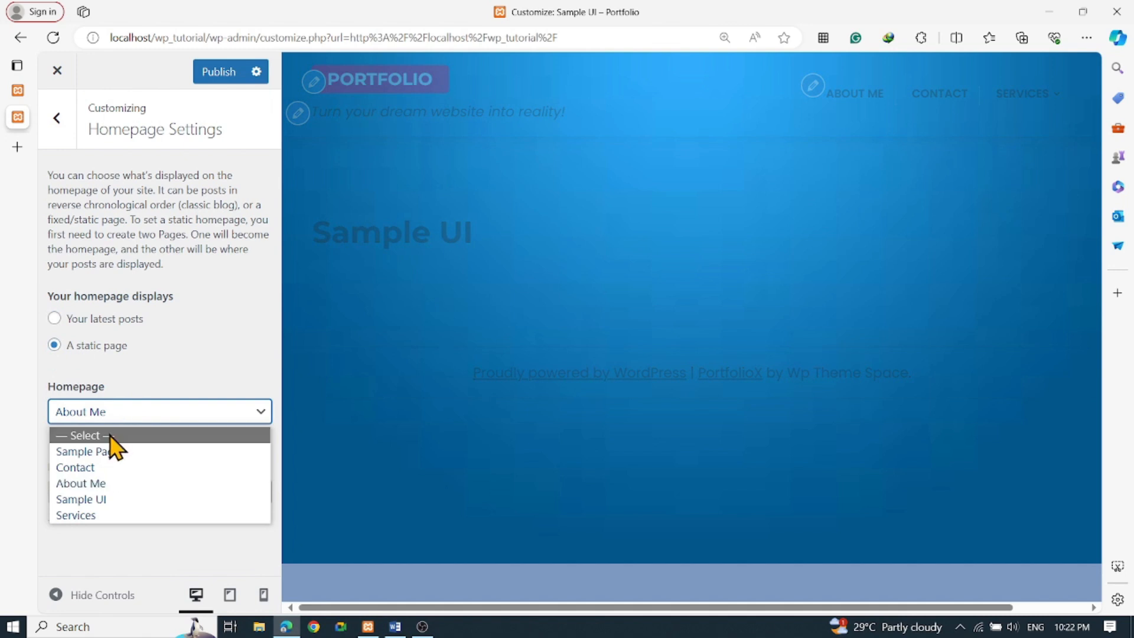
click(112, 435)
click(126, 492)
click(125, 515)
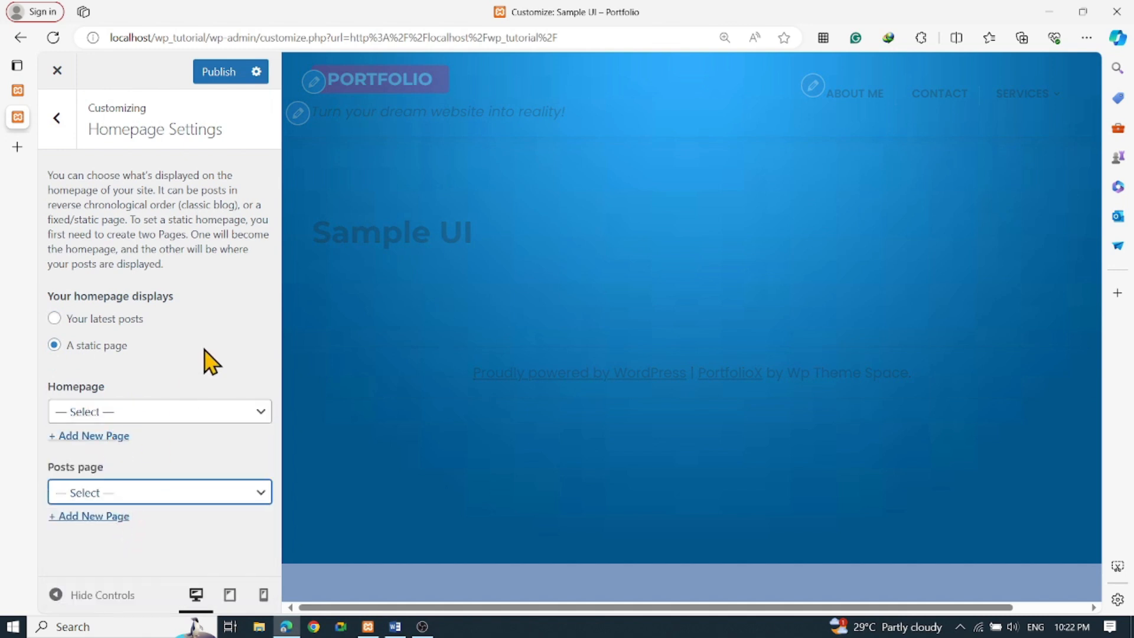
click(61, 324)
click(69, 319)
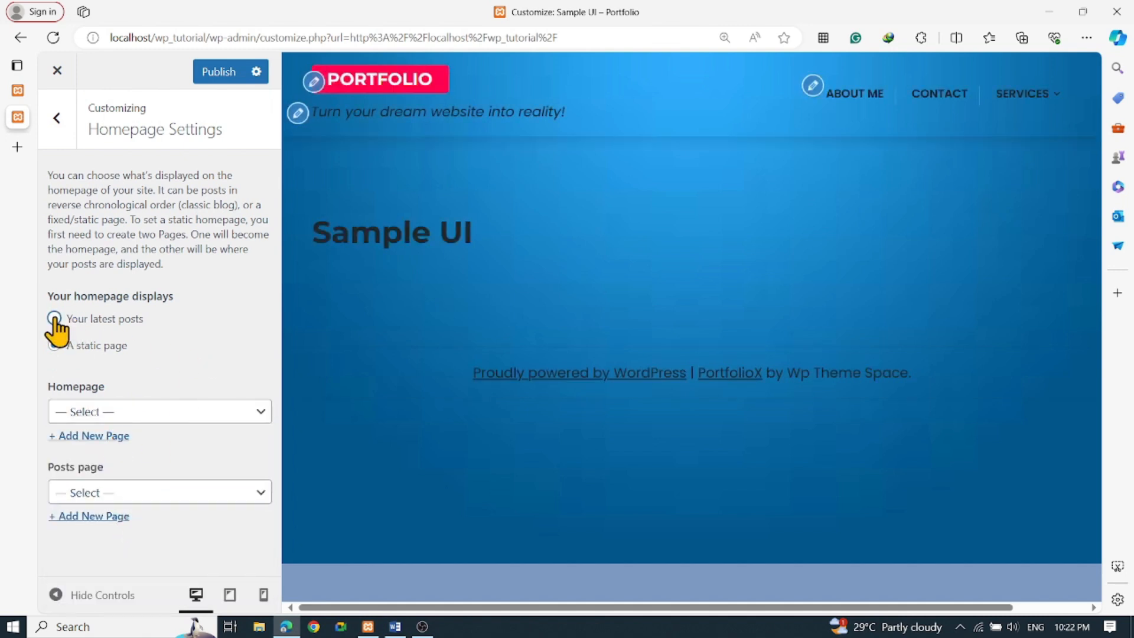
Check the empty Additional CSS section, then publish the Customizer changes
click(57, 118)
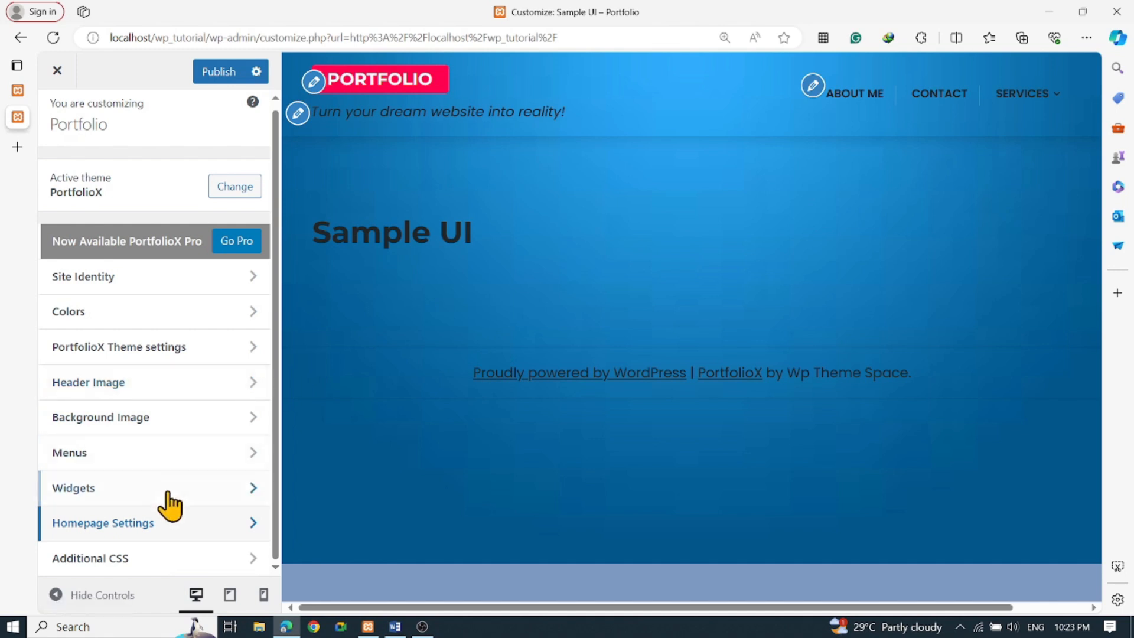
click(120, 560)
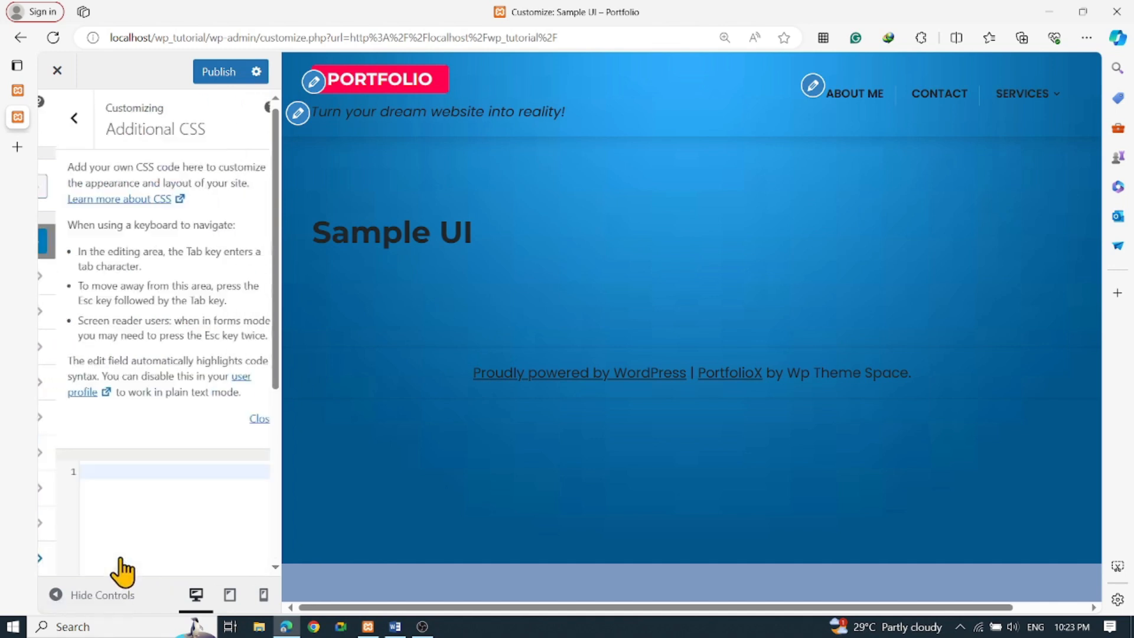
scroll(215, 508, down, 5)
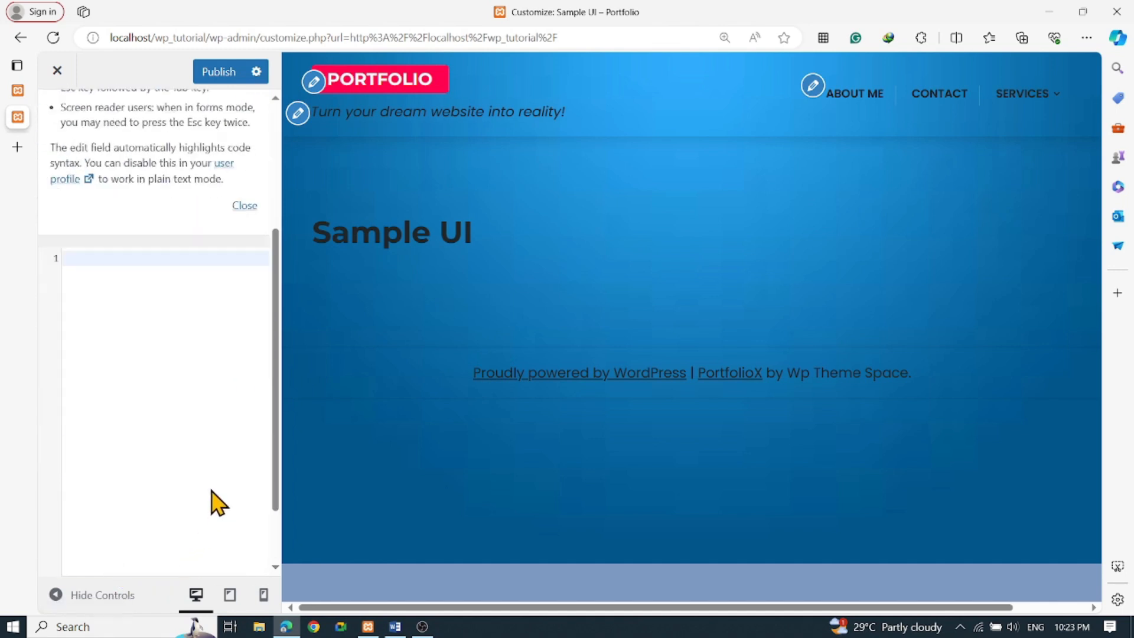
scroll(225, 499, up, 5)
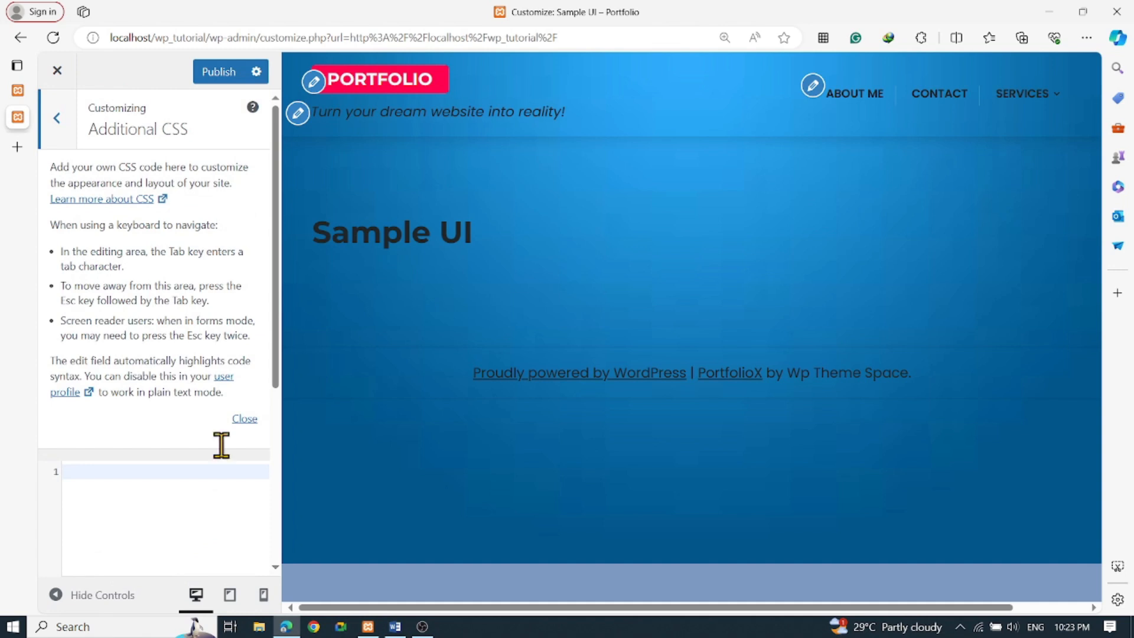
click(58, 120)
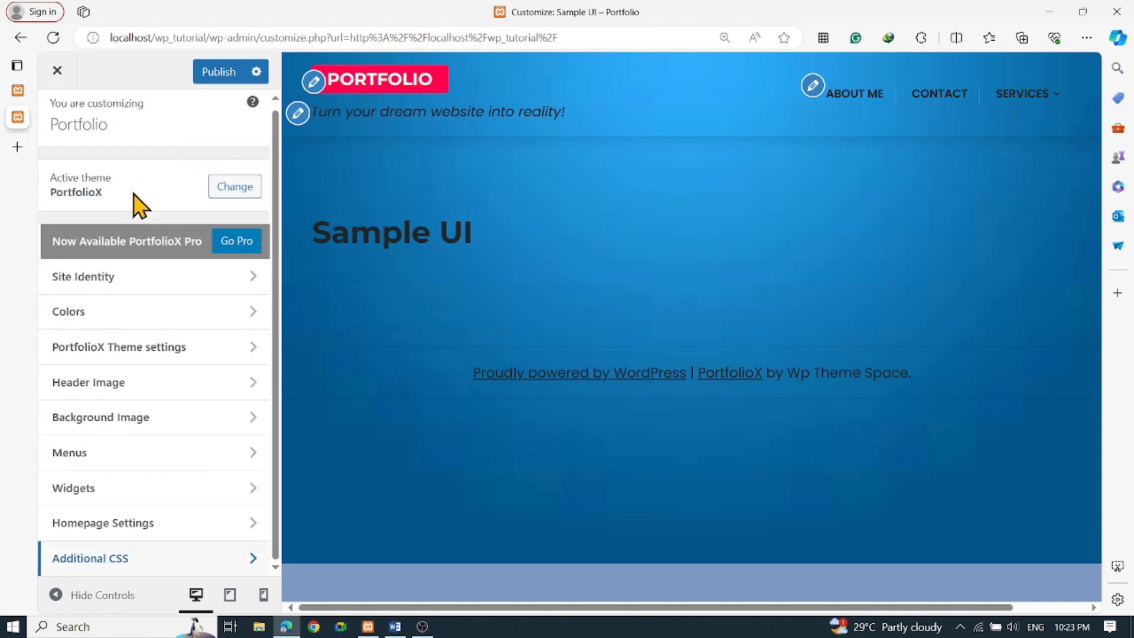
click(209, 71)
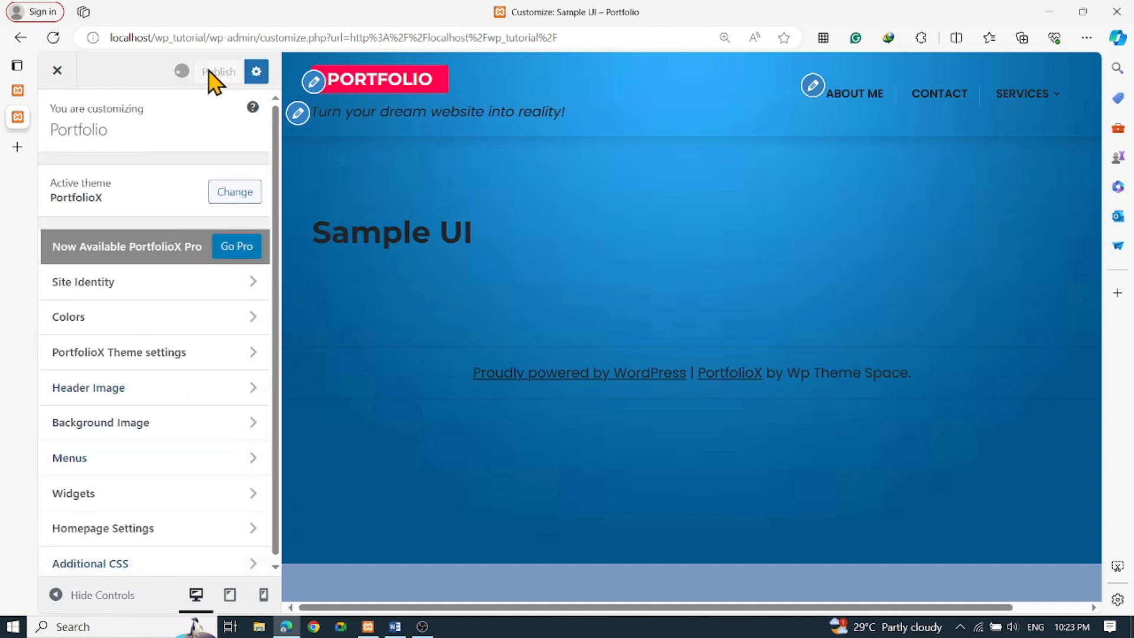
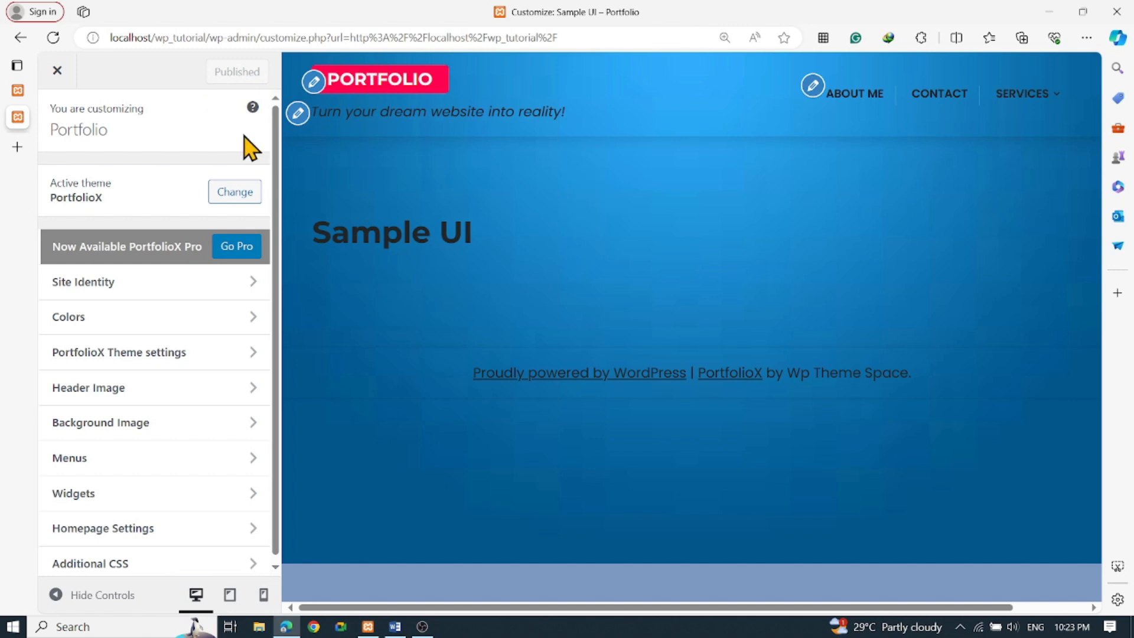
Close the Customizer and scroll through the live site
click(58, 71)
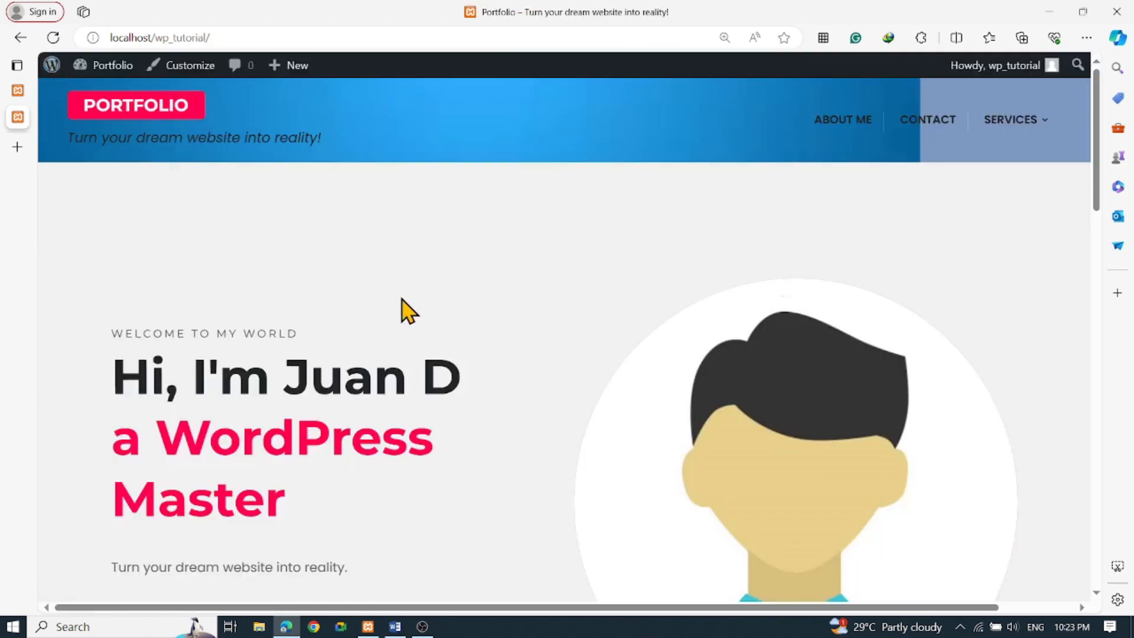
scroll(460, 299, down, 5)
scroll(508, 329, up, 5)
mouse_move(992, 138)
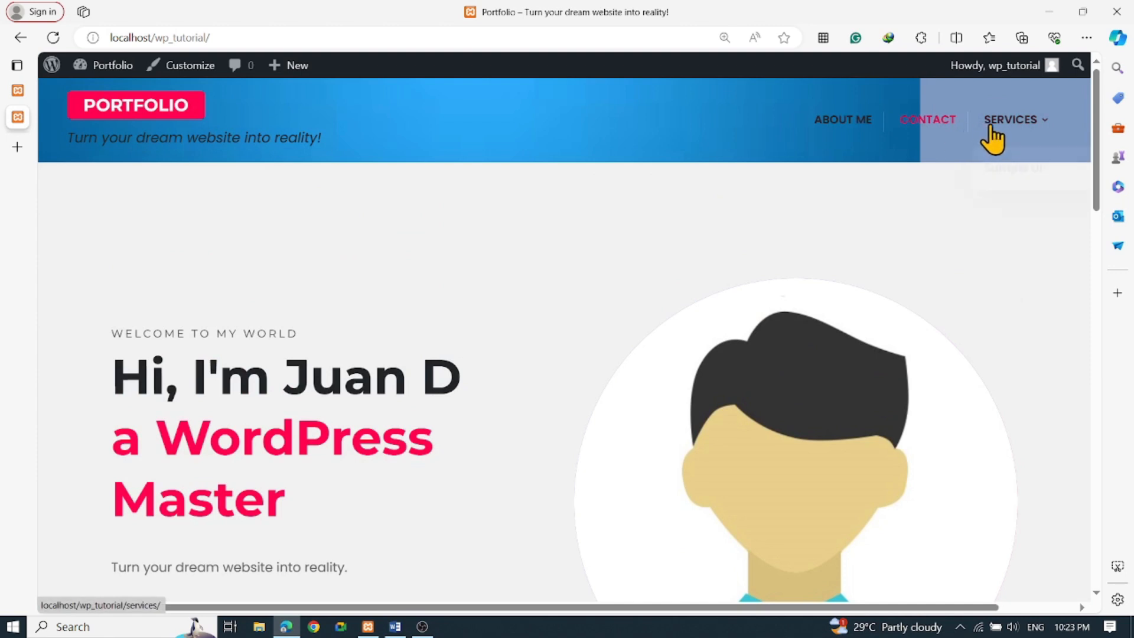
scroll(1057, 148, down, 2)
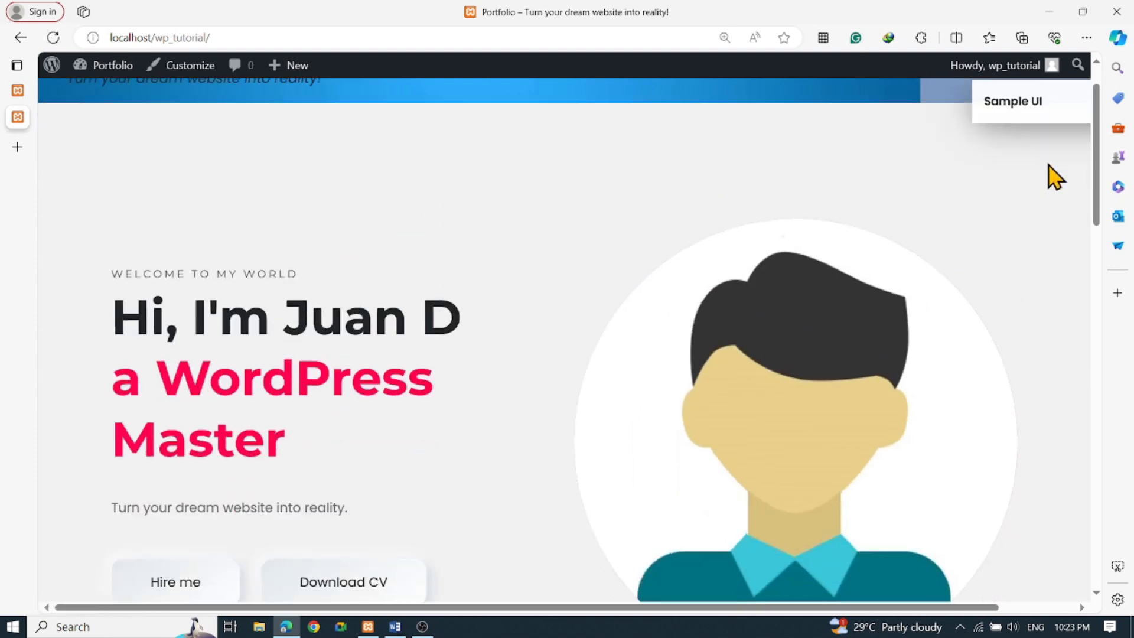
scroll(1055, 176, down, 10)
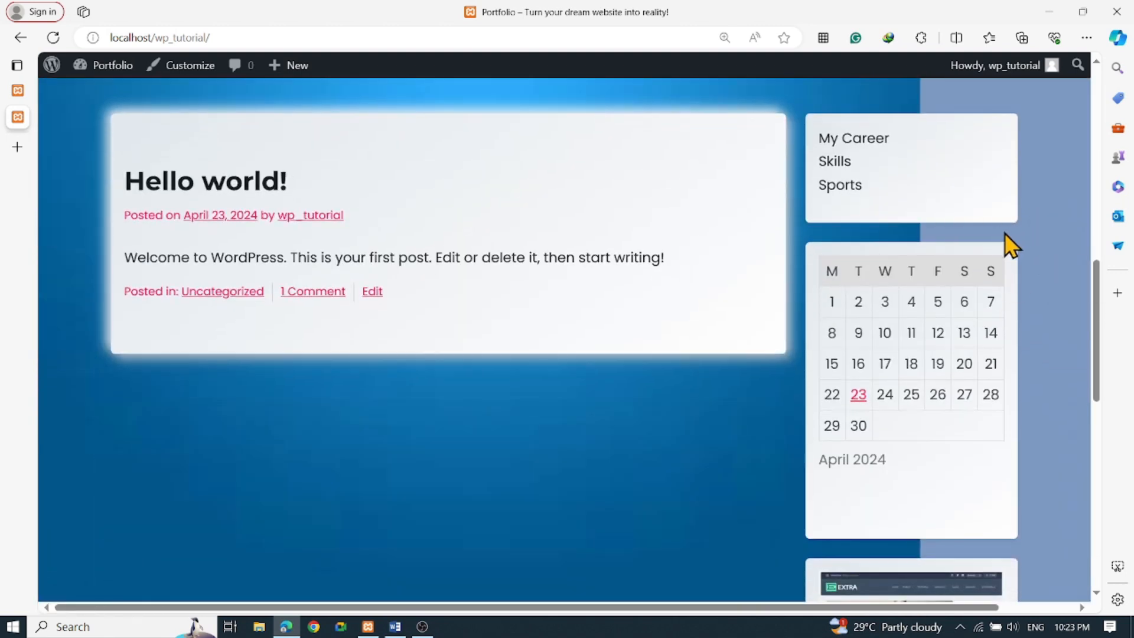
scroll(1004, 232, up, 12)
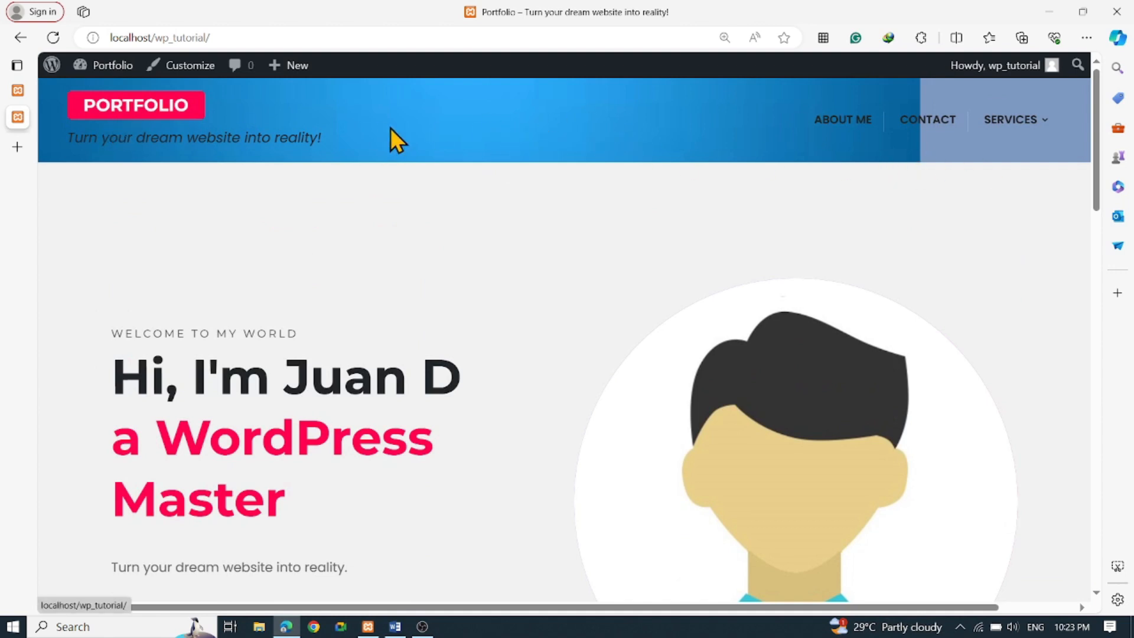
Reopen the Customizer, set the Background Image preset to Fill Screen, and publish
click(187, 66)
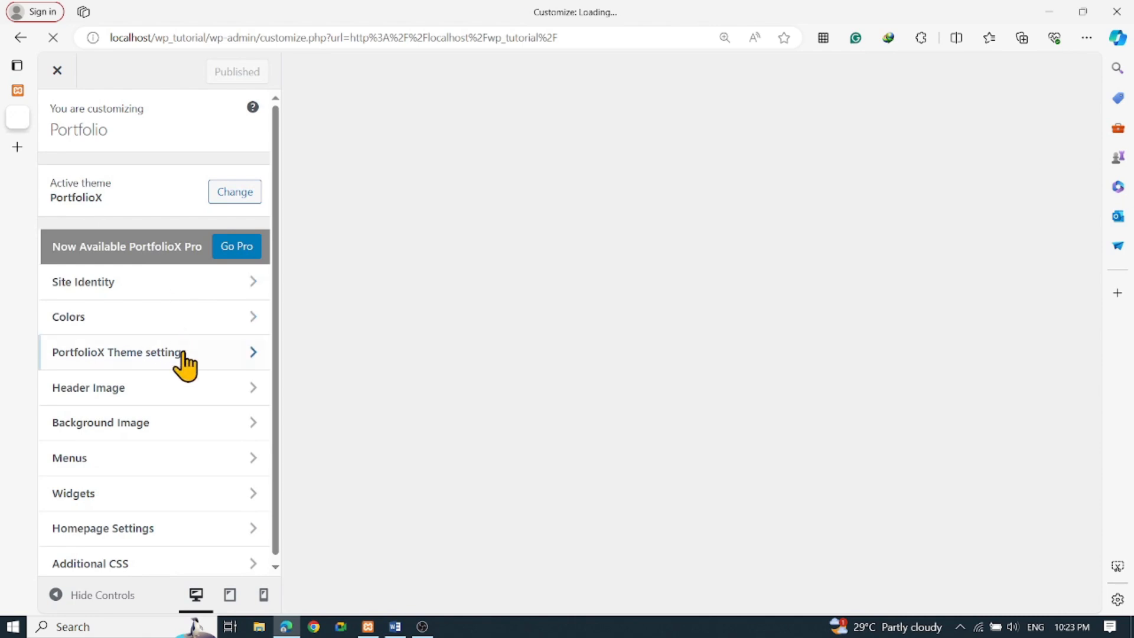
click(135, 425)
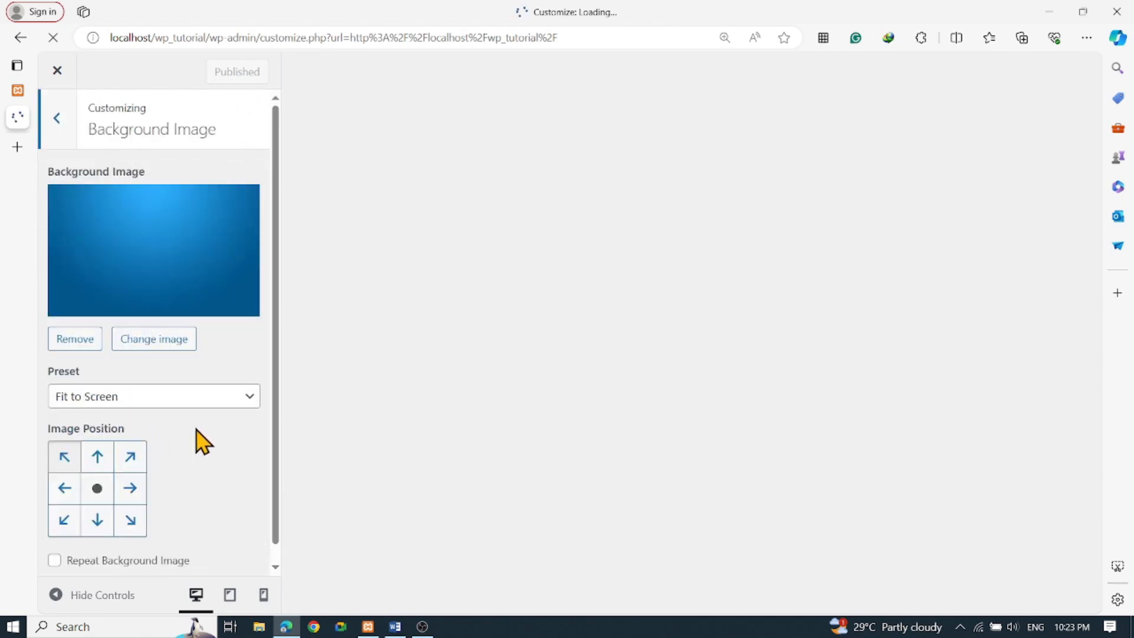
click(160, 402)
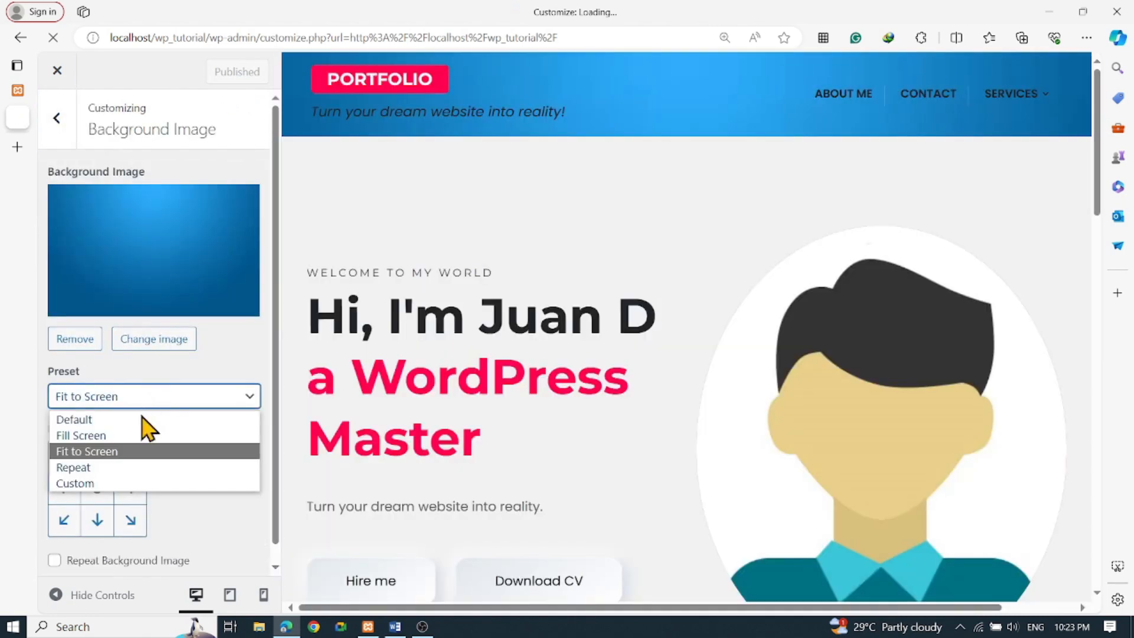
click(83, 435)
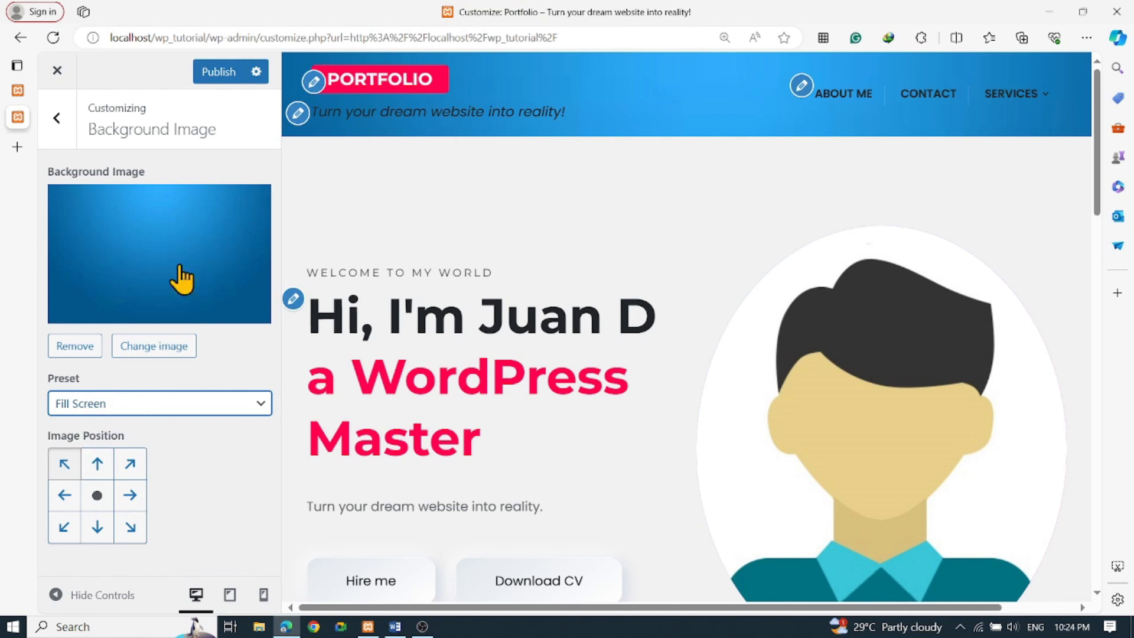
click(214, 73)
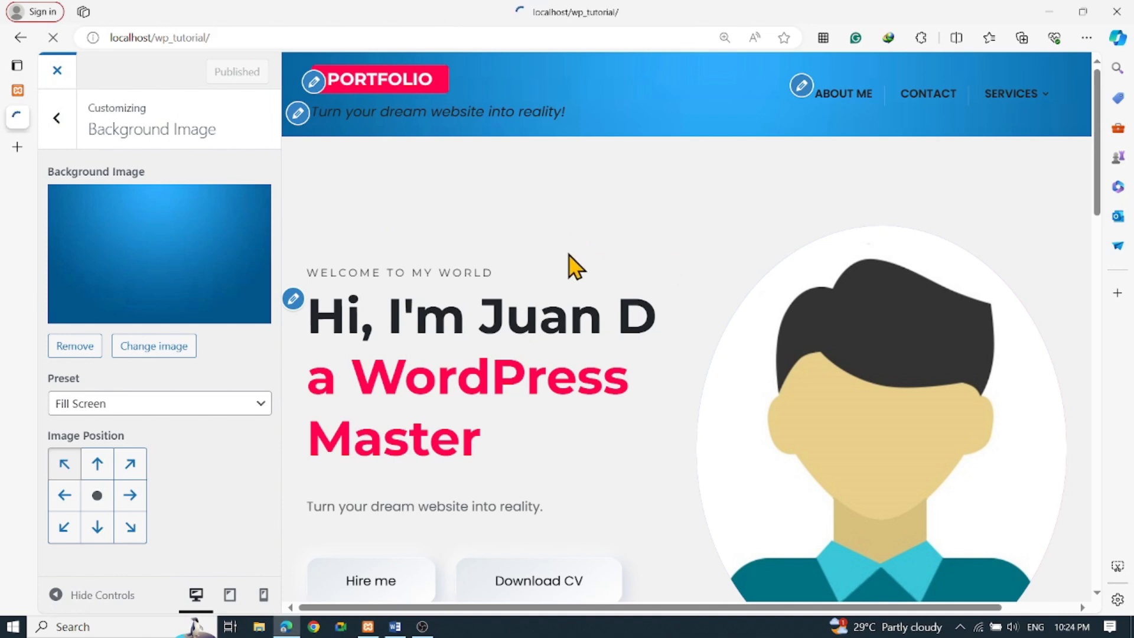
Scroll the front page and try the Hire me and Download CV buttons
scroll(569, 260, down, 20)
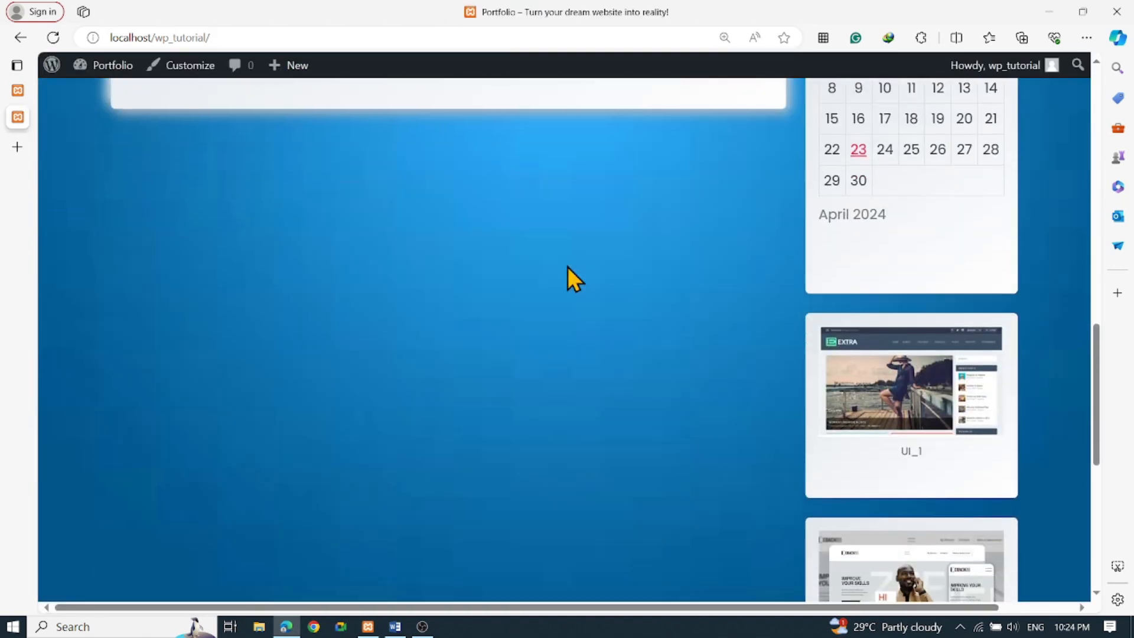
scroll(566, 272, up, 20)
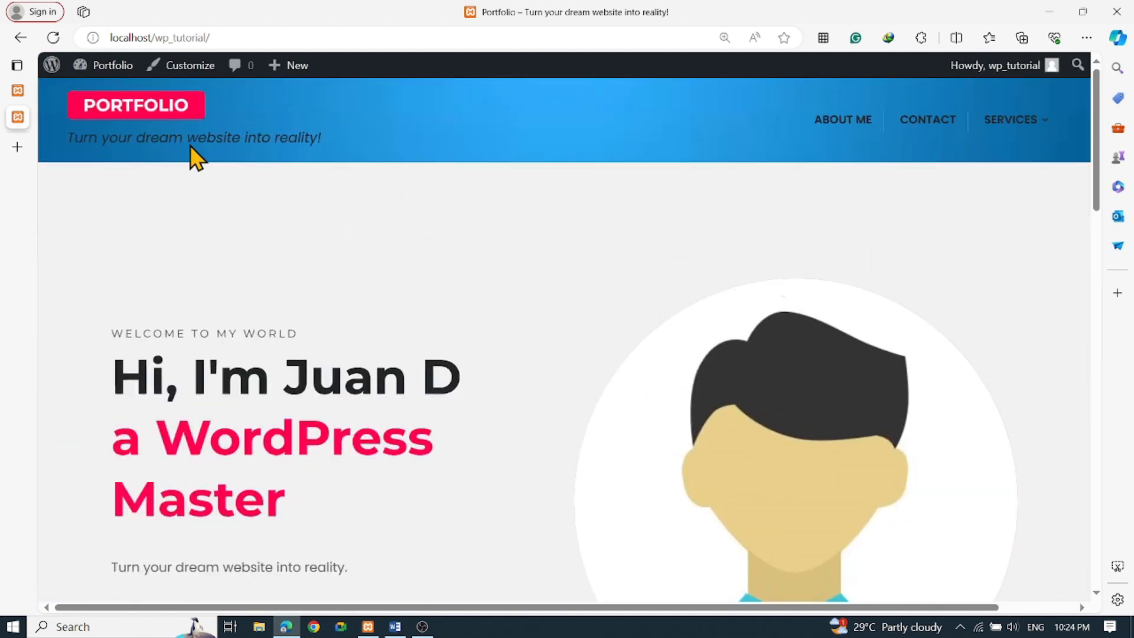
scroll(430, 272, down, 3)
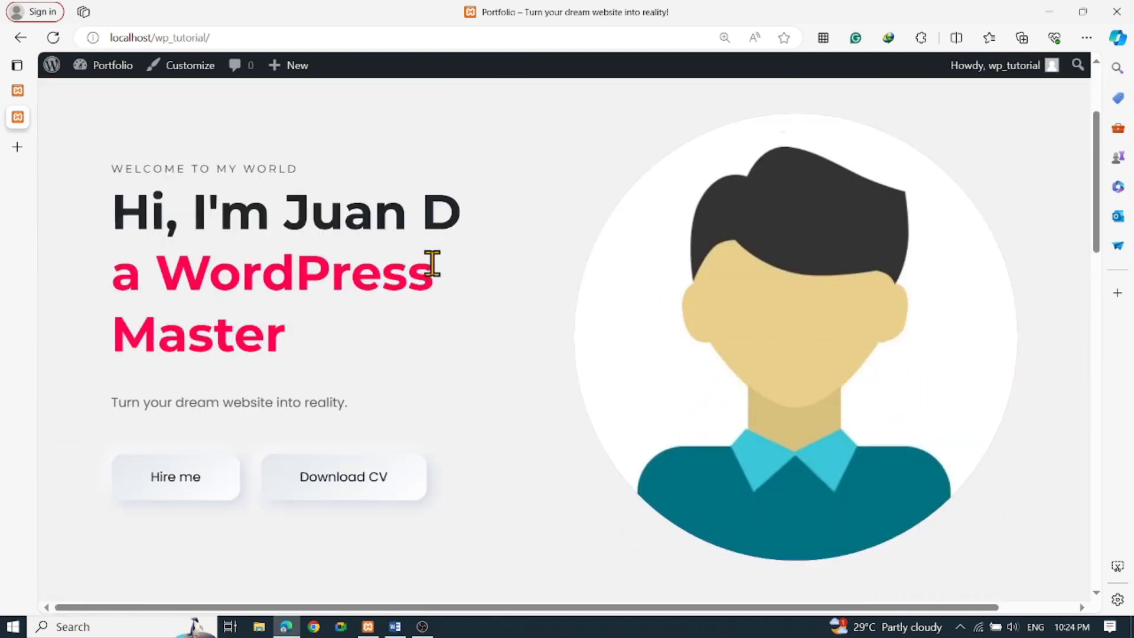
click(168, 481)
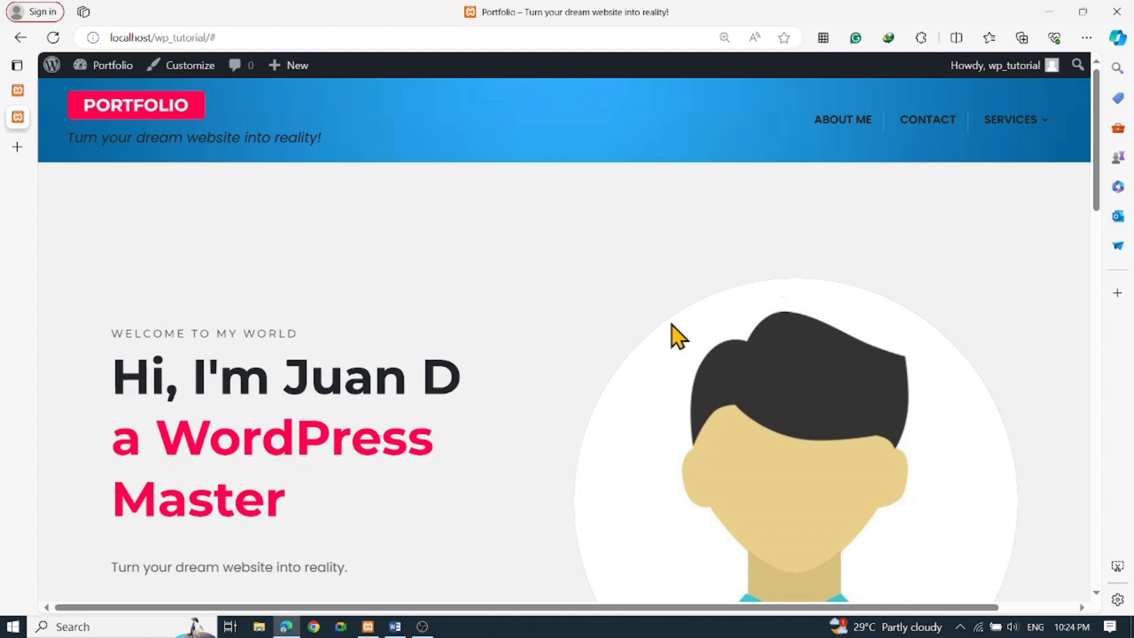
scroll(508, 378, down, 5)
click(322, 319)
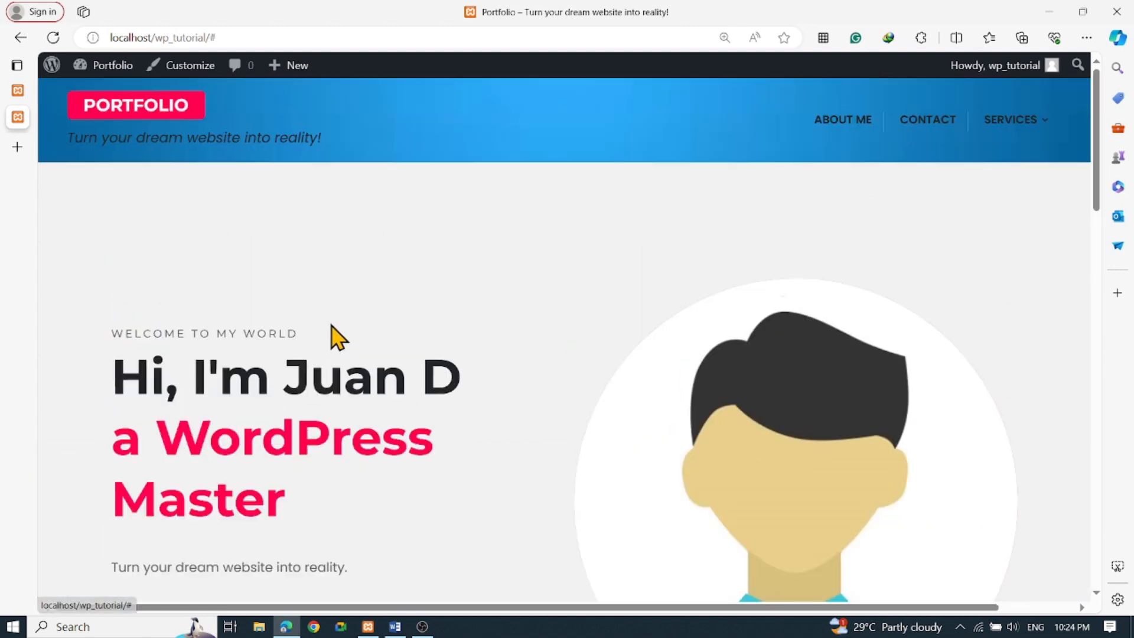
Scroll further down and select, then deselect, the My Career sidebar text
scroll(355, 343, down, 2)
scroll(378, 295, down, 5)
scroll(490, 336, down, 2)
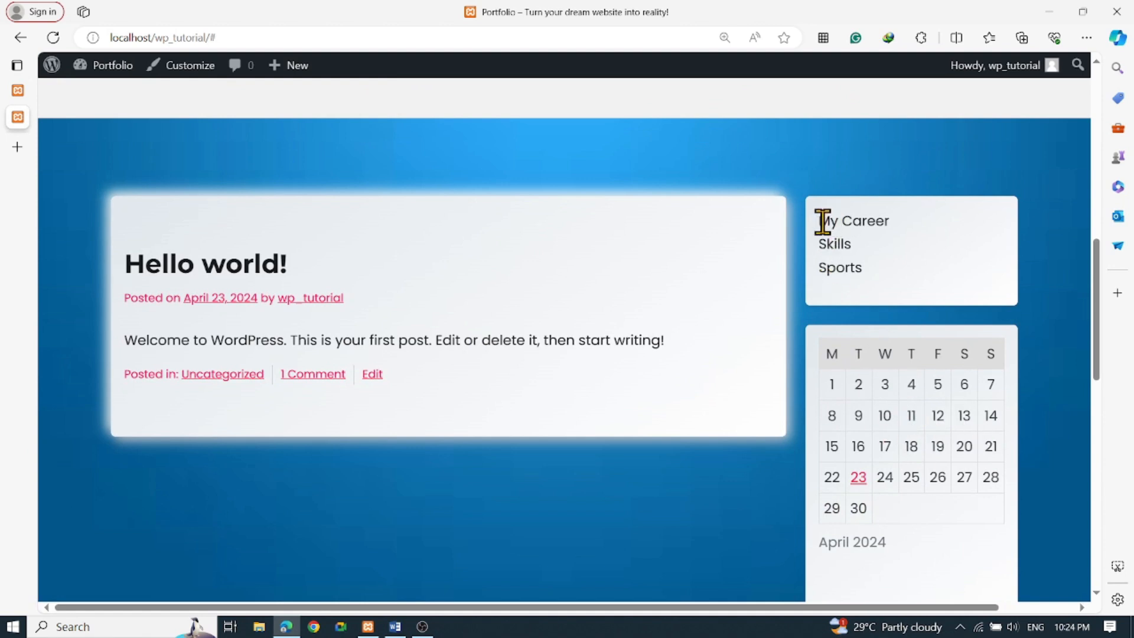
drag(822, 222, 911, 225)
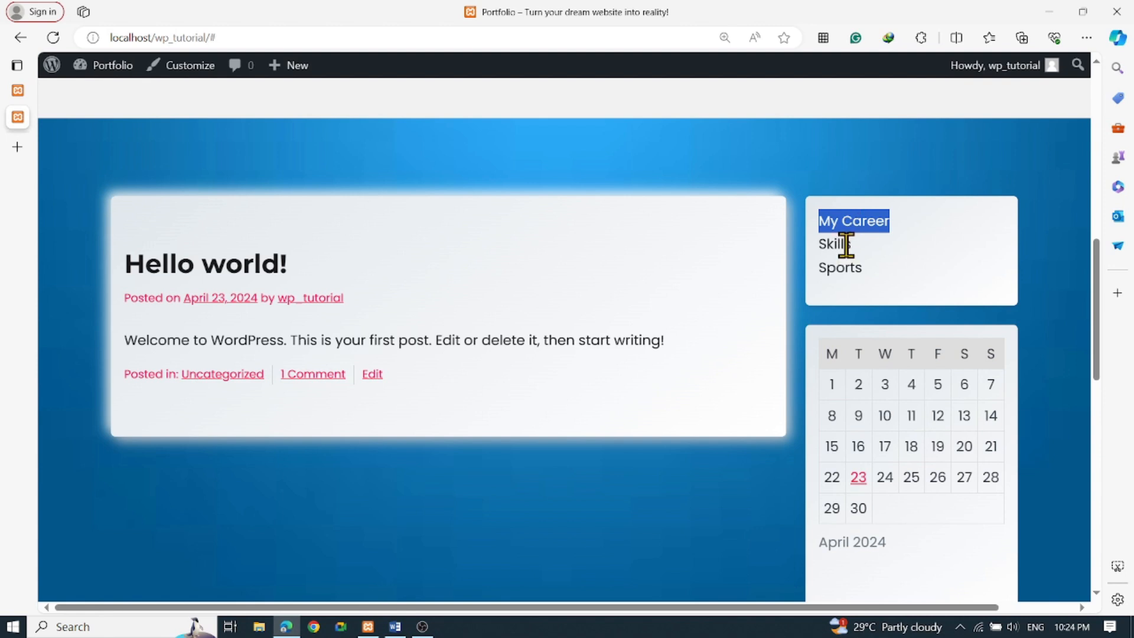
click(884, 229)
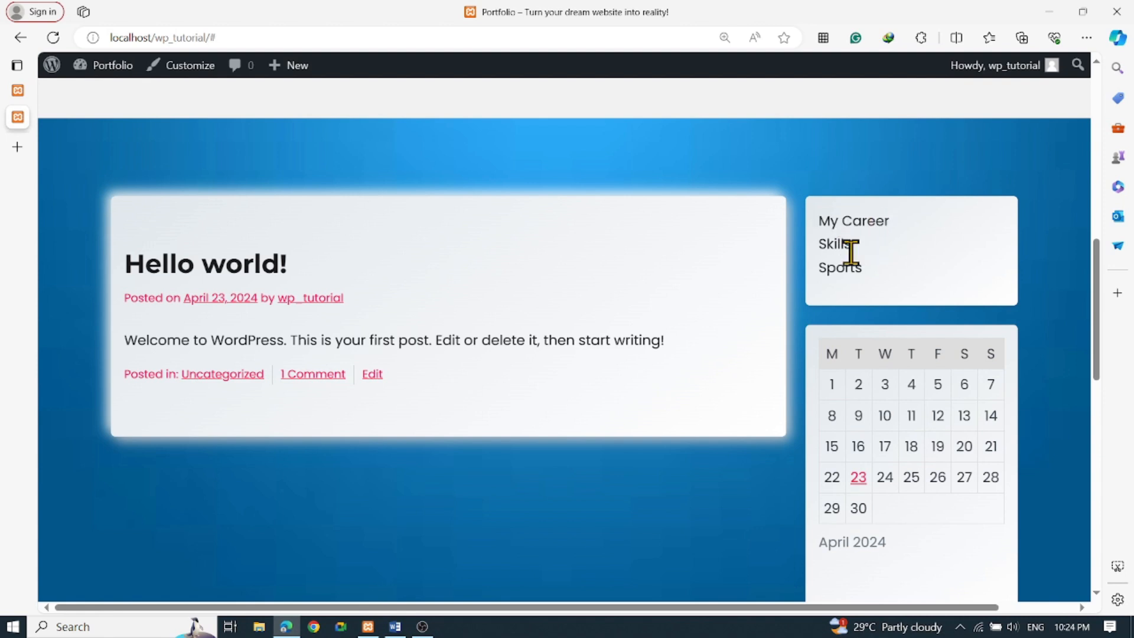
Scroll back up and go to the About Me page from the menu
scroll(856, 326, up, 7)
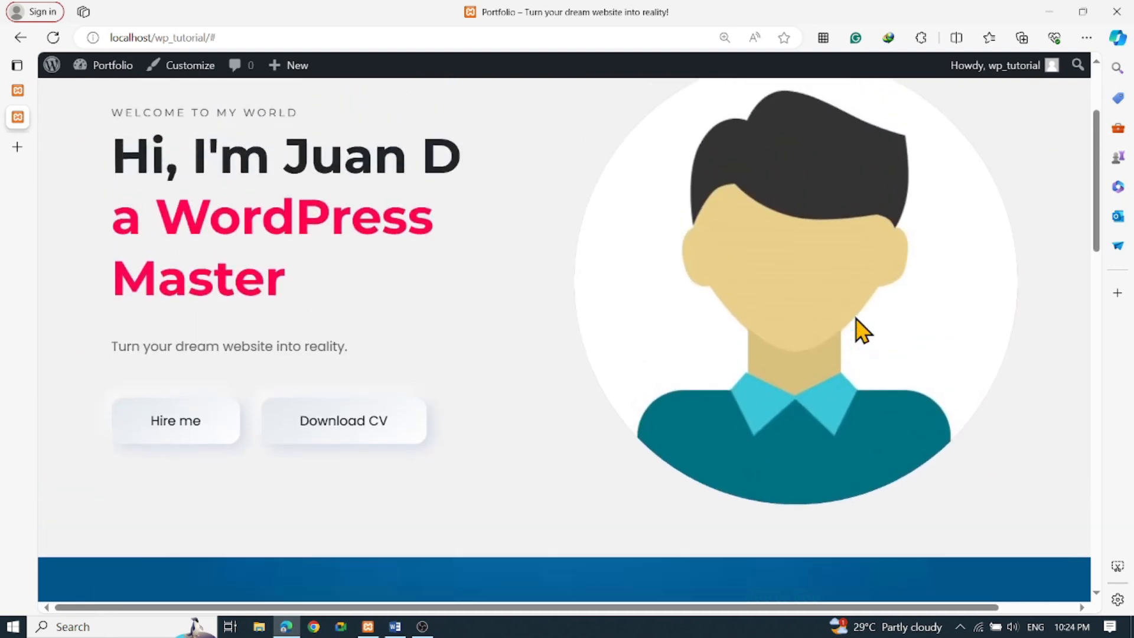
scroll(856, 317, up, 3)
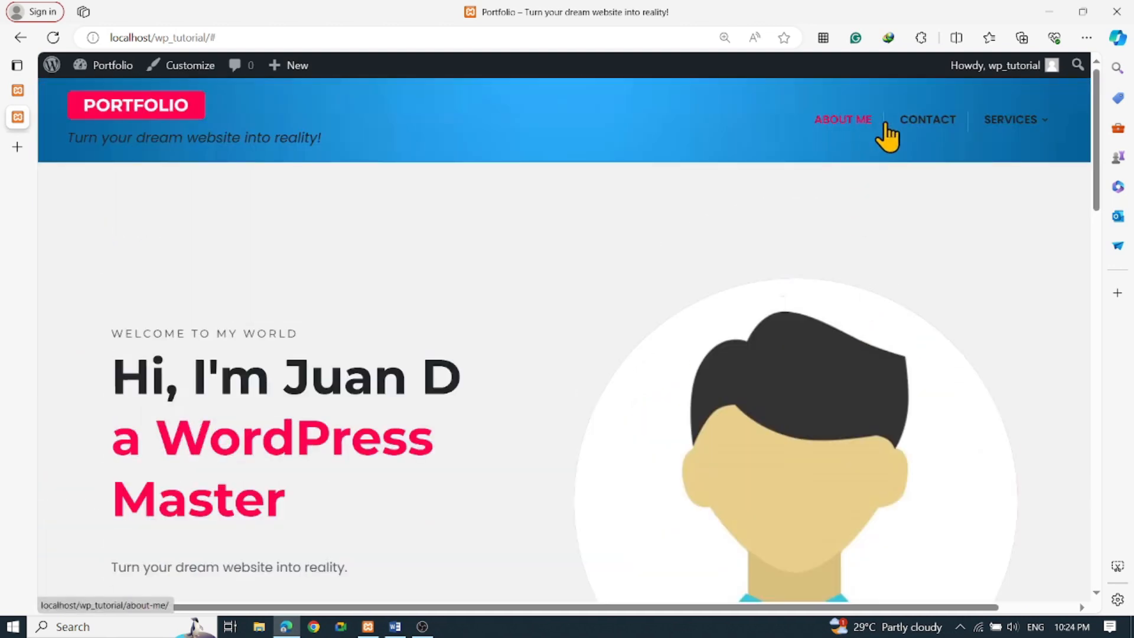
scroll(881, 311, down, 10)
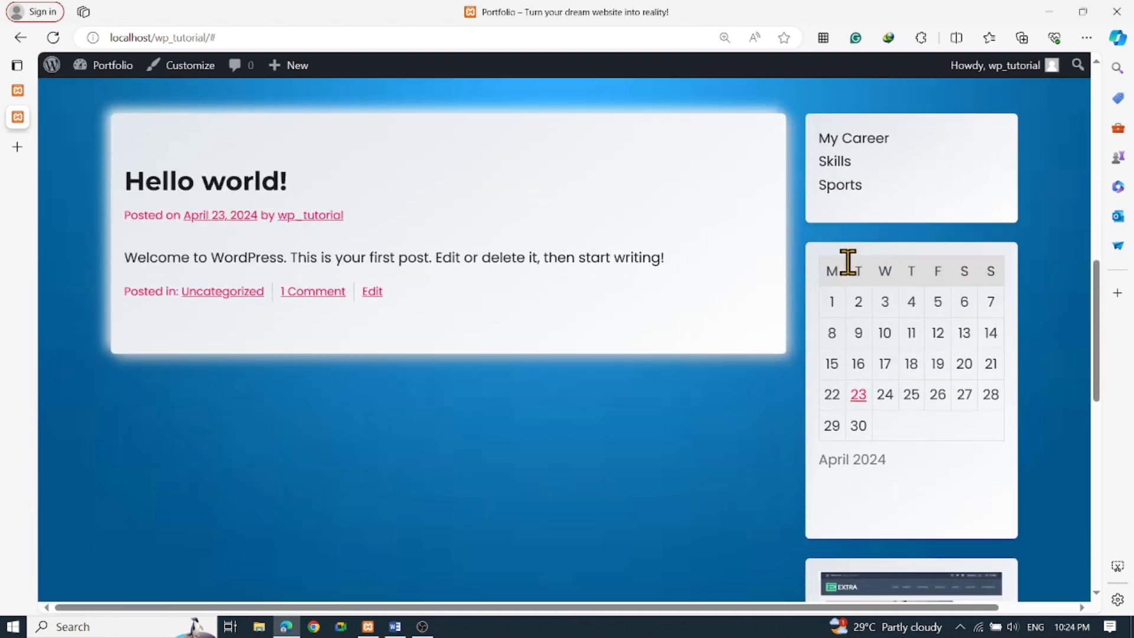
scroll(835, 311, up, 10)
click(846, 135)
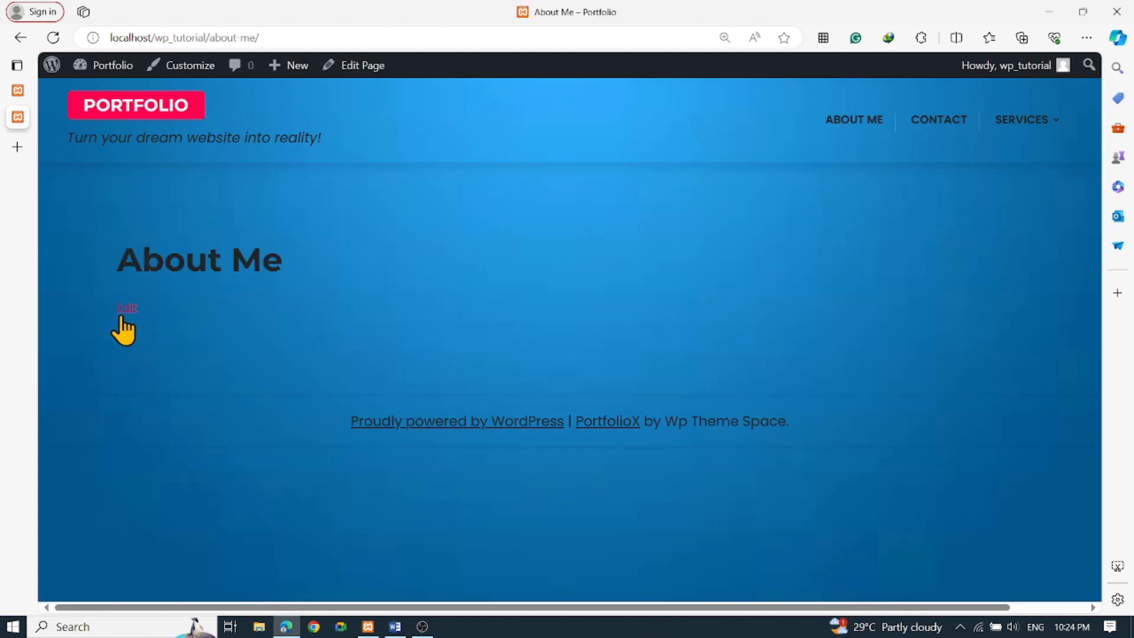
Add the paragraph 'You can put here more about you' to About Me, update, and view it
click(127, 310)
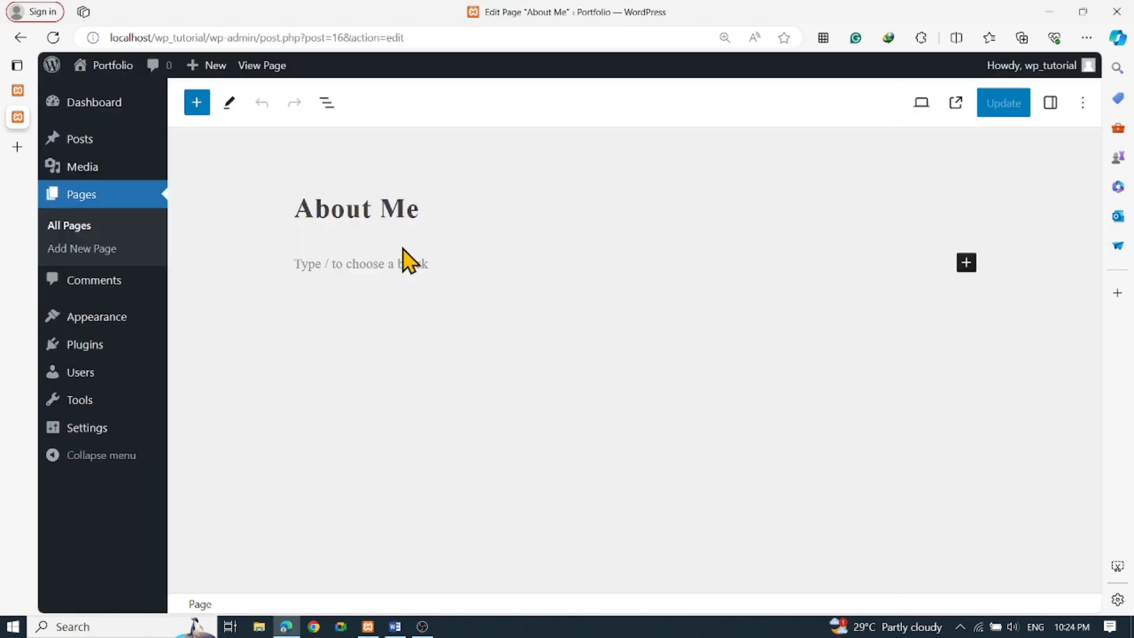
click(439, 273)
text(You can put here more about you)
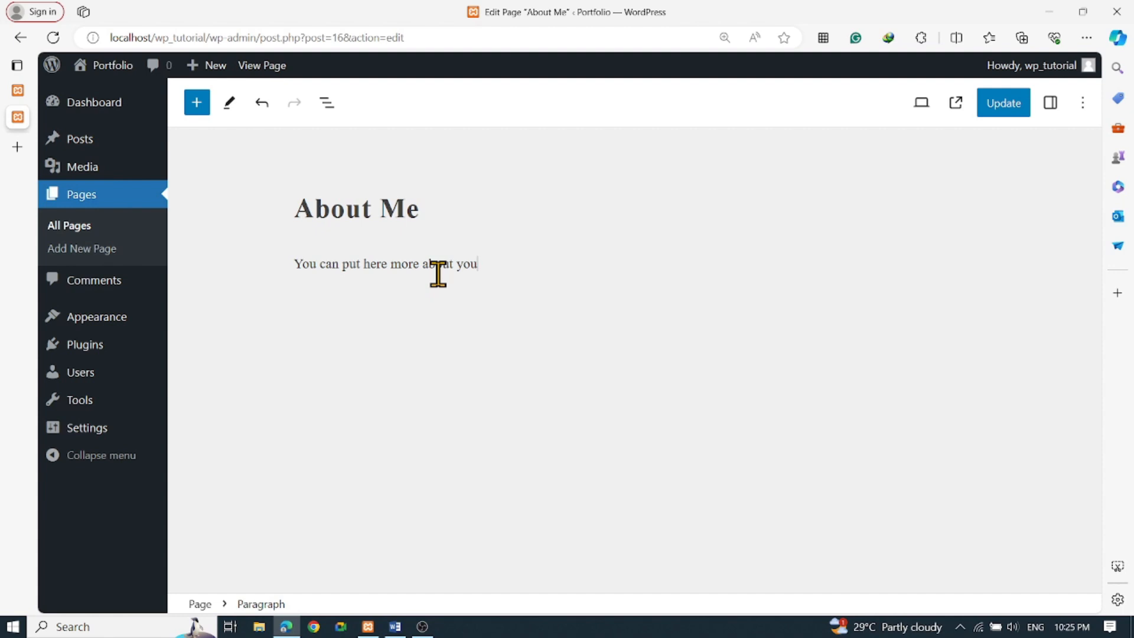
click(1007, 107)
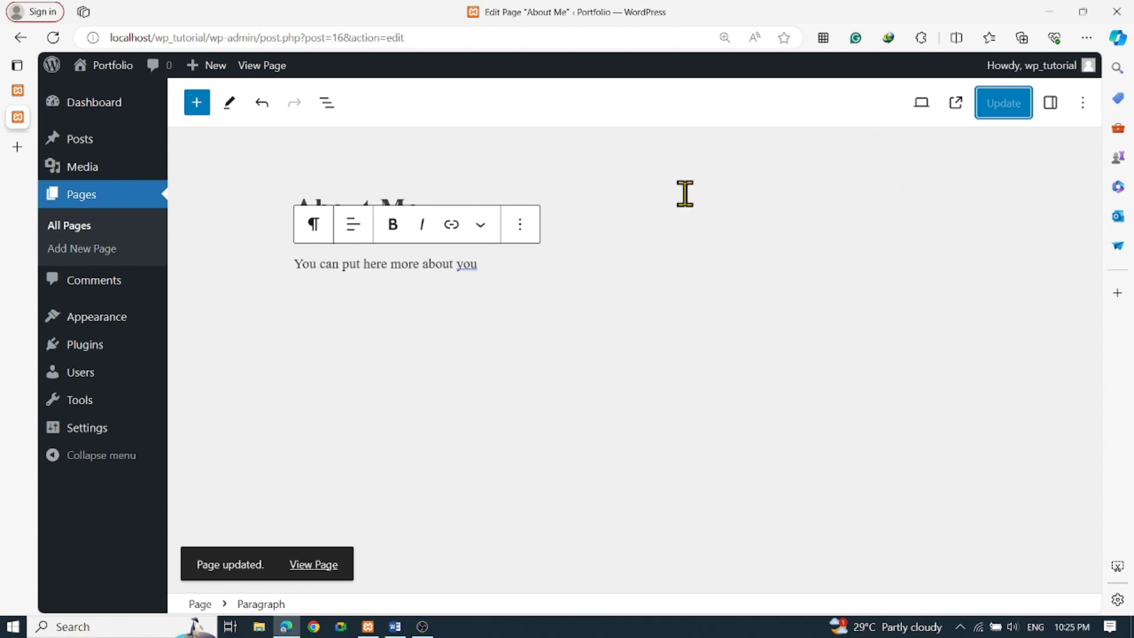
click(311, 565)
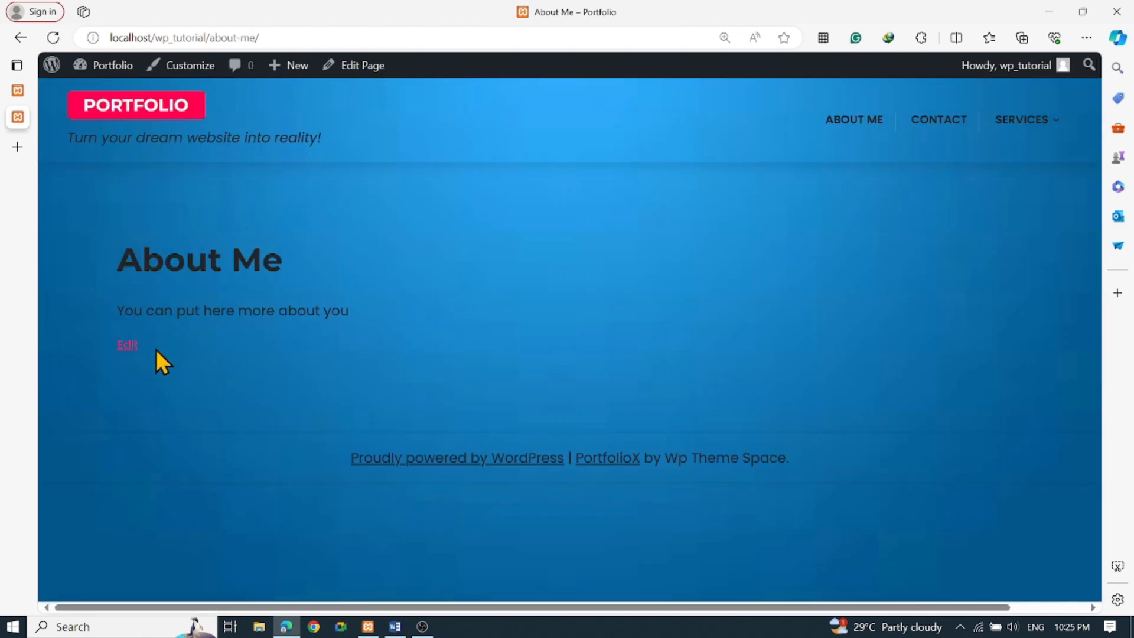
Reopen the About Me page in the editor and select the paragraph block
click(126, 347)
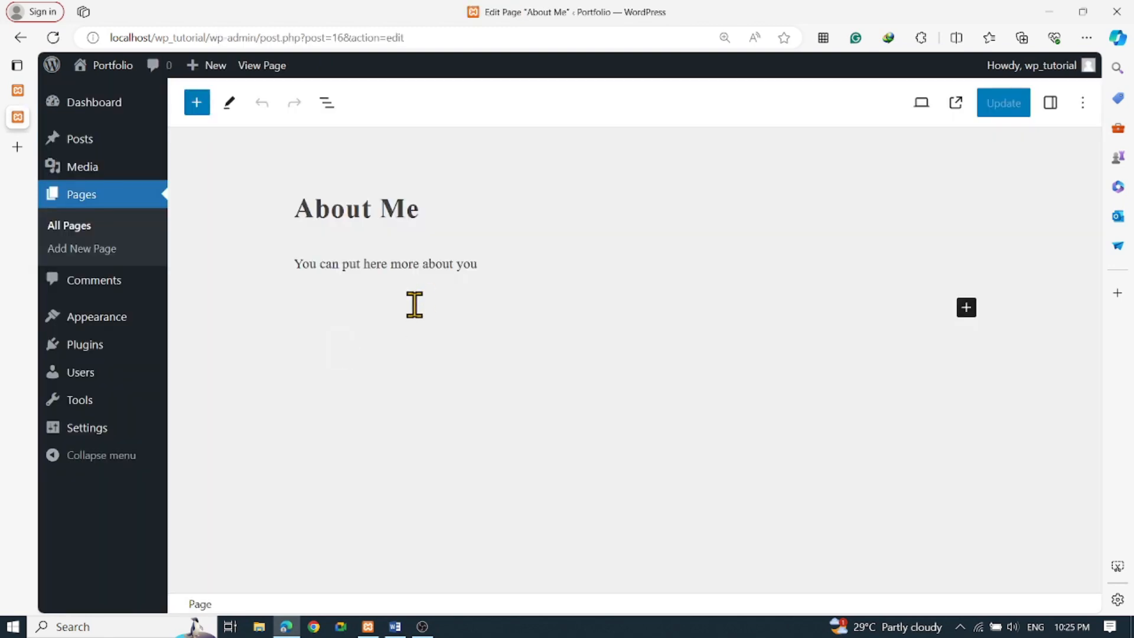
click(512, 262)
click(480, 302)
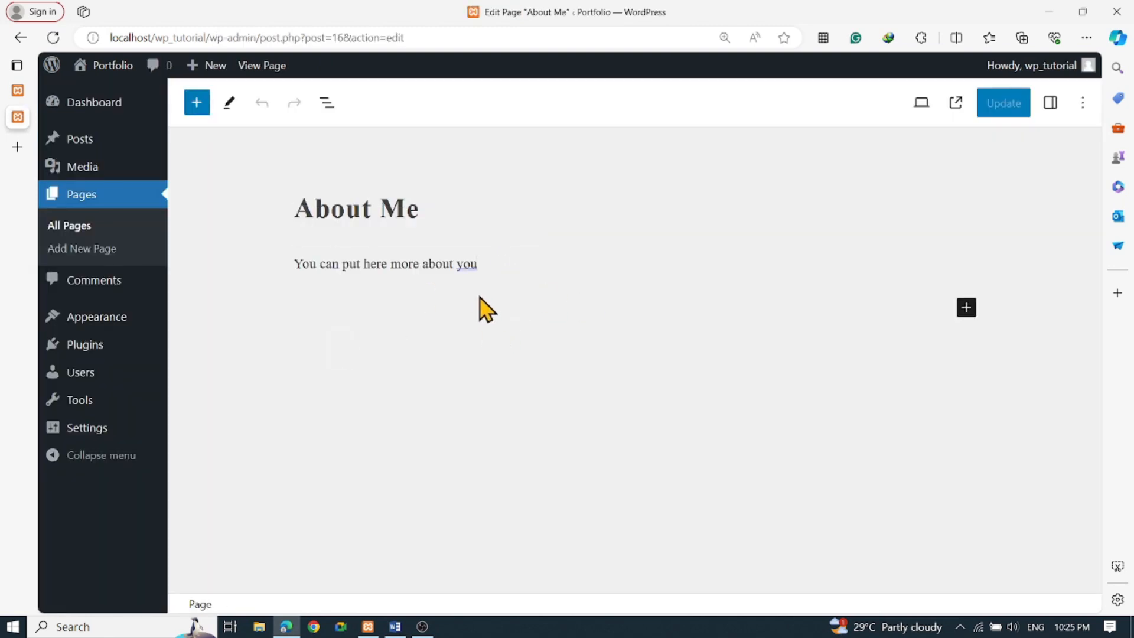
Insert an empty Video block from the Media section below the paragraph
click(967, 307)
click(838, 576)
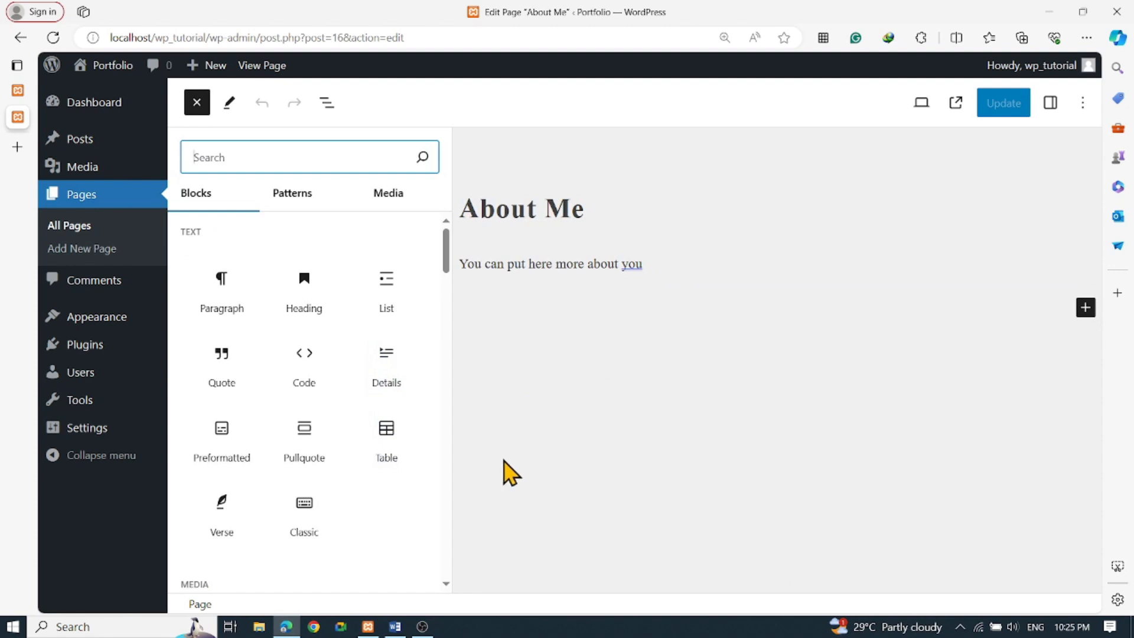
scroll(416, 498, down, 2)
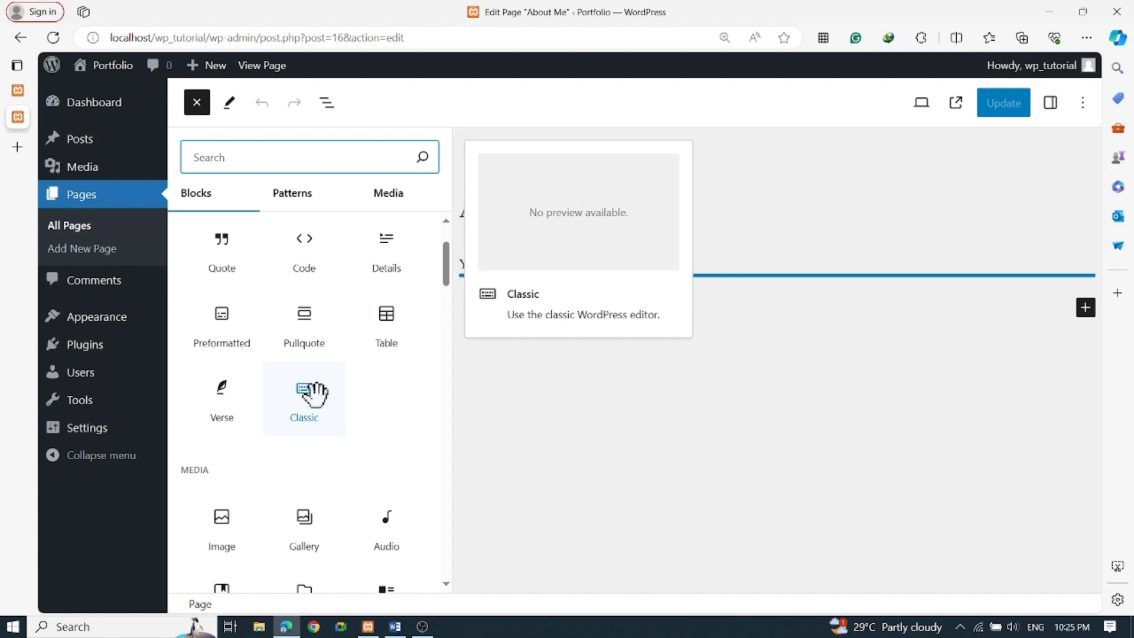
scroll(292, 348, down, 1)
scroll(285, 330, up, 2)
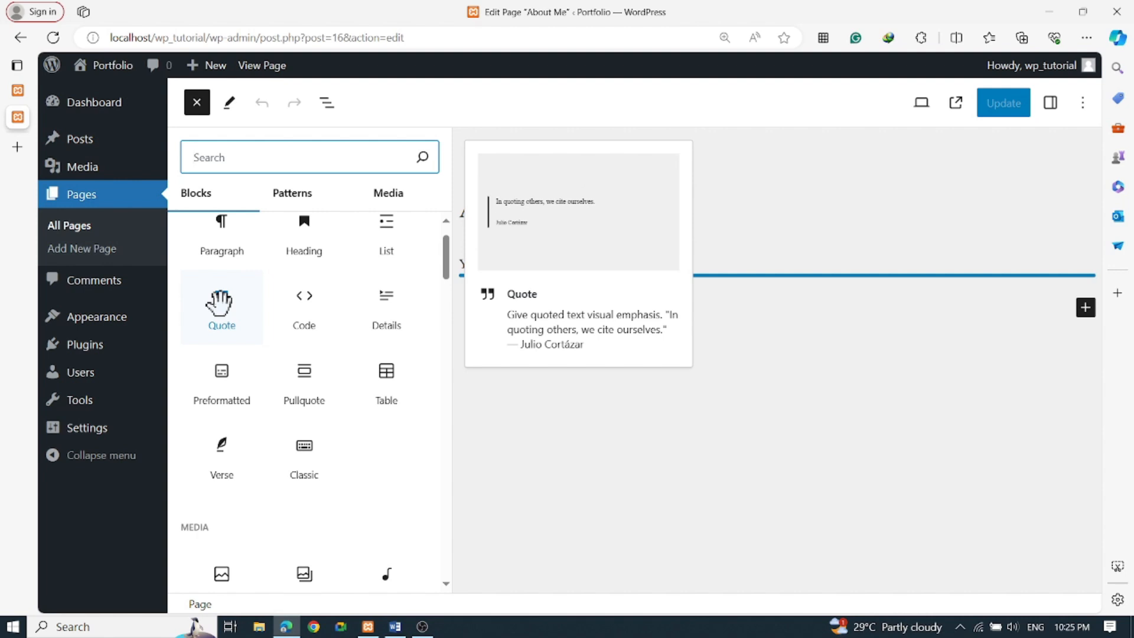
scroll(367, 410, down, 5)
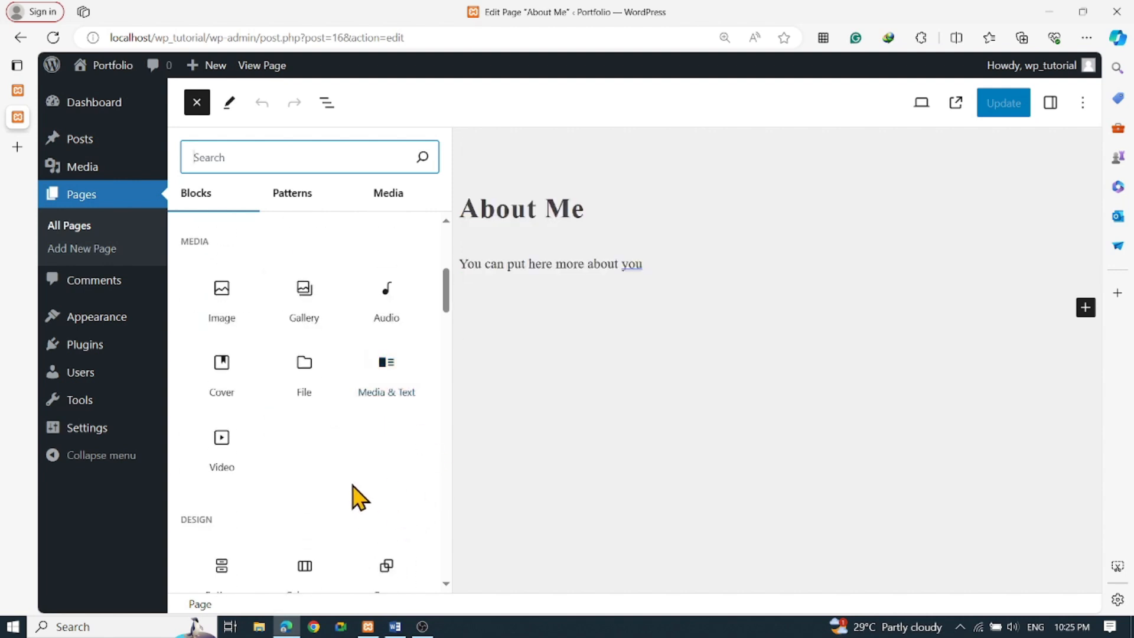
mouse_move(225, 437)
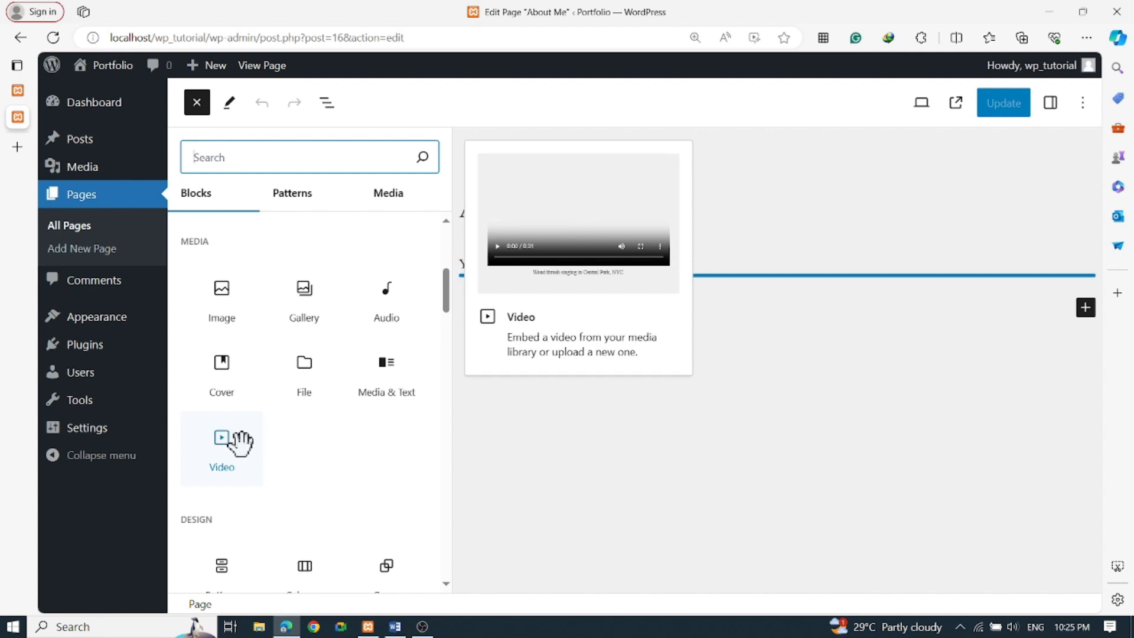
click(231, 443)
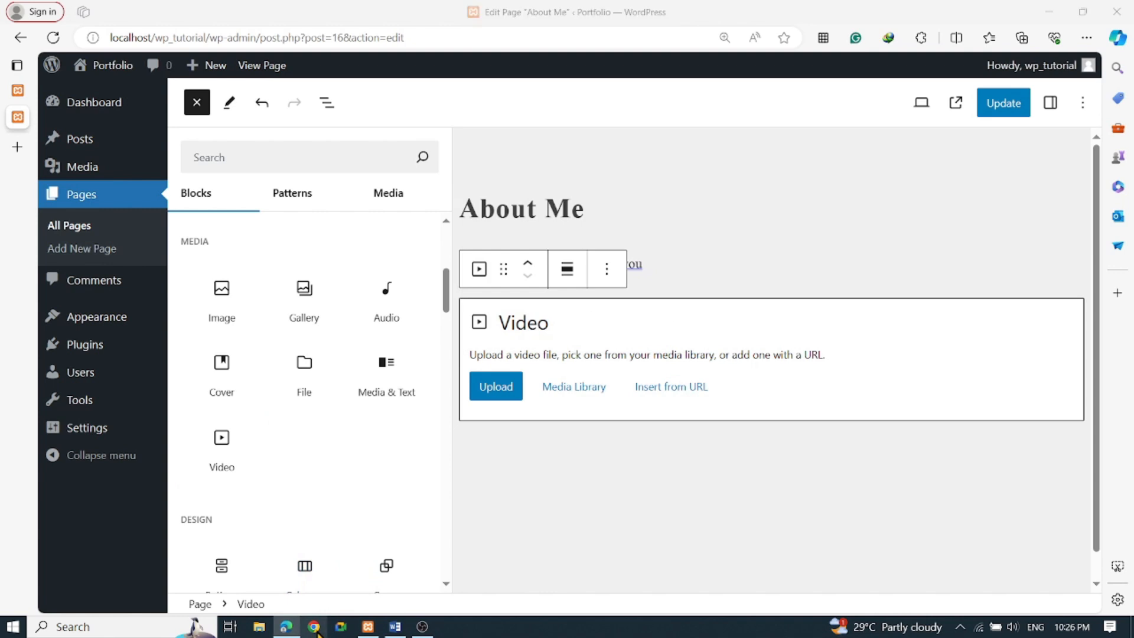
click(499, 390)
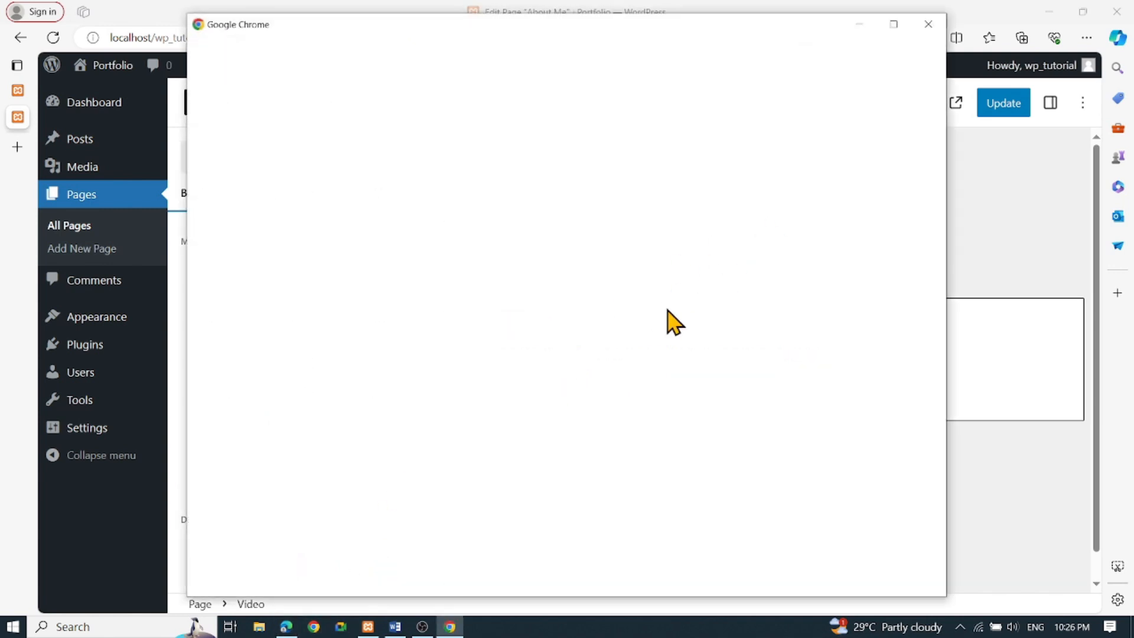
Go to youtube.com and open the PANAGINIP video from the City of Grace Music channel
click(615, 313)
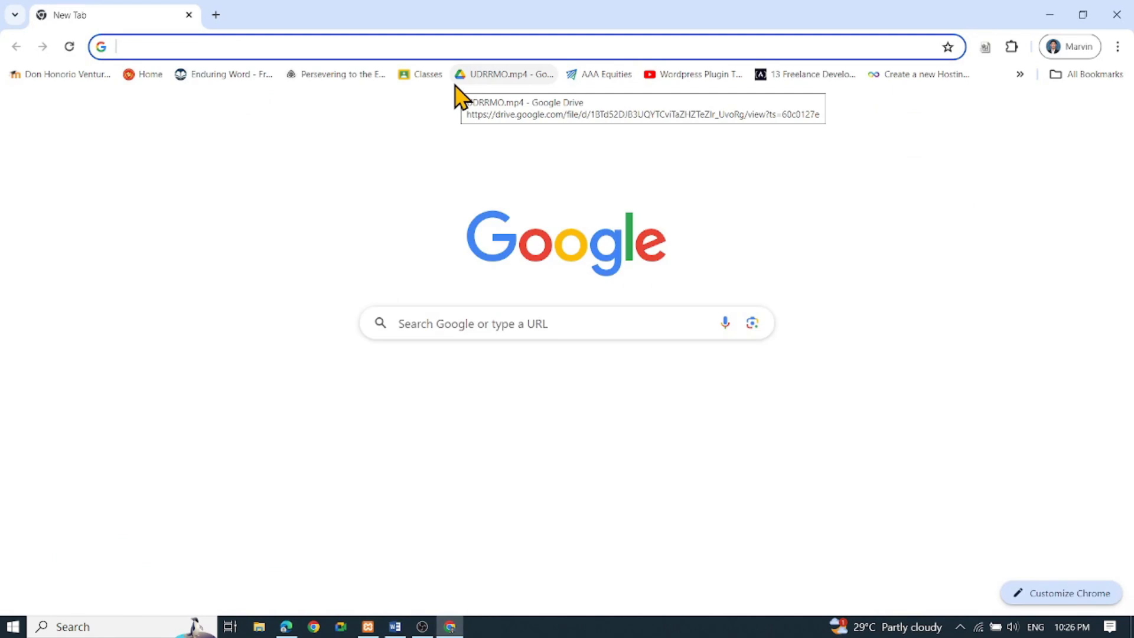
text(you')
key(BackSpace)
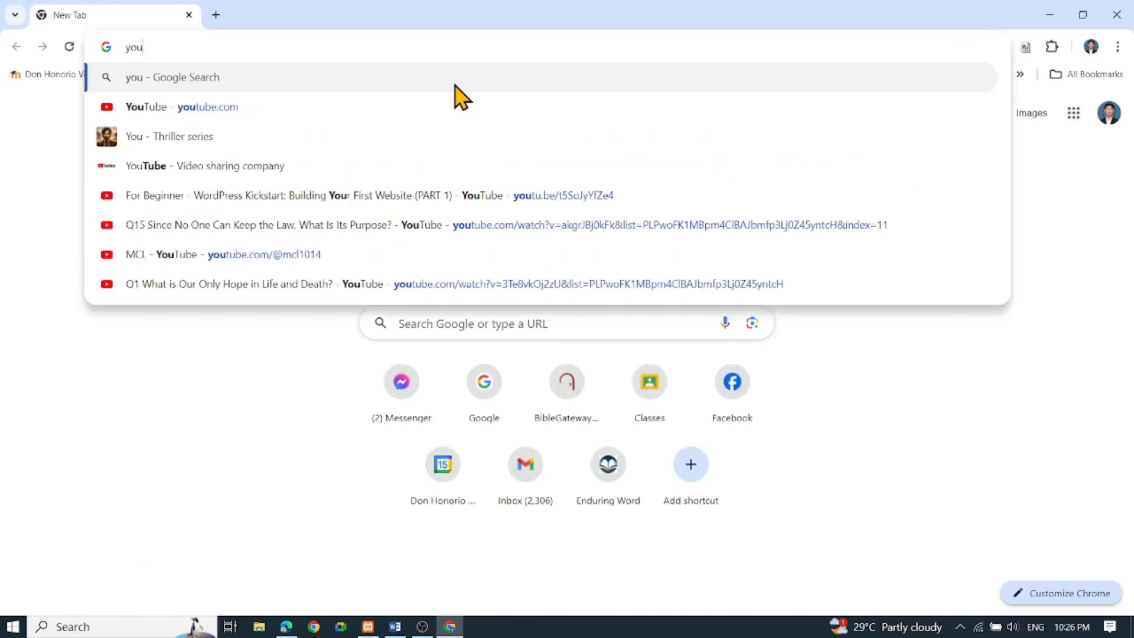
key(Return)
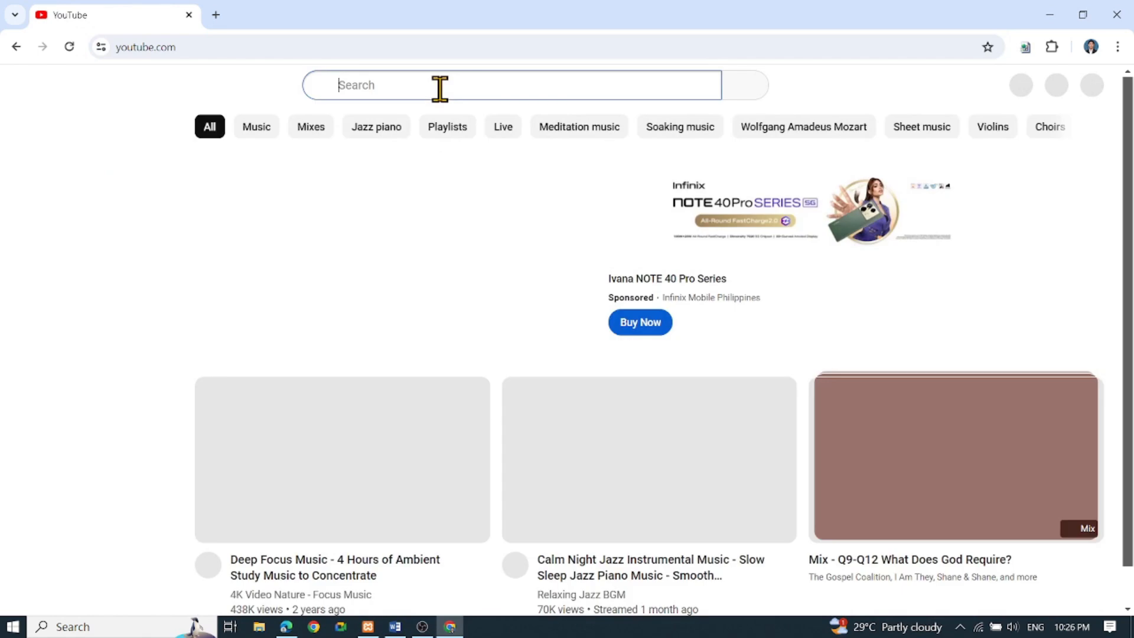
click(440, 89)
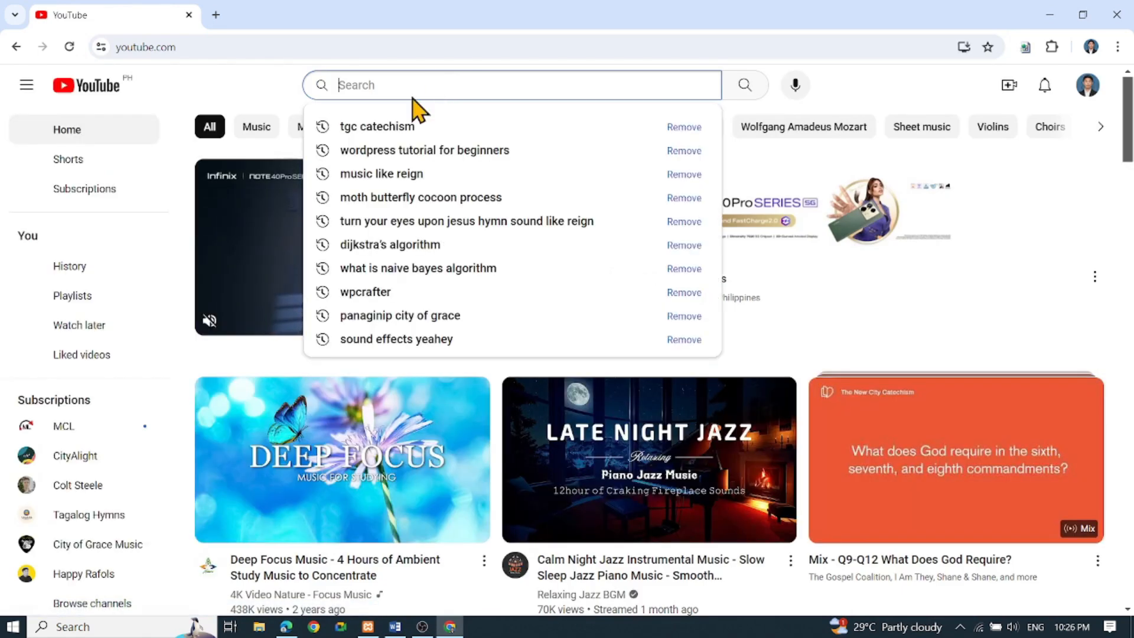
click(83, 544)
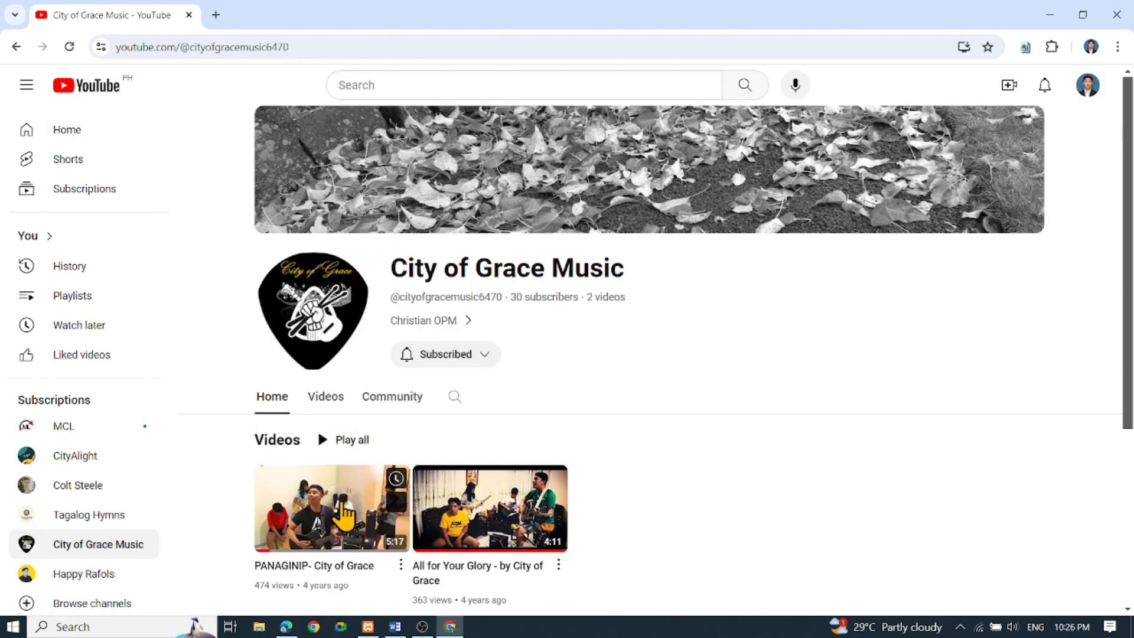
click(340, 507)
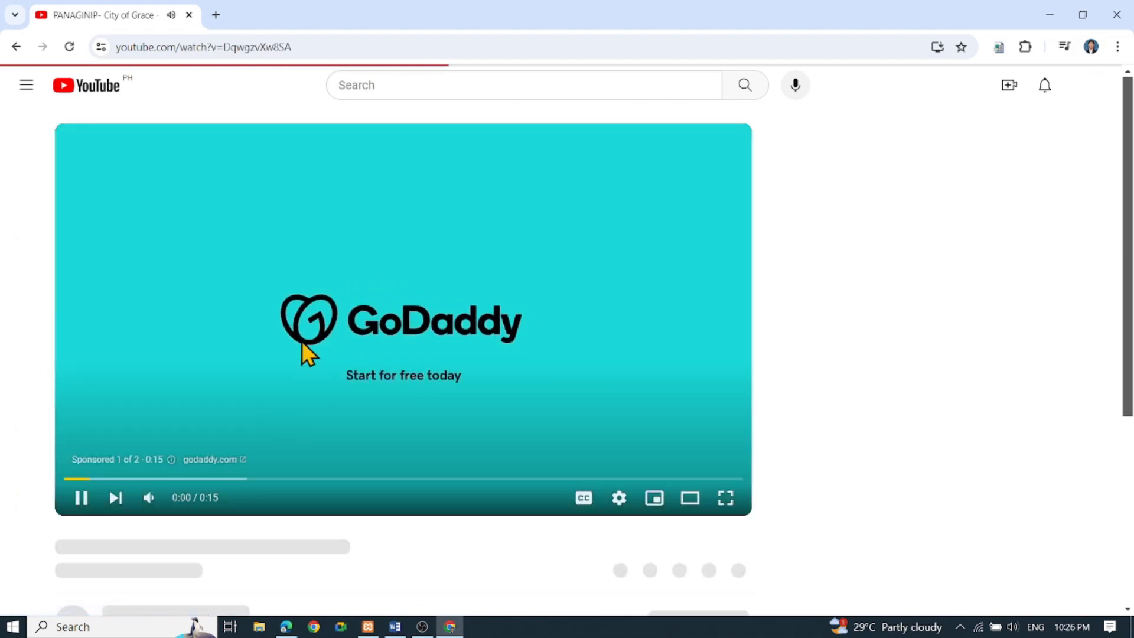
Copy the video's share link and page URL, then skip the ad and pause playback
scroll(678, 538, down, 1)
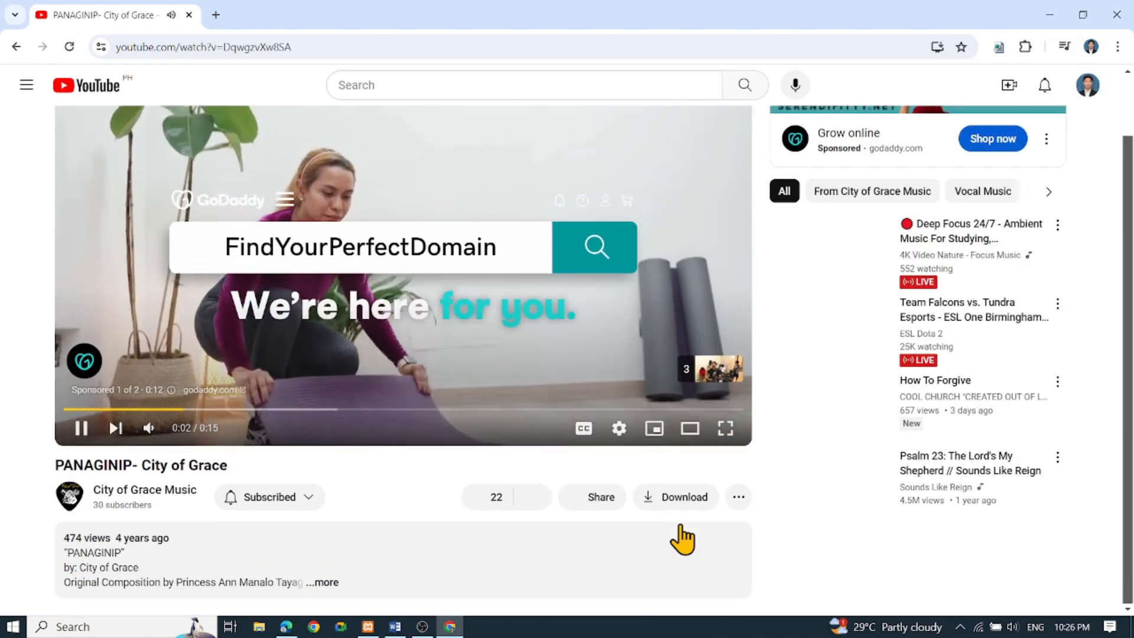
click(742, 499)
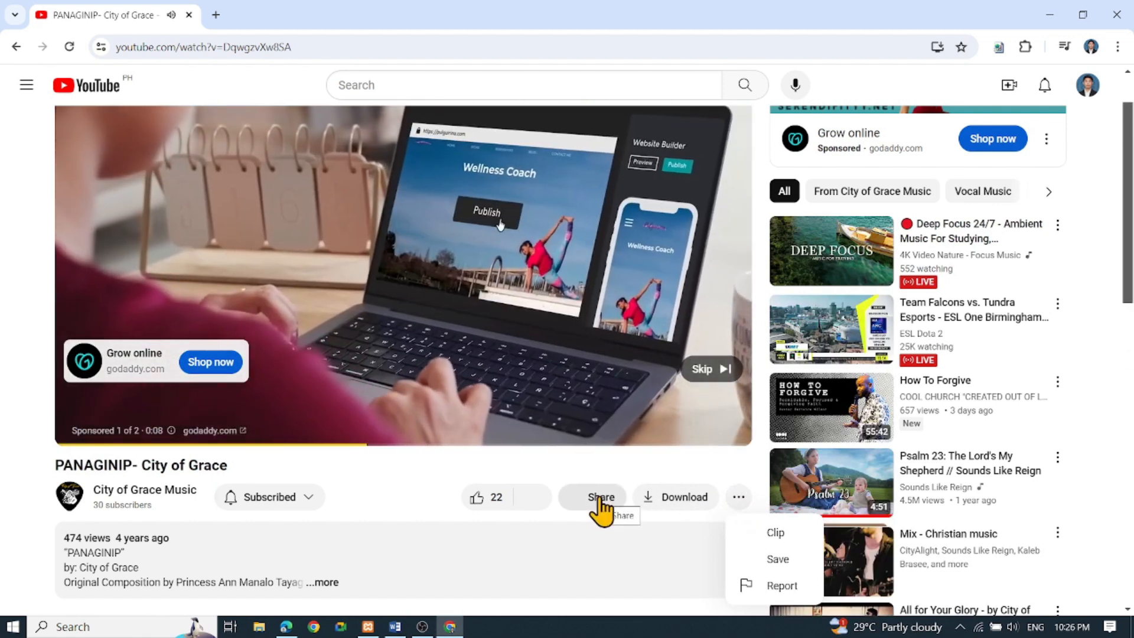
click(600, 499)
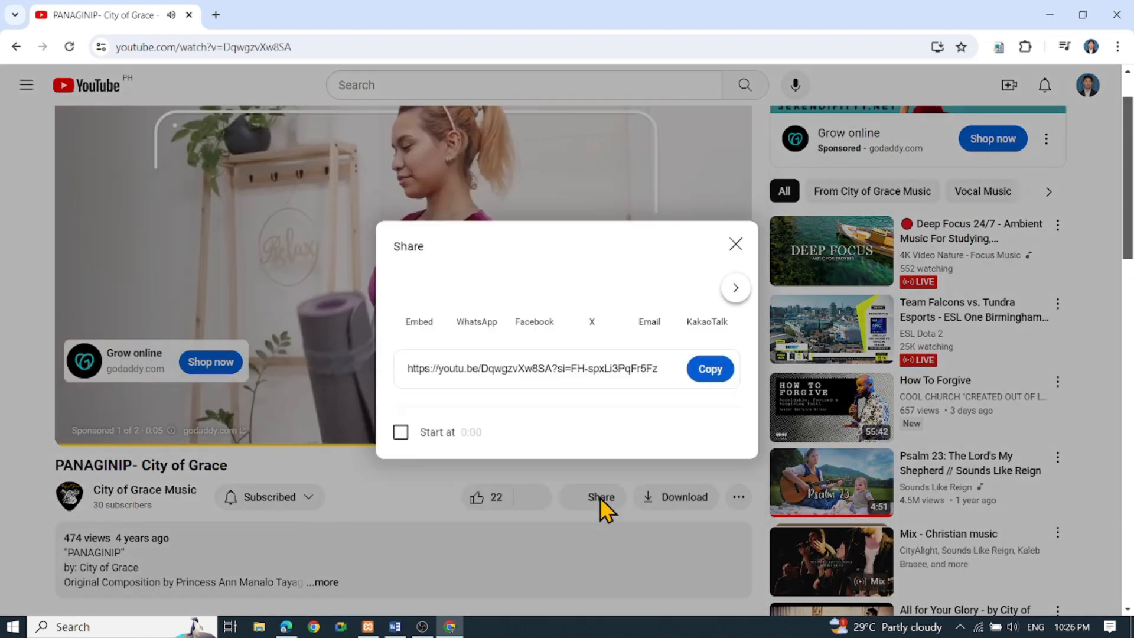
click(727, 374)
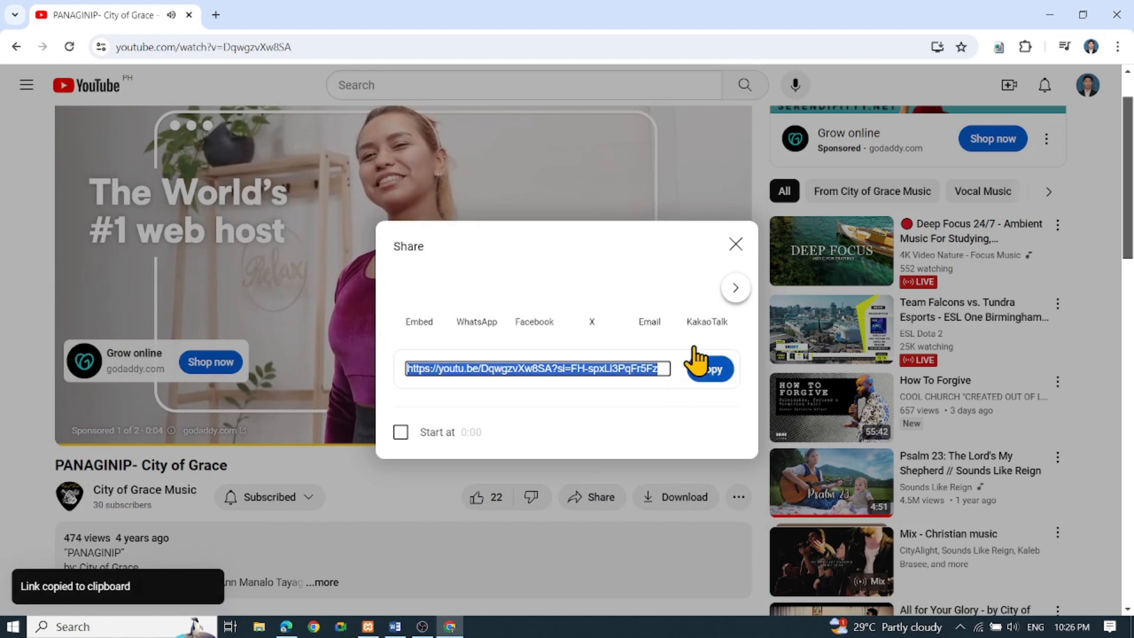
click(736, 244)
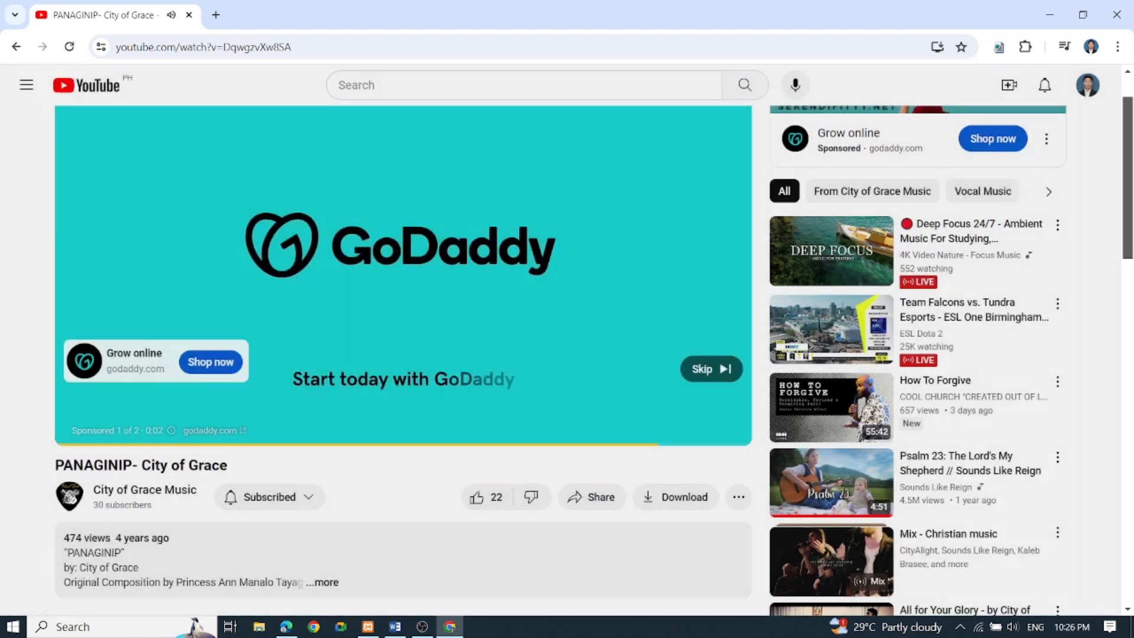
click(314, 46)
key(ctrl+a)
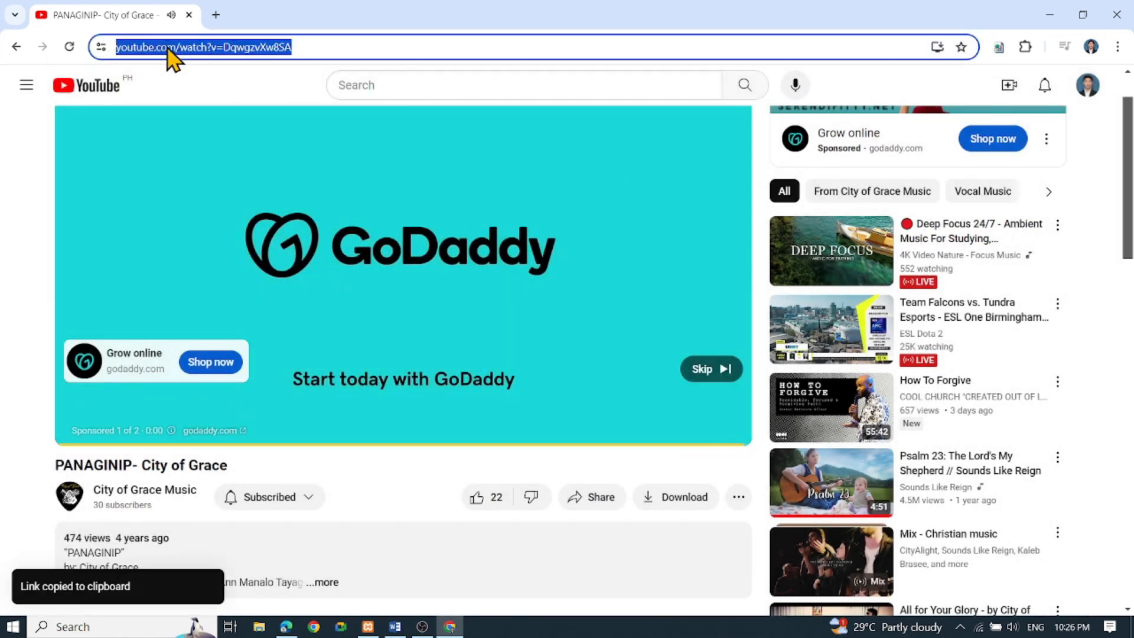
right_click(169, 51)
click(232, 182)
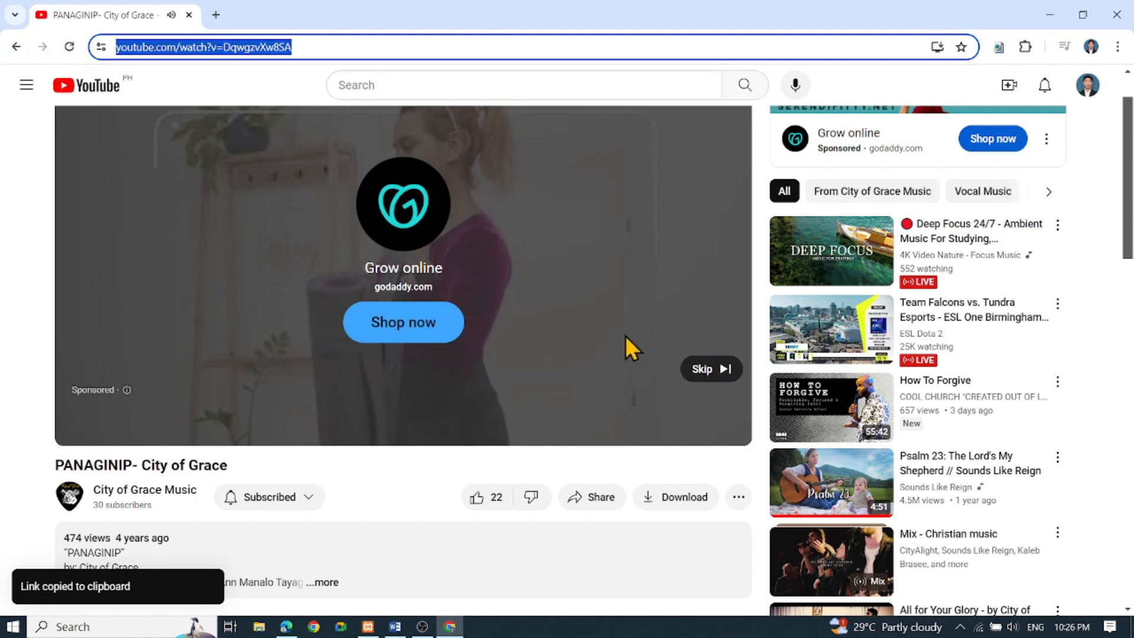
click(712, 371)
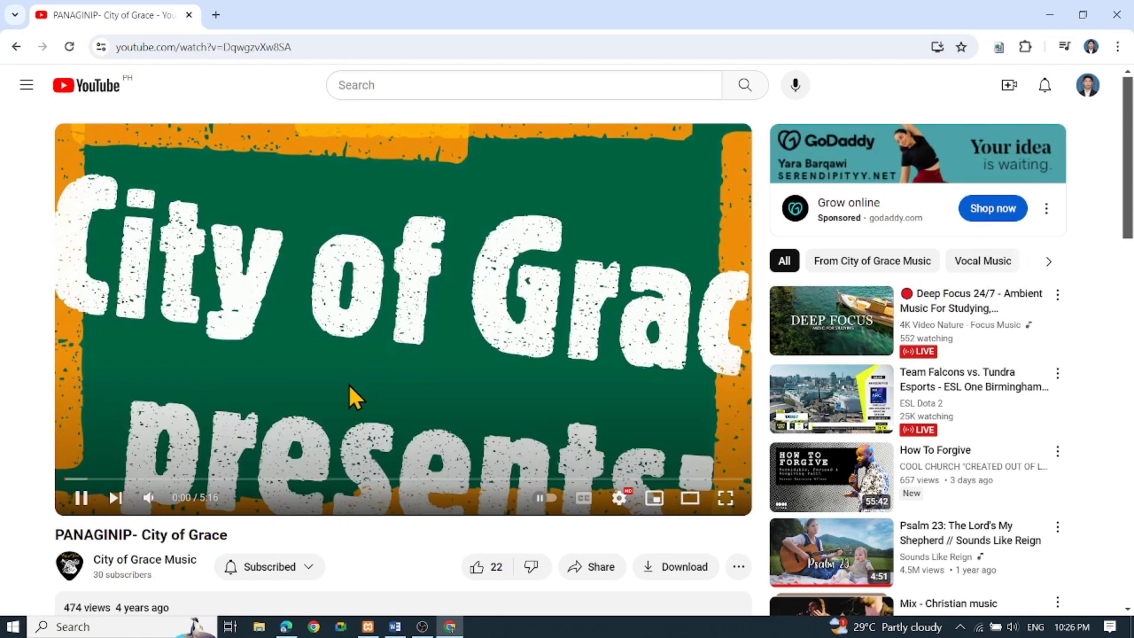
click(77, 506)
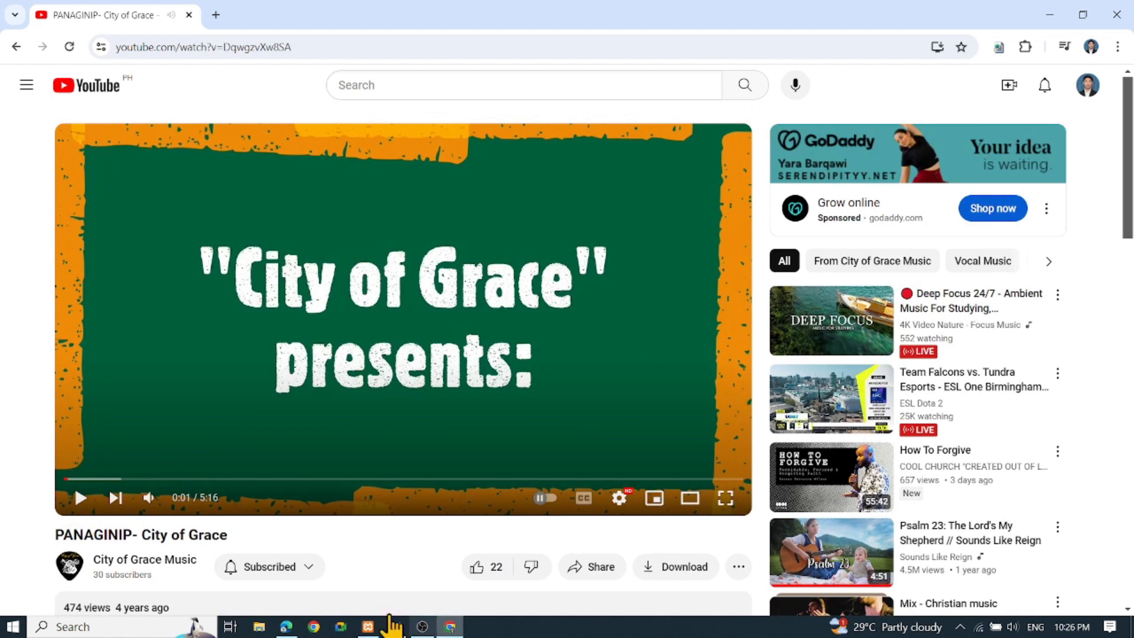
Back in the editor, paste the copied YouTube link into the Video block to embed it
click(286, 627)
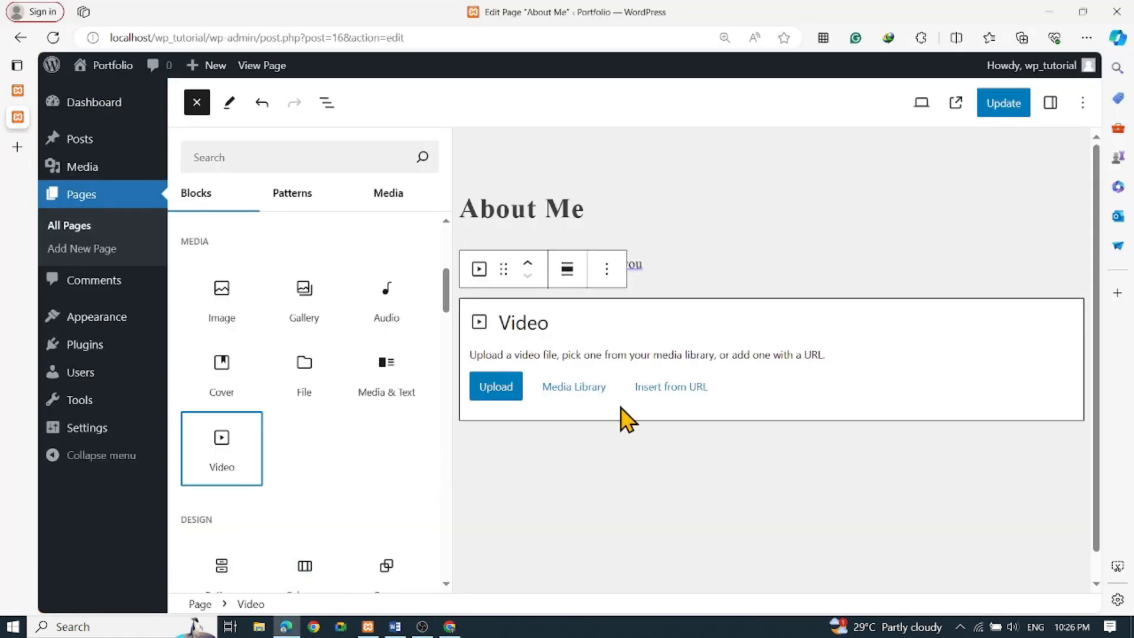
click(655, 393)
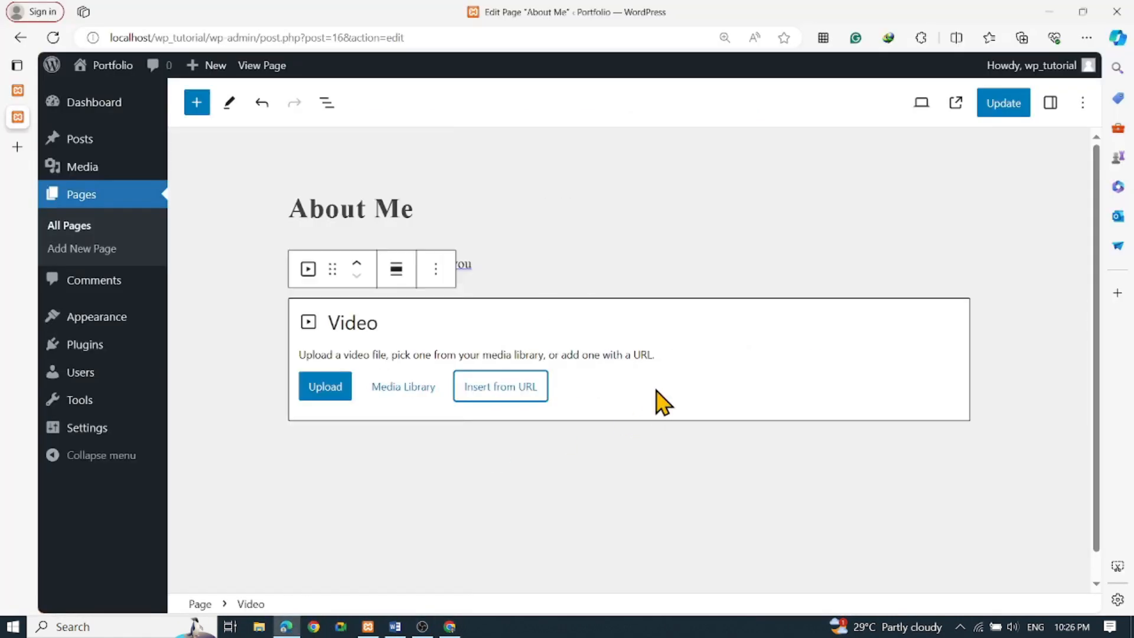
click(474, 404)
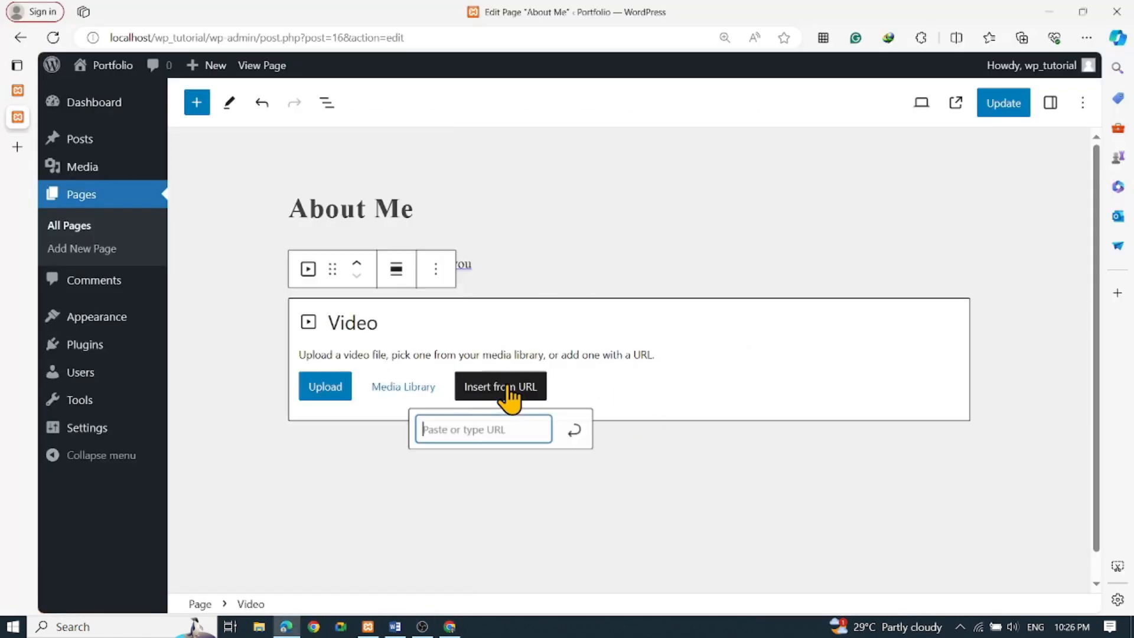
right_click(469, 432)
click(520, 267)
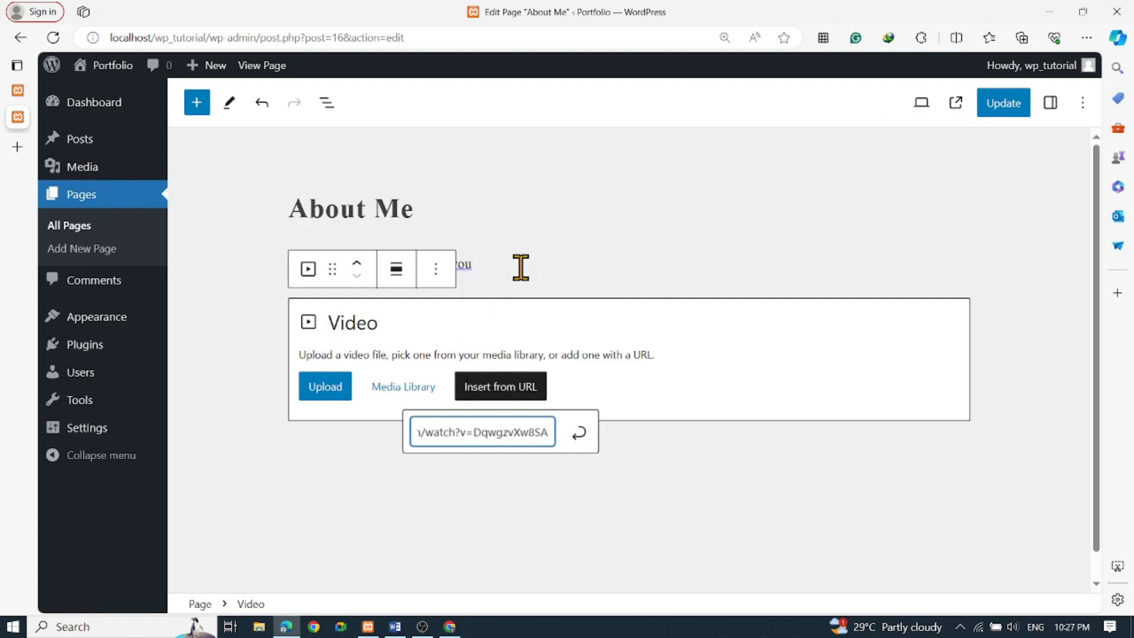
key(Return)
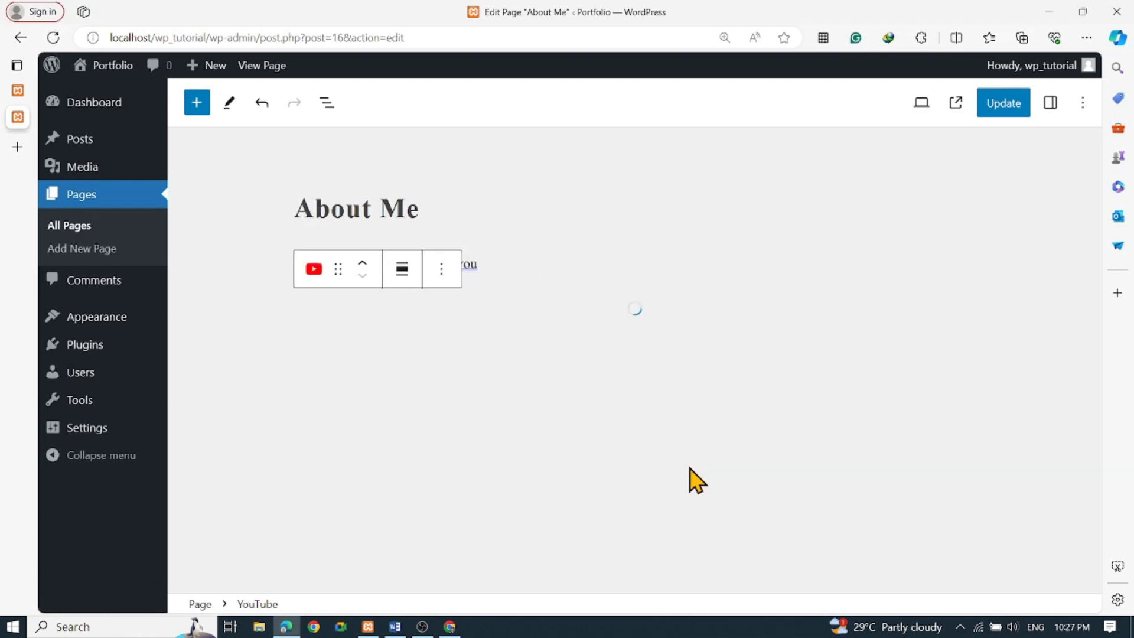
Re-embed the video from its YouTube URL so the PANAGINIP- City of Grace preview loads
scroll(661, 425, down, 5)
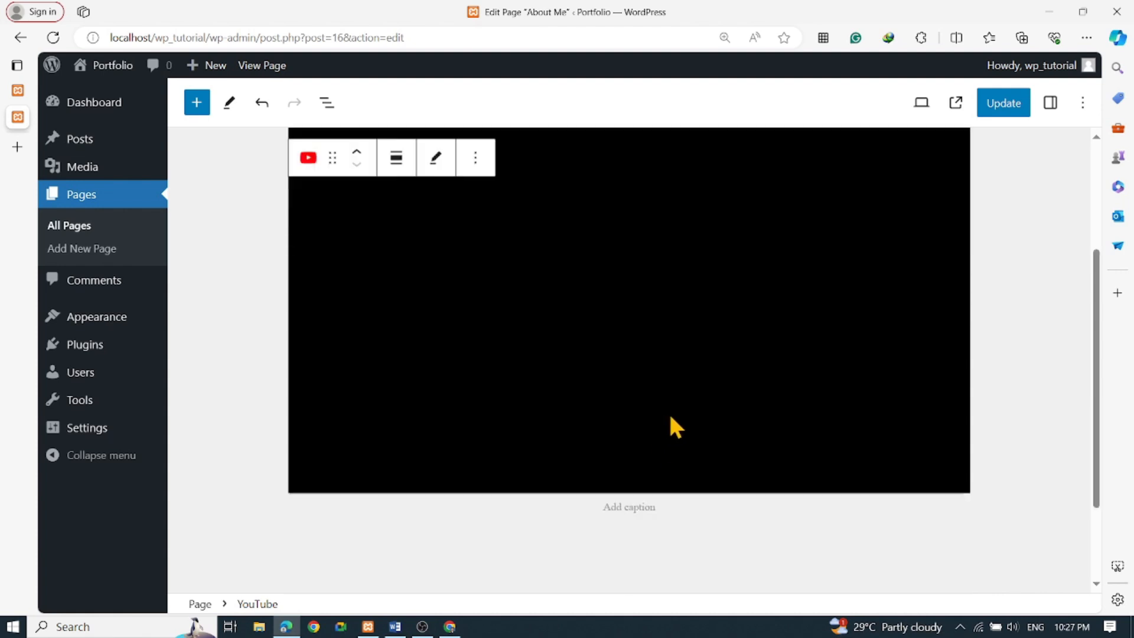
scroll(674, 408, up, 5)
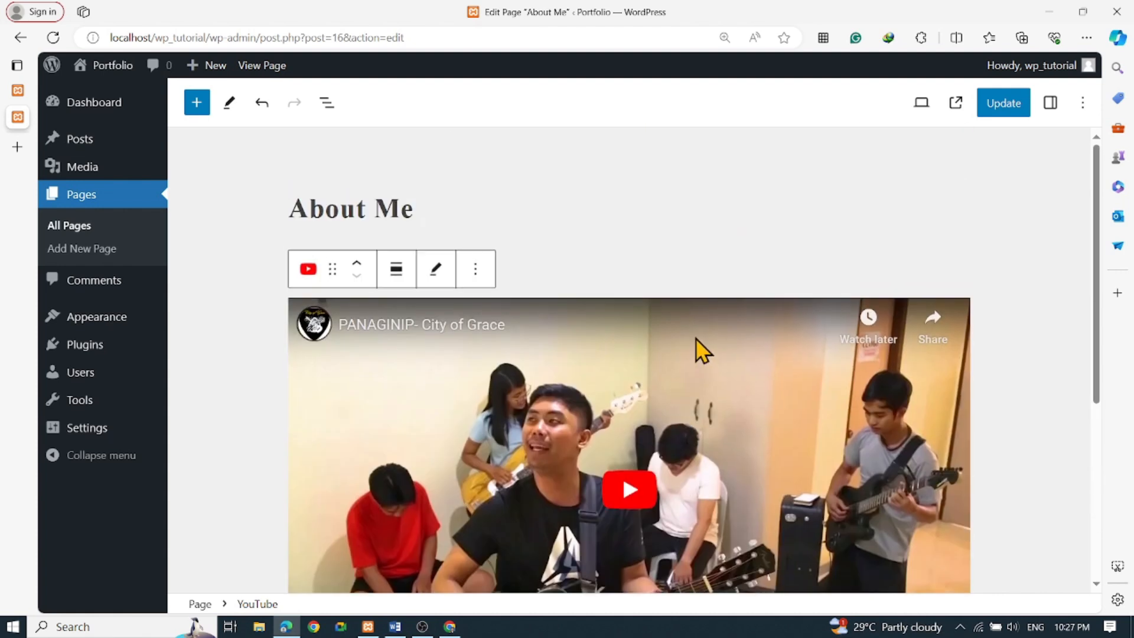
click(404, 284)
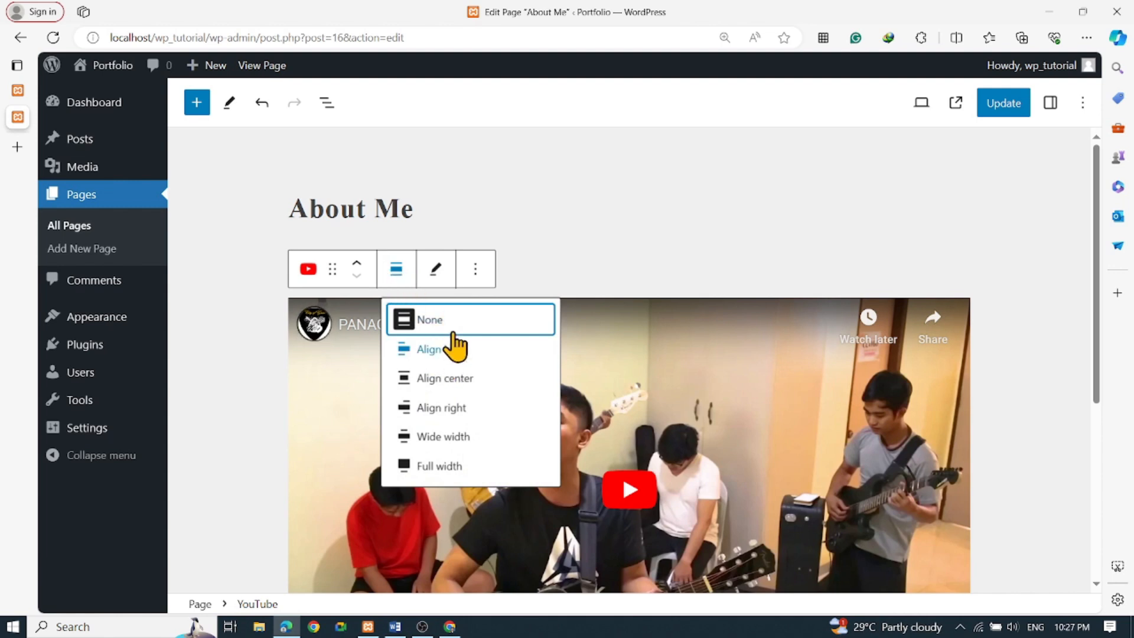
click(483, 273)
click(443, 270)
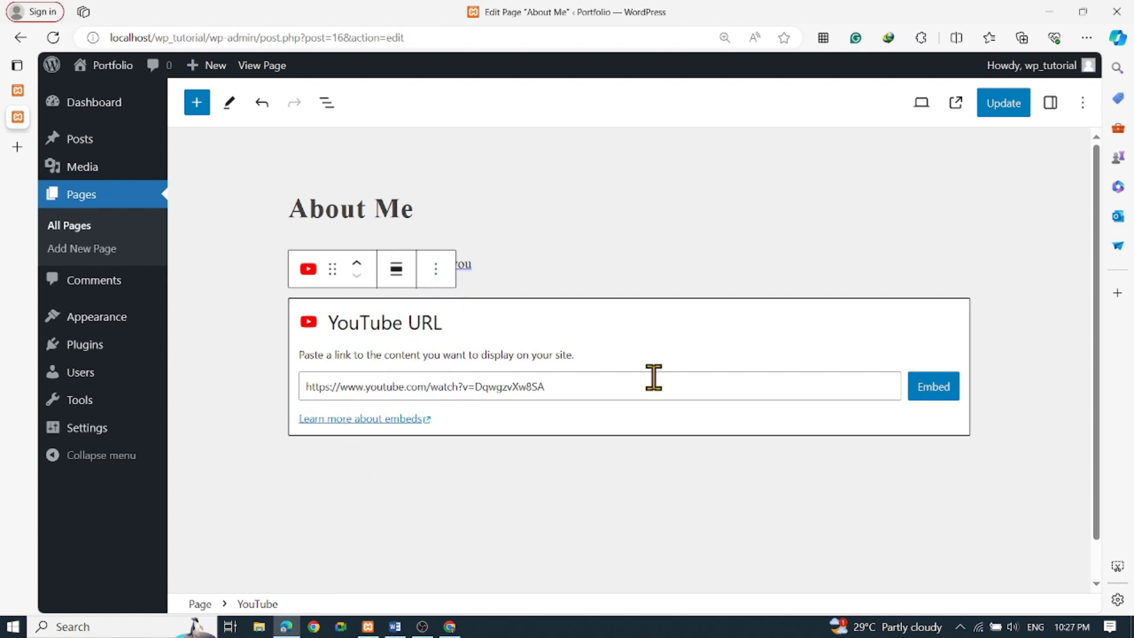
click(933, 389)
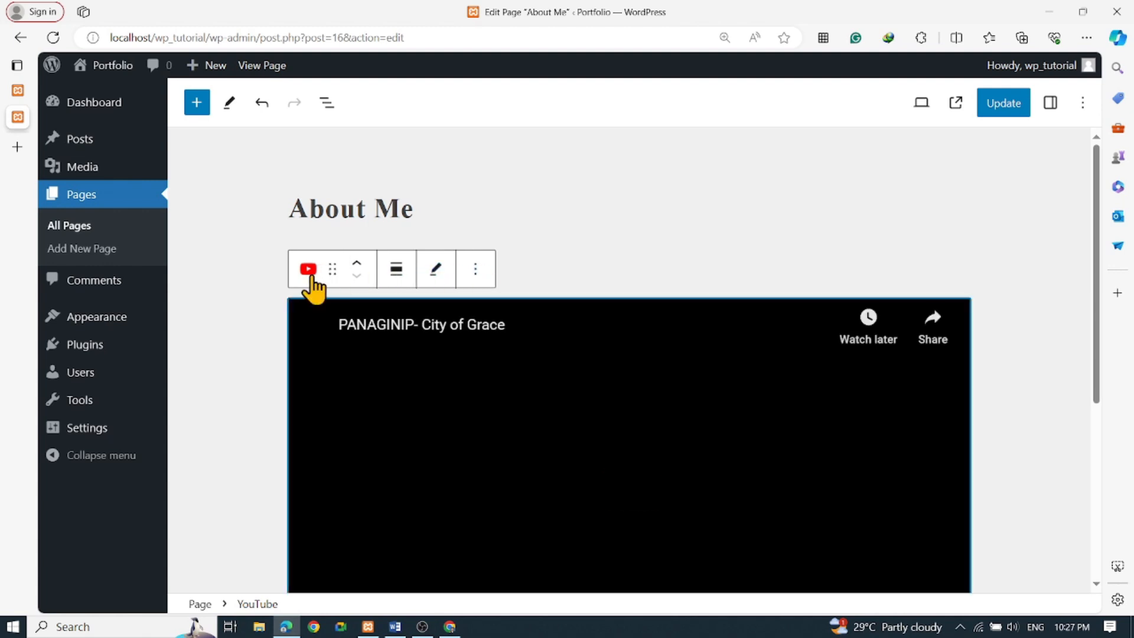
scroll(413, 358, down, 3)
scroll(414, 358, down, 2)
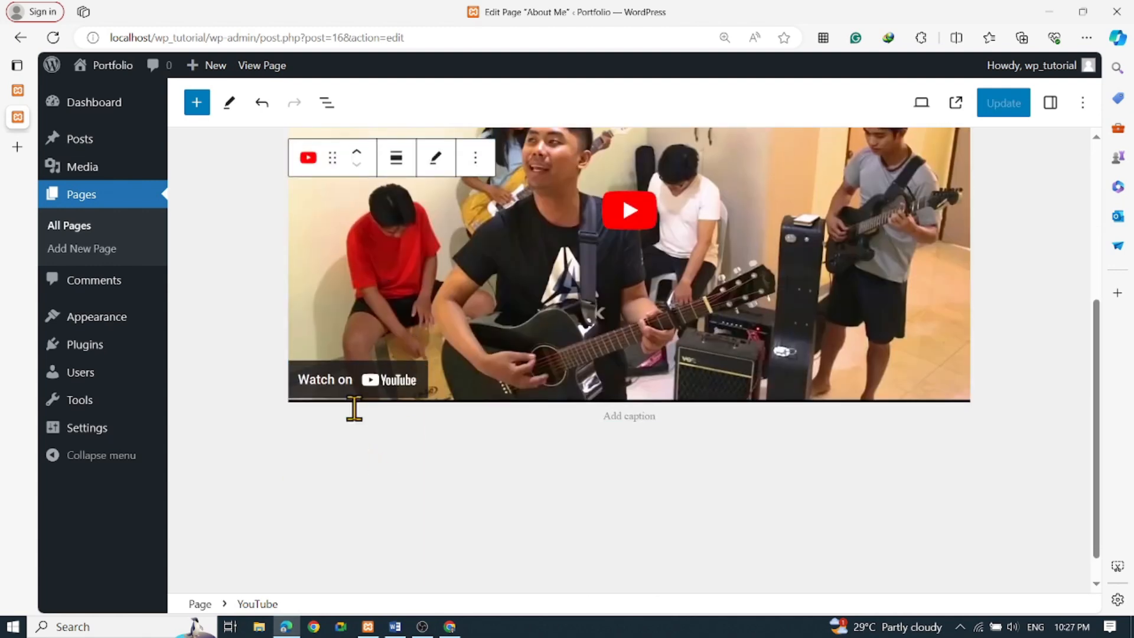
scroll(370, 362, up, 4)
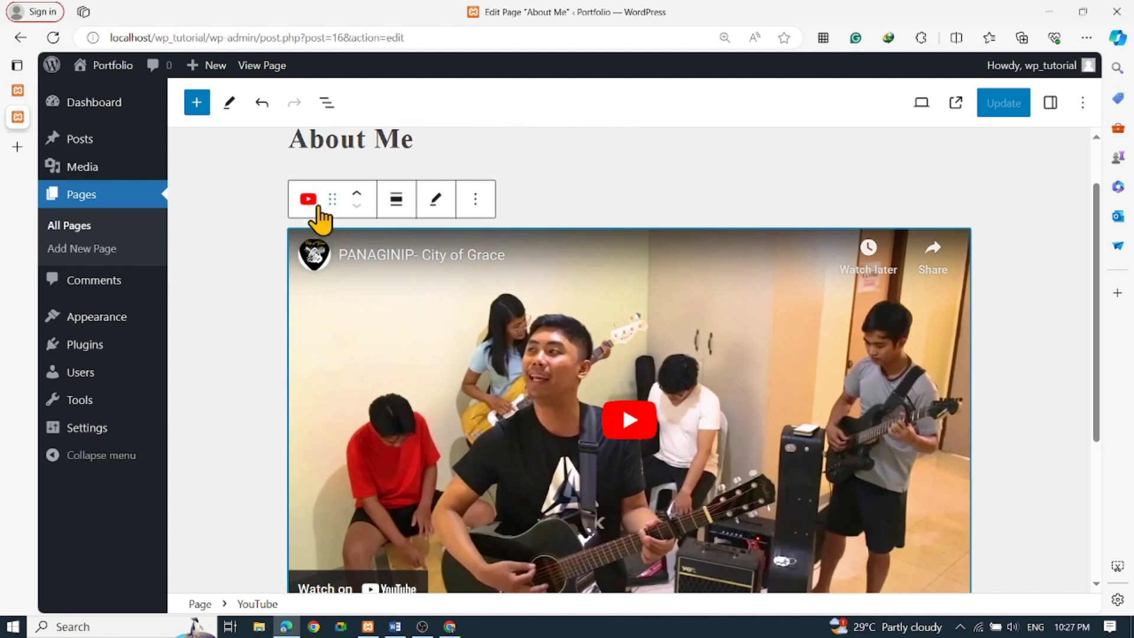
click(307, 200)
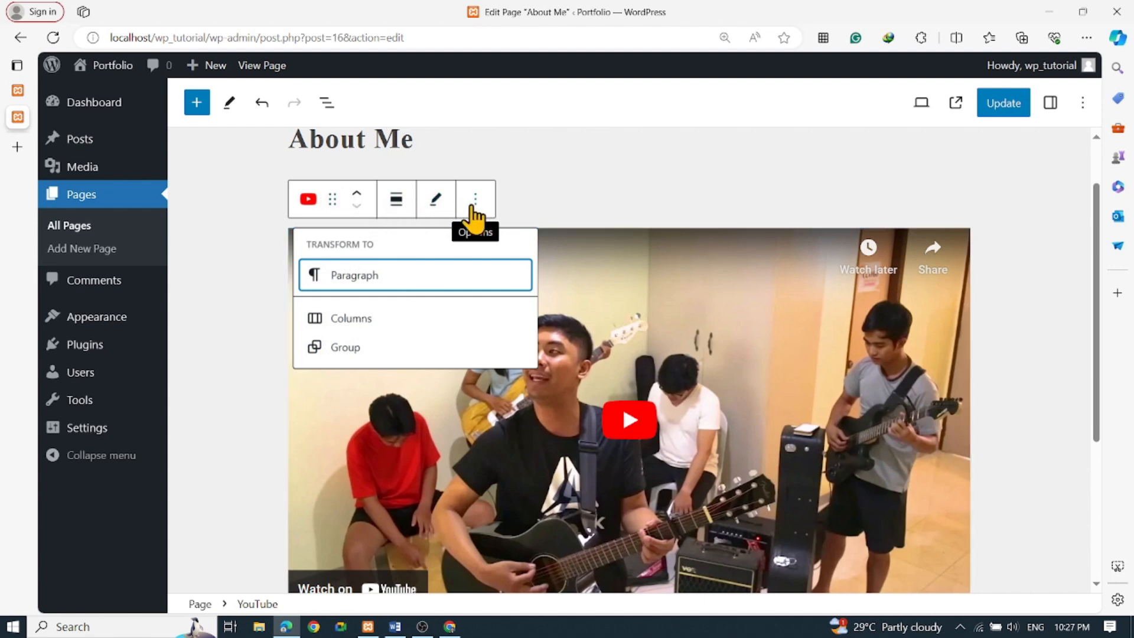
Deselect the video block, update the About Me page, and scroll through to check it
click(475, 201)
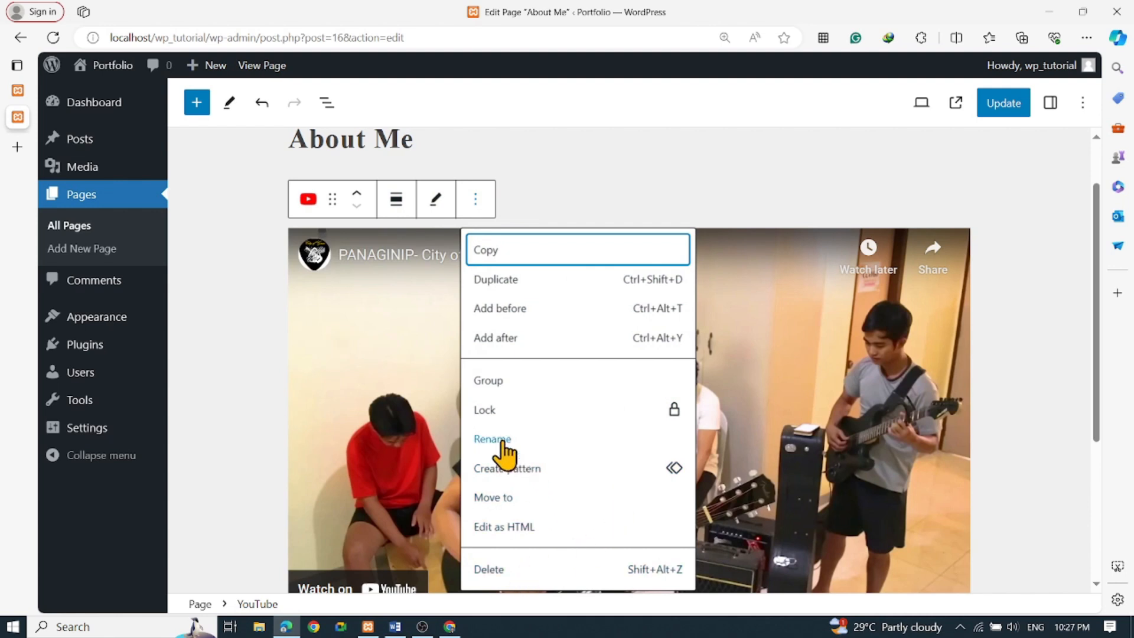
click(220, 343)
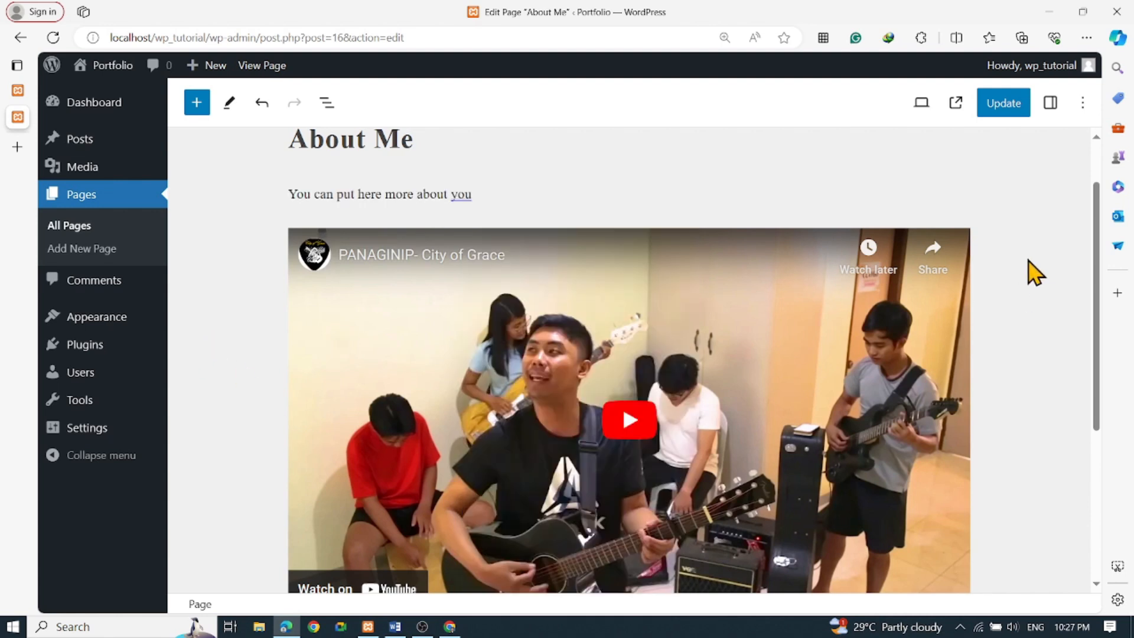
click(1004, 112)
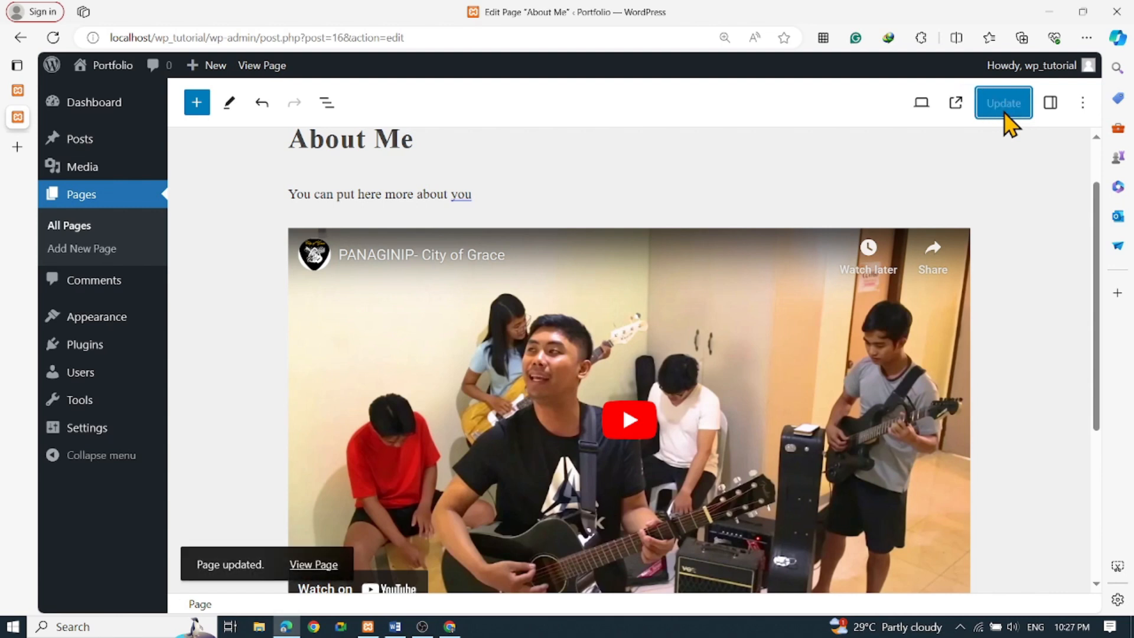
scroll(1007, 309, down, 5)
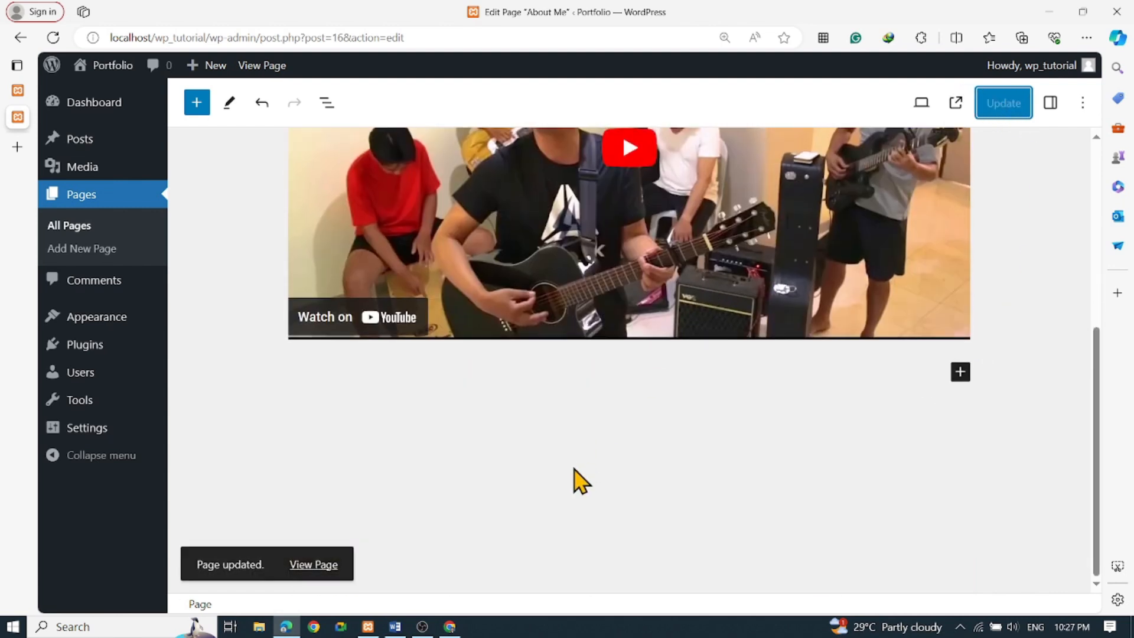
scroll(582, 481, up, 6)
scroll(374, 316, down, 6)
scroll(215, 309, up, 6)
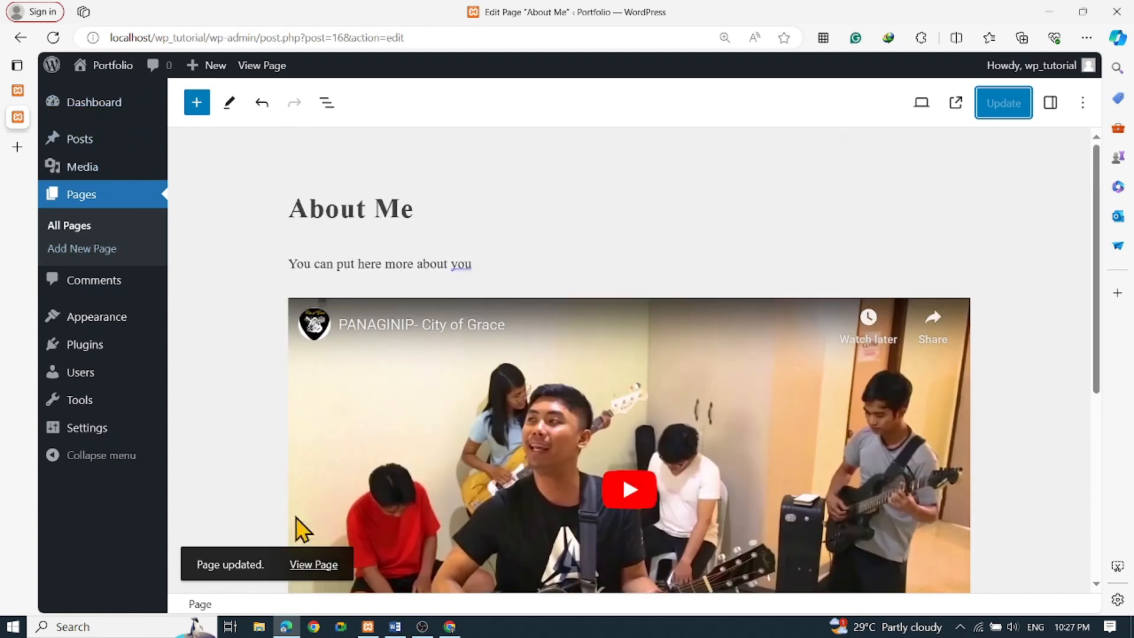
View the published About Me page and play, then pause, the embedded PANAGINIP video
click(315, 566)
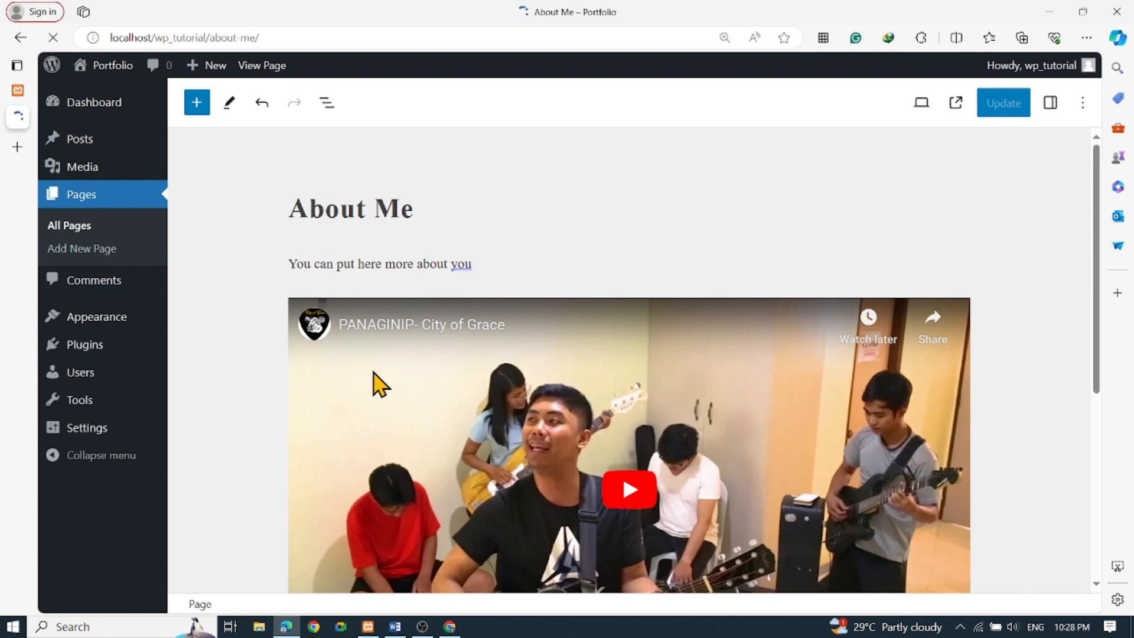
scroll(591, 323, down, 5)
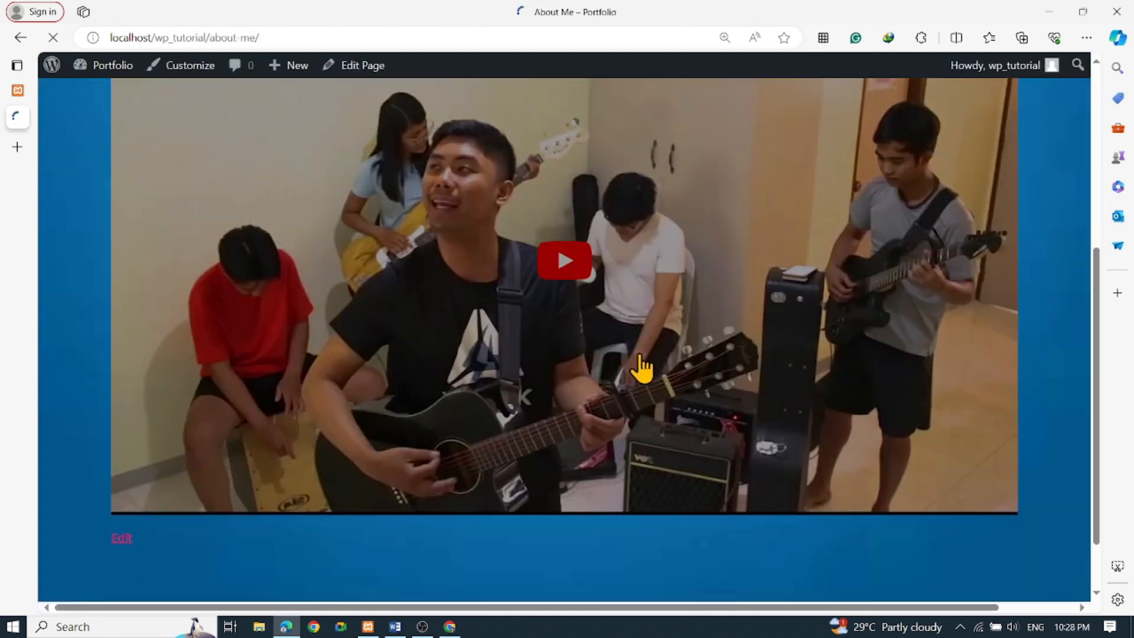
scroll(644, 372, up, 6)
scroll(380, 331, down, 5)
scroll(561, 374, down, 2)
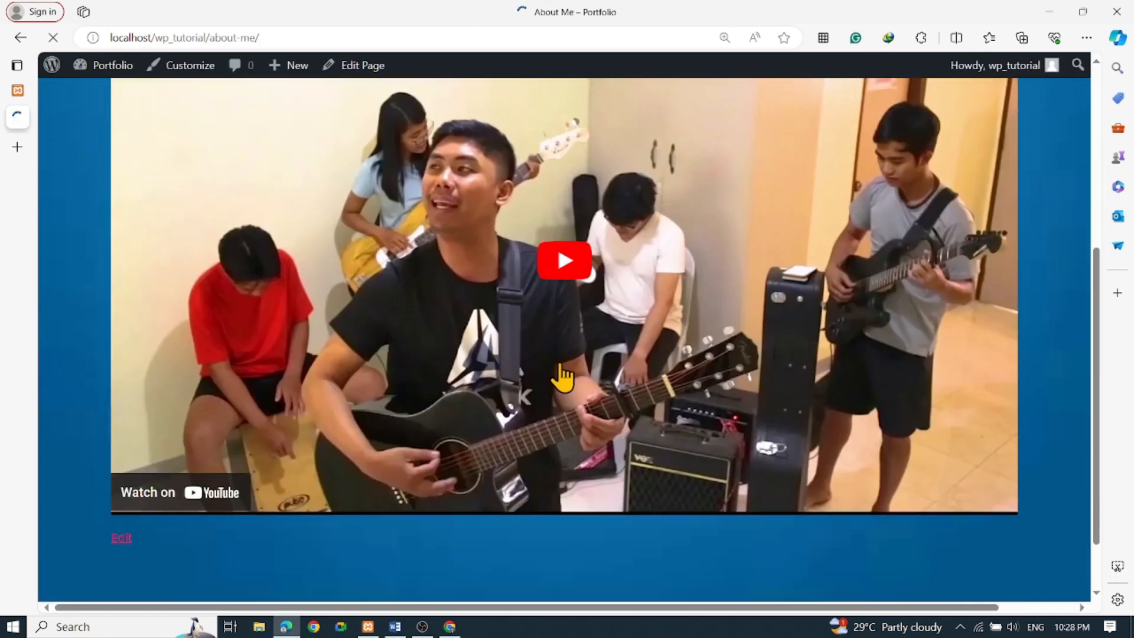
scroll(577, 374, up, 3)
scroll(568, 379, down, 3)
scroll(570, 381, up, 4)
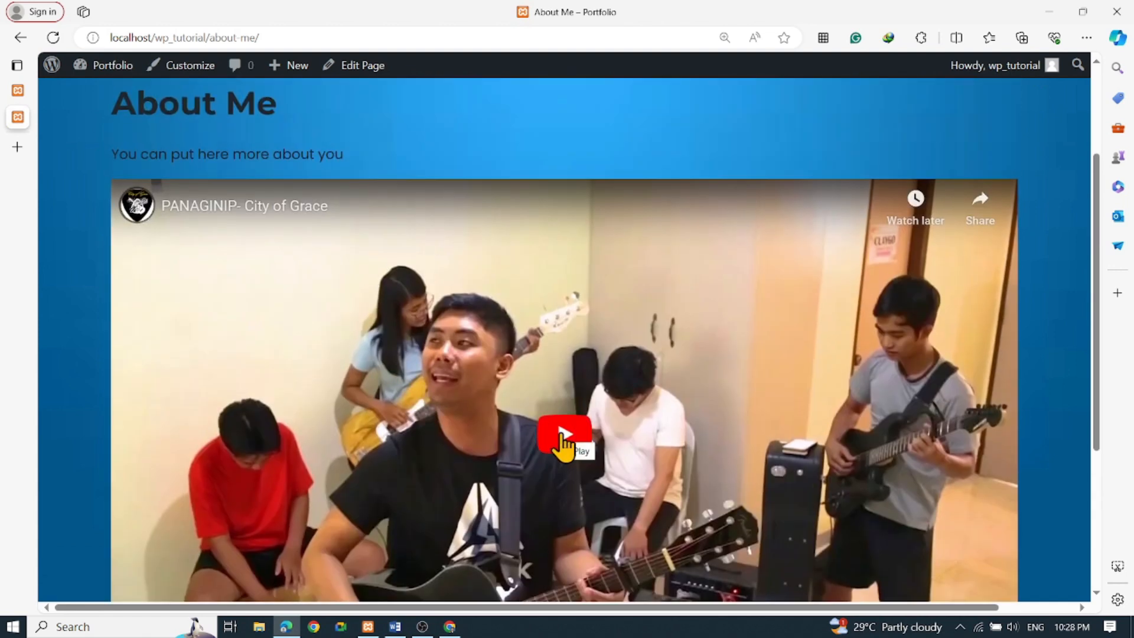
click(487, 447)
scroll(467, 437, down, 4)
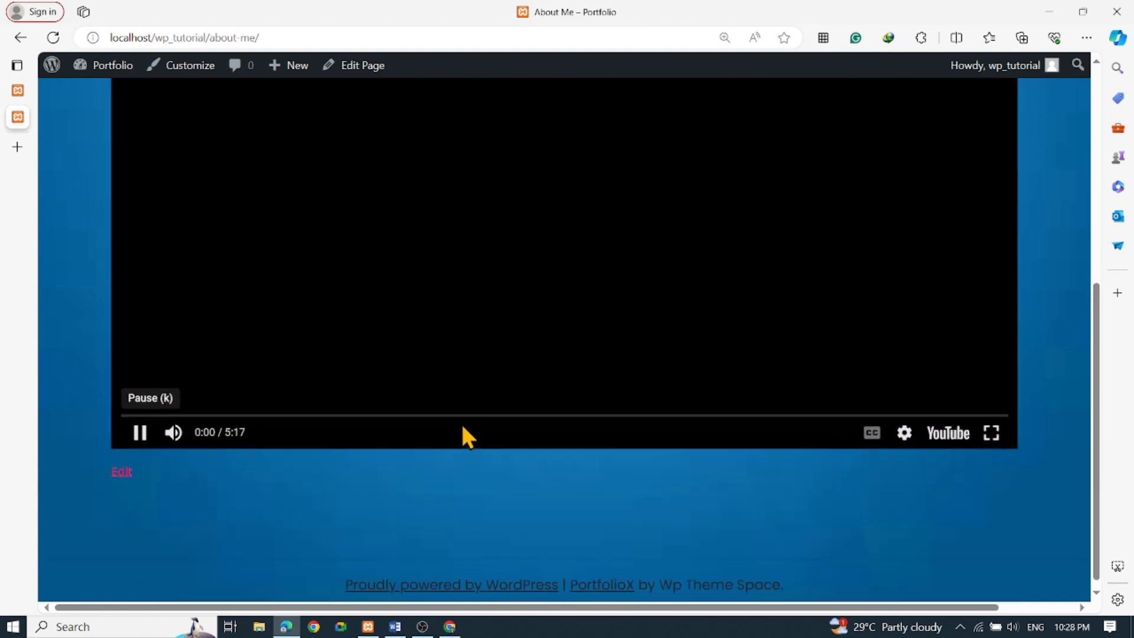
scroll(472, 416, up, 4)
scroll(480, 404, down, 3)
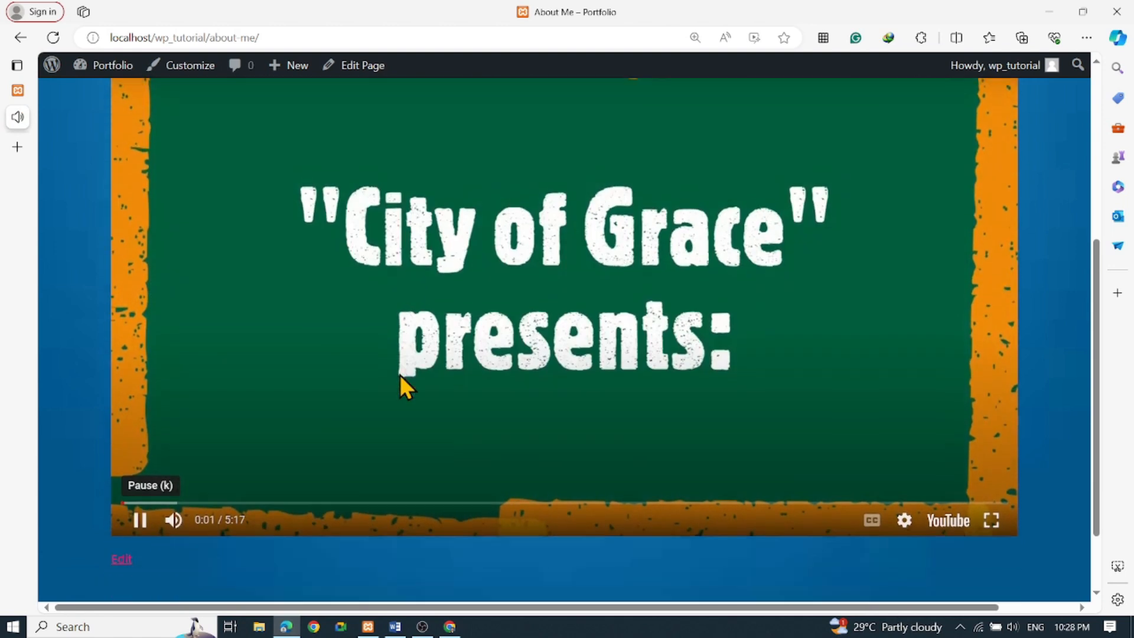
click(138, 511)
Scroll back up and go to the site's Contact page
scroll(626, 298, up, 1)
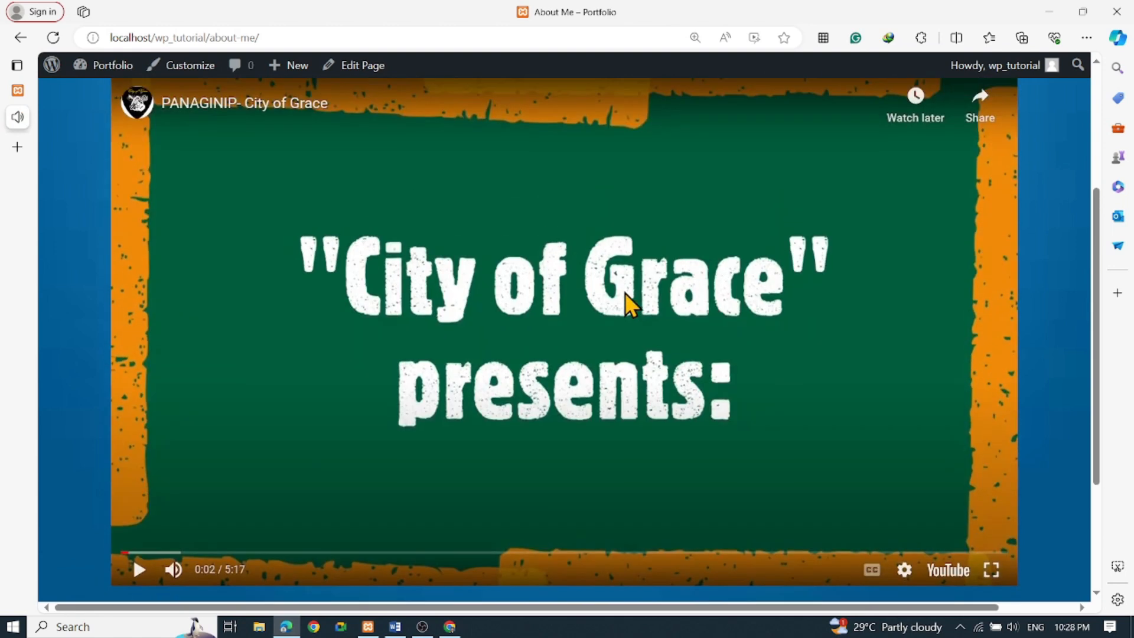
scroll(625, 292, up, 5)
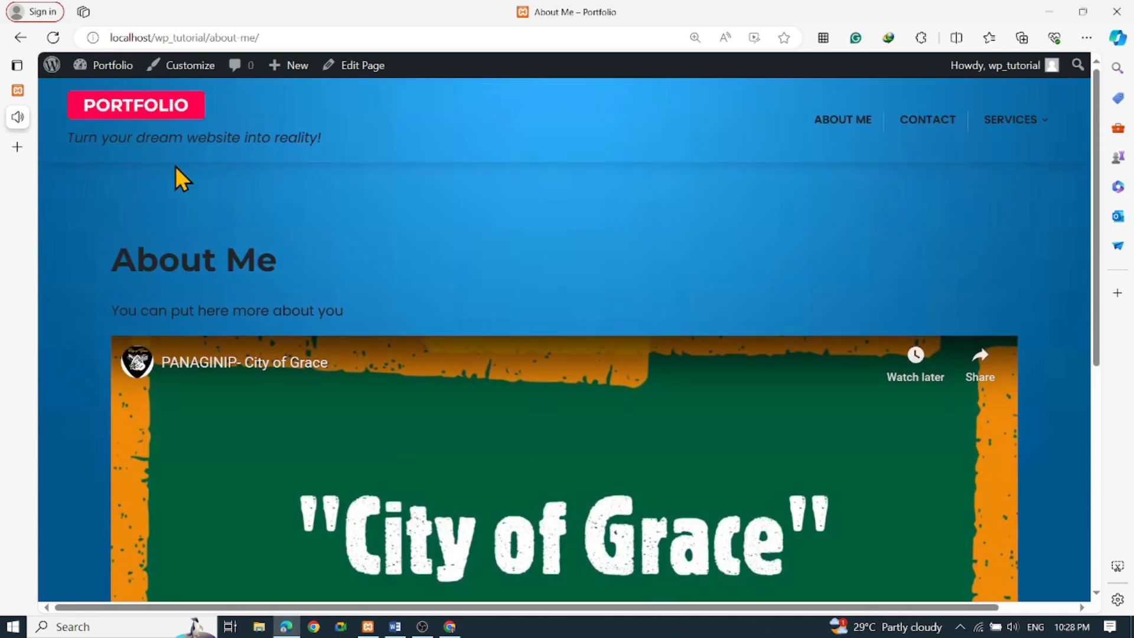
click(937, 133)
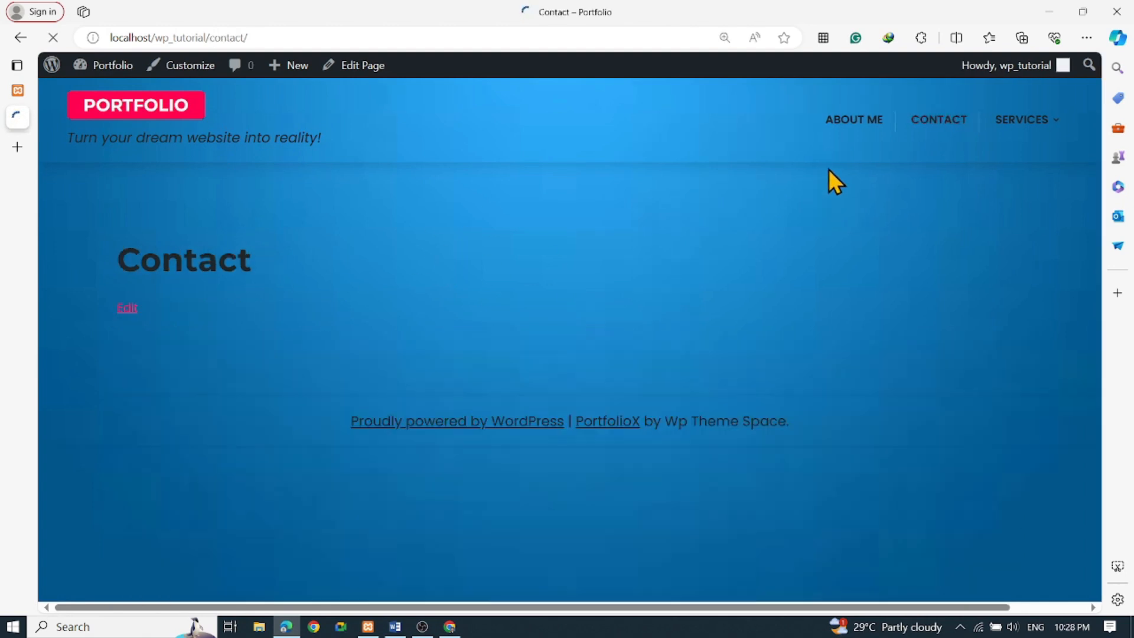
Edit the Contact page and insert a Columns block from the Design blocks below the title
click(127, 308)
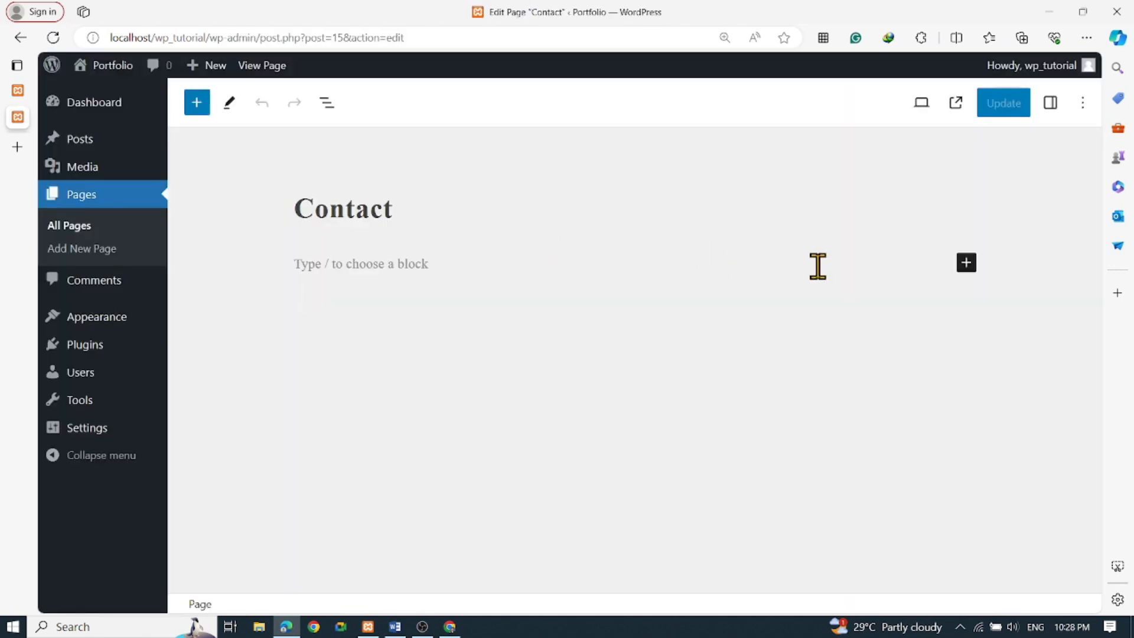
click(968, 271)
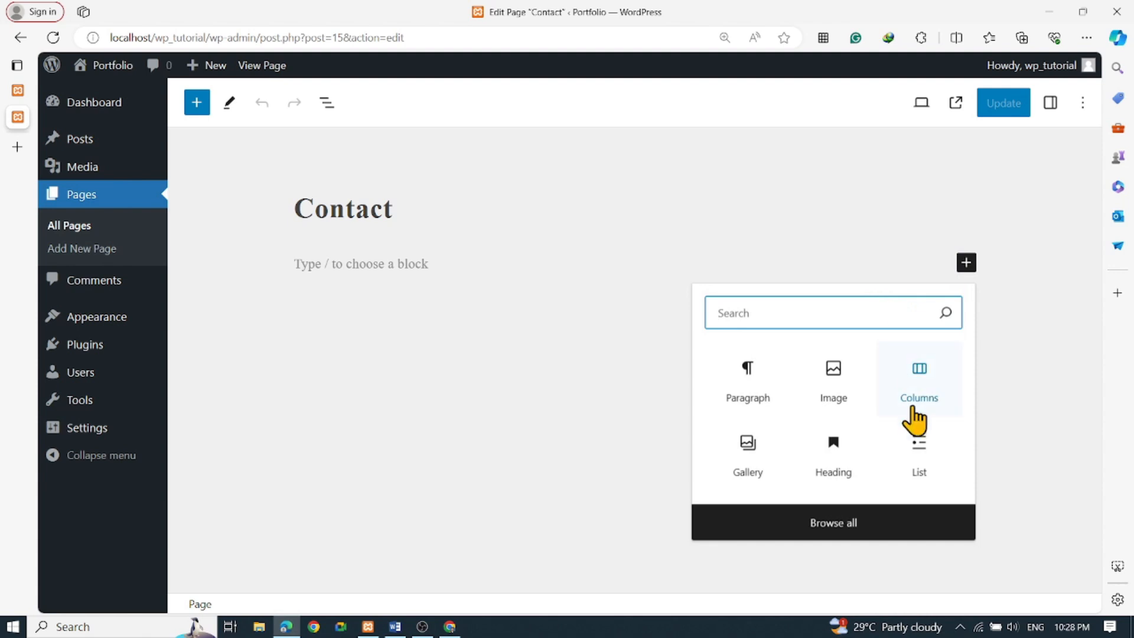
click(836, 523)
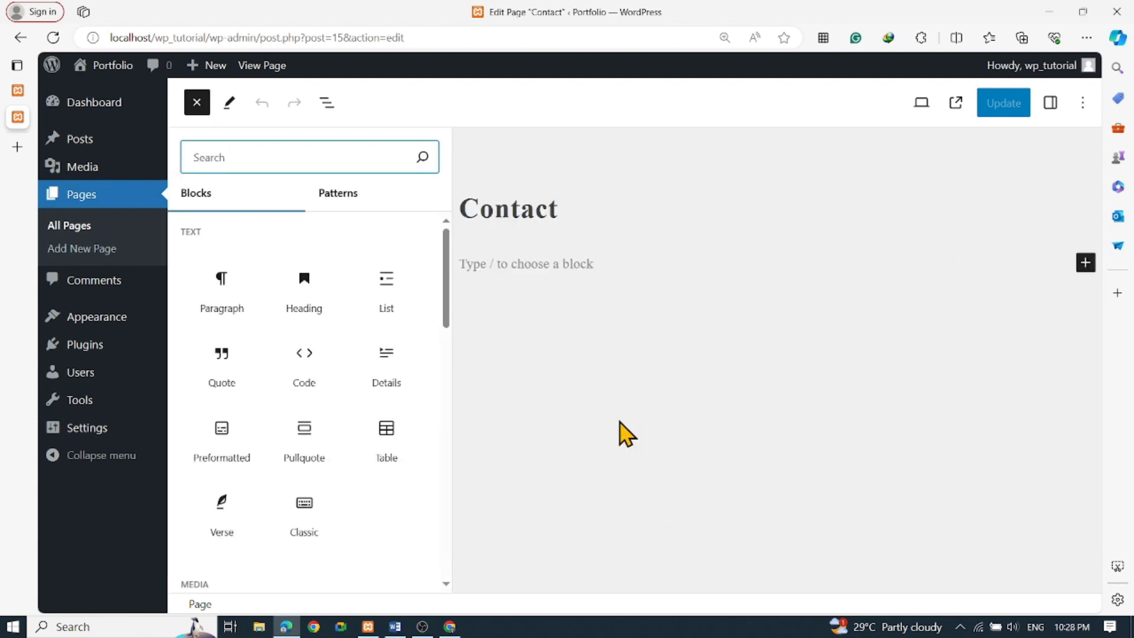
scroll(397, 444, down, 5)
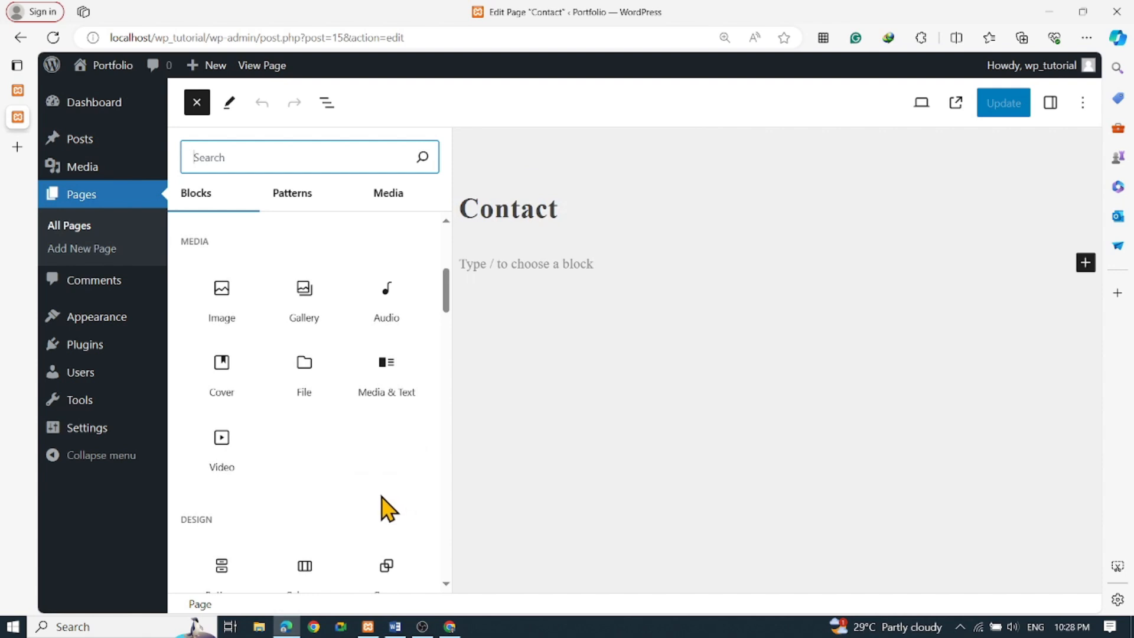
scroll(384, 500, down, 3)
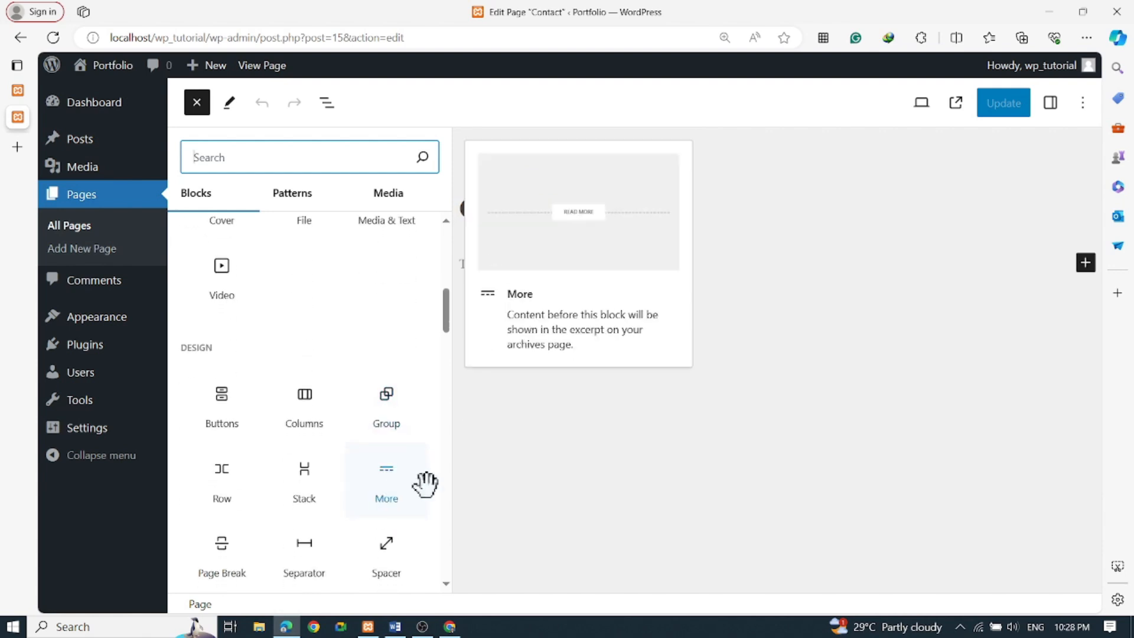
click(308, 420)
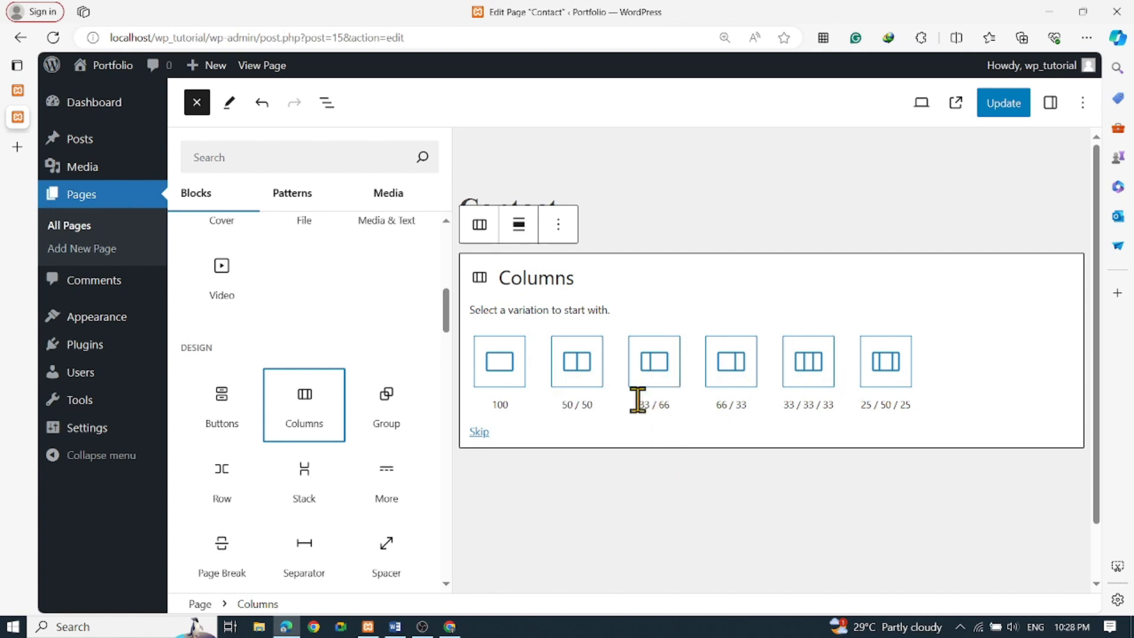
click(816, 383)
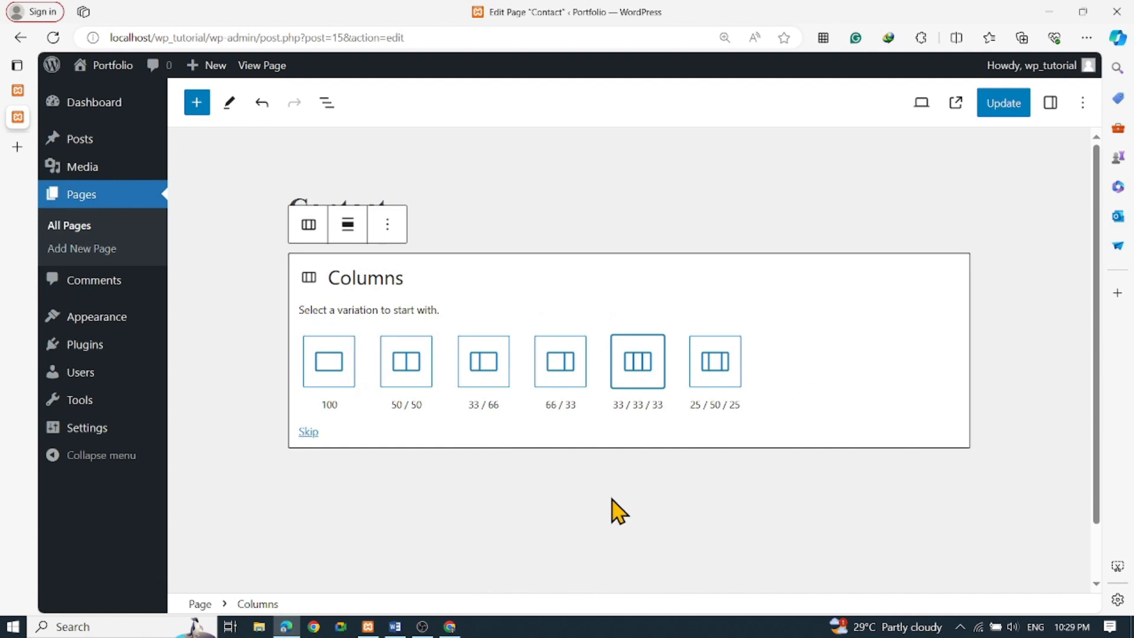
Choose the 33 / 33 / 33 layout and place the ui_02 image from the Media Library in the first column
click(638, 381)
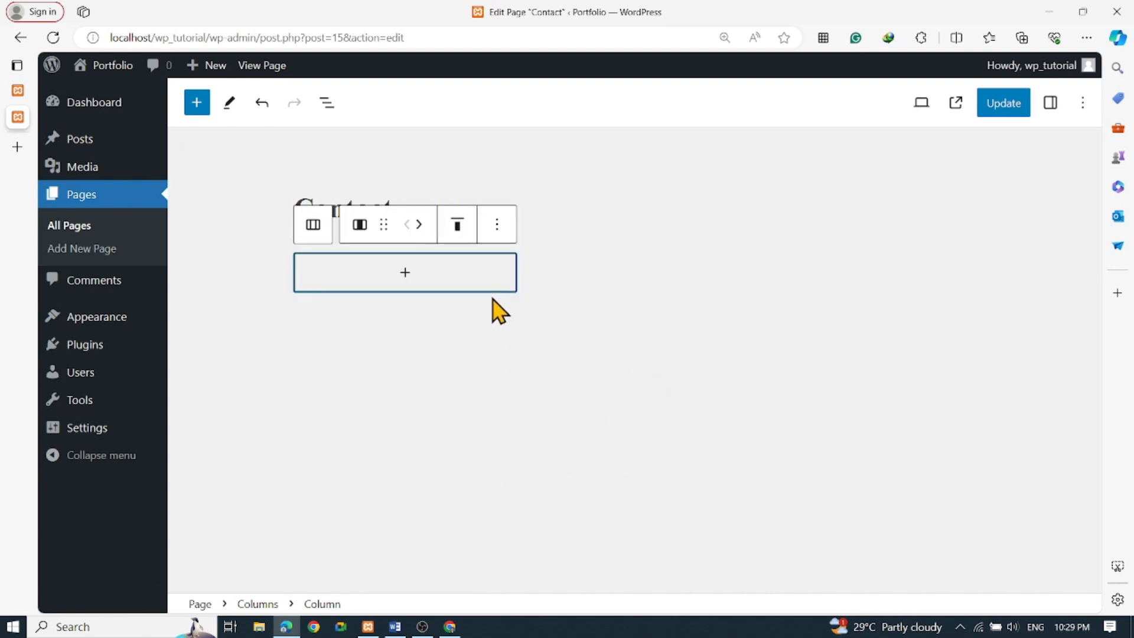
click(823, 281)
click(658, 281)
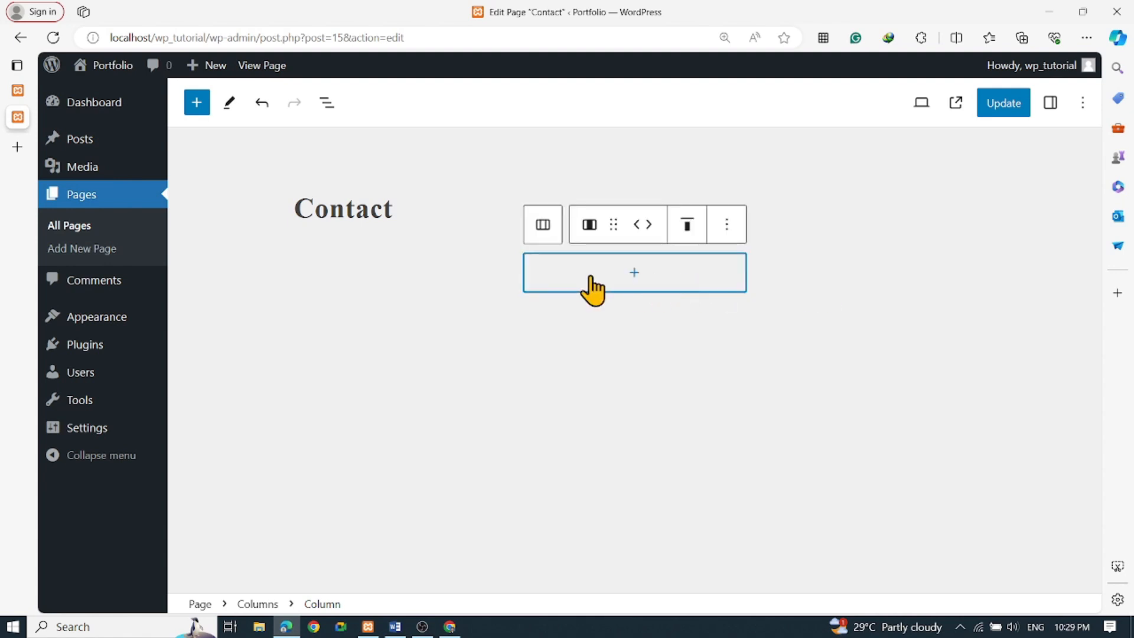
click(423, 279)
click(423, 278)
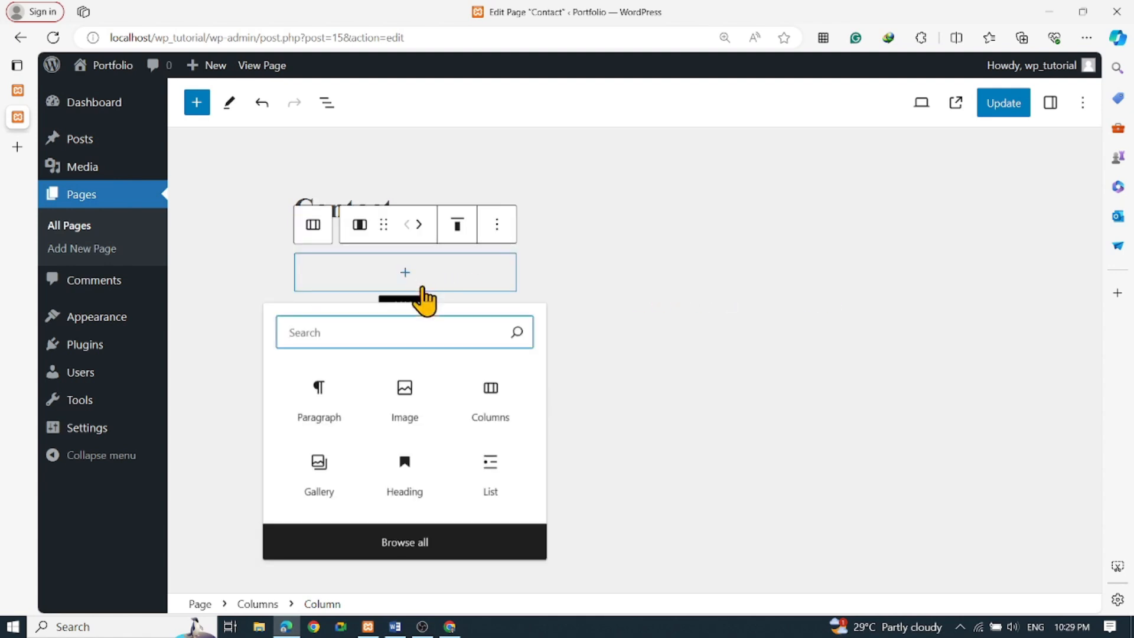
click(417, 412)
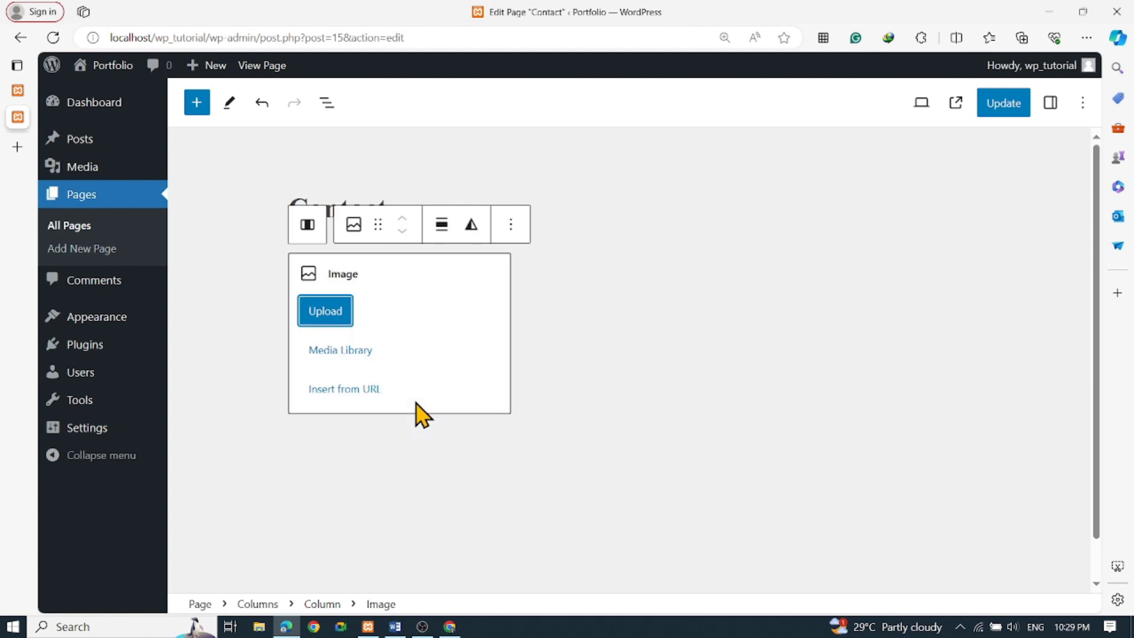
click(356, 351)
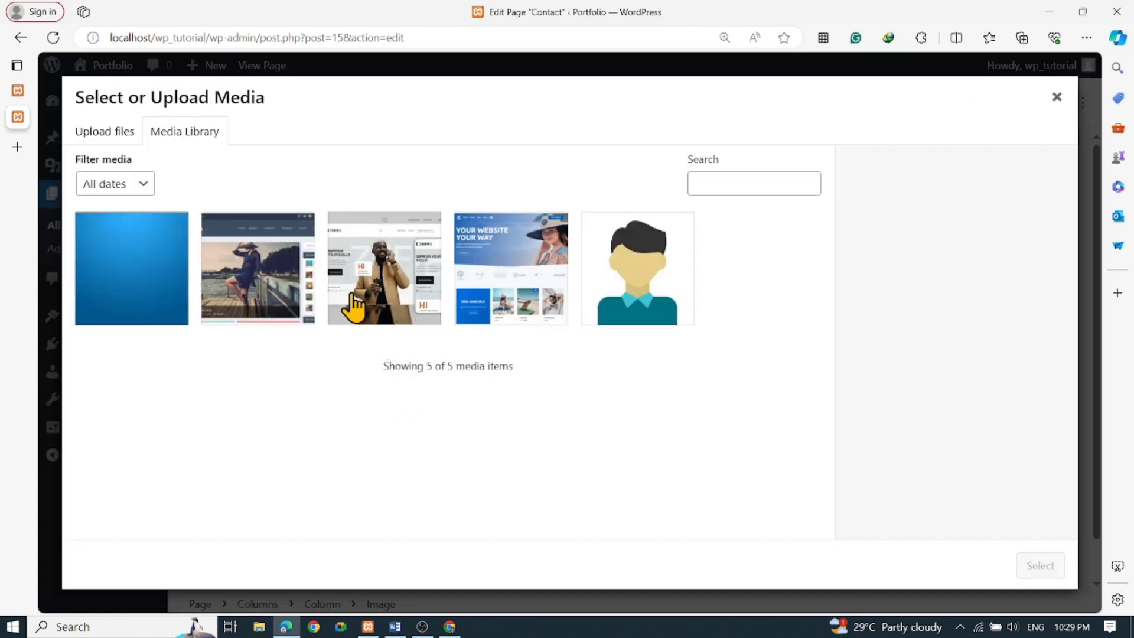
click(265, 292)
click(378, 292)
click(1032, 568)
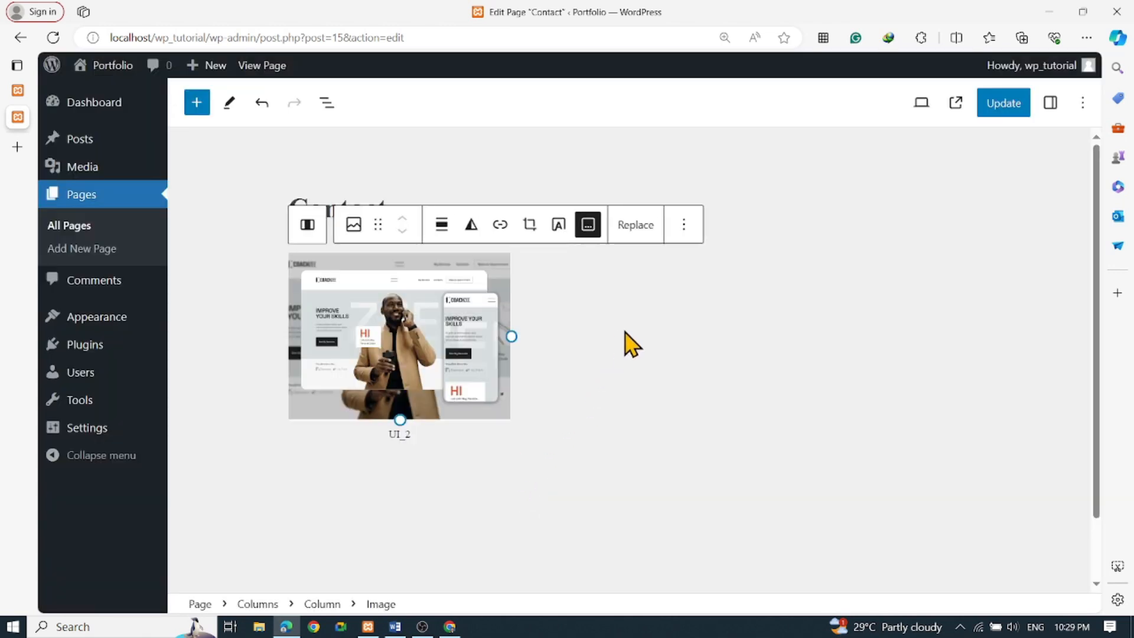
Add an empty paragraph to the right column and browse blocks that could replace it
click(630, 342)
click(630, 276)
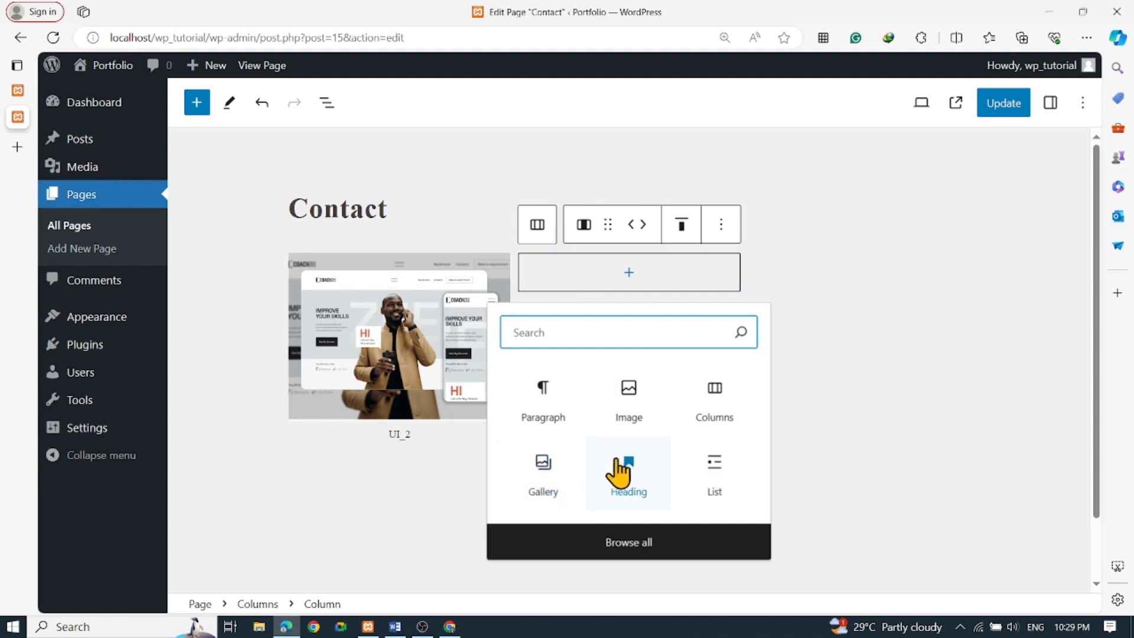
click(548, 421)
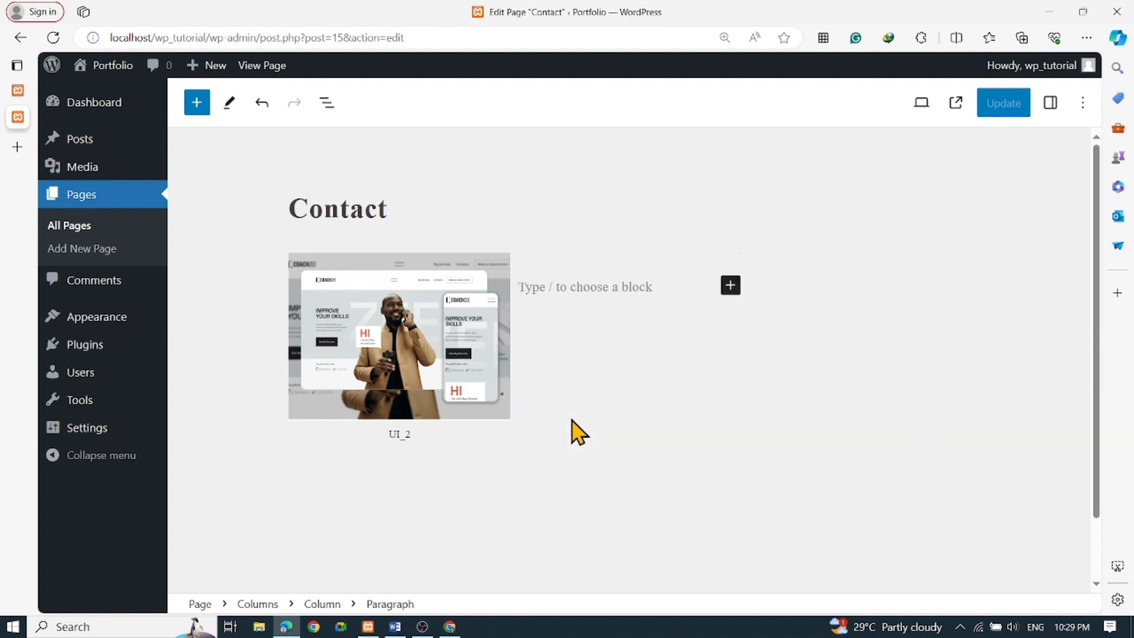
click(611, 343)
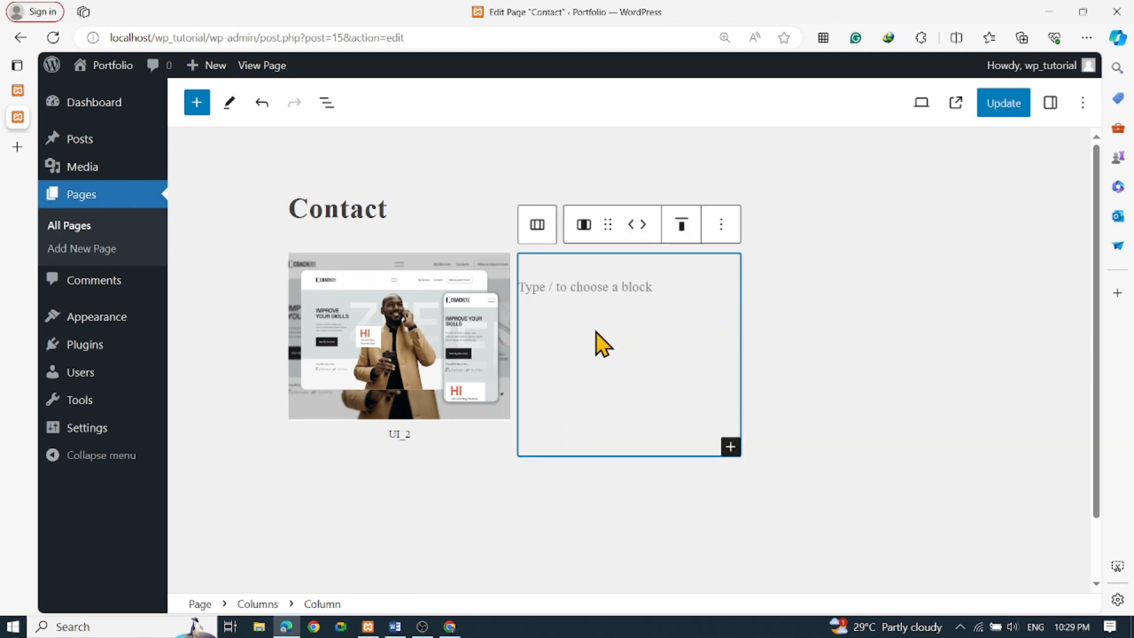
click(673, 290)
right_click(677, 288)
key(Escape)
click(731, 286)
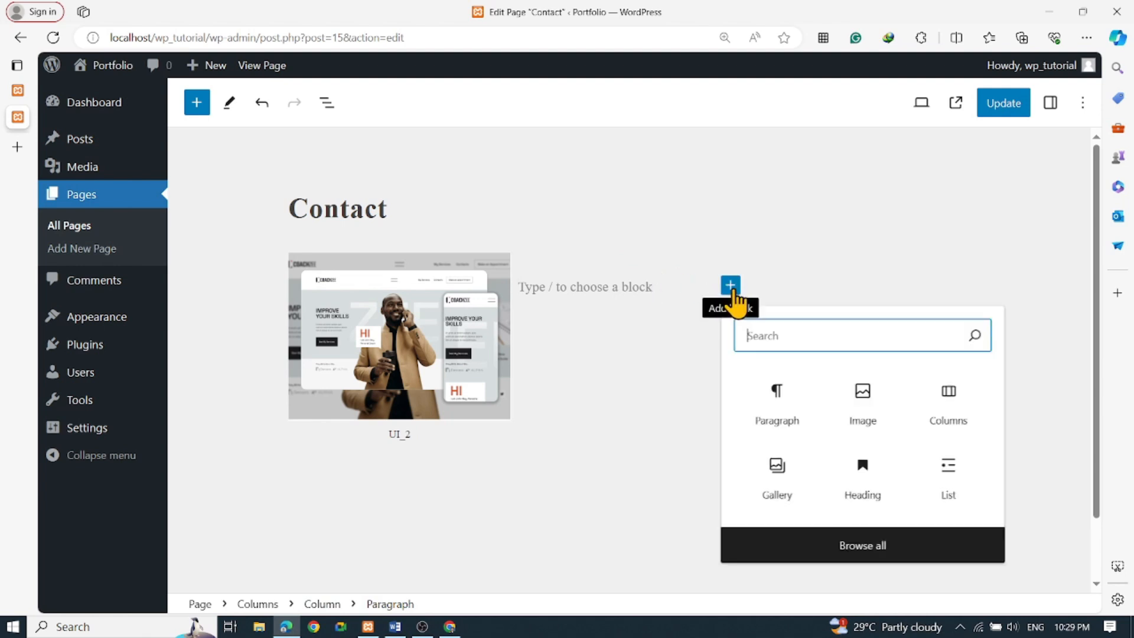
Insert a Featured Image block into the second column from the full block library
click(854, 547)
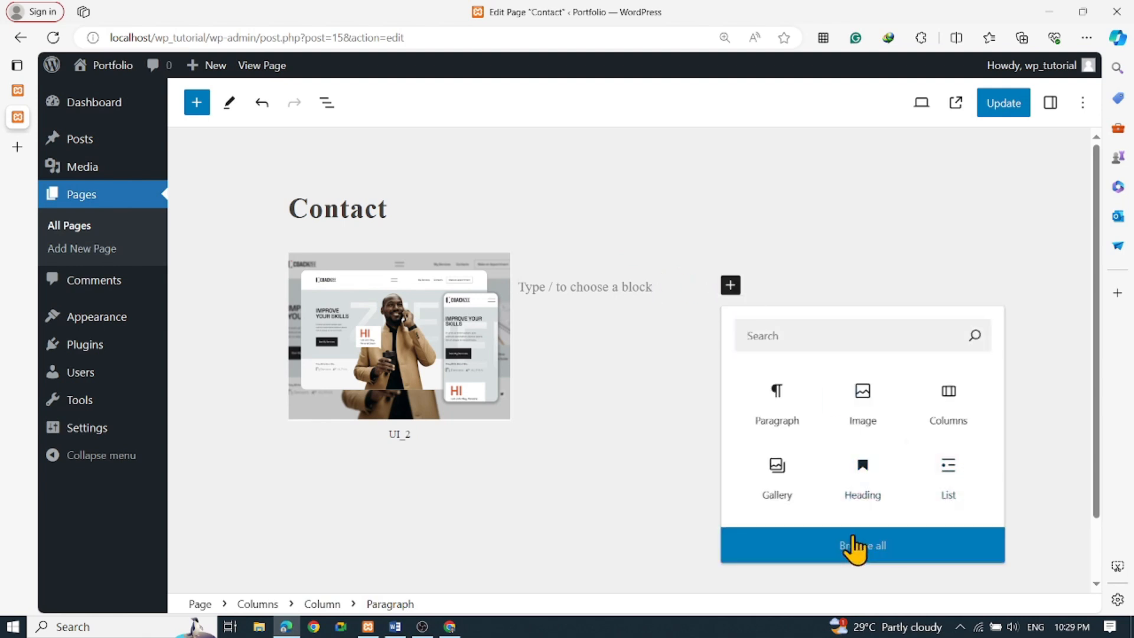
scroll(366, 384, down, 5)
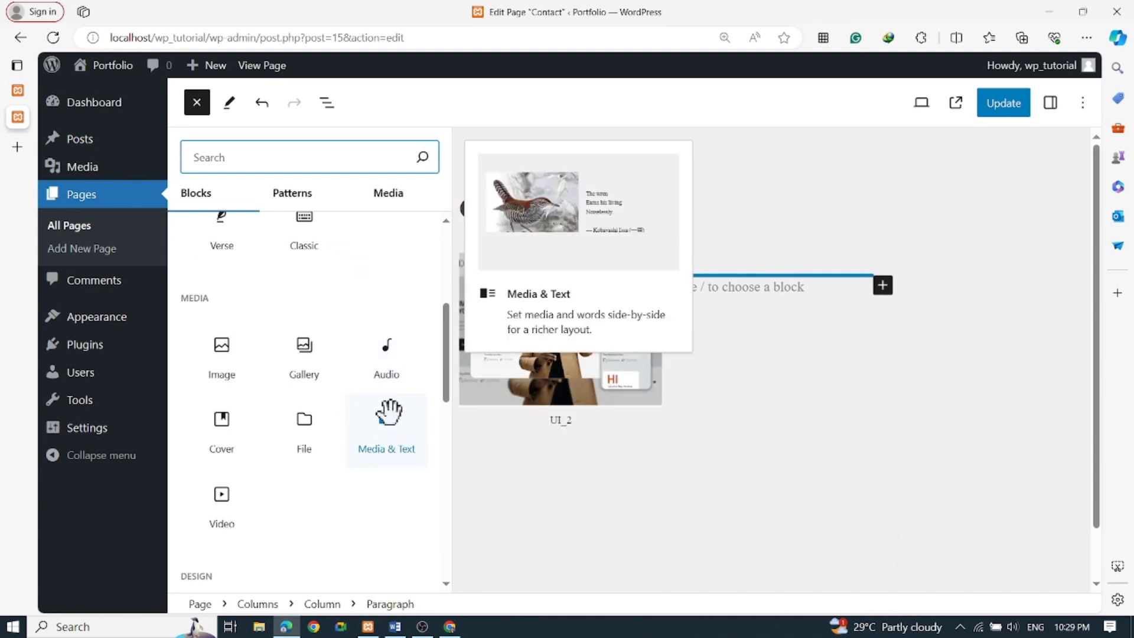
scroll(390, 420, down, 3)
scroll(392, 431, down, 5)
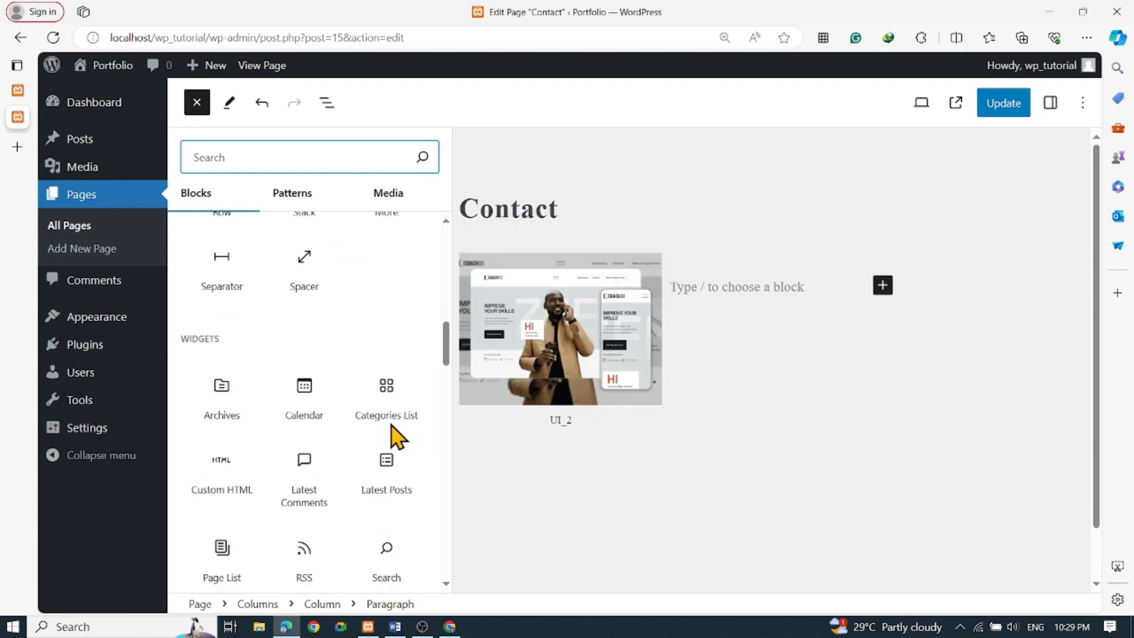
scroll(402, 472, down, 1)
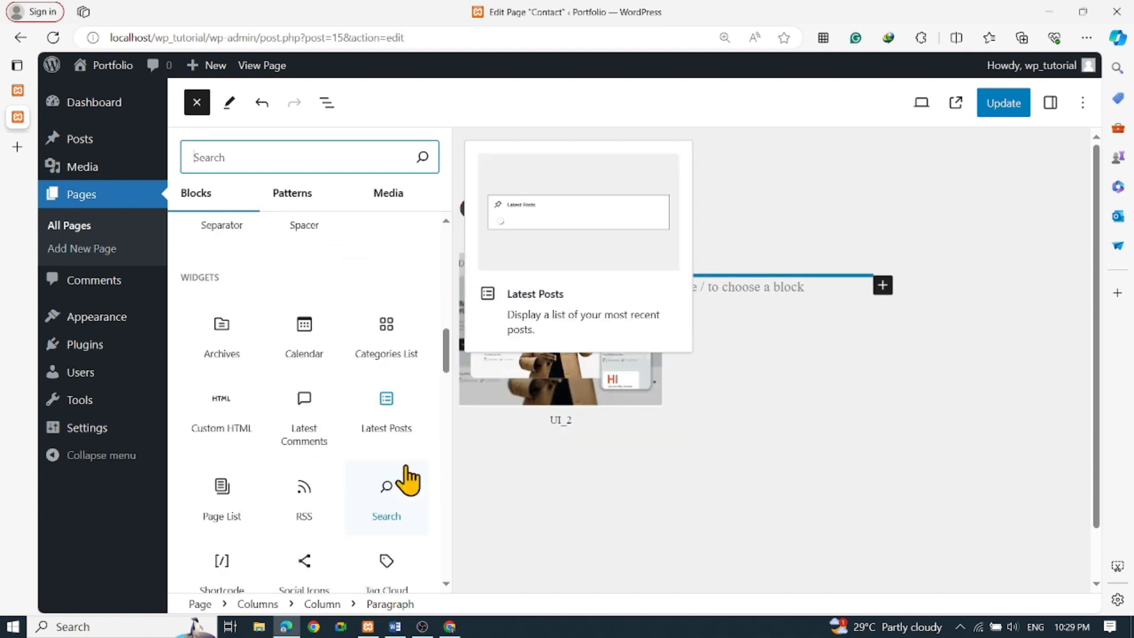
scroll(428, 482, down, 3)
scroll(363, 476, down, 2)
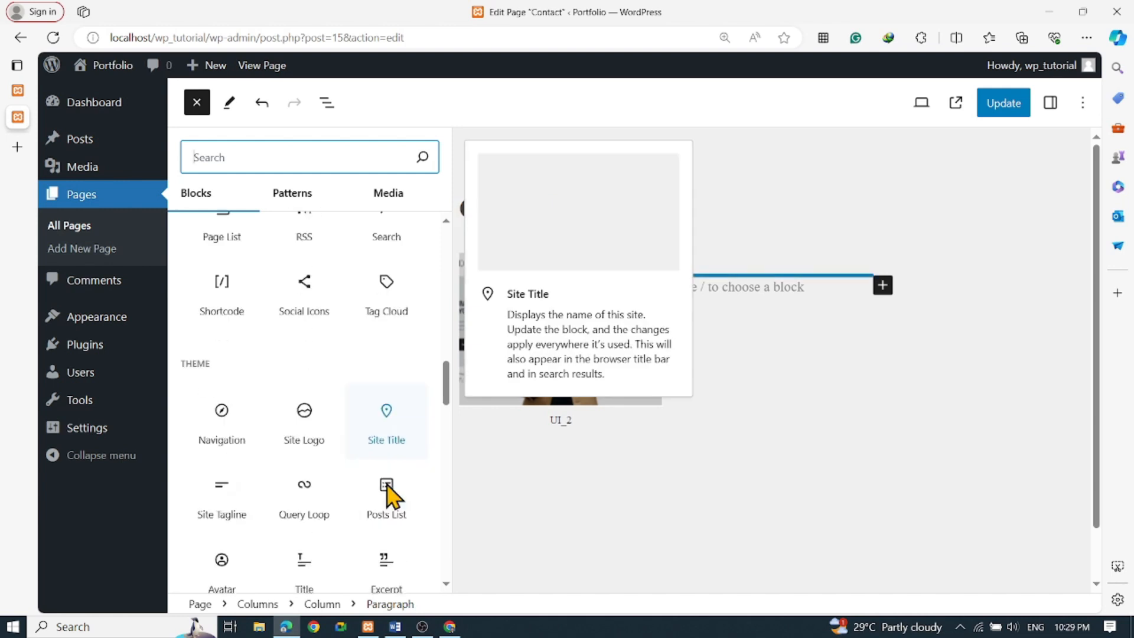
scroll(417, 539, down, 2)
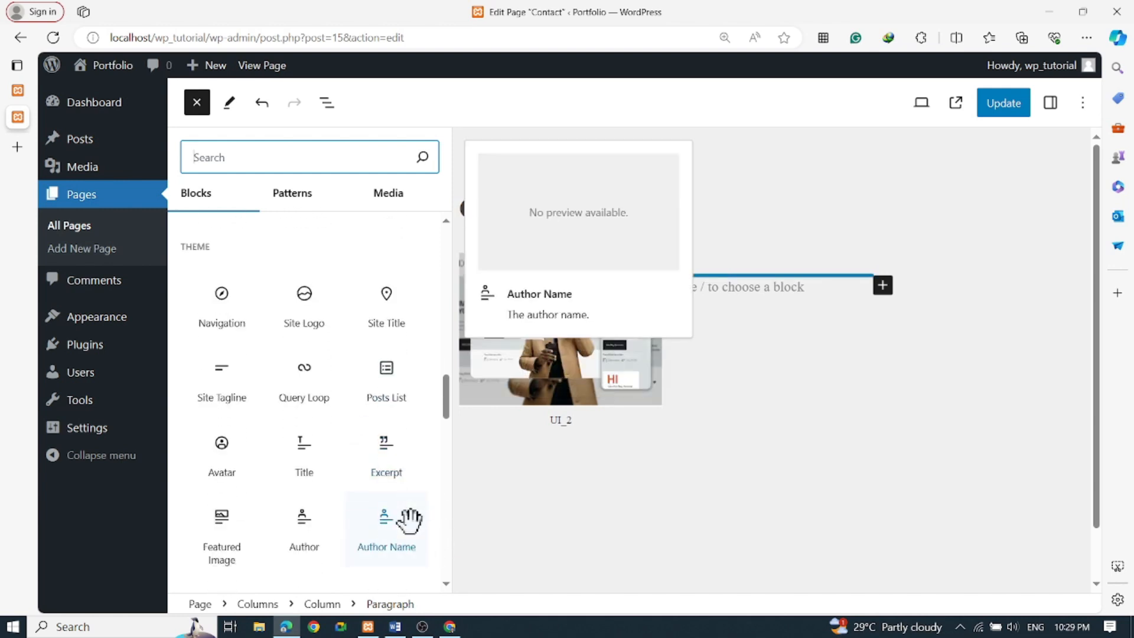
scroll(409, 519, down, 2)
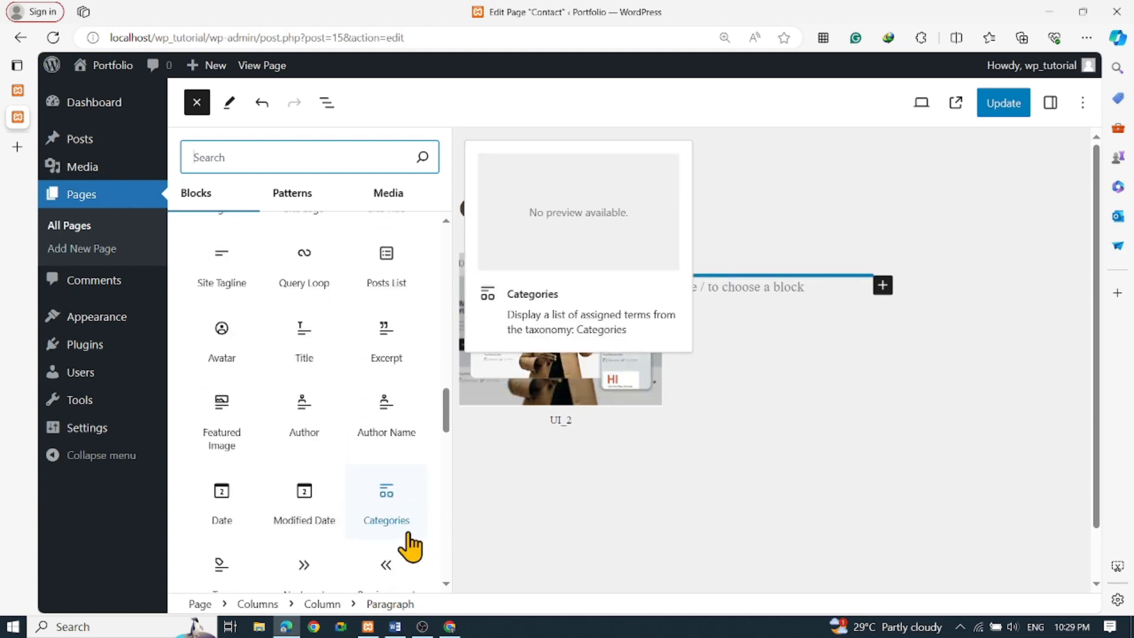
scroll(407, 537, down, 2)
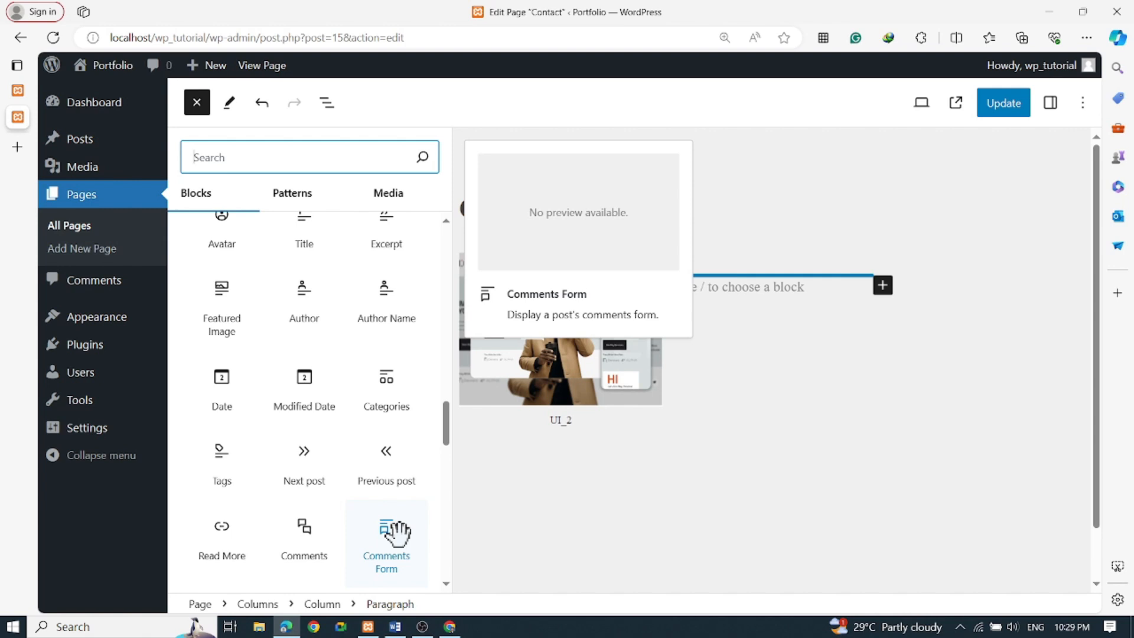
click(223, 322)
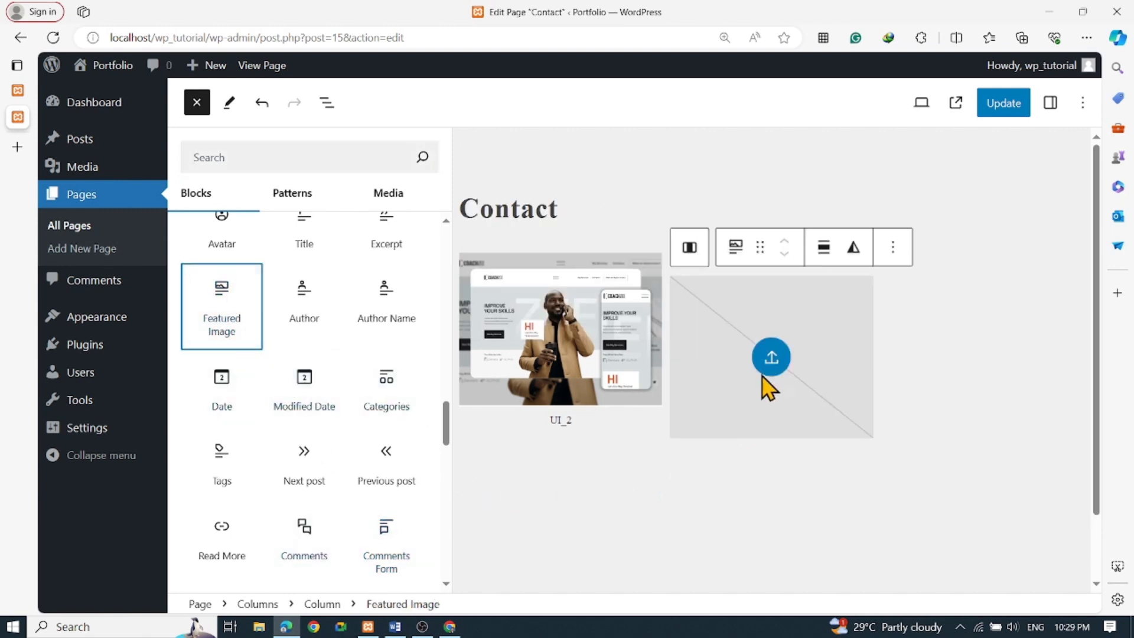
click(777, 367)
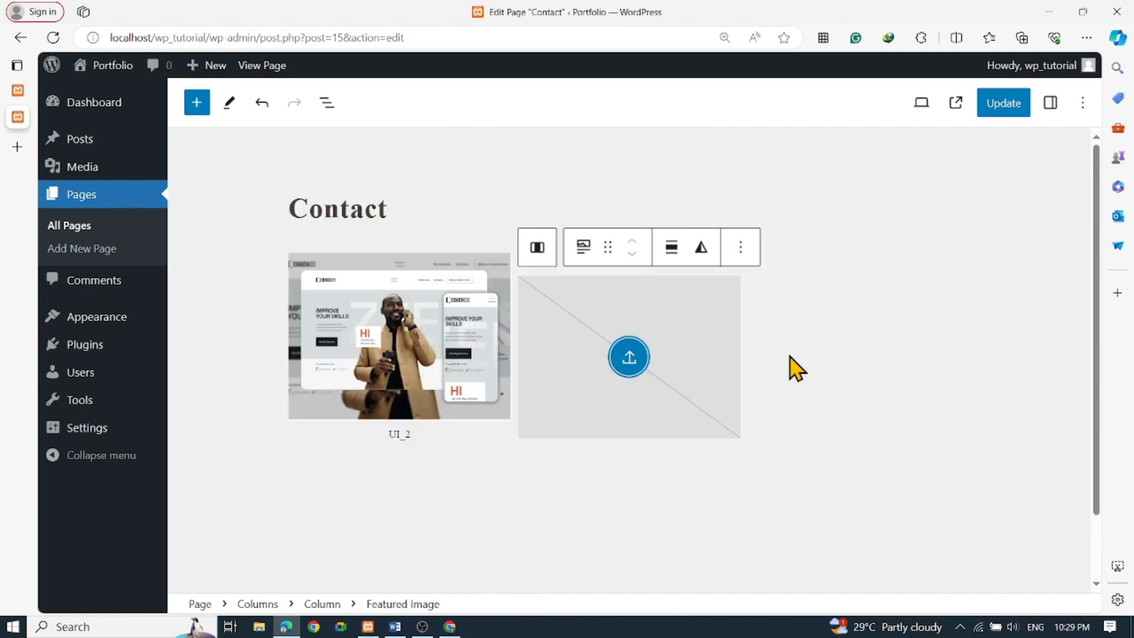
Set the featured image to the ui_01 'Your Website Your Way' screenshot from the Media Library
click(629, 357)
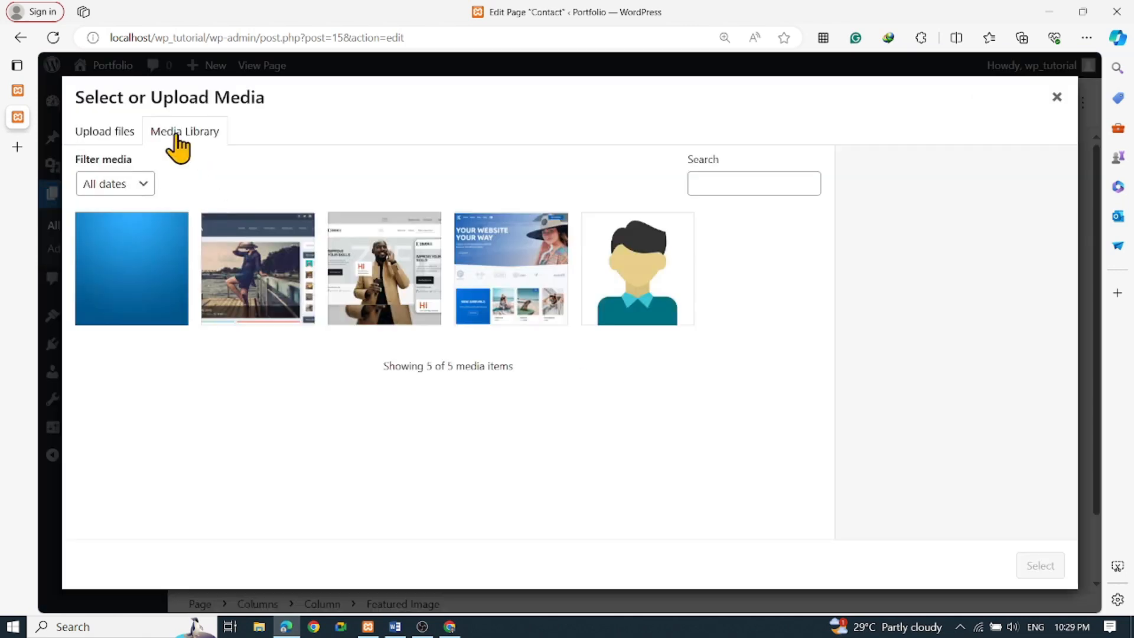
click(423, 289)
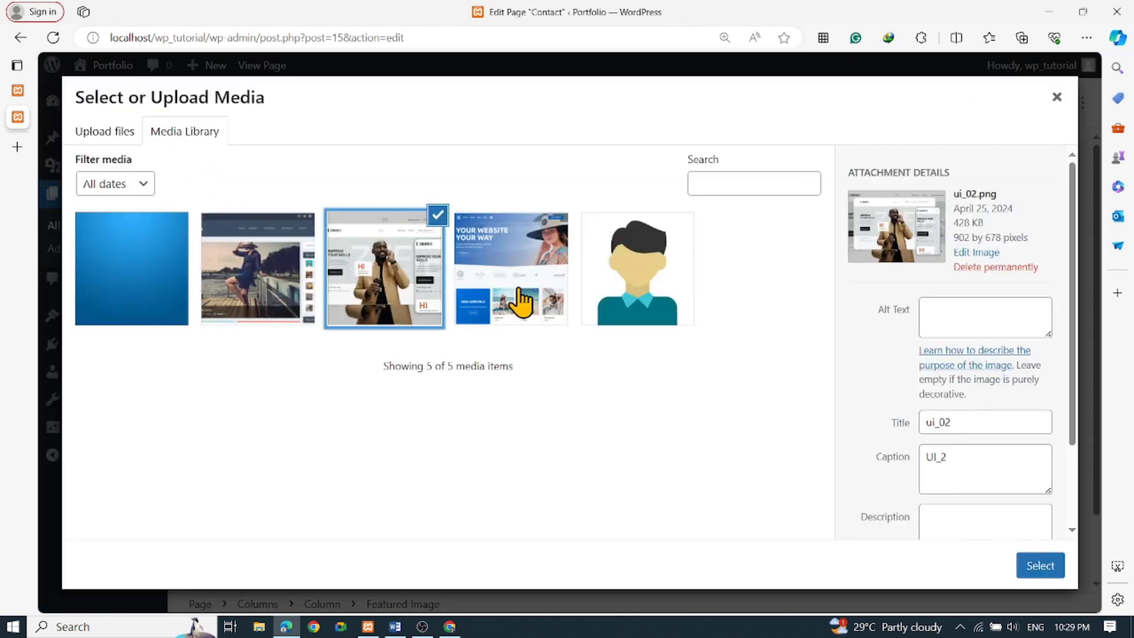
click(491, 312)
click(273, 298)
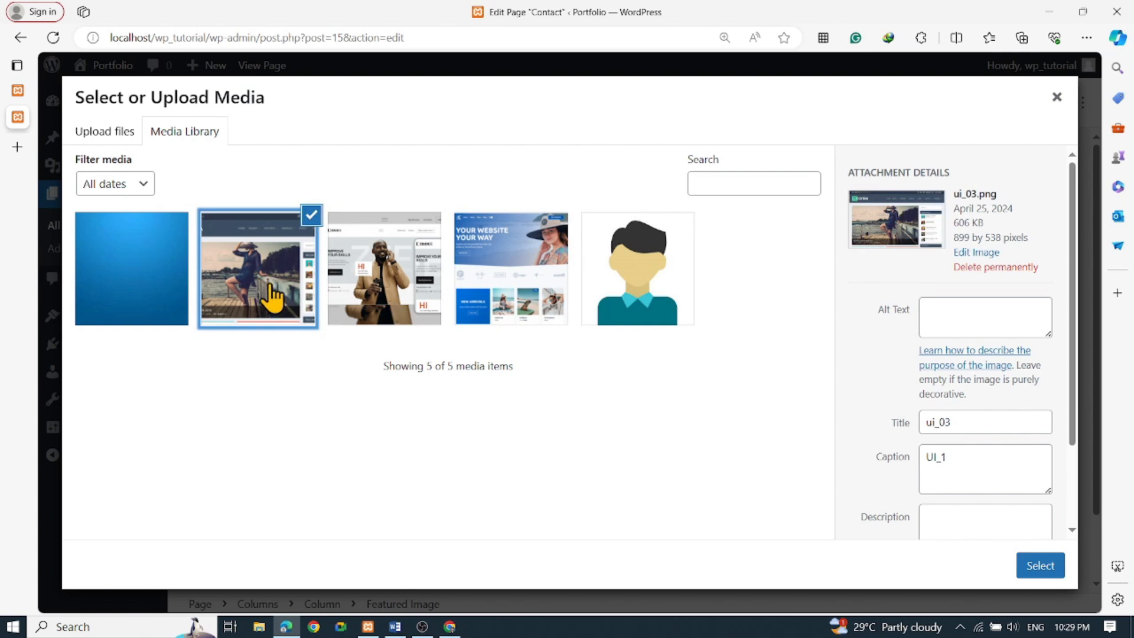
click(519, 309)
click(1038, 567)
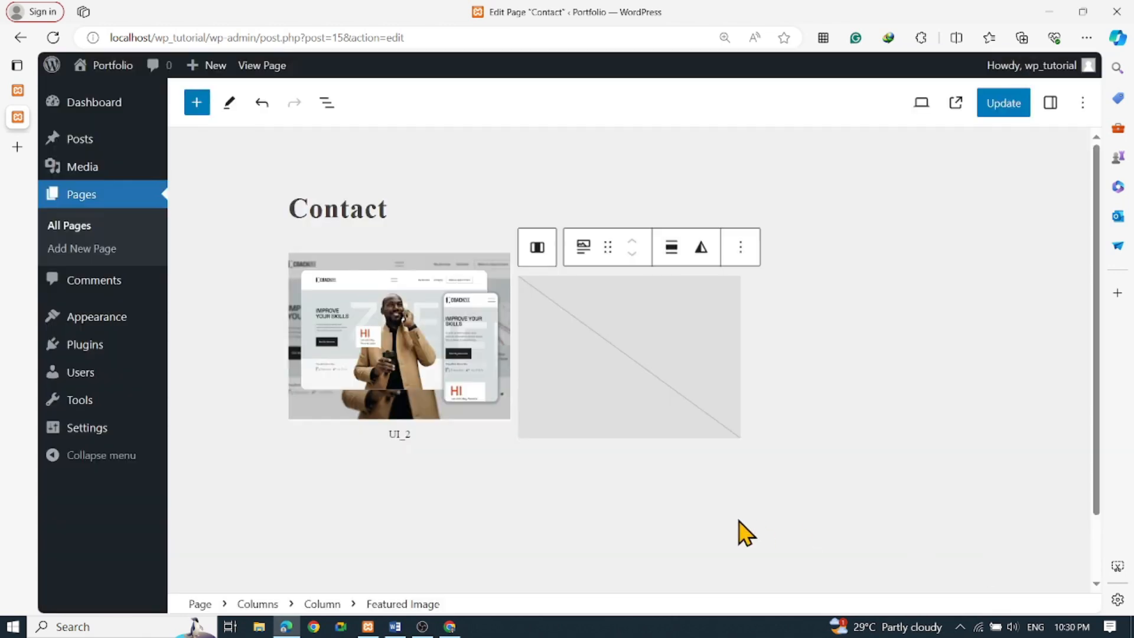
click(727, 494)
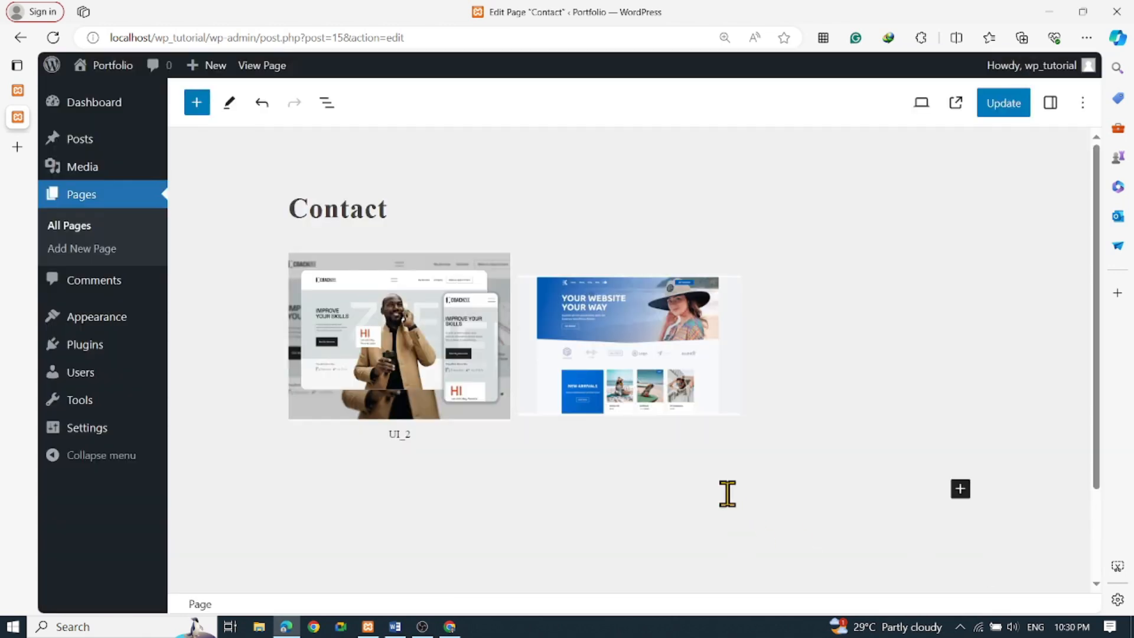
click(648, 369)
Select the empty third column and browse the full block library
click(849, 405)
click(851, 305)
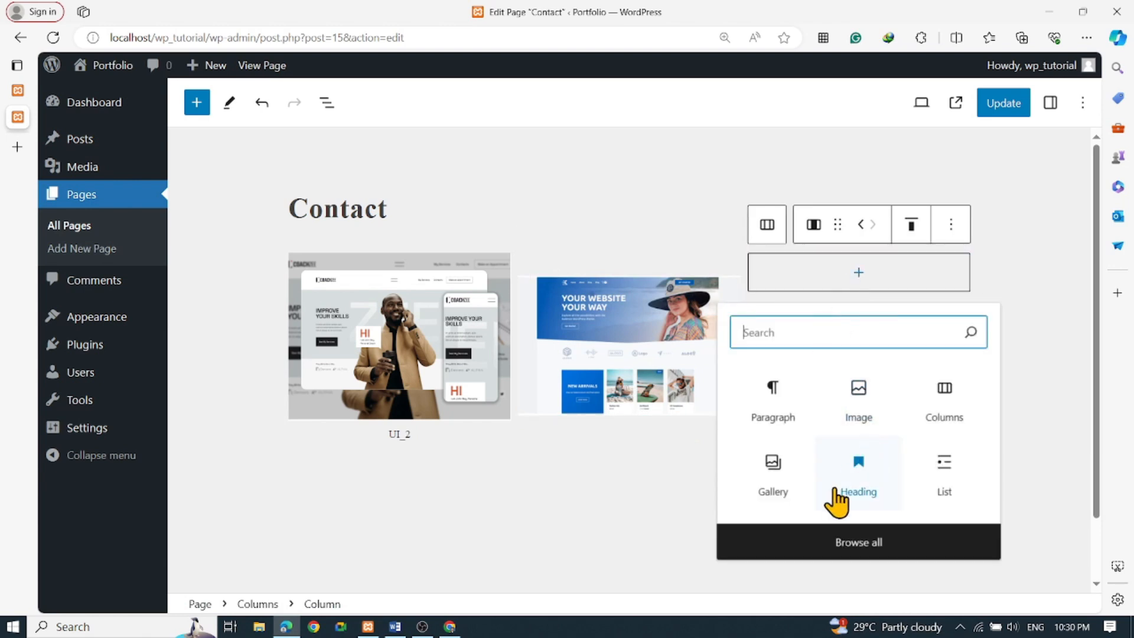
click(878, 544)
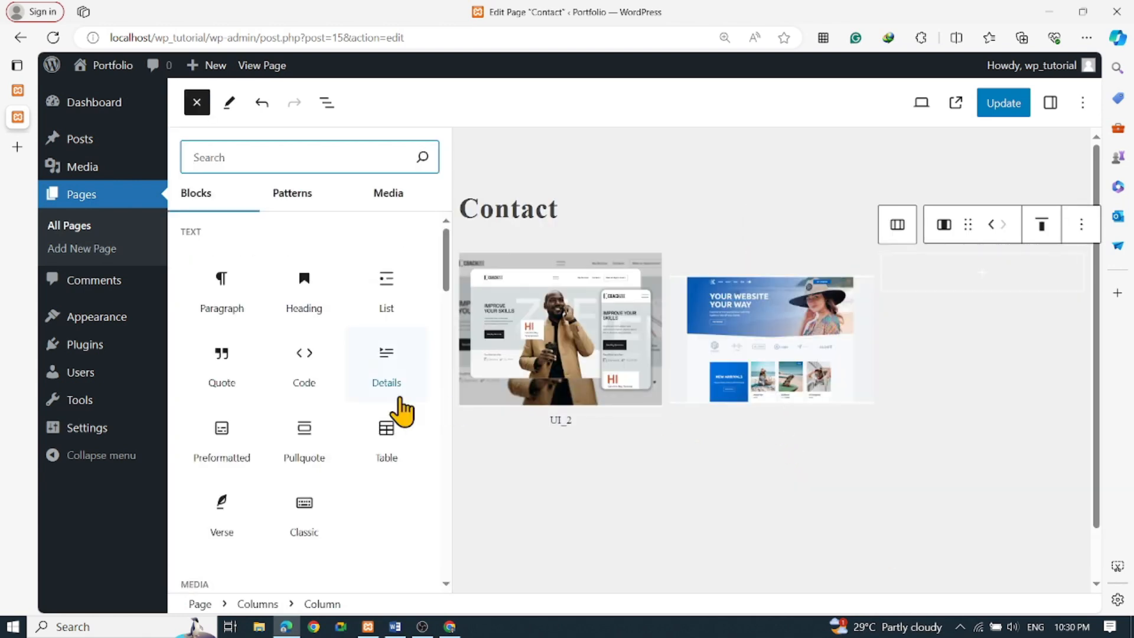
scroll(402, 411, down, 8)
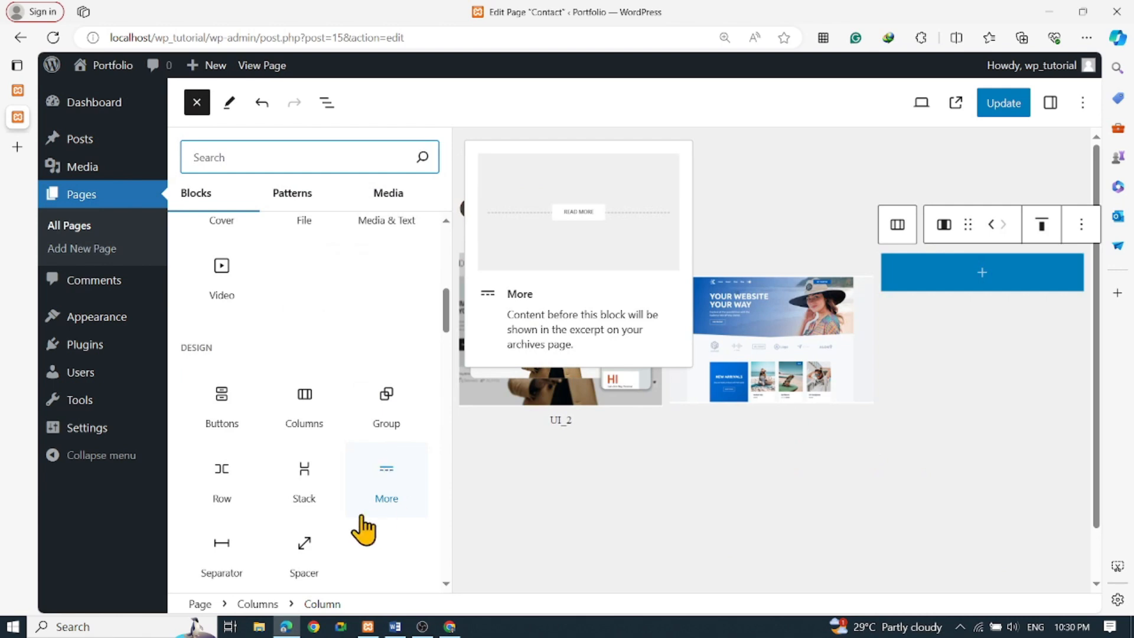
scroll(363, 530, down, 6)
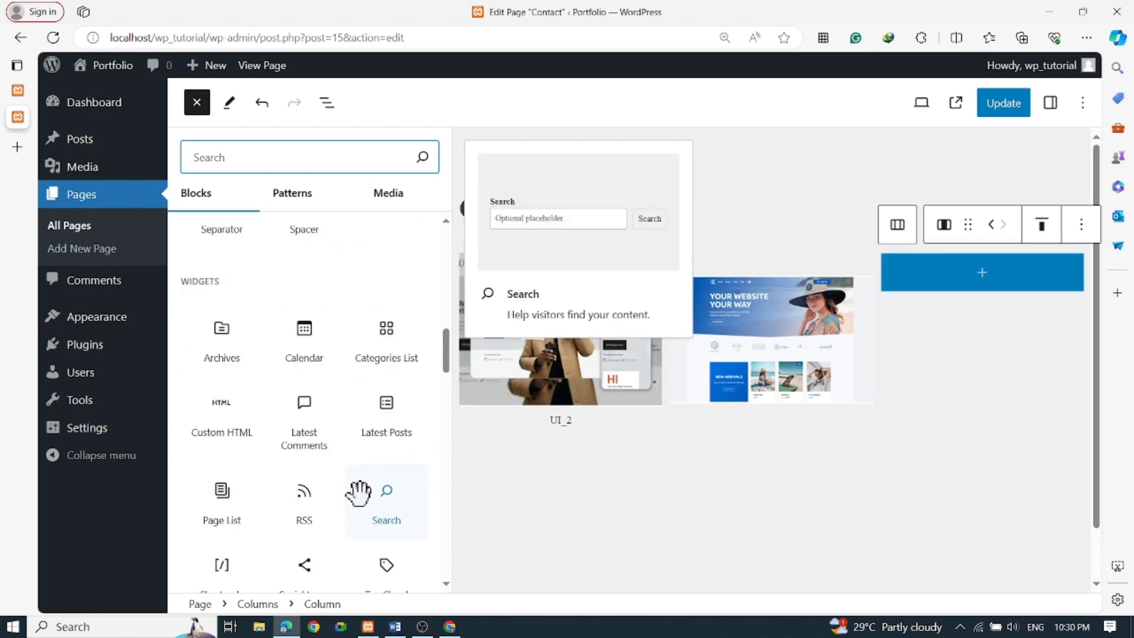
scroll(358, 493, down, 5)
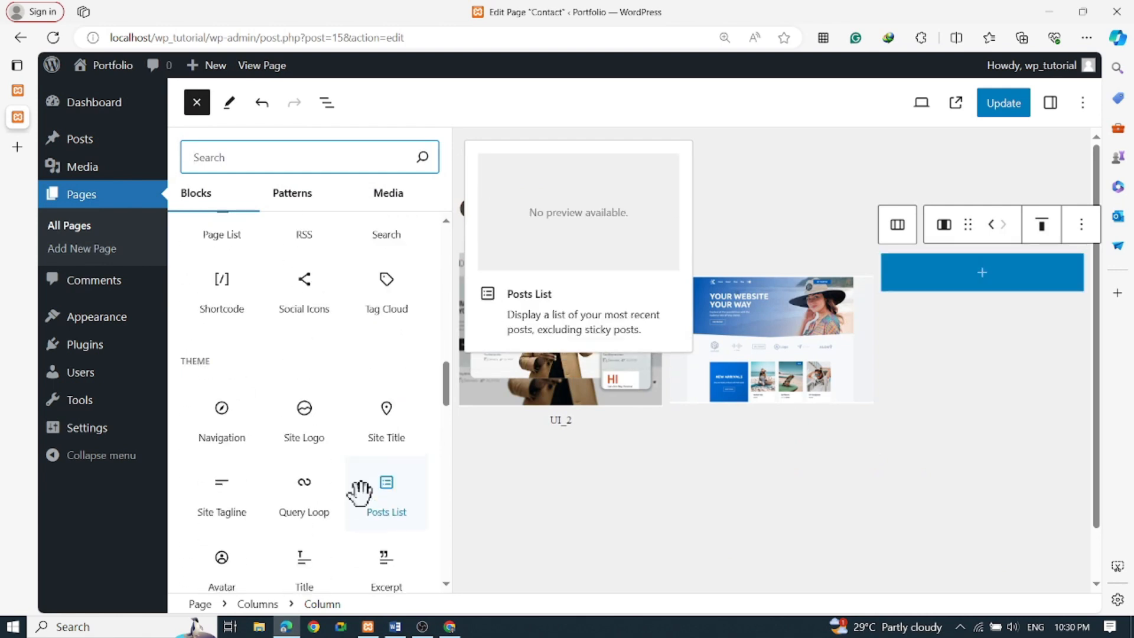
scroll(360, 502, down, 5)
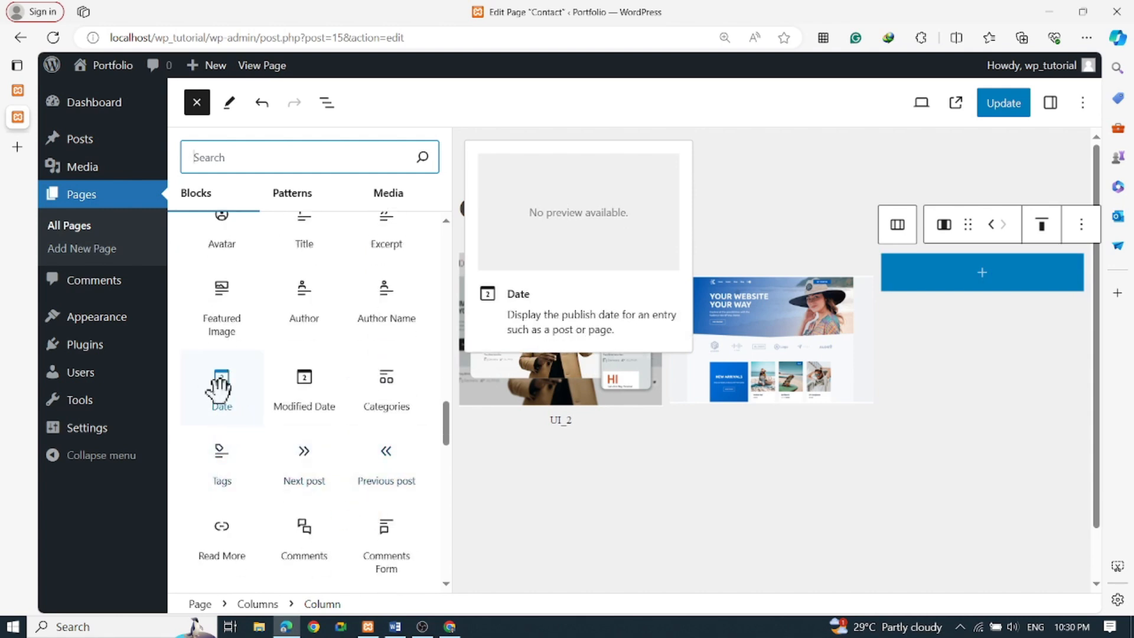
scroll(392, 410, down, 2)
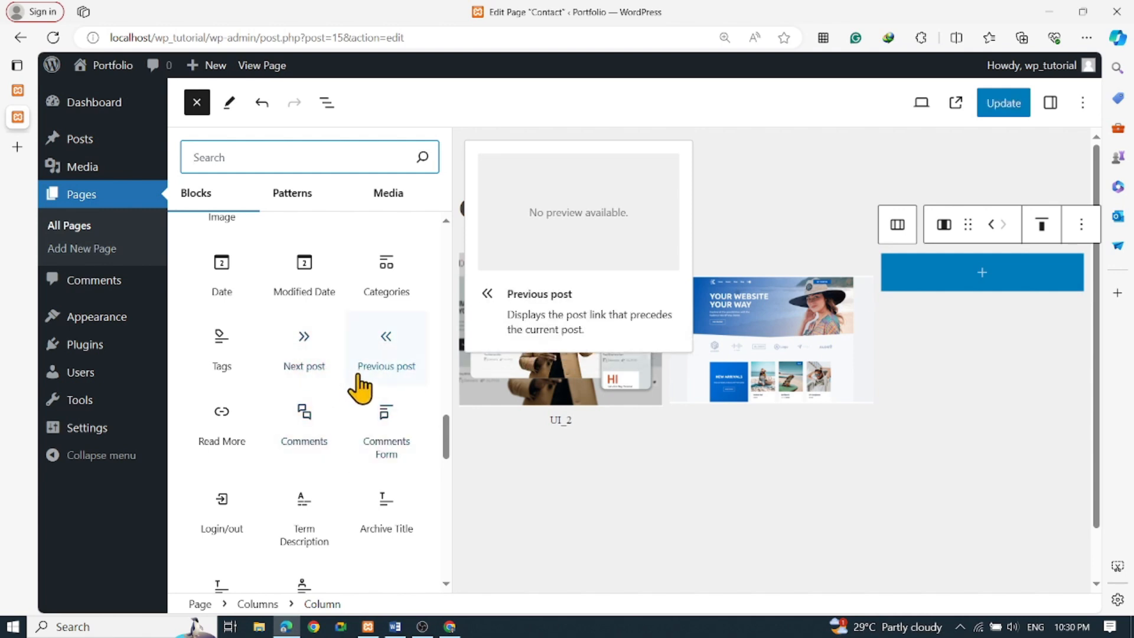
scroll(367, 390, down, 4)
scroll(387, 447, down, 6)
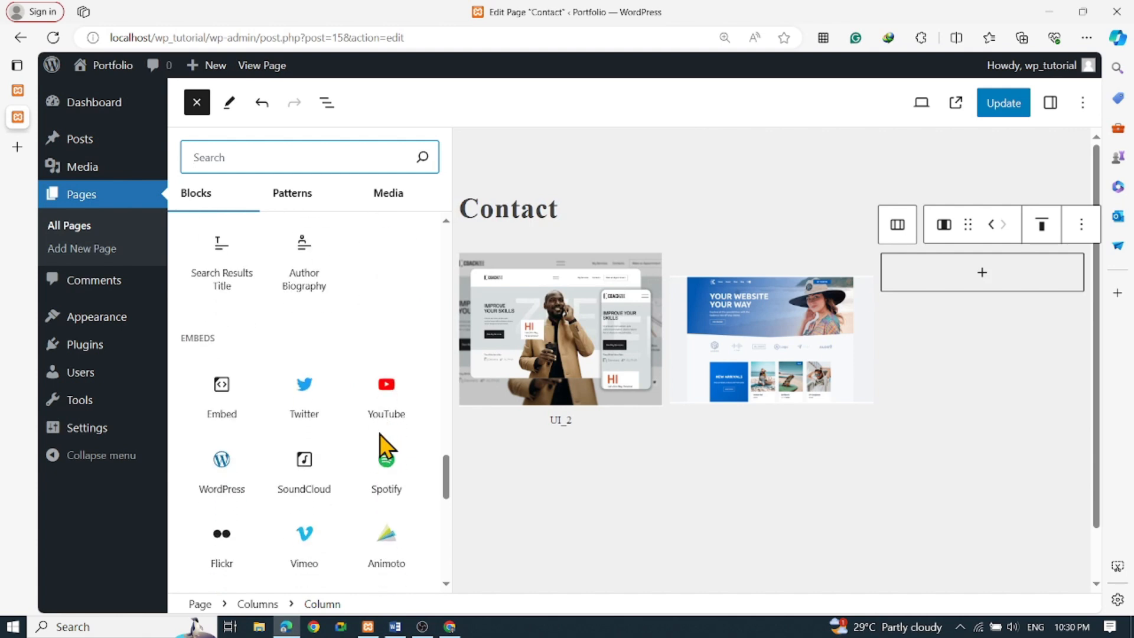
scroll(372, 472, down, 6)
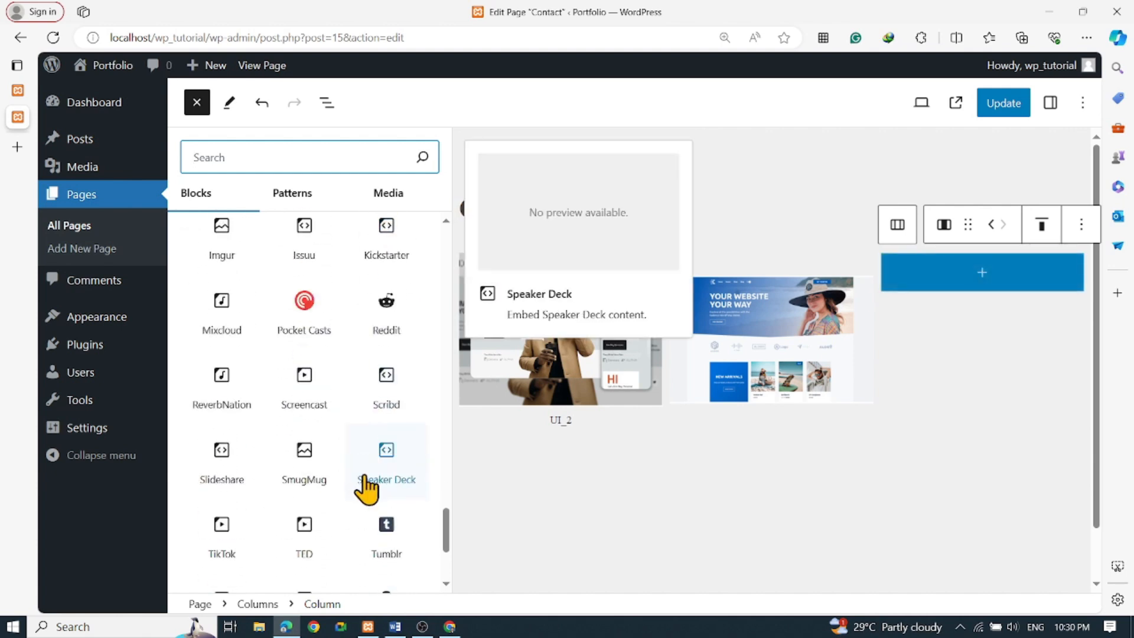
Insert a Page List block into the third column and update the Contact page
scroll(352, 476, up, 5)
scroll(353, 476, up, 6)
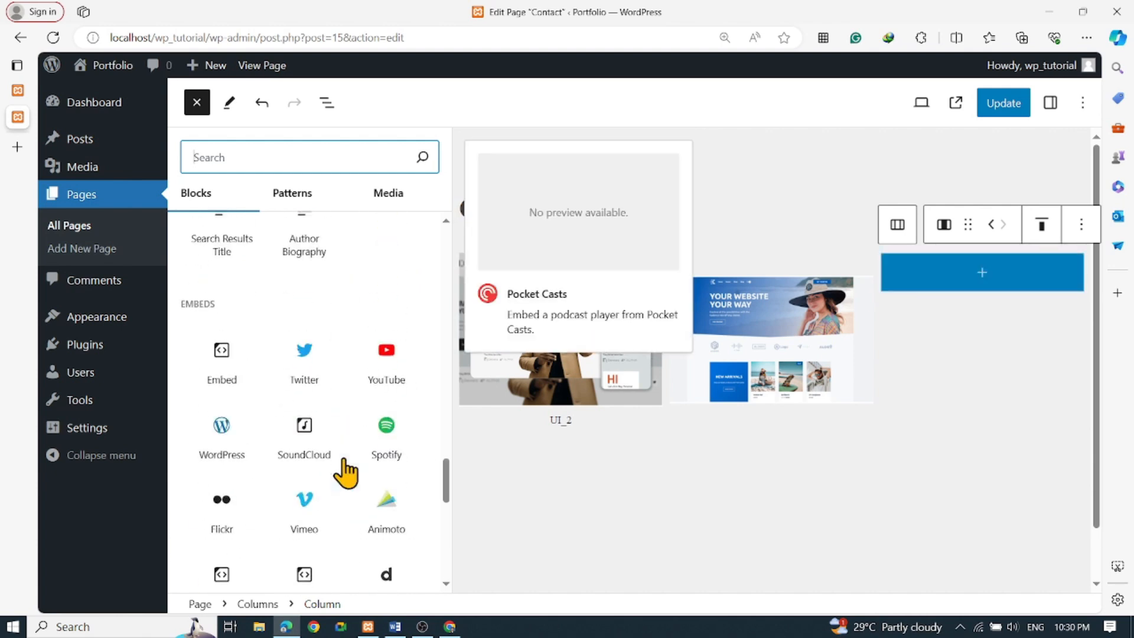
scroll(355, 428, up, 8)
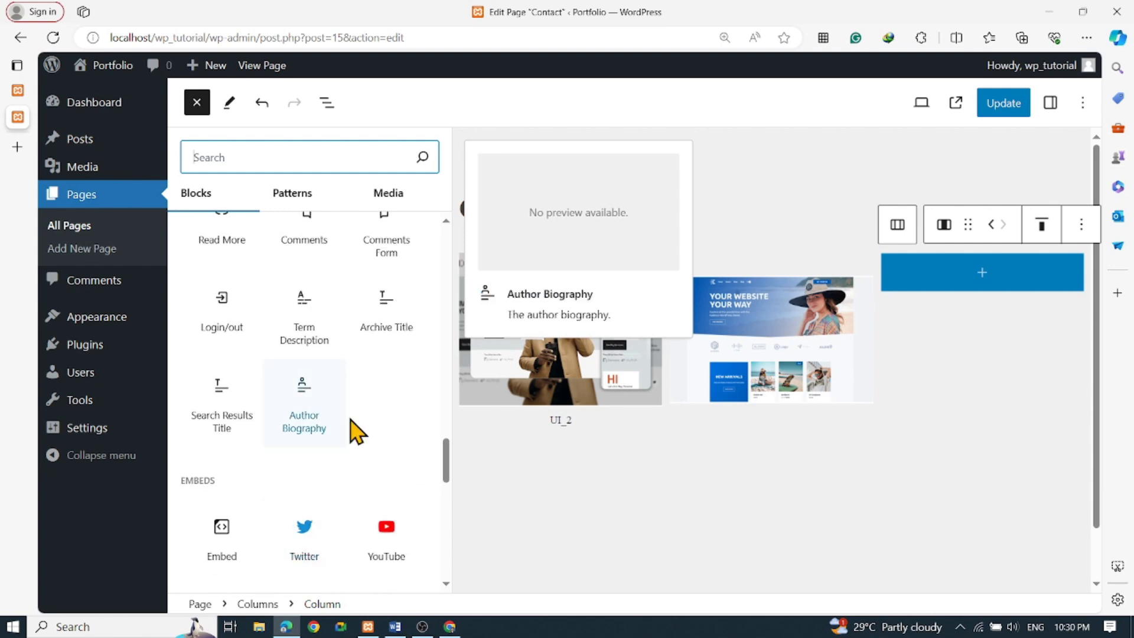
scroll(362, 434, up, 8)
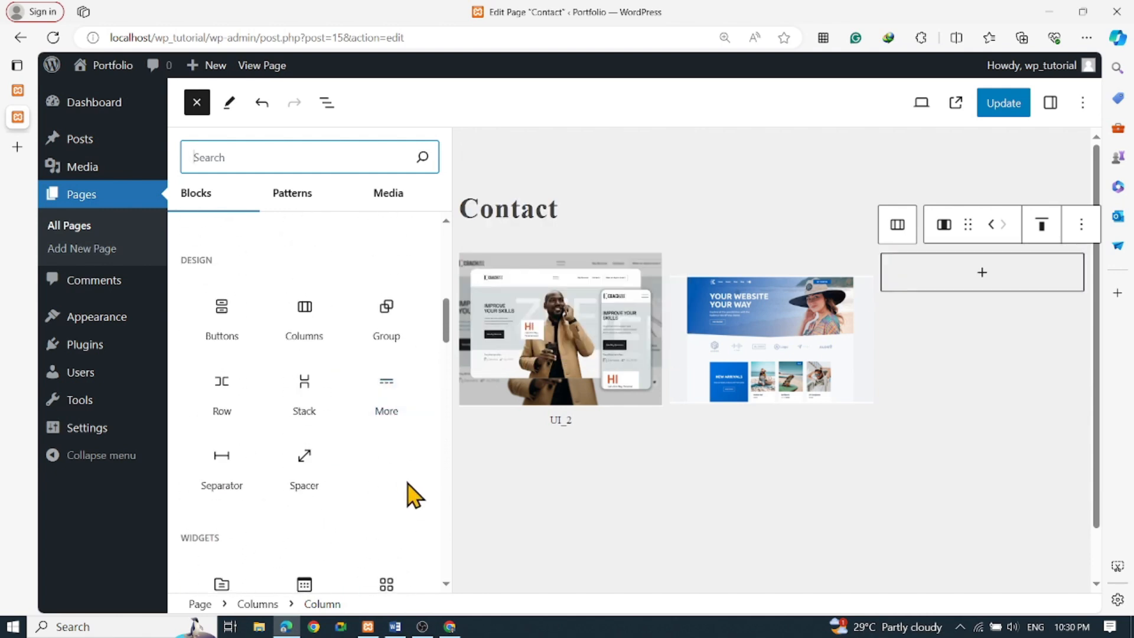
scroll(405, 494, down, 5)
scroll(405, 493, down, 4)
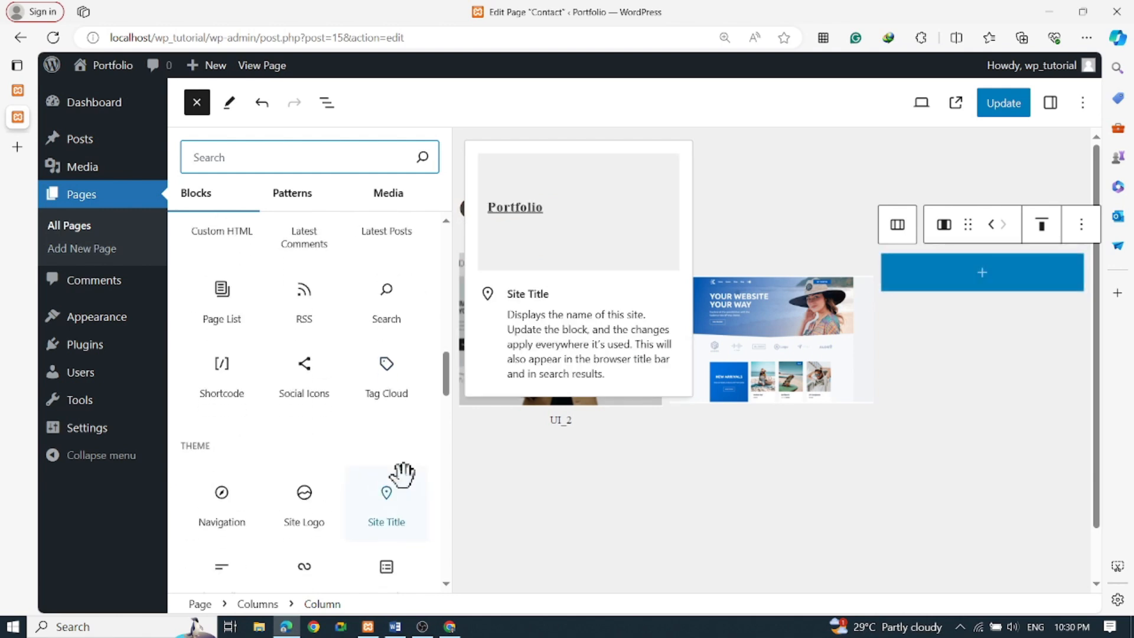
scroll(403, 473, down, 1)
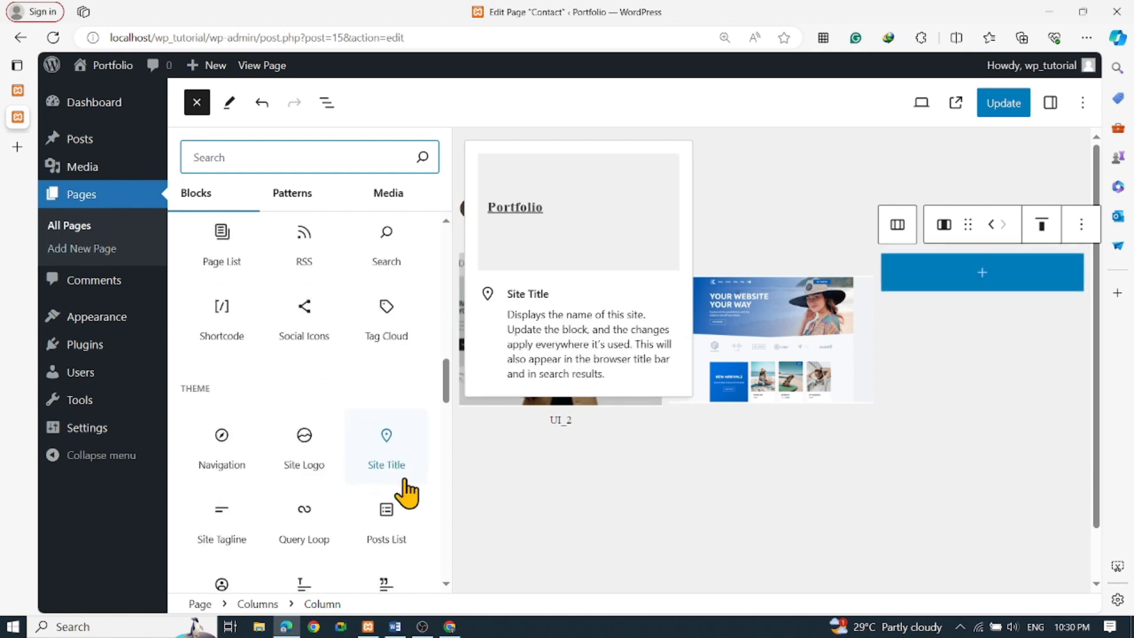
click(226, 242)
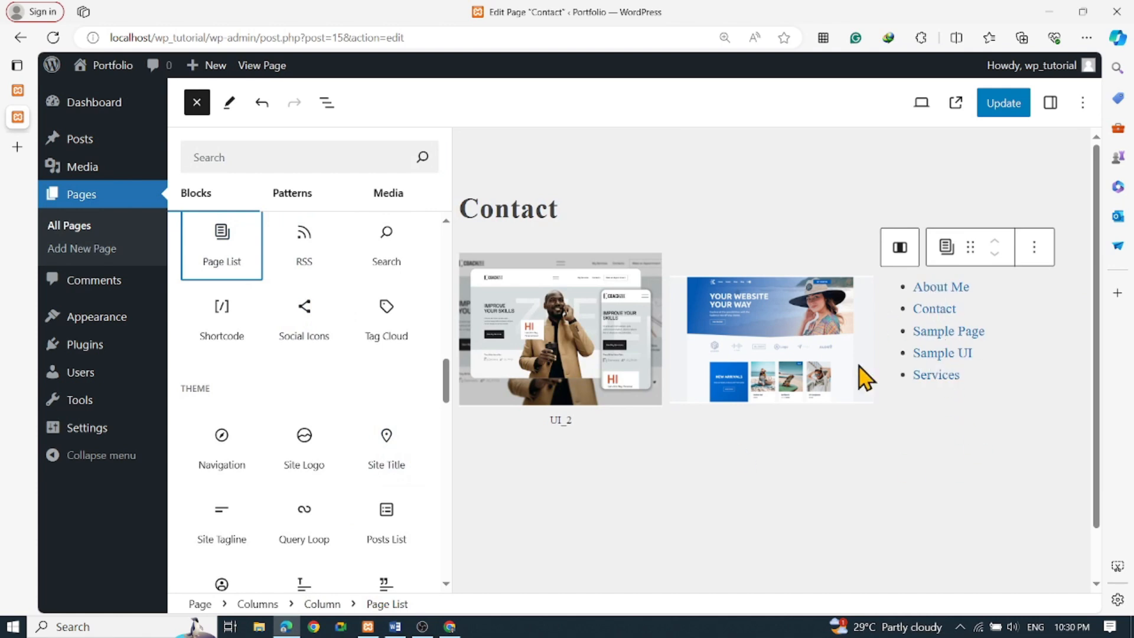
click(1006, 104)
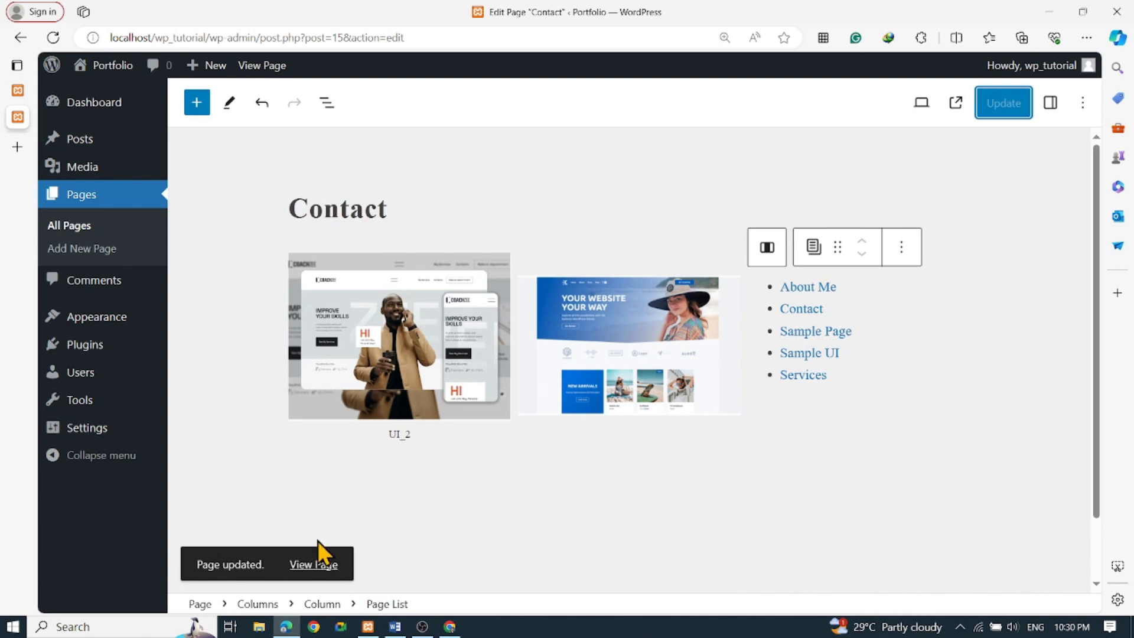
click(315, 565)
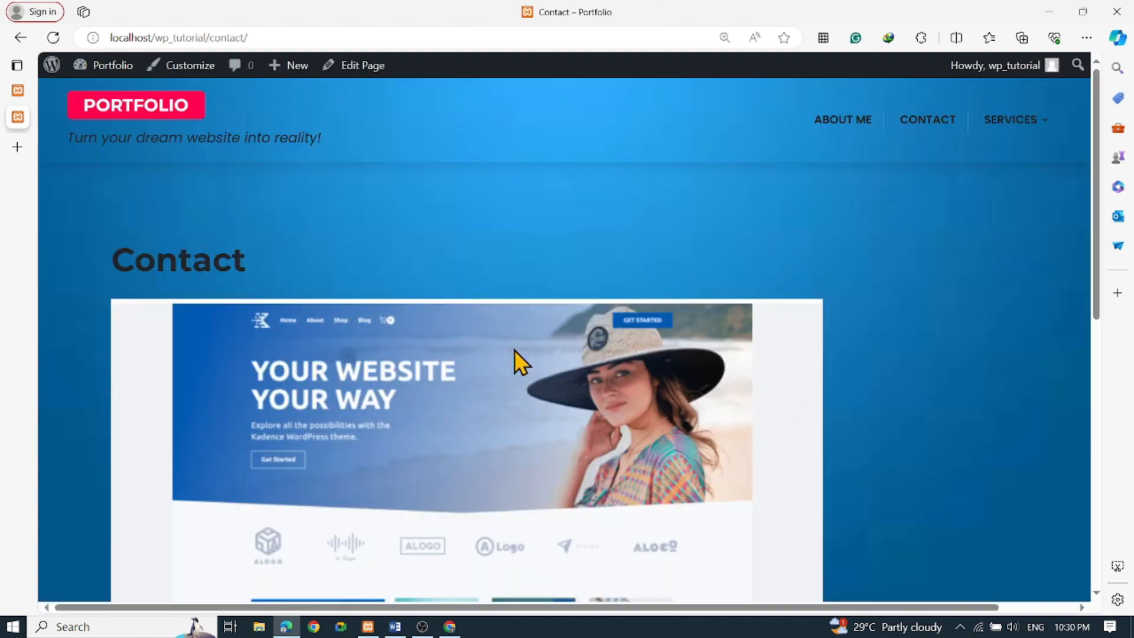
scroll(559, 361, down, 7)
scroll(562, 372, up, 4)
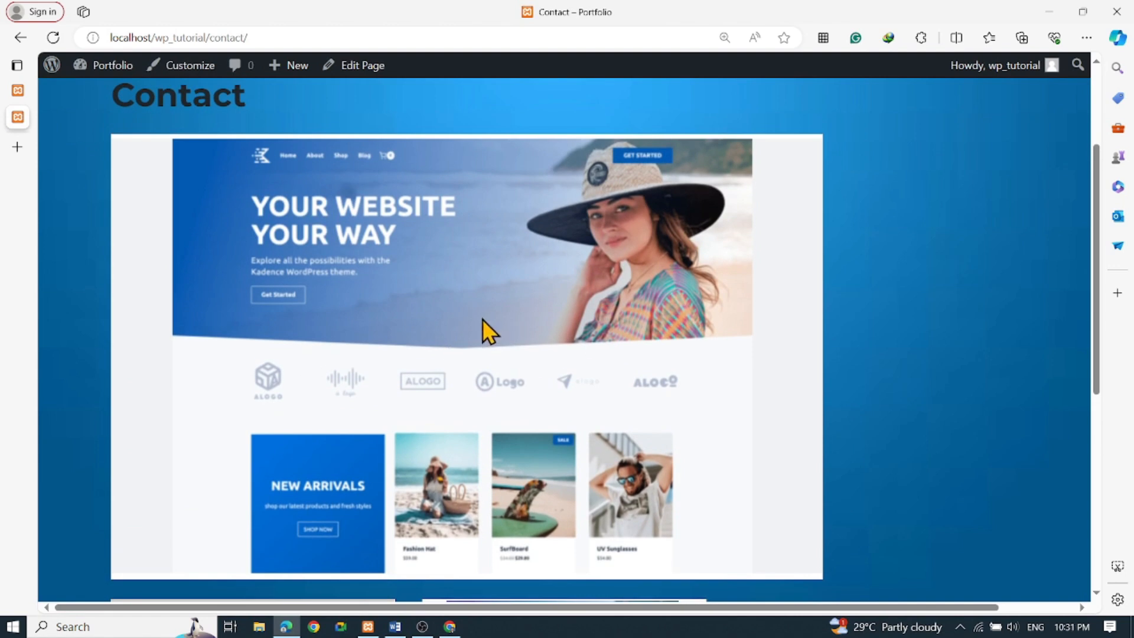
scroll(535, 330, down, 4)
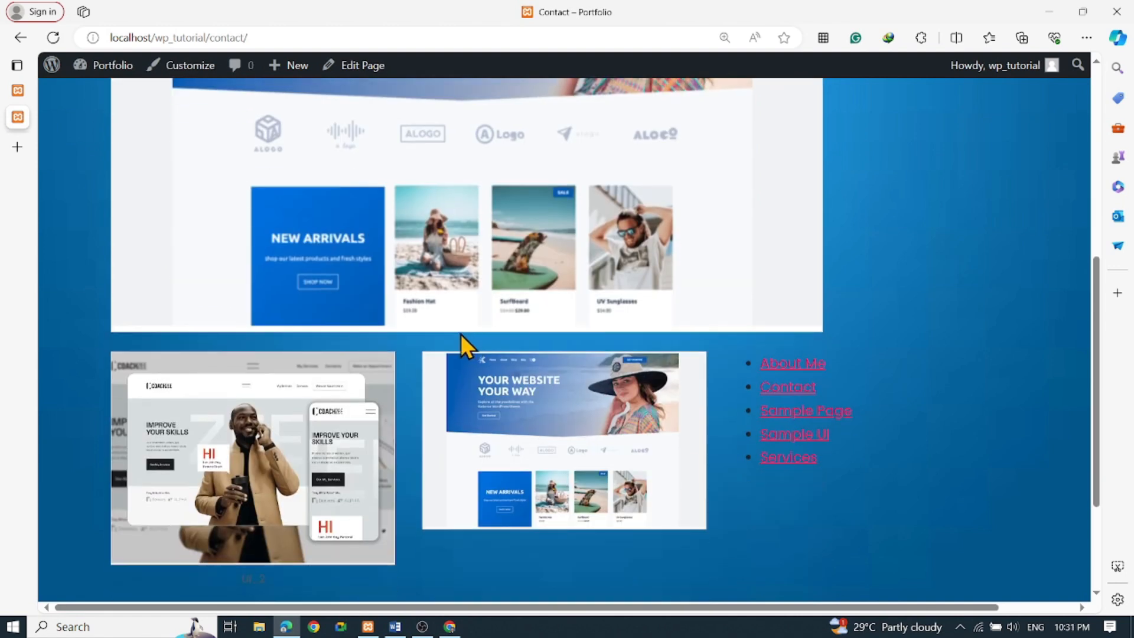
scroll(443, 295, up, 5)
scroll(354, 413, down, 7)
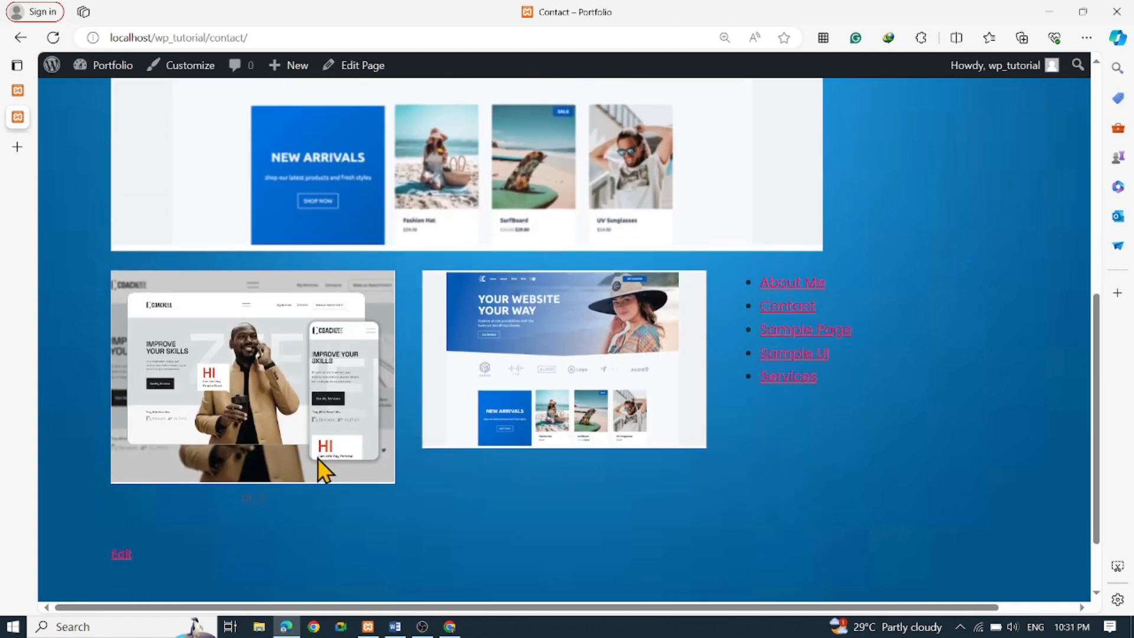
scroll(520, 407, up, 5)
scroll(537, 384, down, 1)
scroll(551, 385, down, 6)
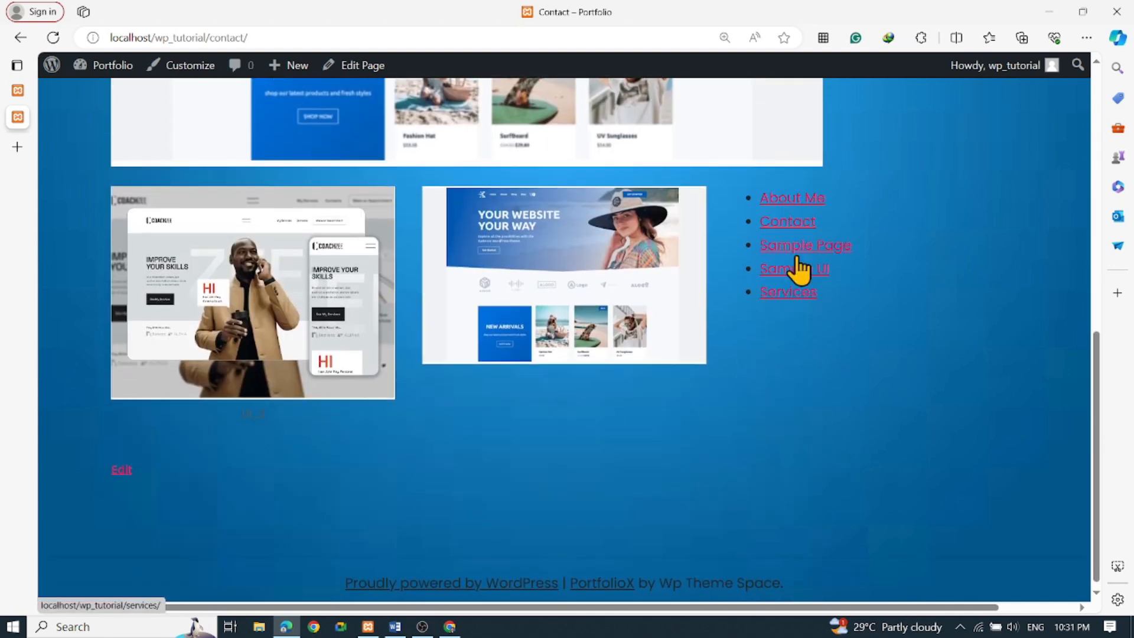
scroll(306, 470, up, 10)
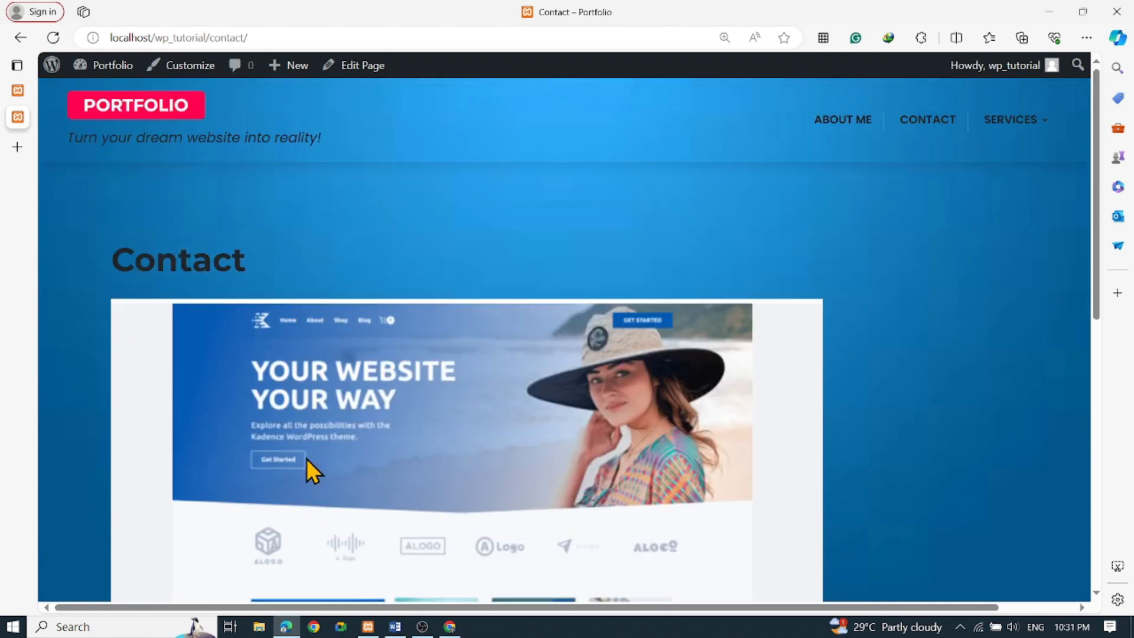
scroll(236, 490, down, 9)
scroll(131, 510, down, 1)
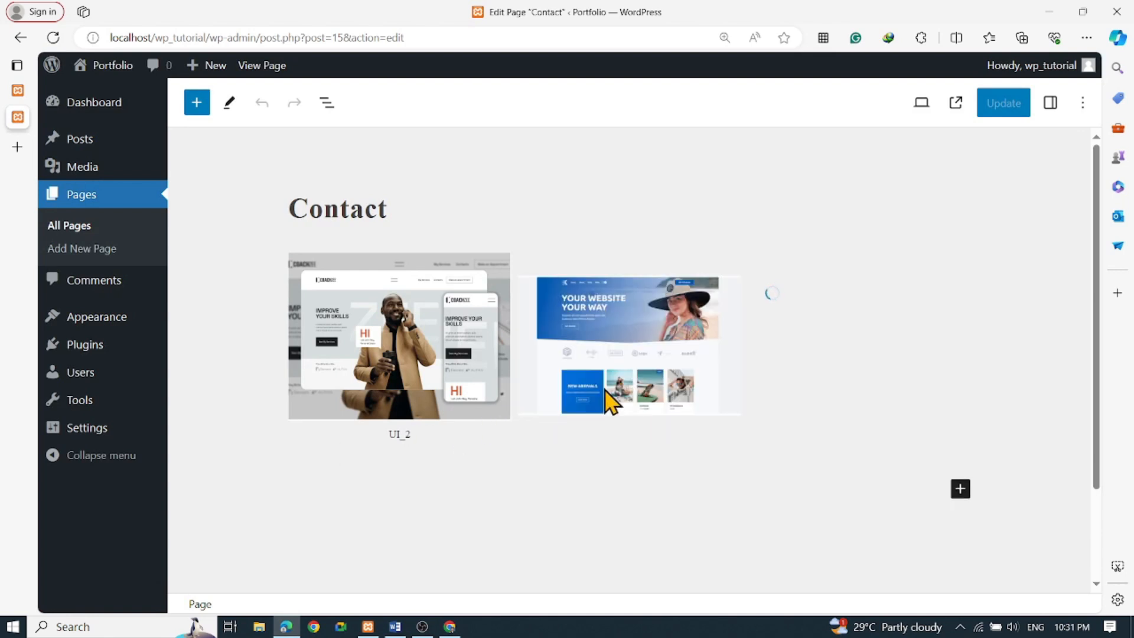
Add an empty block after the 'Your Website Your Way' featured image using its Options menu
click(609, 401)
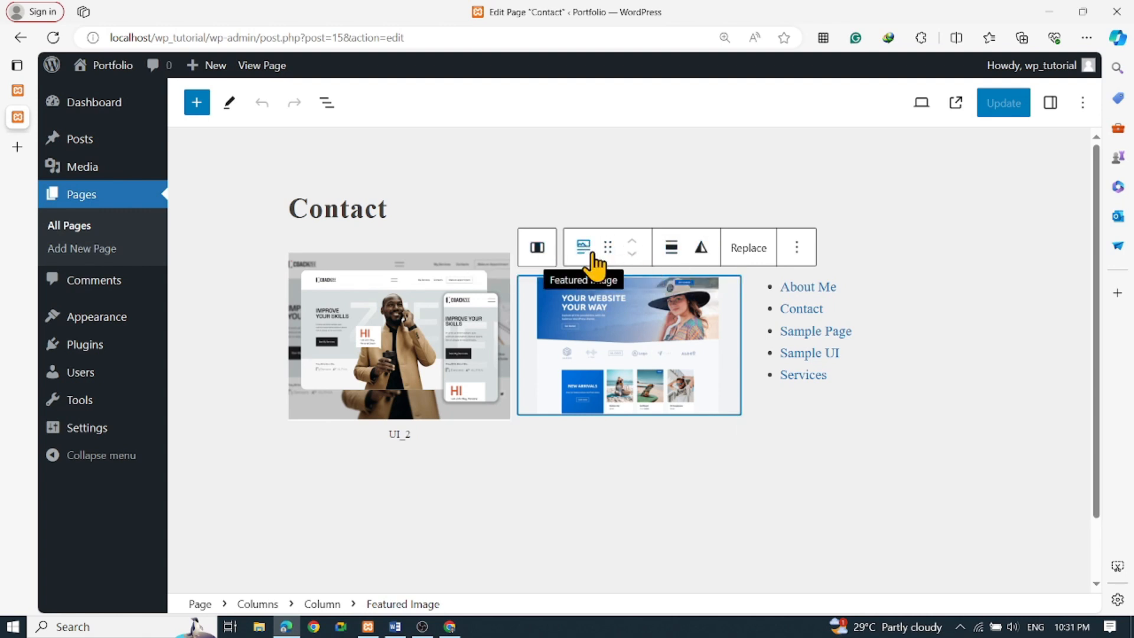
click(797, 248)
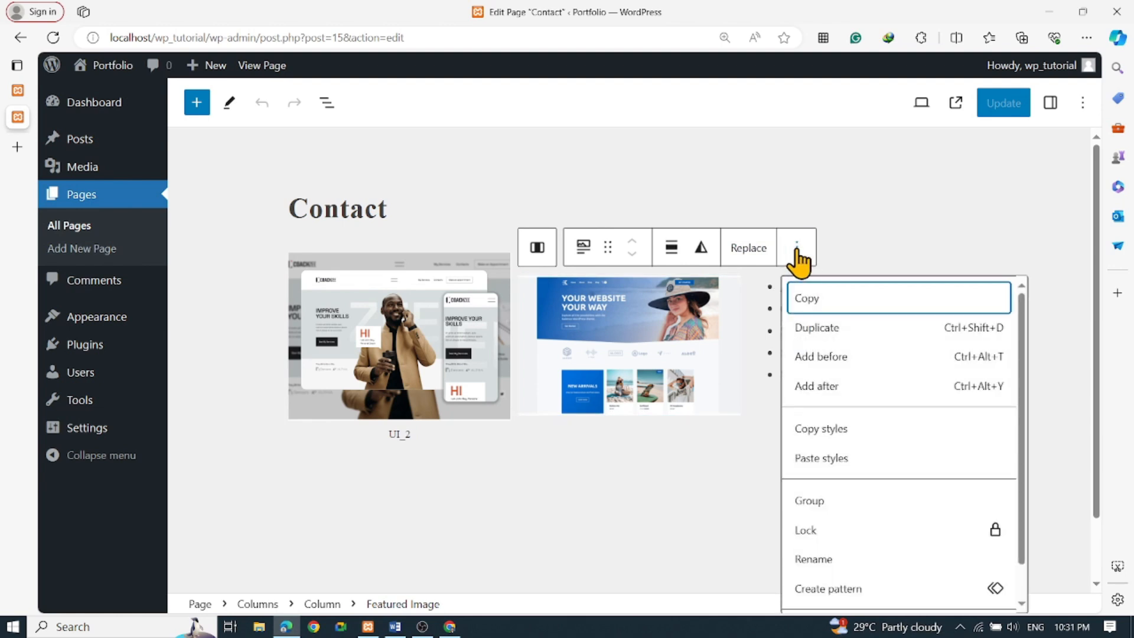
click(844, 387)
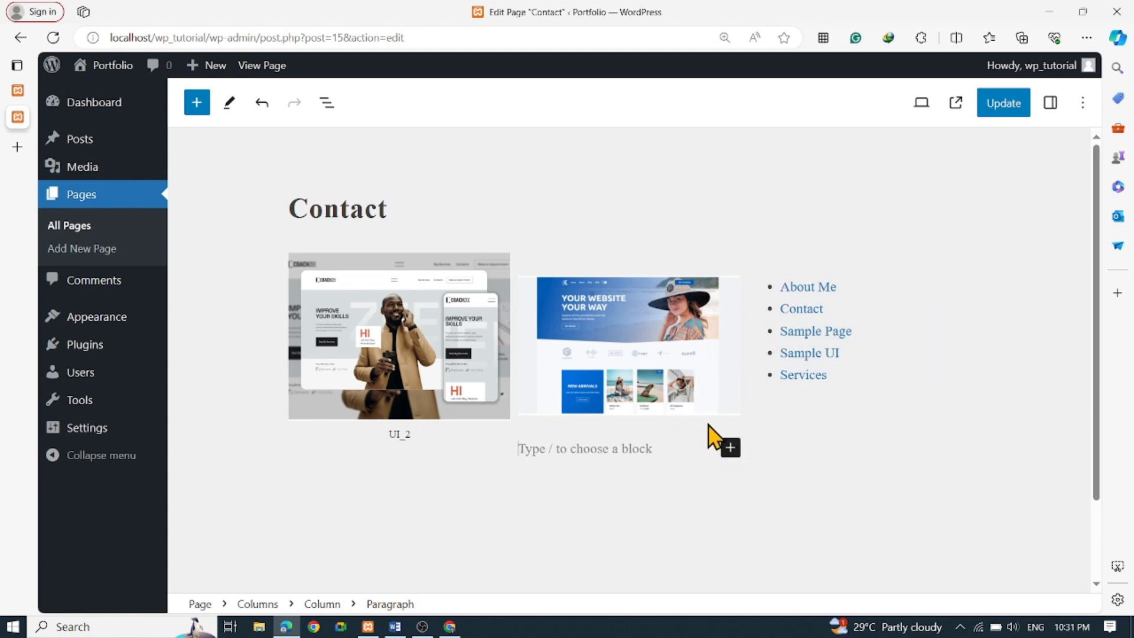
Turn the empty block into an Image showing ui_03 from the Media Library
click(731, 448)
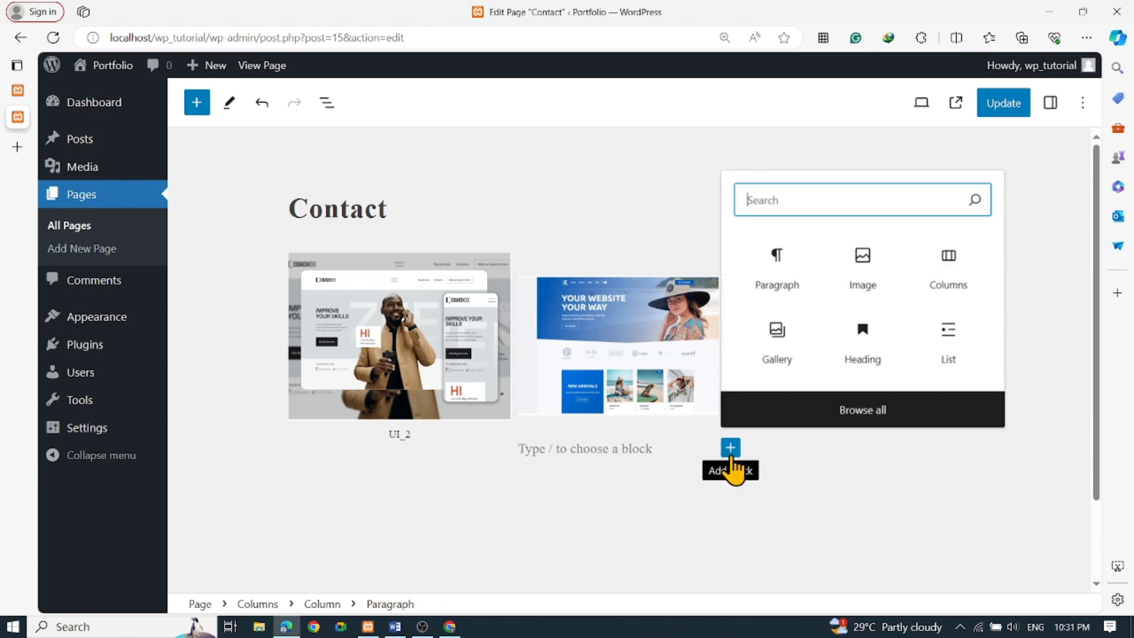
click(849, 305)
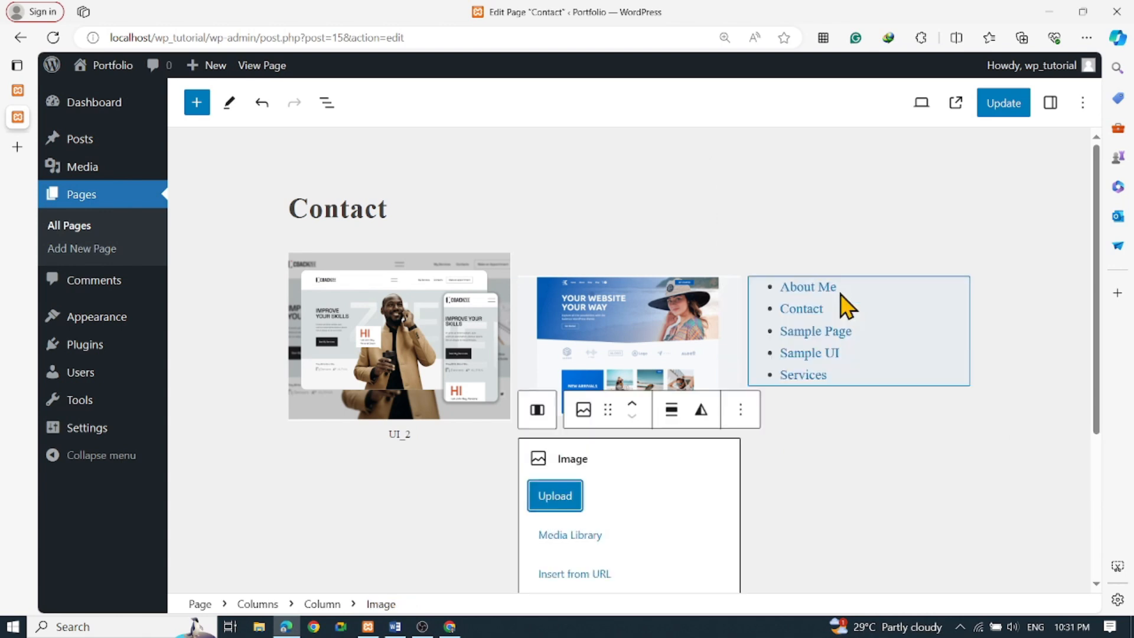
click(574, 539)
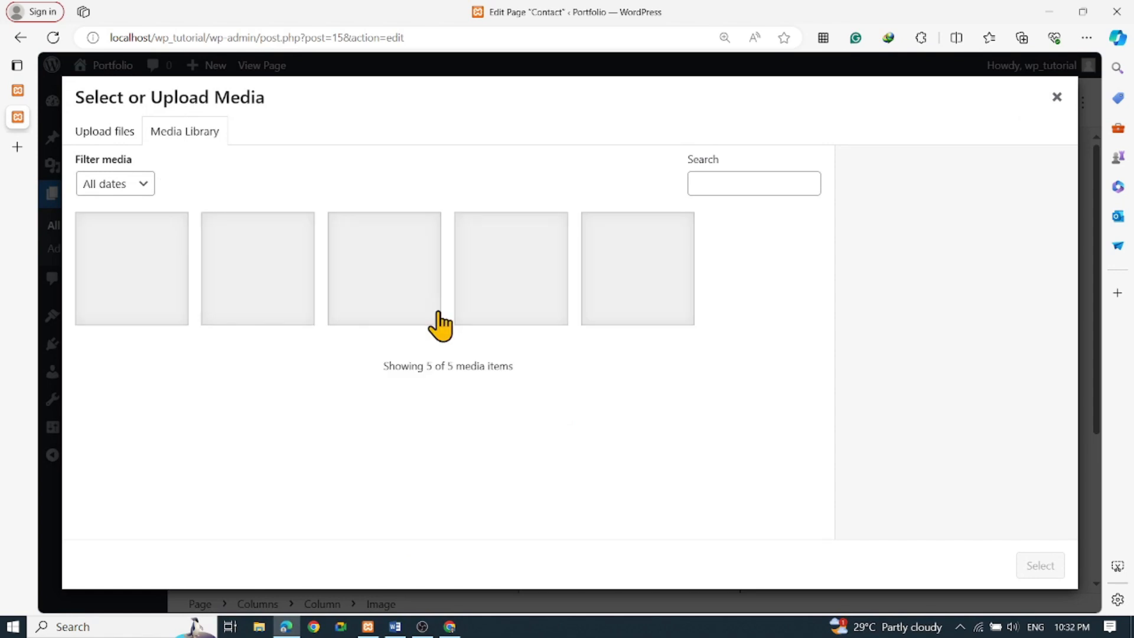
click(283, 282)
click(1032, 570)
Update the Contact page and view the published page
scroll(851, 498, down, 2)
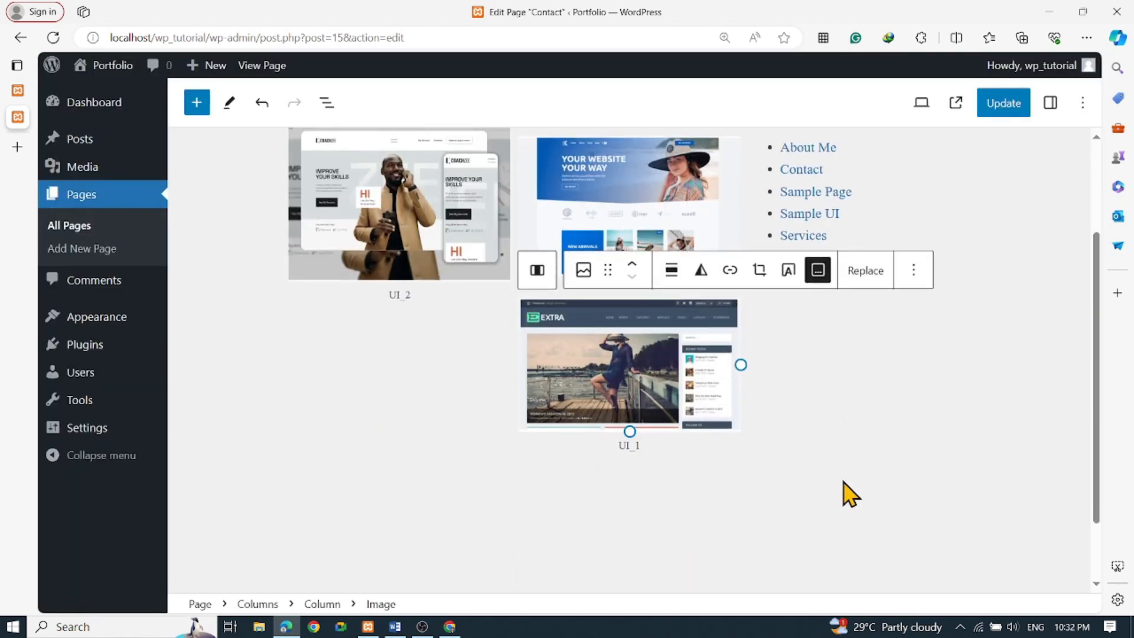
click(827, 463)
click(557, 489)
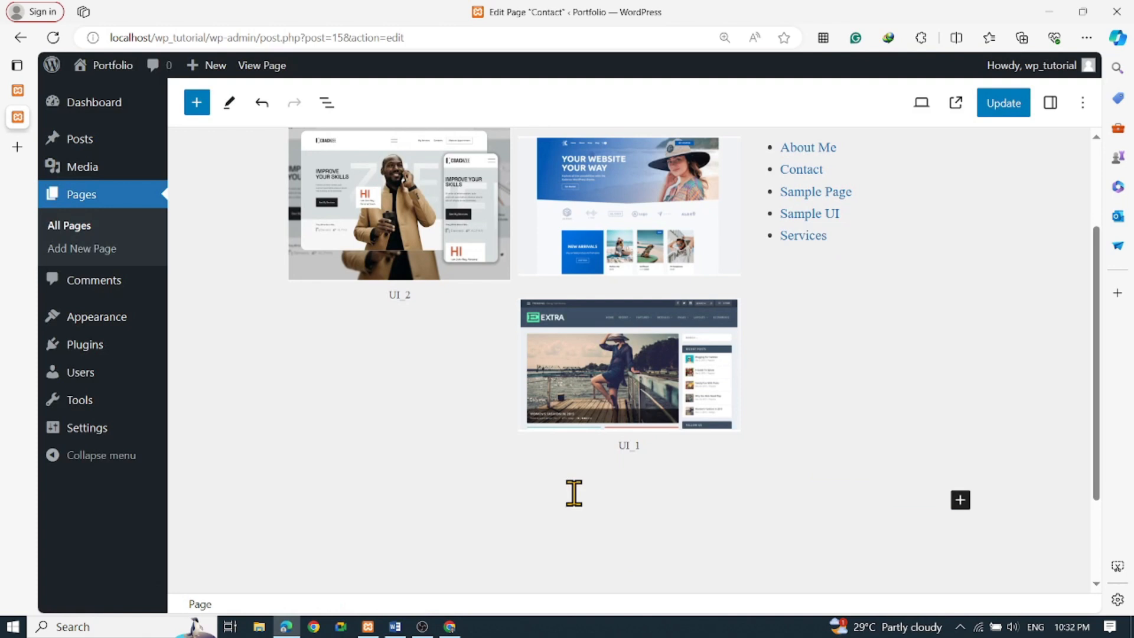
scroll(567, 487, up, 2)
click(1002, 105)
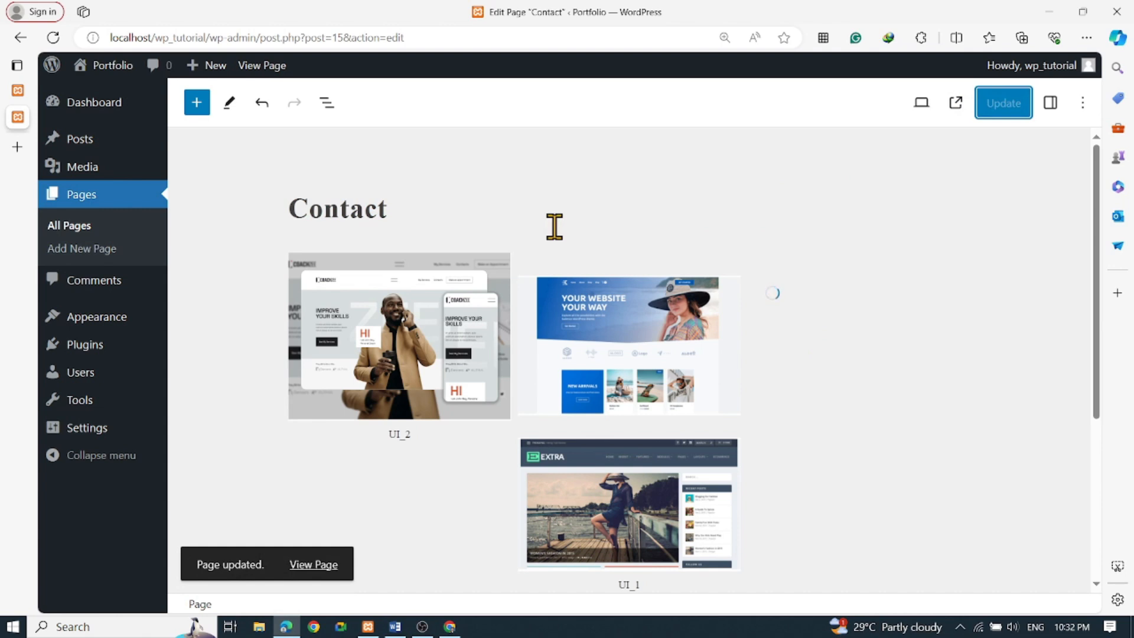
scroll(467, 499, down, 2)
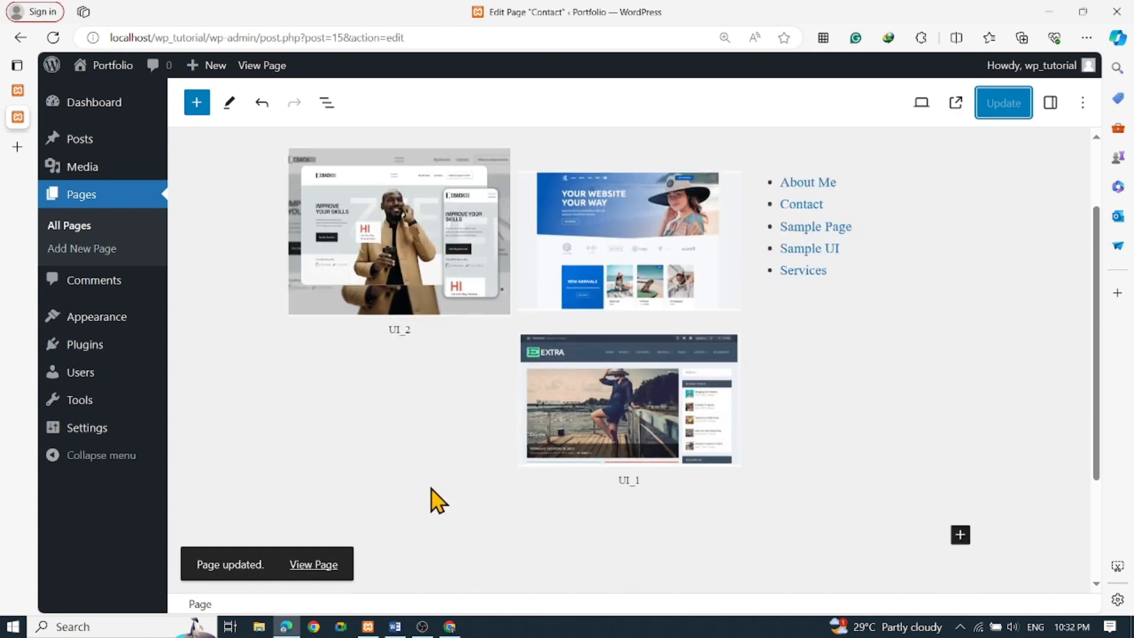
scroll(408, 502, up, 2)
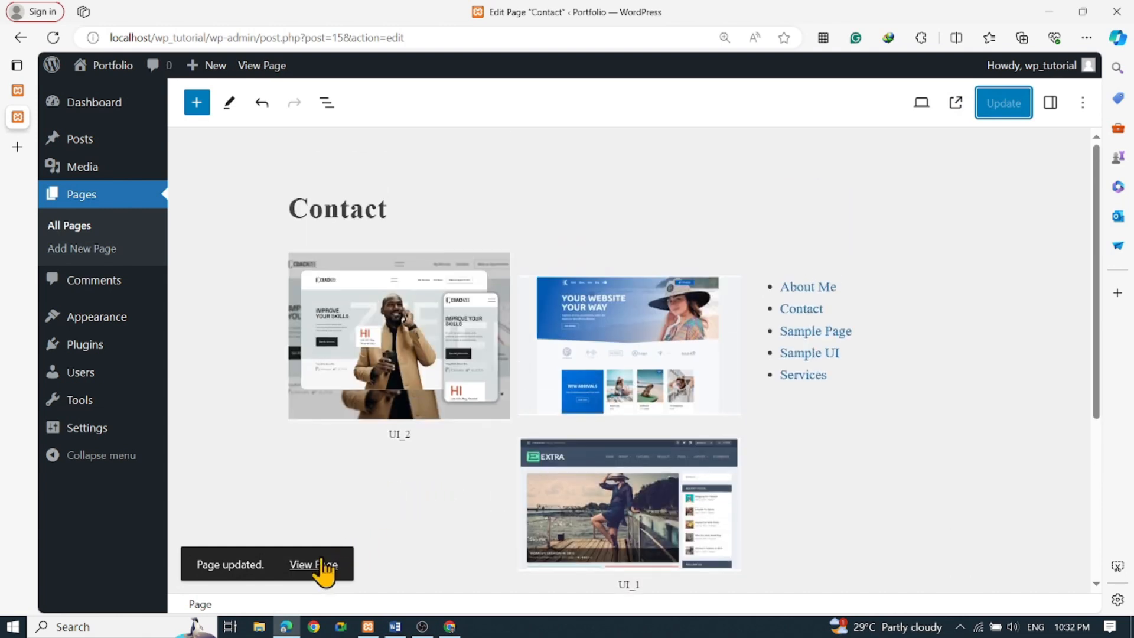
click(322, 562)
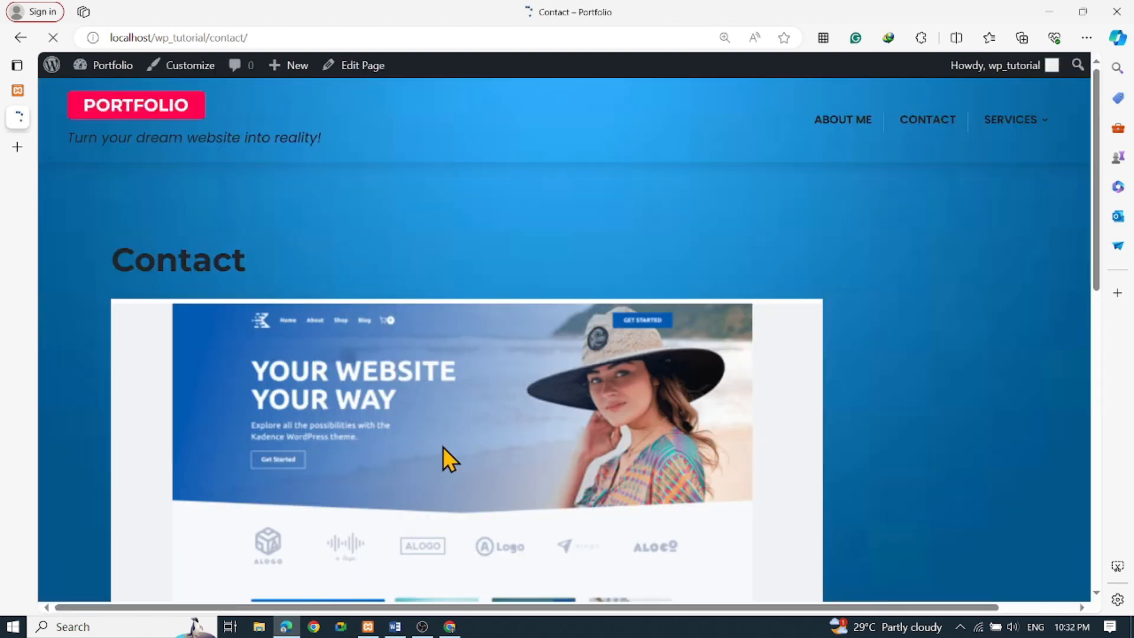
Look over the published Contact page, then go to Sample UI under the Services menu
scroll(470, 435, down, 10)
scroll(540, 417, up, 4)
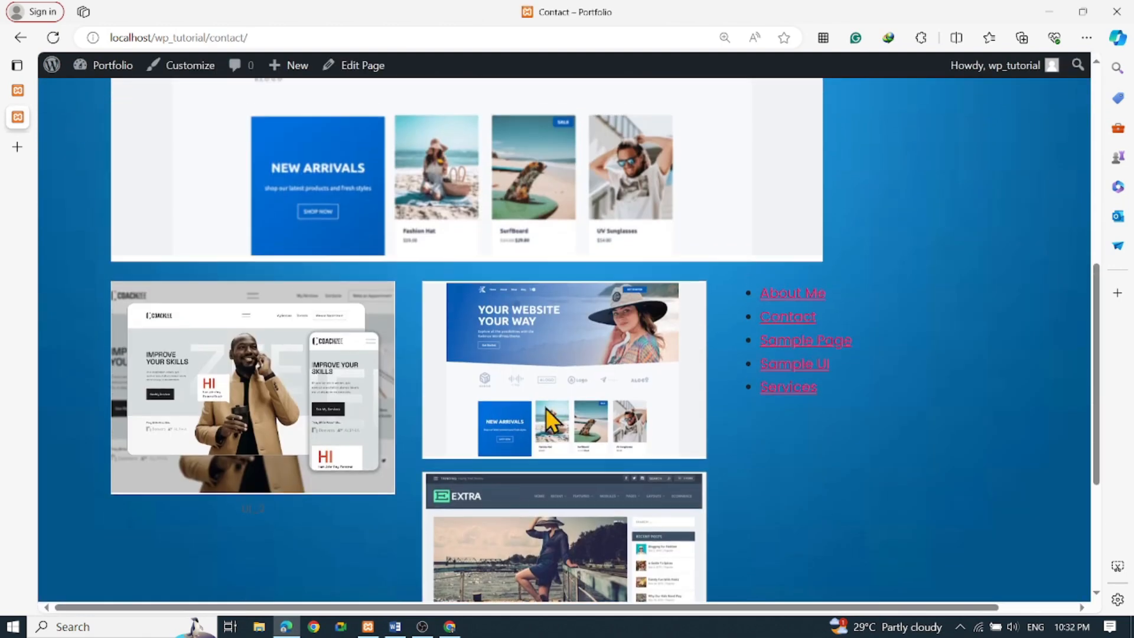
scroll(540, 528, down, 4)
scroll(531, 408, up, 5)
scroll(868, 248, up, 3)
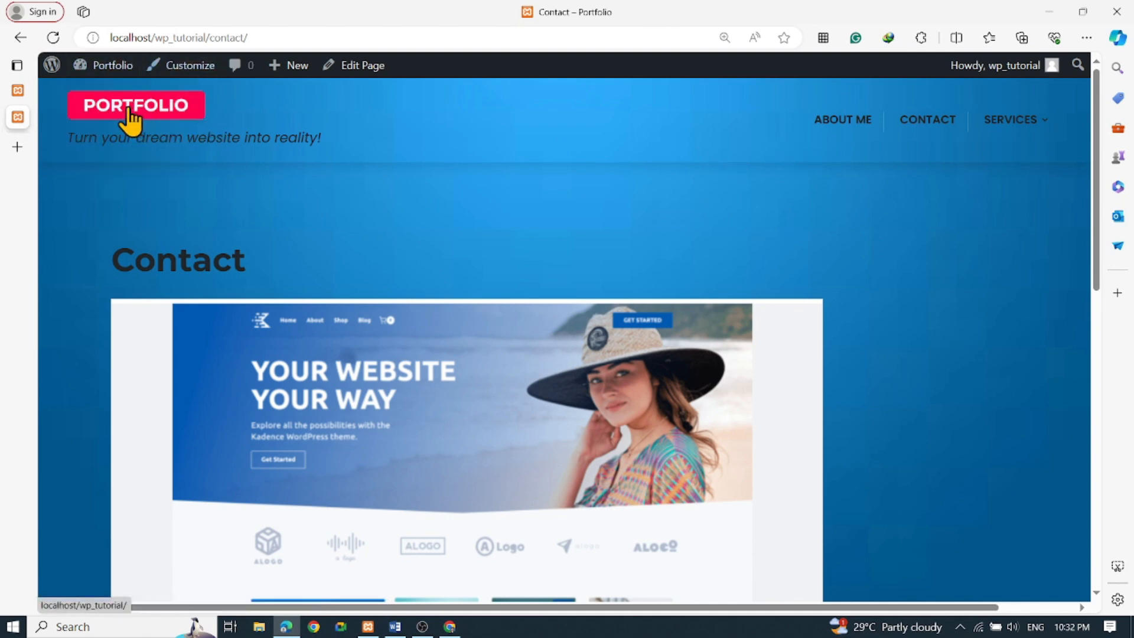
scroll(434, 274, down, 15)
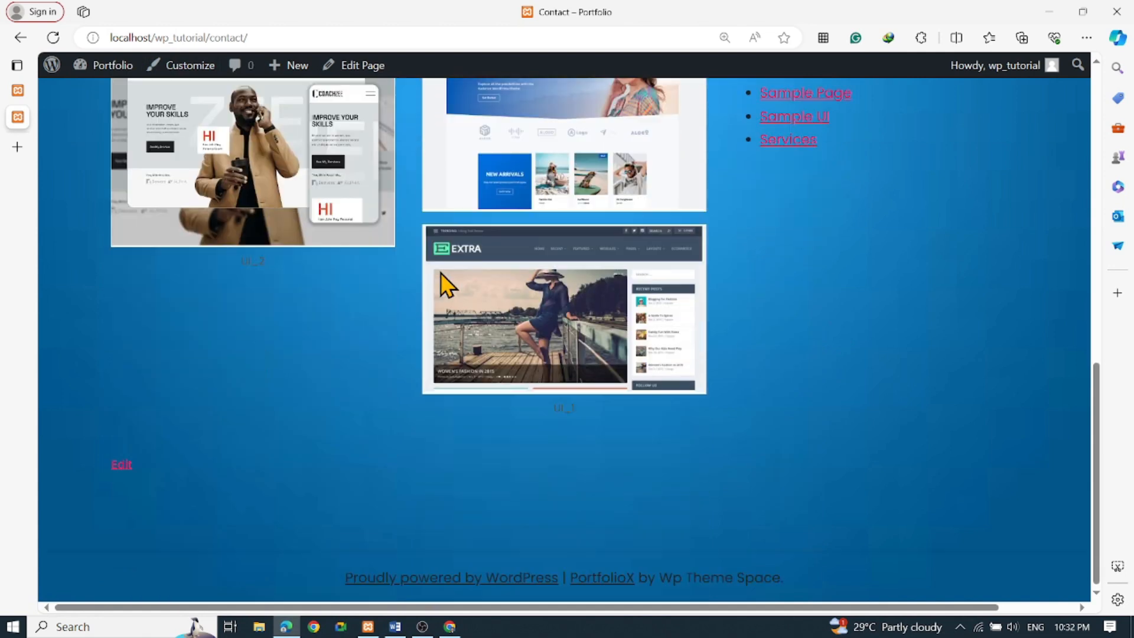
scroll(449, 277, up, 15)
mouse_move(1015, 121)
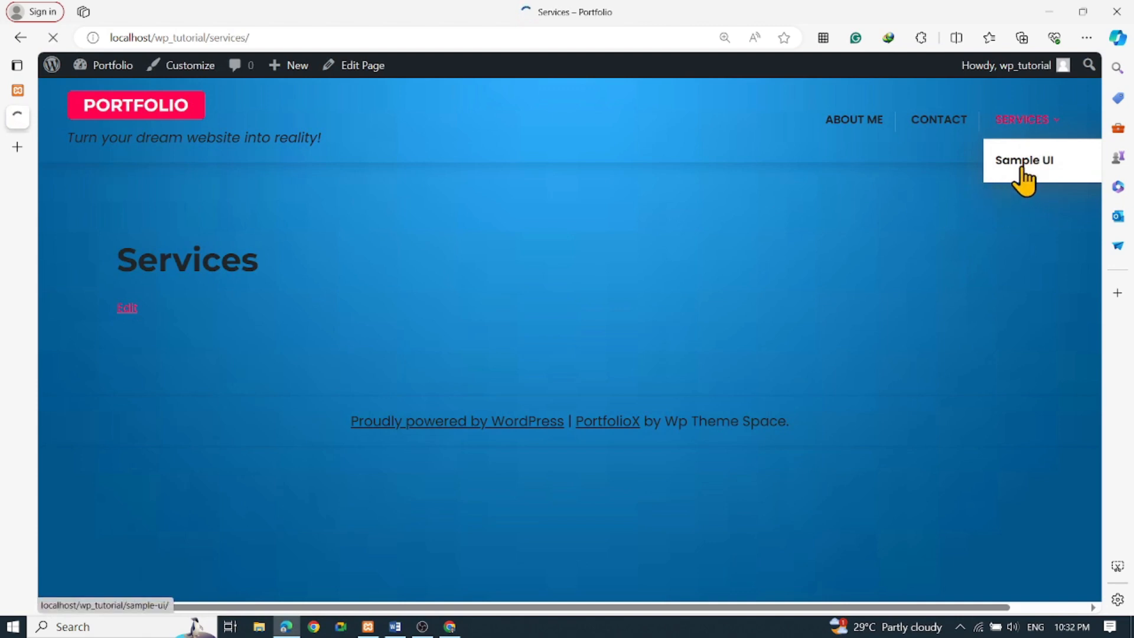
click(1021, 169)
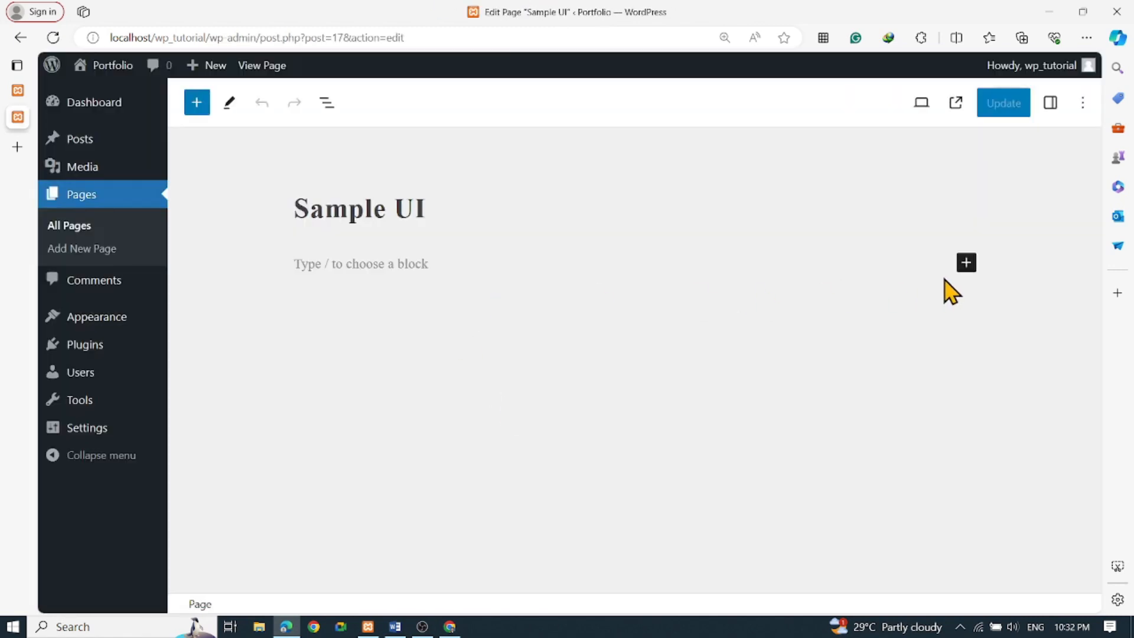
Add a Columns block with the single 100 layout and select its empty column
click(967, 262)
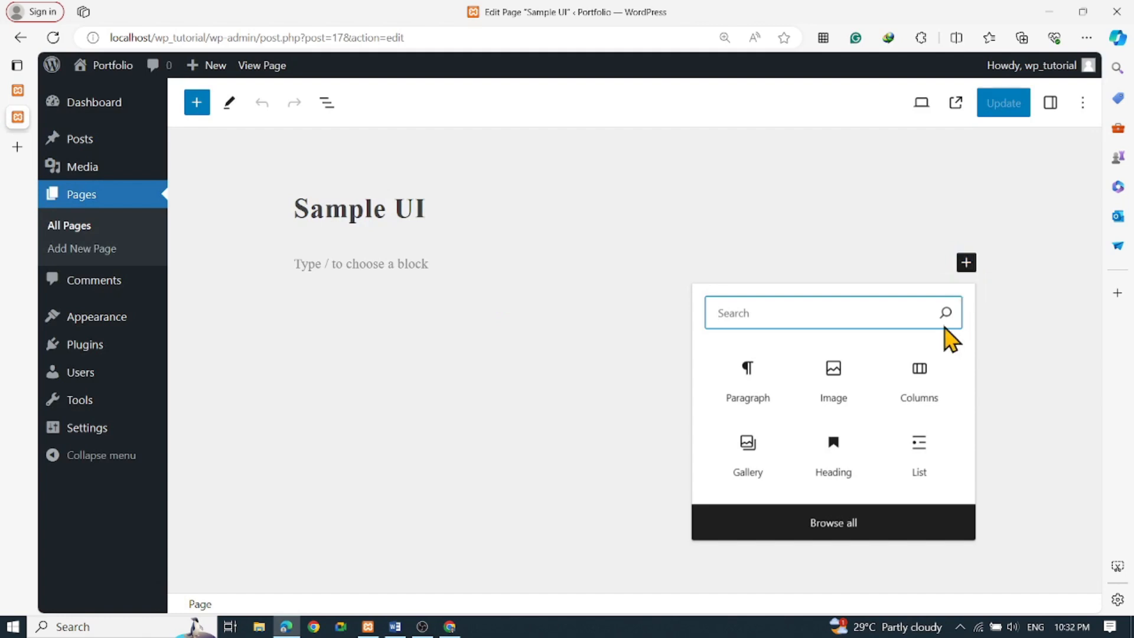
click(923, 395)
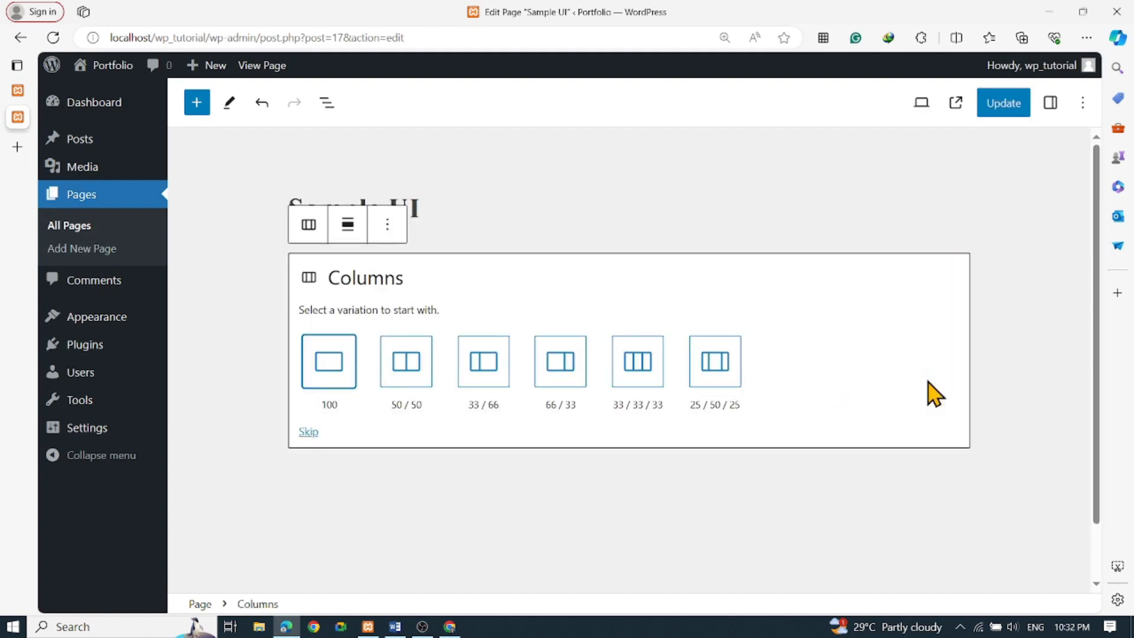
click(322, 374)
click(339, 375)
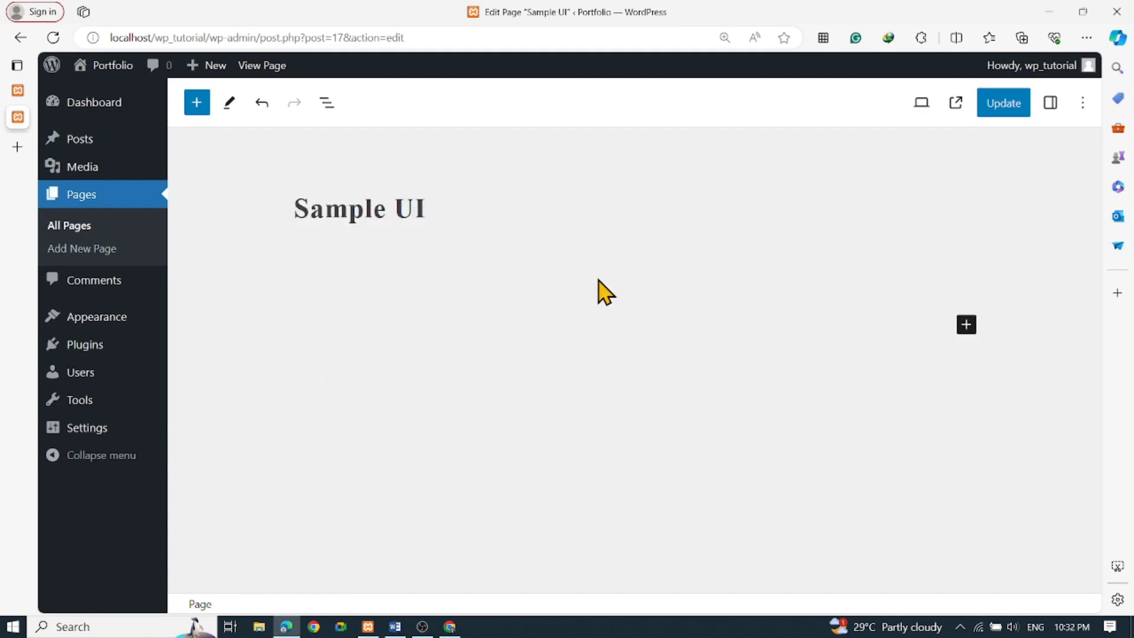
click(576, 269)
Open the full block library for the column and scroll through the available blocks
click(614, 271)
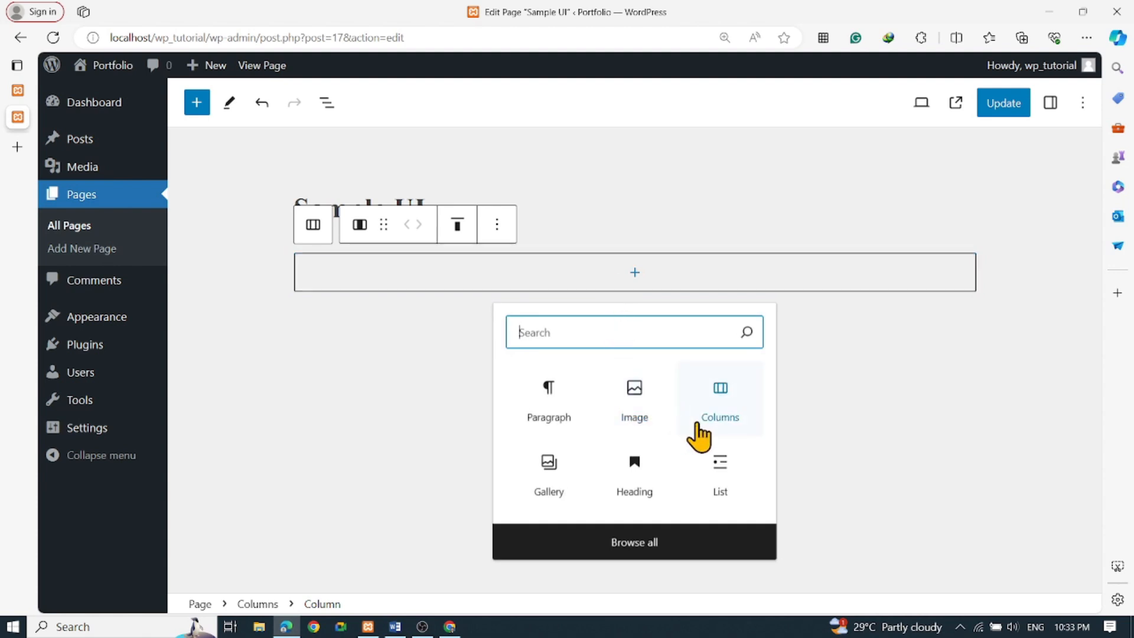
click(644, 545)
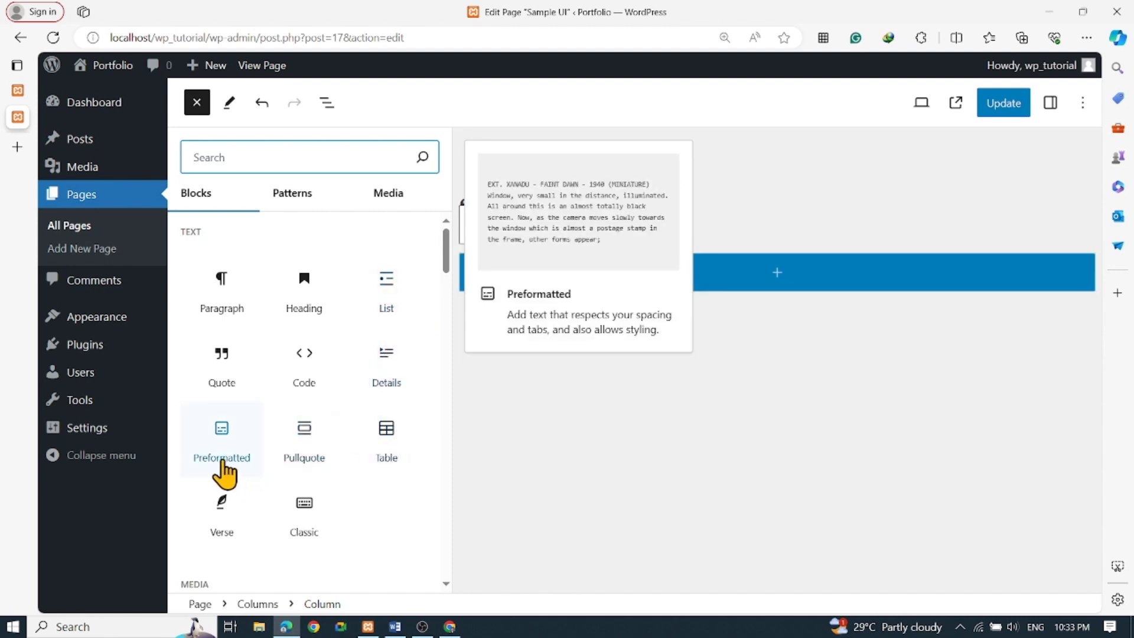
scroll(254, 473, down, 1)
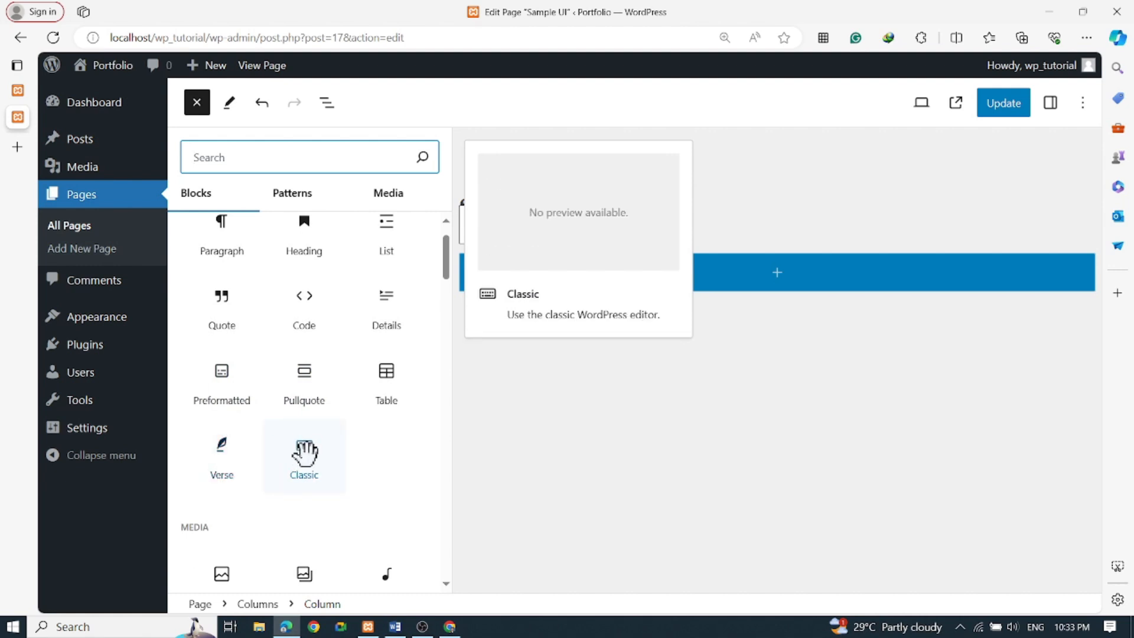
scroll(331, 473, down, 2)
scroll(307, 473, down, 1)
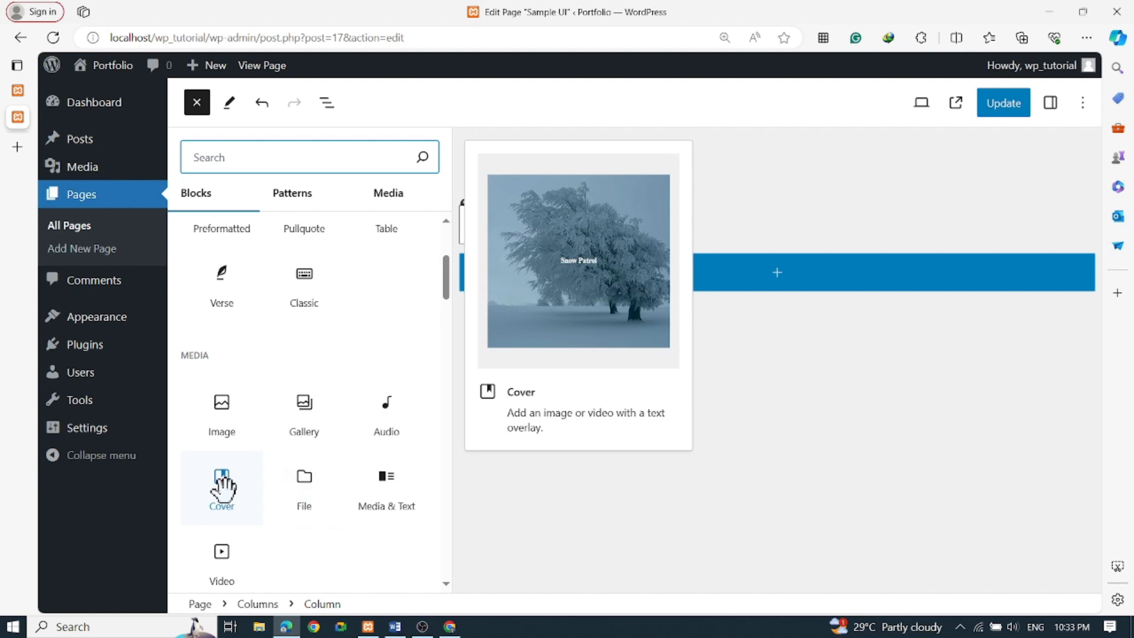
scroll(223, 488, down, 2)
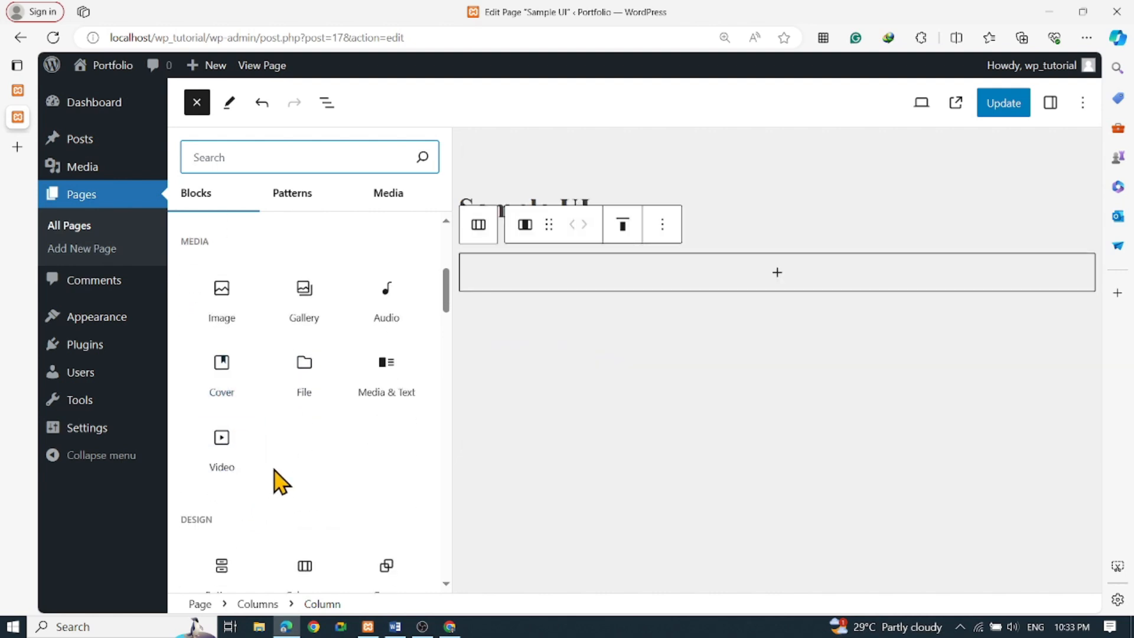
scroll(331, 355, down, 1)
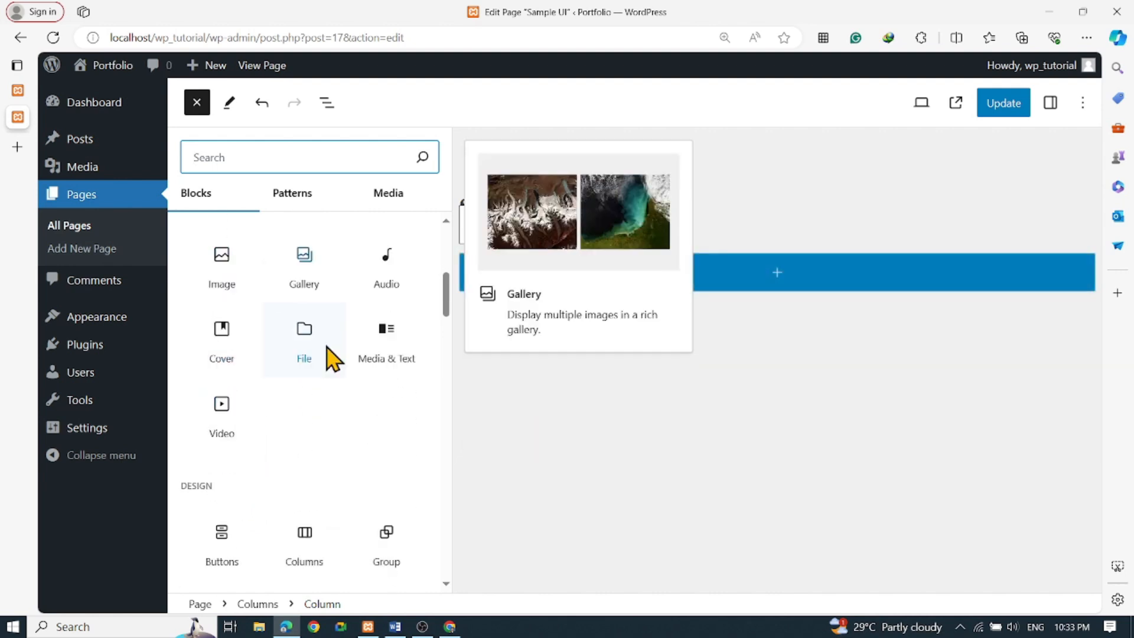
scroll(332, 358, down, 6)
scroll(333, 354, down, 2)
scroll(335, 355, down, 3)
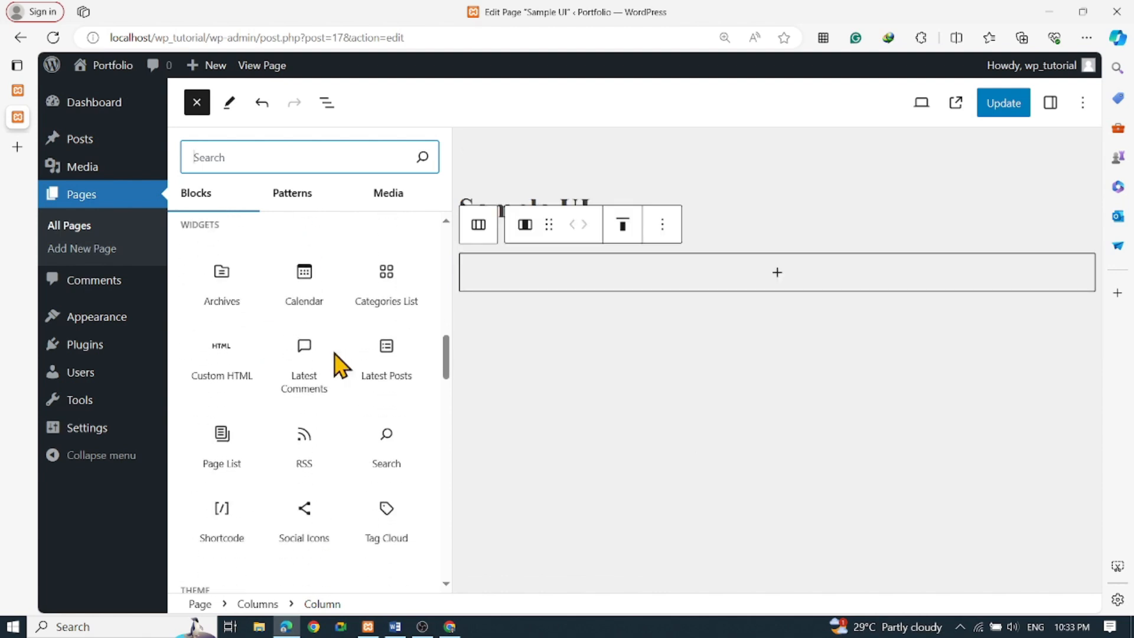
scroll(335, 355, down, 4)
scroll(336, 366, down, 5)
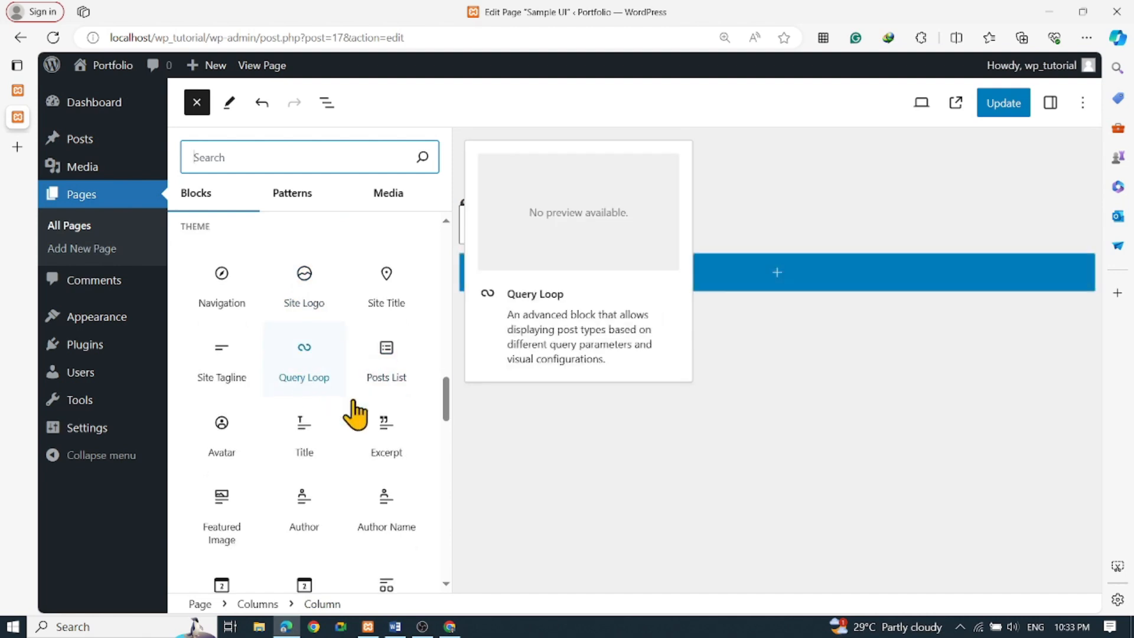
scroll(355, 413, down, 2)
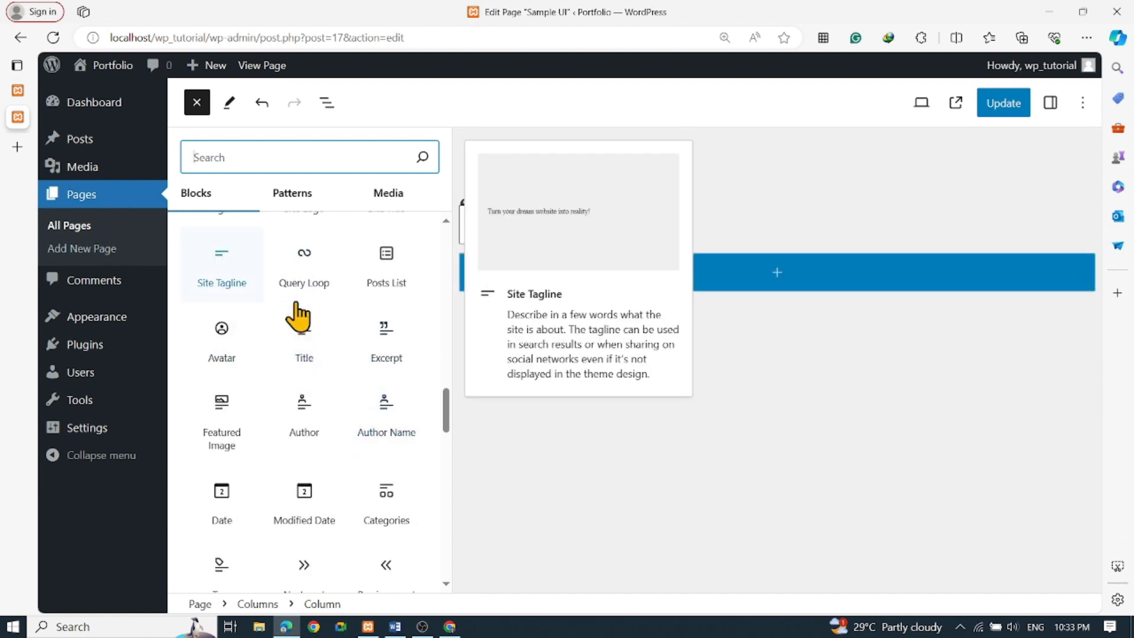
scroll(334, 469, down, 4)
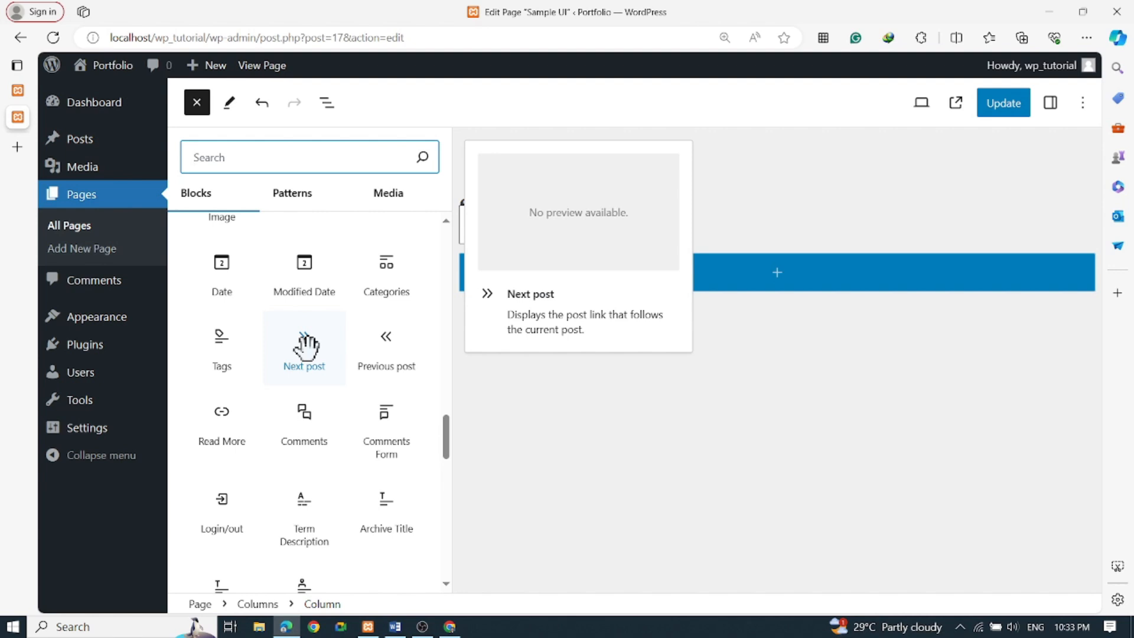
Insert Previous post and Next post links into the column, then select the column
click(379, 345)
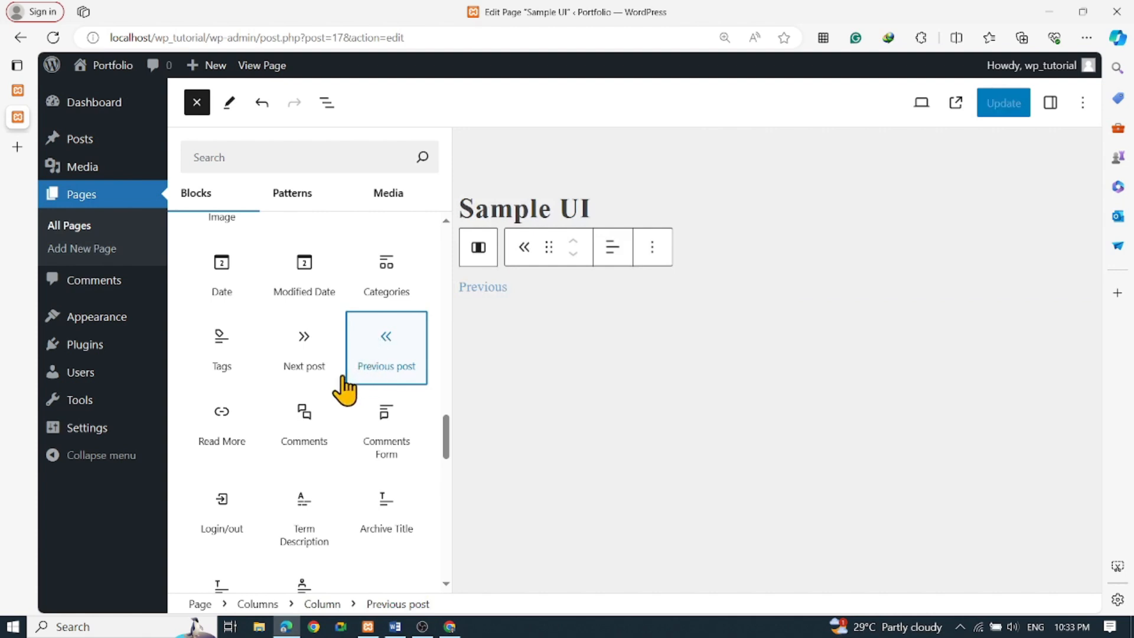
click(307, 349)
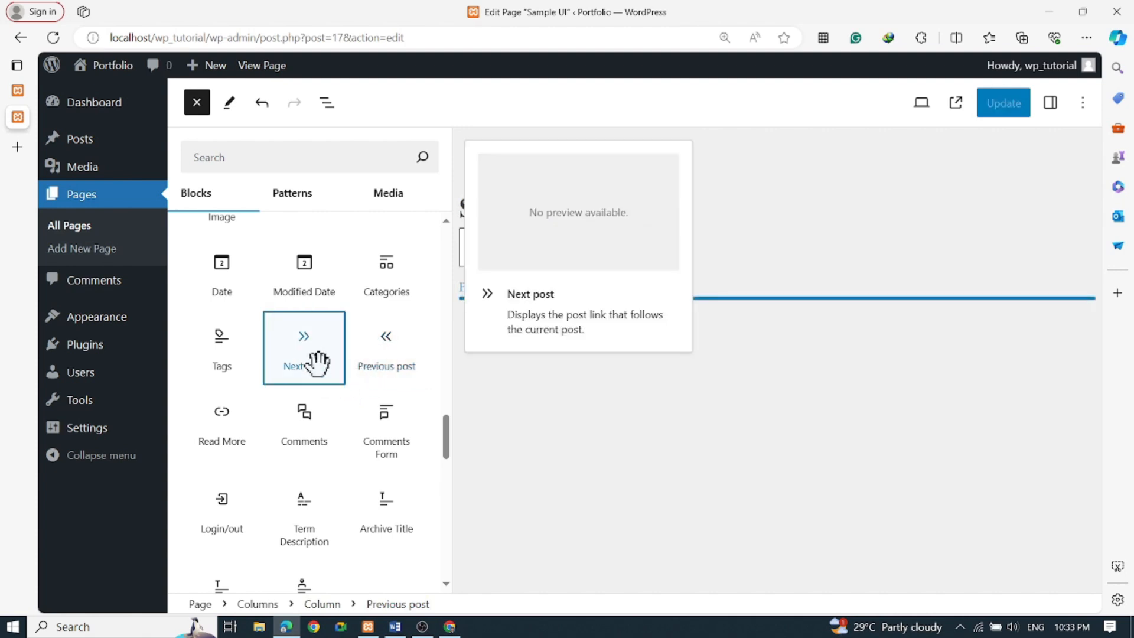
click(584, 408)
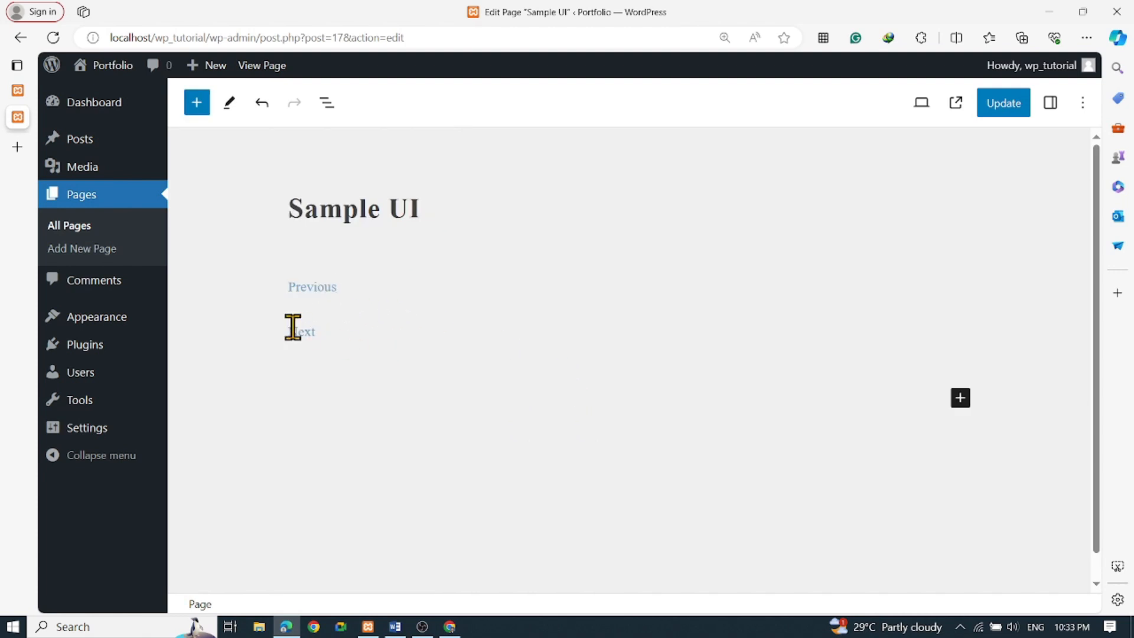
click(366, 292)
click(364, 337)
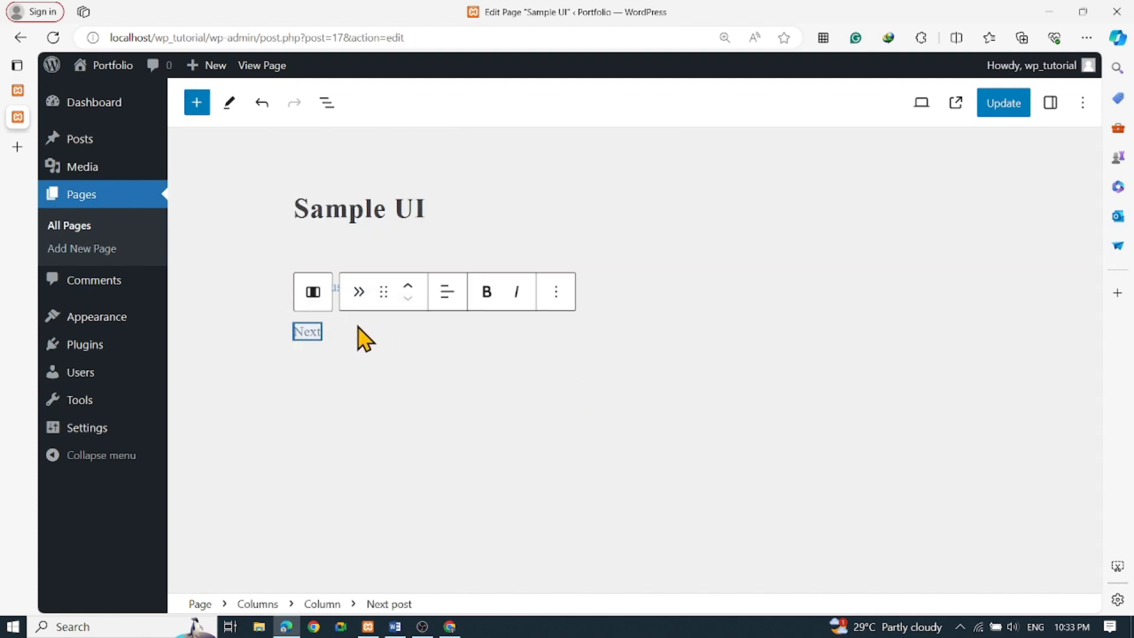
click(312, 293)
Center the Columns block vertically, trying wide width before restoring default width
click(314, 228)
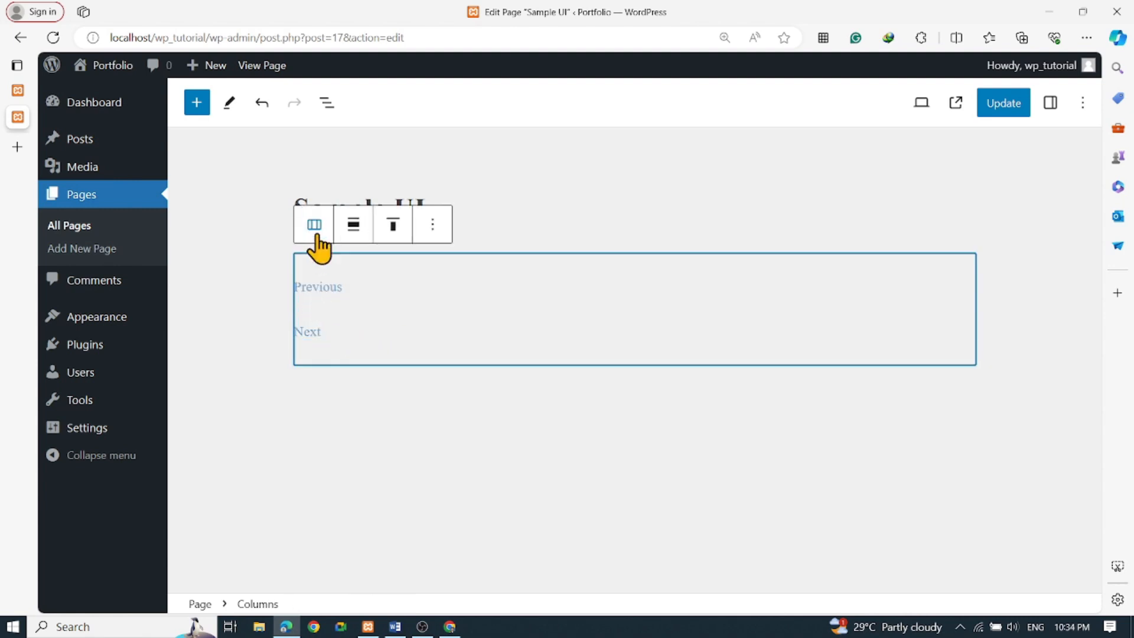
click(392, 233)
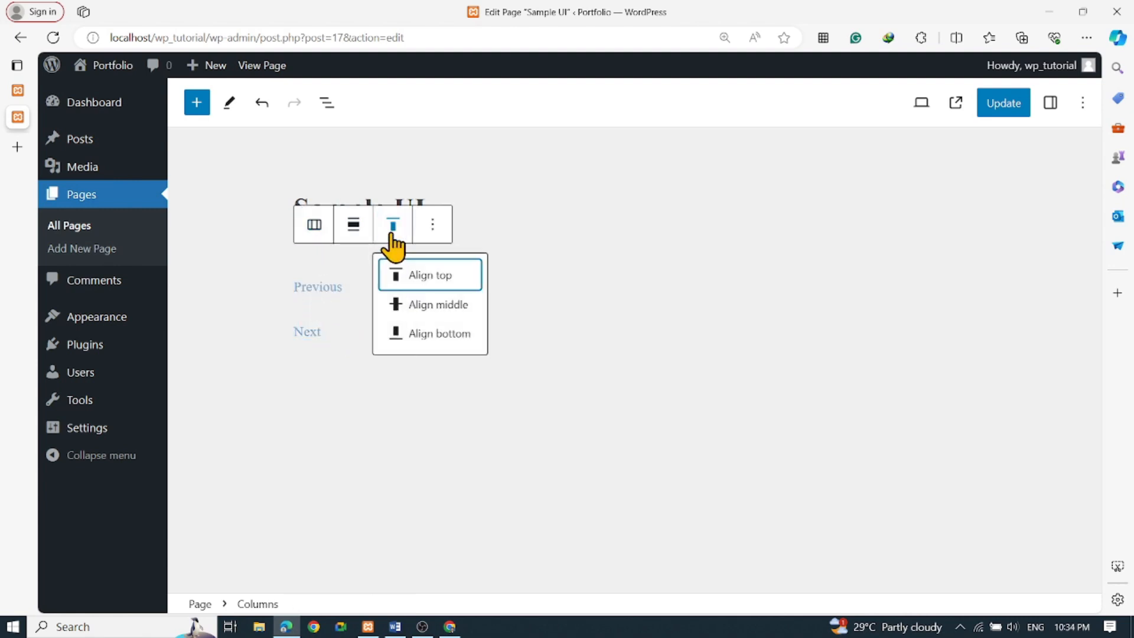
click(433, 305)
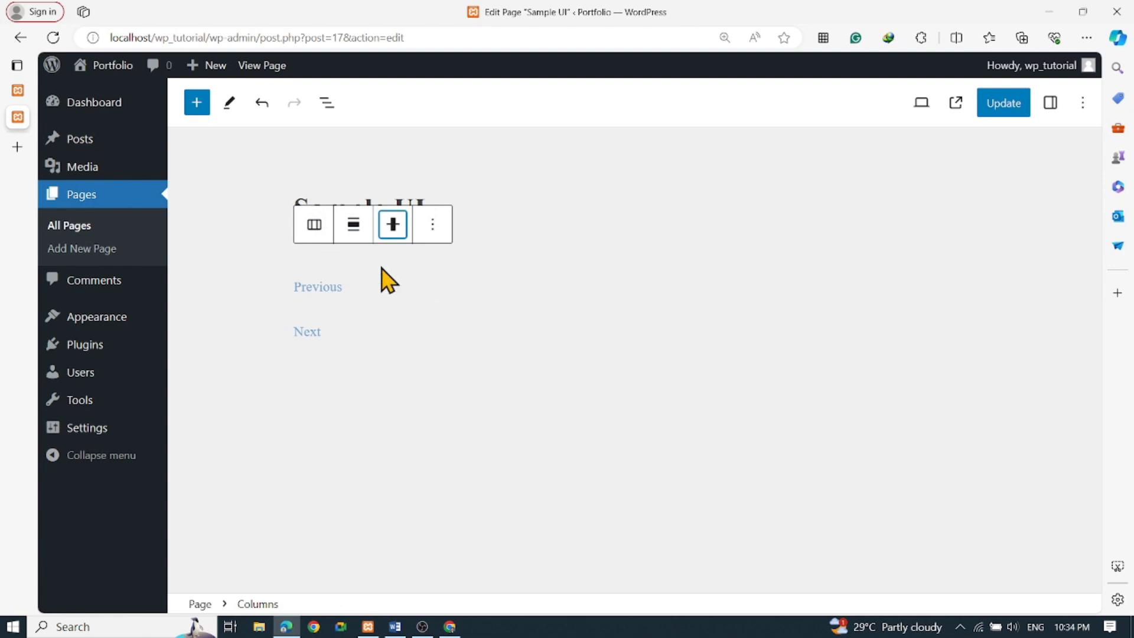
click(356, 229)
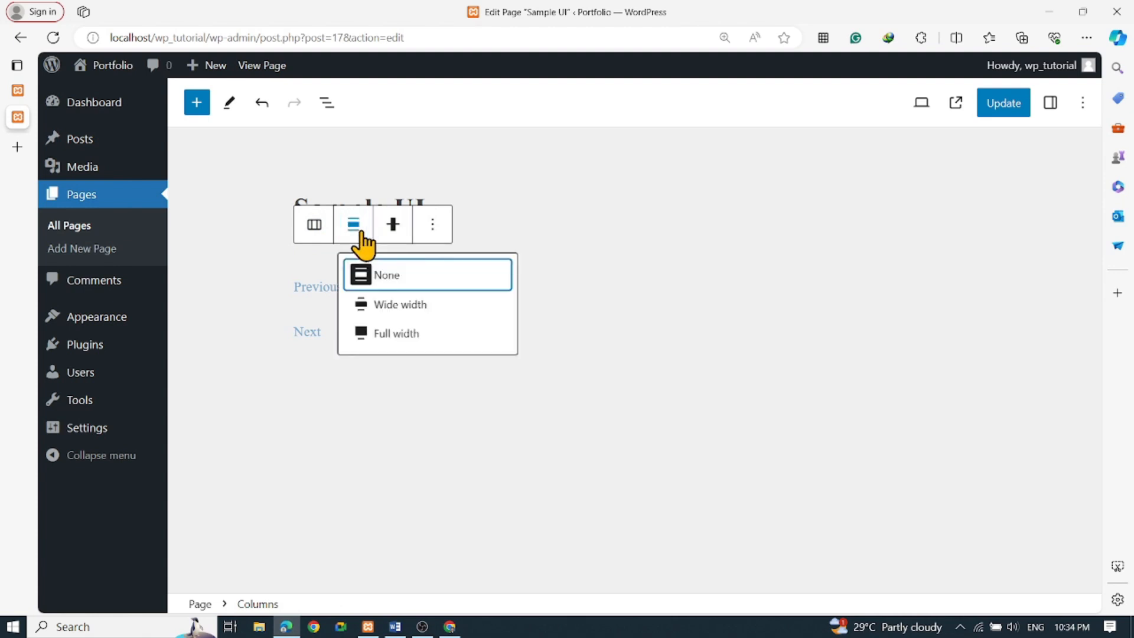
click(405, 308)
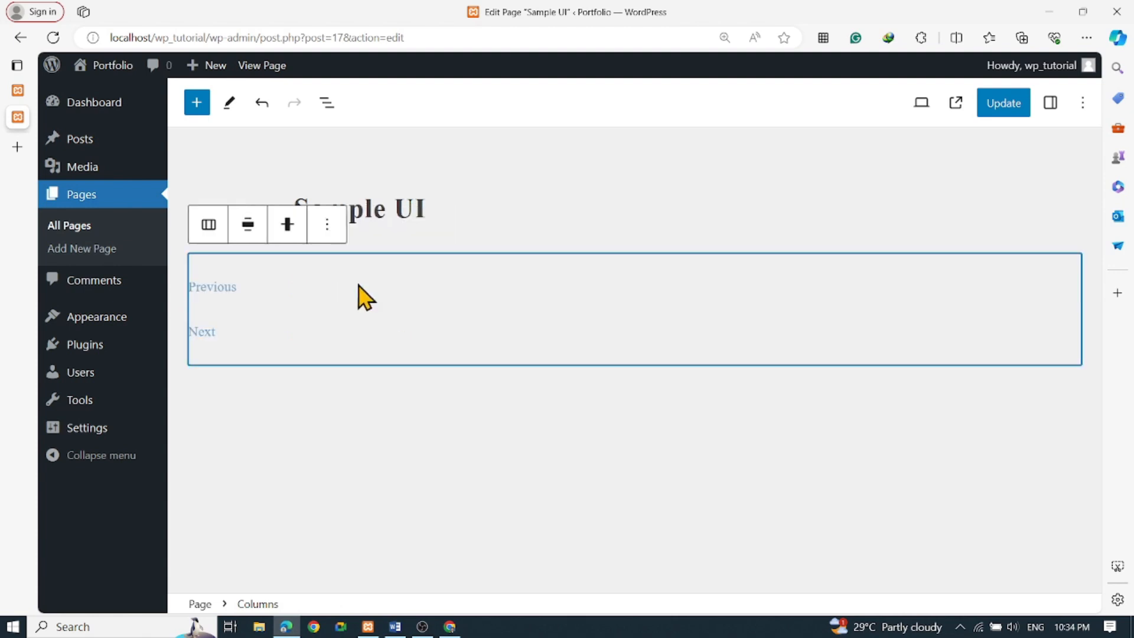
click(248, 226)
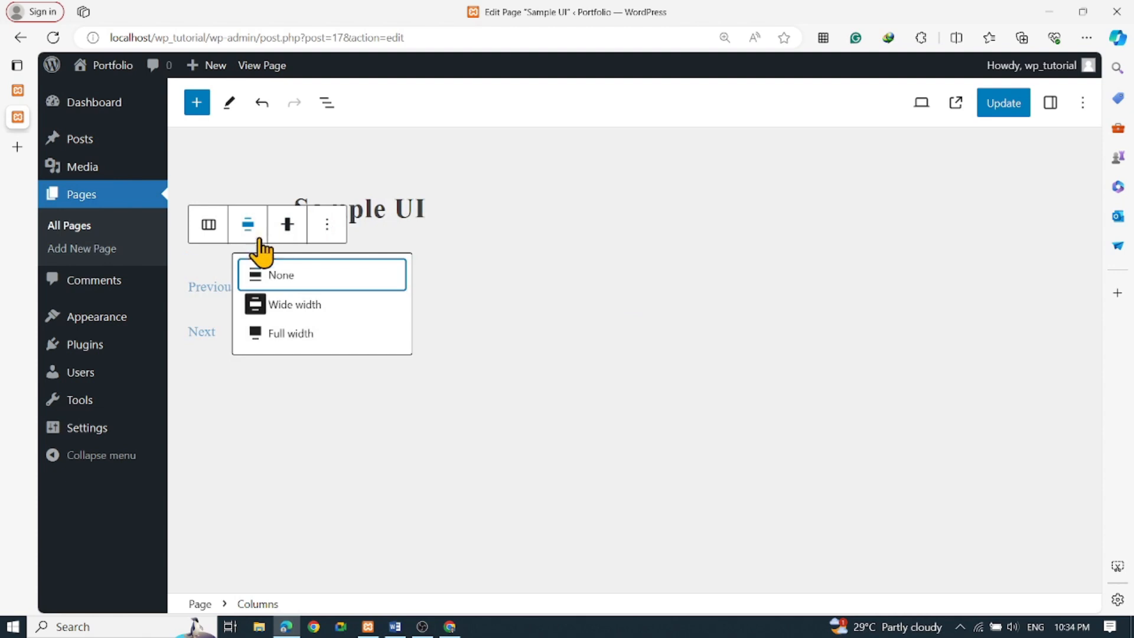
click(283, 275)
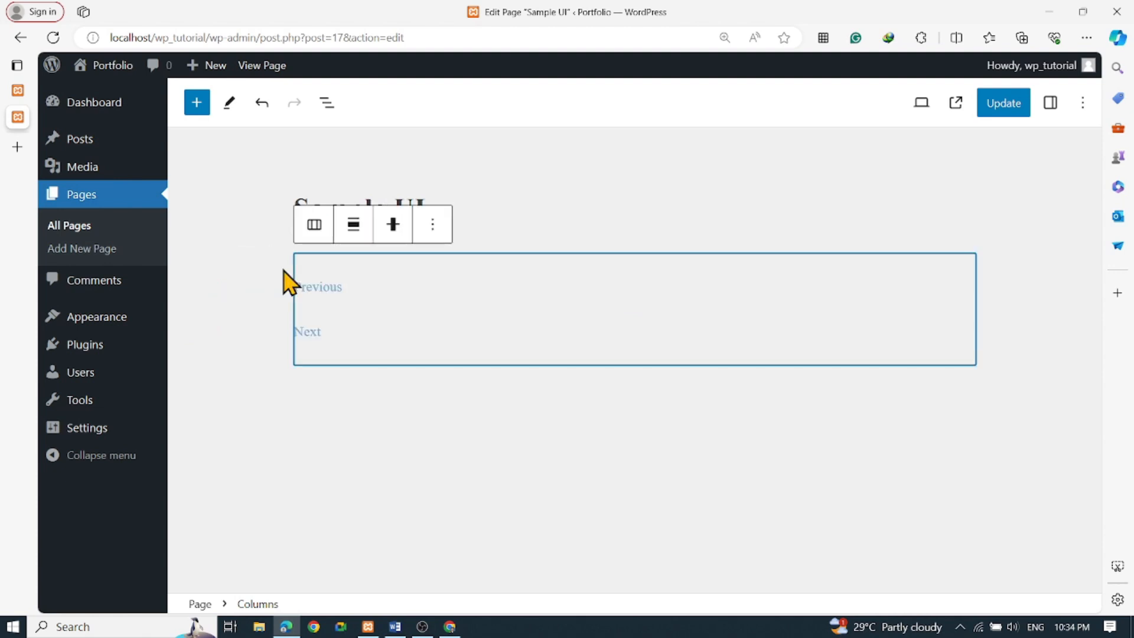
Transform the Columns block into Group, then Stack, then Row, and open the Row's options
click(314, 225)
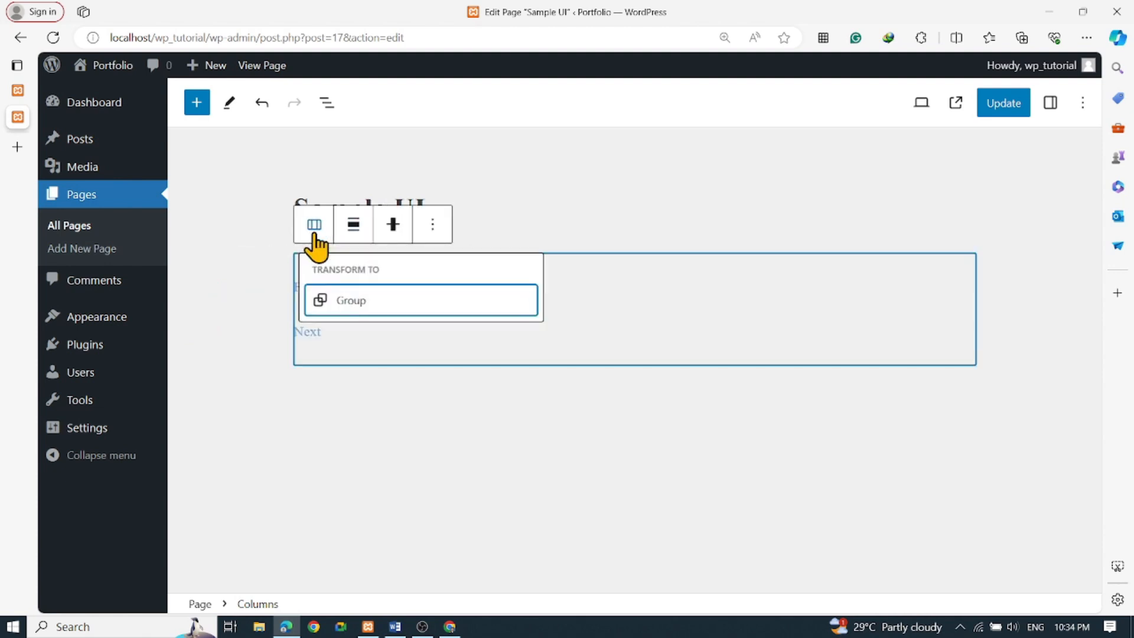
click(370, 305)
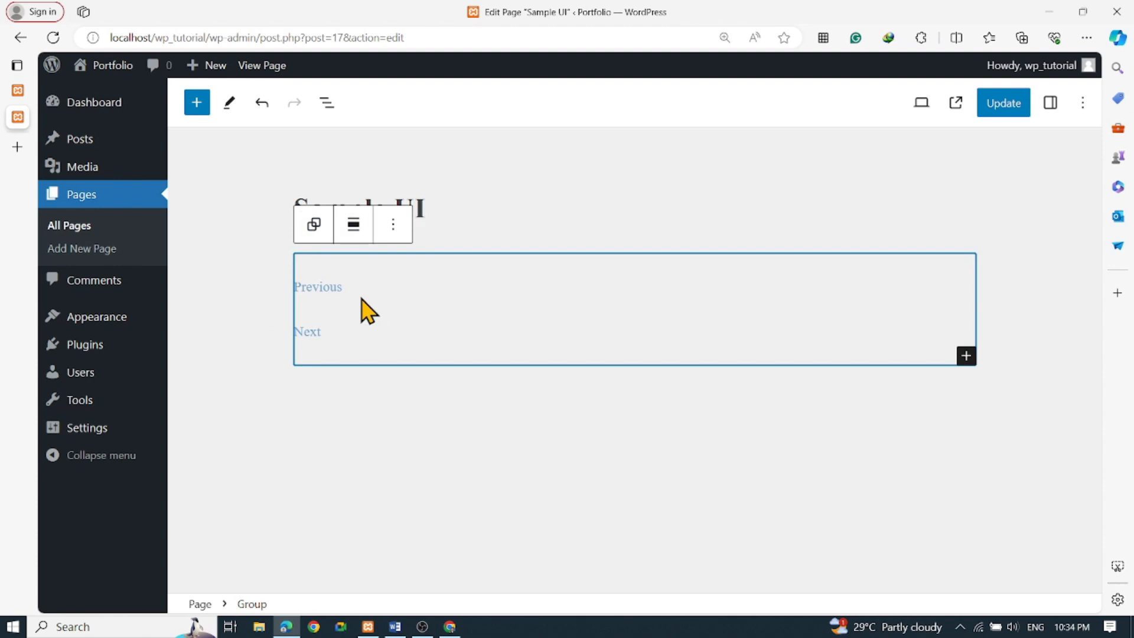
click(313, 226)
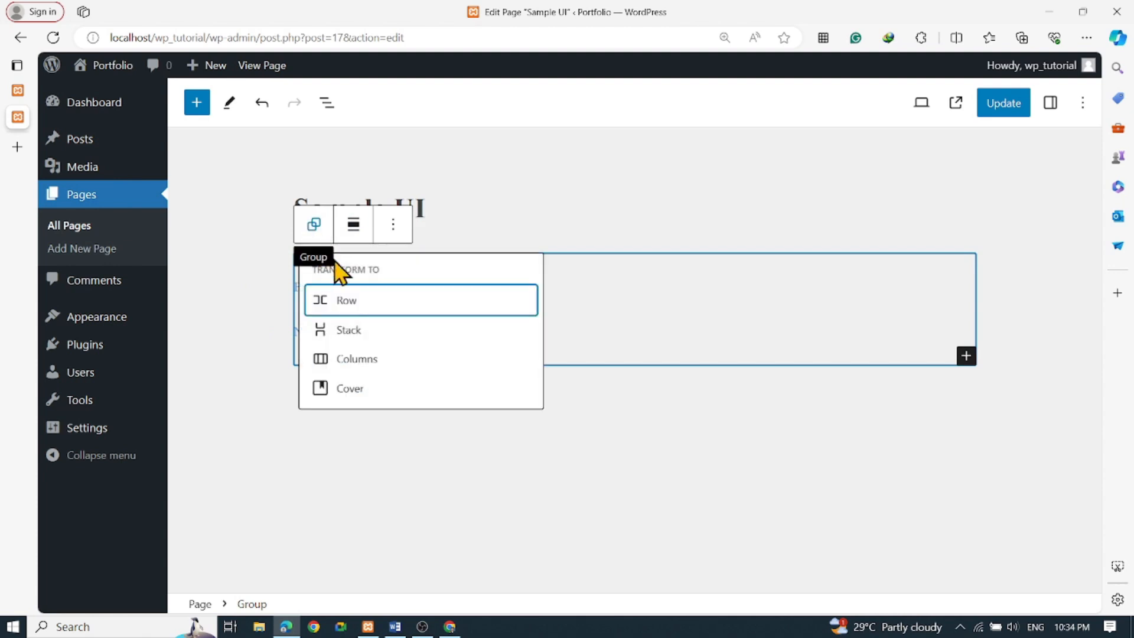
click(366, 342)
click(314, 224)
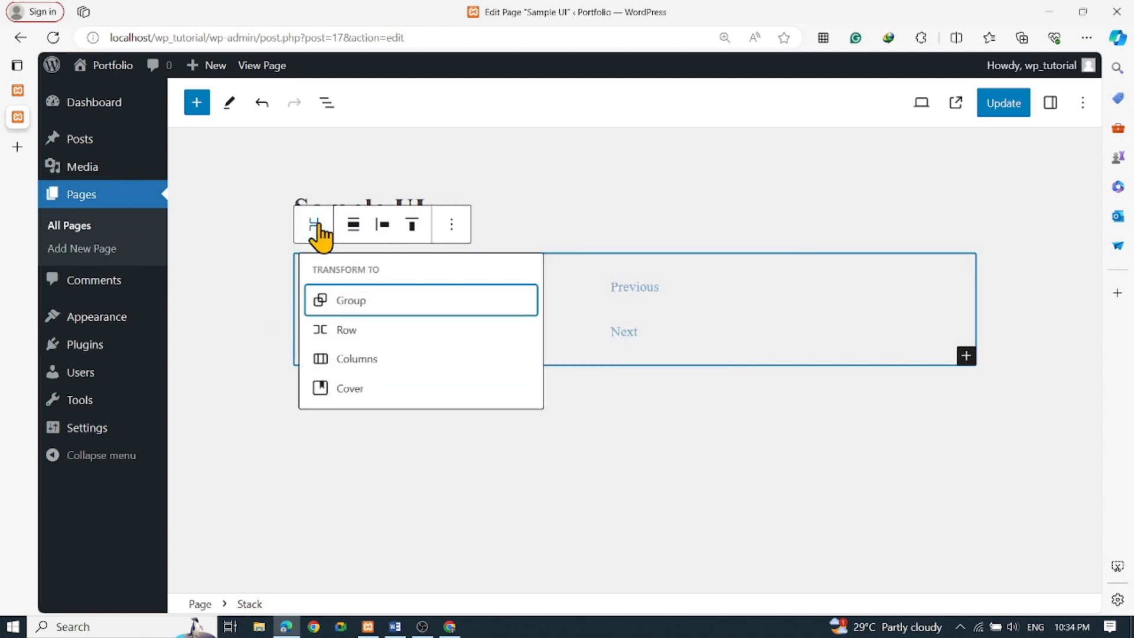
click(354, 333)
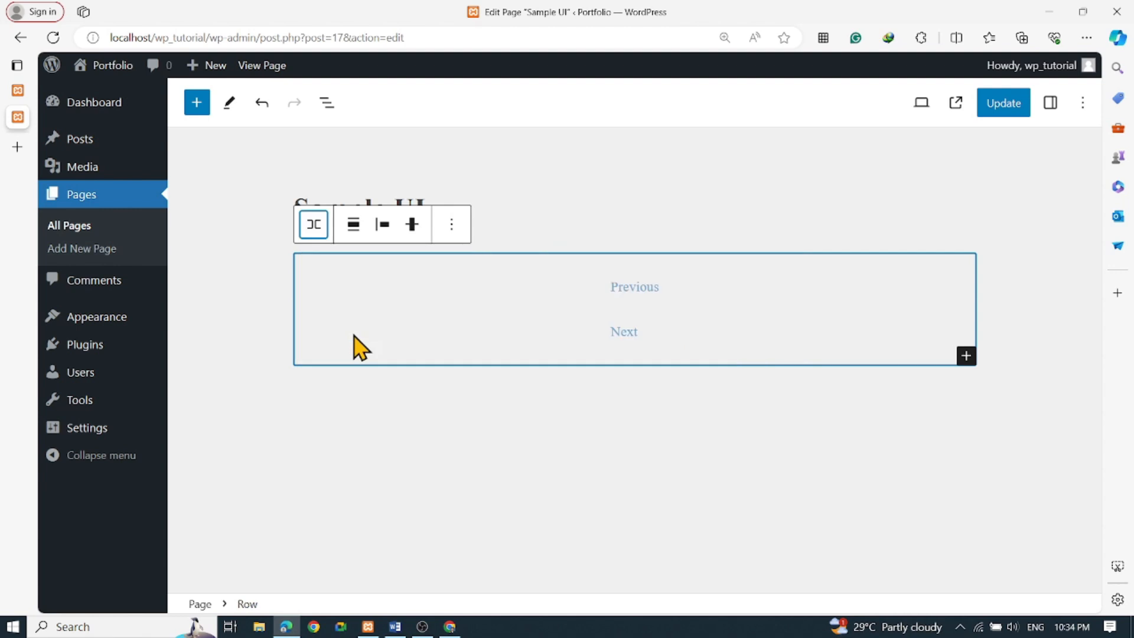
click(314, 226)
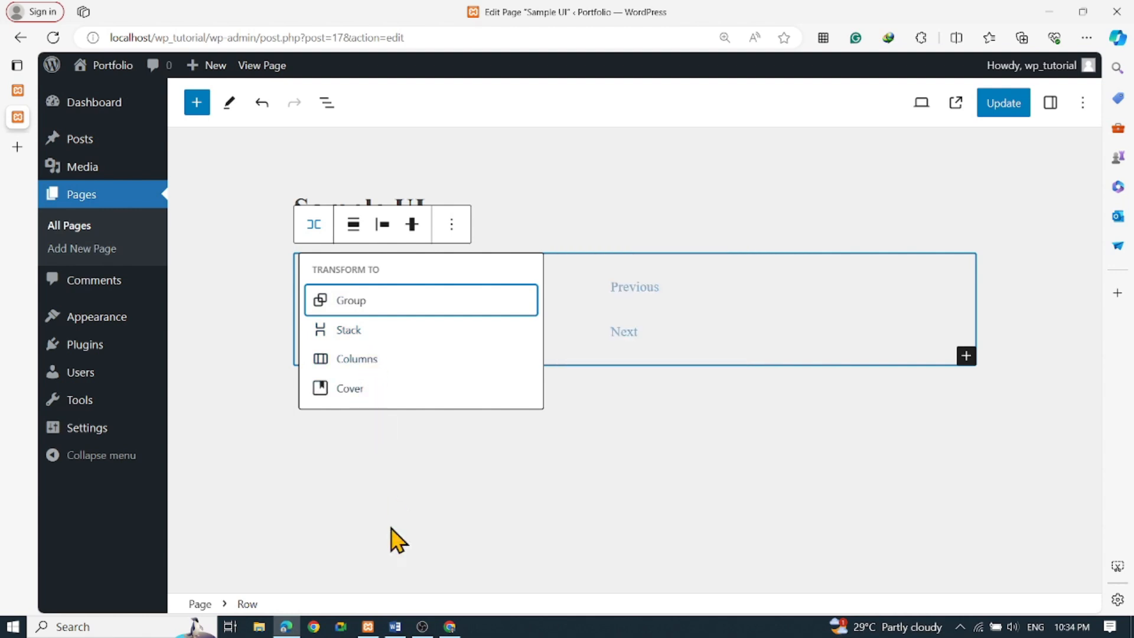
click(363, 484)
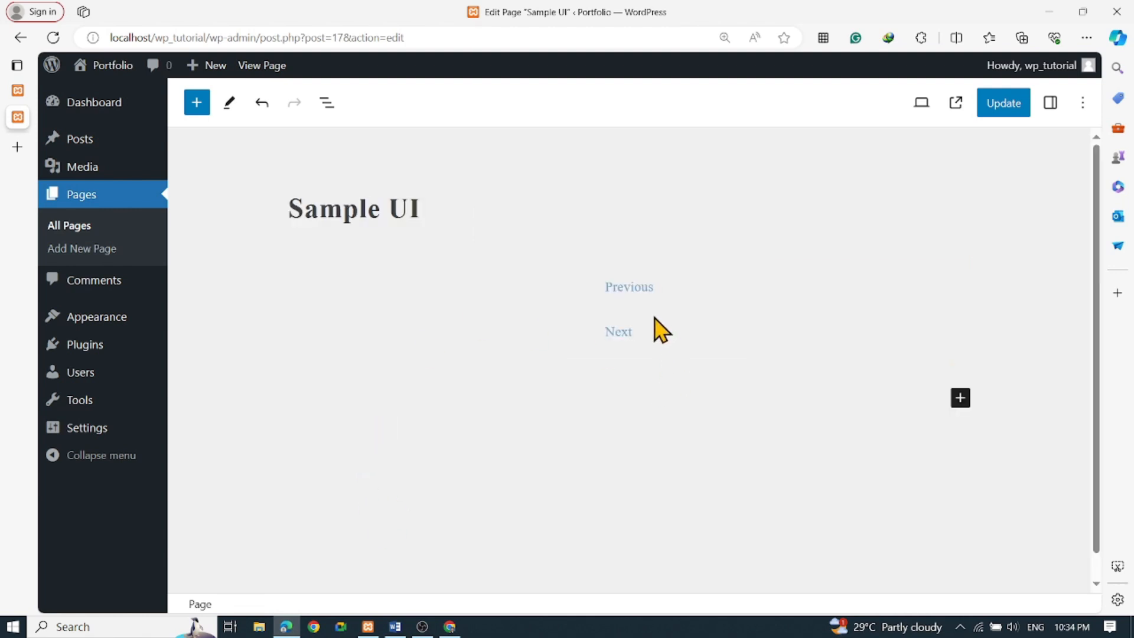
click(621, 329)
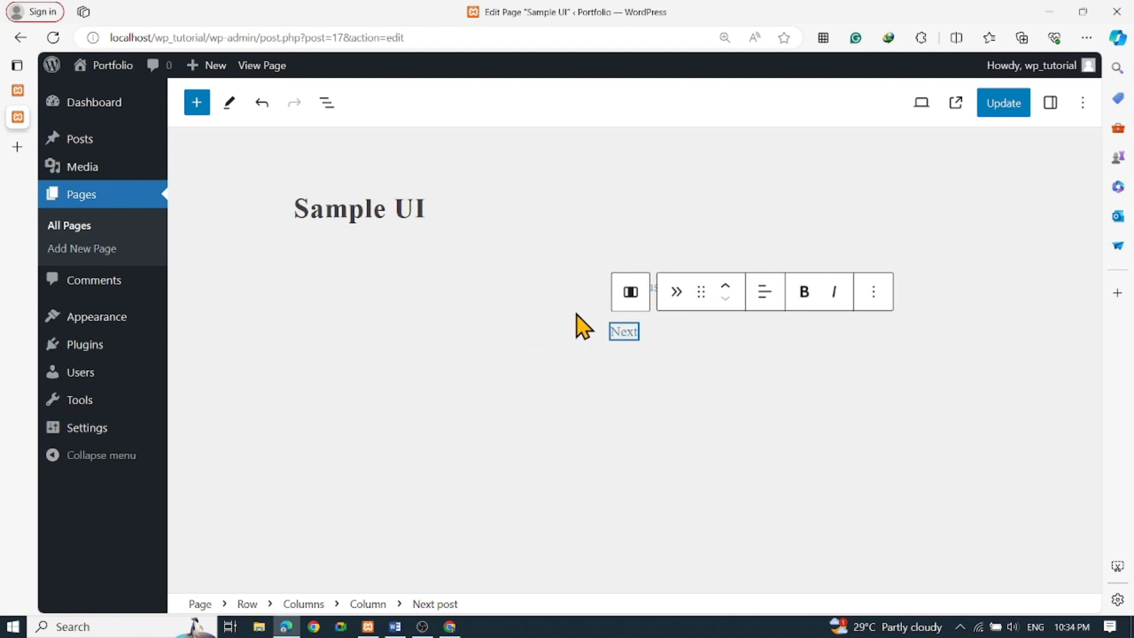
click(576, 331)
click(452, 228)
scroll(553, 495, down, 1)
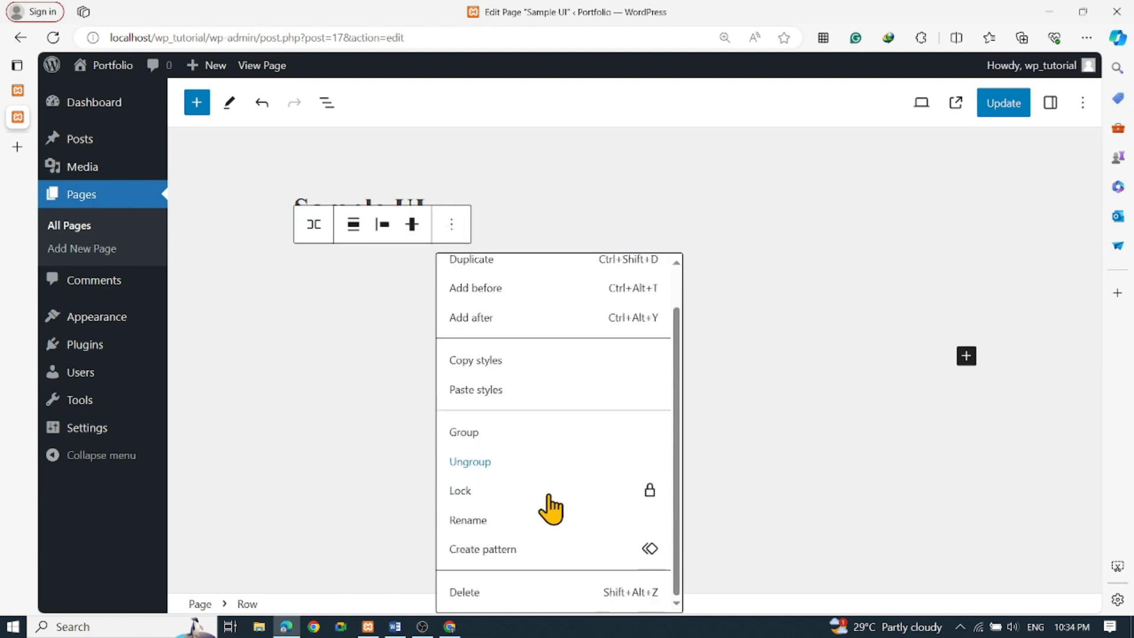
Delete the Previous/Next row and add a Columns block with the 100 layout
click(481, 591)
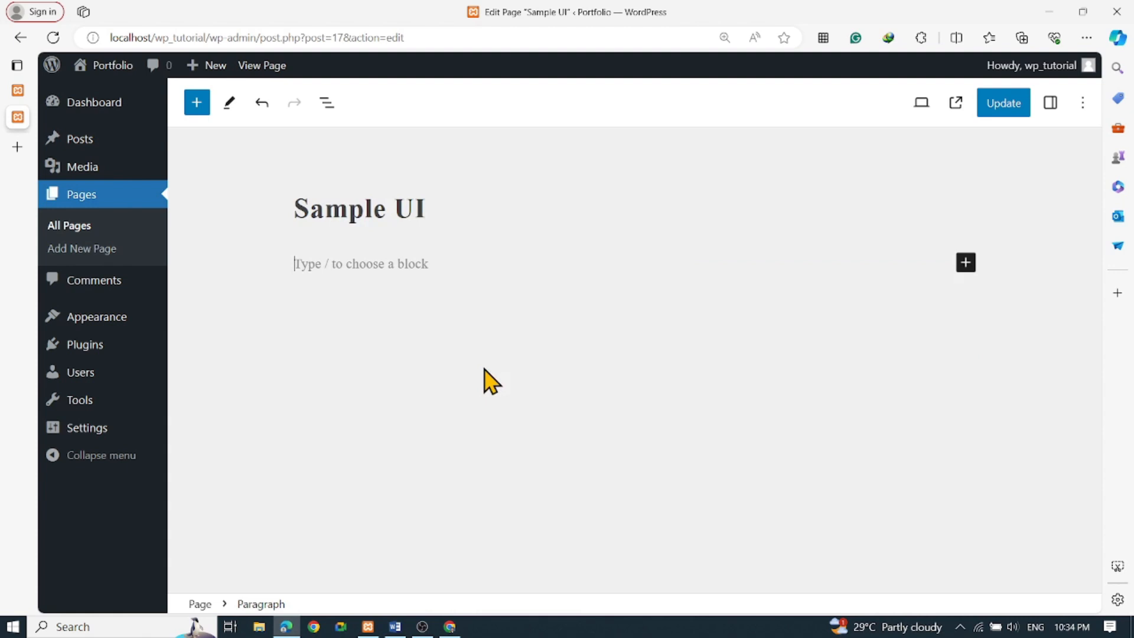
click(966, 262)
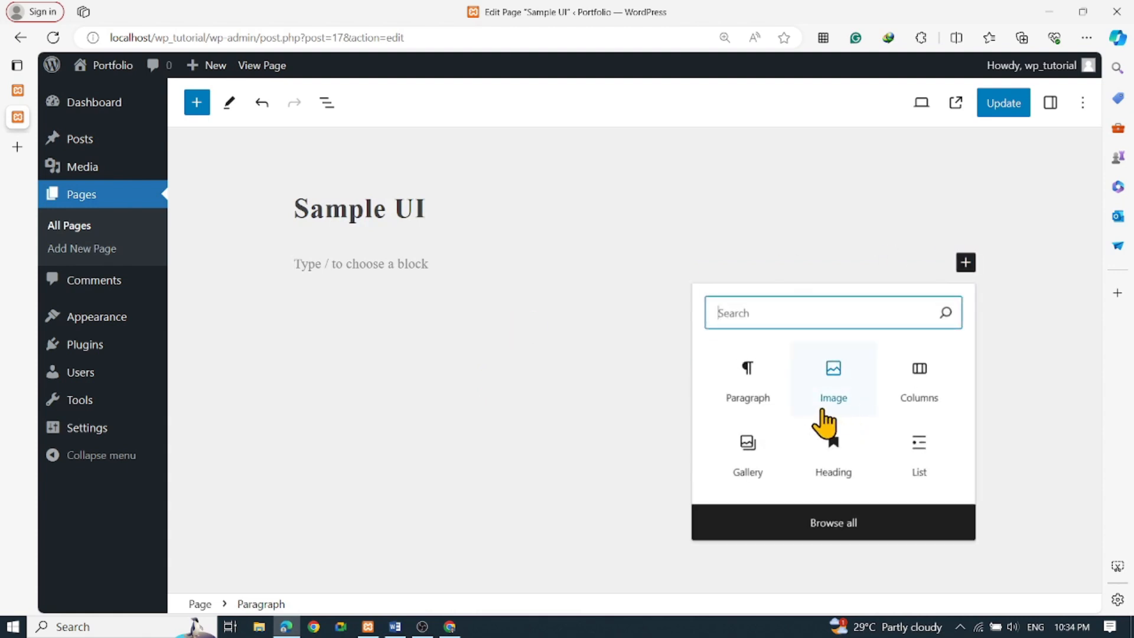
click(937, 393)
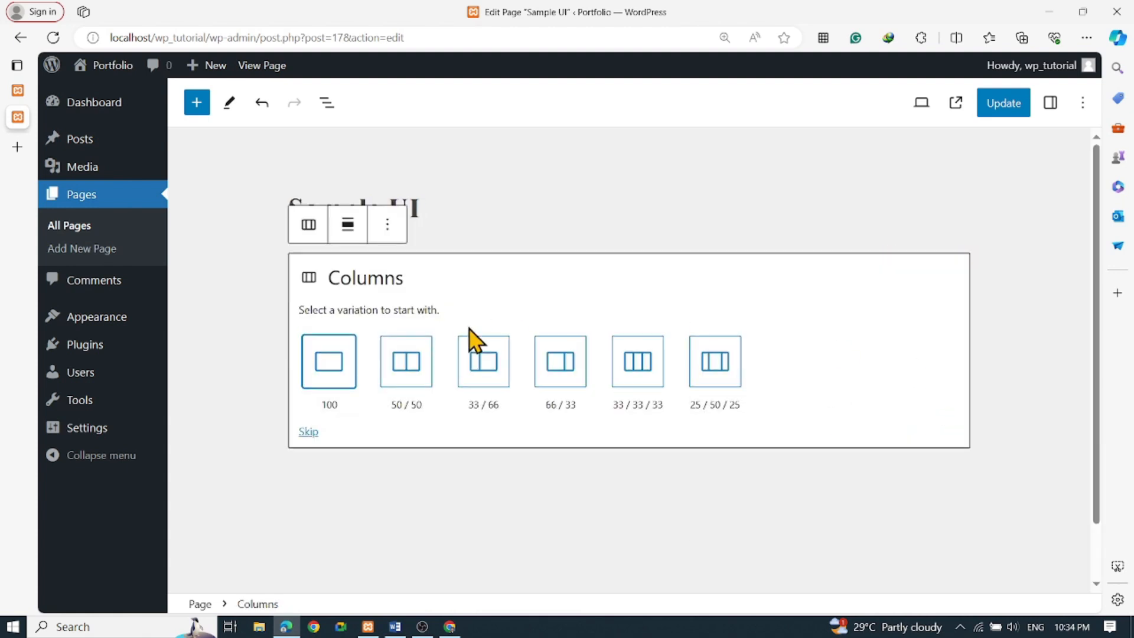
click(331, 362)
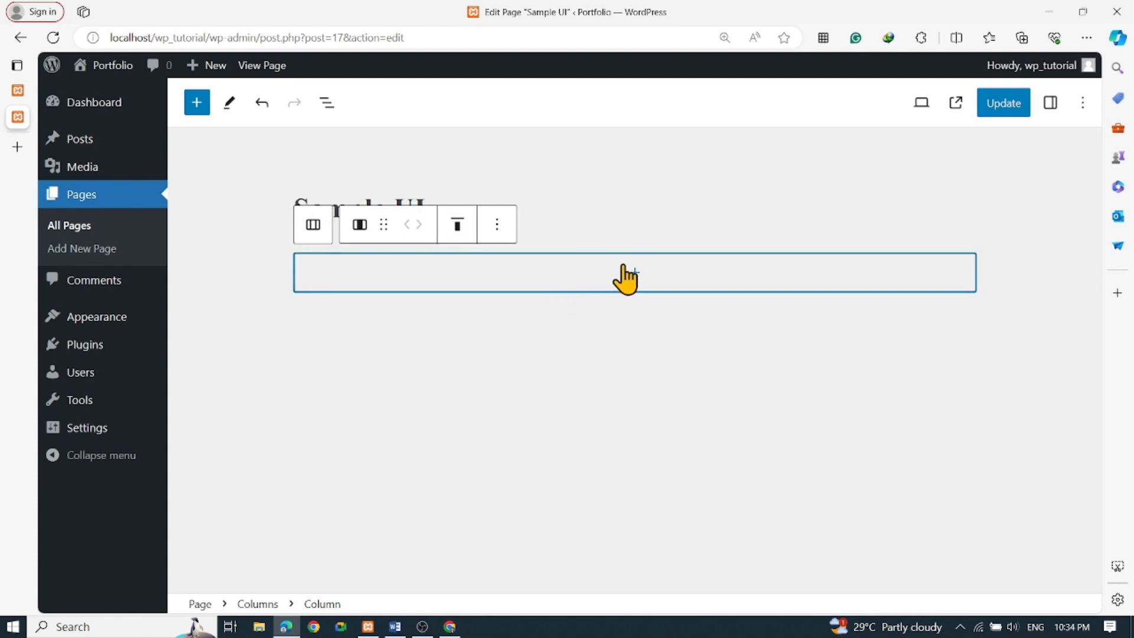
Insert a Gallery block into the empty column from the full block library
click(627, 274)
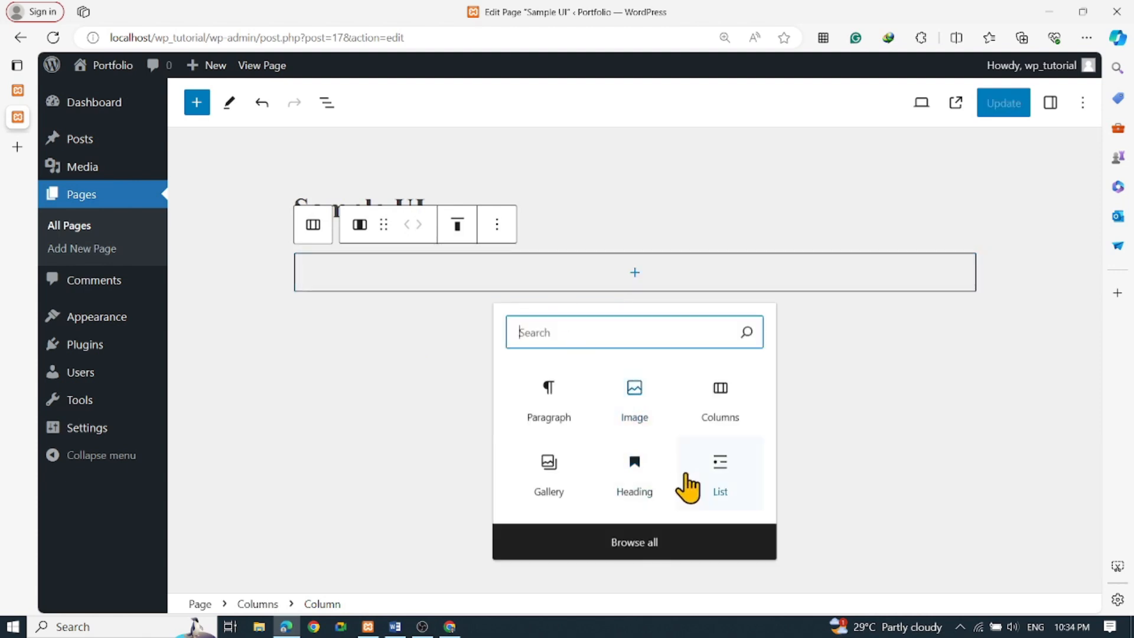
click(646, 541)
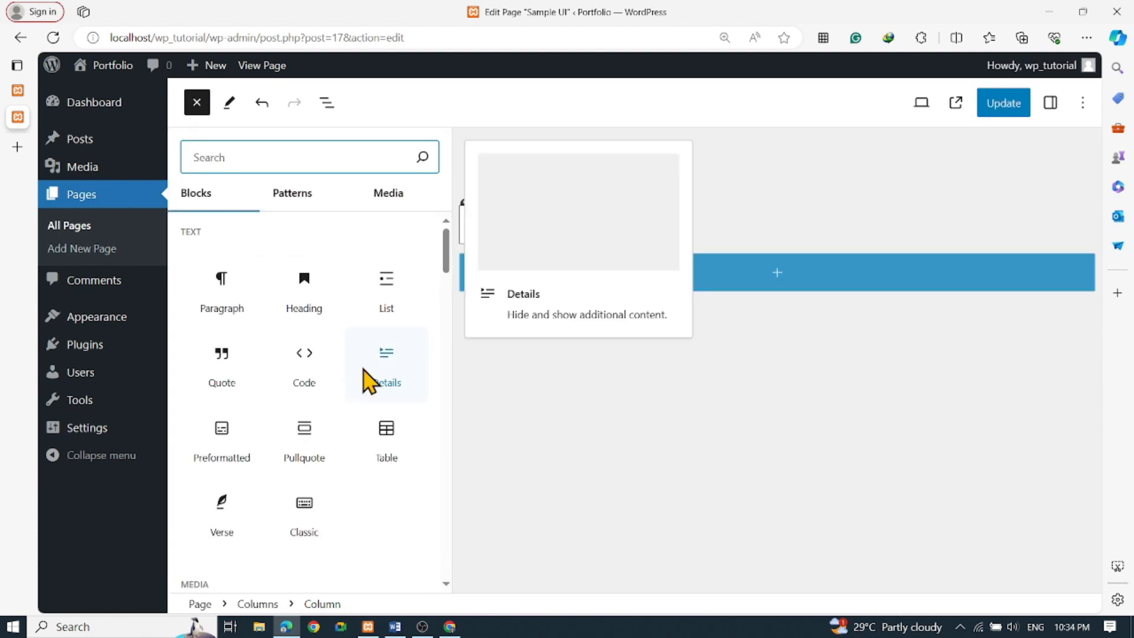
click(388, 201)
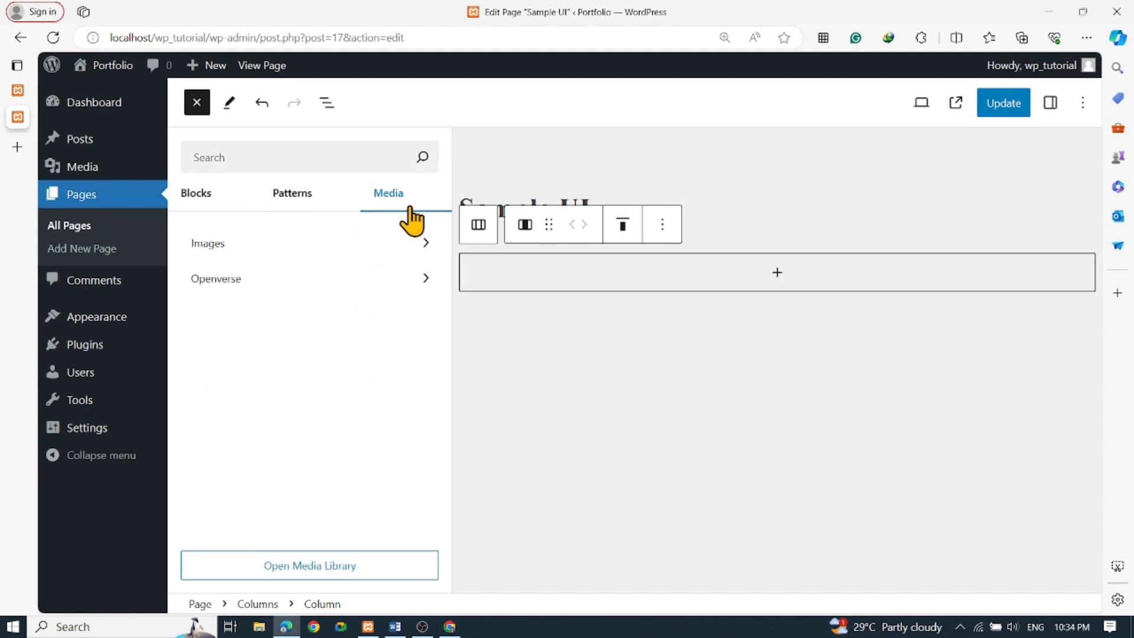
click(337, 251)
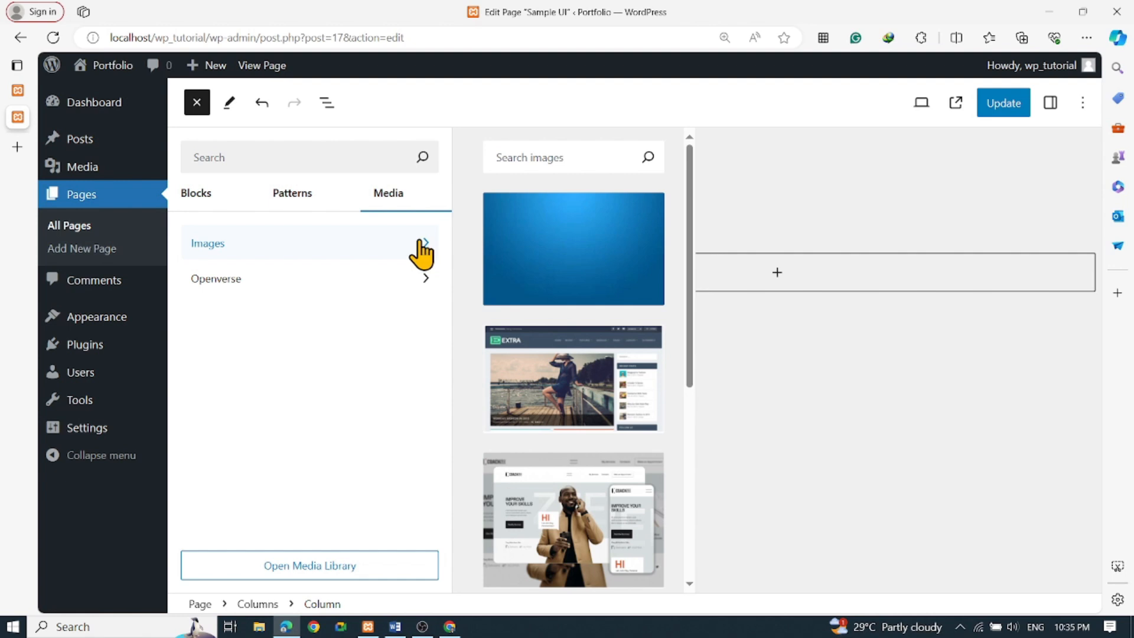
click(292, 194)
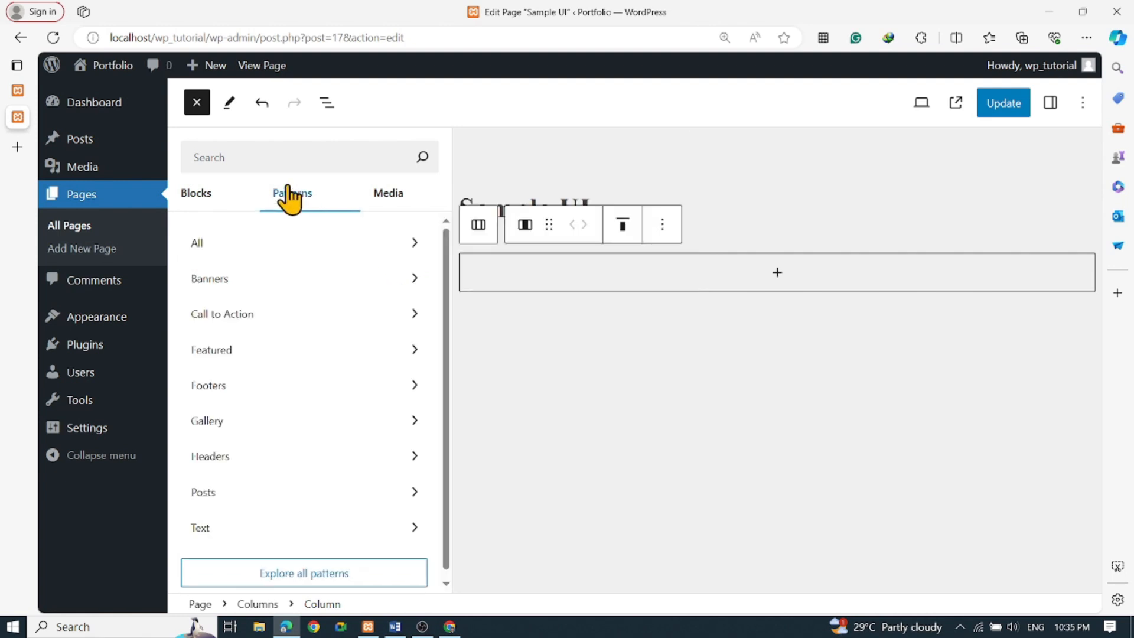
click(229, 278)
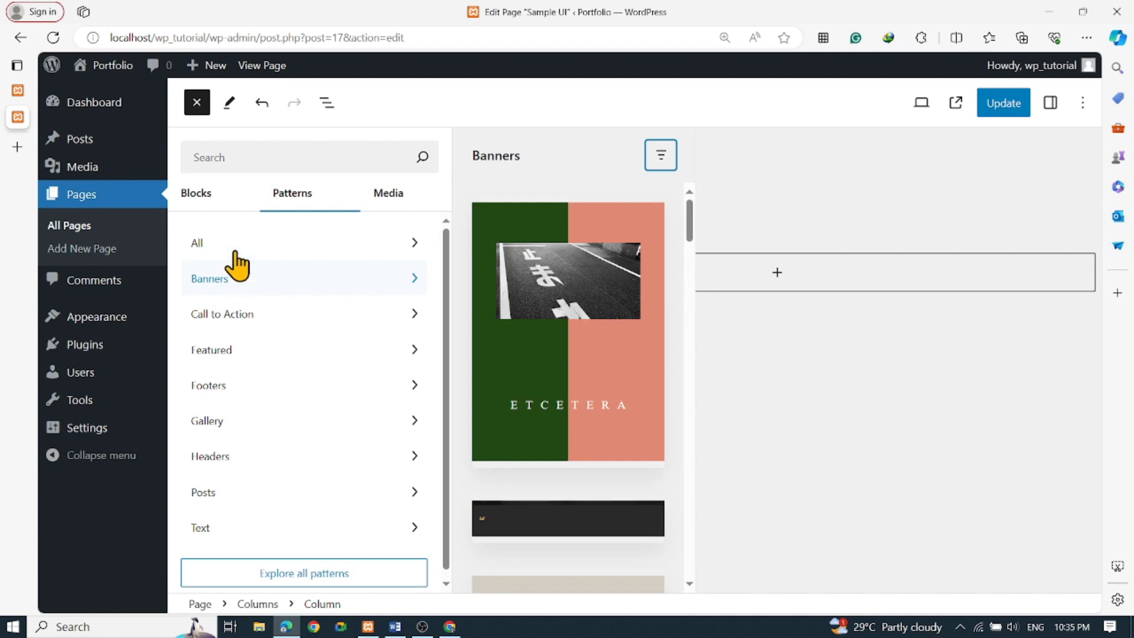
click(195, 195)
scroll(404, 367, down, 3)
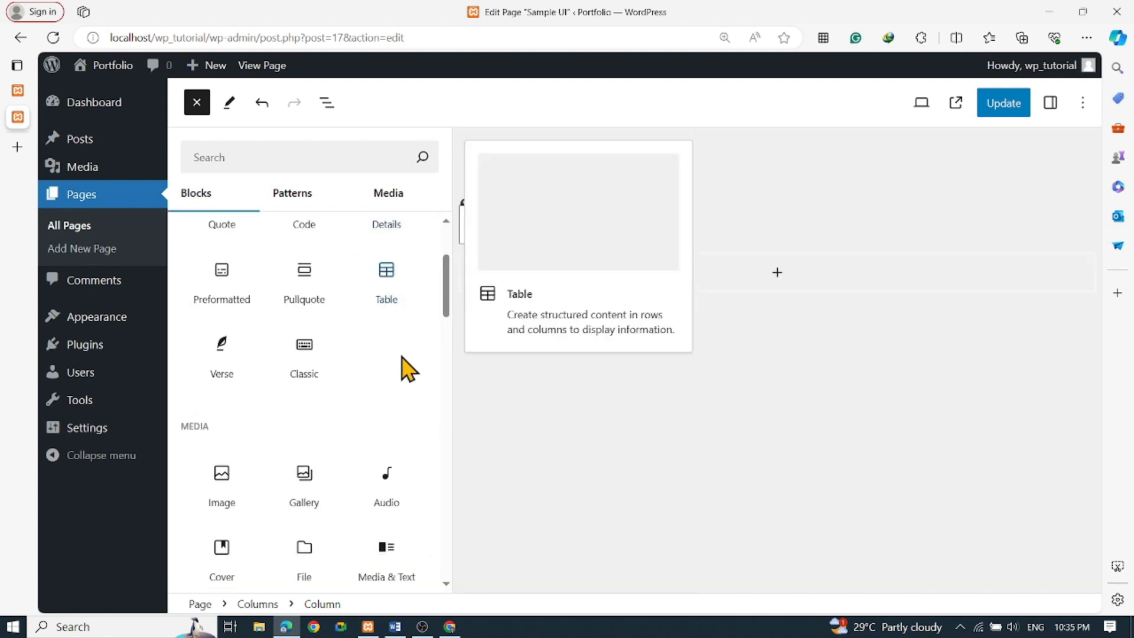
scroll(375, 391, up, 3)
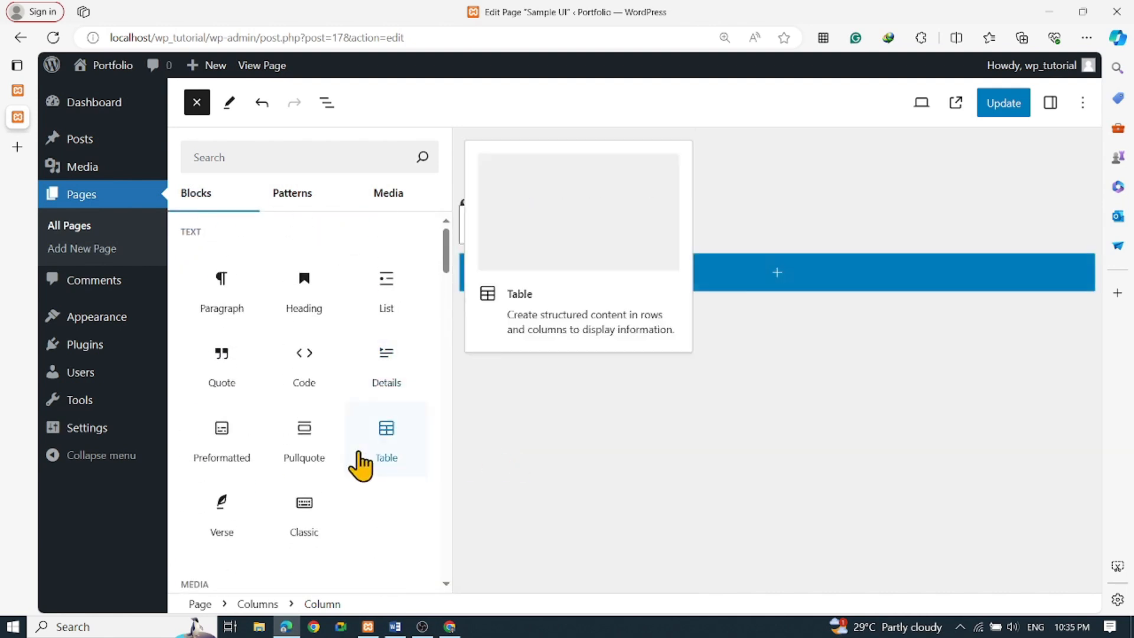
scroll(360, 467, down, 3)
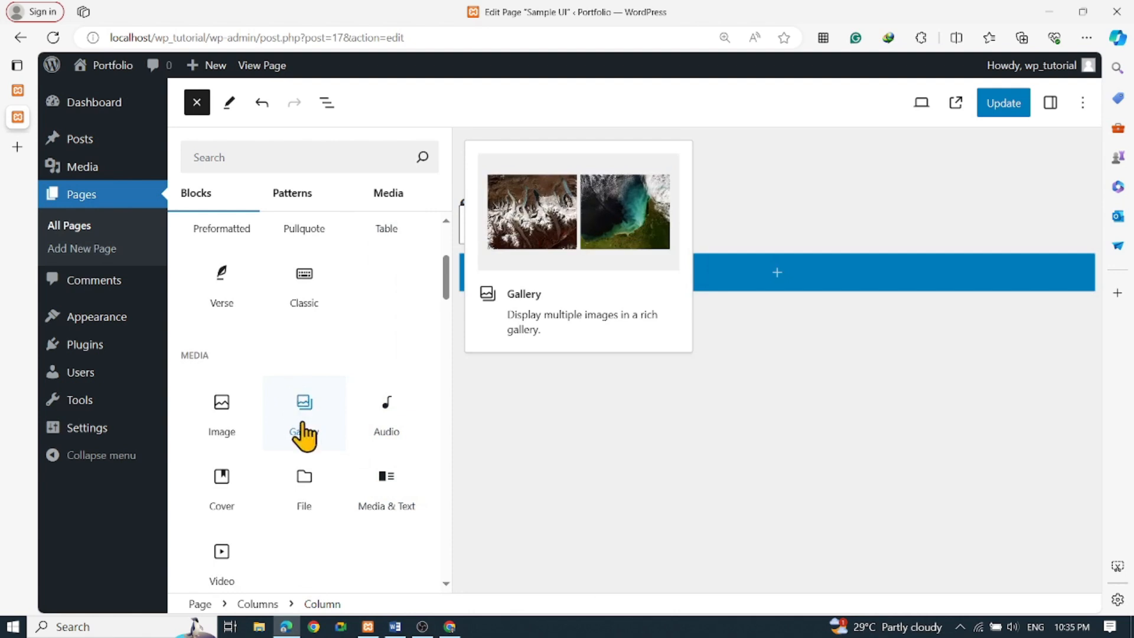
click(304, 435)
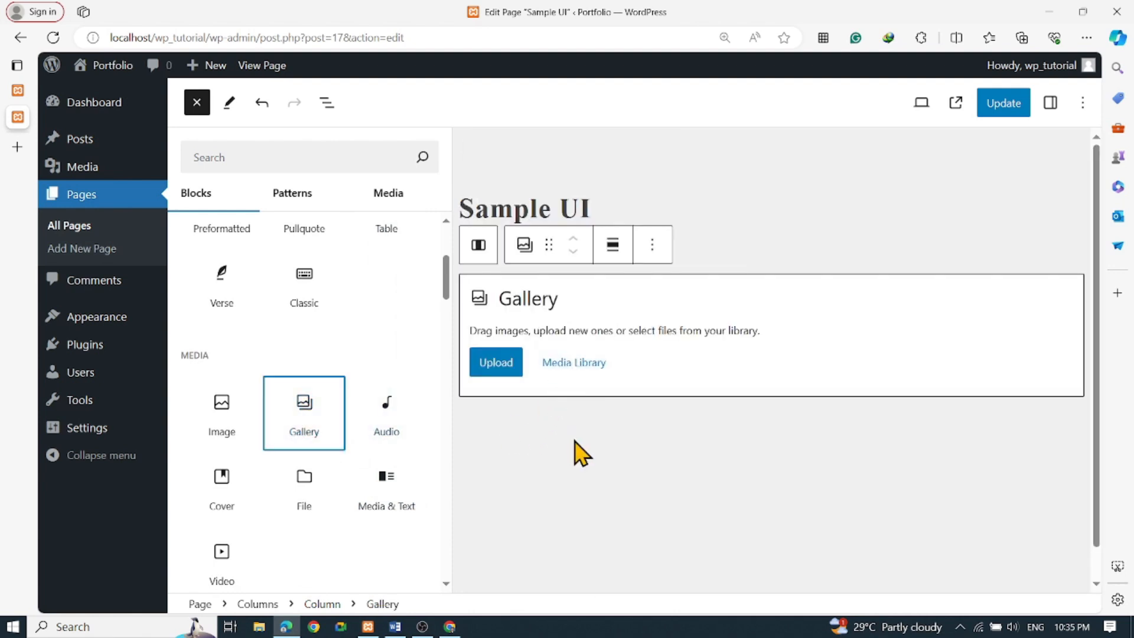
Build the gallery from the UI_1, UI_2 and UI_3 screenshots in the Media Library
click(569, 369)
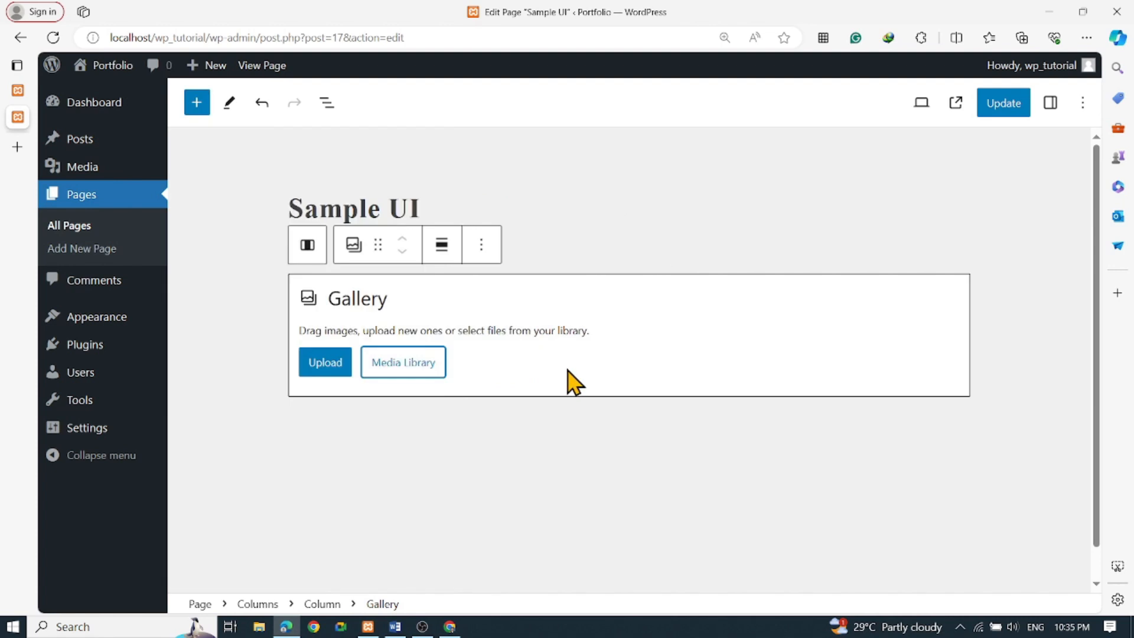
click(407, 372)
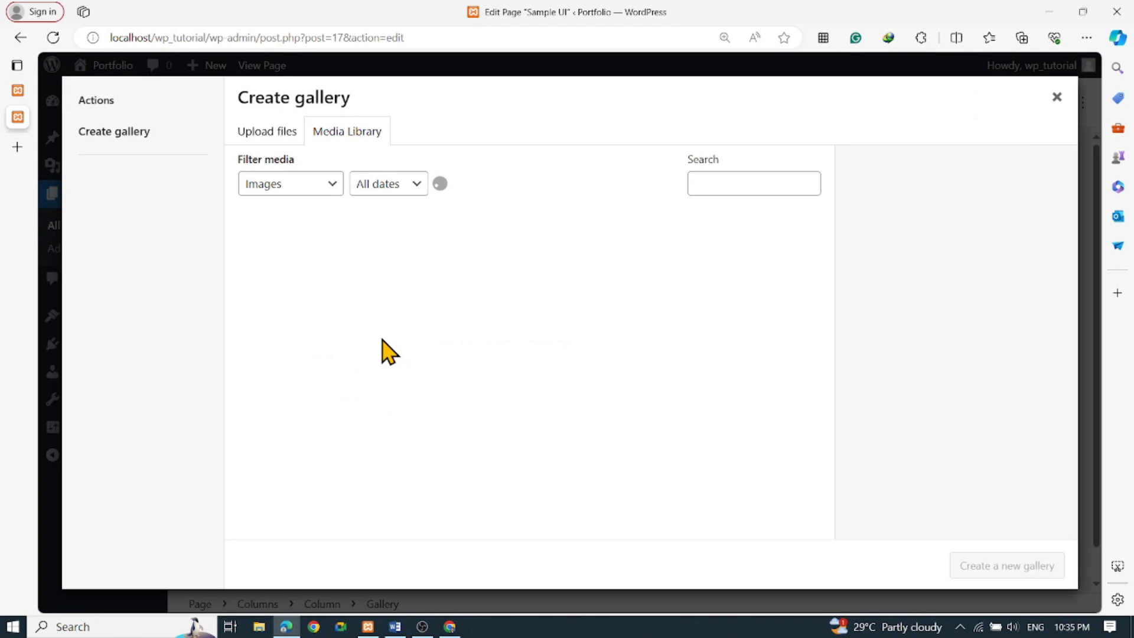
click(413, 302)
click(525, 296)
click(632, 306)
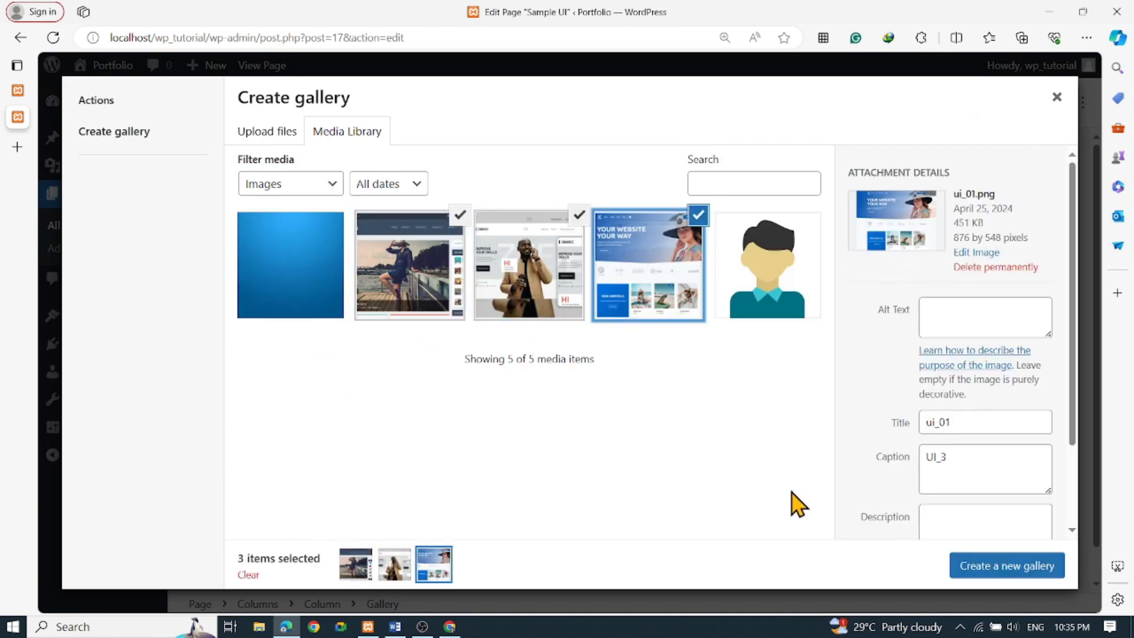
click(1007, 572)
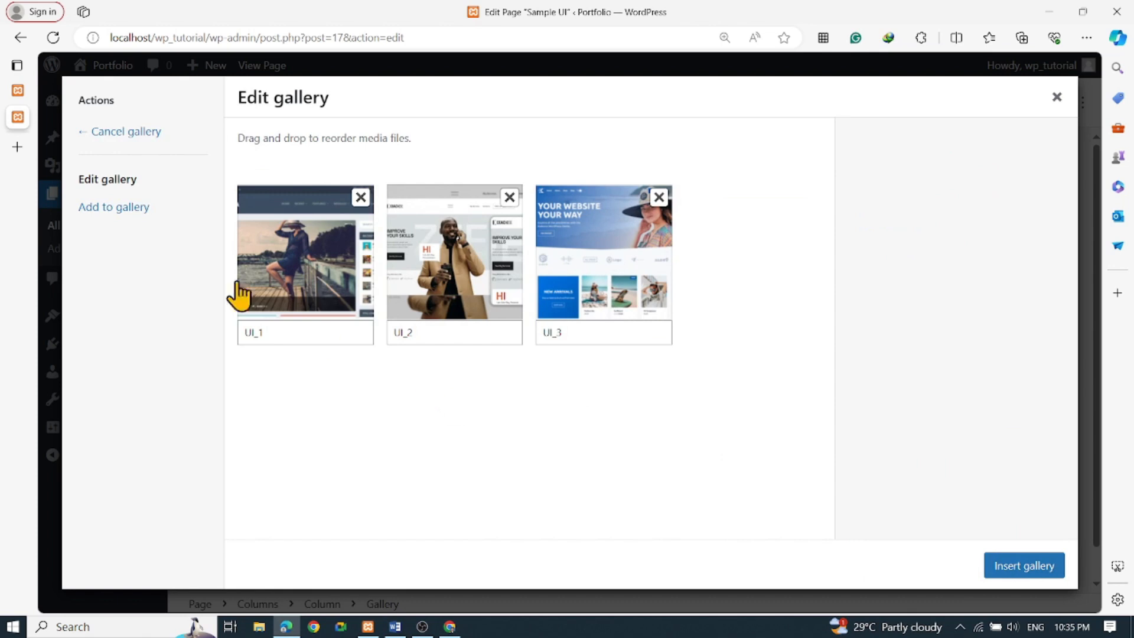
click(123, 207)
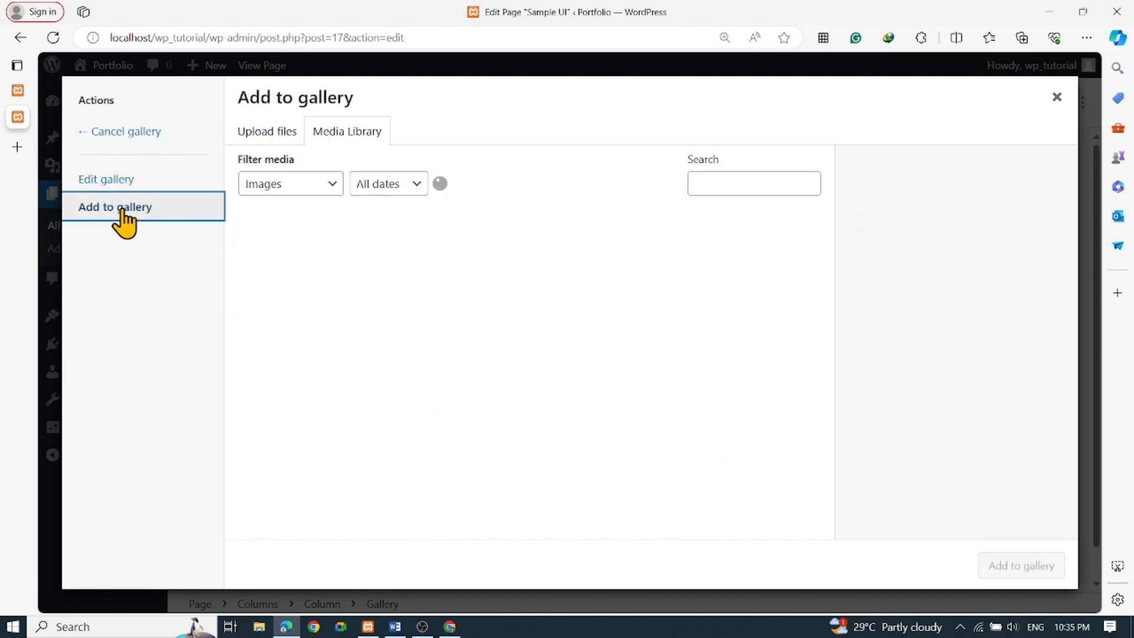
click(124, 180)
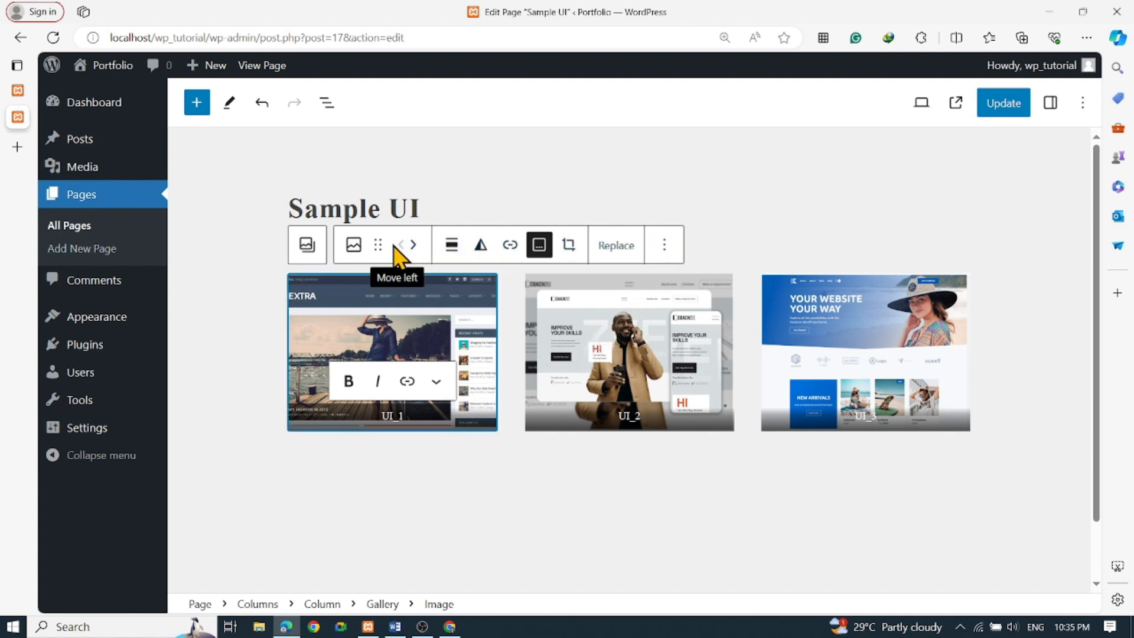
Move UI_1 one place to the right and give UI_2 the Rounded style
click(414, 245)
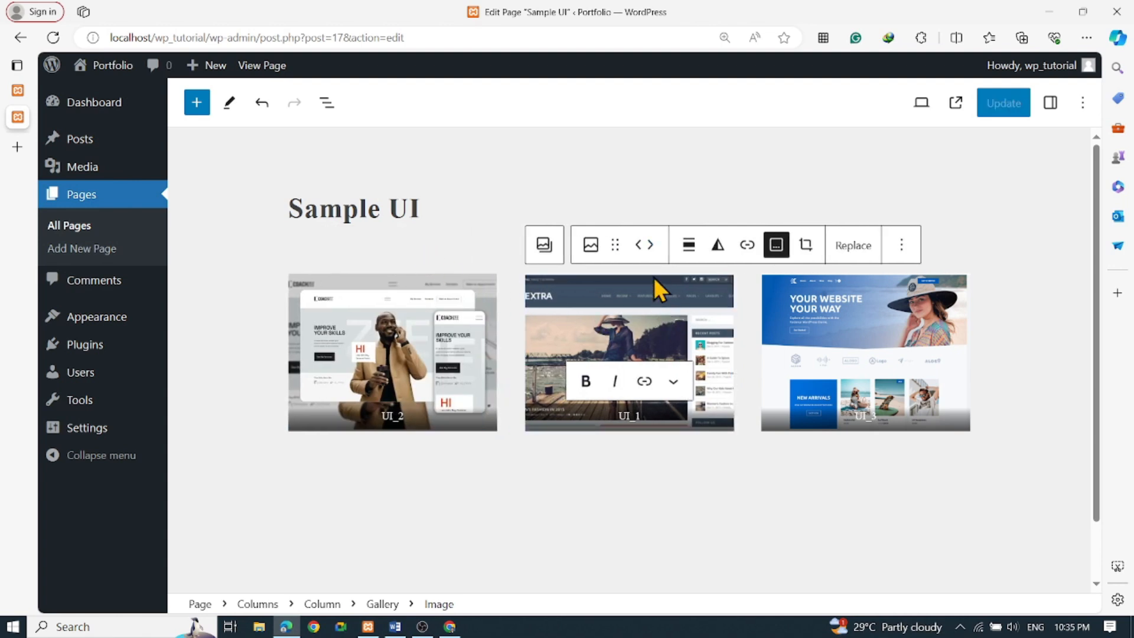
click(797, 307)
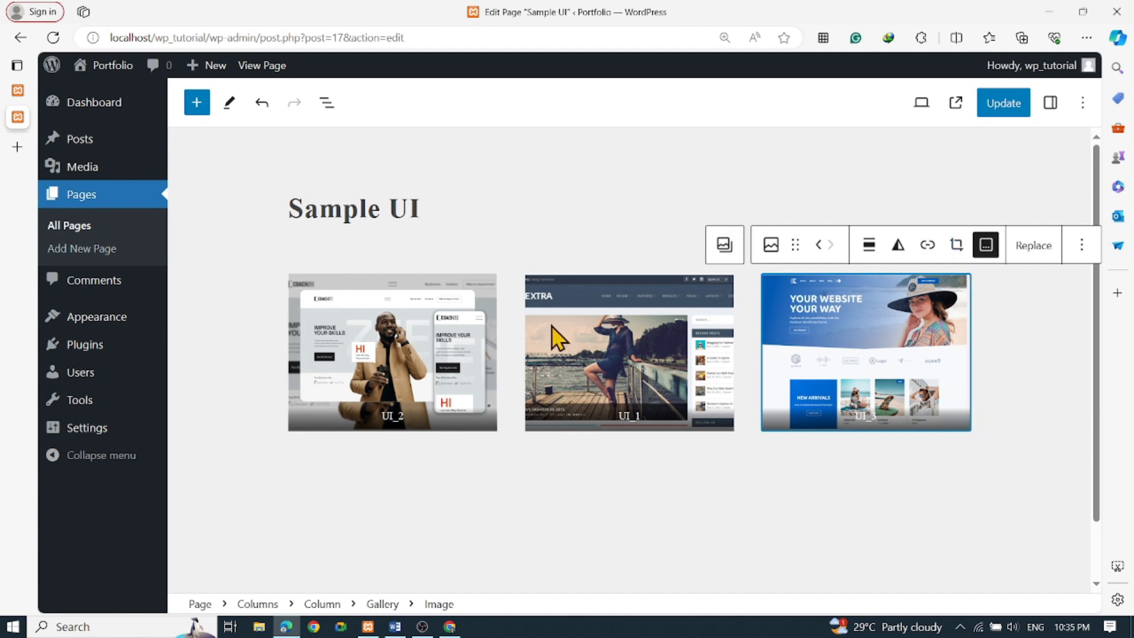
click(450, 338)
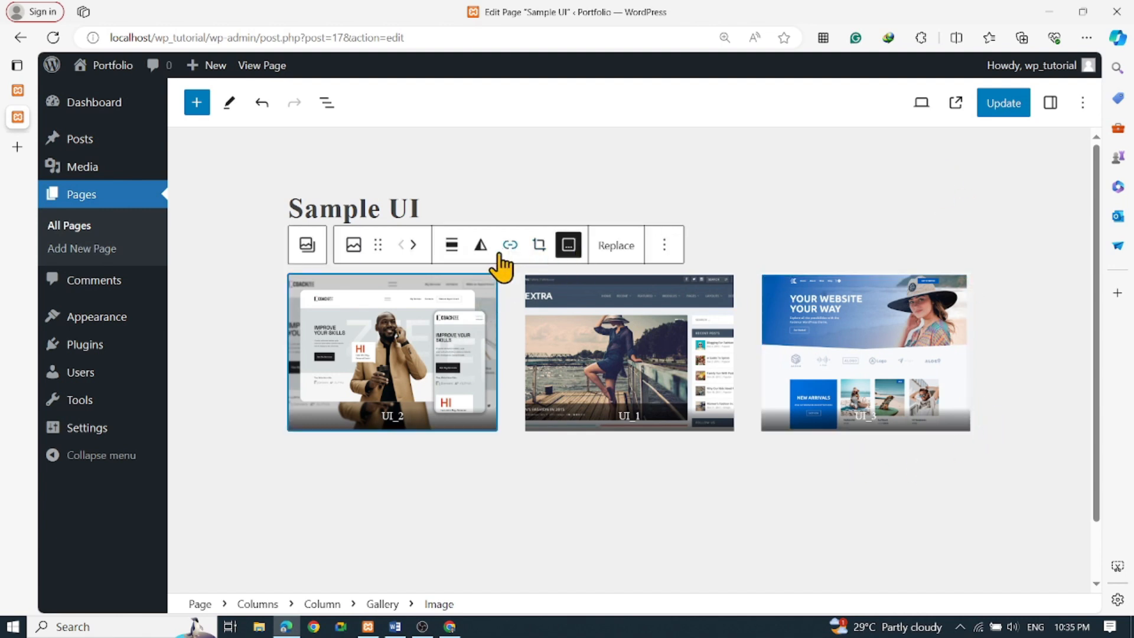
click(353, 245)
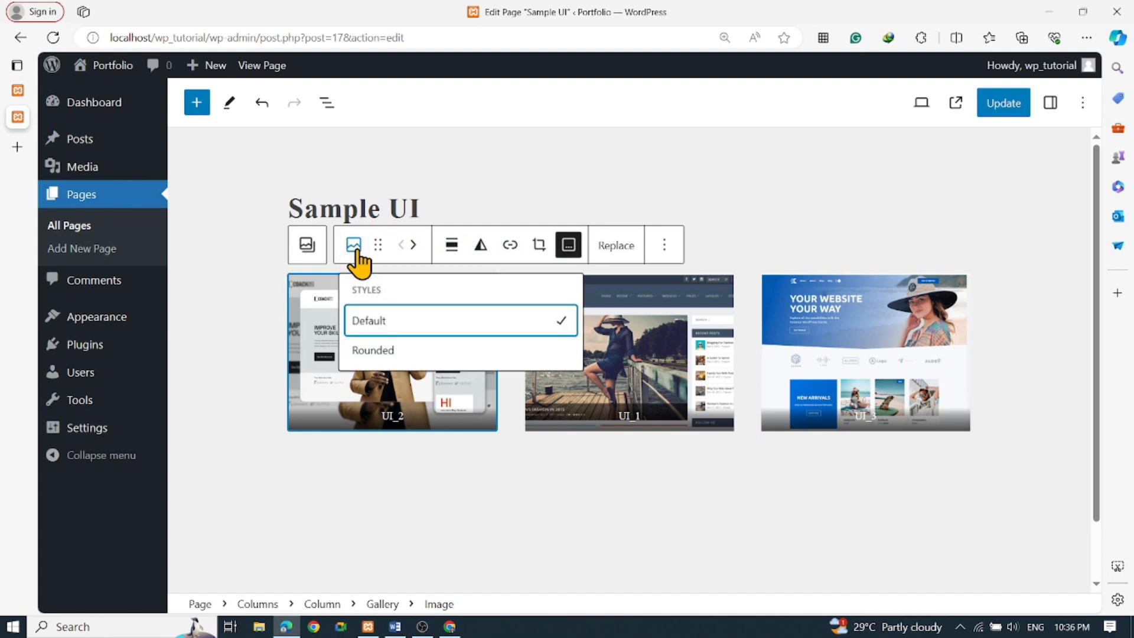
click(397, 355)
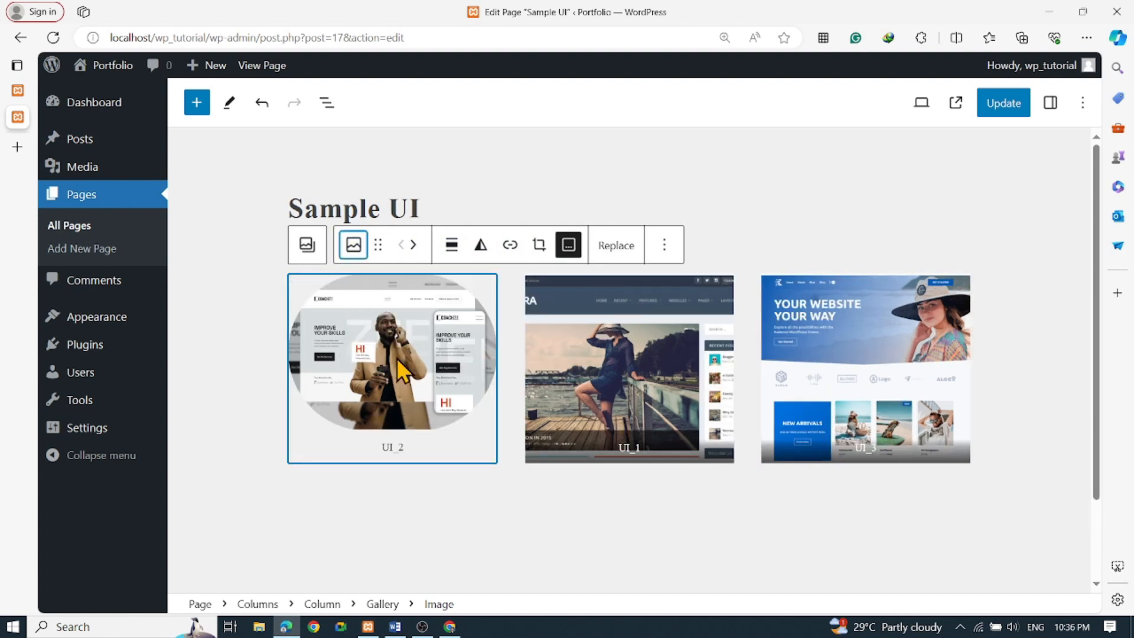
Apply the Rounded style to UI_1 and UI_3, then deselect to view the oval gallery
click(575, 364)
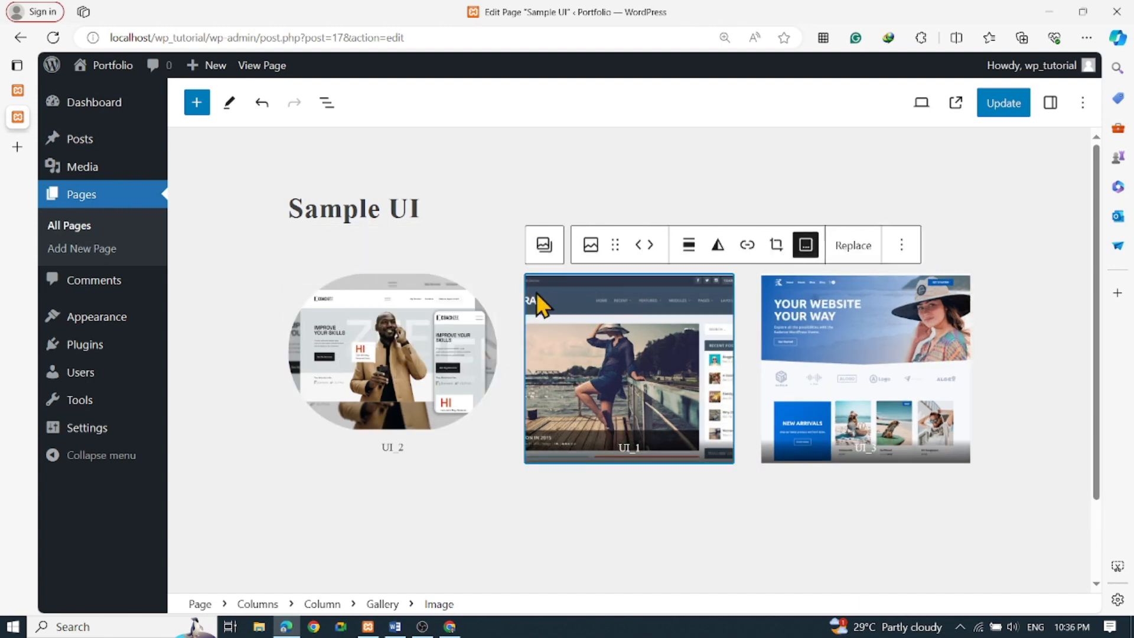
click(590, 246)
click(623, 352)
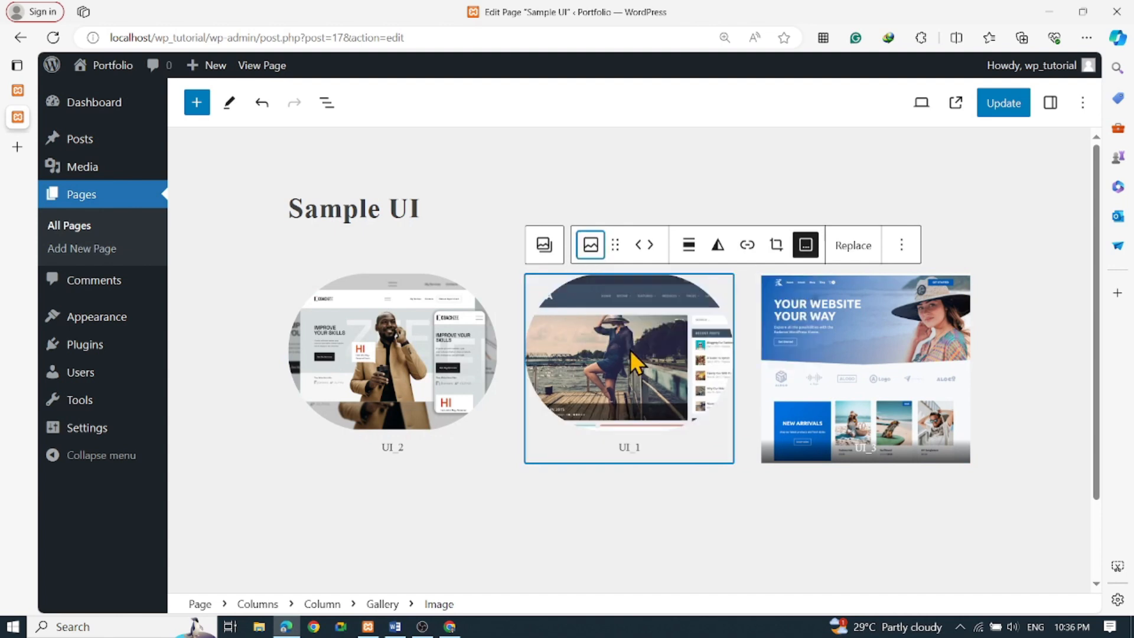
click(856, 358)
click(771, 244)
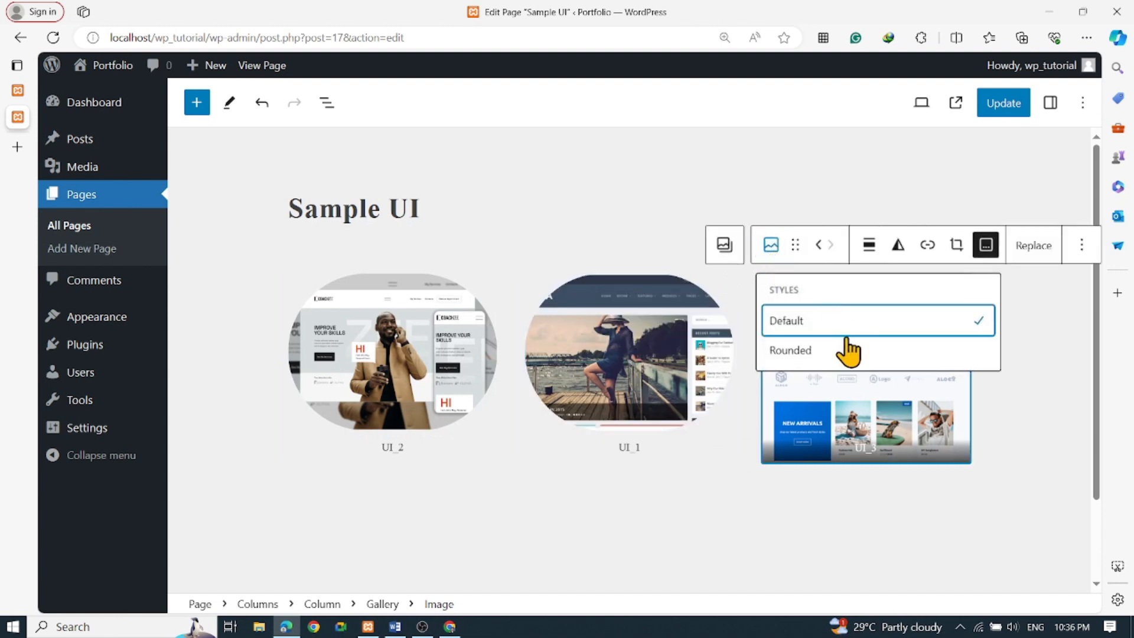
click(818, 353)
click(808, 509)
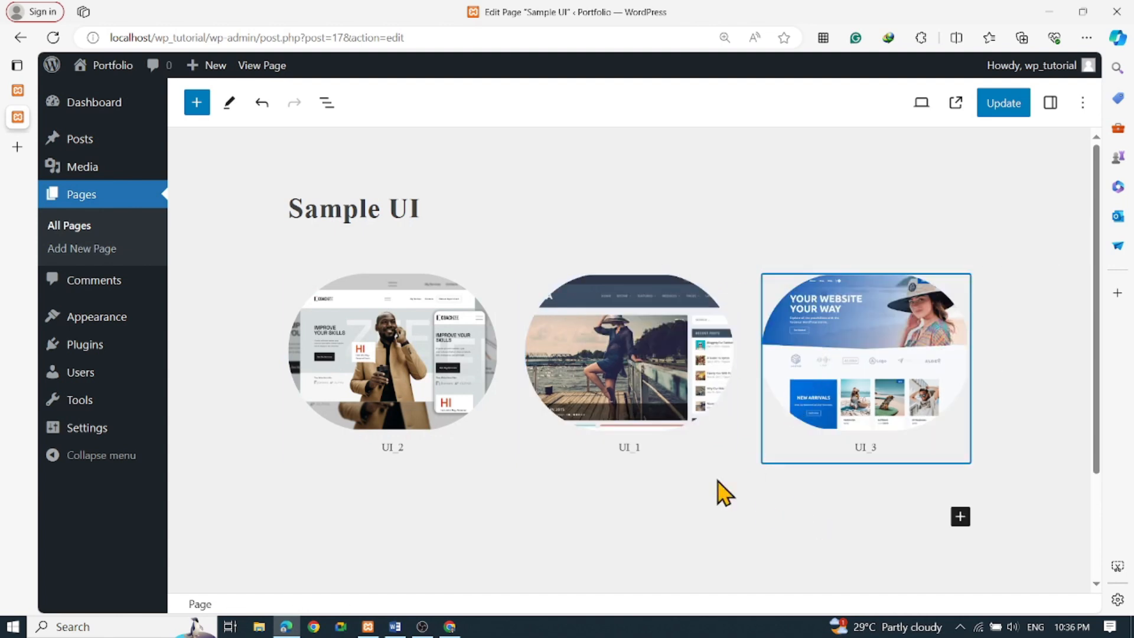
Reselect UI_2 and confirm its style is still Rounded
click(401, 369)
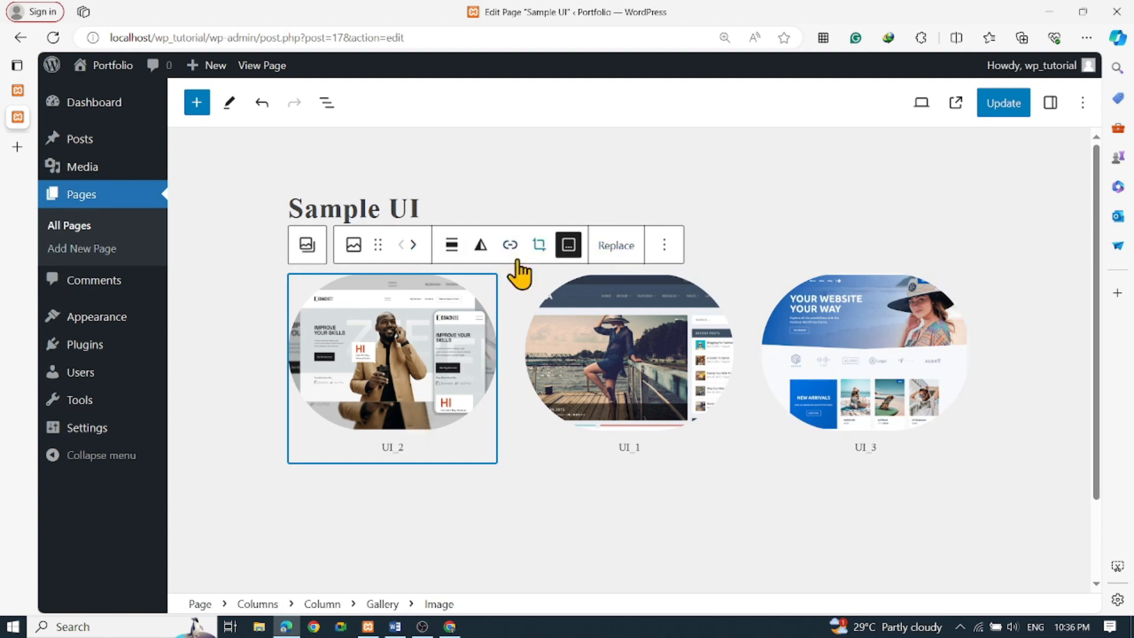
click(352, 248)
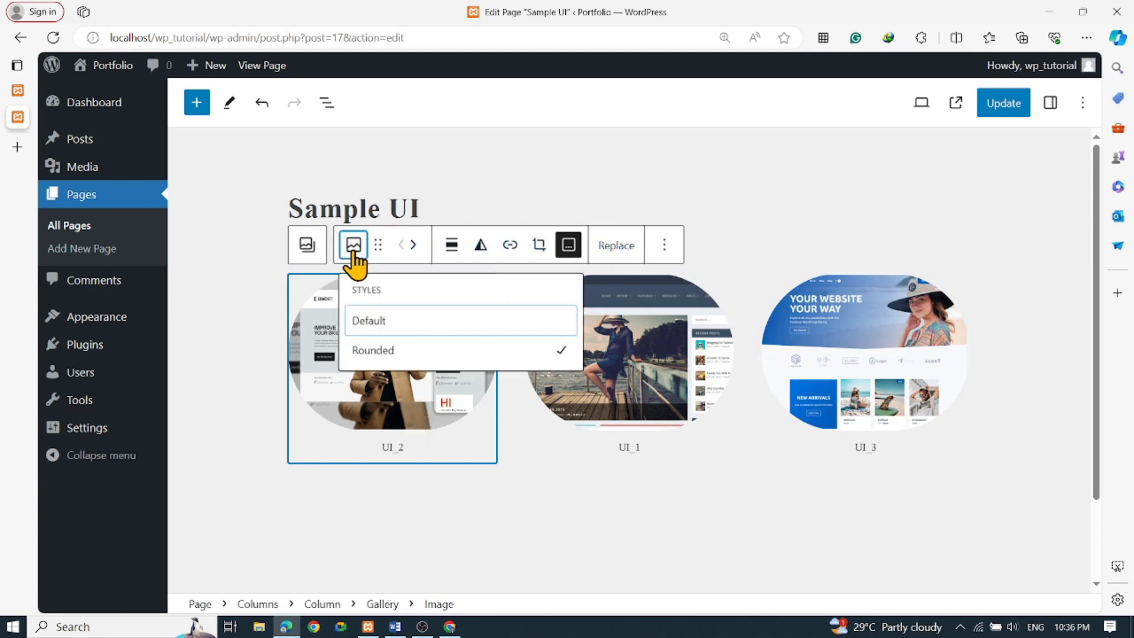
click(352, 248)
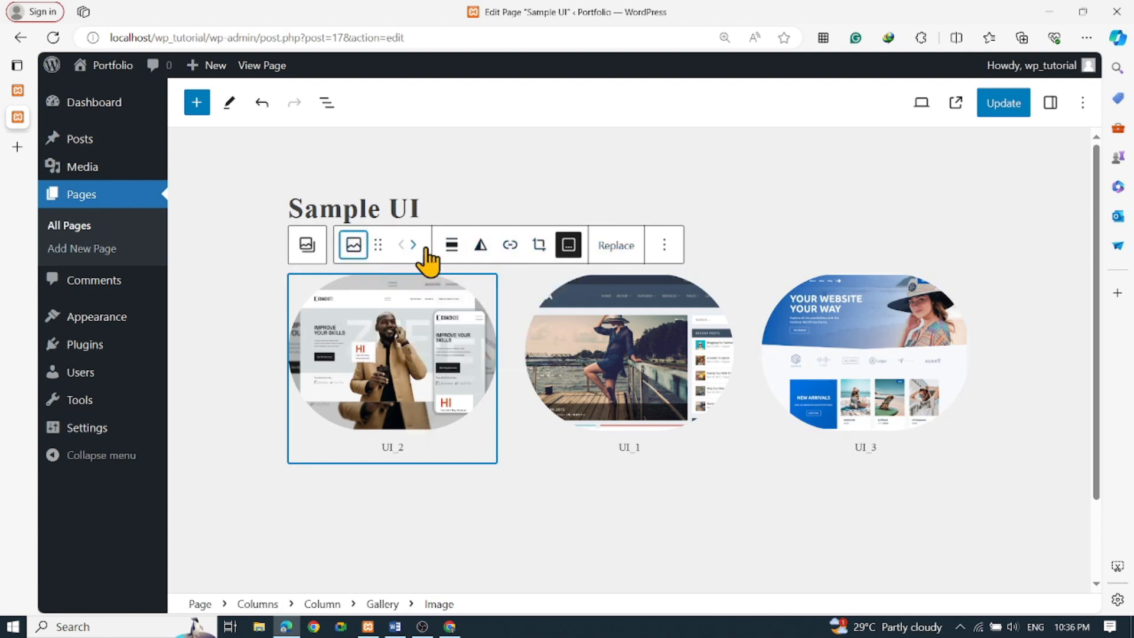
click(509, 247)
Link UI_2 to its image file, check the file opens, and return to the editor
click(460, 340)
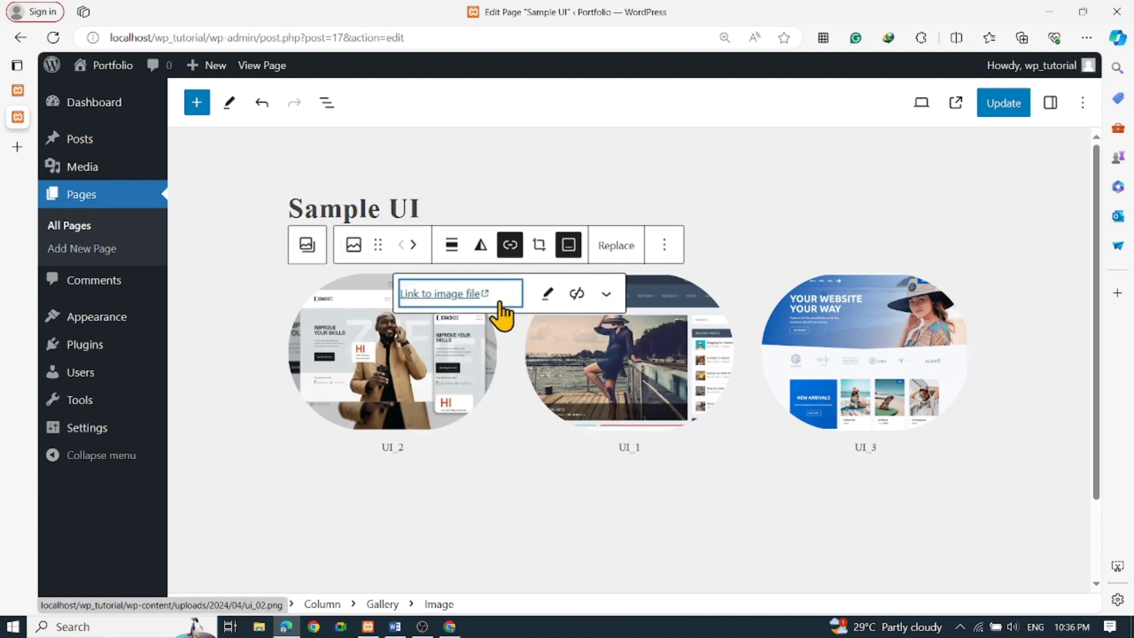
click(469, 301)
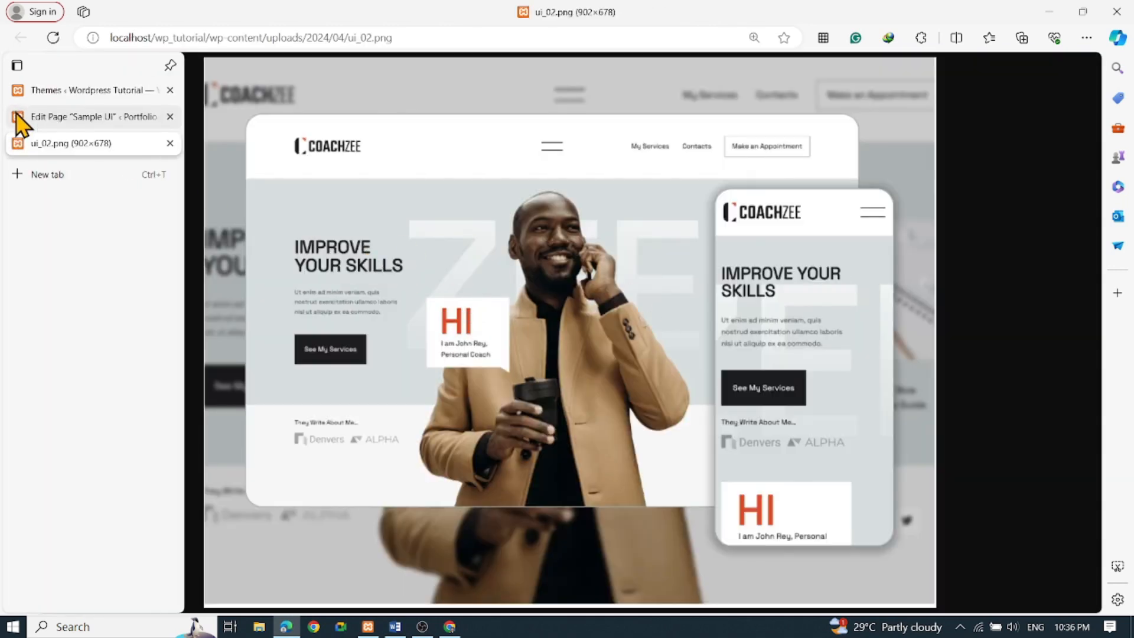
click(21, 116)
Link UI_1 and UI_3 to their image files and update the Sample UI page
click(596, 356)
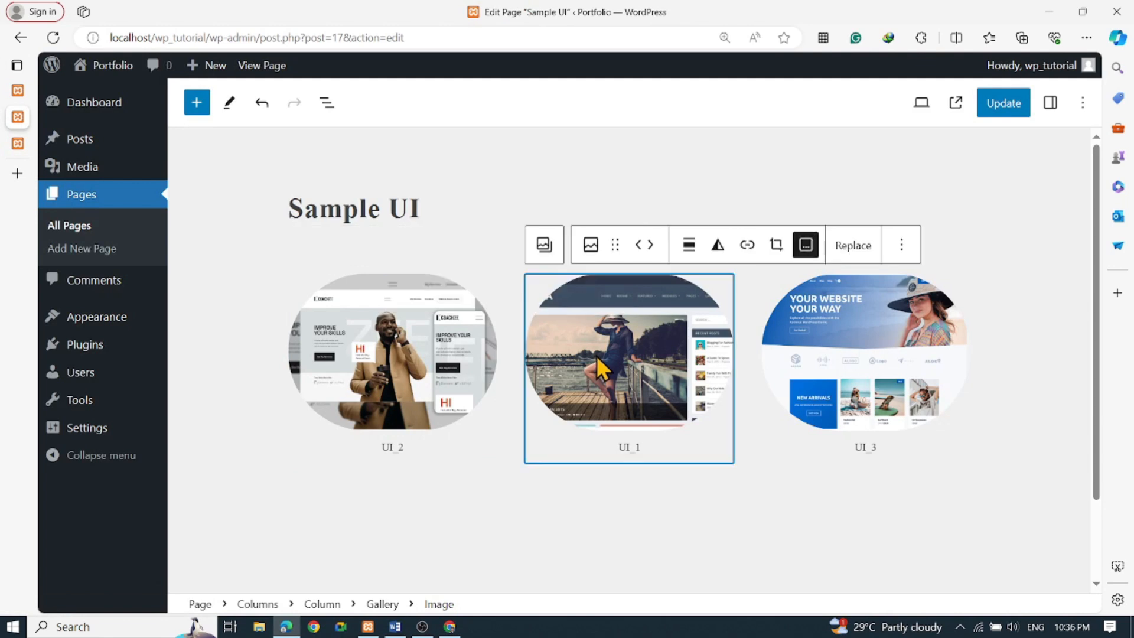
click(591, 248)
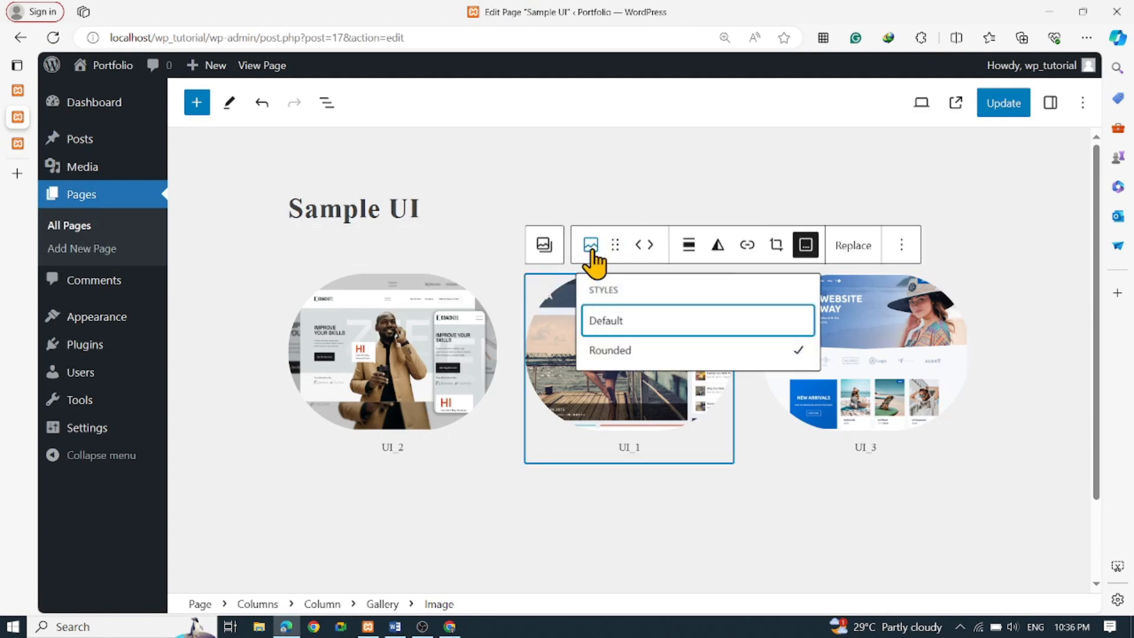
click(746, 249)
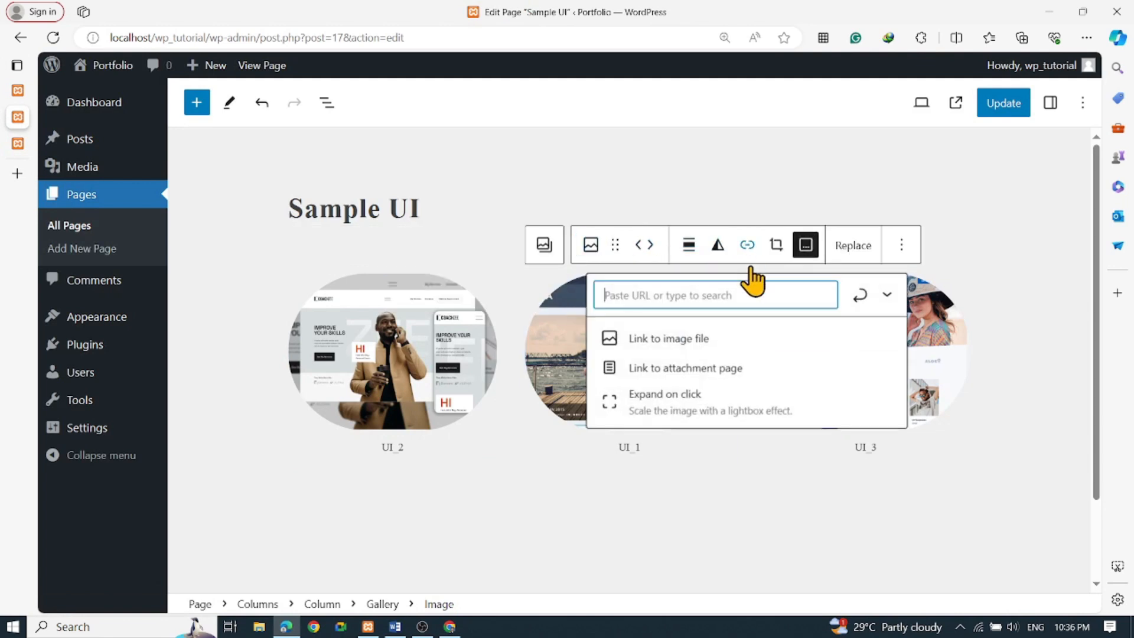
click(683, 340)
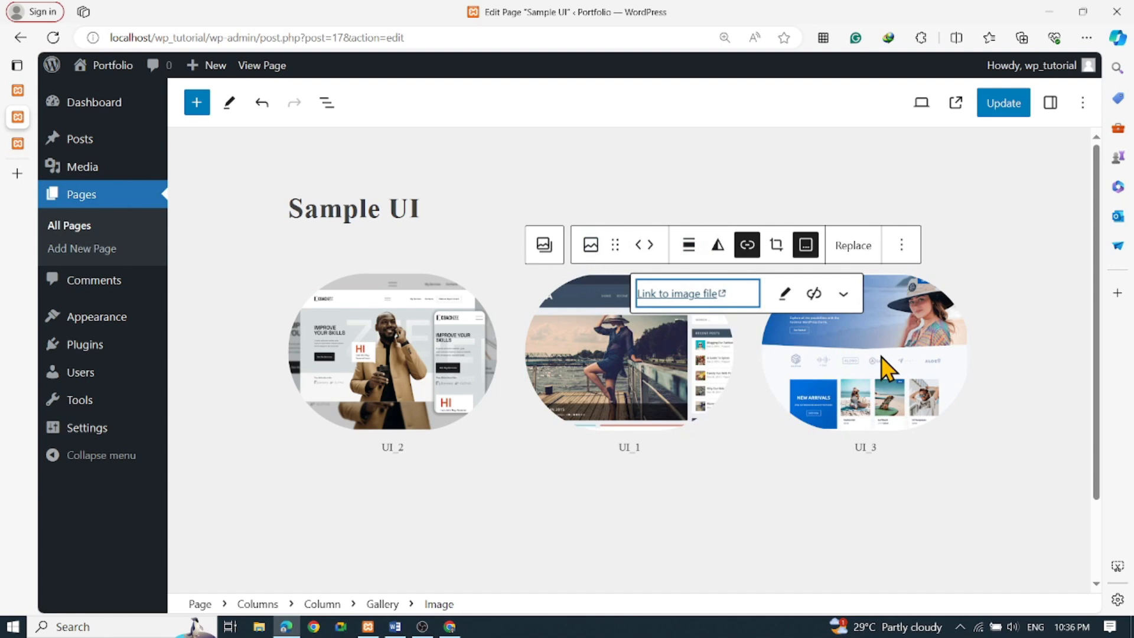
click(850, 322)
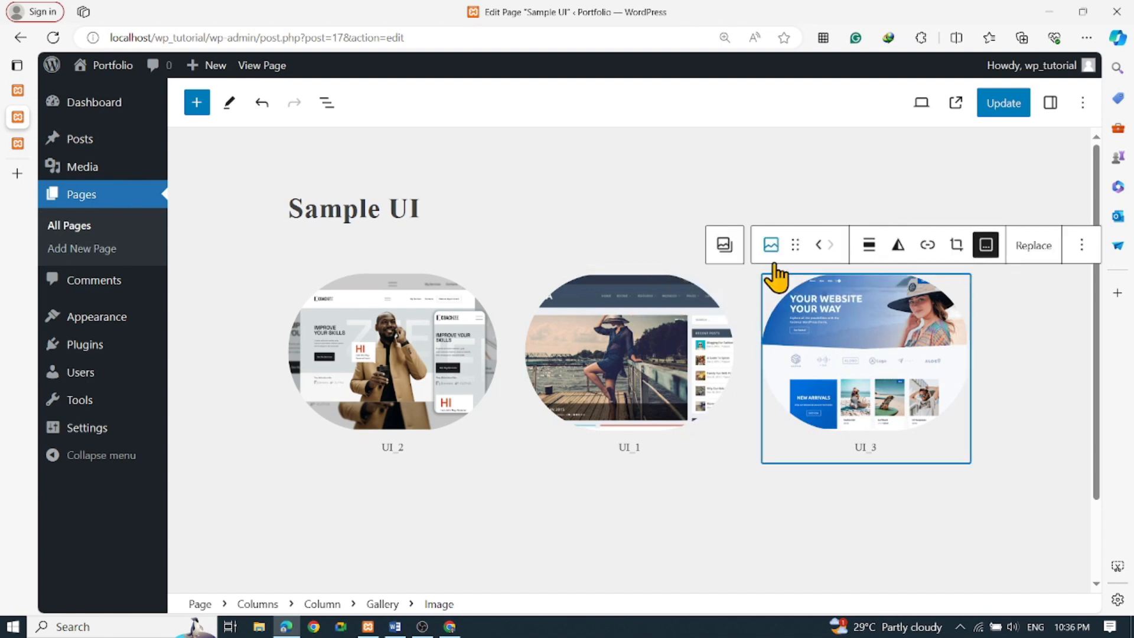
click(927, 245)
click(848, 339)
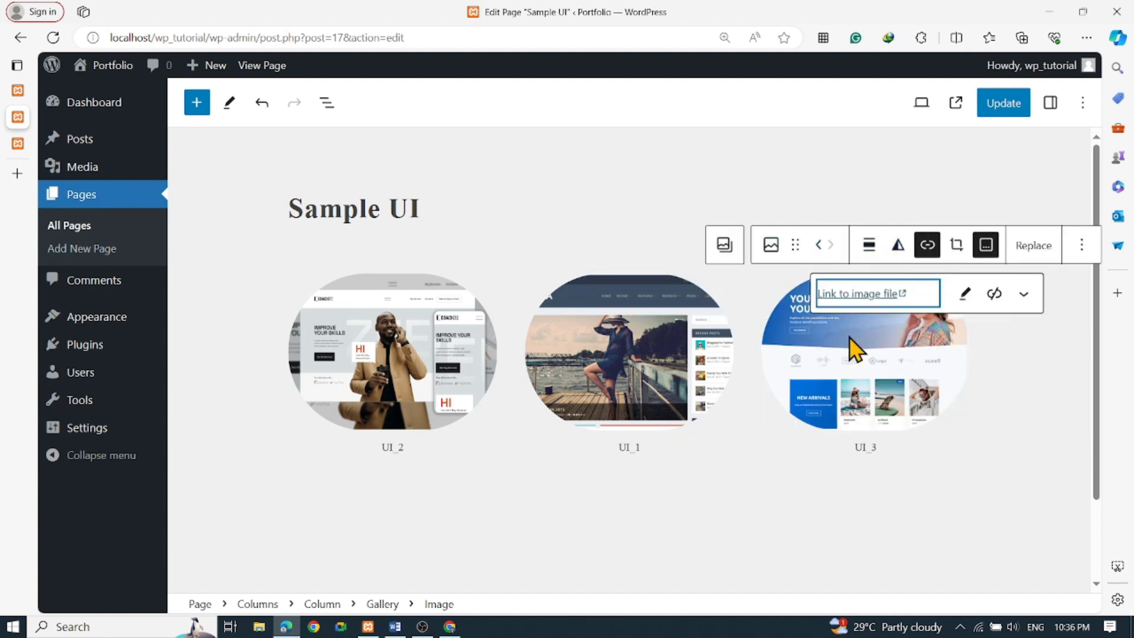
click(983, 109)
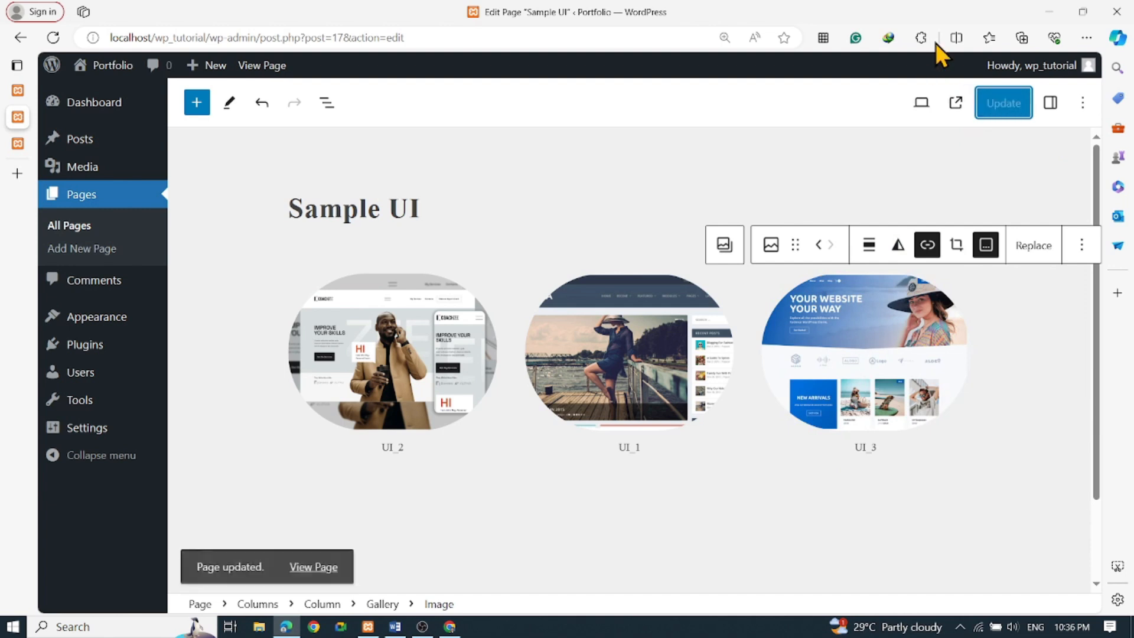
View the live Sample UI page and confirm UI_2 and UI_1 open their full image files
click(306, 562)
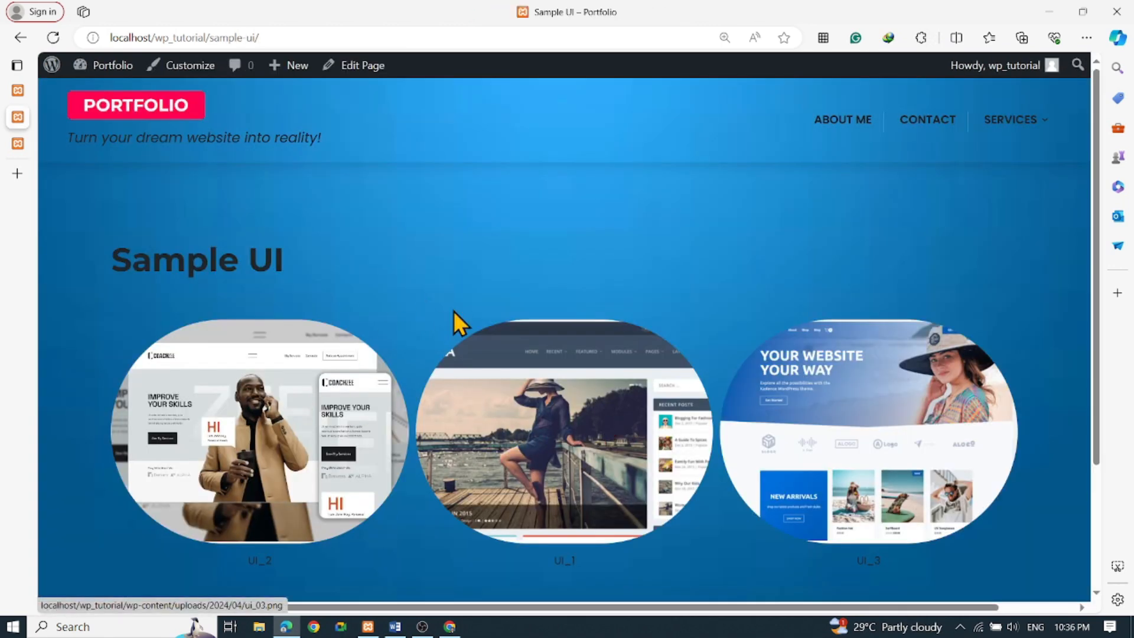
click(298, 413)
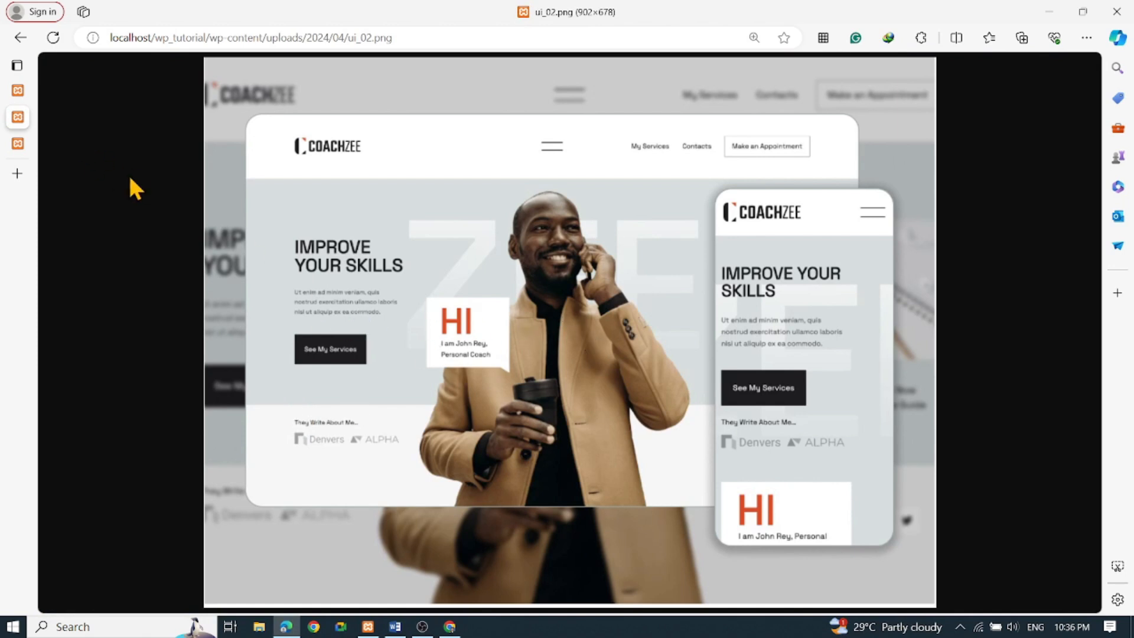
click(20, 37)
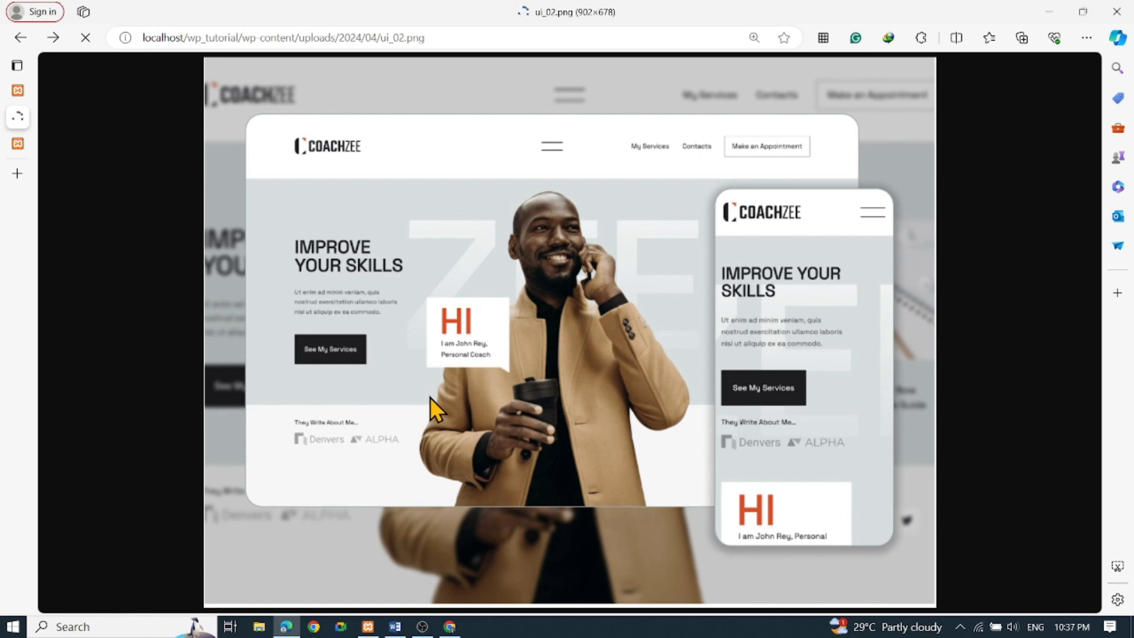
scroll(580, 407, down, 3)
scroll(579, 407, up, 2)
scroll(579, 407, down, 2)
scroll(580, 406, up, 3)
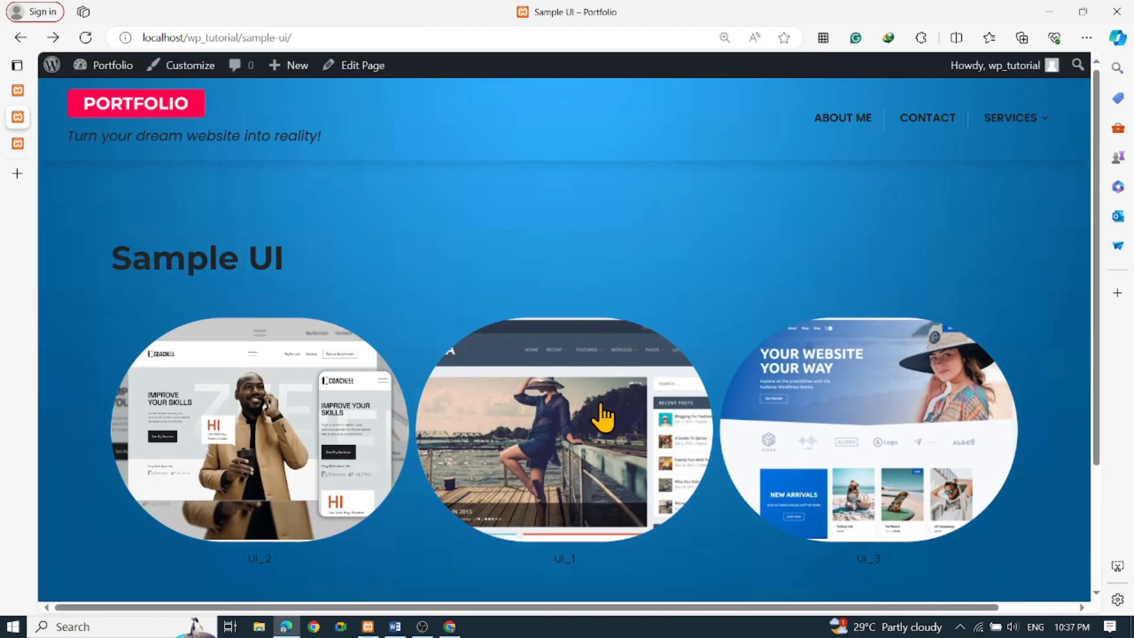
click(602, 418)
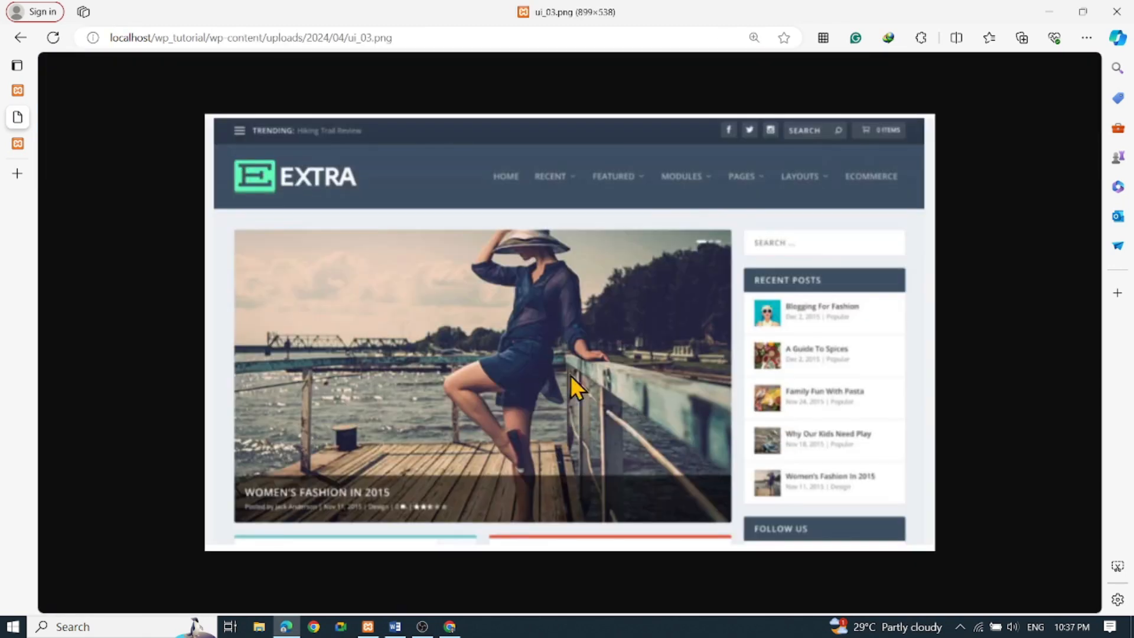
click(20, 37)
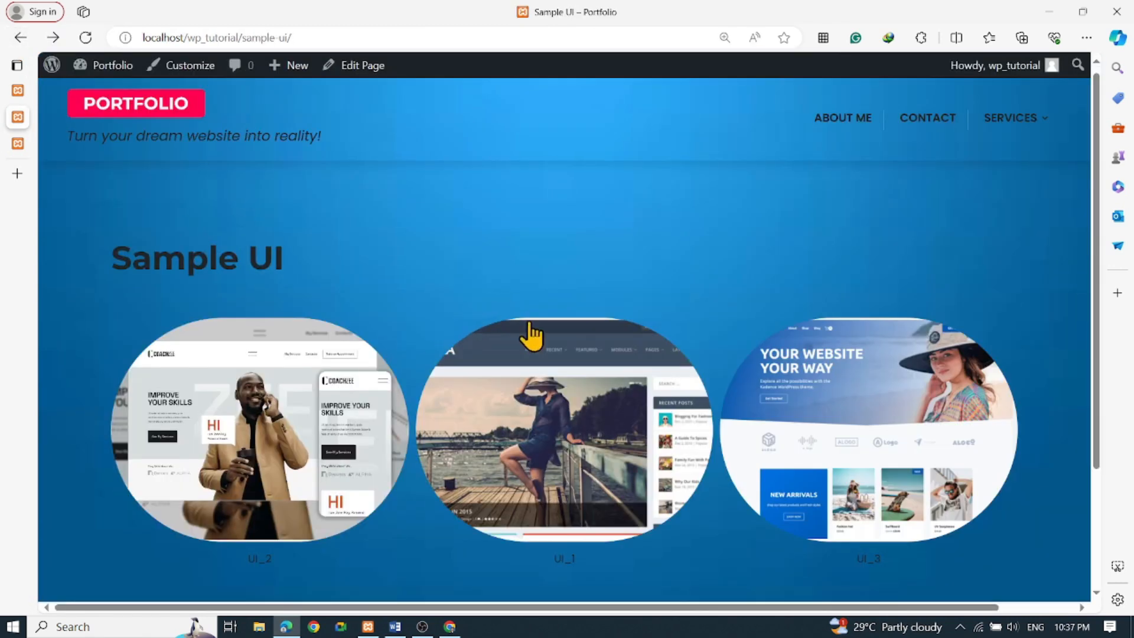
scroll(526, 337, down, 3)
scroll(512, 378, up, 3)
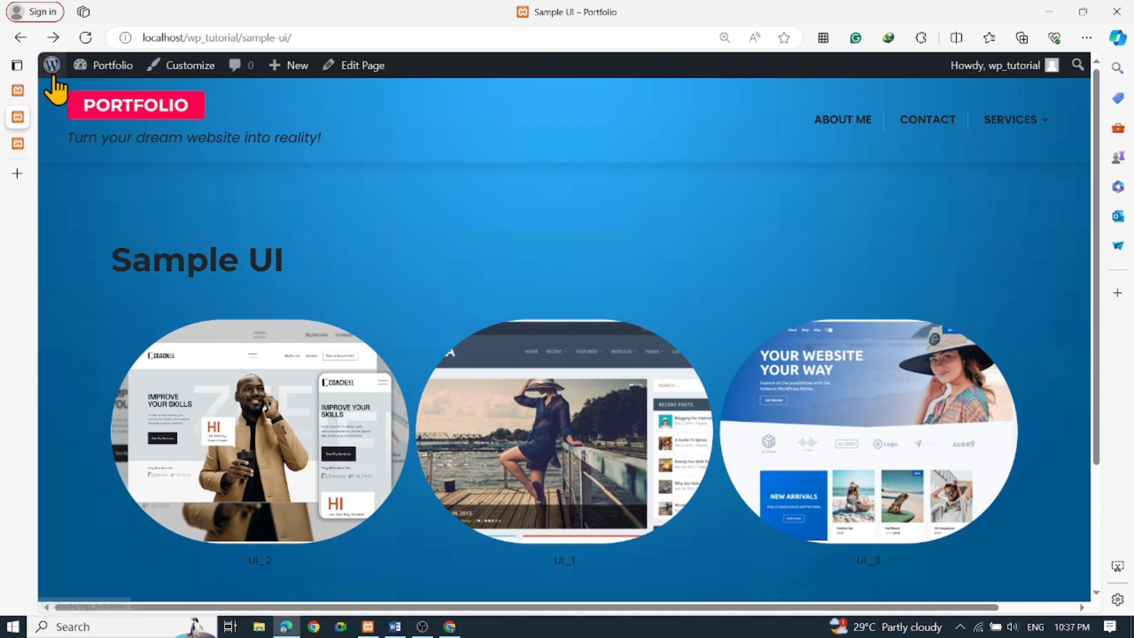
Return to the Themes admin page and go to Appearance > Menus
click(37, 90)
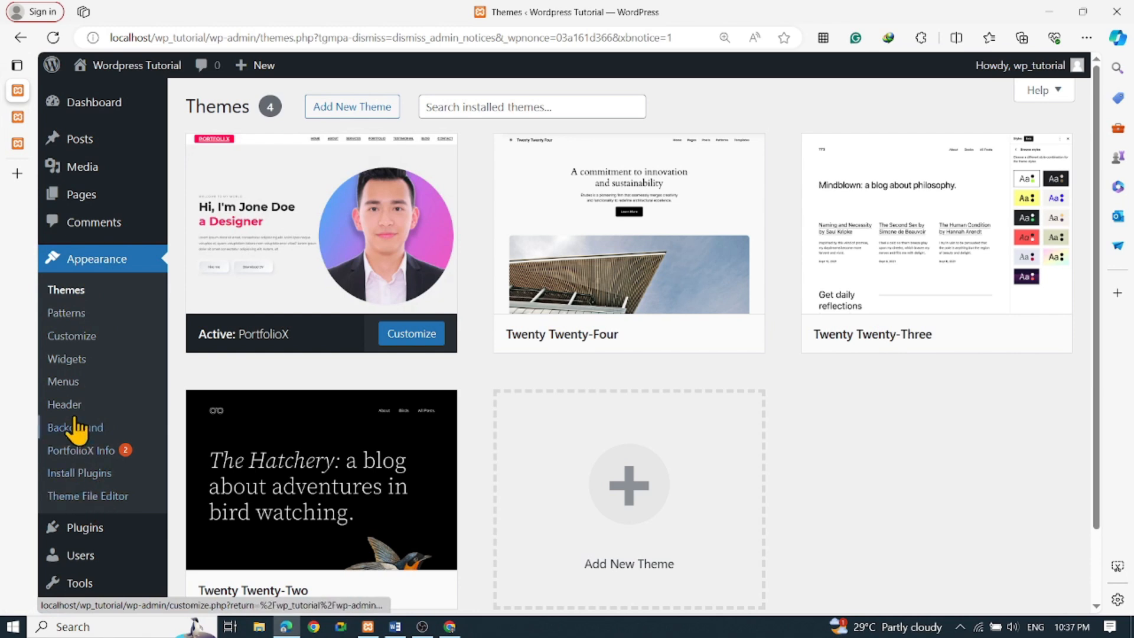
click(73, 384)
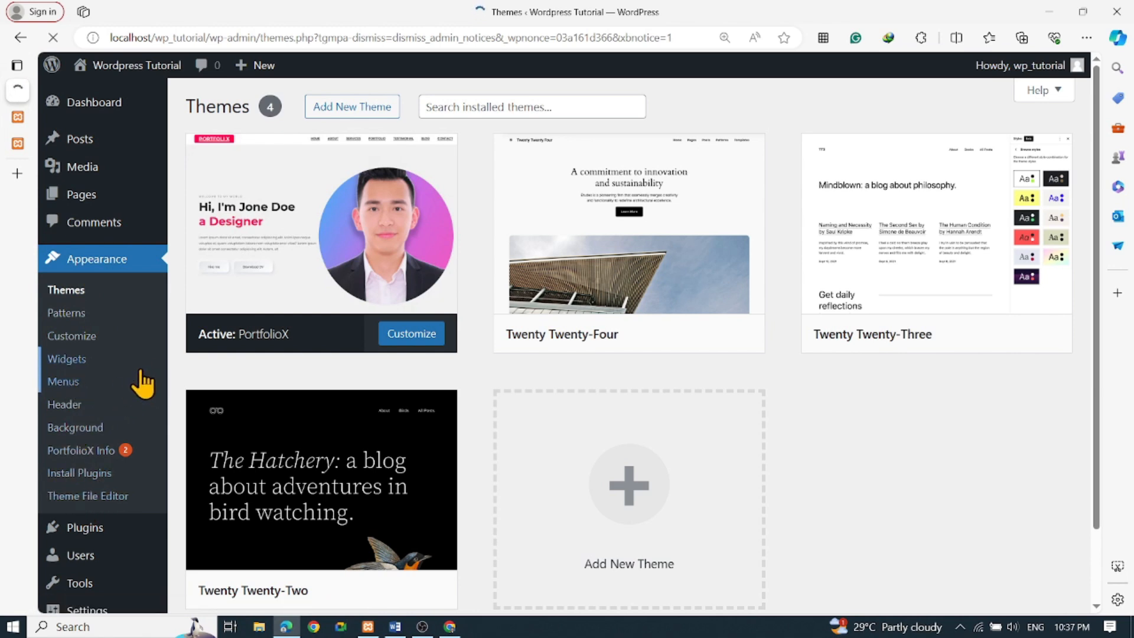
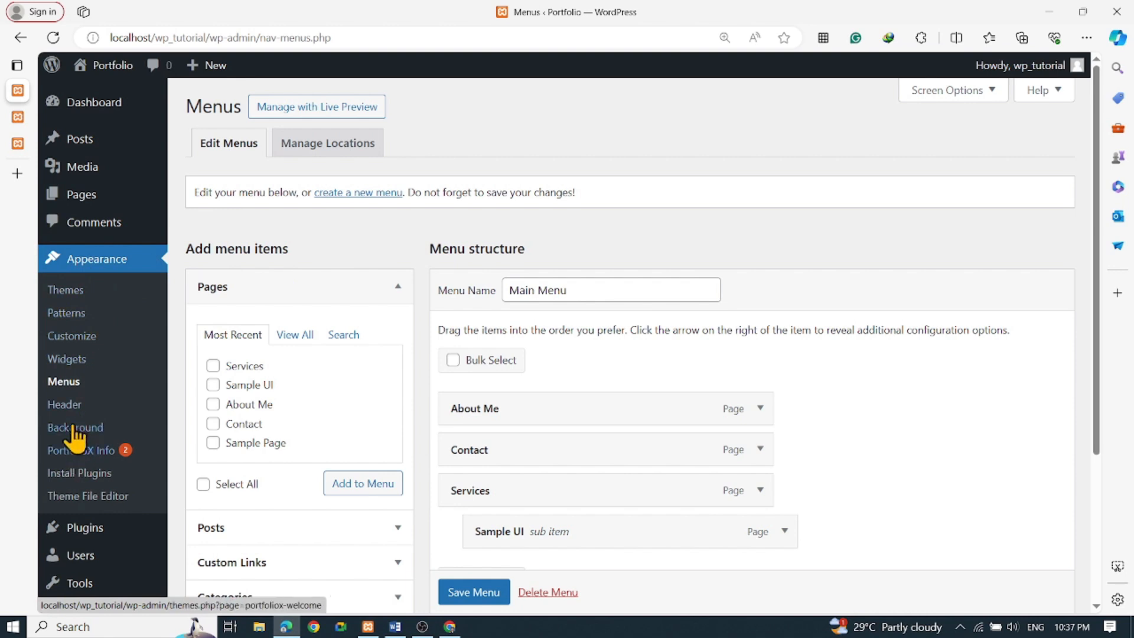
Look over the Widgets editor, then the Main Menu in the menu editor
click(66, 363)
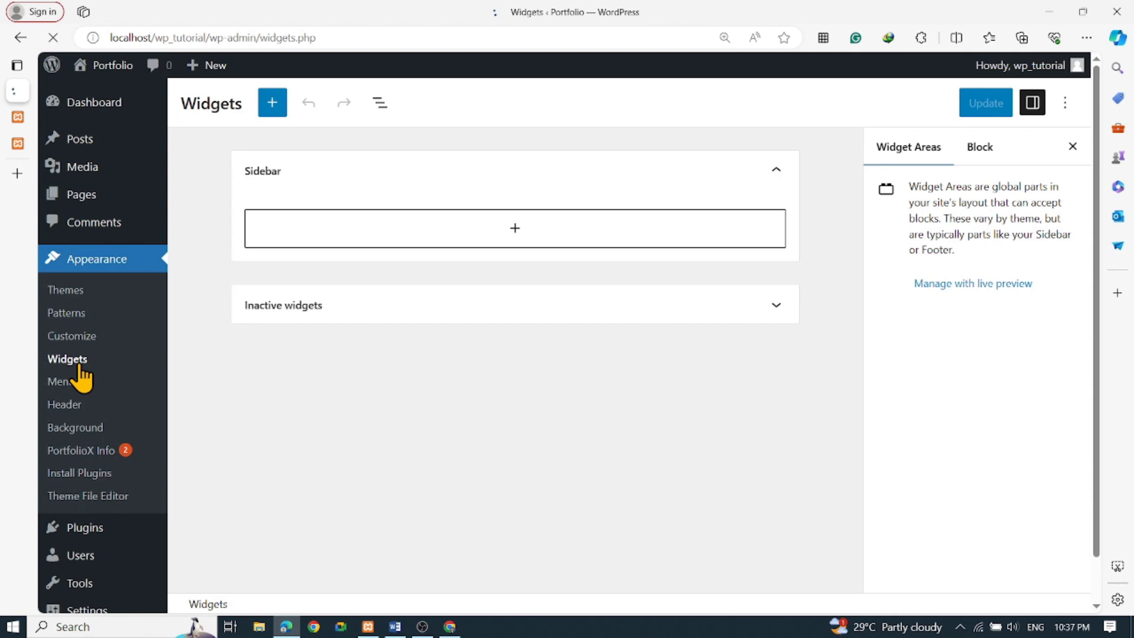
scroll(438, 357, down, 8)
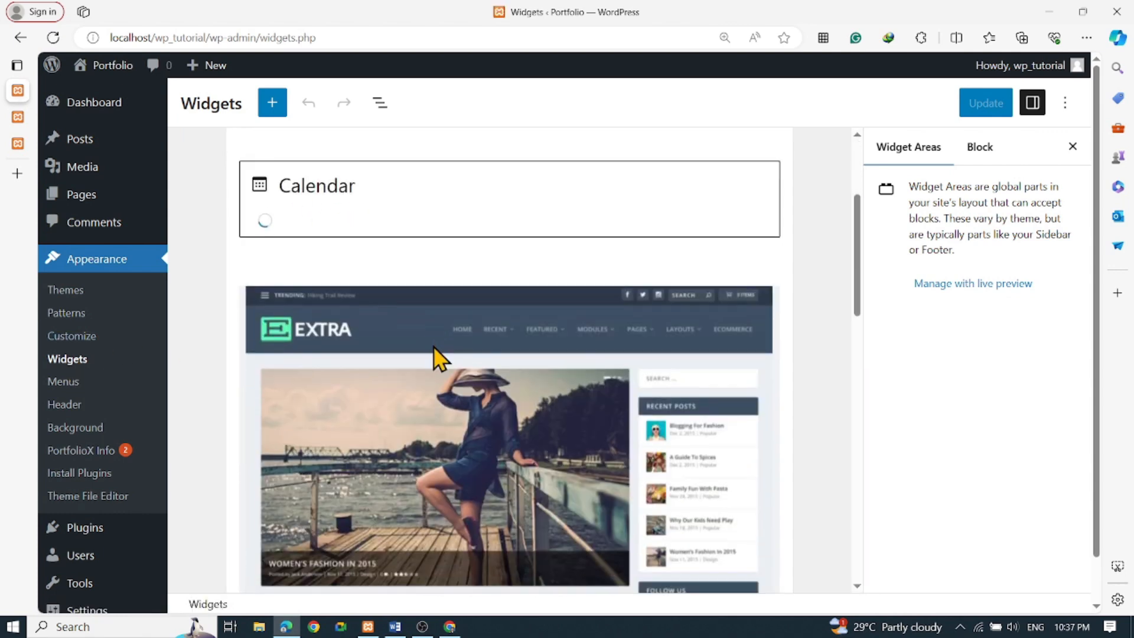
scroll(341, 392, up, 3)
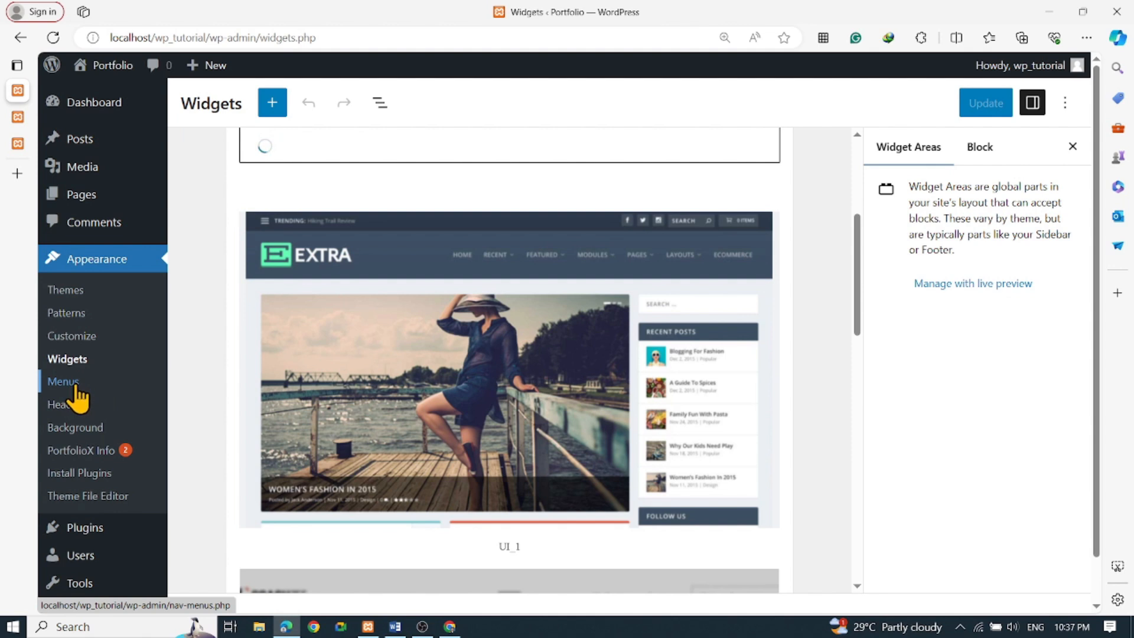
click(77, 400)
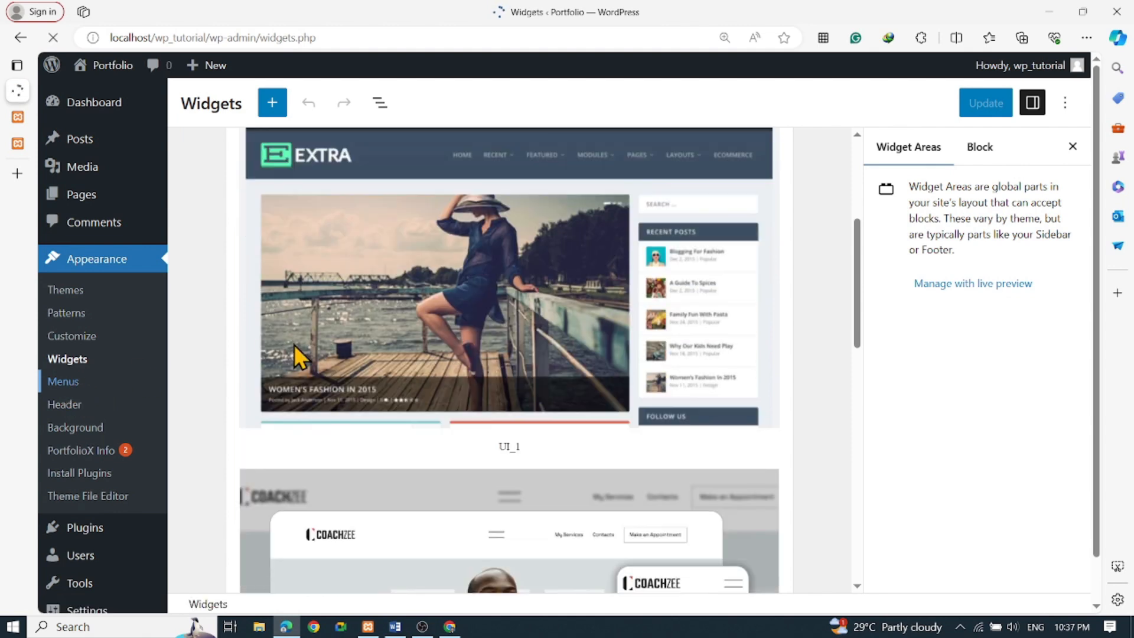
scroll(534, 347, down, 3)
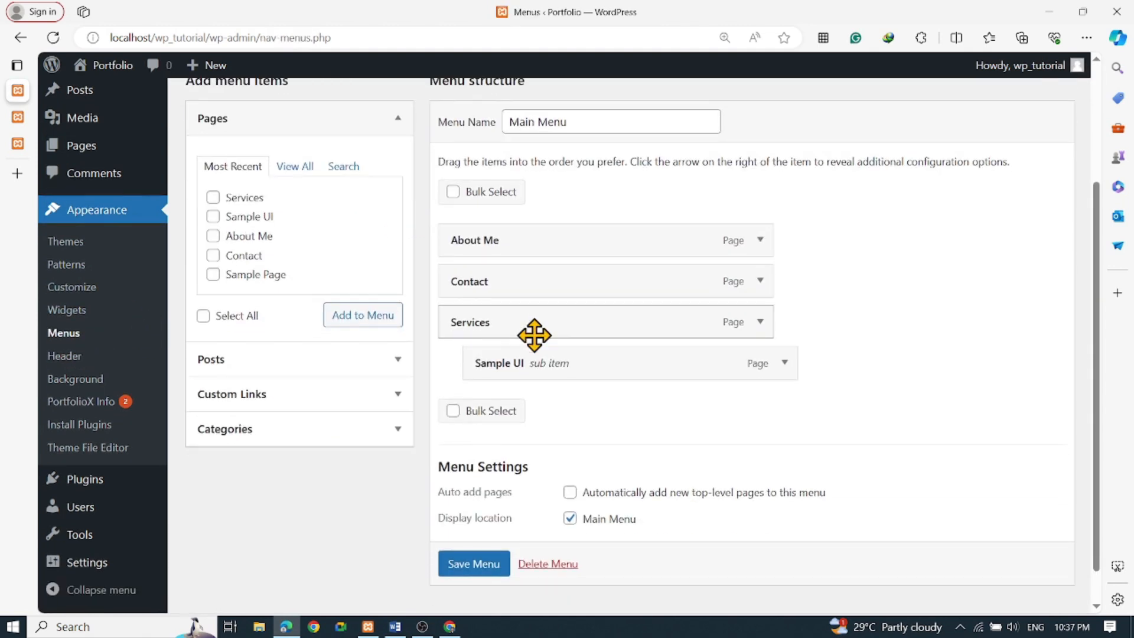
scroll(436, 349, up, 2)
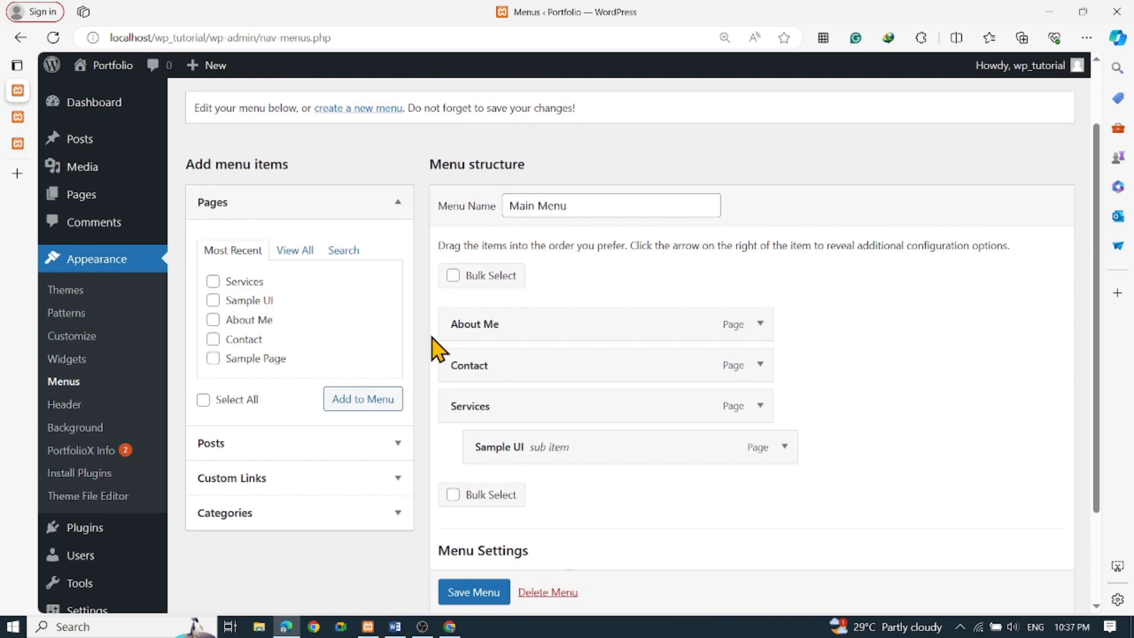
drag(582, 208, 473, 222)
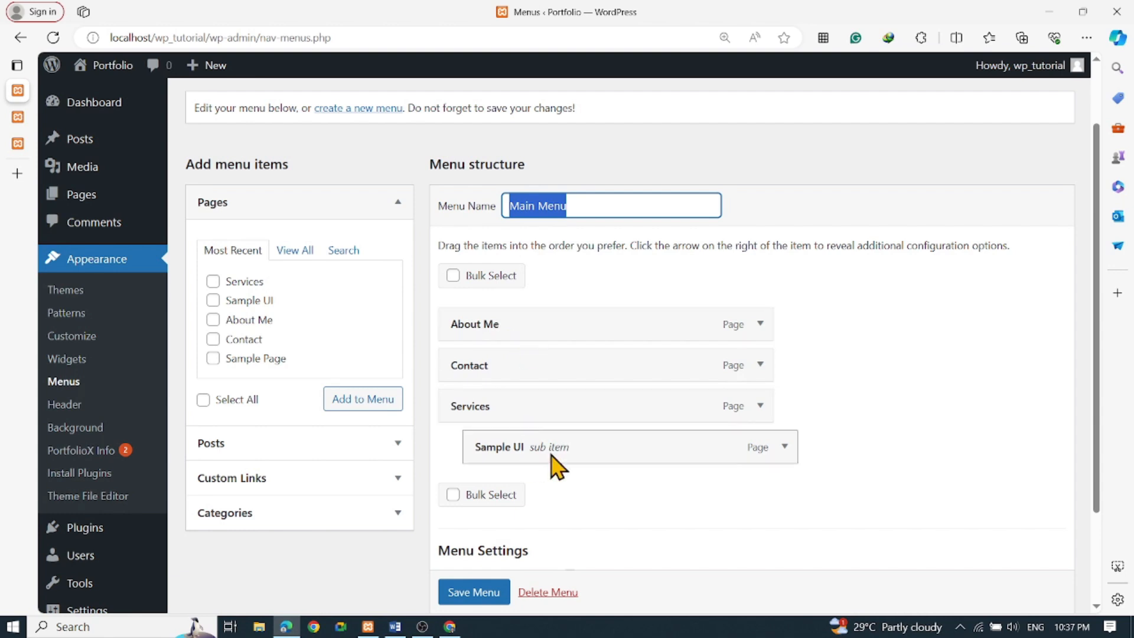
scroll(561, 443, down, 2)
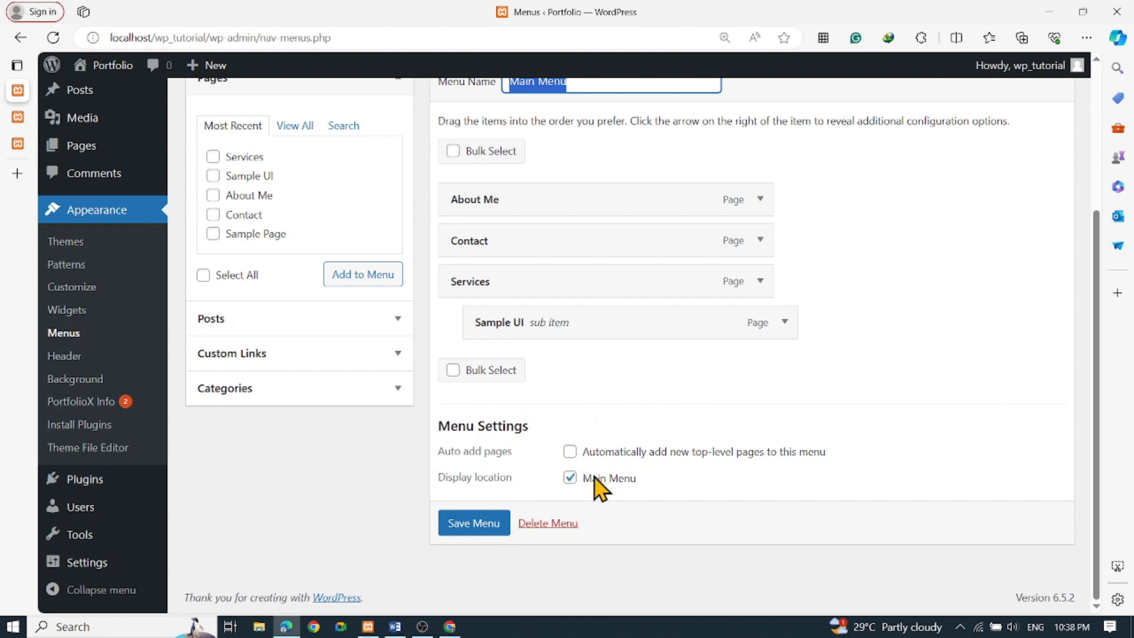
scroll(608, 431, up, 3)
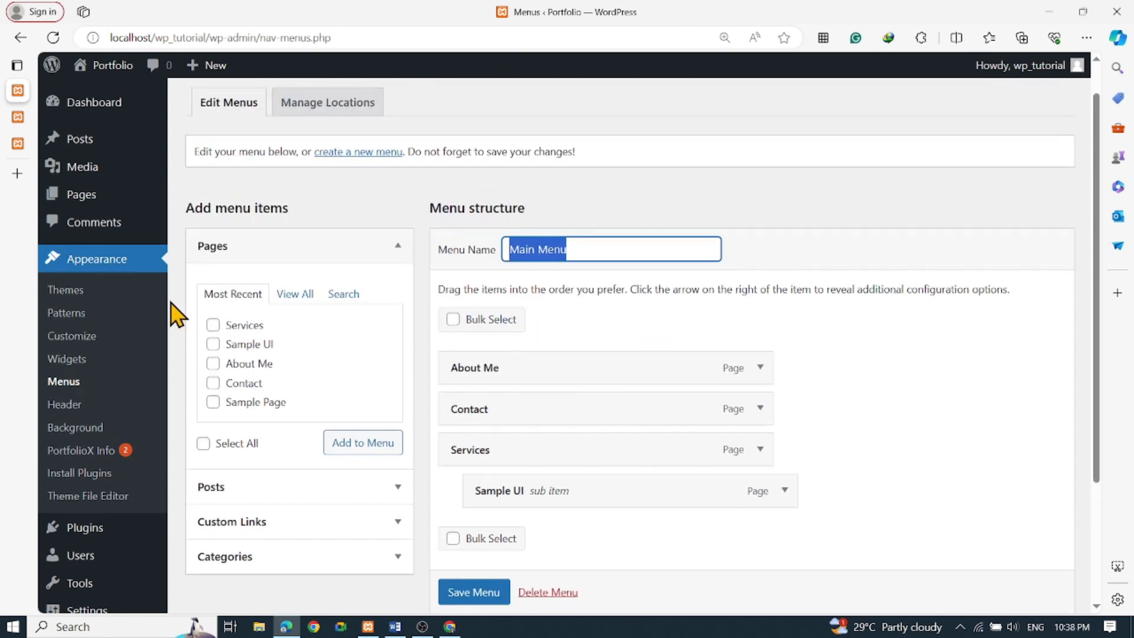
Check the site background image setting in the Customizer, then return to the menu editor
click(78, 434)
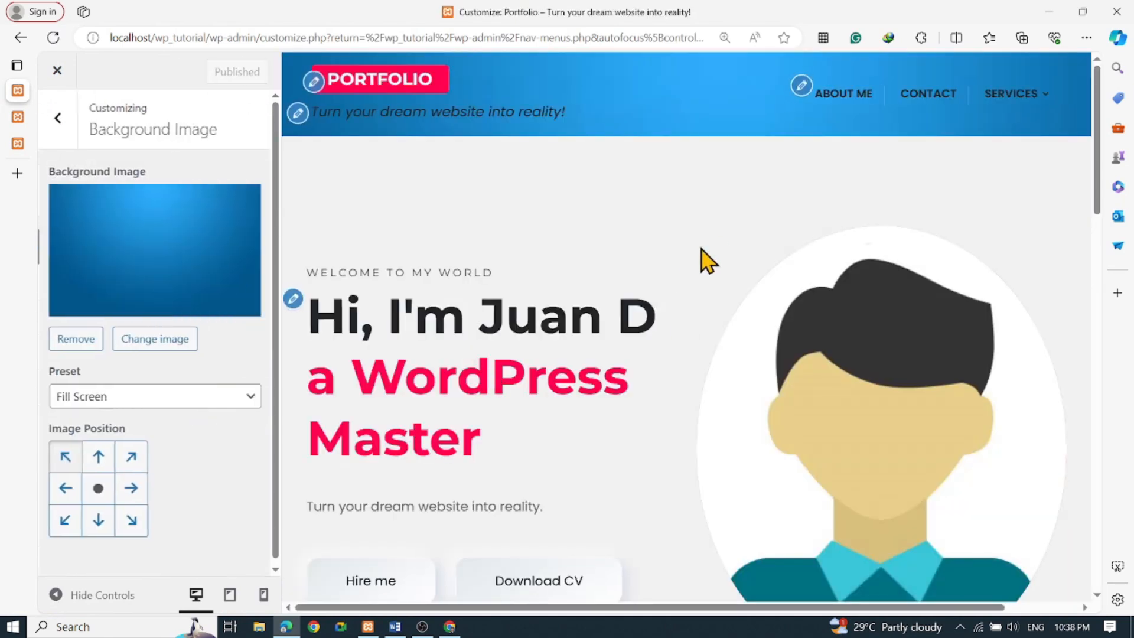
click(56, 119)
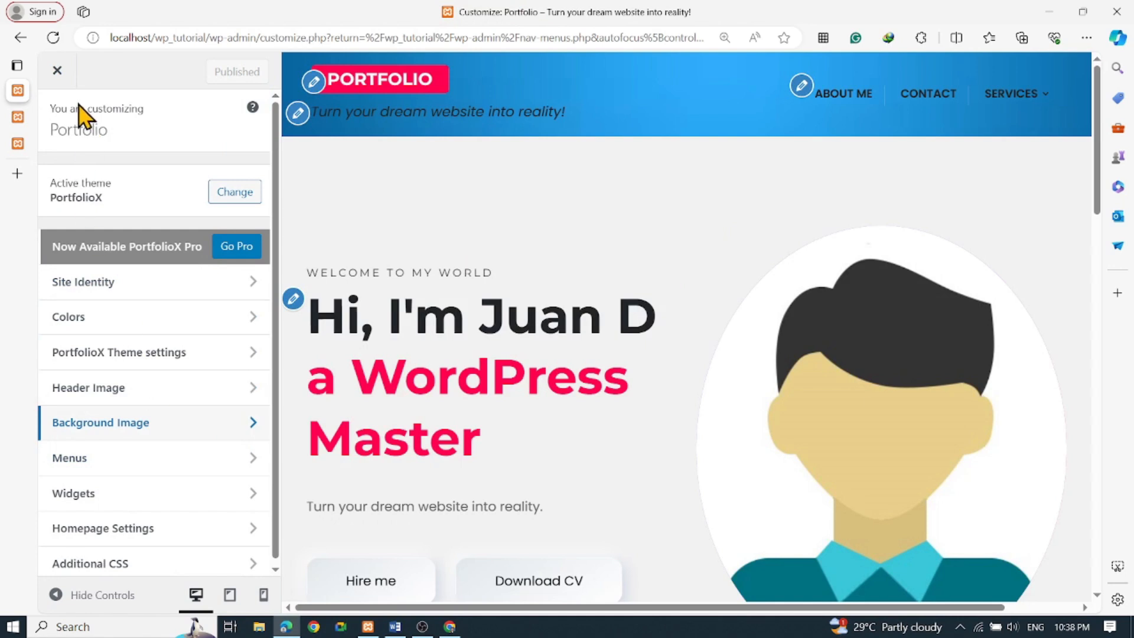
mouse_move(27, 97)
click(21, 38)
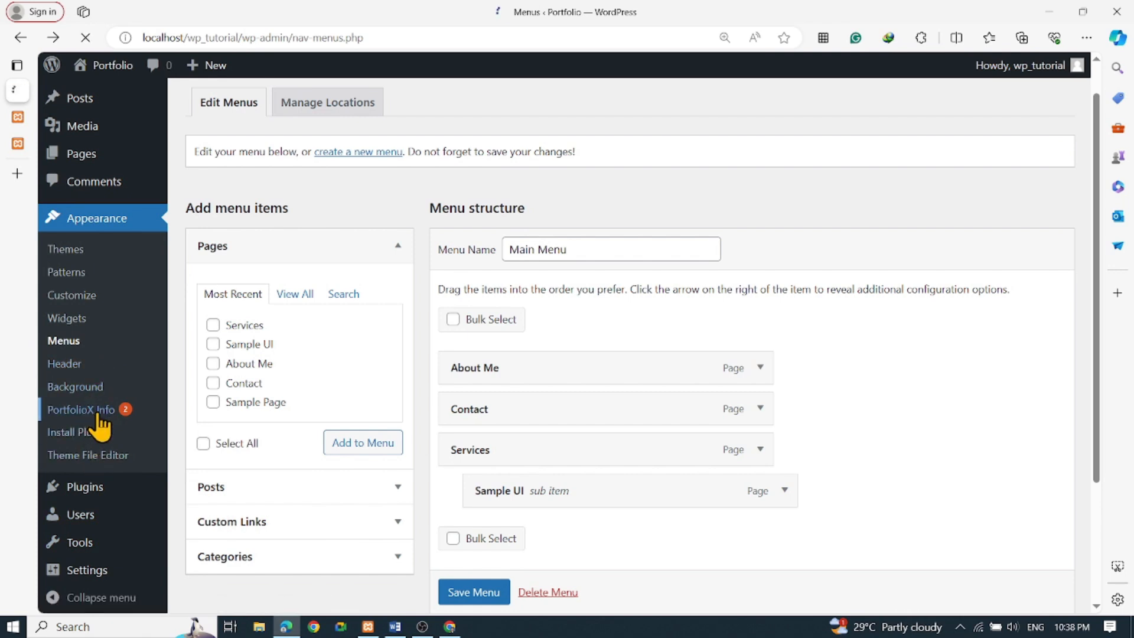
Review the PortfolioX Info page and its recommended plugins, then go to Installed Plugins
scroll(451, 370, down, 3)
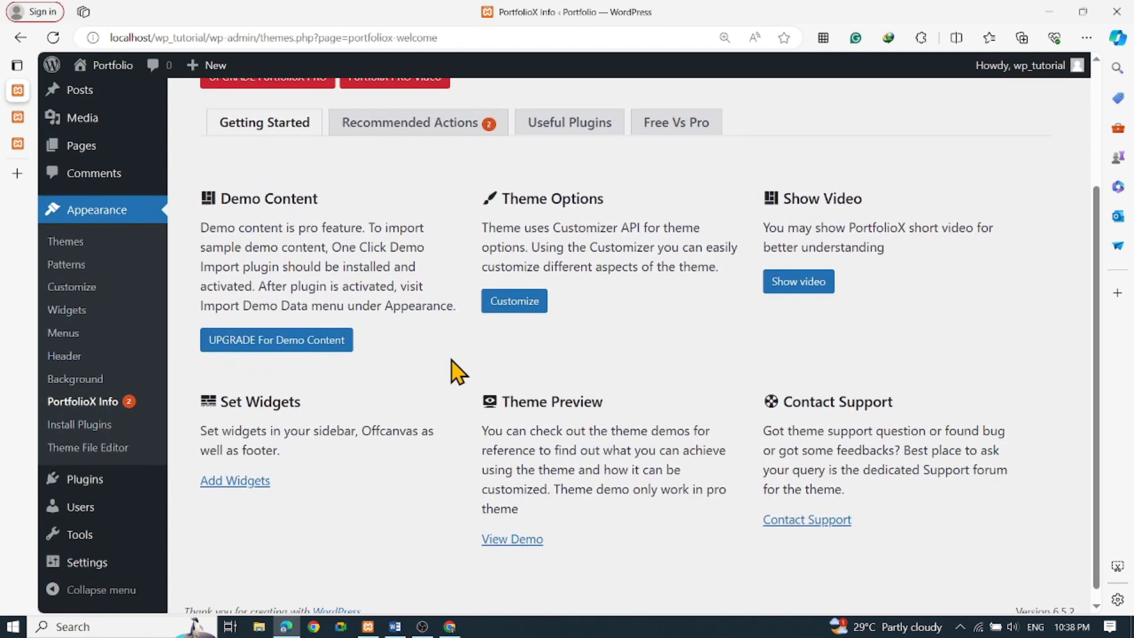
scroll(459, 371, up, 3)
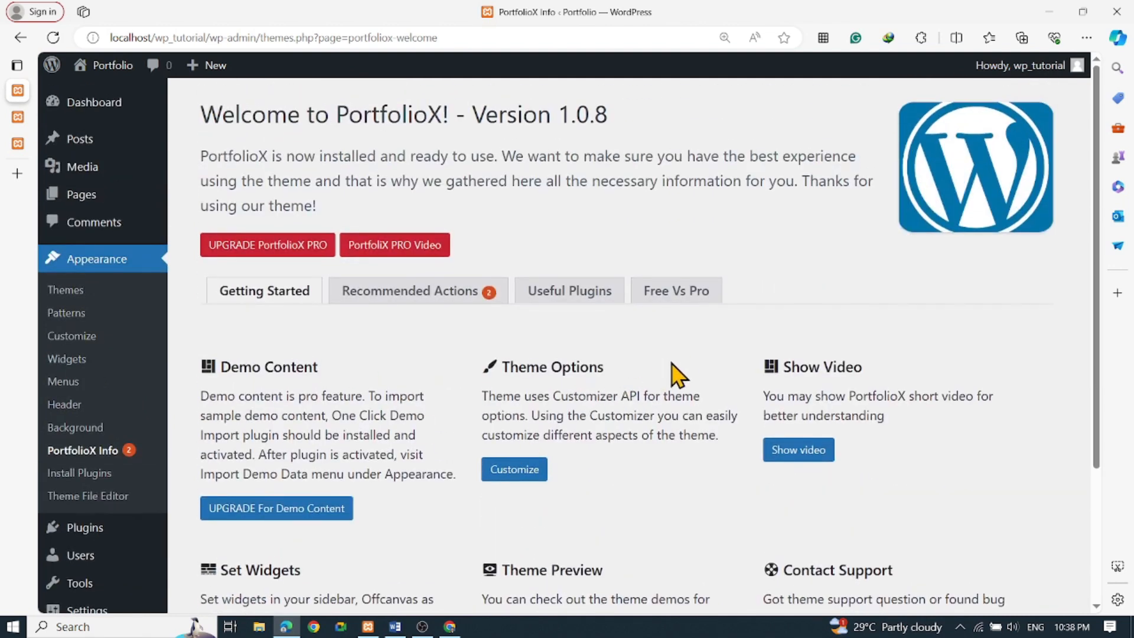
scroll(319, 378, down, 3)
scroll(245, 261, up, 3)
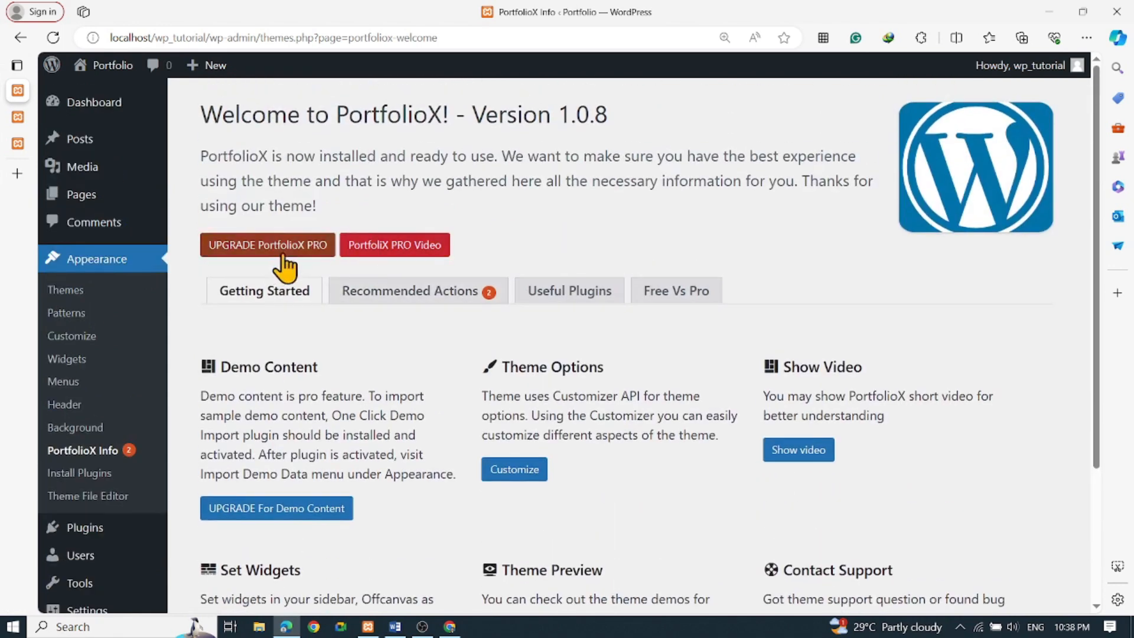
scroll(254, 415, down, 3)
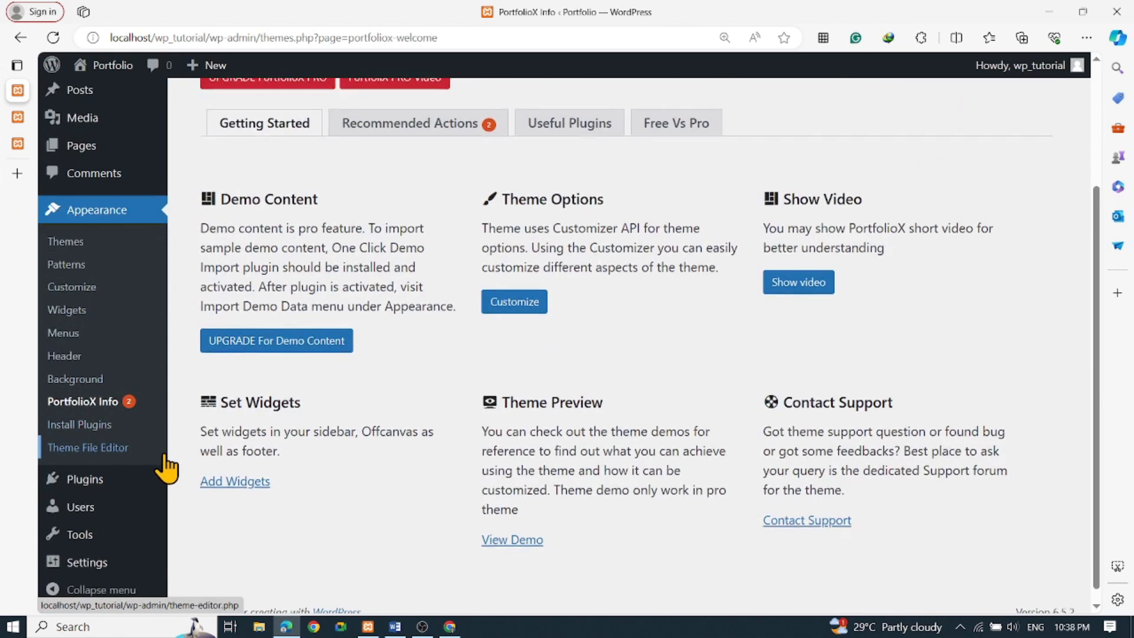
click(101, 427)
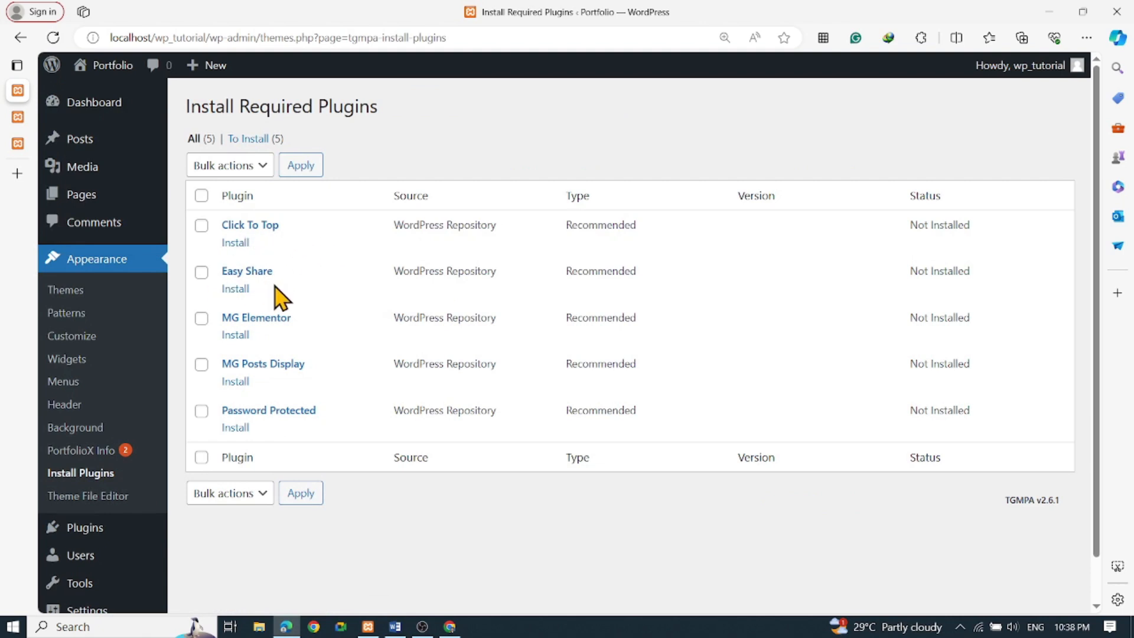
click(104, 535)
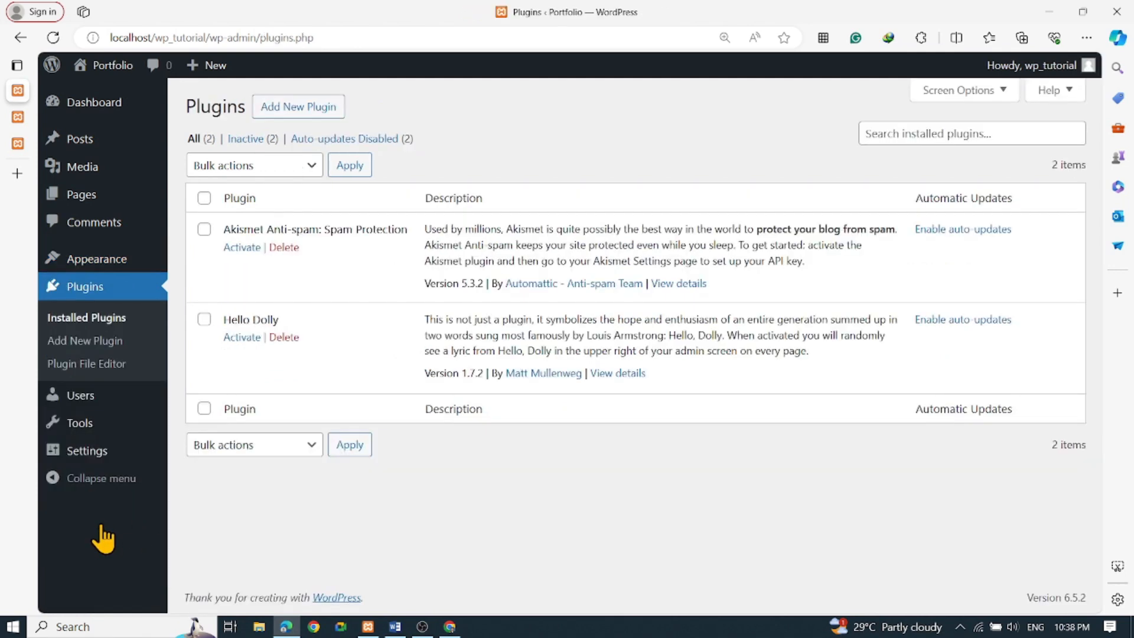
Search the plugin directory for 'click to top', then install and activate WPFront Scroll Top
click(306, 114)
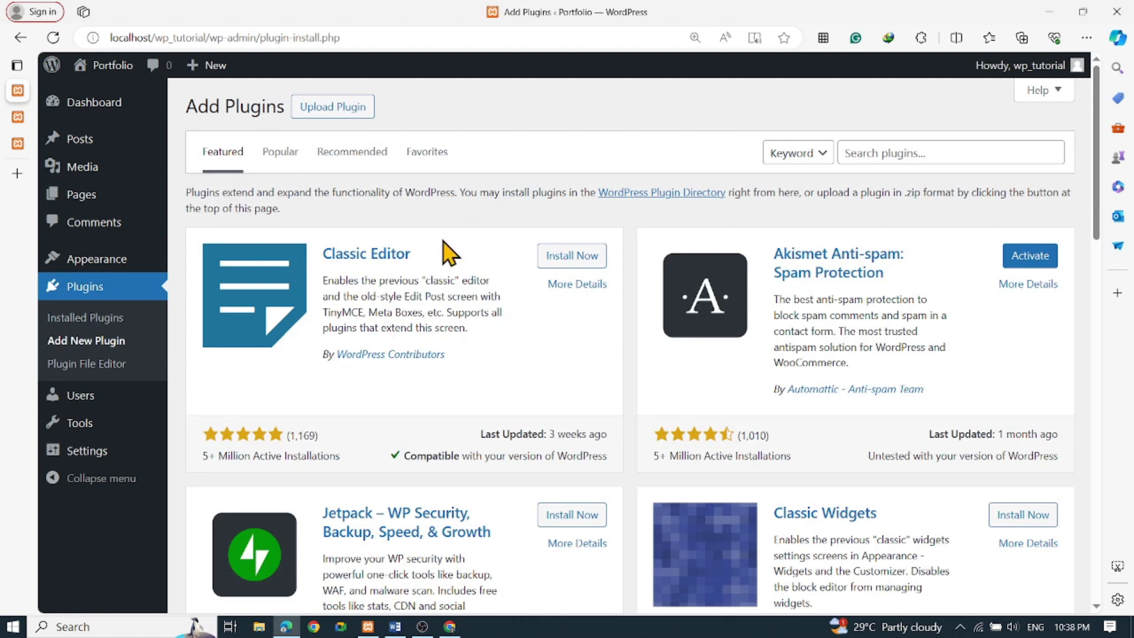
scroll(549, 374, down, 3)
scroll(549, 374, up, 3)
click(915, 152)
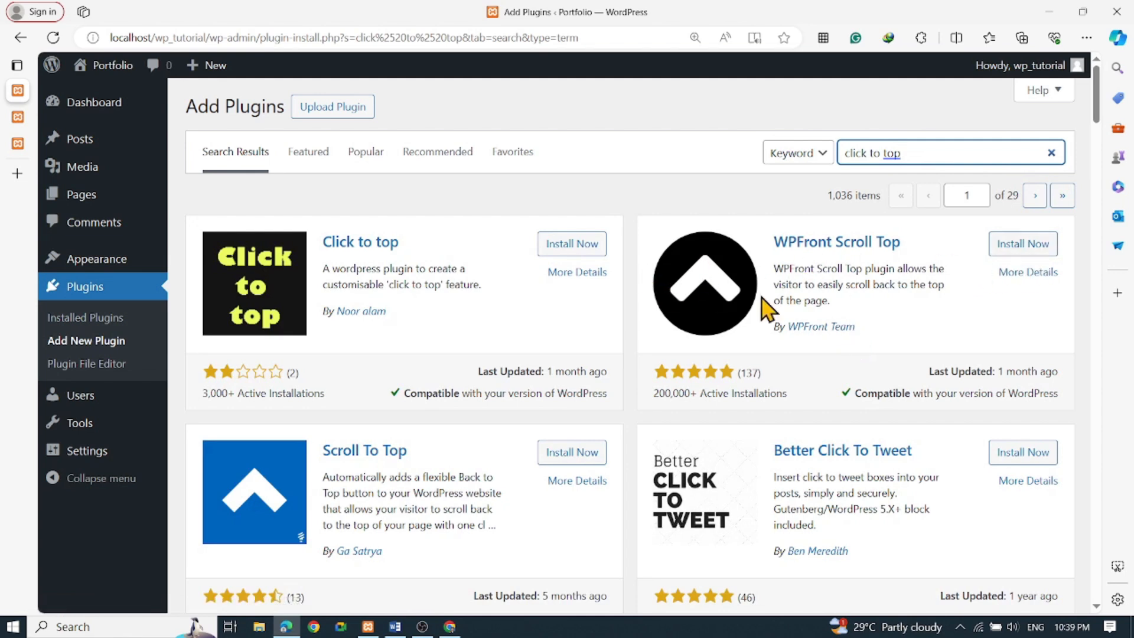
scroll(751, 314, down, 7)
scroll(749, 312, up, 8)
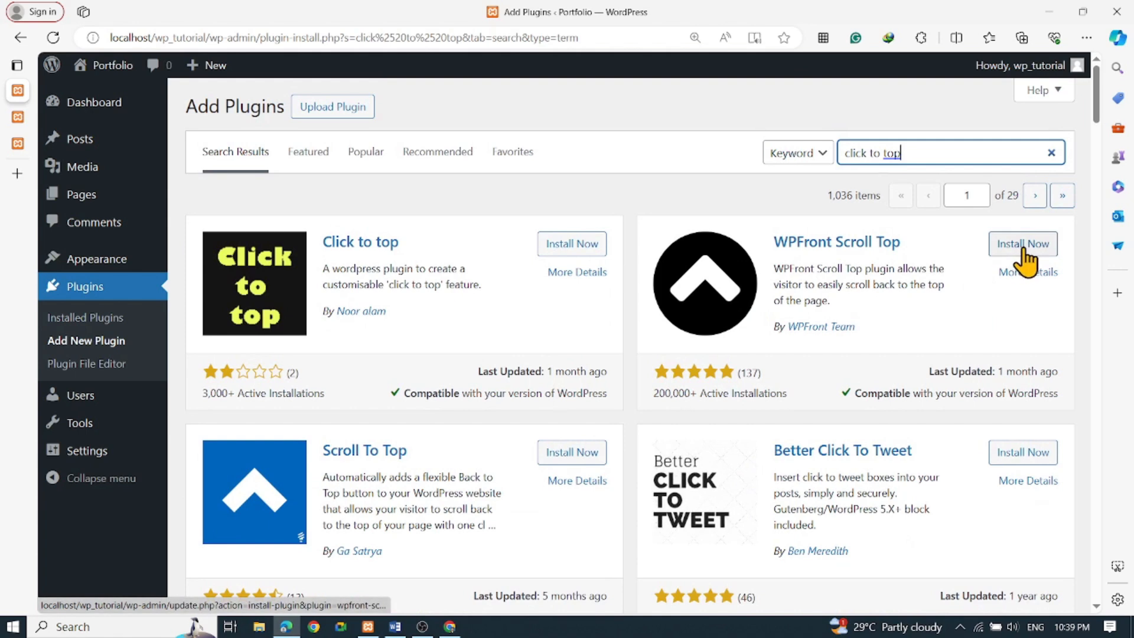
click(1026, 260)
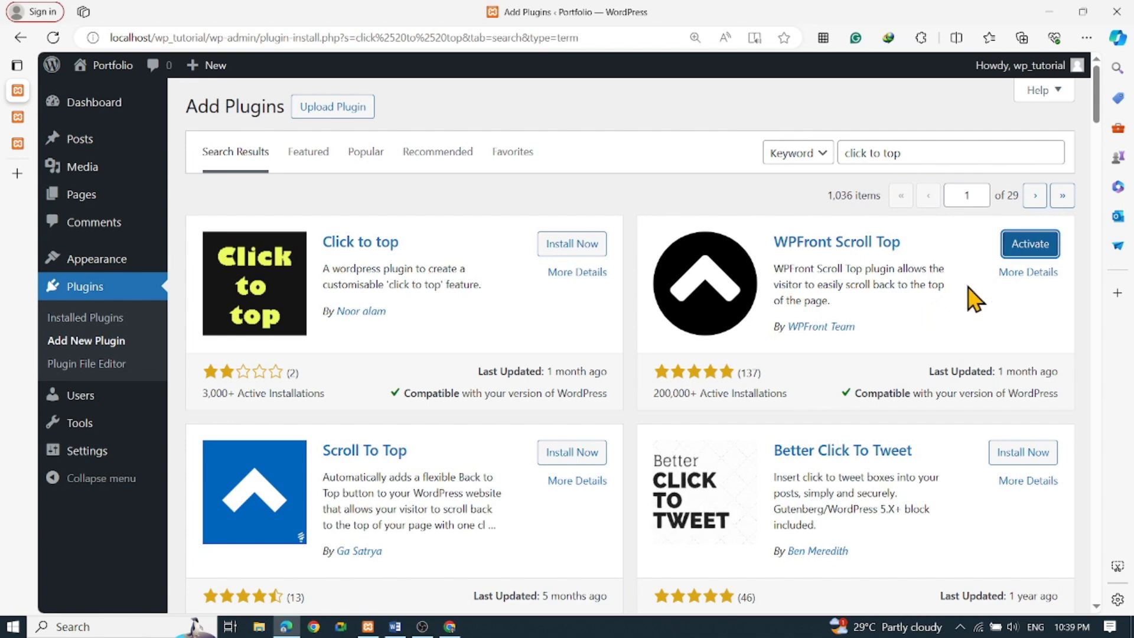
click(1025, 244)
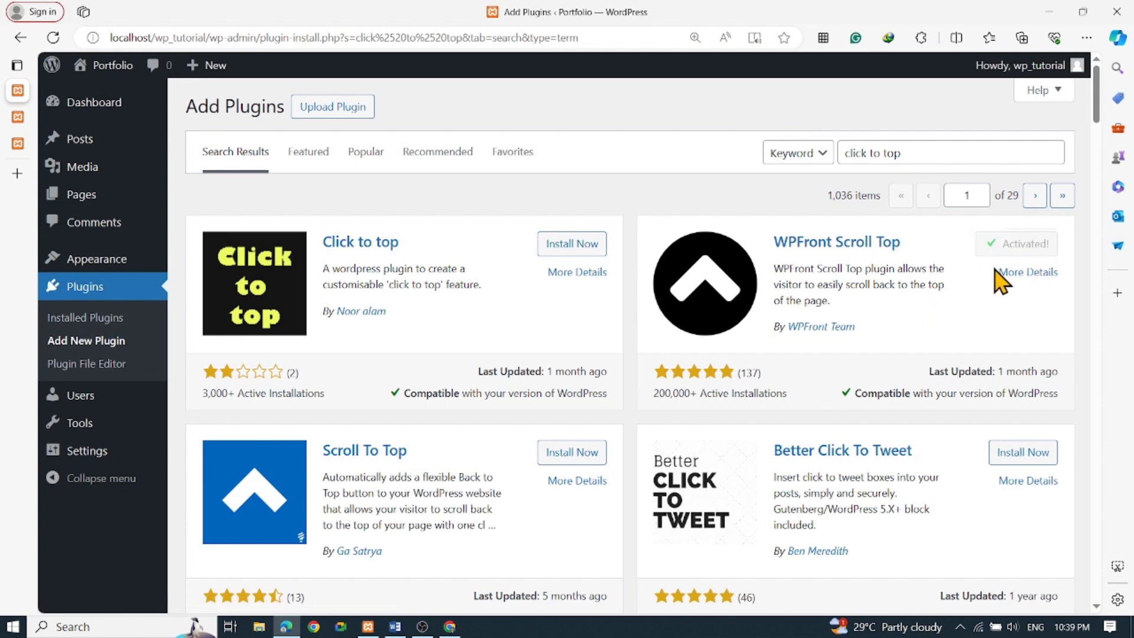
Load the Portfolio site homepage in the site tab and scroll through it
click(27, 117)
click(169, 112)
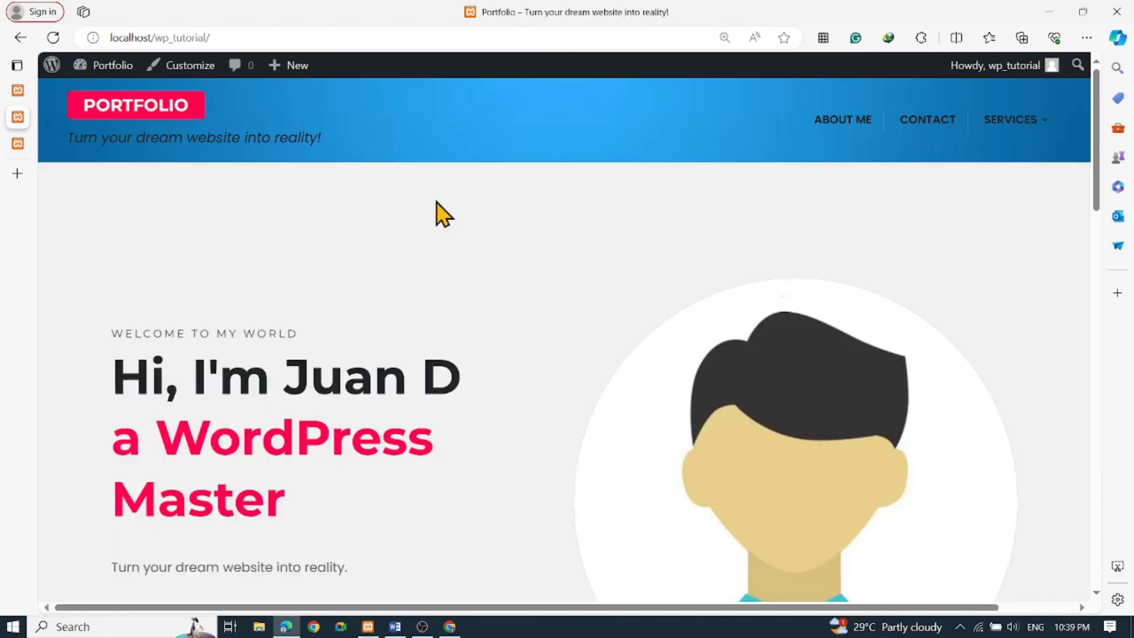
scroll(437, 216, down, 6)
scroll(438, 210, down, 10)
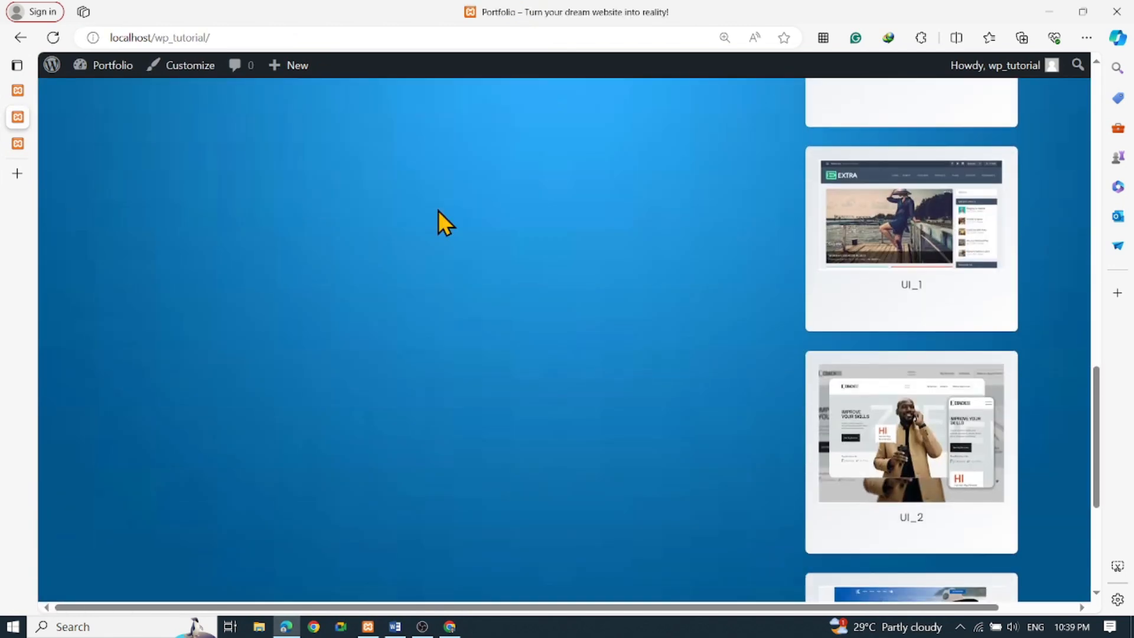
scroll(439, 210, up, 5)
scroll(452, 235, up, 10)
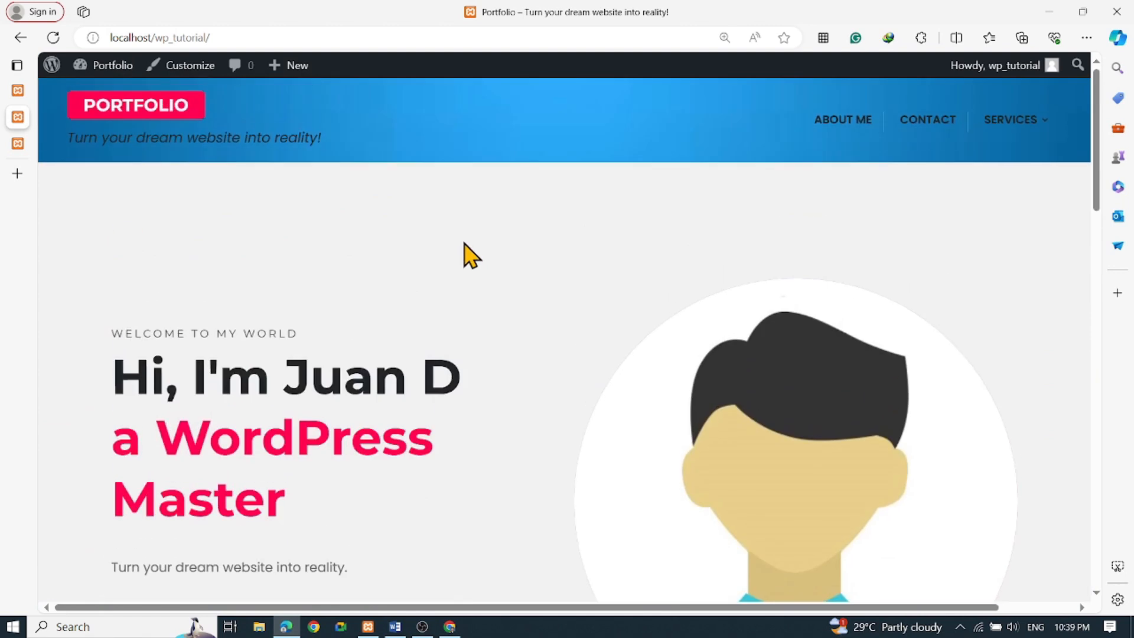
Go to the WPFront Scroll Top settings page in the dashboard and look over its options
click(30, 95)
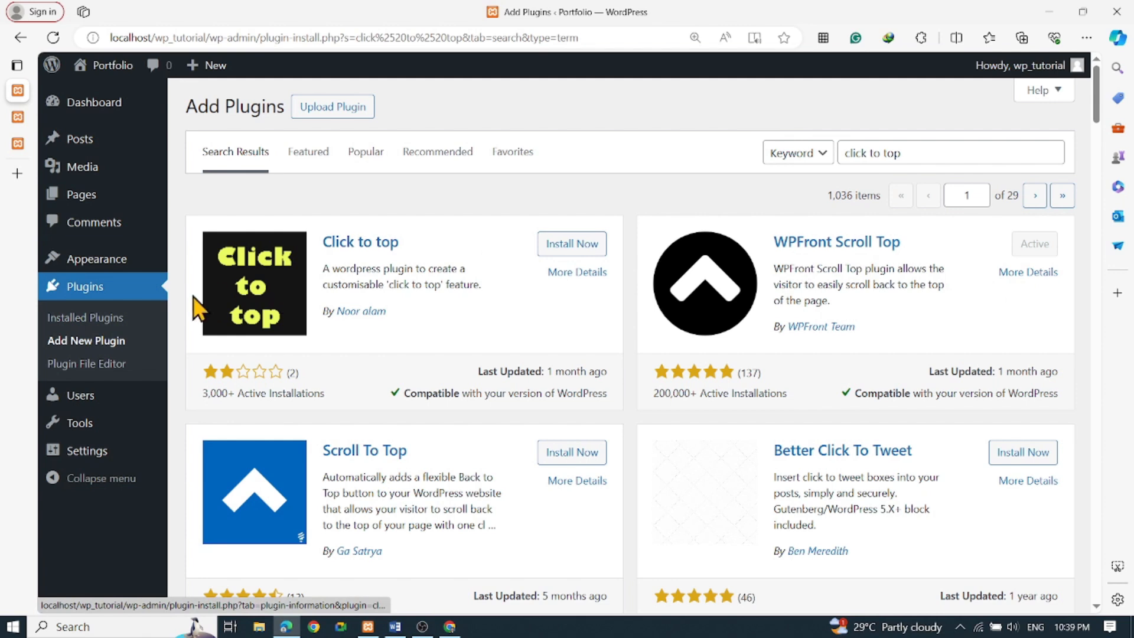
click(101, 288)
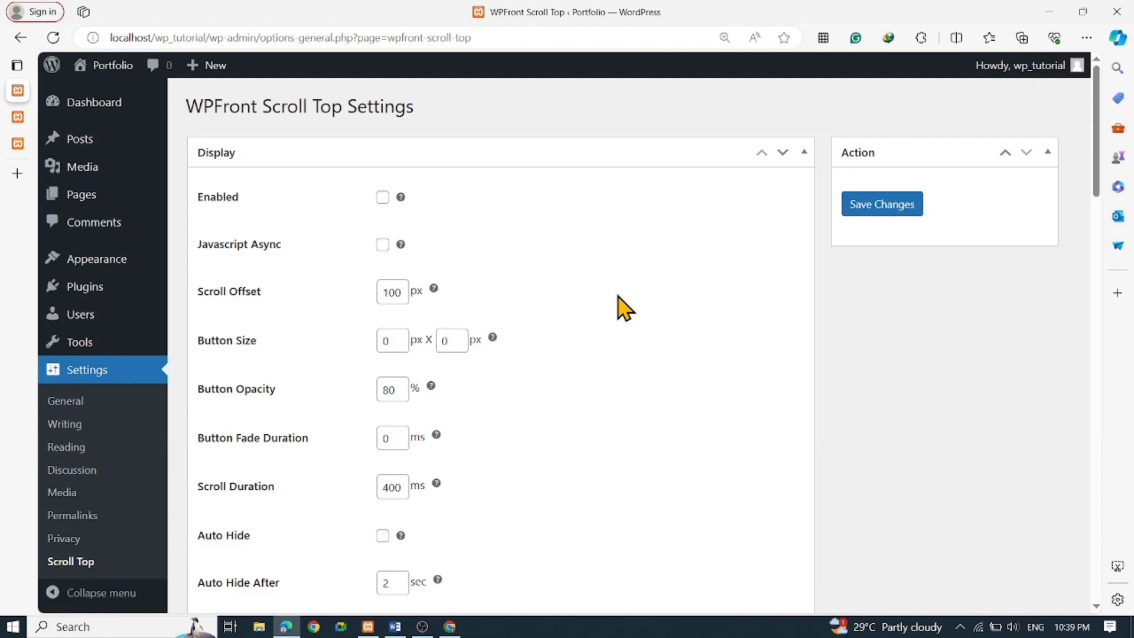
scroll(624, 307, down, 9)
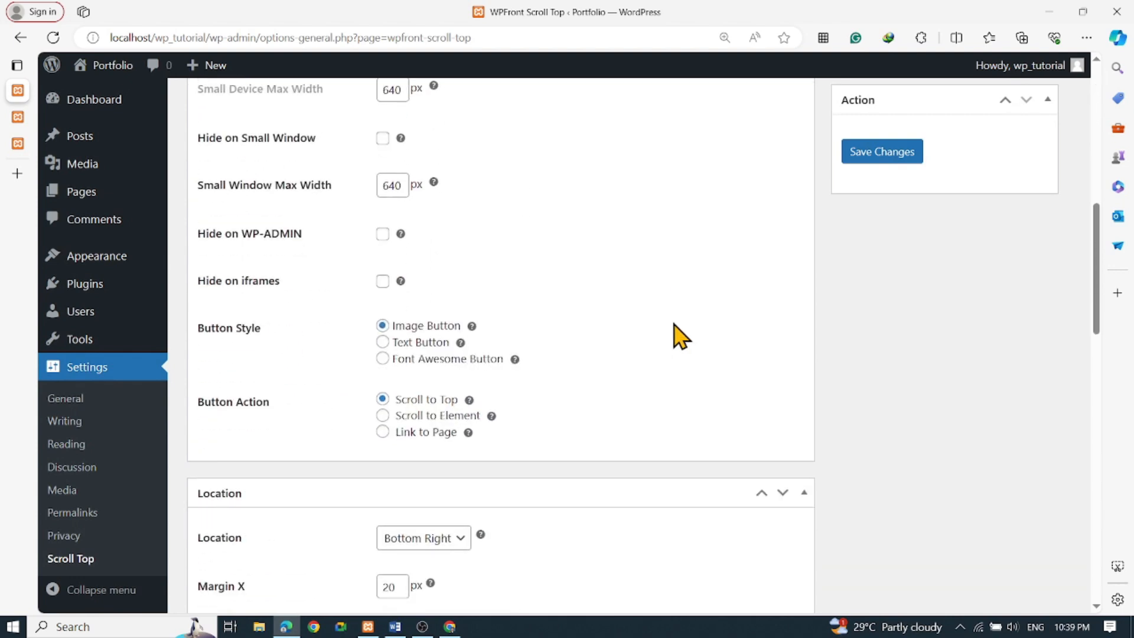
scroll(680, 336, down, 7)
scroll(681, 337, down, 3)
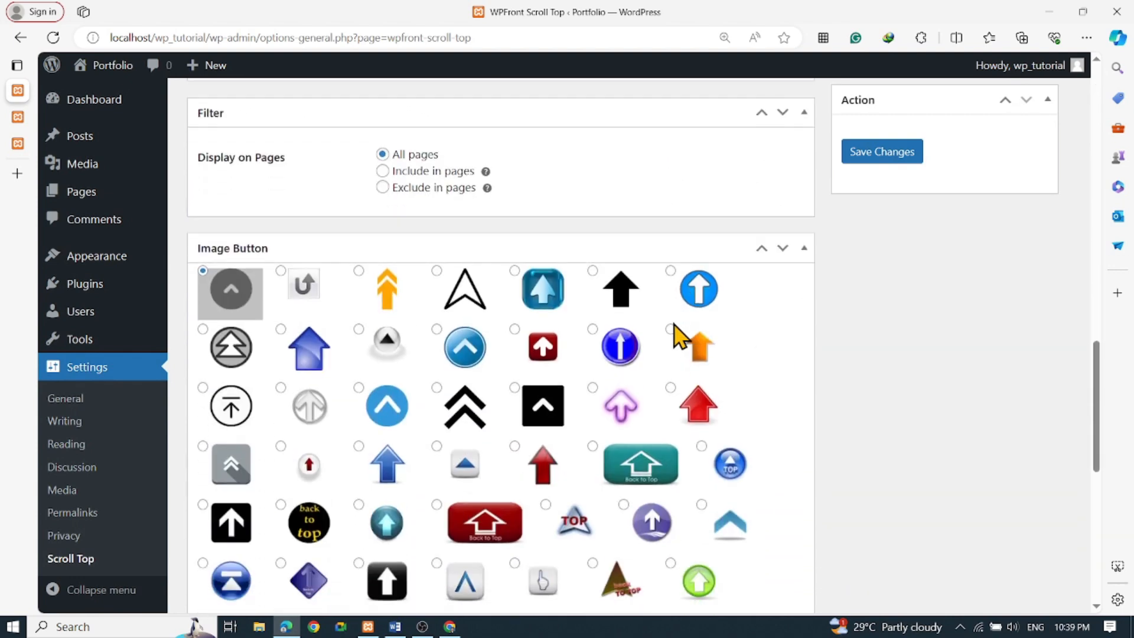
scroll(771, 342, down, 1)
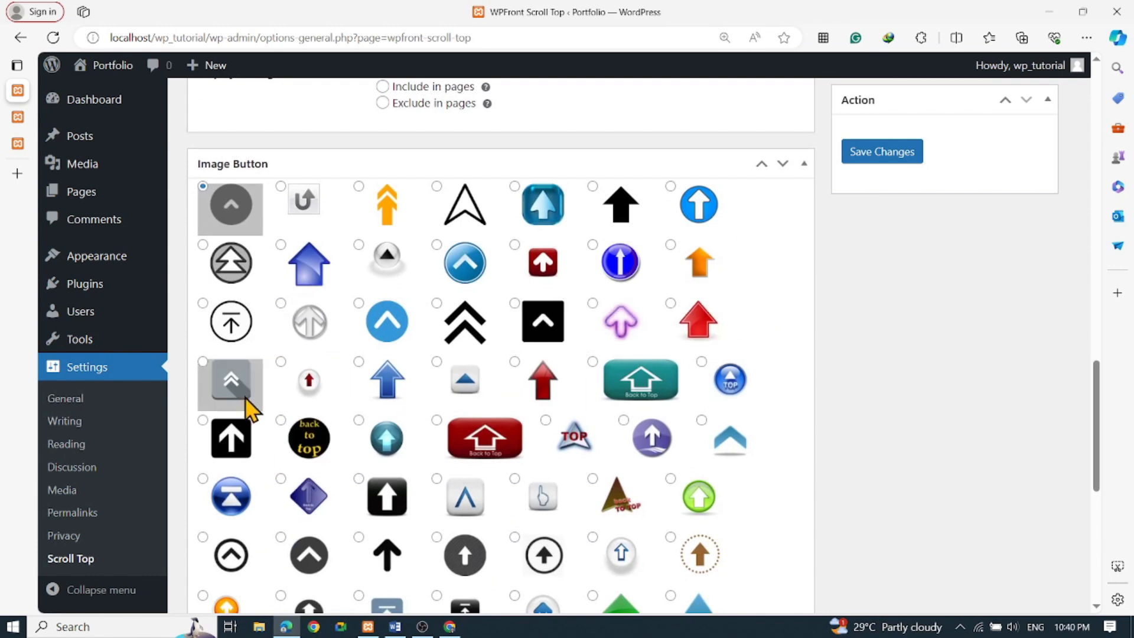
scroll(239, 455, down, 2)
scroll(239, 465, down, 3)
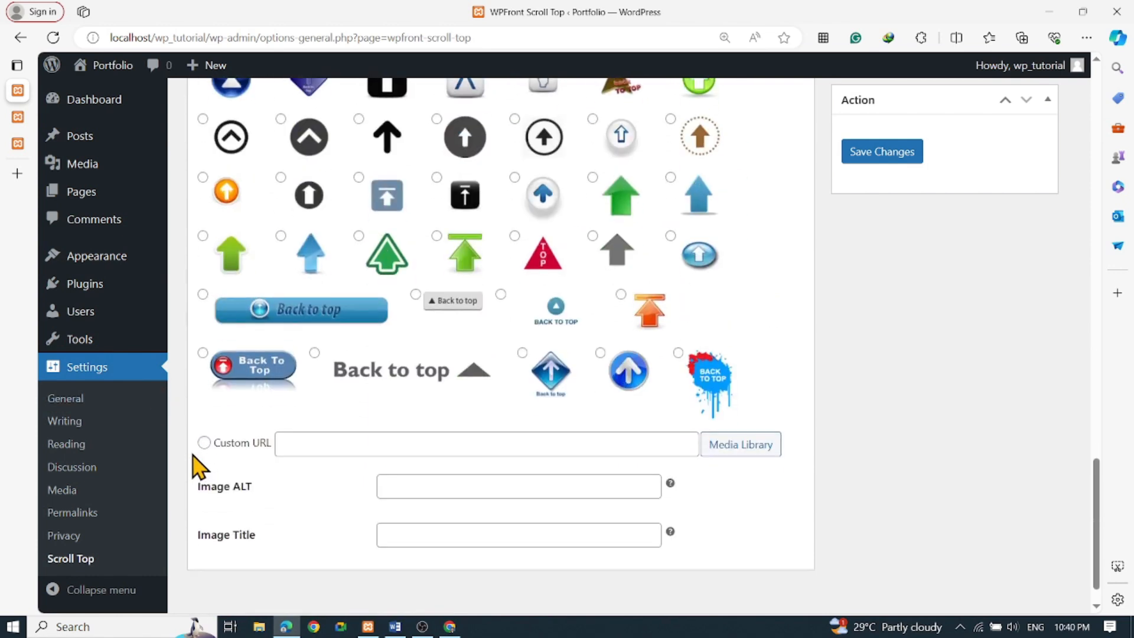
scroll(390, 448, up, 10)
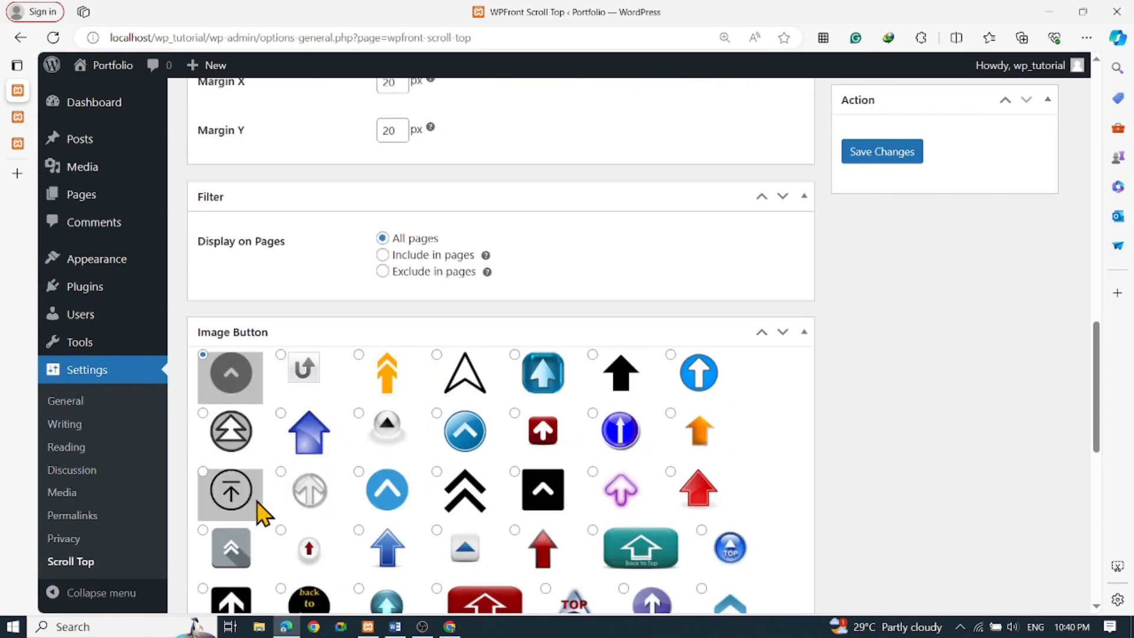
scroll(413, 505, down, 1)
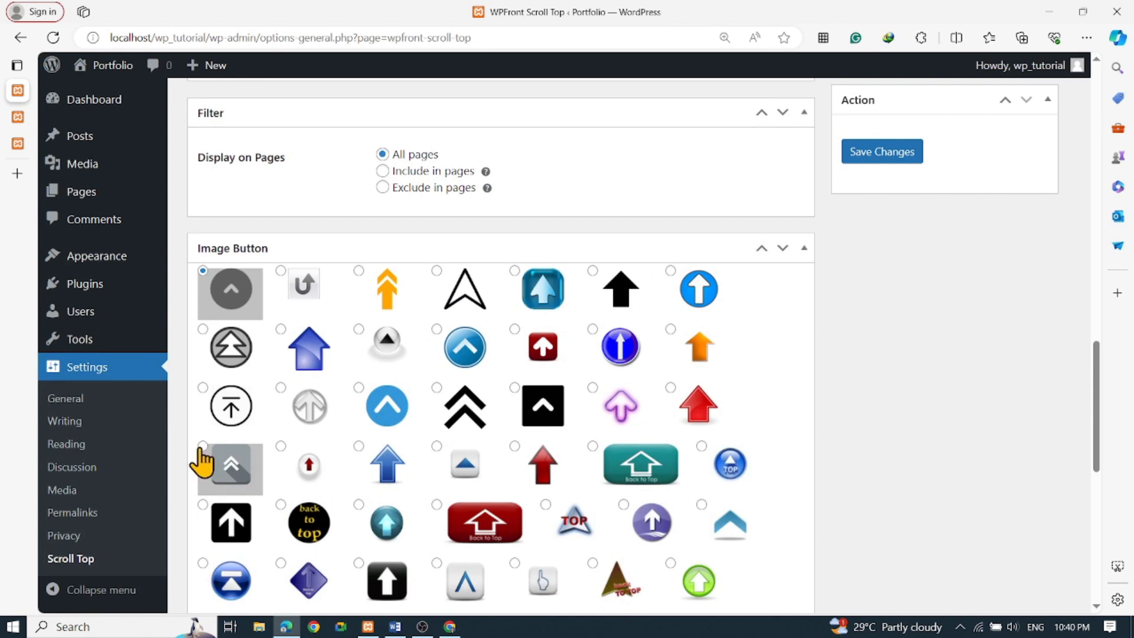
scroll(868, 385, up, 2)
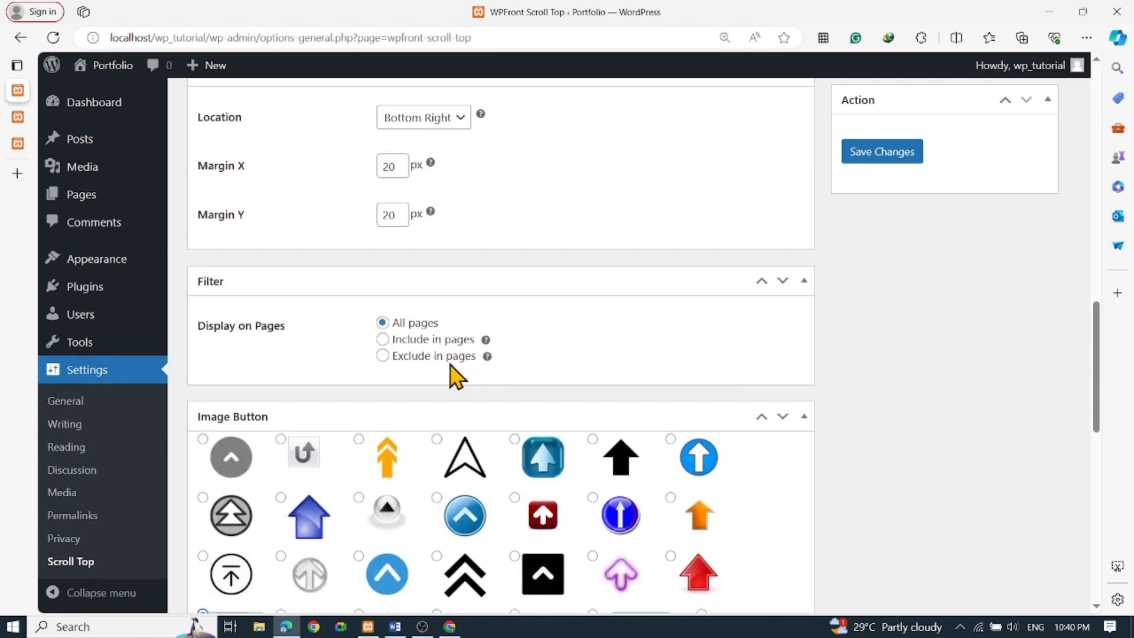
Keep Display on Pages at All pages, check Enabled, and save the Scroll Top settings
click(382, 340)
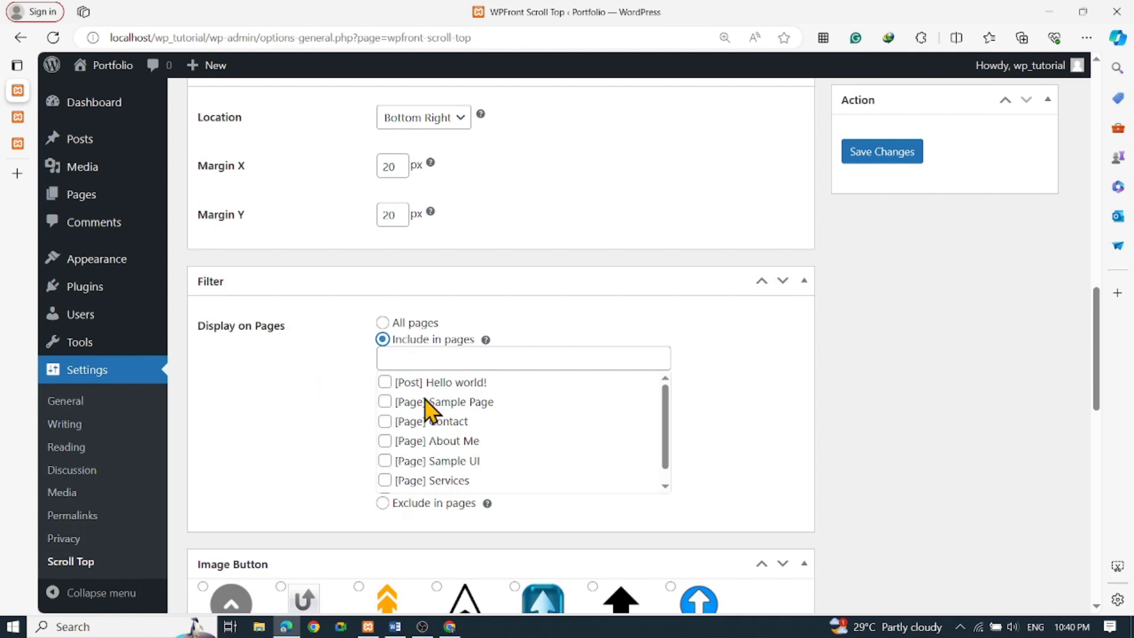
click(383, 323)
scroll(650, 333, up, 3)
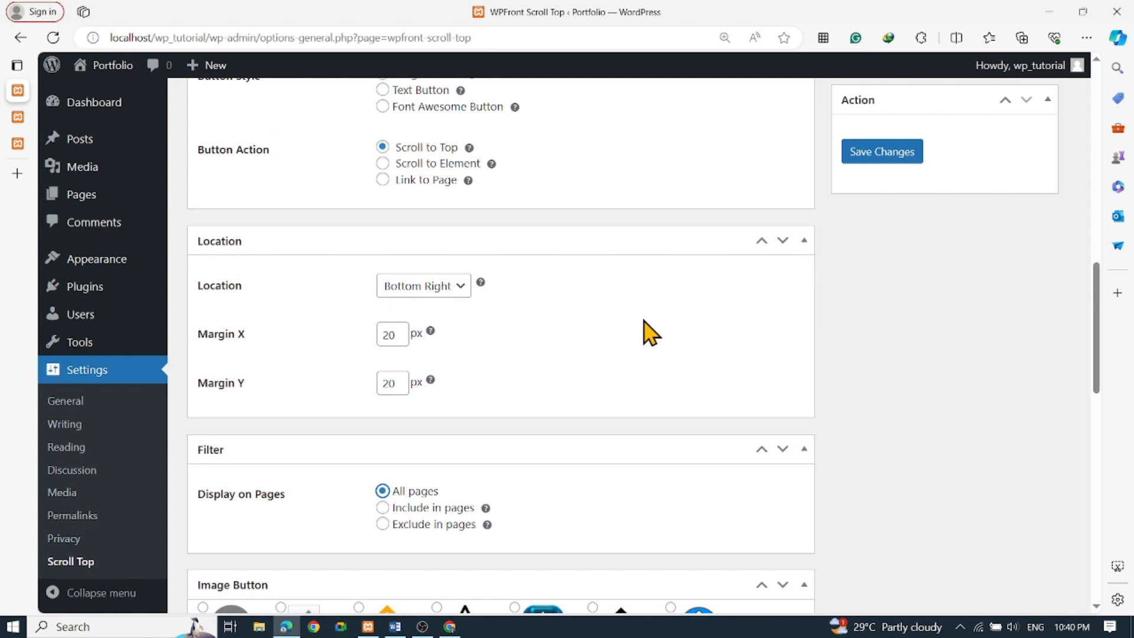
scroll(649, 332, up, 7)
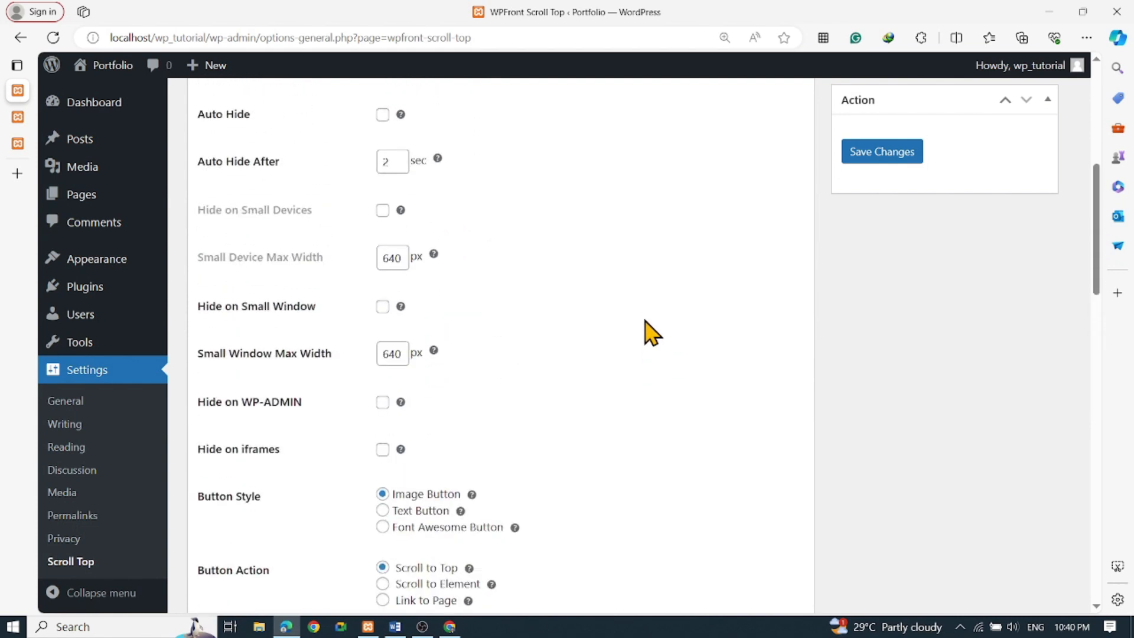
scroll(652, 332, up, 7)
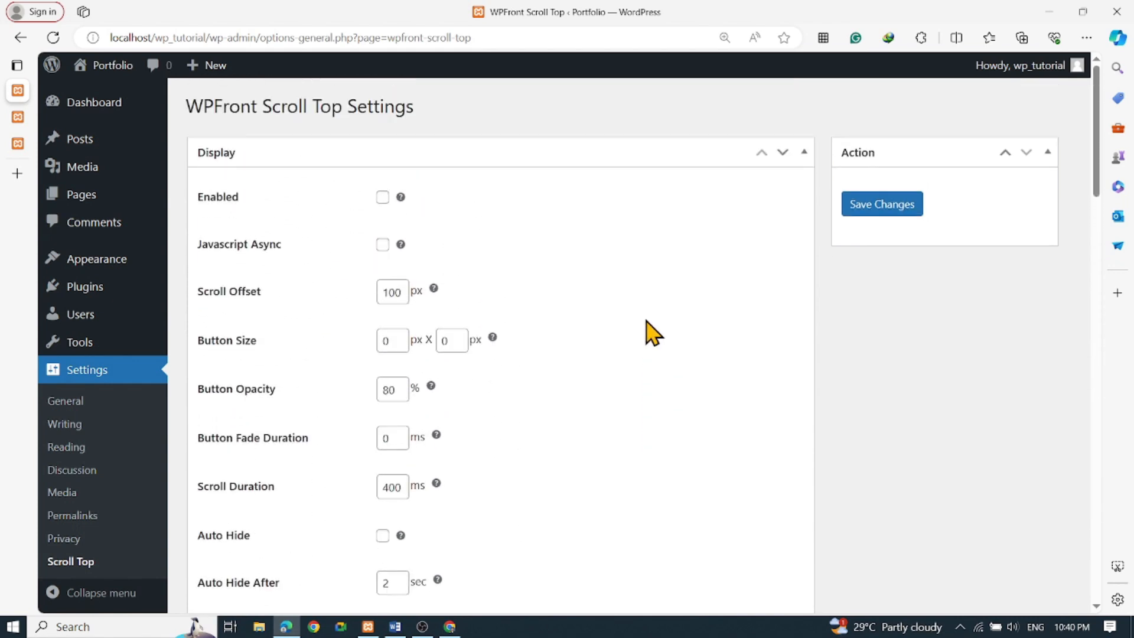
click(383, 198)
click(854, 211)
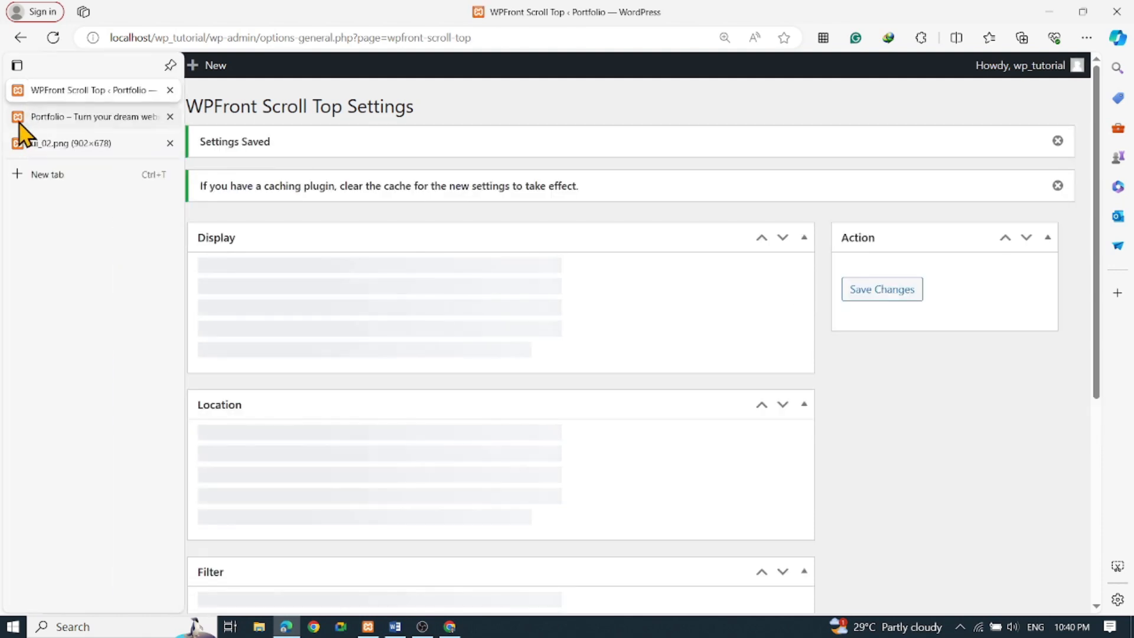
Scroll down the homepage and test that the back-to-top button returns to the top
click(51, 121)
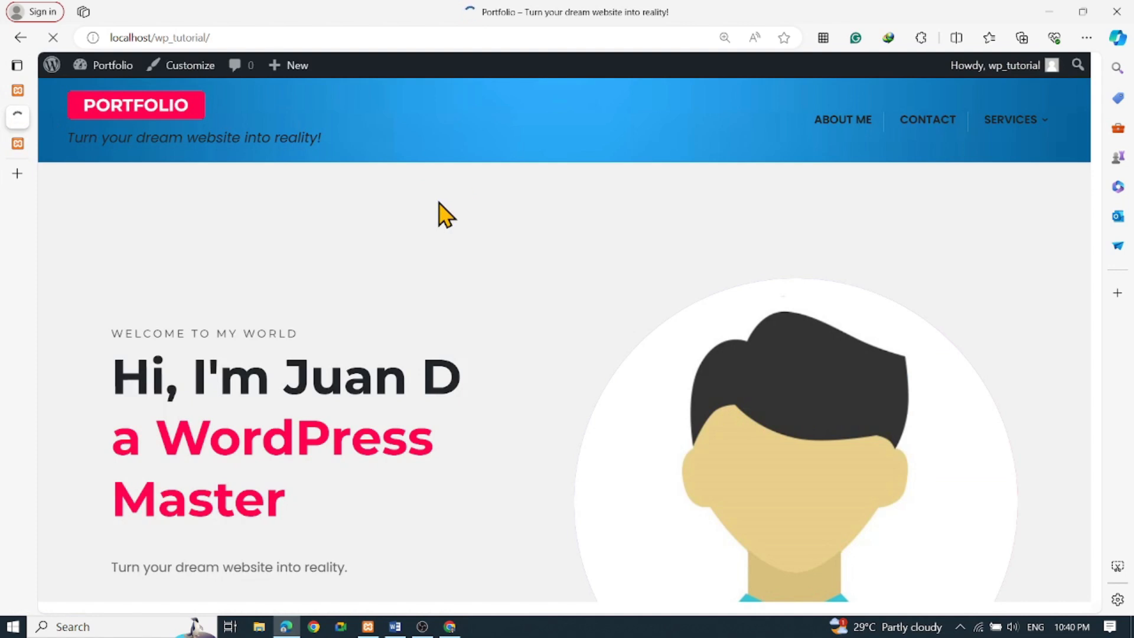
scroll(496, 280, down, 1)
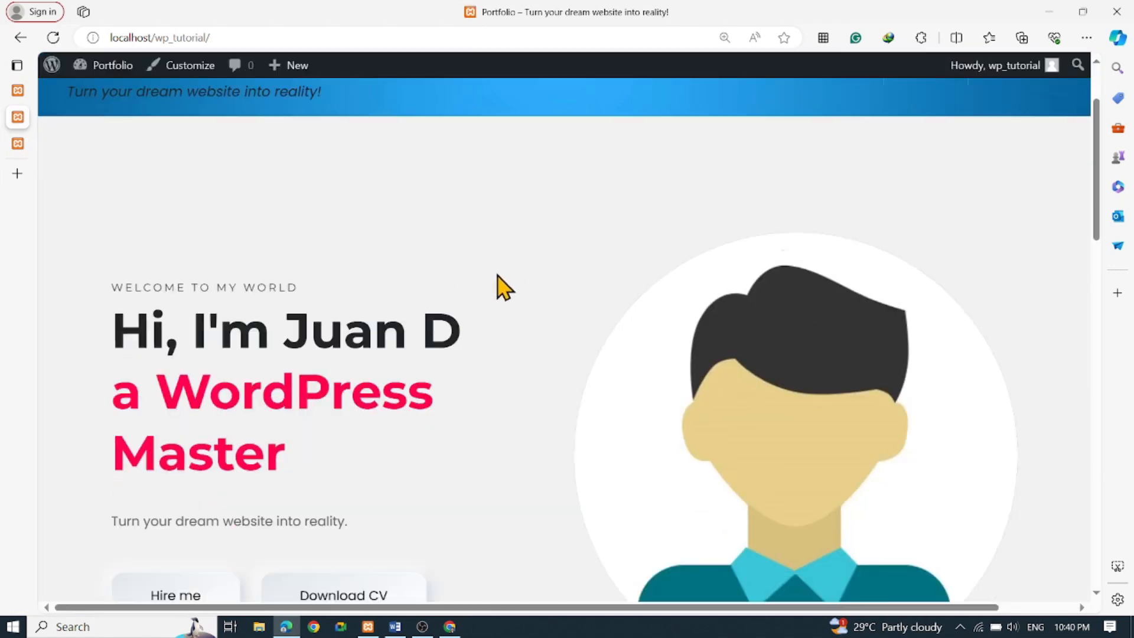
scroll(498, 283, down, 8)
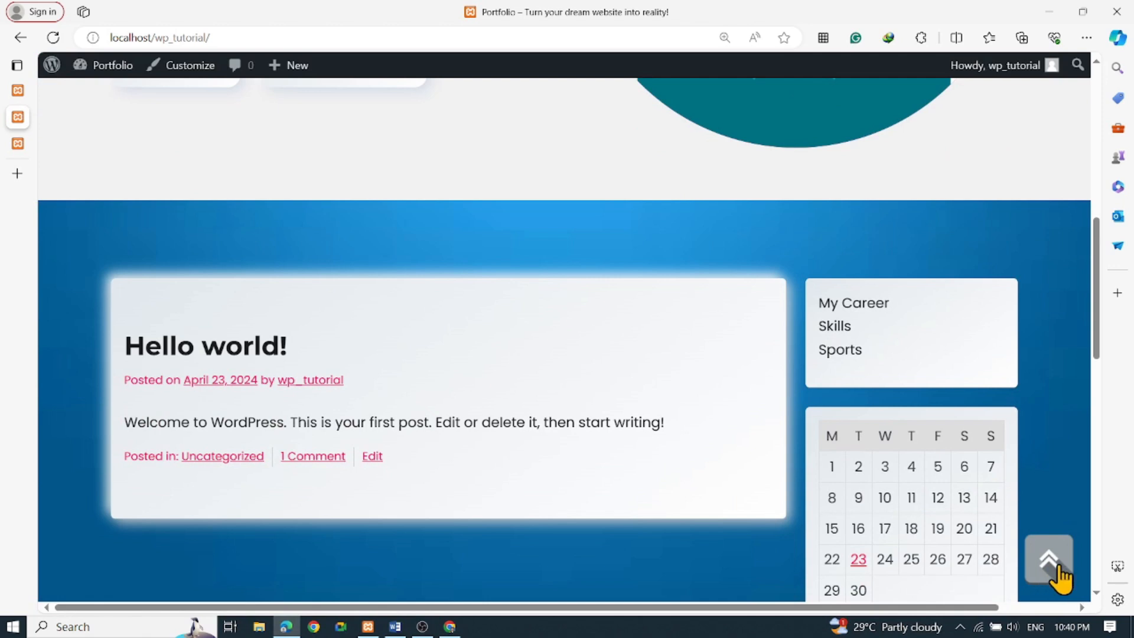
scroll(683, 479, down, 13)
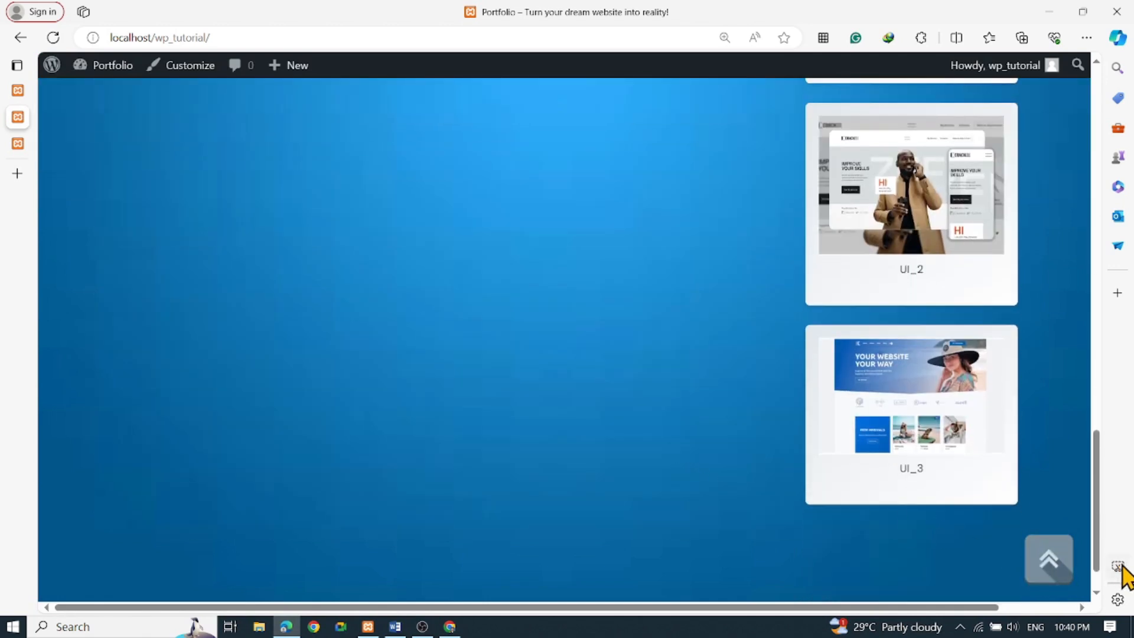
click(1044, 570)
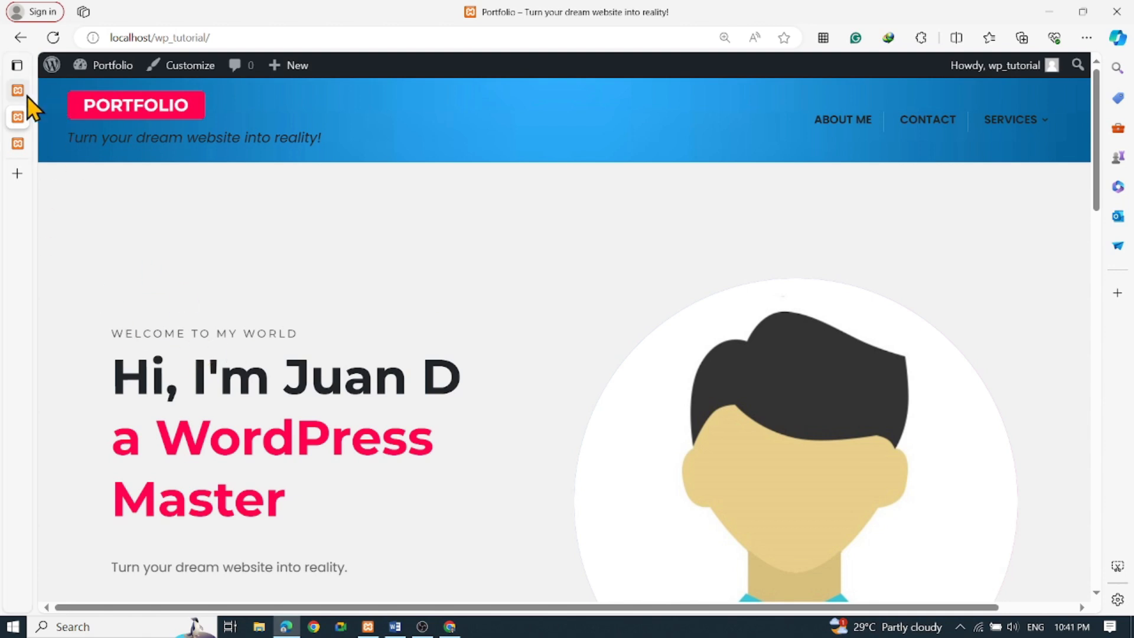
Open the Contact page from the header menu and scroll through it
mouse_move(26, 97)
scroll(576, 298, down, 6)
scroll(571, 295, up, 6)
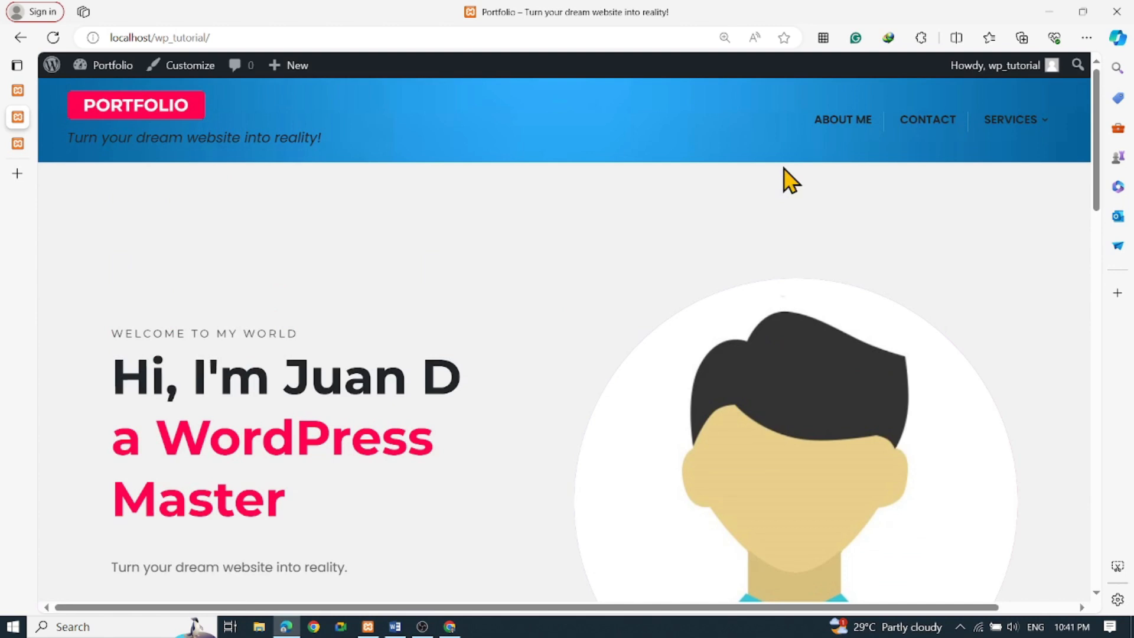
click(918, 122)
scroll(413, 277, down, 1)
scroll(381, 295, down, 3)
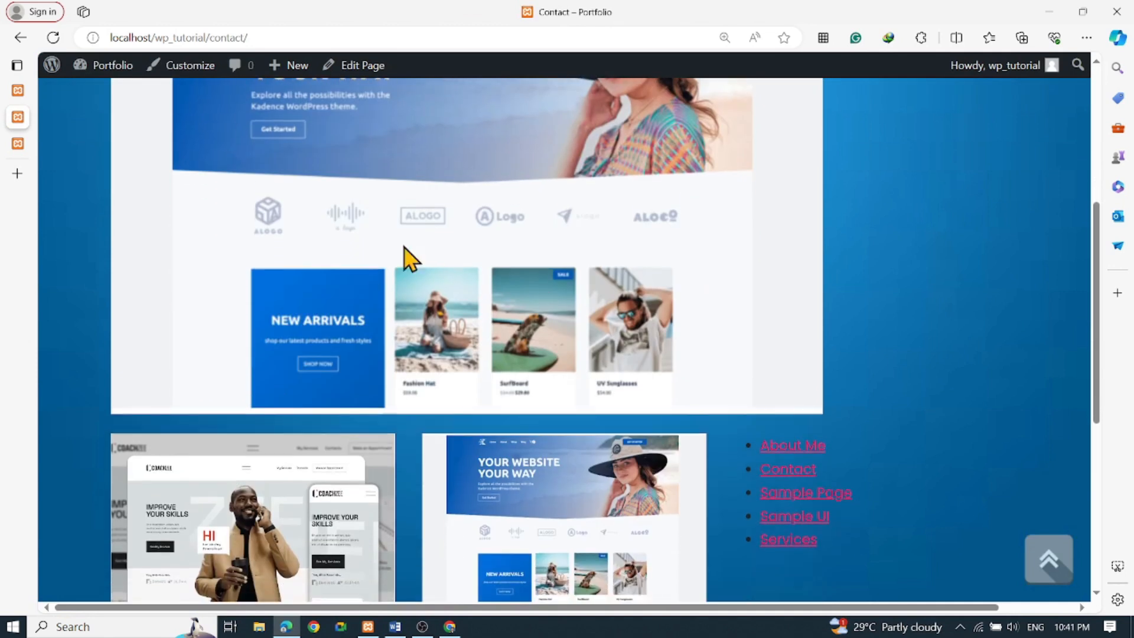
scroll(405, 253, up, 4)
scroll(380, 341, down, 9)
In the Contact page editor, delete the UI_2 image, the other images and the Page List
click(123, 465)
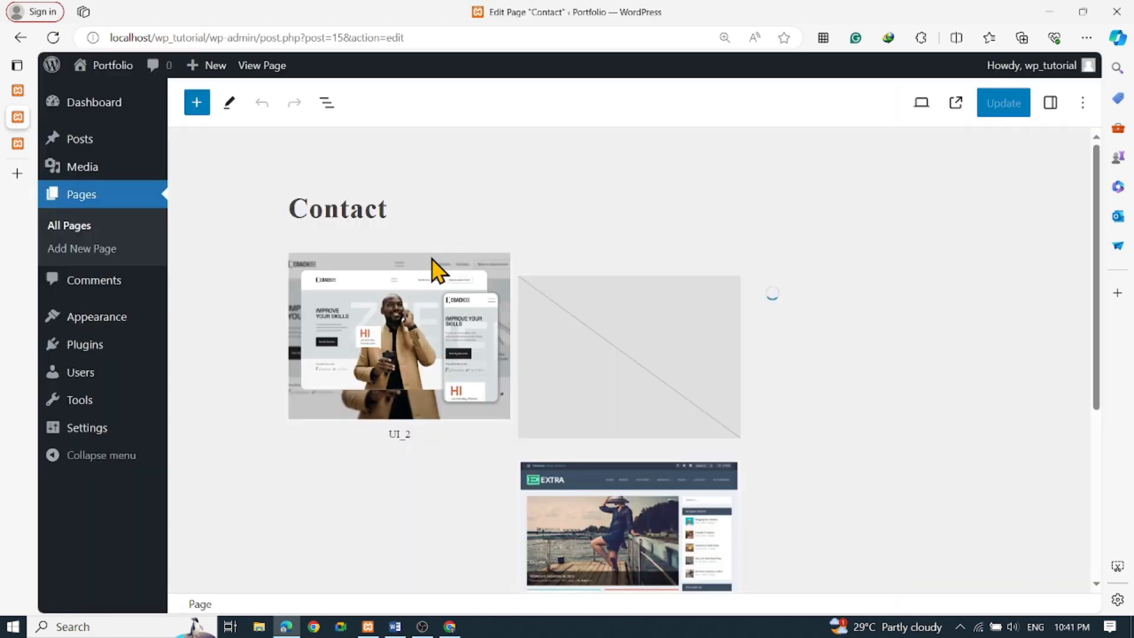
scroll(432, 258, down, 1)
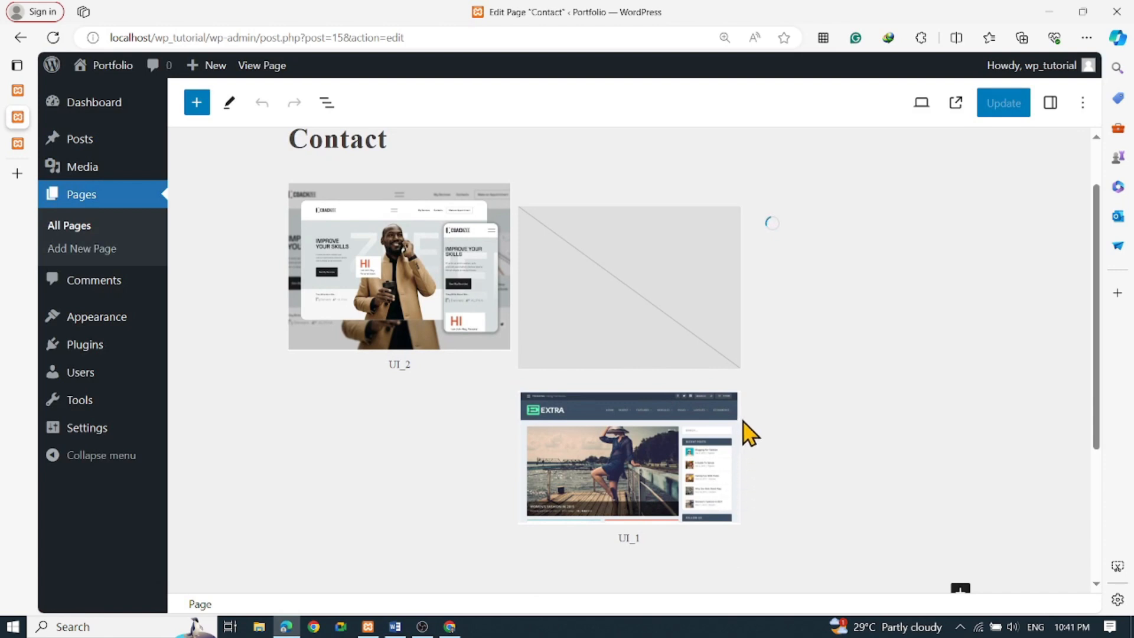
click(353, 258)
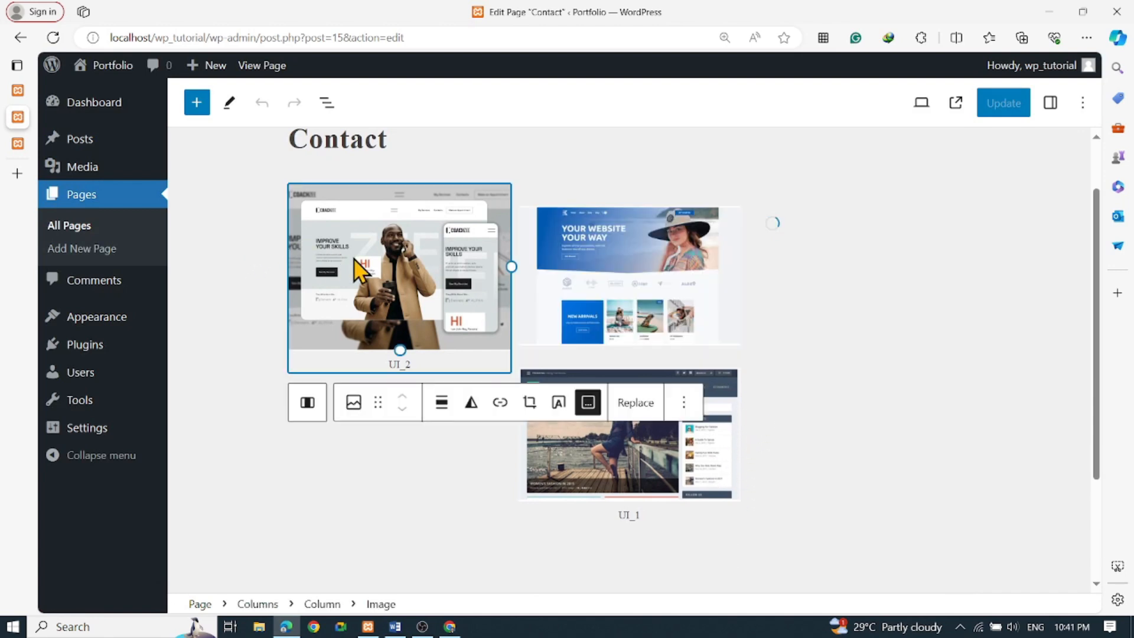
key(Delete)
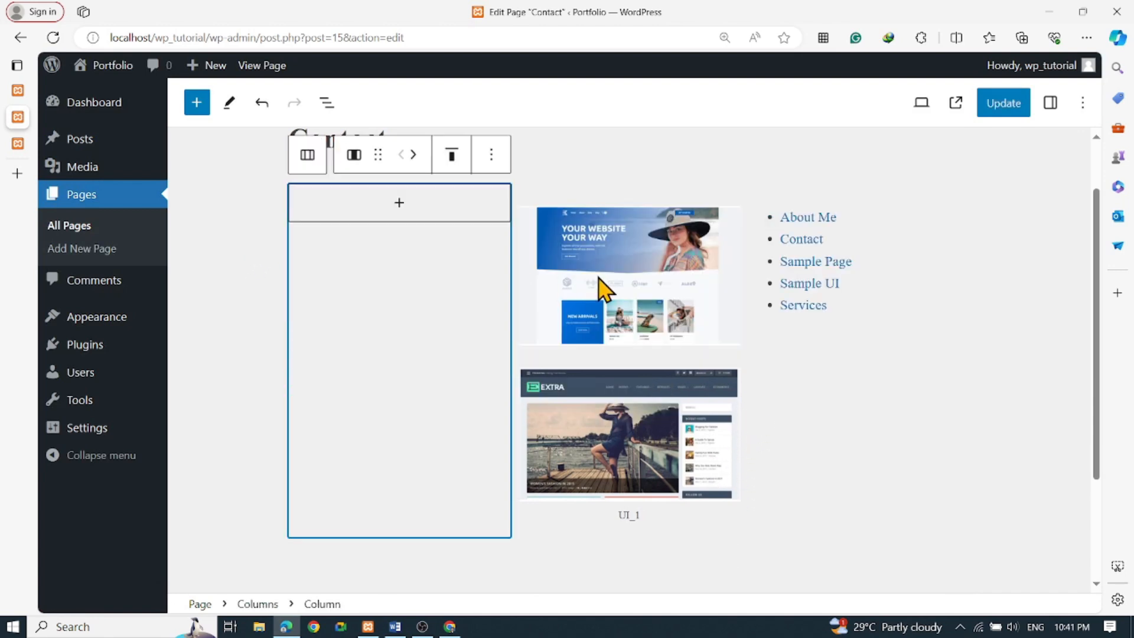
click(603, 286)
key(Delete)
click(773, 290)
key(Delete)
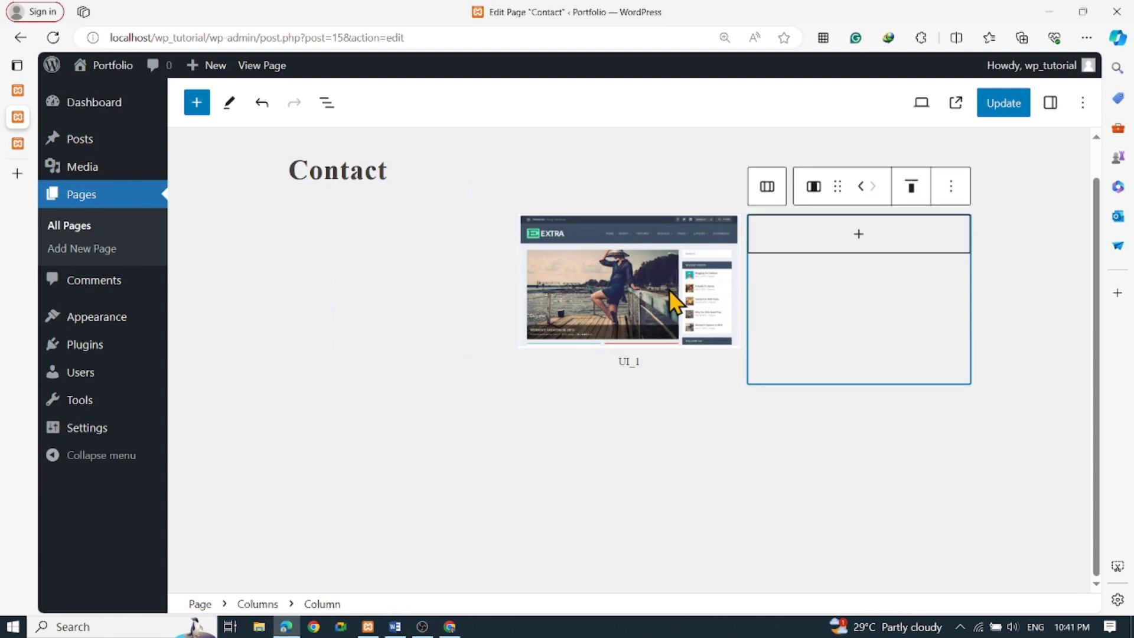
click(669, 289)
key(Delete)
Remove the now-empty Columns block, update the Contact page, and go to Installed Plugins
click(702, 287)
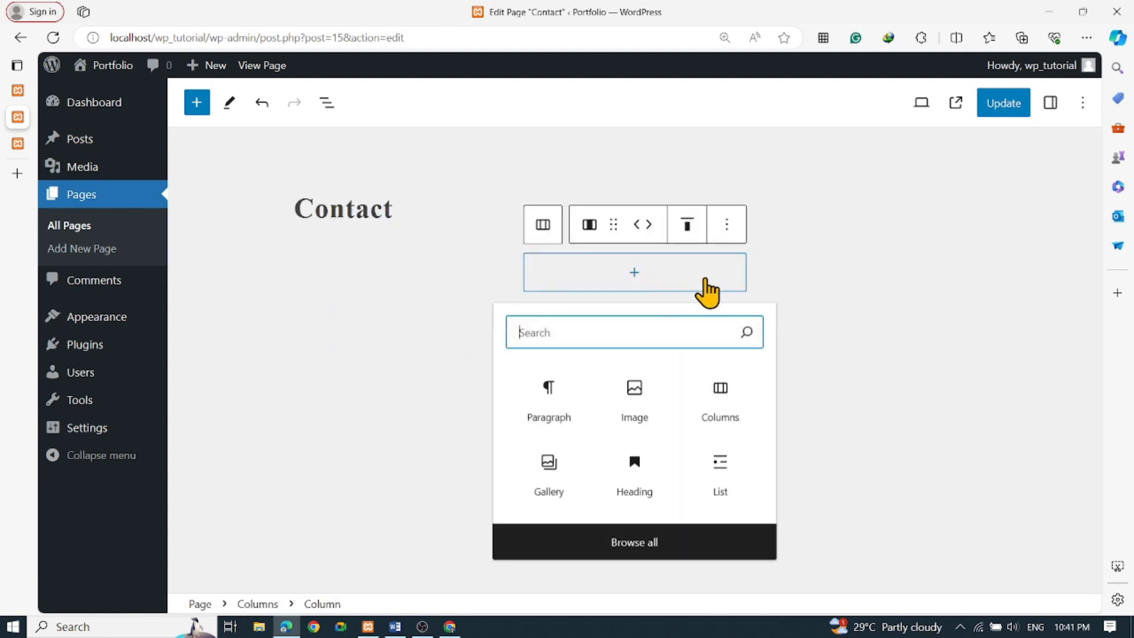
click(796, 287)
click(671, 288)
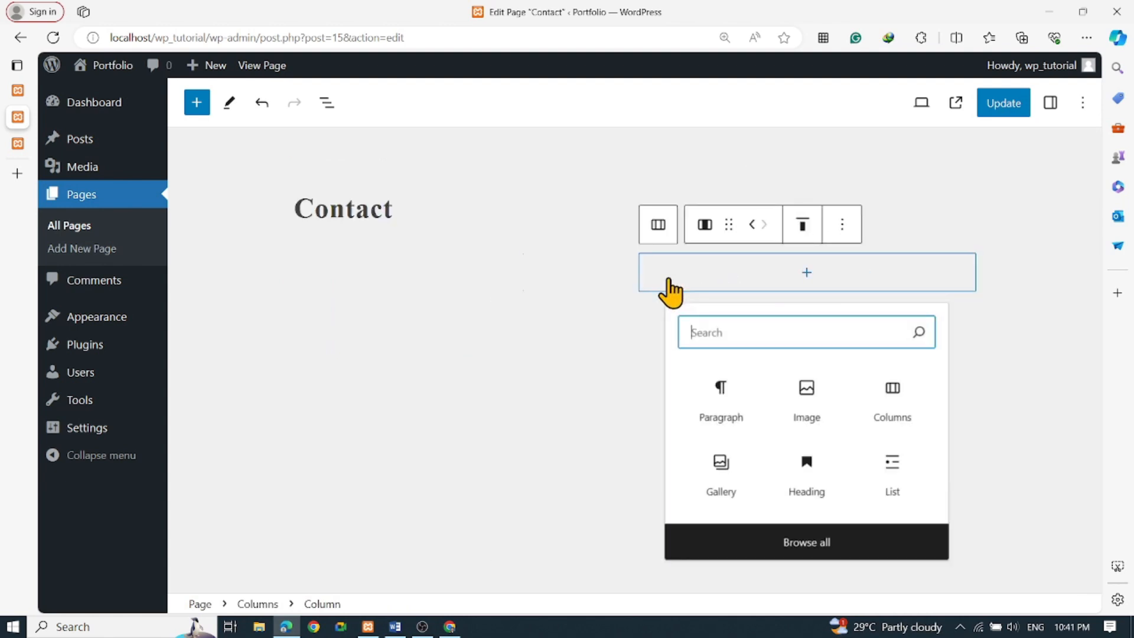
click(655, 280)
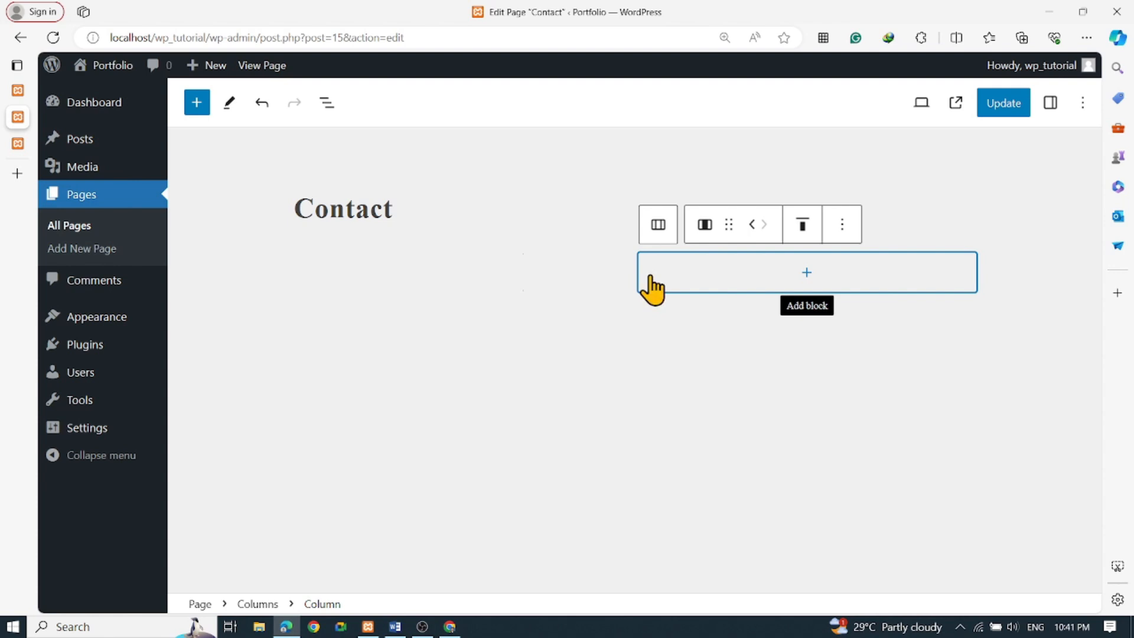
click(523, 277)
key(Delete)
key(Delete)
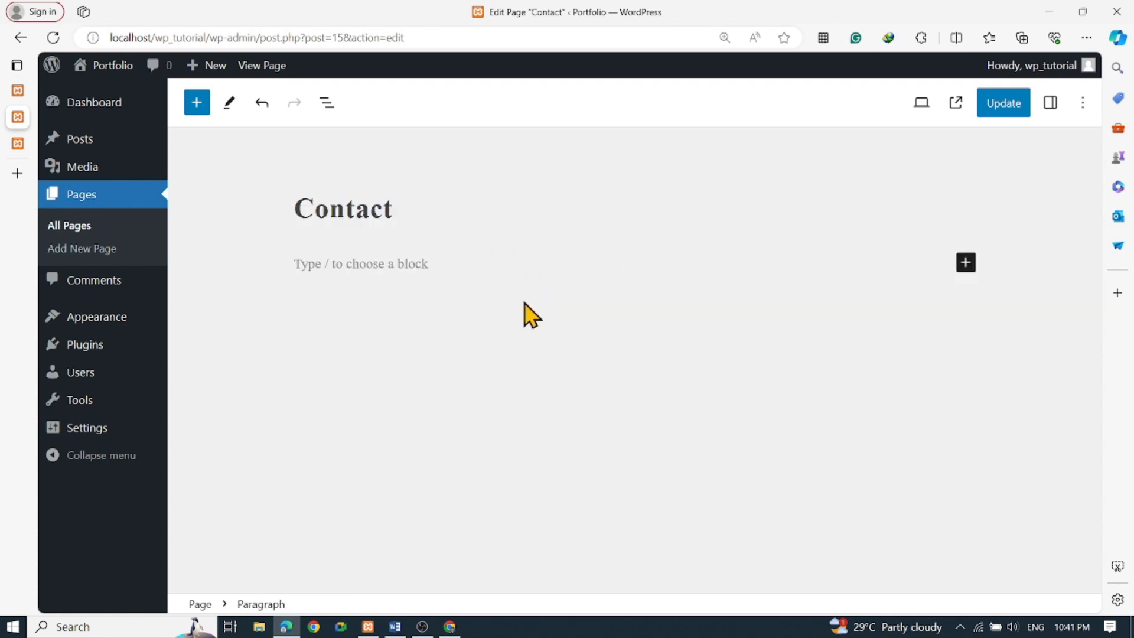
click(1002, 106)
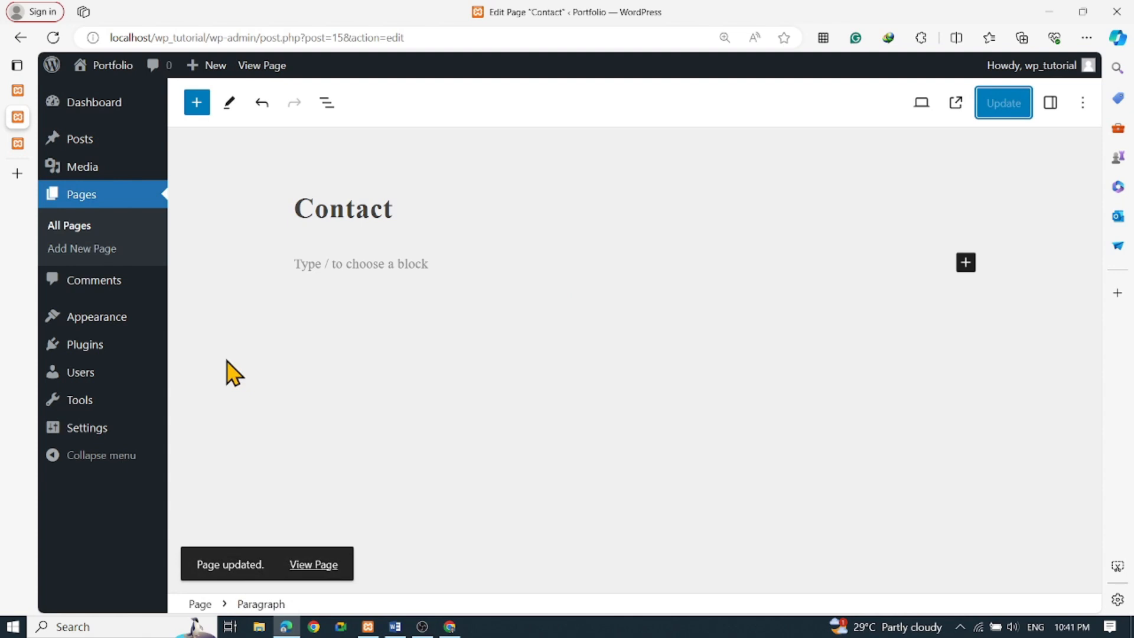
click(88, 353)
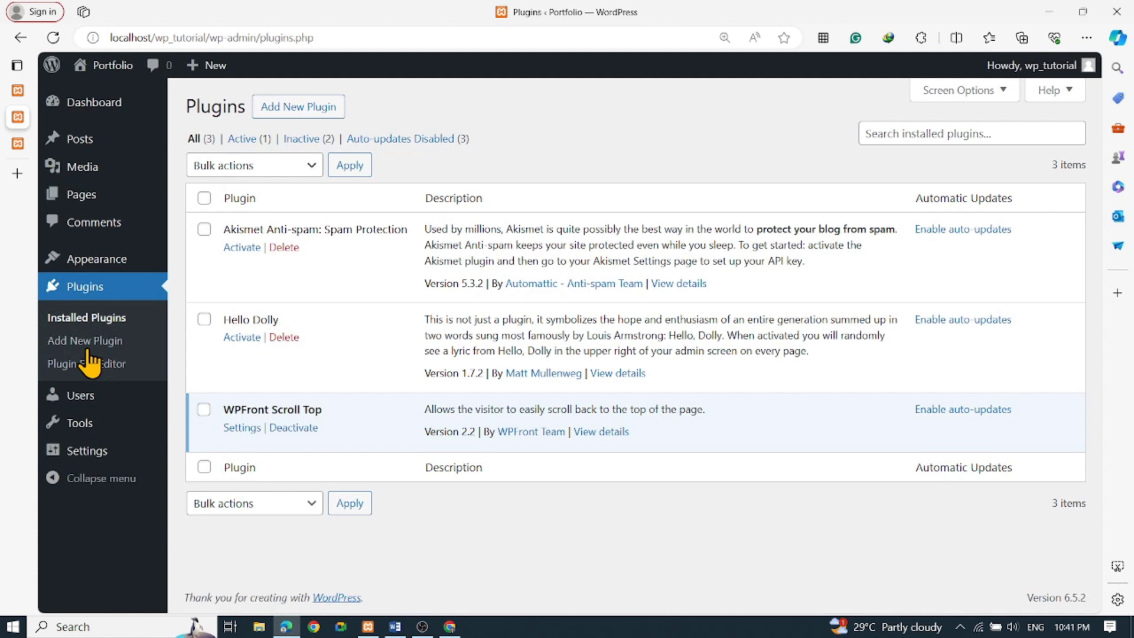
click(299, 108)
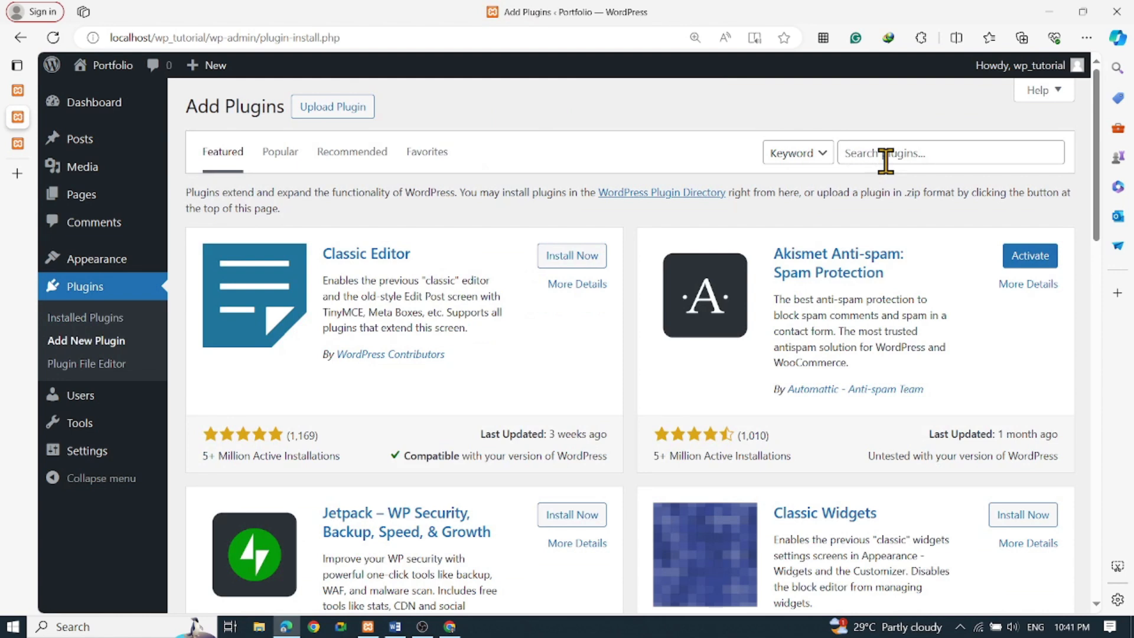
click(885, 161)
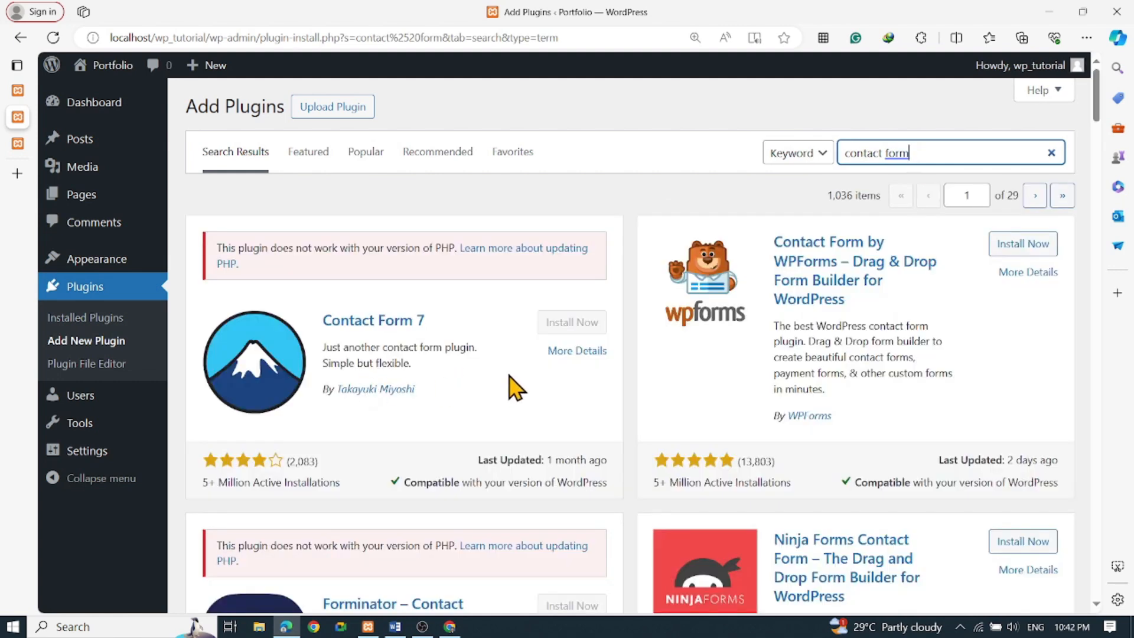
scroll(515, 388, down, 2)
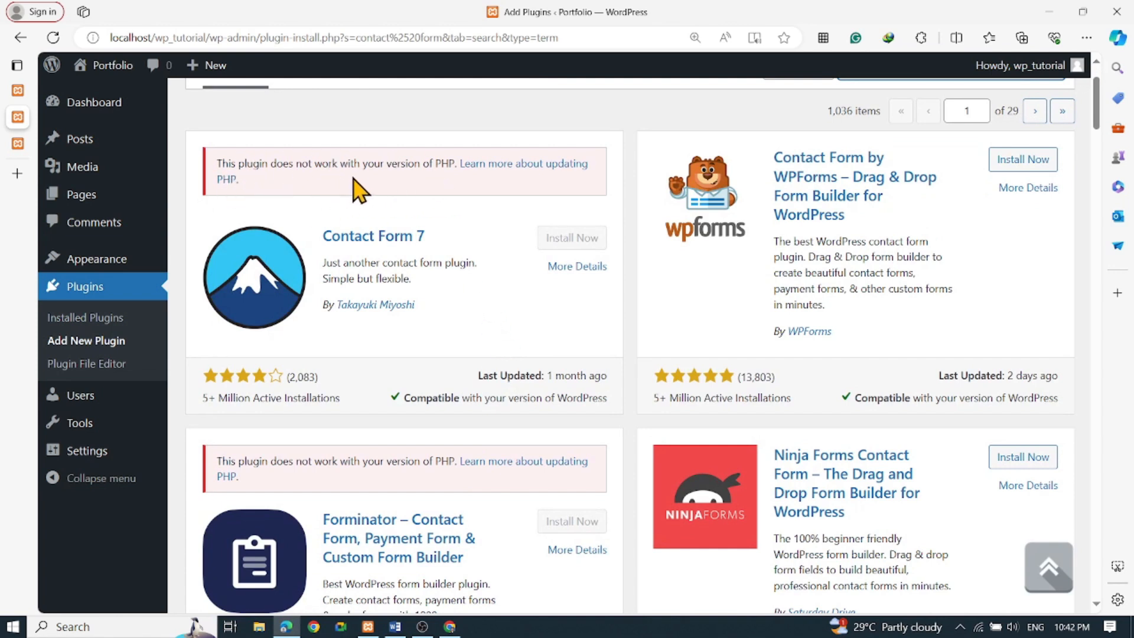
scroll(467, 318, down, 2)
scroll(473, 313, down, 1)
scroll(467, 307, up, 5)
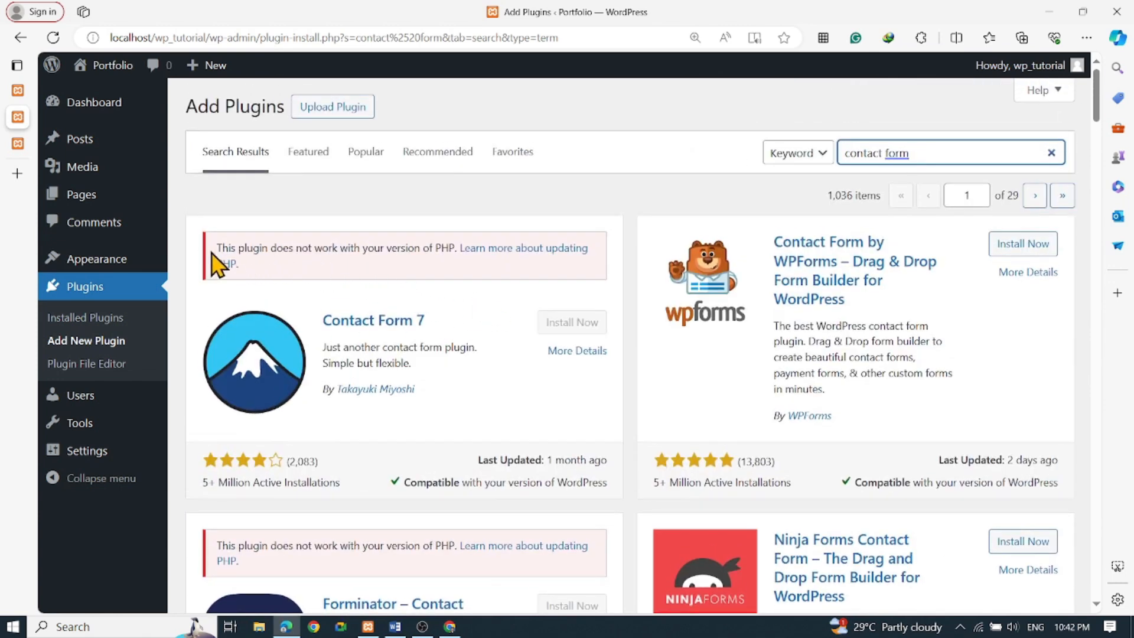
drag(211, 249, 294, 272)
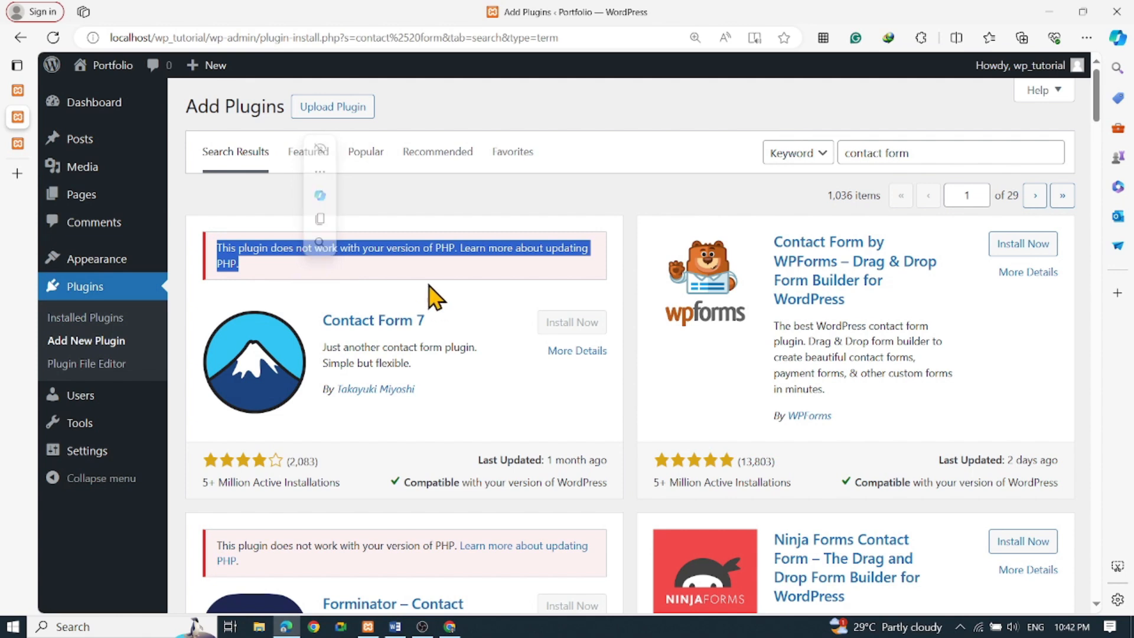
click(460, 273)
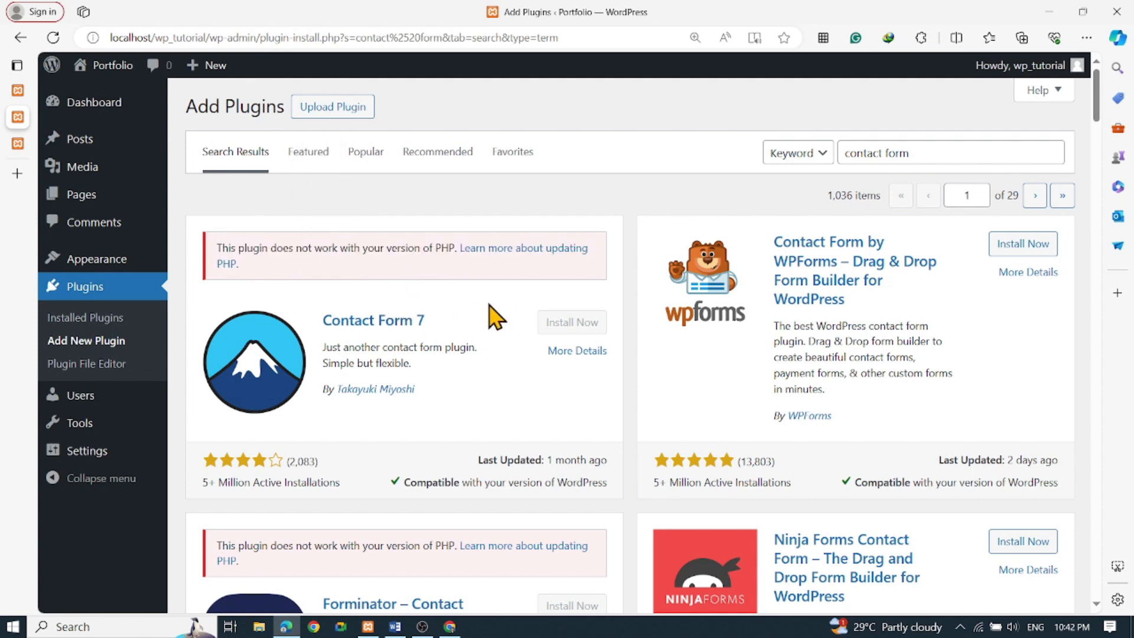
scroll(357, 354, down, 3)
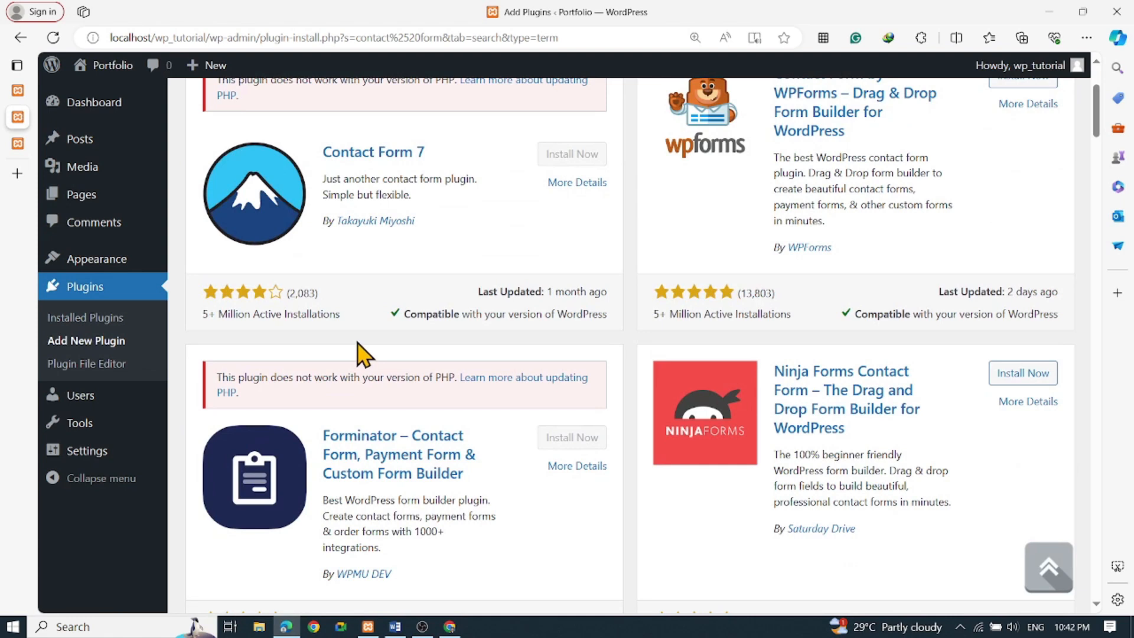
scroll(291, 295, up, 2)
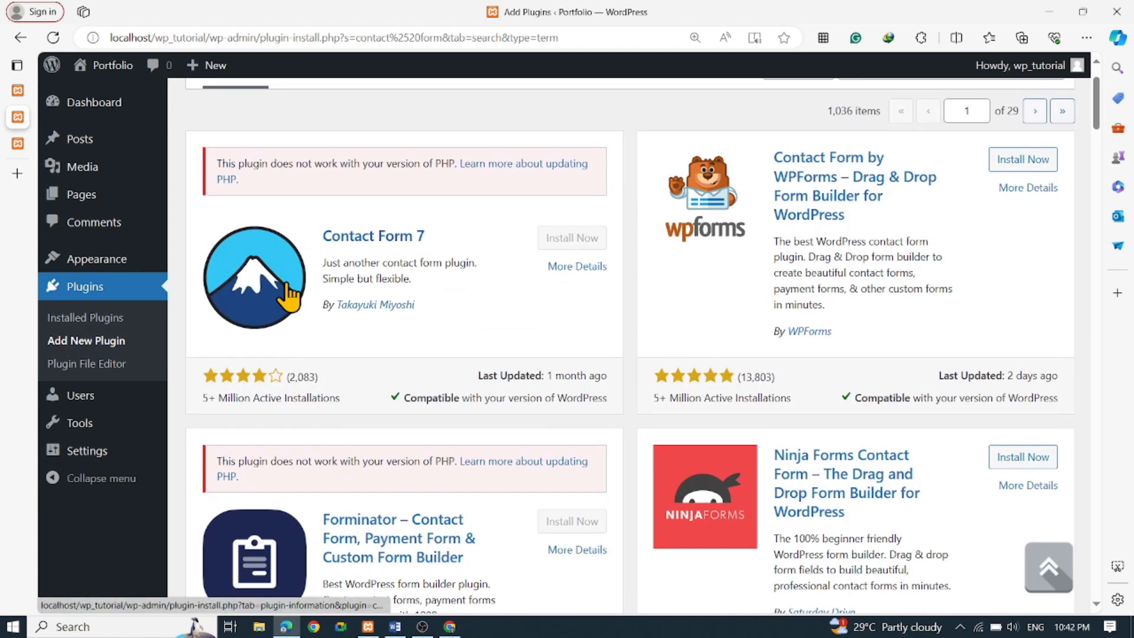
scroll(288, 296, down, 3)
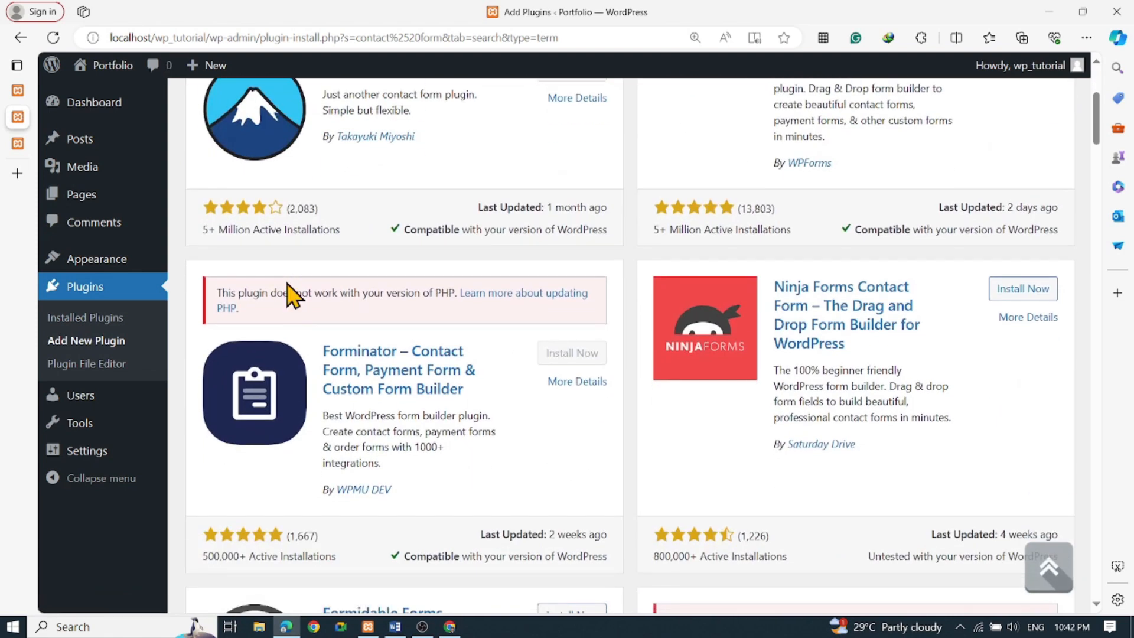
scroll(287, 295, up, 3)
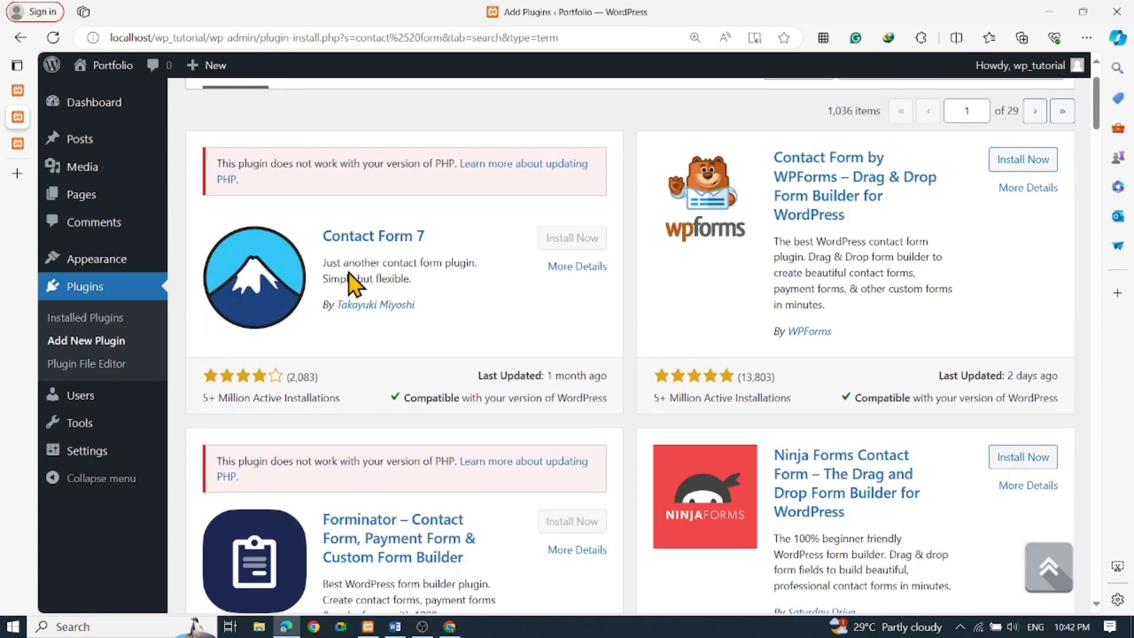
scroll(643, 354, down, 9)
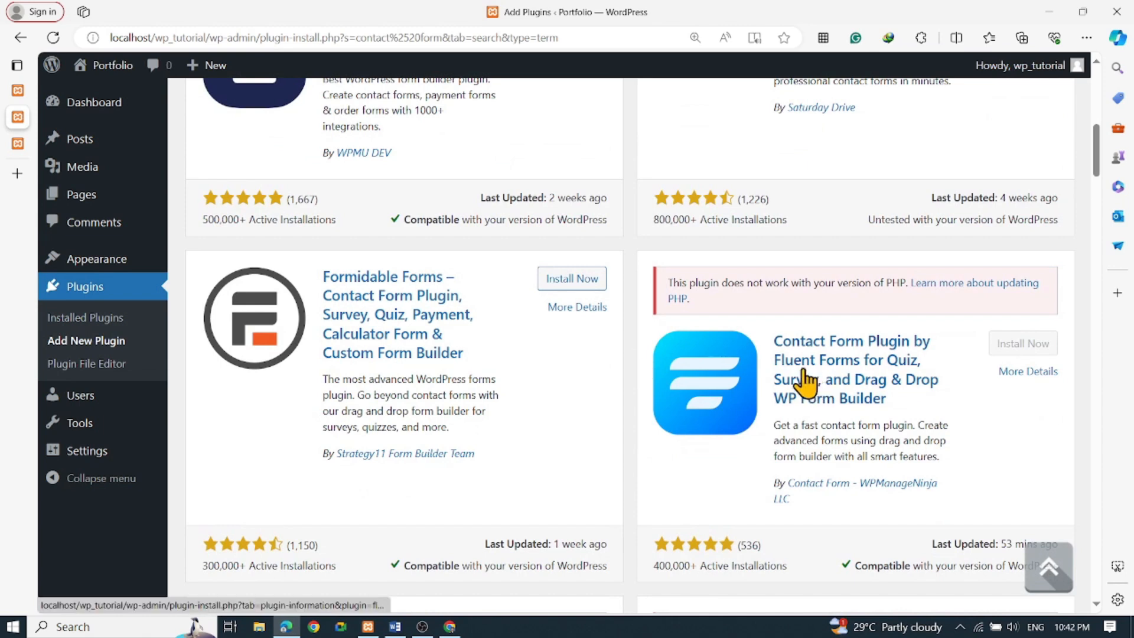
scroll(693, 380, down, 3)
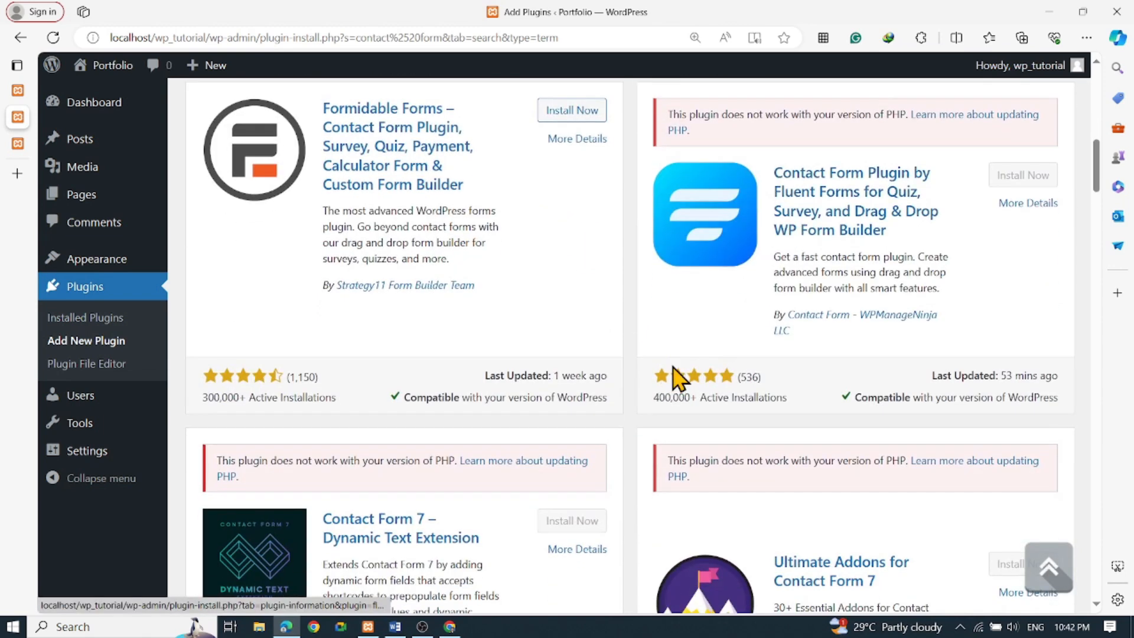
scroll(672, 372, down, 4)
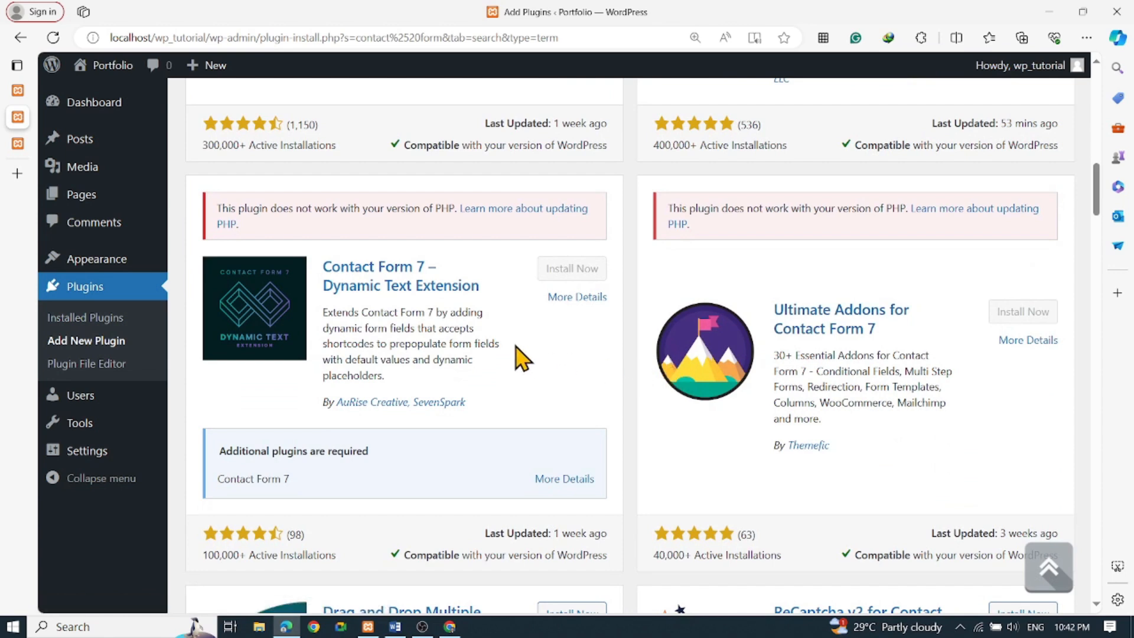
scroll(520, 357, down, 4)
scroll(519, 357, down, 9)
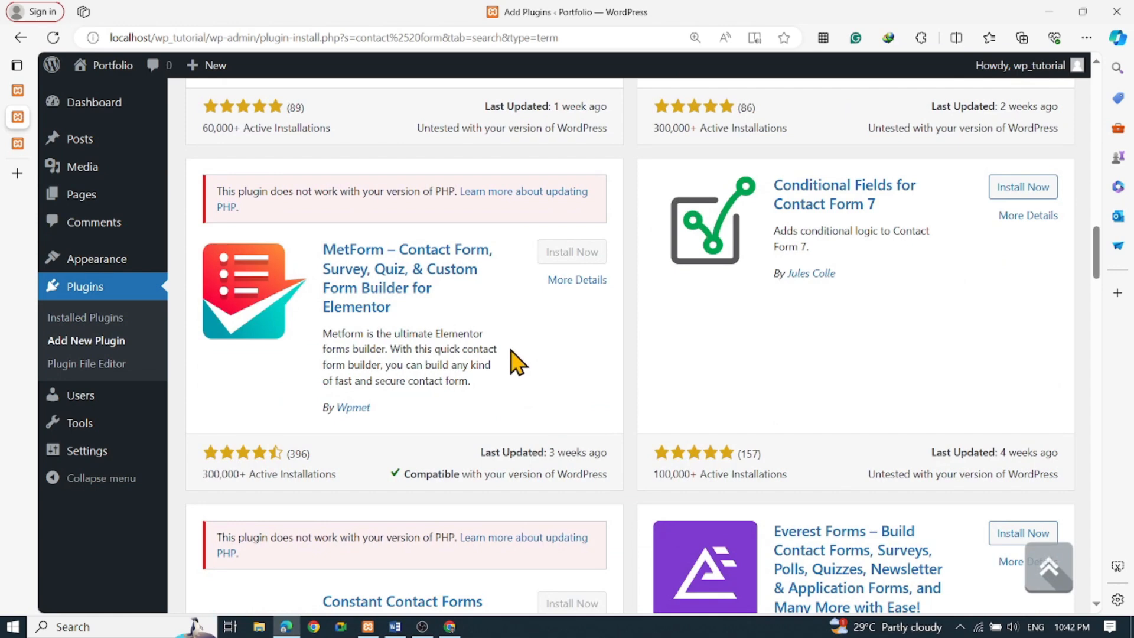
scroll(518, 361, down, 7)
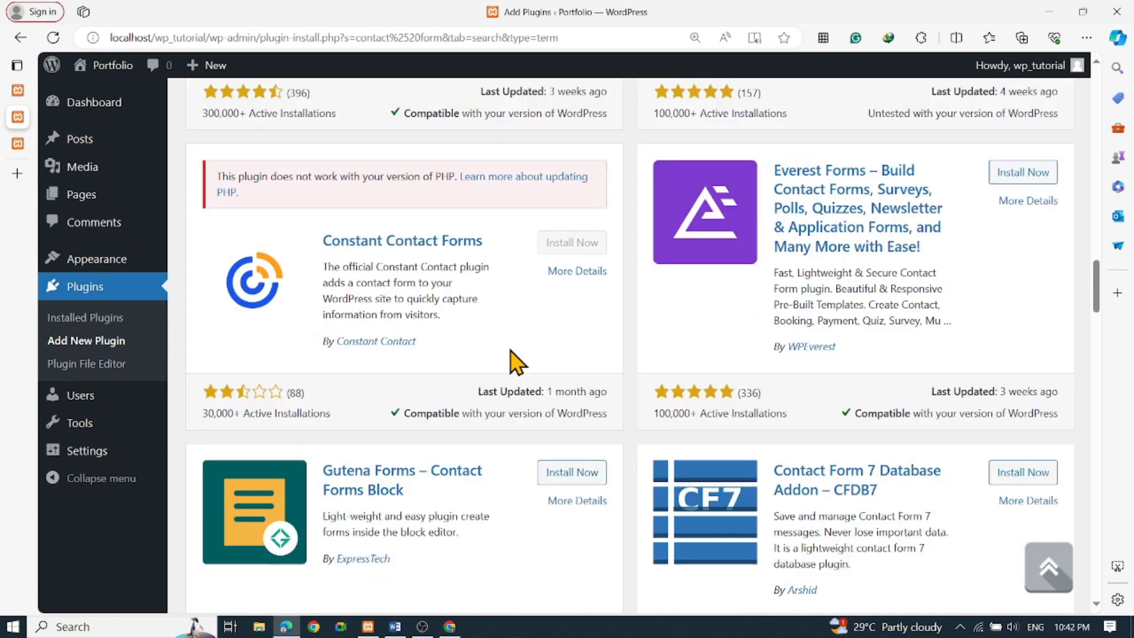
scroll(532, 363, up, 20)
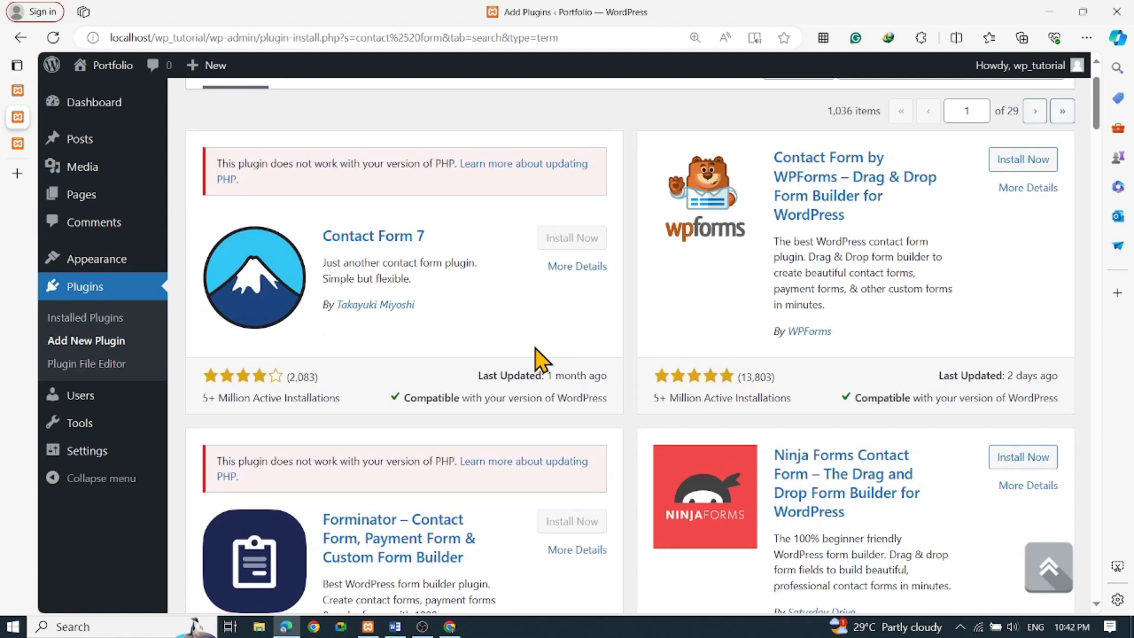
scroll(538, 360, down, 1)
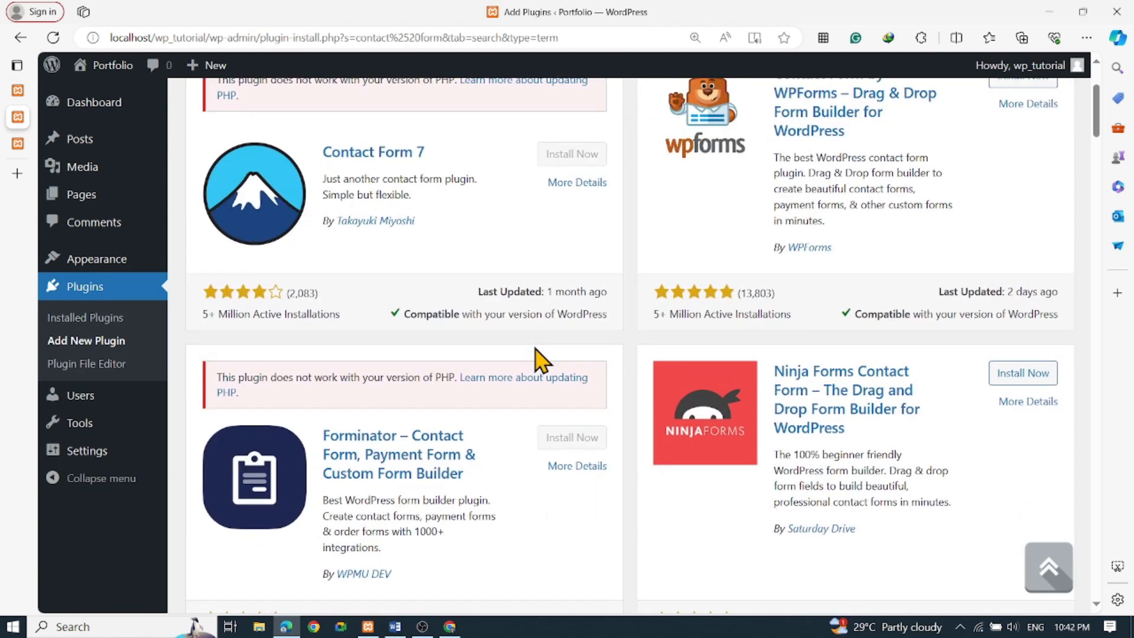
Install Ninja Forms, then activate it from the Installed Plugins list
click(1017, 374)
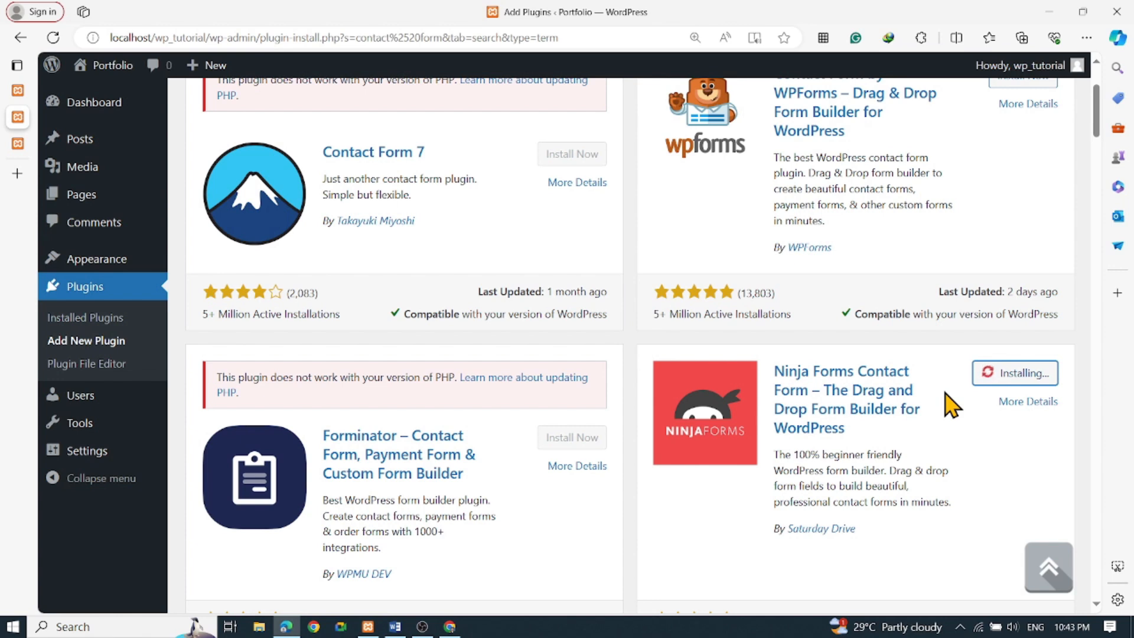
scroll(939, 411, down, 1)
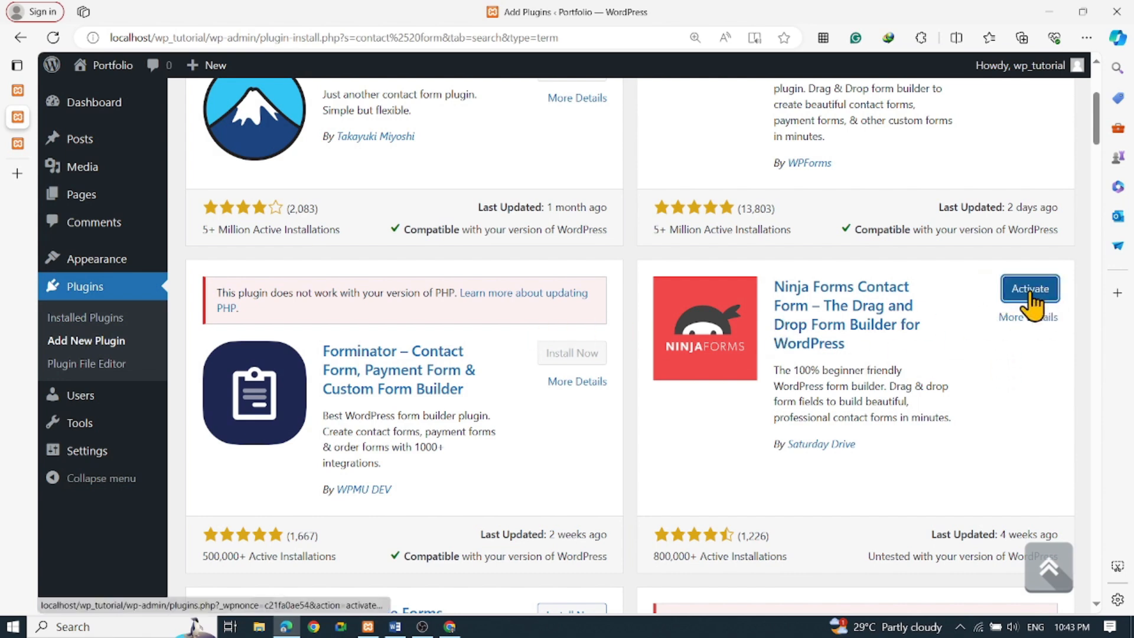
click(109, 289)
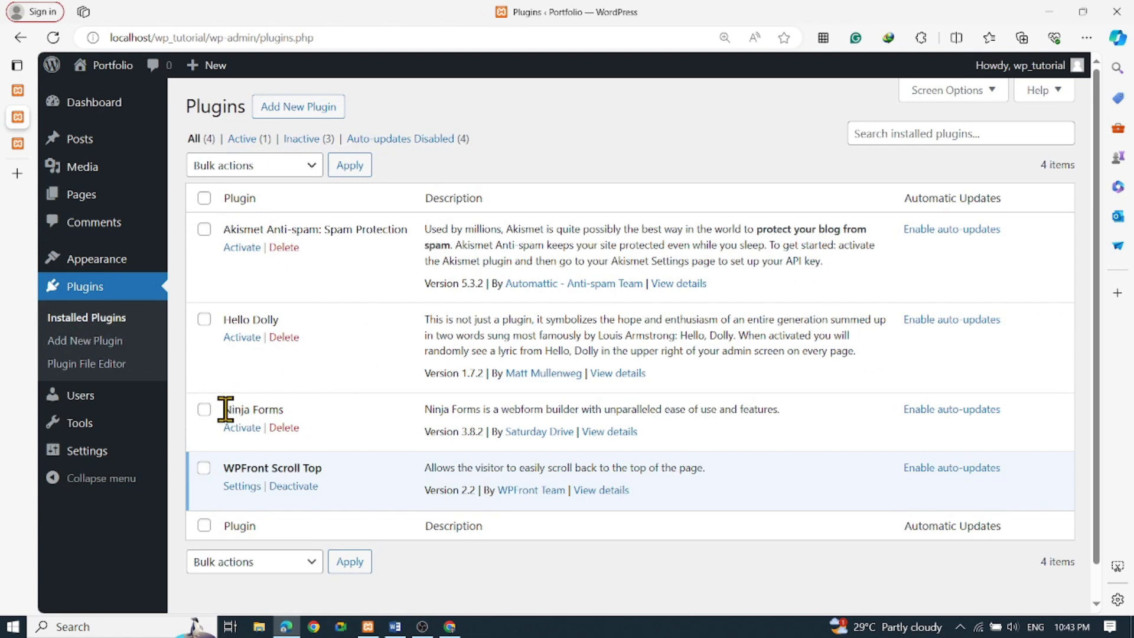
drag(226, 408, 319, 416)
click(242, 430)
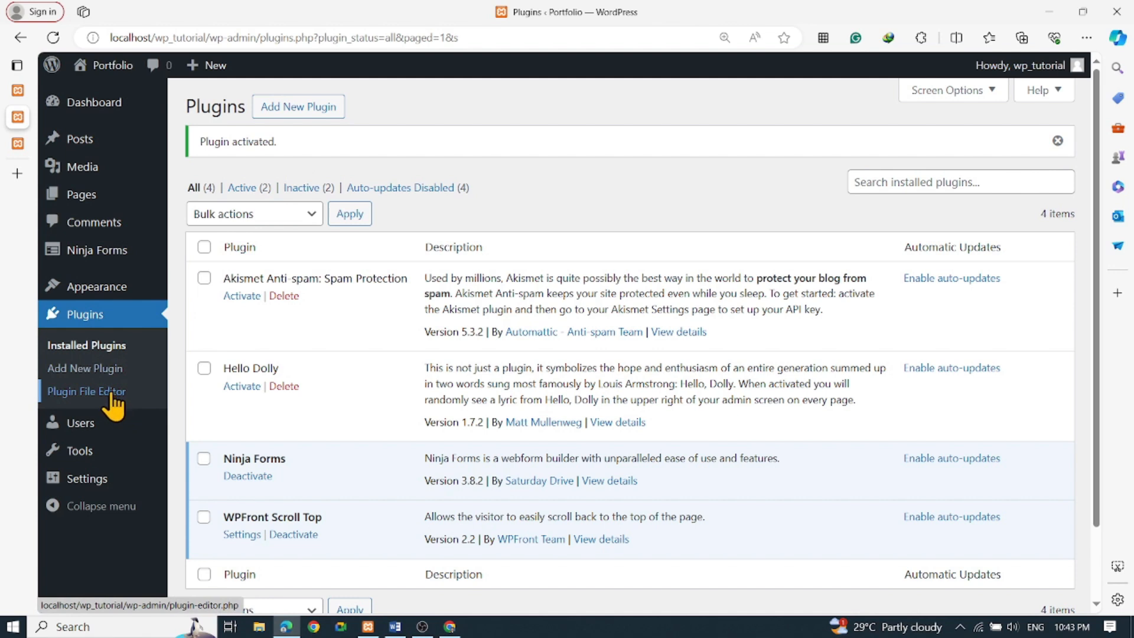
mouse_move(93, 254)
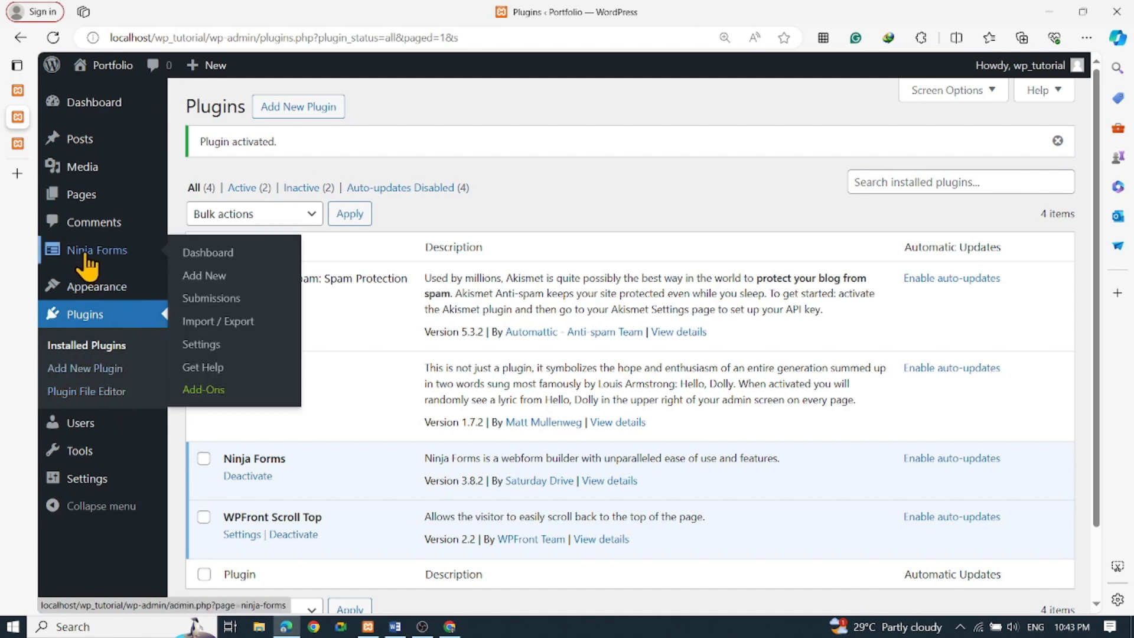
Open Ninja Forms, decline data sharing, browse Services, Apps & Integrations and User Access, then return to Forms
click(87, 259)
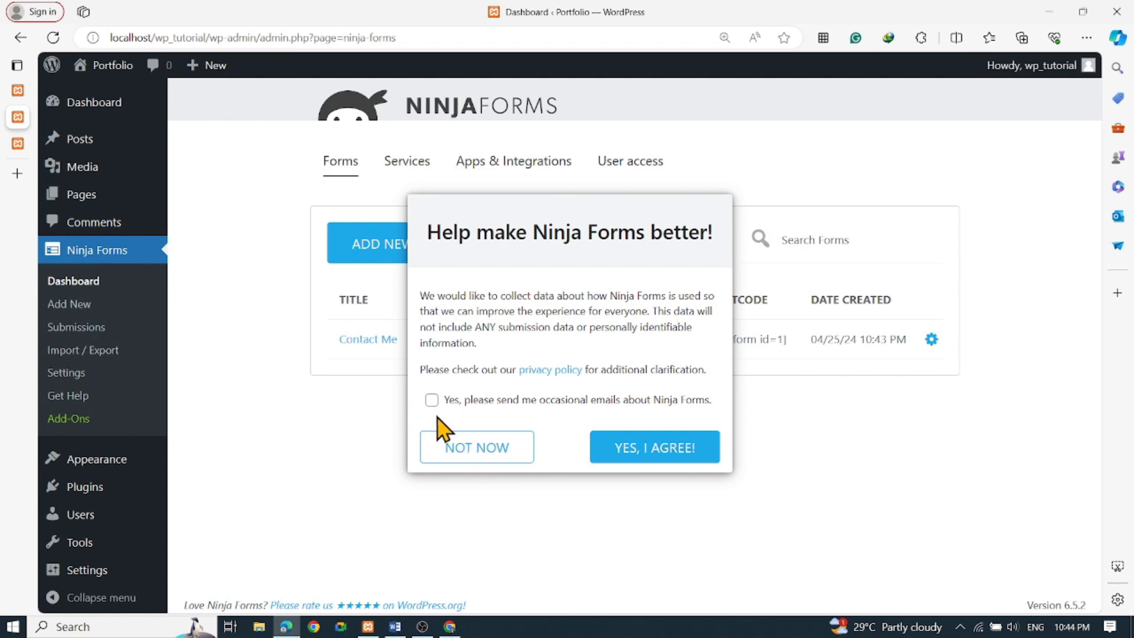
click(467, 451)
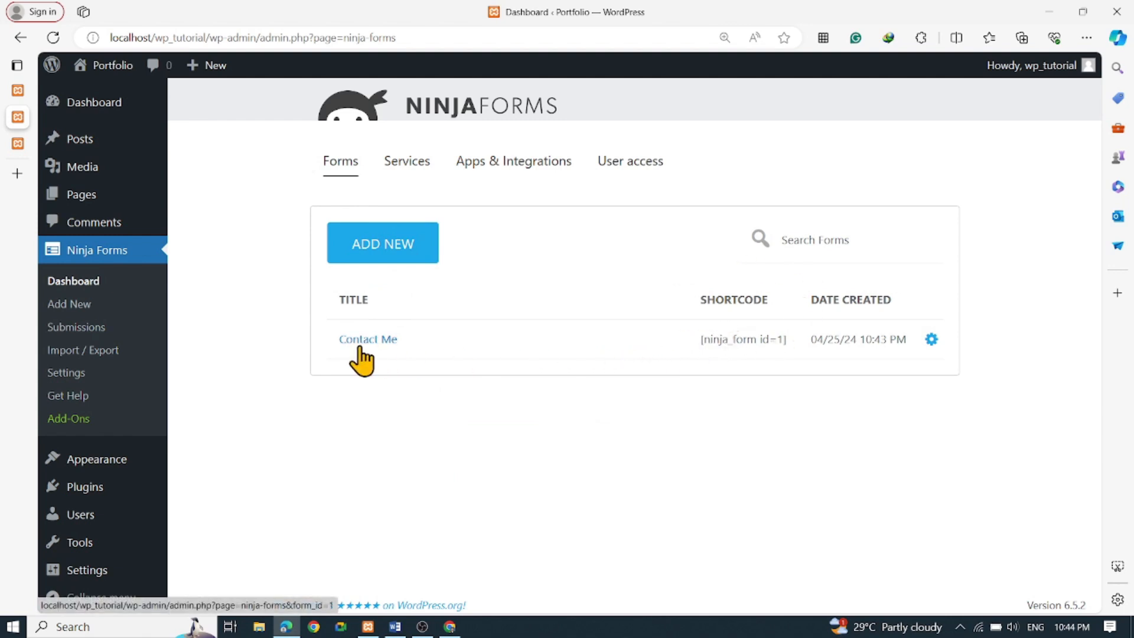
click(931, 341)
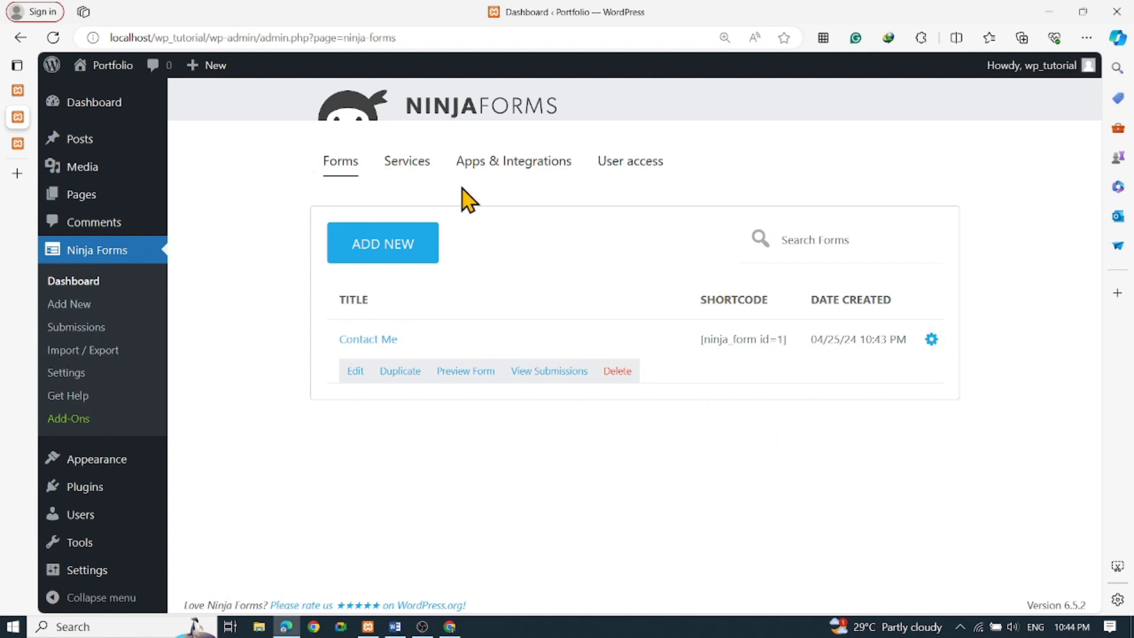
click(401, 169)
click(507, 170)
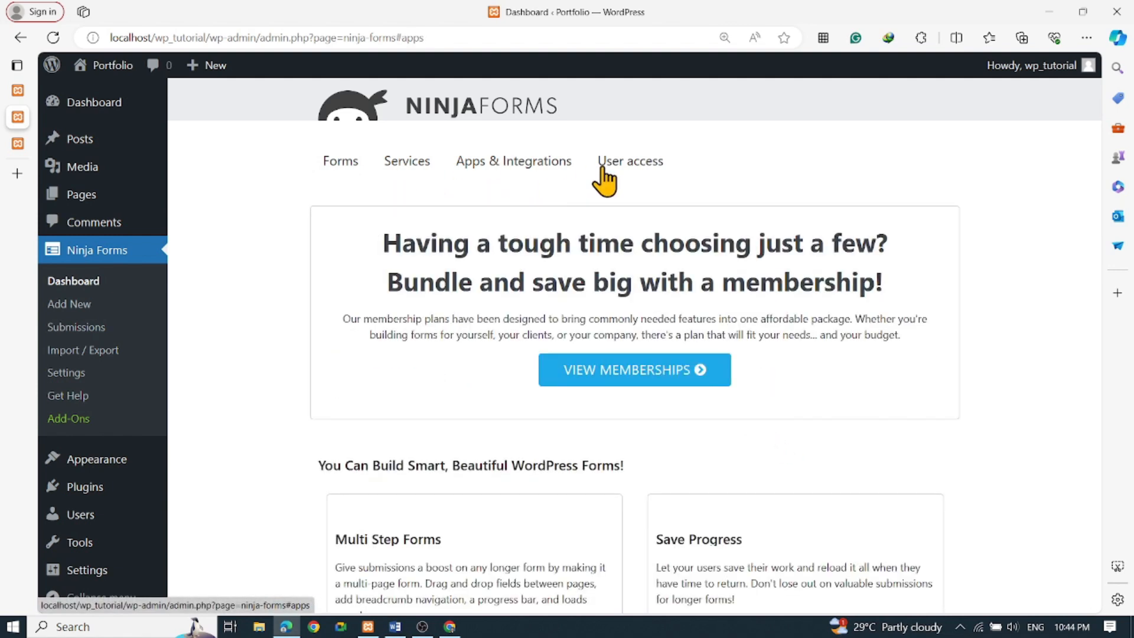
click(615, 168)
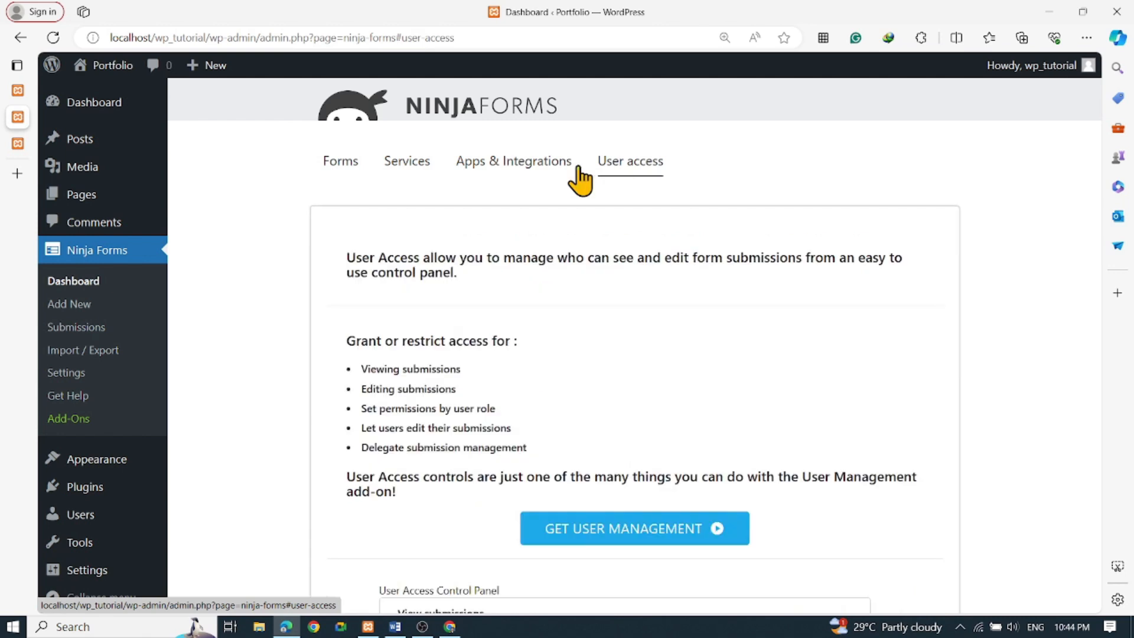
click(349, 171)
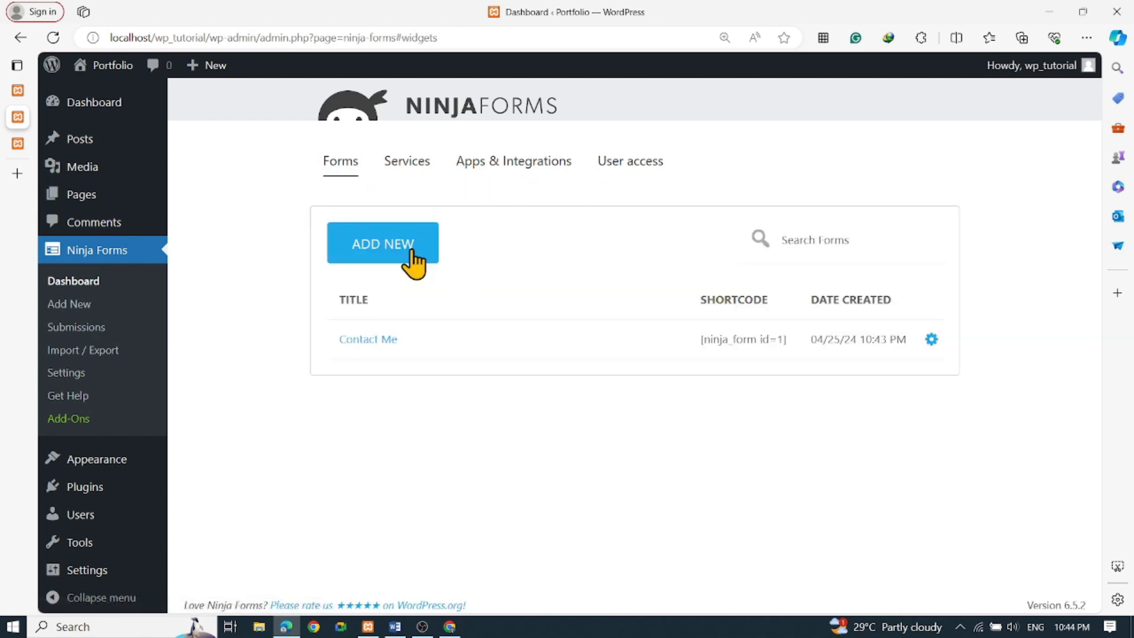
click(393, 255)
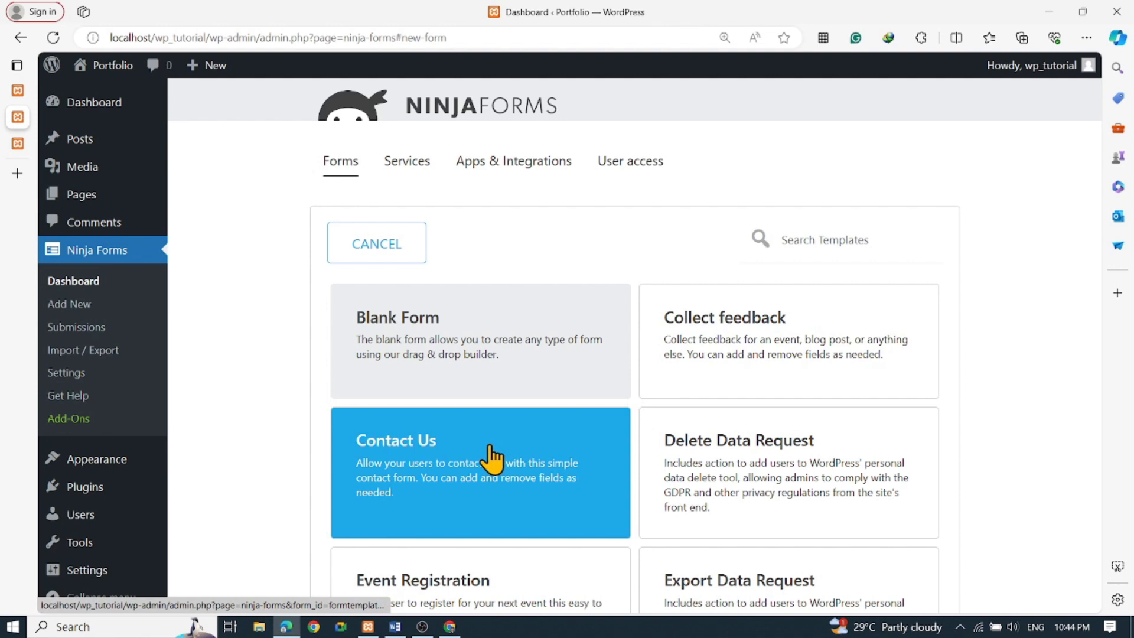
click(494, 458)
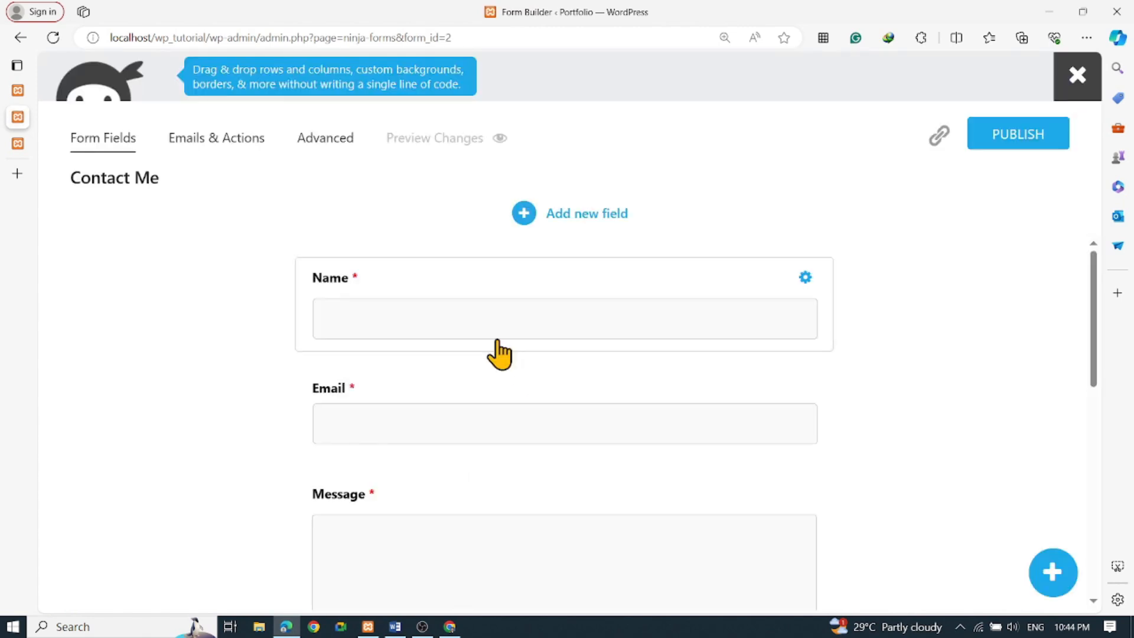
scroll(505, 354, down, 3)
scroll(599, 380, up, 3)
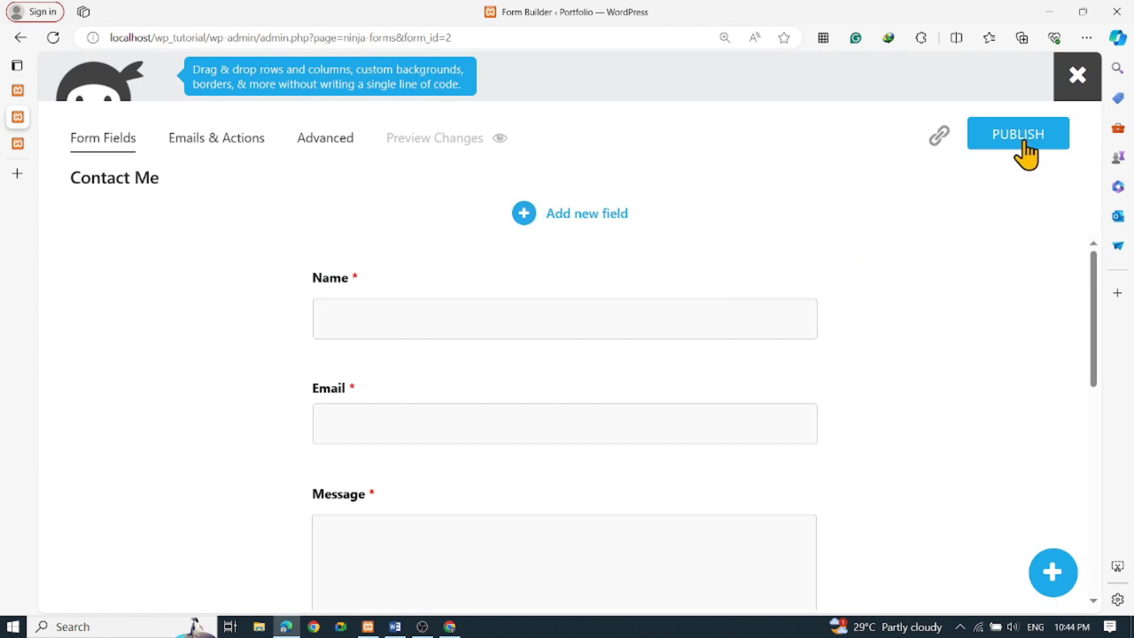
scroll(669, 355, down, 3)
scroll(561, 418, up, 3)
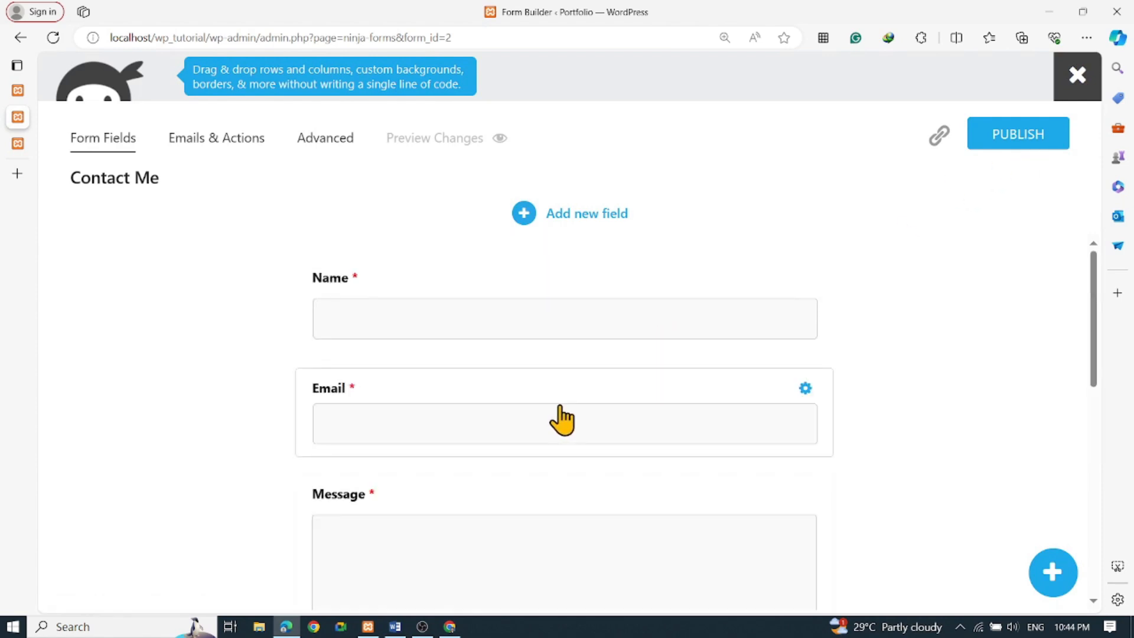
click(446, 322)
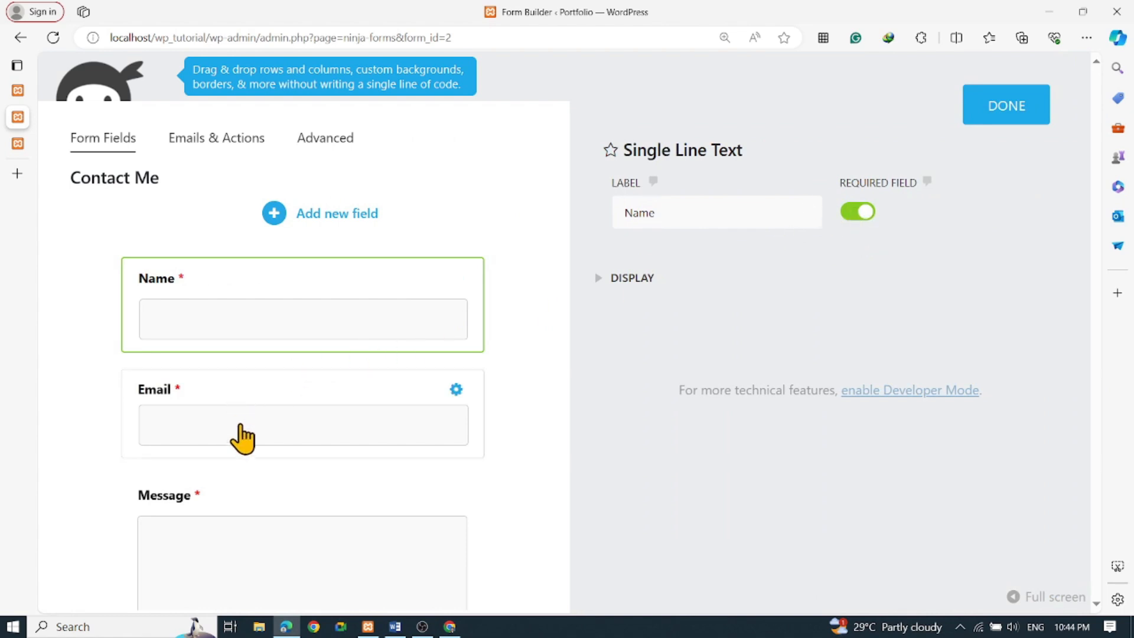
click(241, 428)
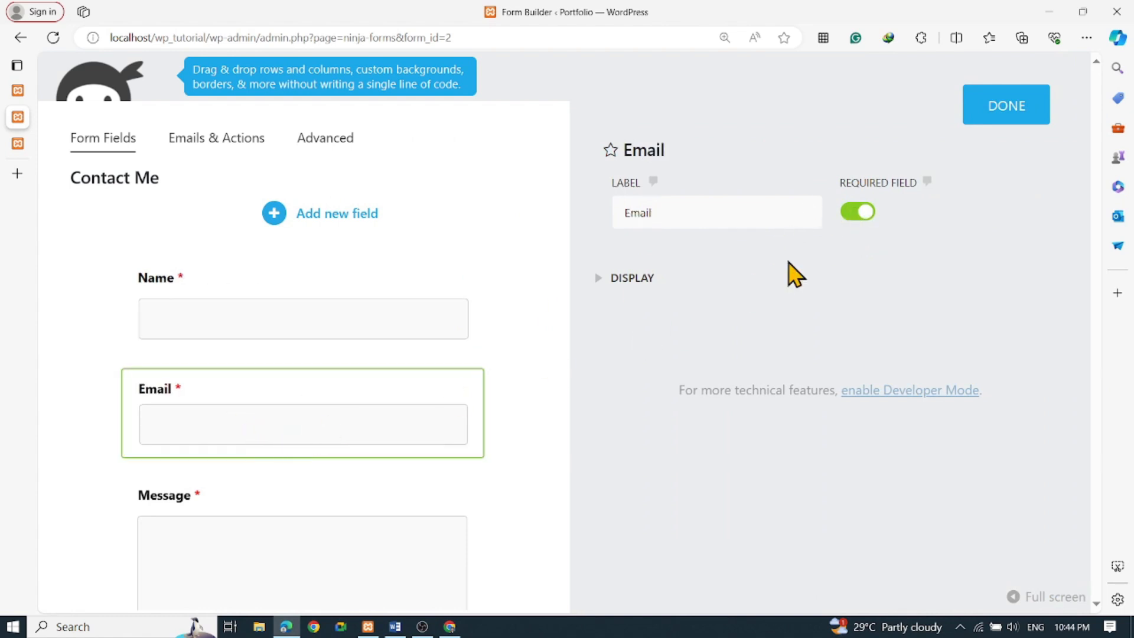
click(248, 523)
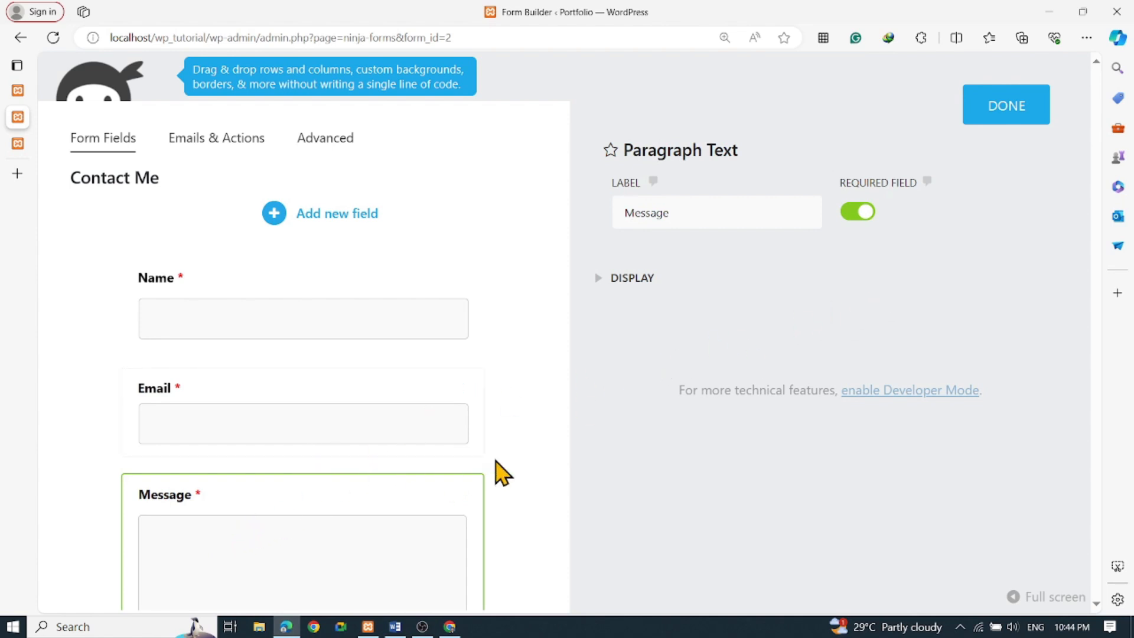
scroll(499, 468, down, 3)
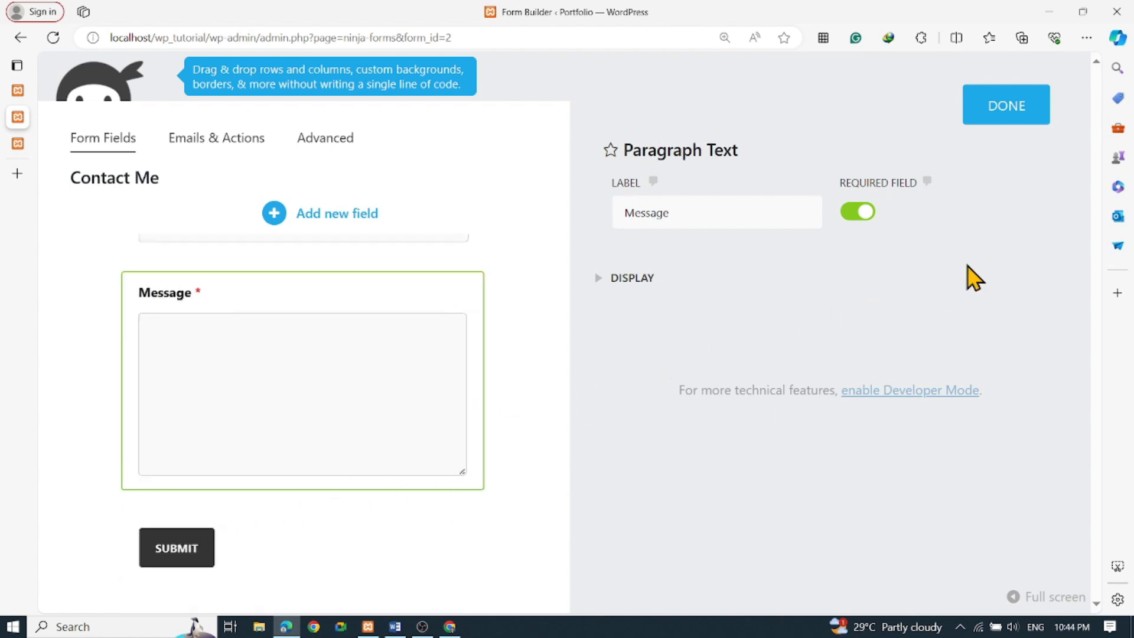
click(1004, 112)
scroll(615, 276, up, 3)
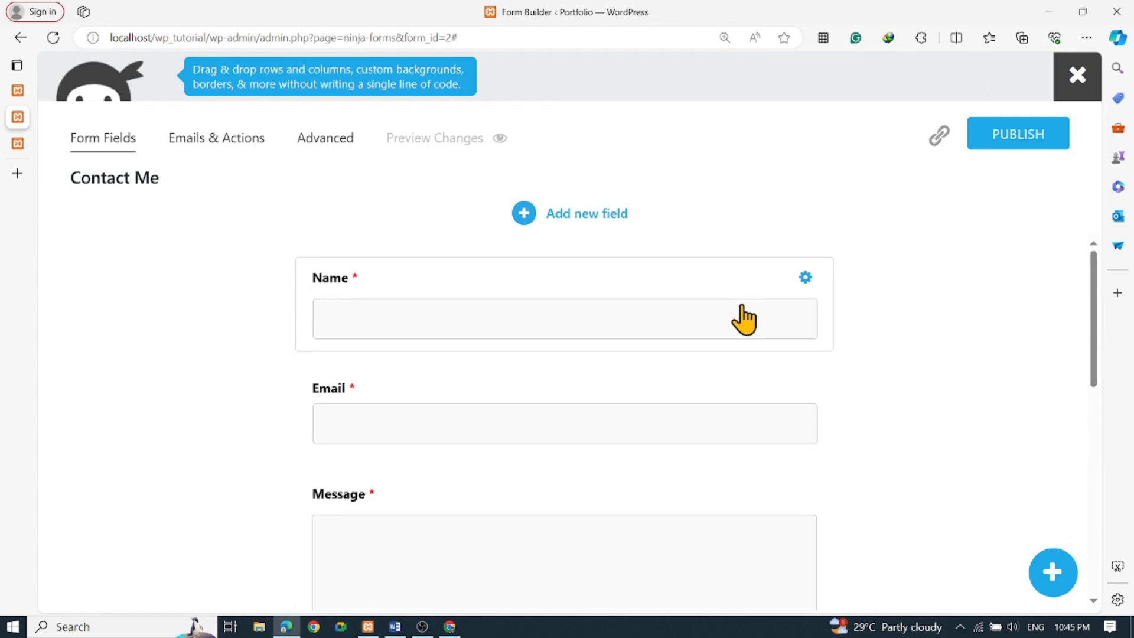
Inspect the Record Submission, Email Confirmation, Email Notification and Success Message actions of Contact Me
click(225, 145)
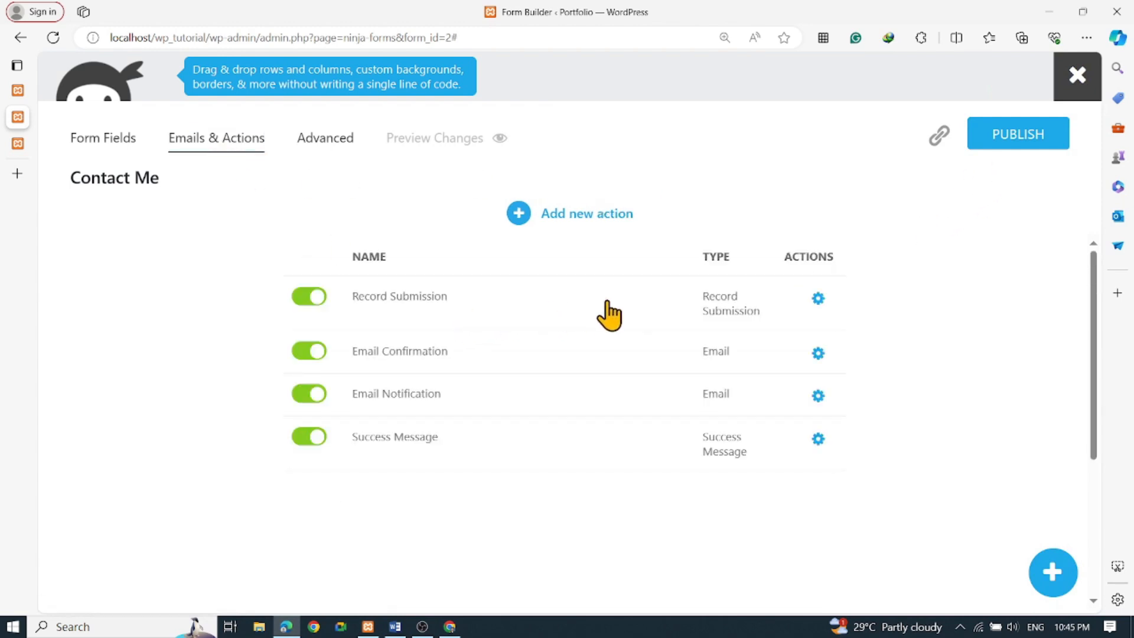
click(448, 323)
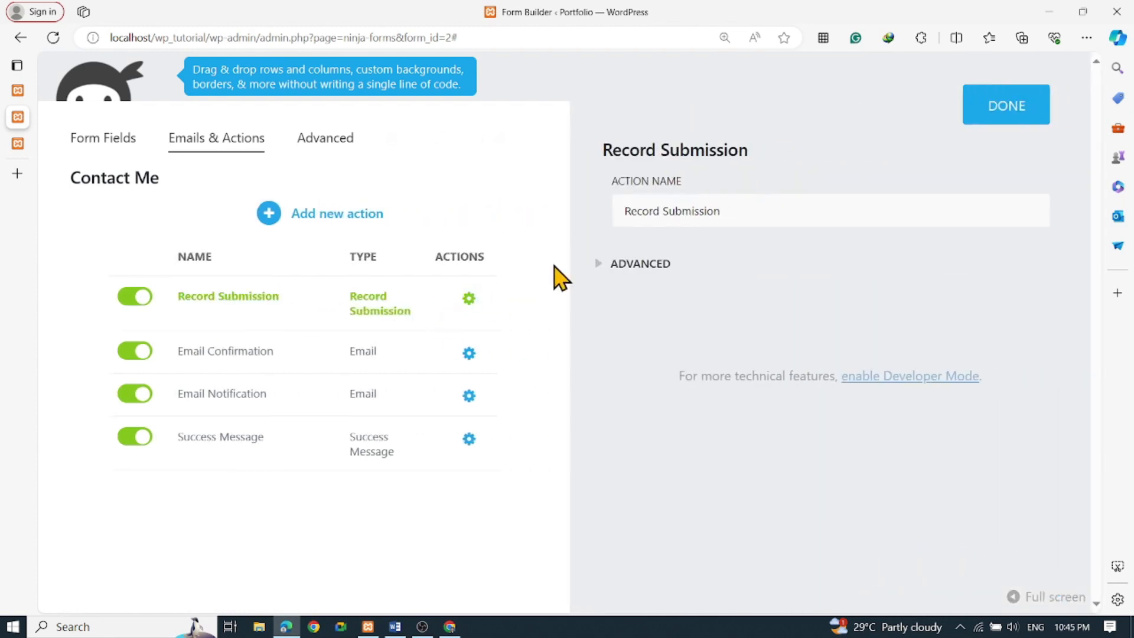
click(608, 267)
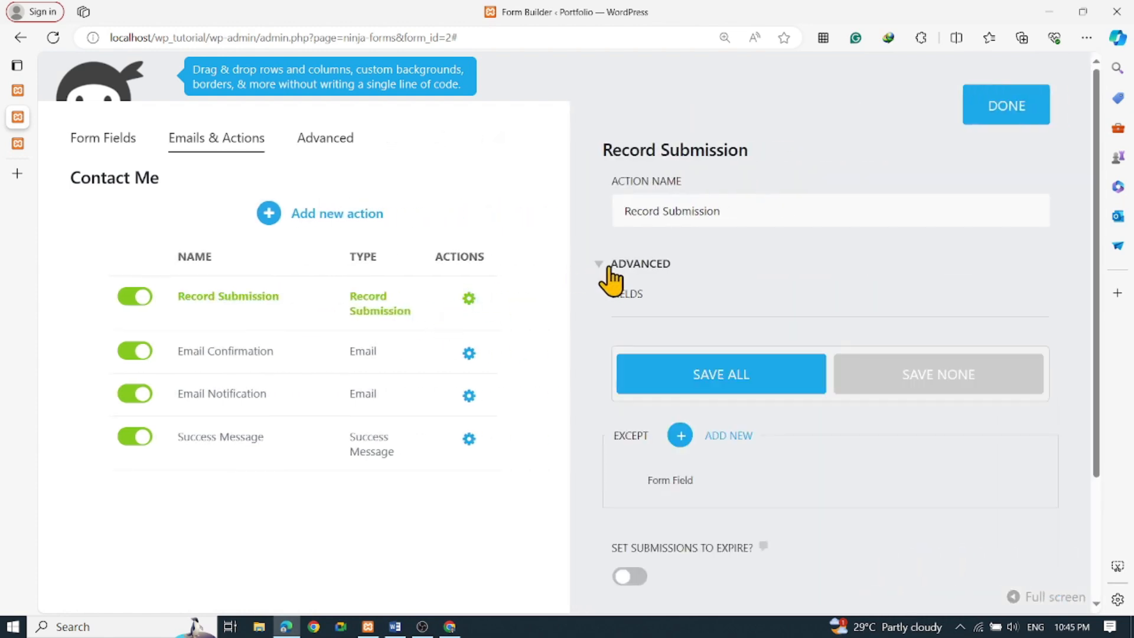
scroll(635, 337, down, 2)
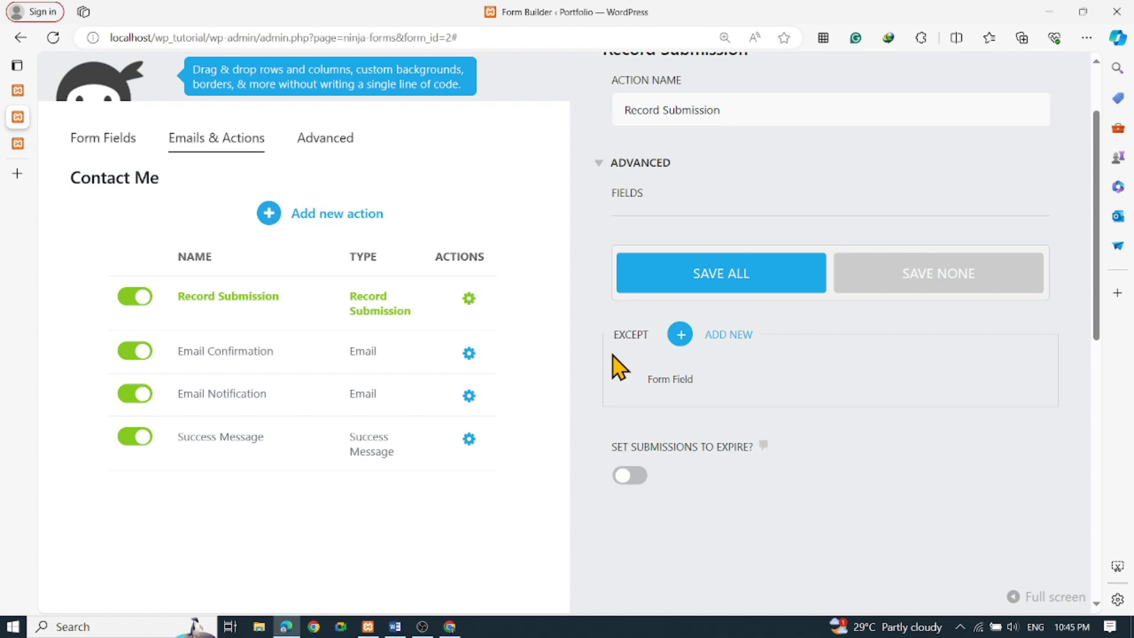
click(264, 363)
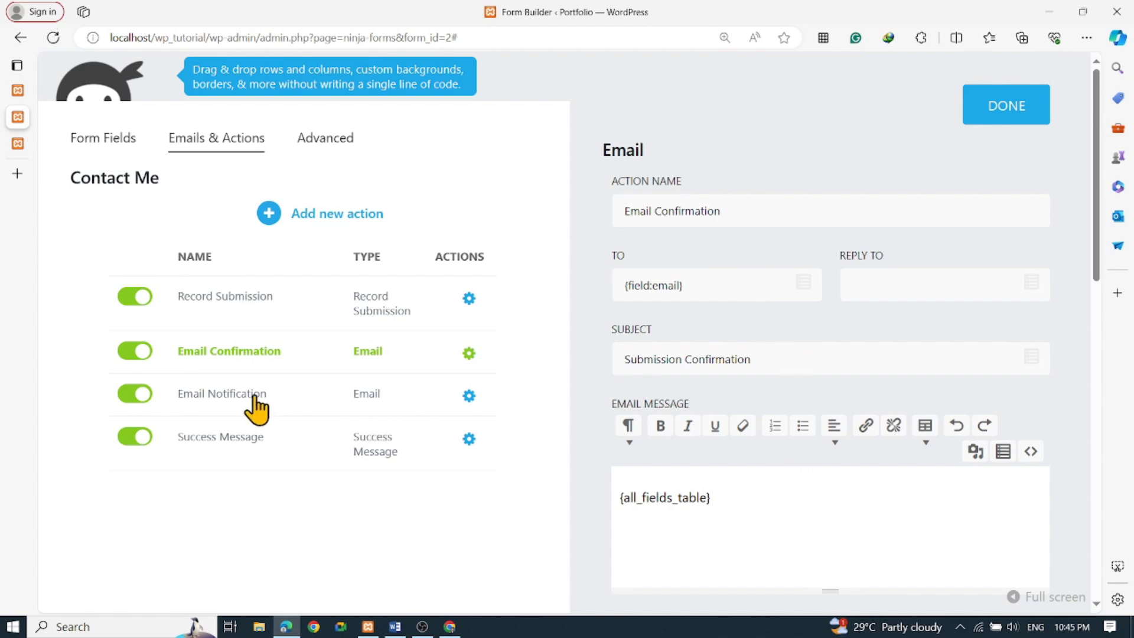
click(333, 399)
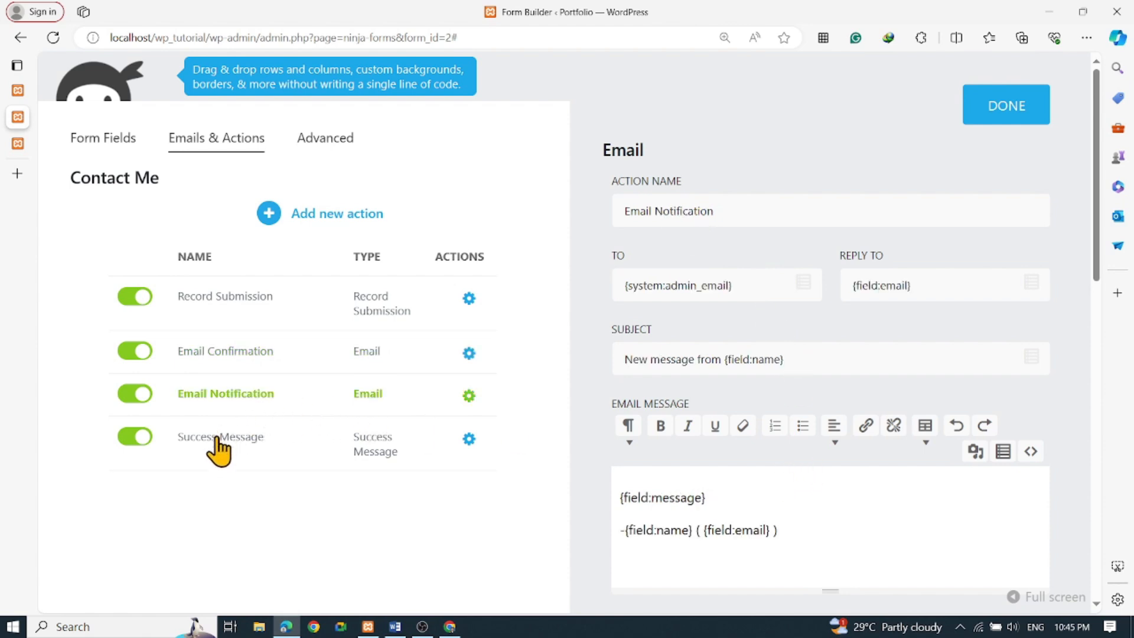
click(437, 444)
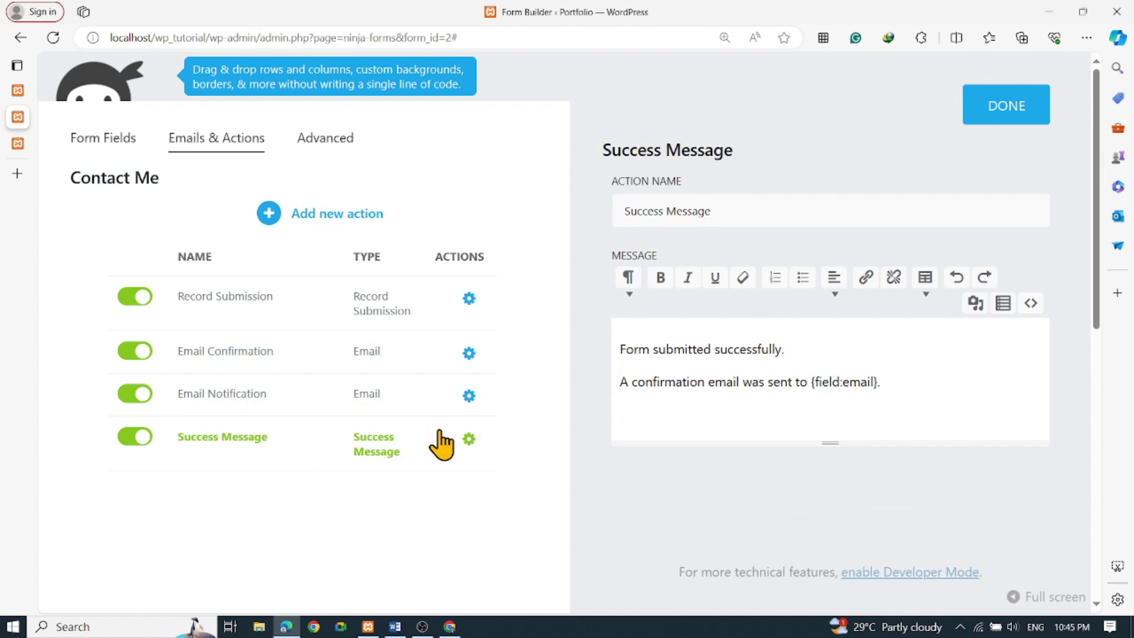
scroll(352, 438, down, 3)
scroll(352, 438, up, 3)
click(1033, 112)
Check the form's Advanced settings and Form Fields, then go back to Emails & Actions
click(327, 142)
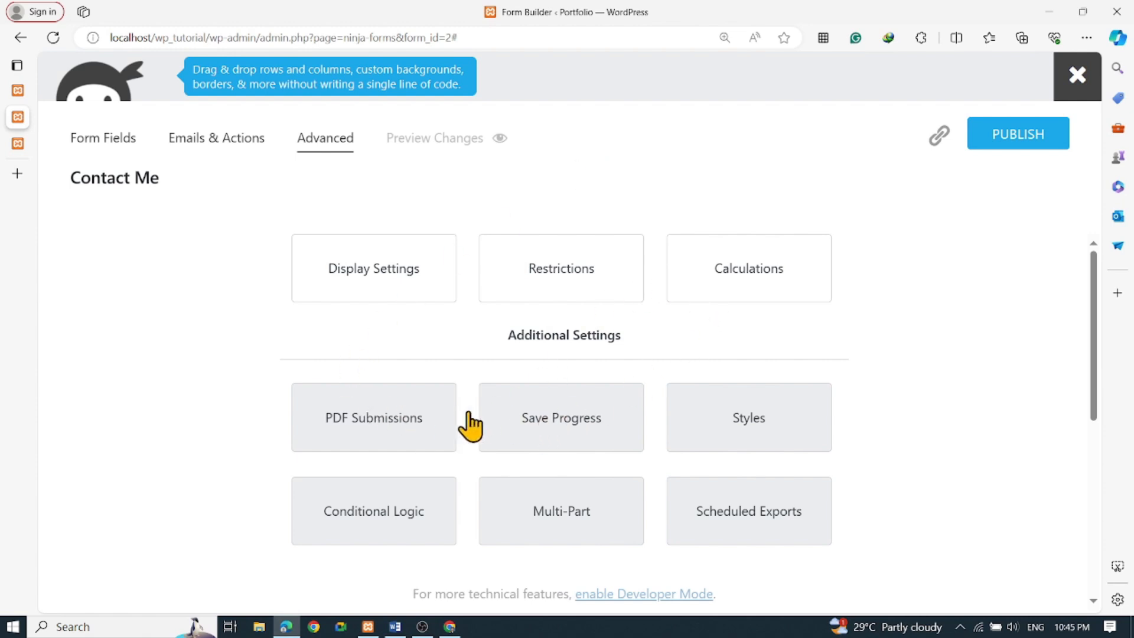
scroll(418, 481, down, 3)
scroll(354, 488, up, 3)
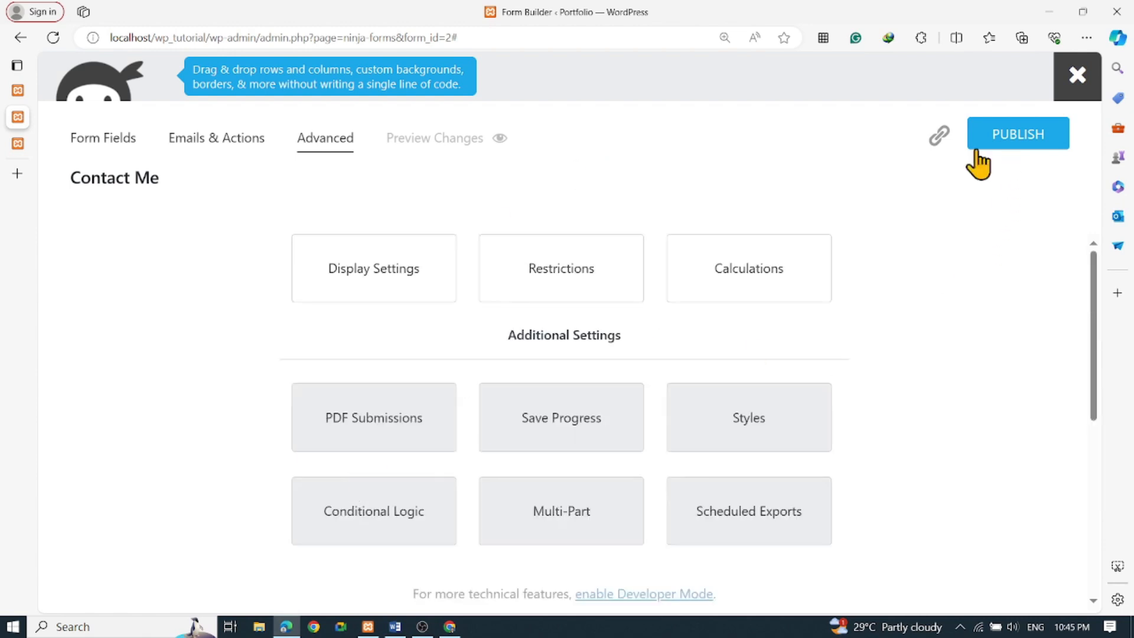
click(111, 151)
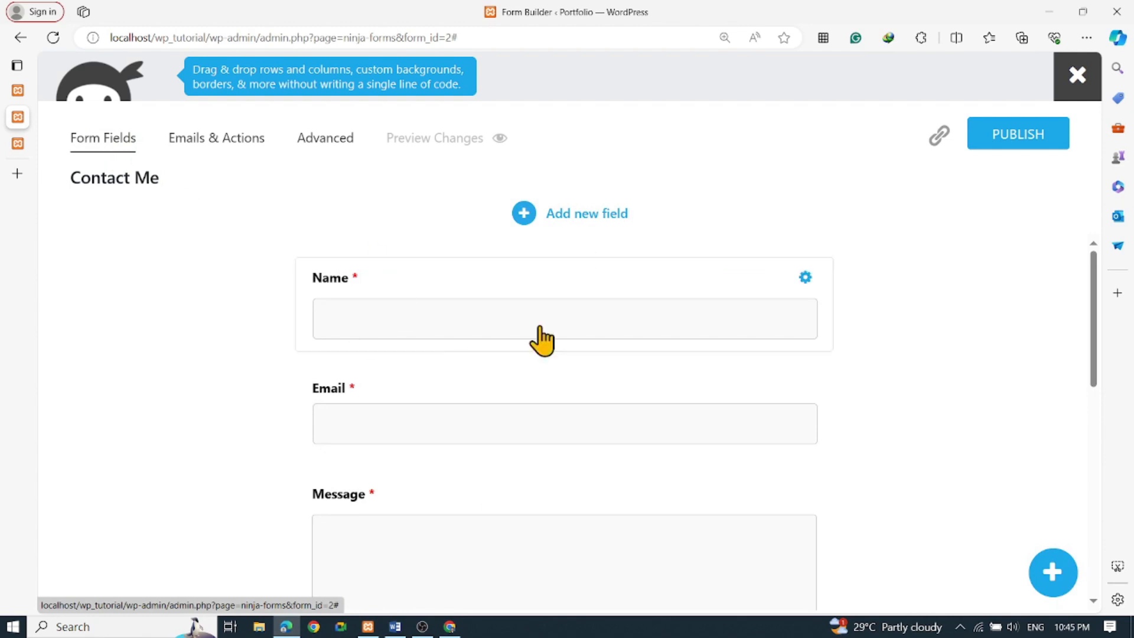
click(245, 146)
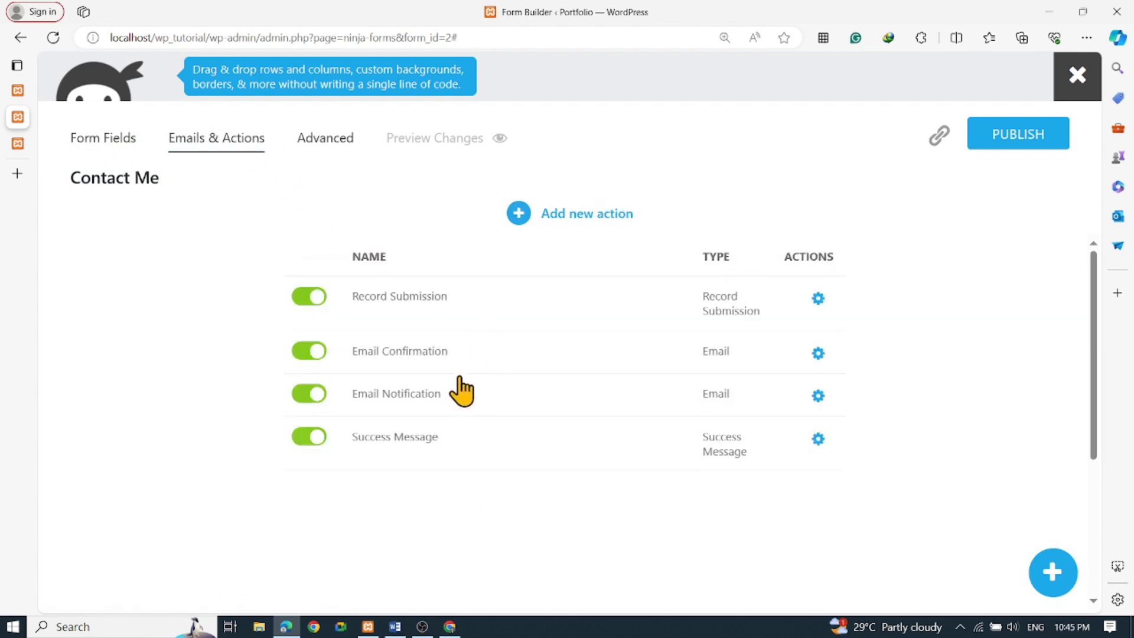
Preview the Contact Me form on the live site
click(404, 142)
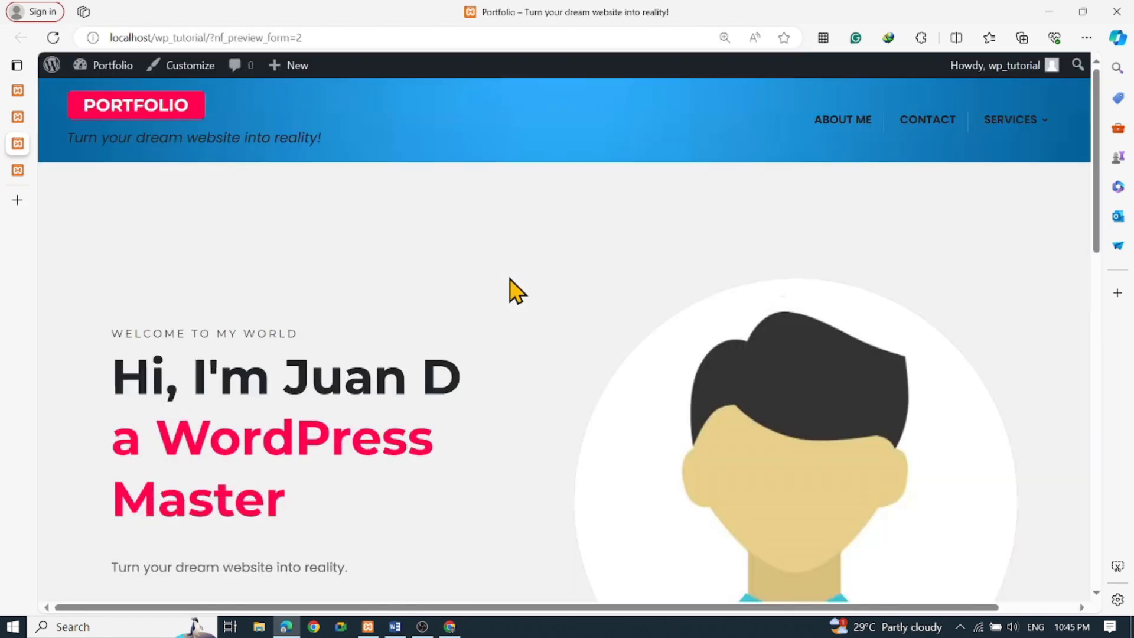
scroll(516, 290, down, 6)
scroll(509, 289, down, 1)
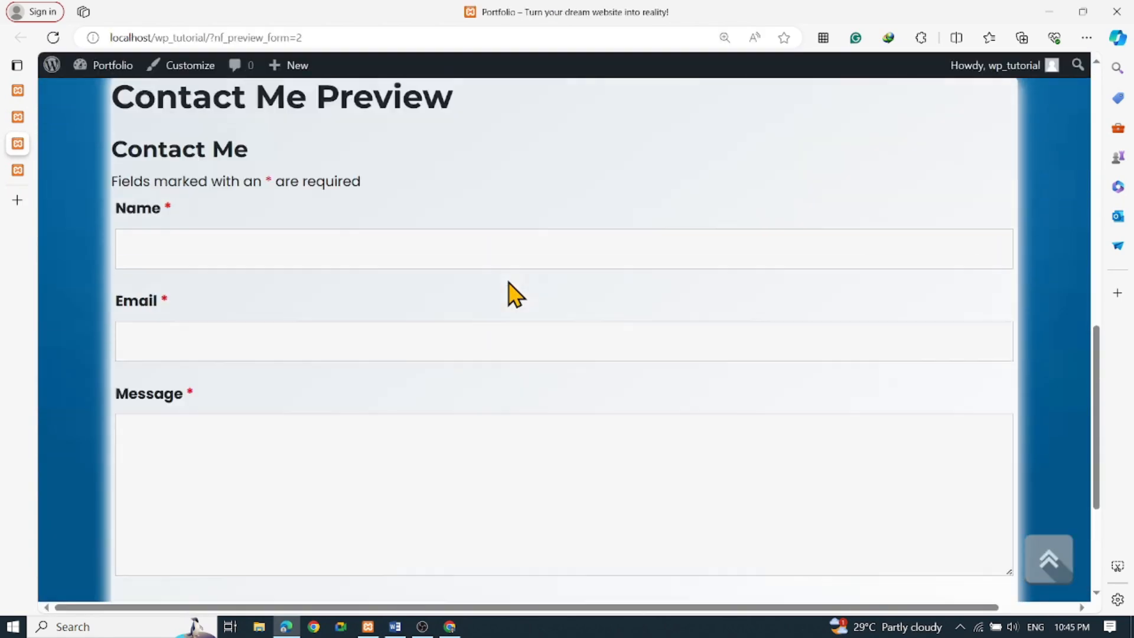
scroll(509, 289, up, 2)
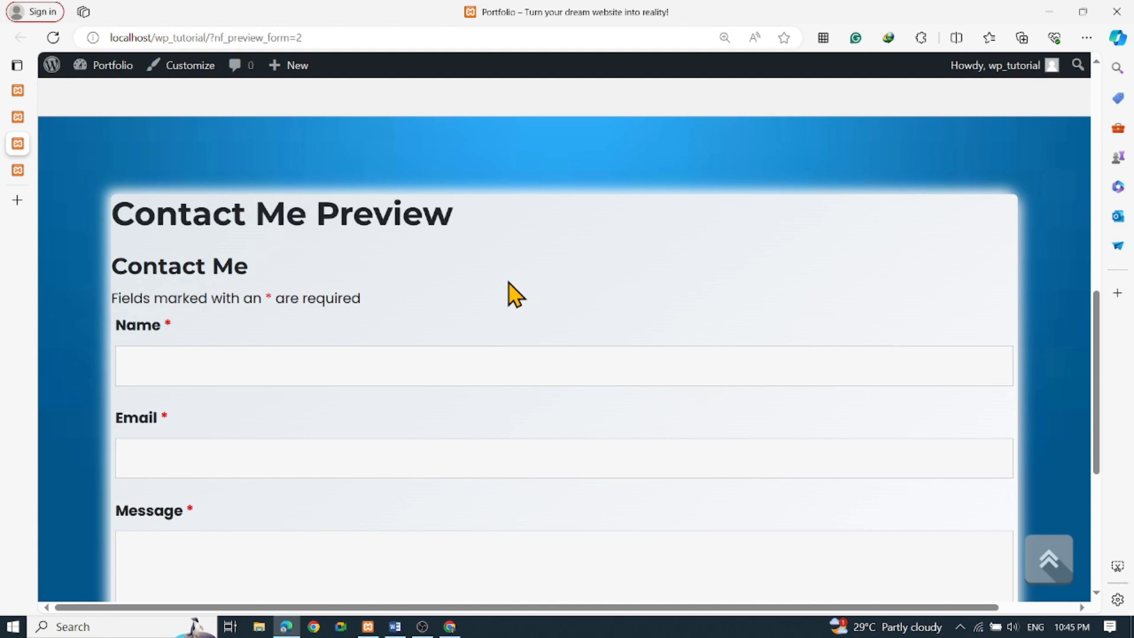
scroll(515, 294, down, 3)
Fill in a test name, an e-mail address and a Hello World message, then submit the form
click(303, 204)
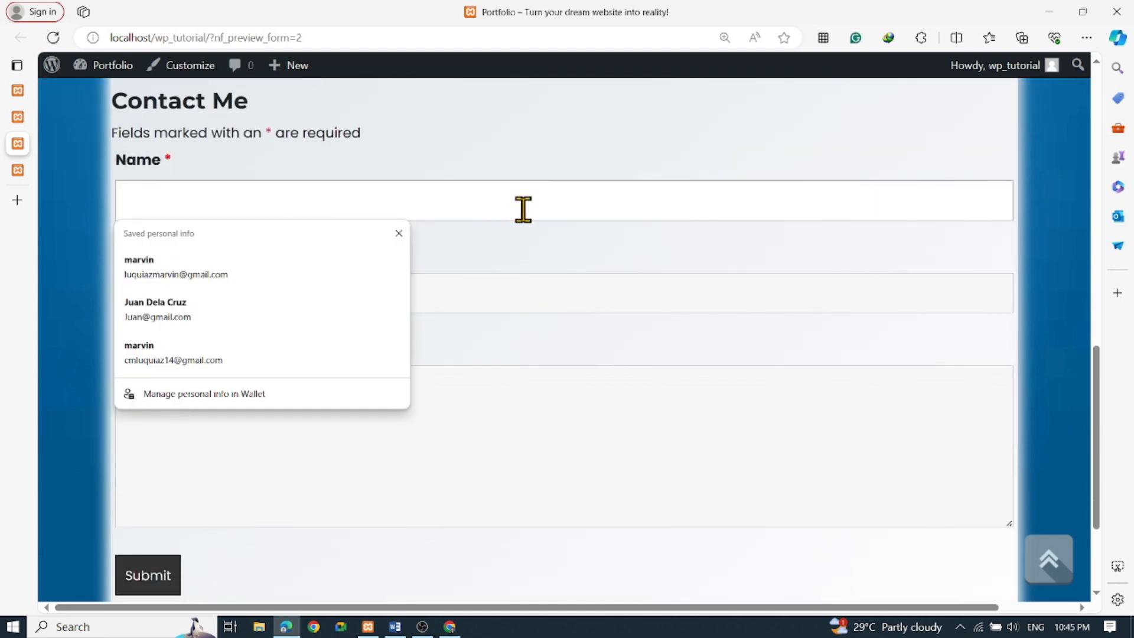
text(Juan D)
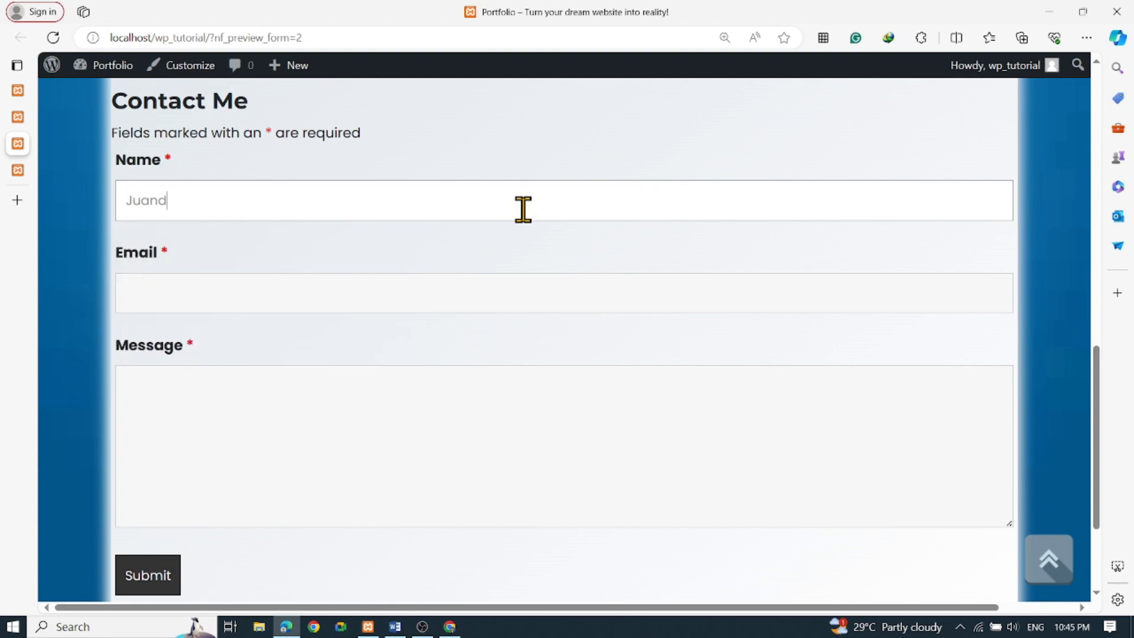
key(Tab)
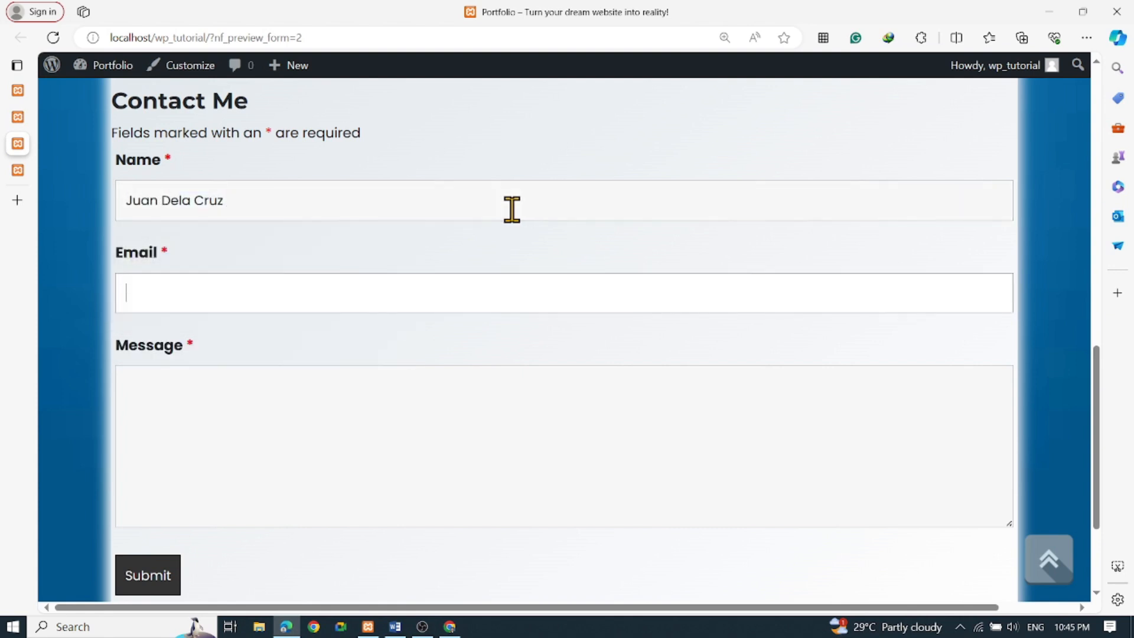
text(J)
key(BackSpace)
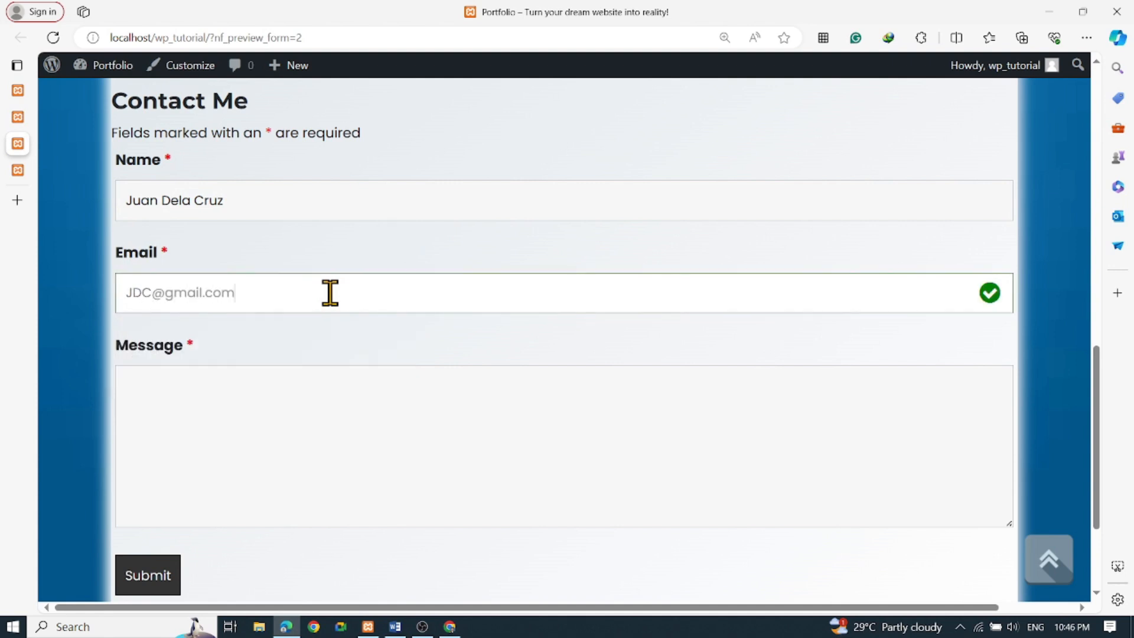
text(Hello World)
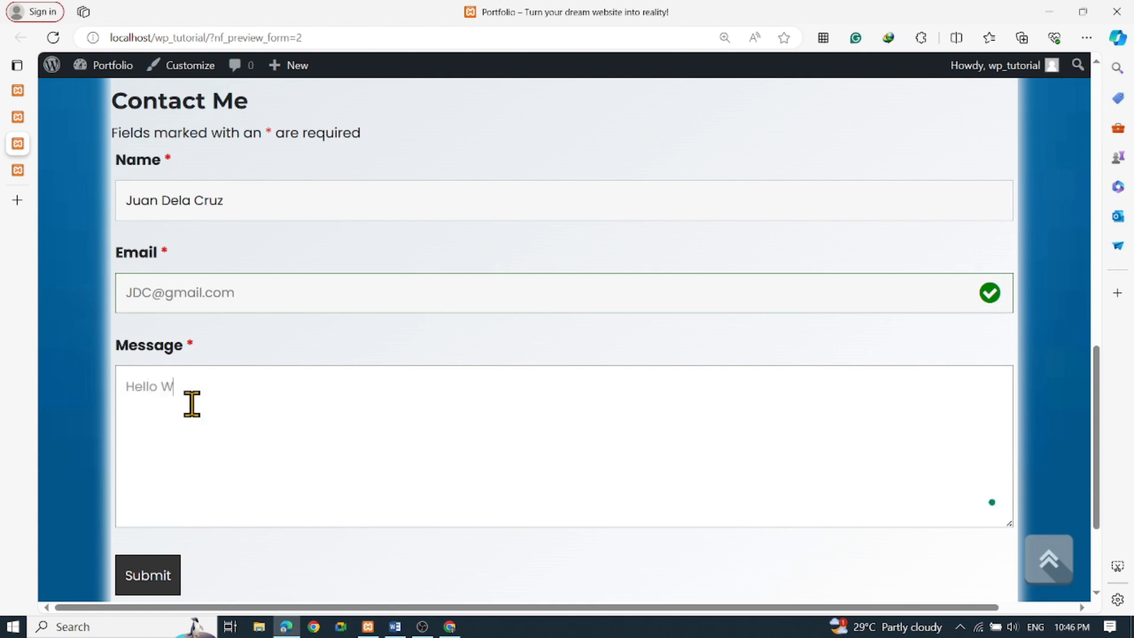
click(168, 567)
Review the 'Form submitted successfully.' message and the confirmation email notice
scroll(296, 433, down, 2)
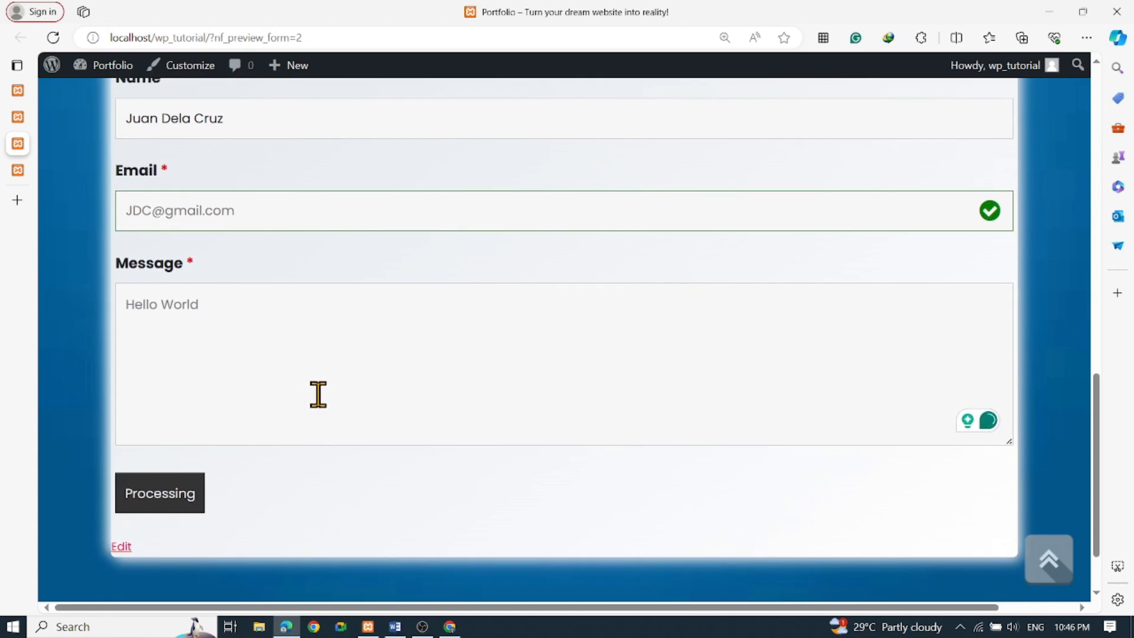
scroll(318, 394, up, 1)
scroll(319, 395, down, 1)
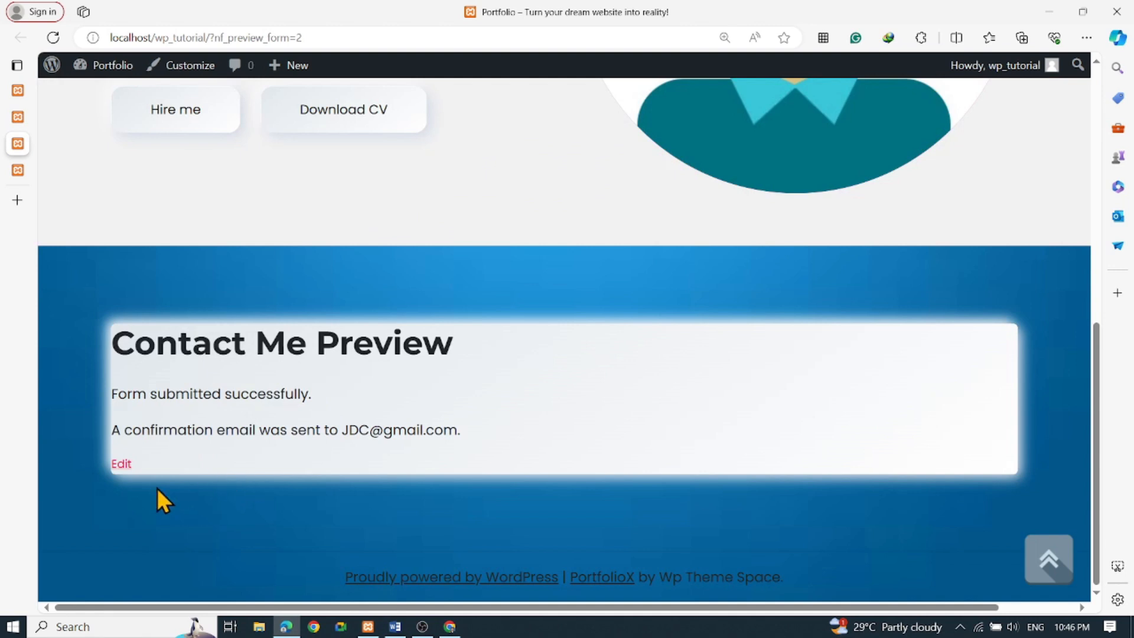
drag(124, 397, 347, 406)
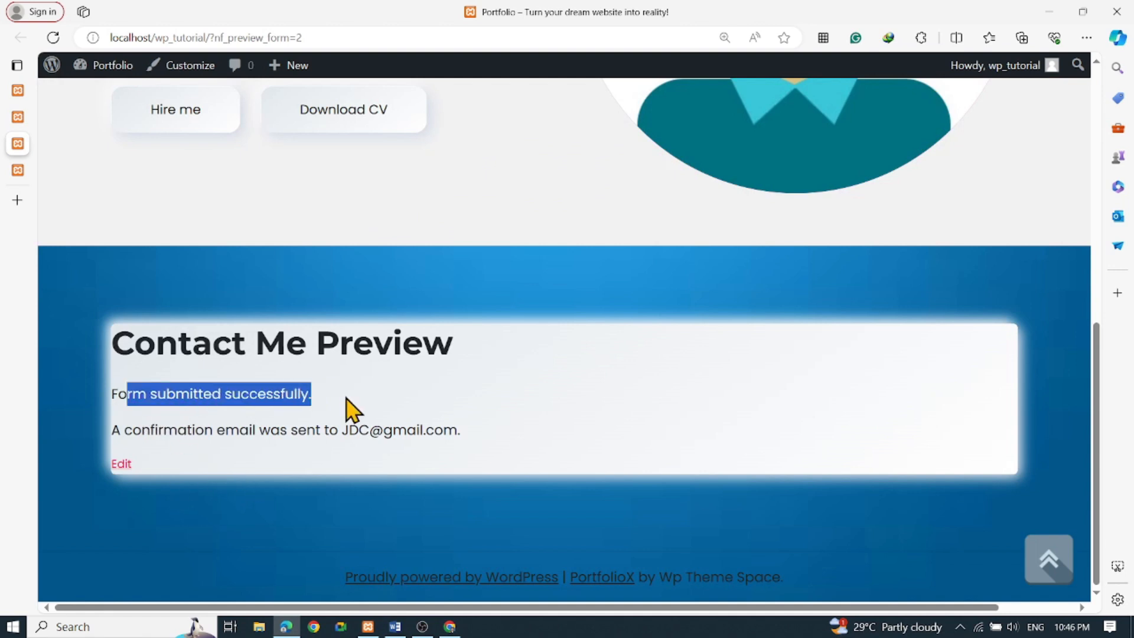
drag(149, 433, 490, 431)
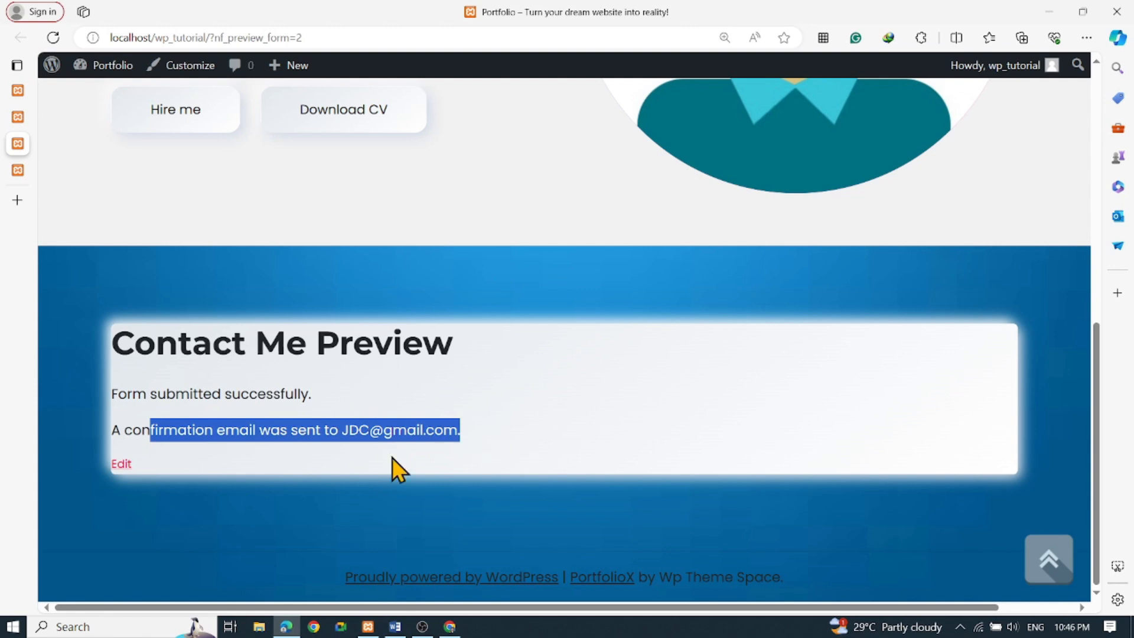
scroll(602, 380, up, 3)
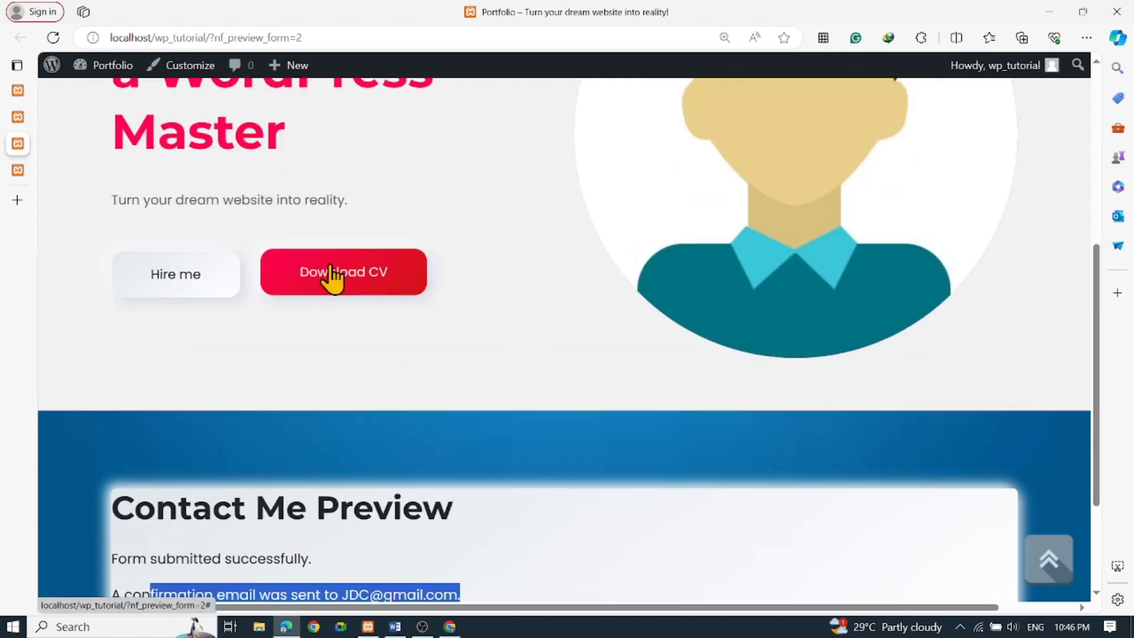
Publish the updated Contact Me form in the Ninja Forms builder
click(19, 118)
click(1031, 134)
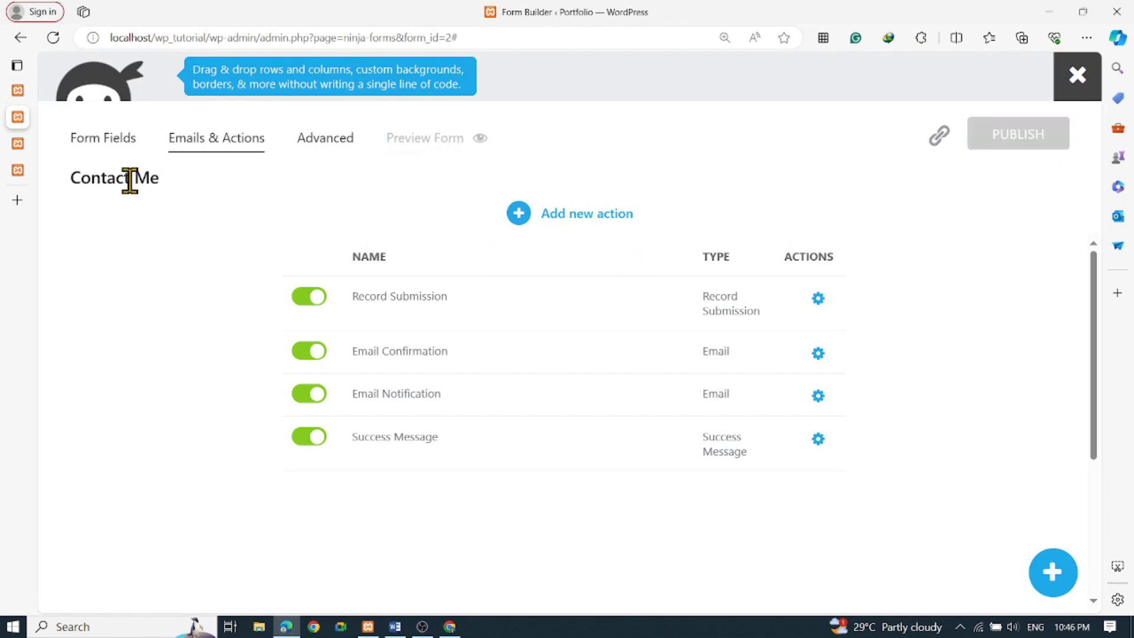
mouse_move(19, 152)
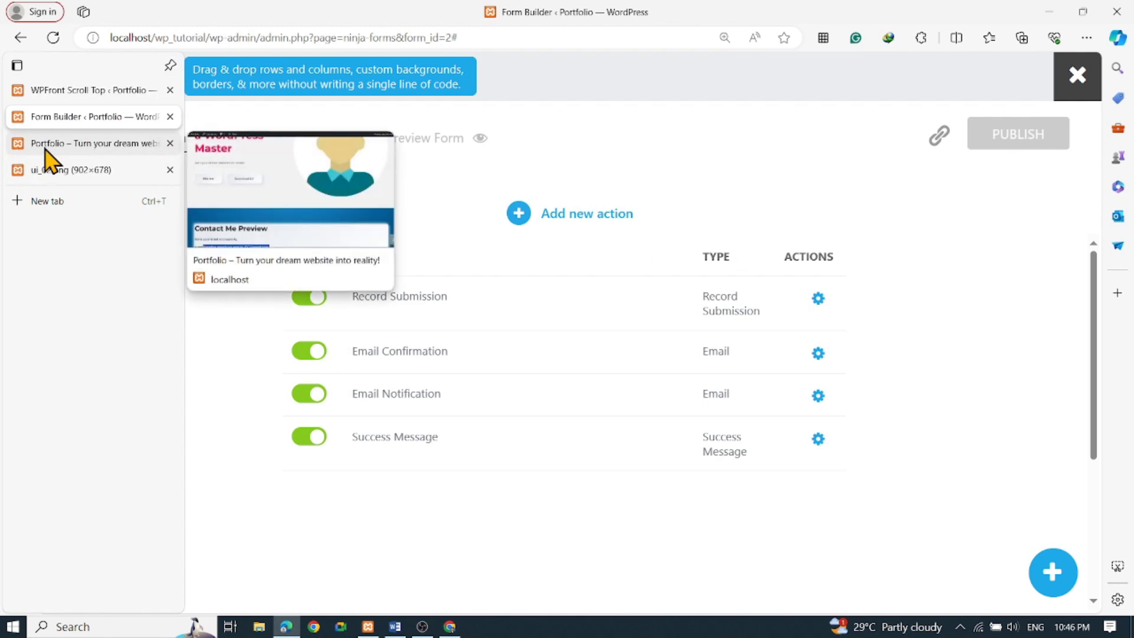
click(45, 150)
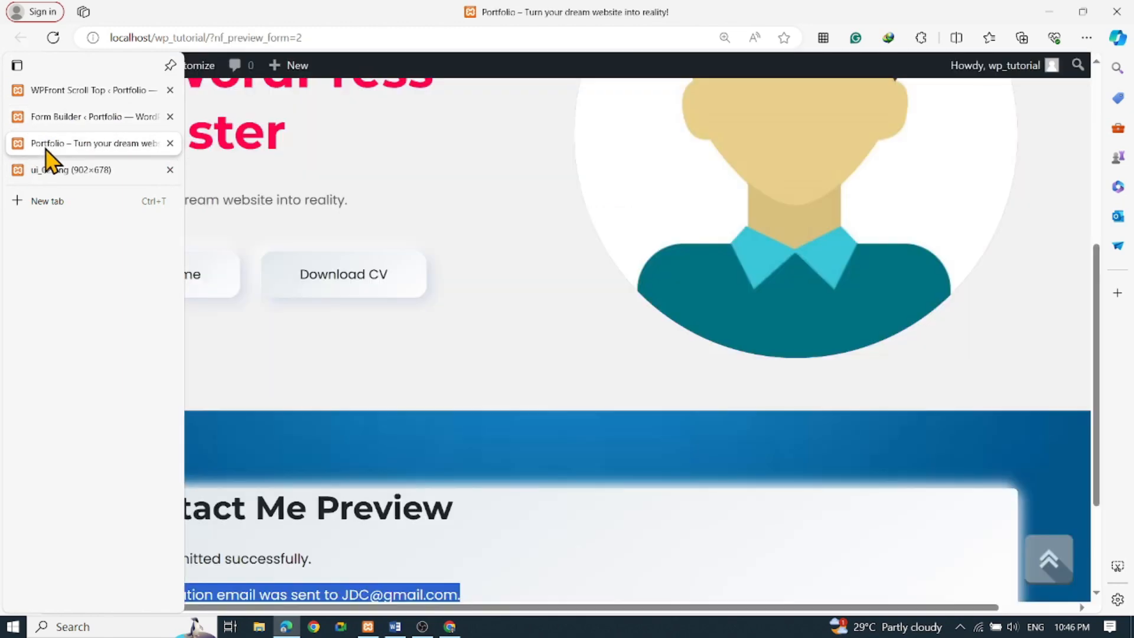
click(65, 121)
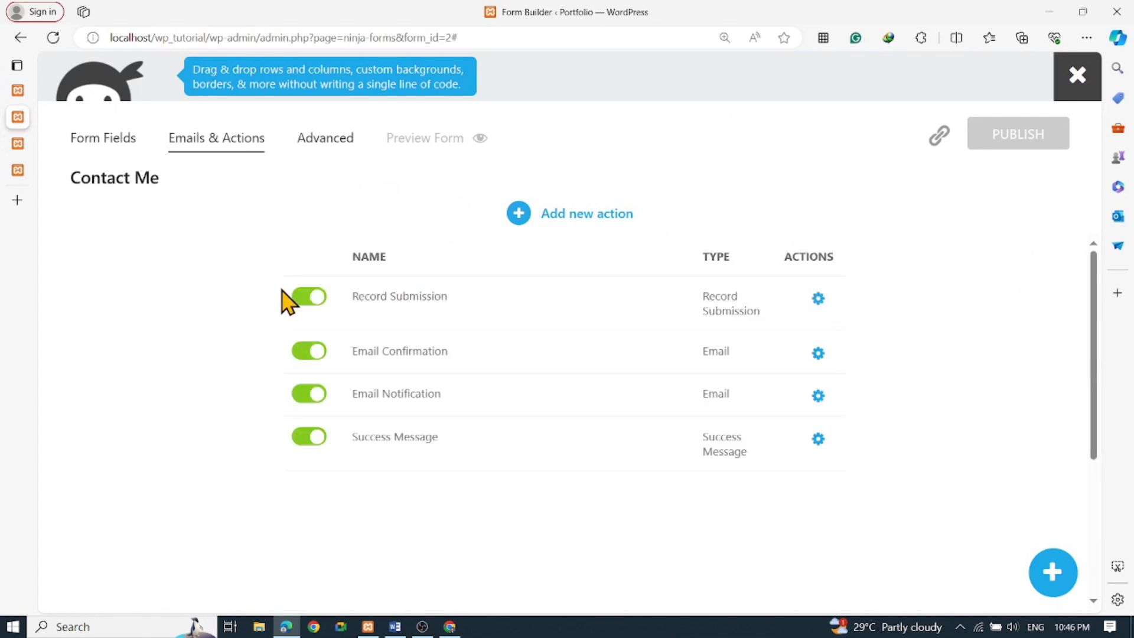
mouse_move(21, 129)
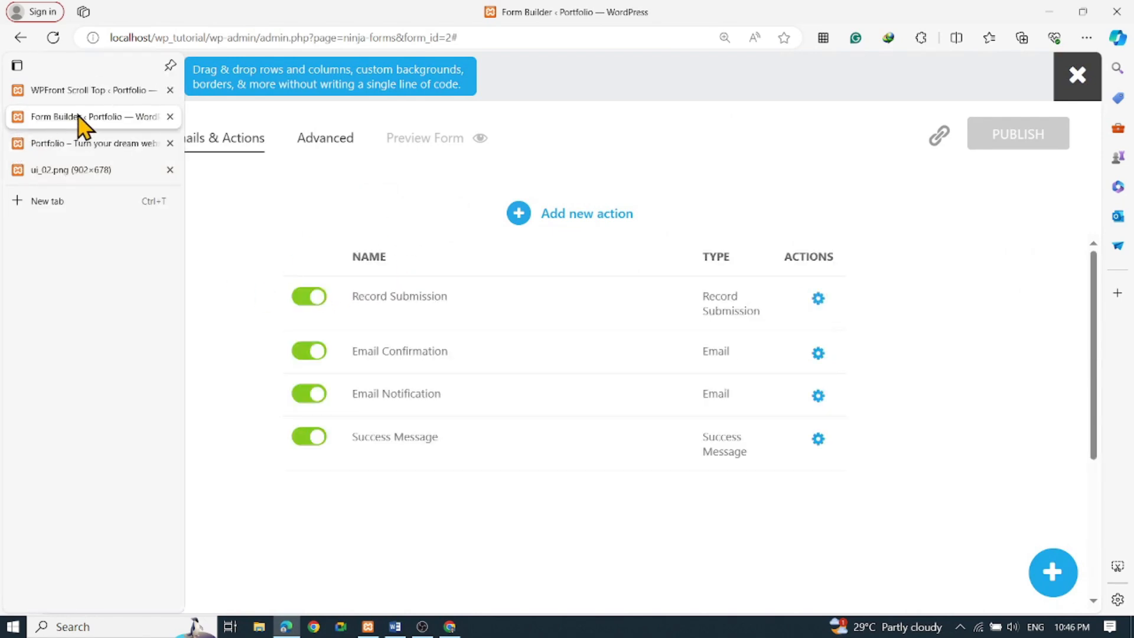
From the public homepage, go to the Contact page and open its Edit link
click(71, 94)
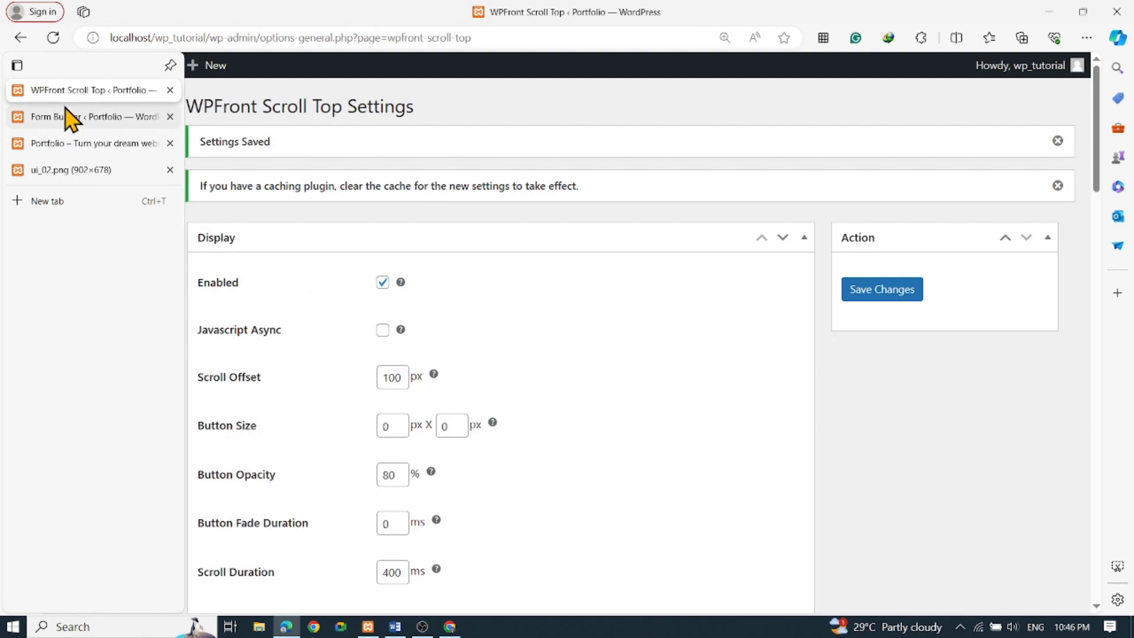
mouse_move(105, 72)
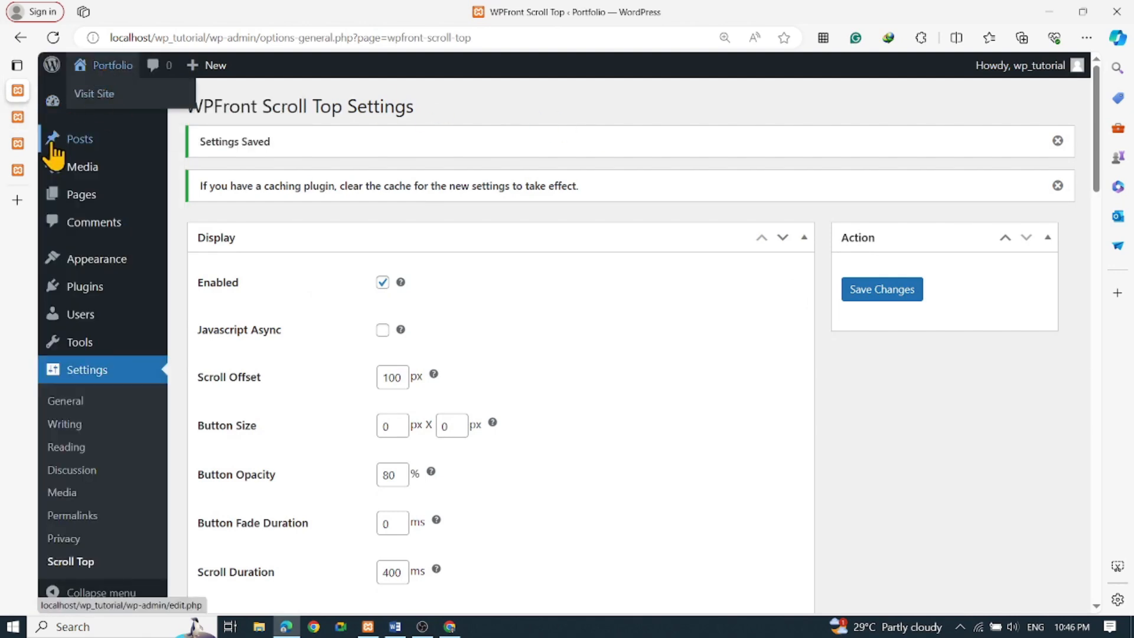
click(112, 94)
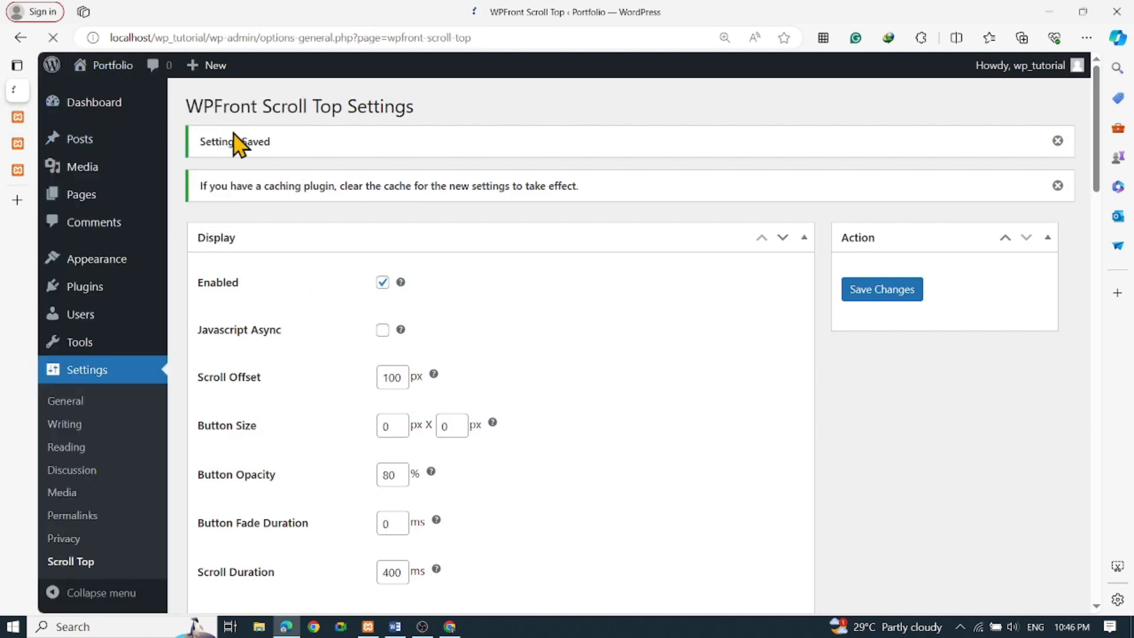
scroll(467, 281, down, 10)
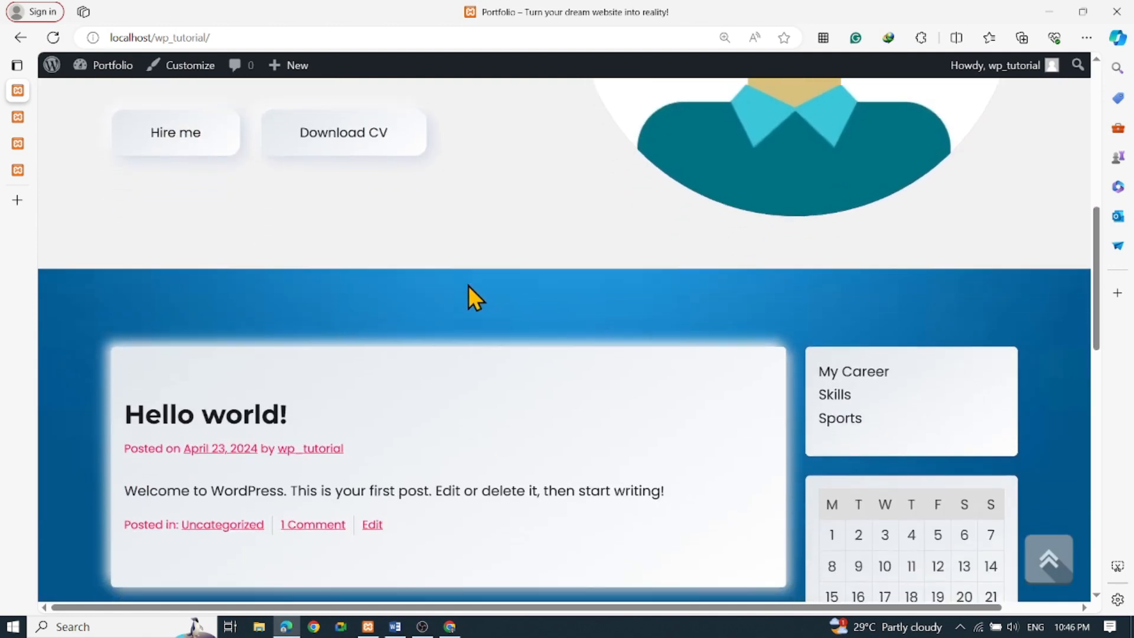
scroll(469, 286, up, 10)
click(915, 121)
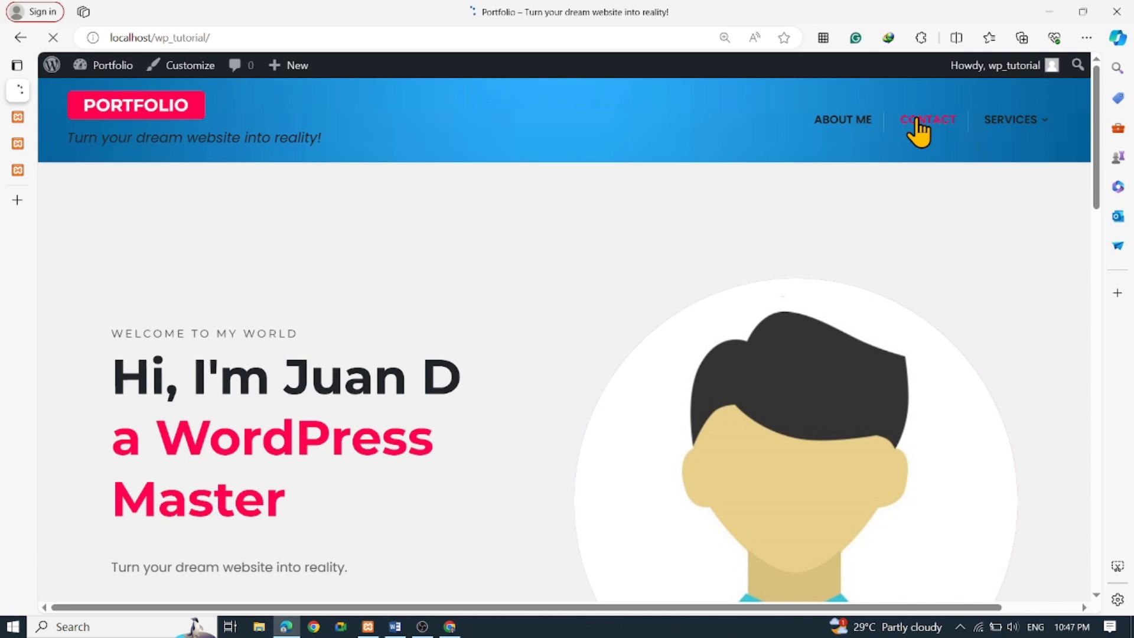
scroll(629, 205, down, 1)
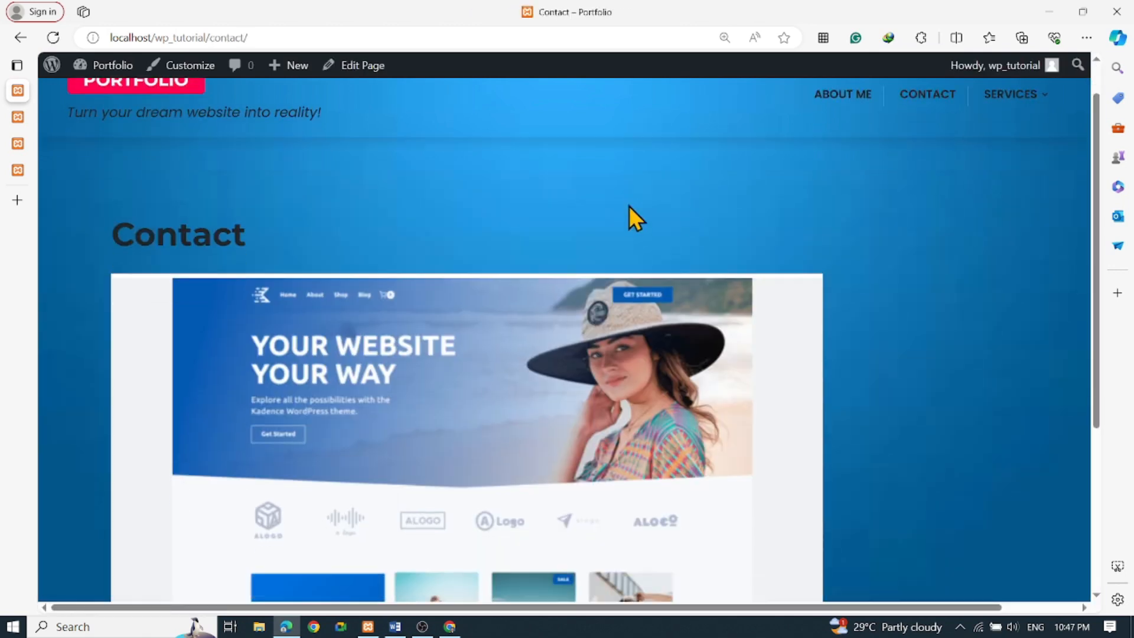
scroll(629, 206, down, 5)
click(112, 470)
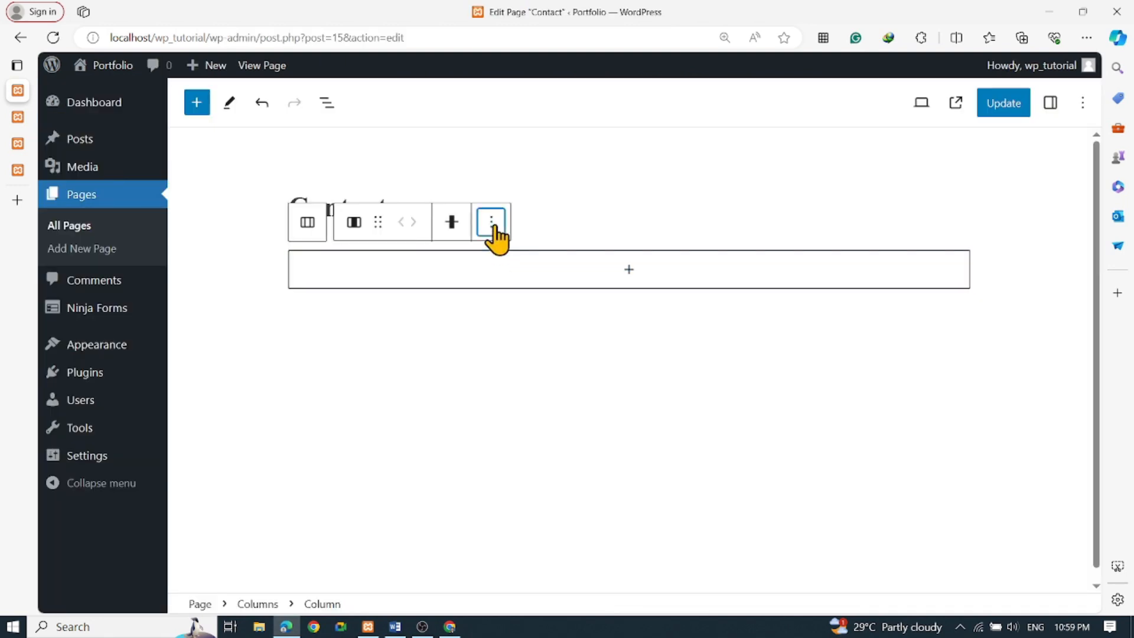
Delete the column holding the old theme preview image, skipping the layout choice
click(490, 222)
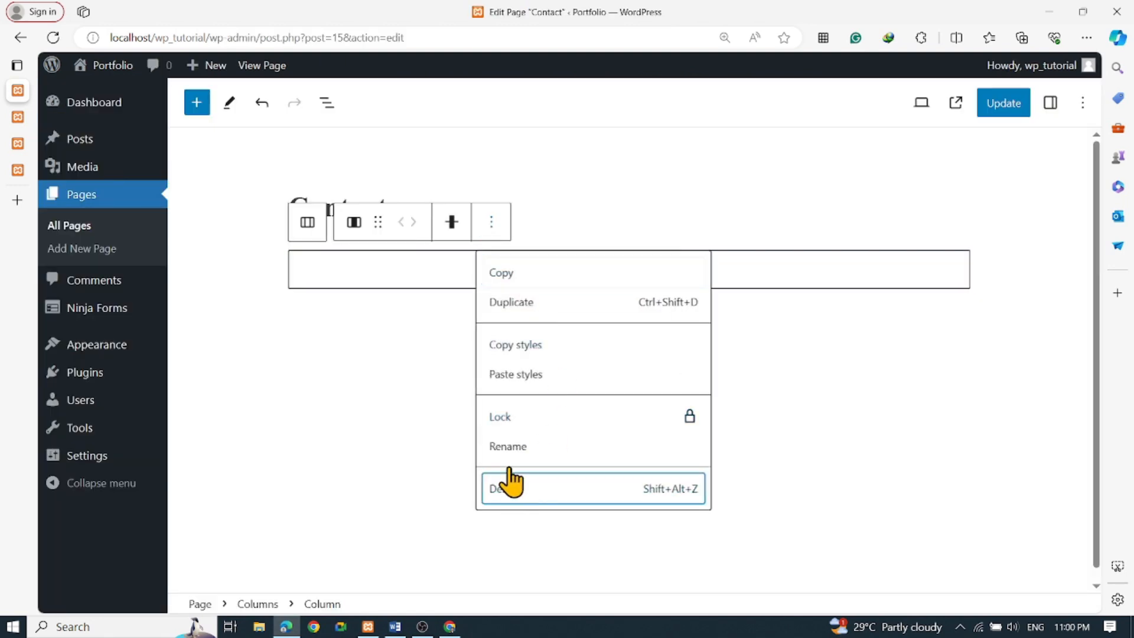
click(505, 488)
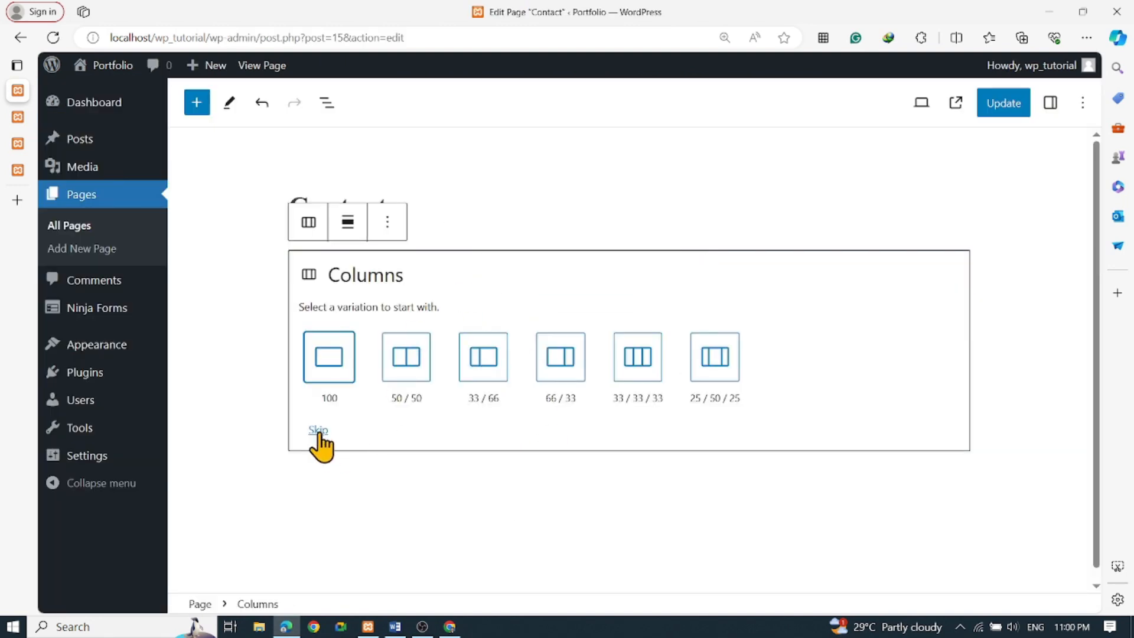
click(317, 431)
Open the full block library for the empty column and scroll to the Ninja Form block
click(519, 274)
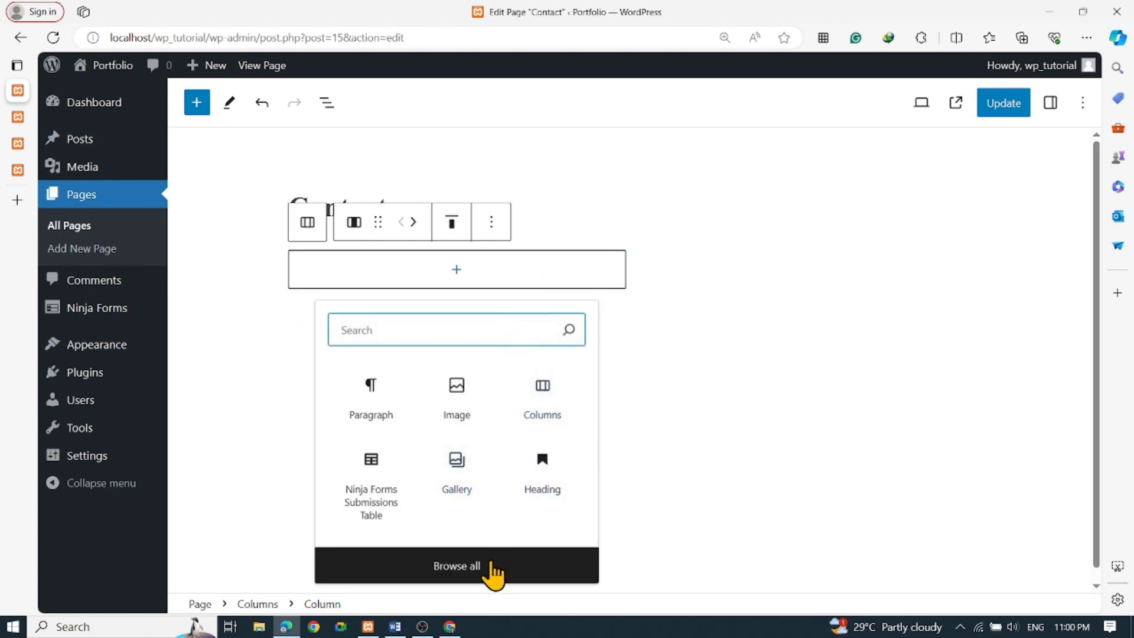
click(496, 567)
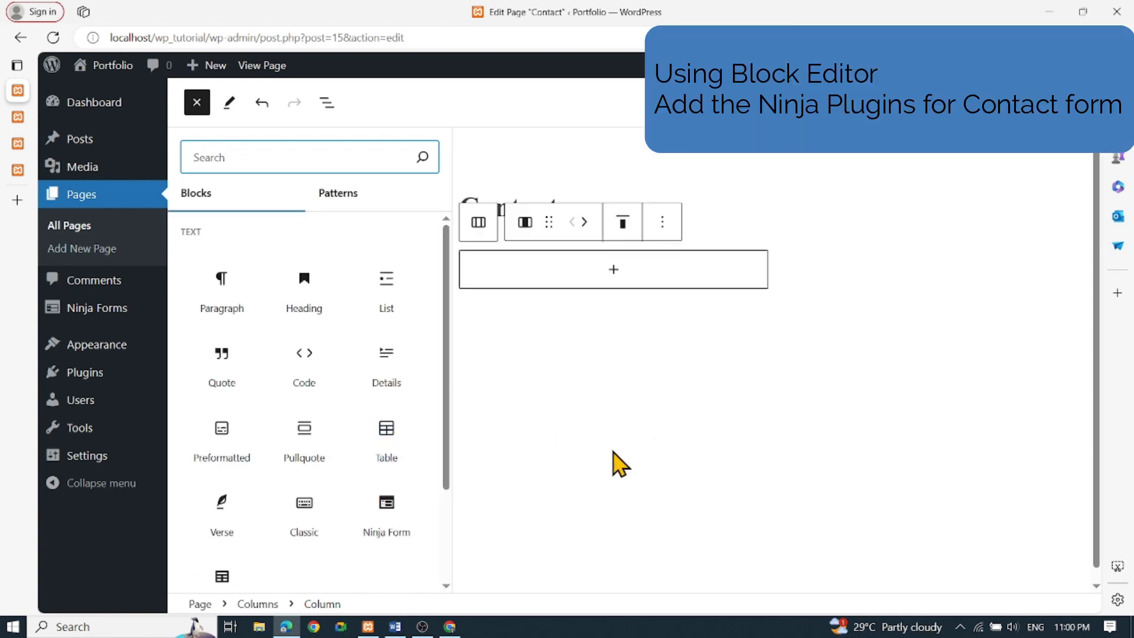
mouse_move(387, 447)
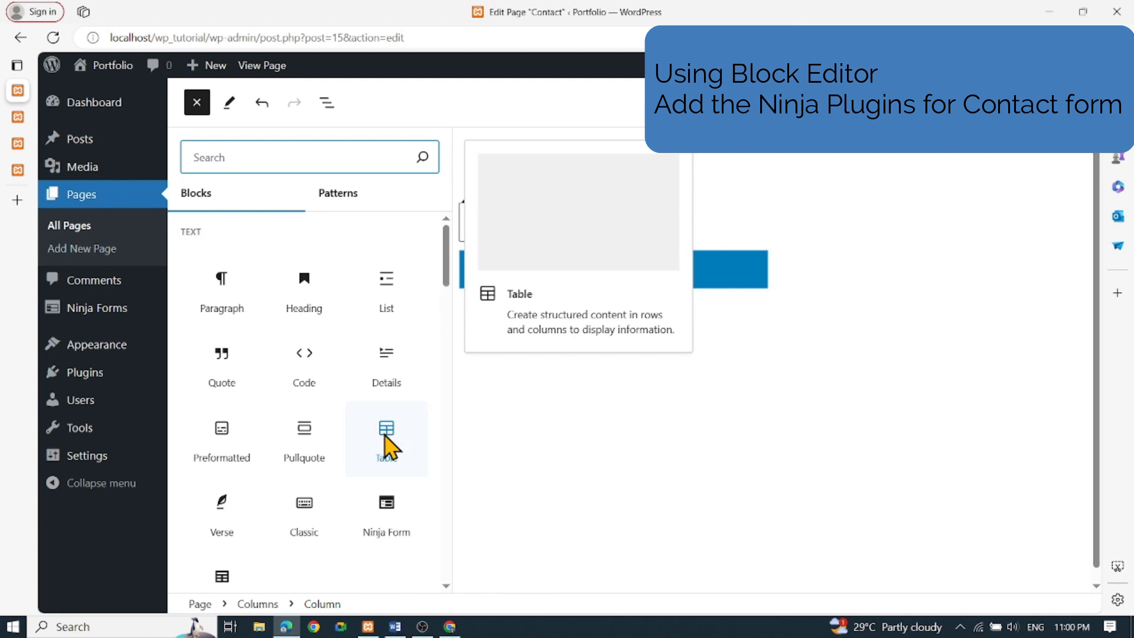
mouse_move(390, 526)
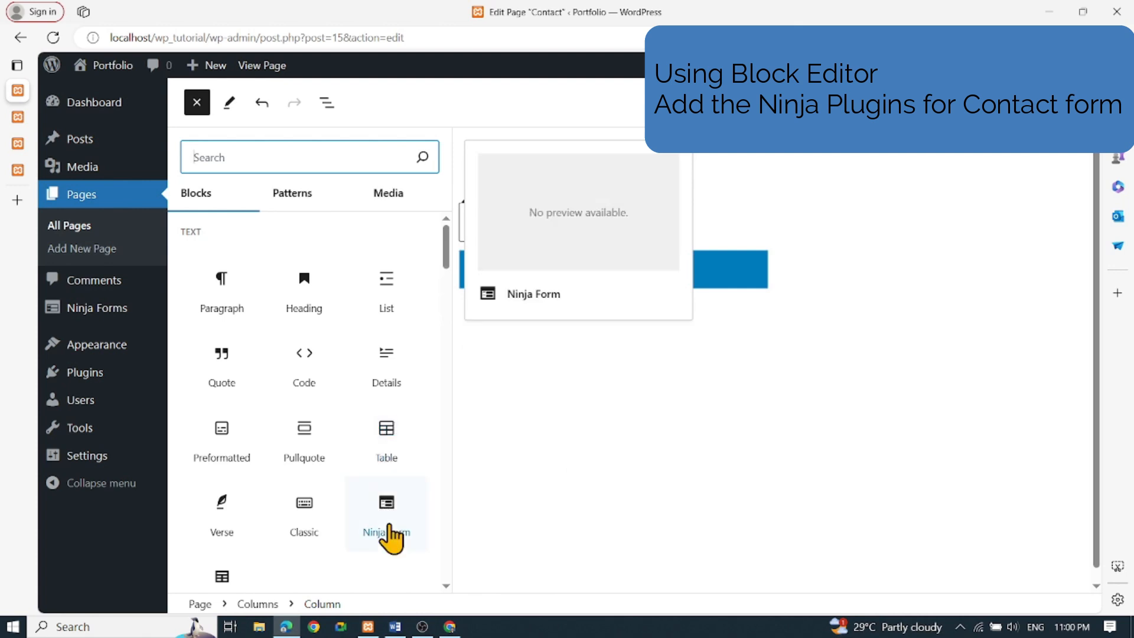
scroll(381, 529, down, 4)
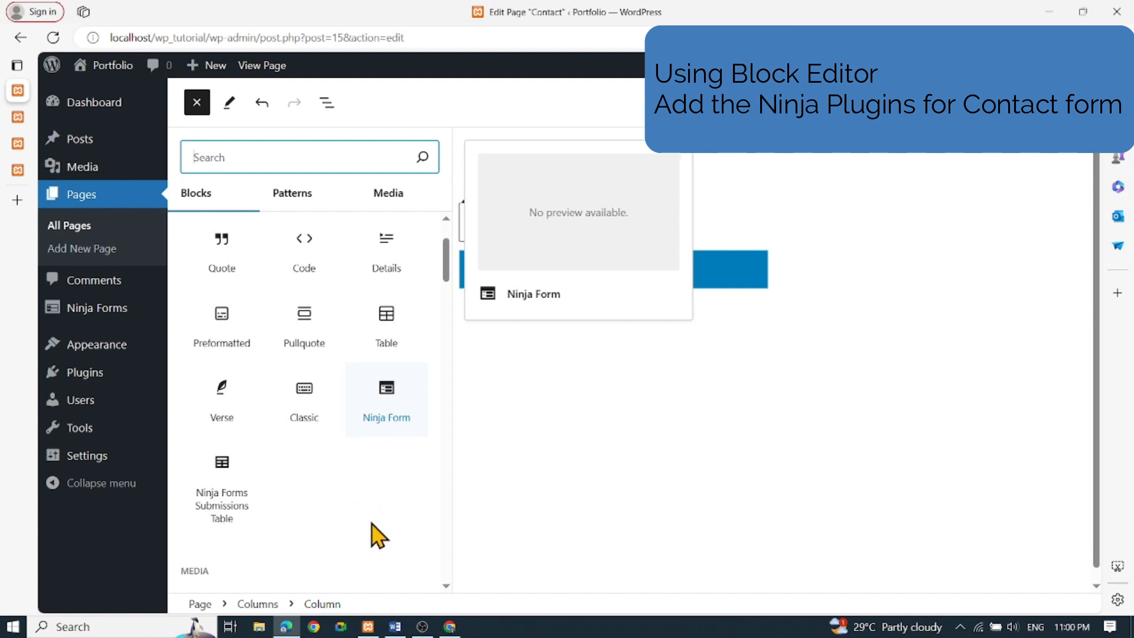
scroll(372, 523, down, 5)
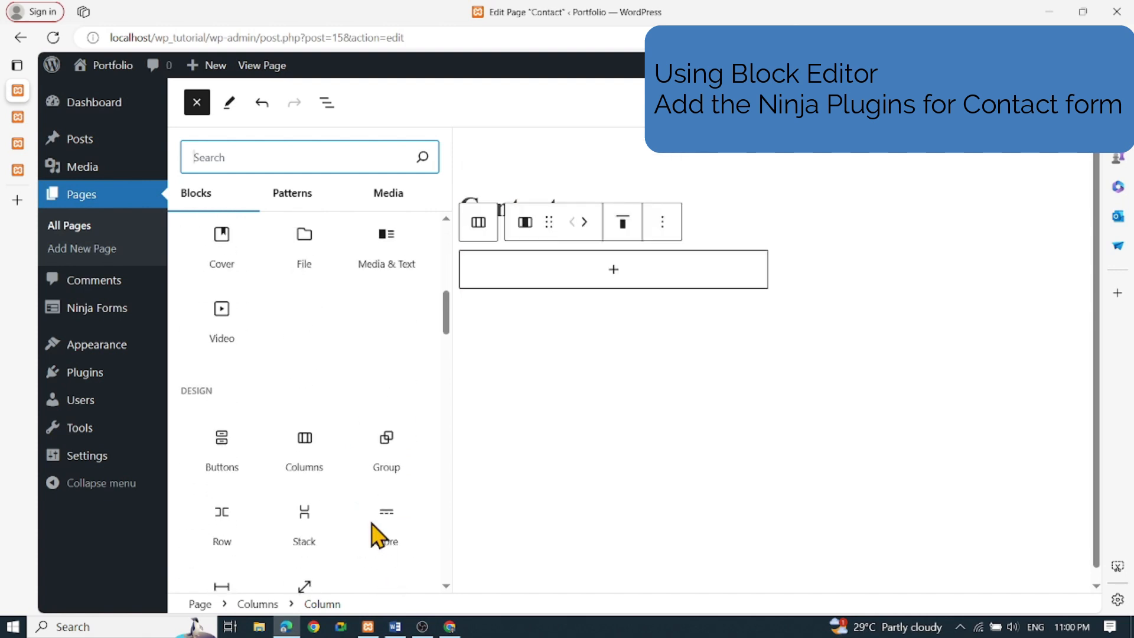
scroll(375, 526, down, 5)
scroll(366, 484, down, 3)
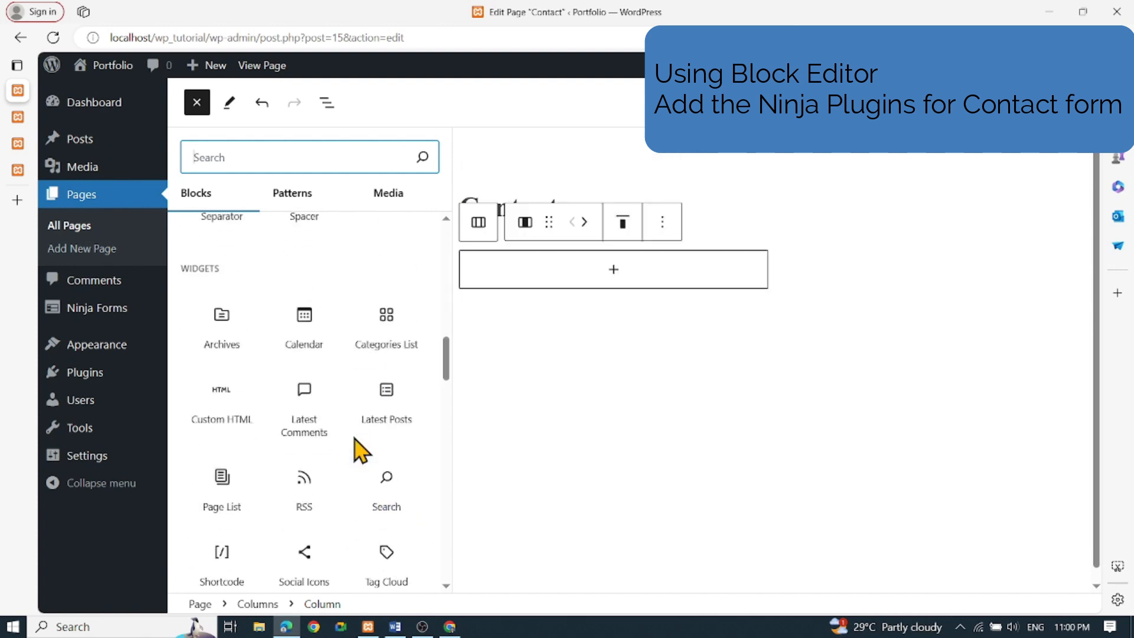
scroll(367, 458, down, 4)
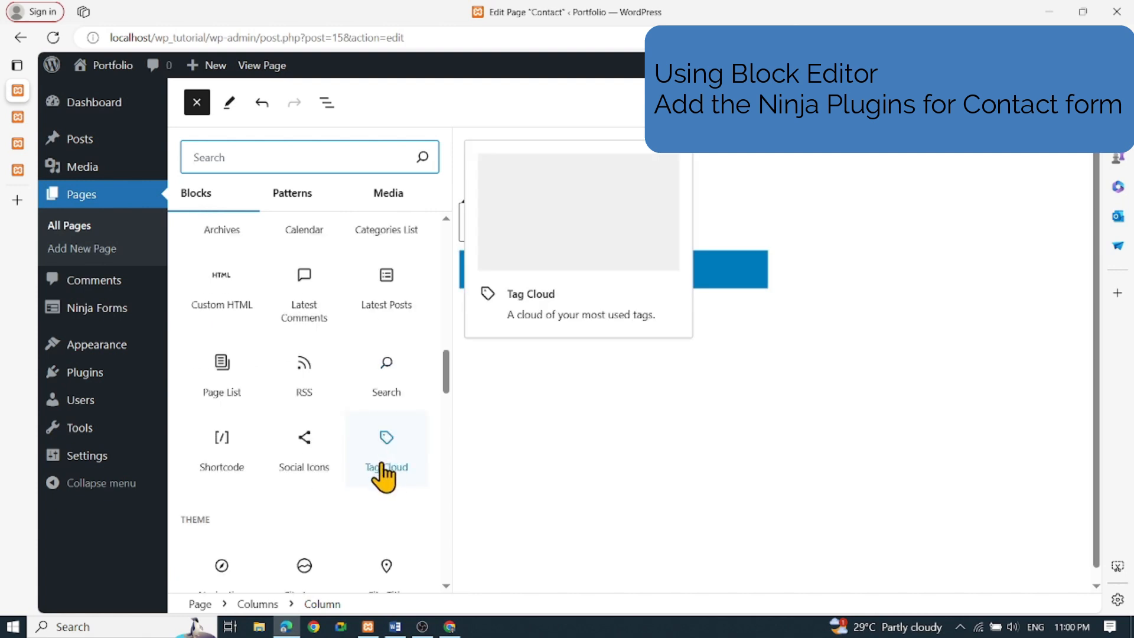
scroll(378, 488, down, 5)
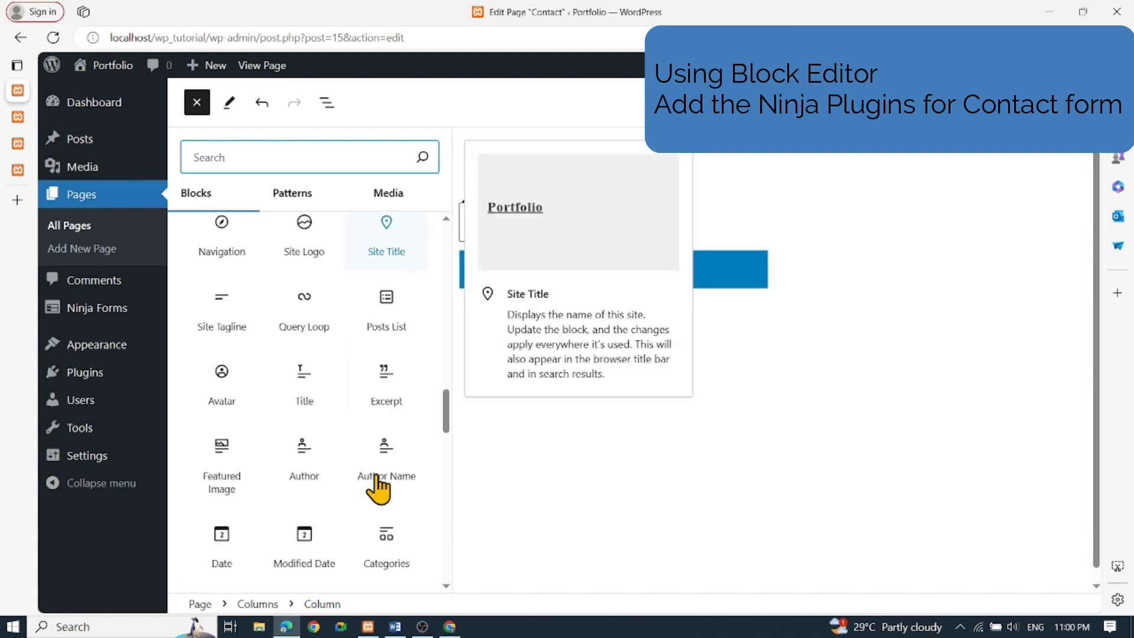
scroll(378, 488, down, 3)
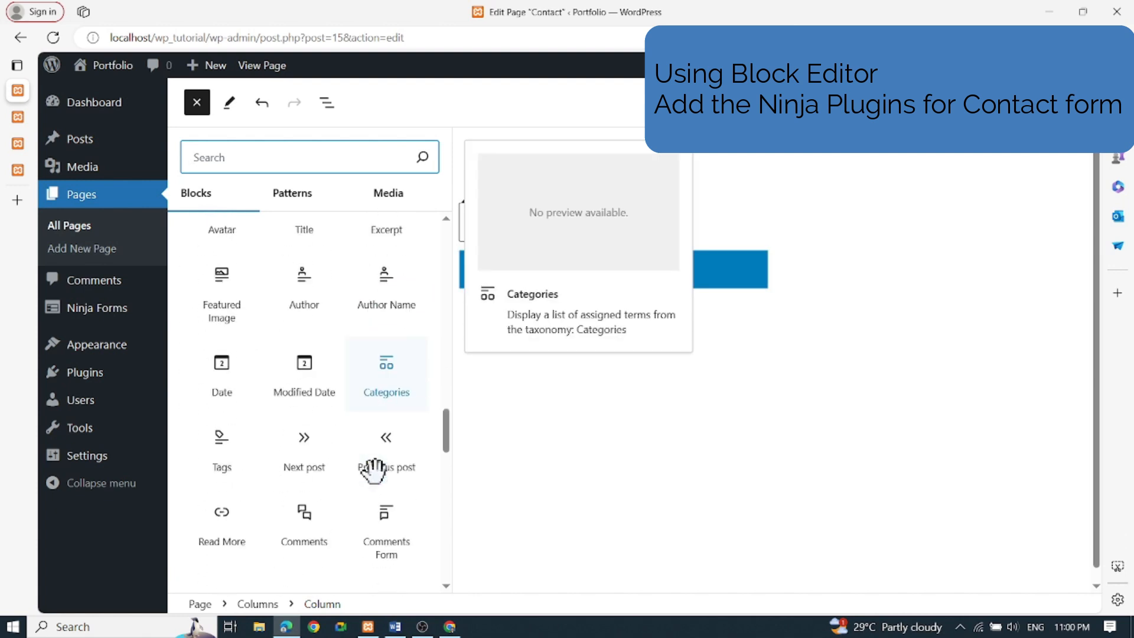
scroll(378, 488, down, 3)
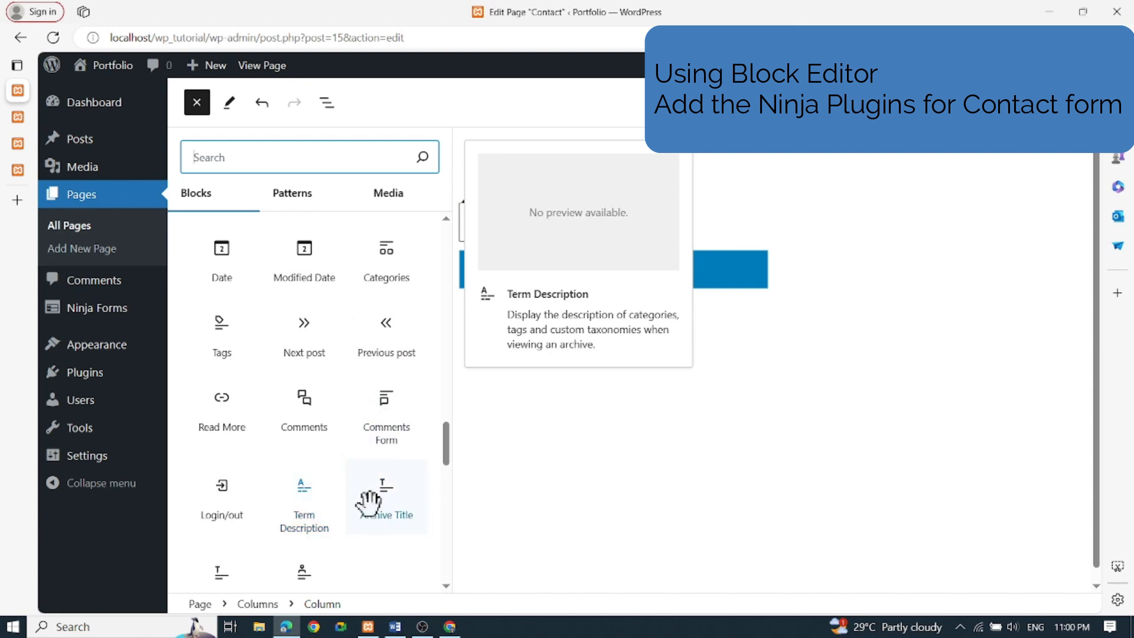
scroll(362, 569, down, 7)
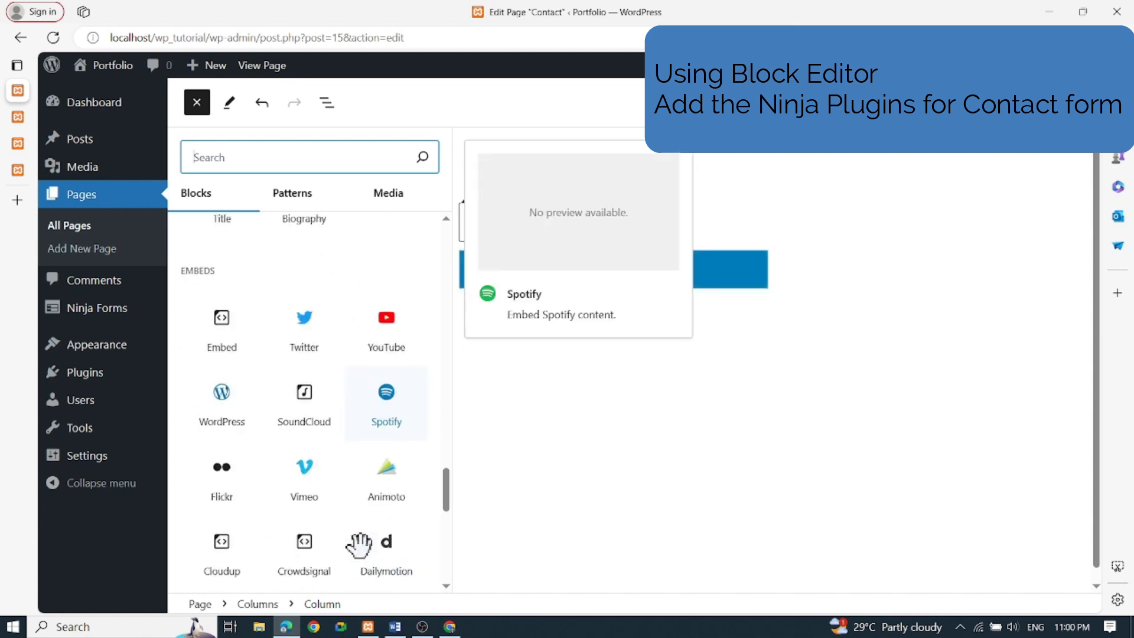
scroll(362, 528, down, 4)
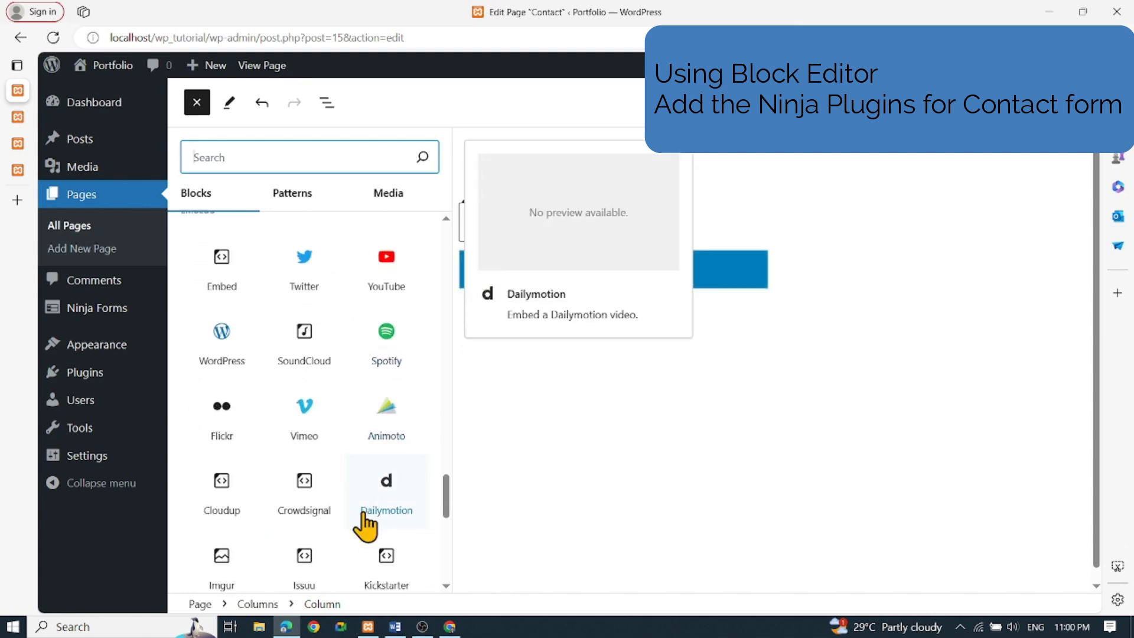
scroll(359, 529, down, 1)
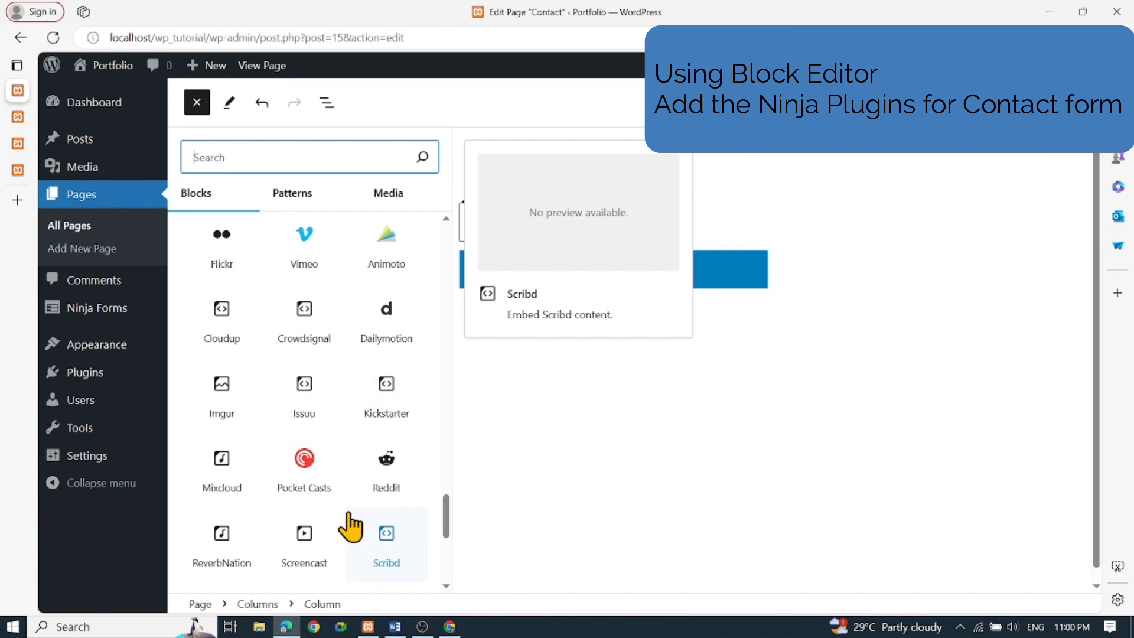
scroll(350, 524, down, 5)
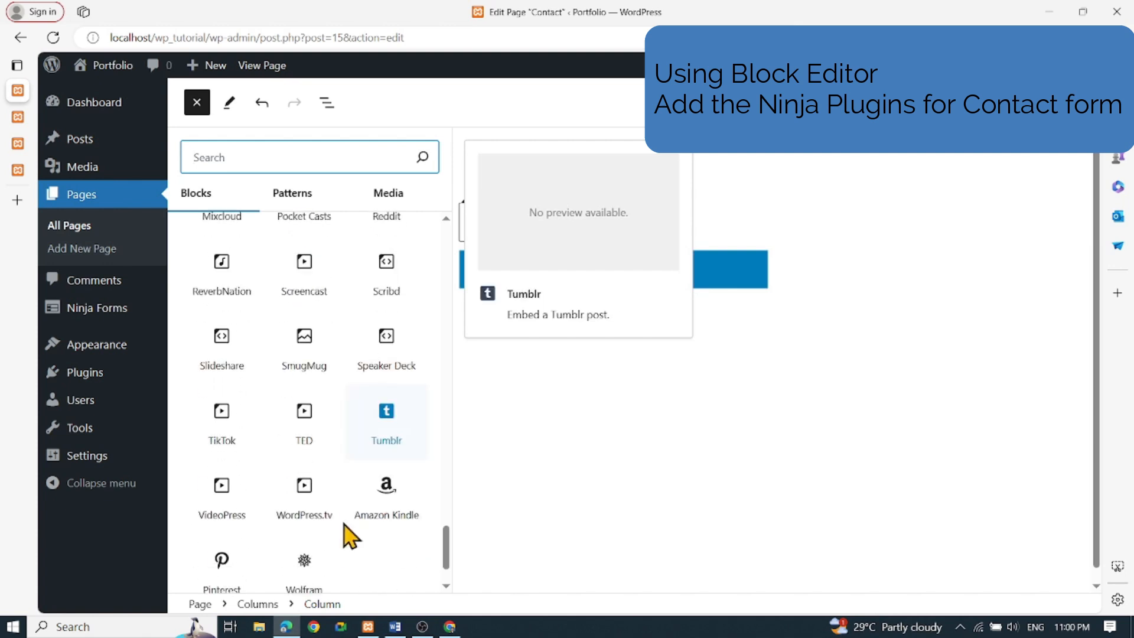
scroll(345, 532, down, 1)
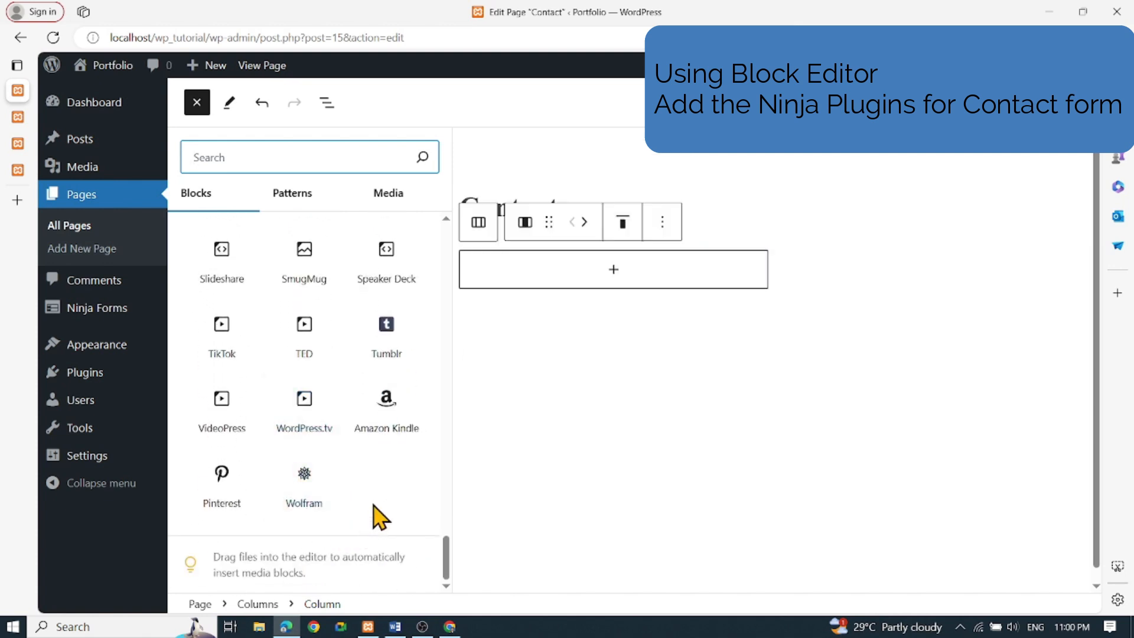
scroll(363, 496, up, 10)
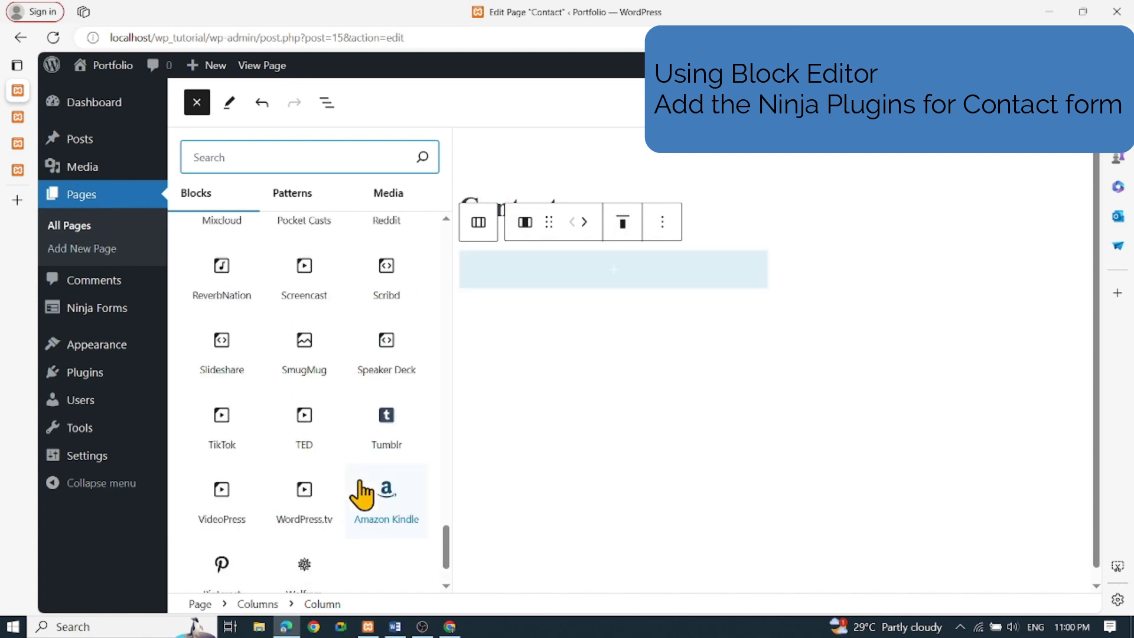
scroll(363, 474, up, 4)
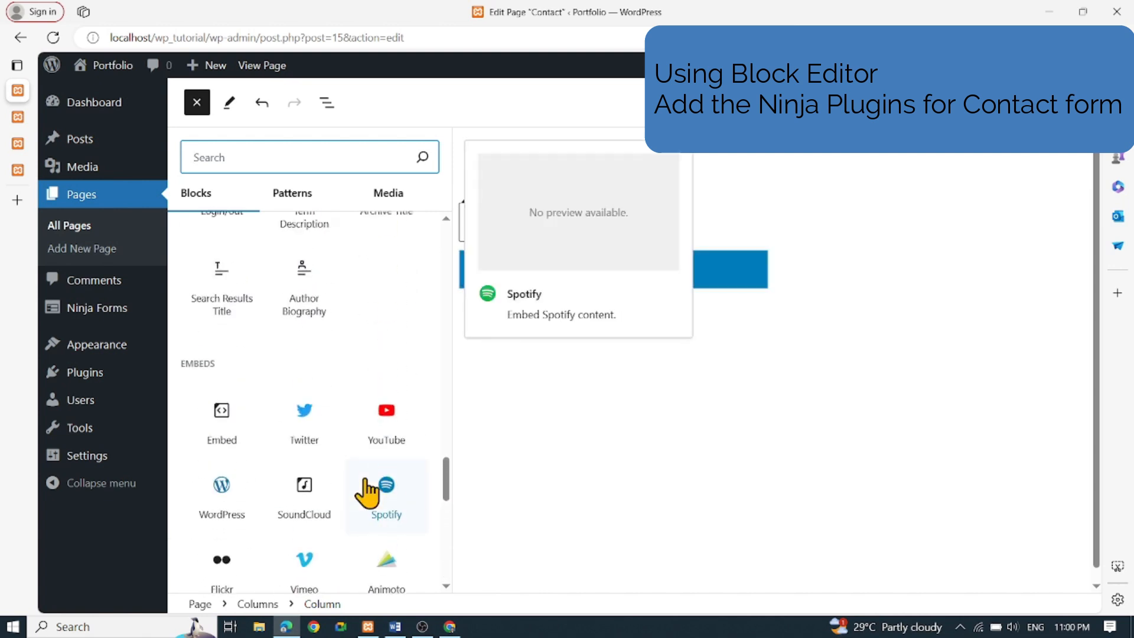
scroll(362, 475, up, 15)
scroll(362, 475, up, 12)
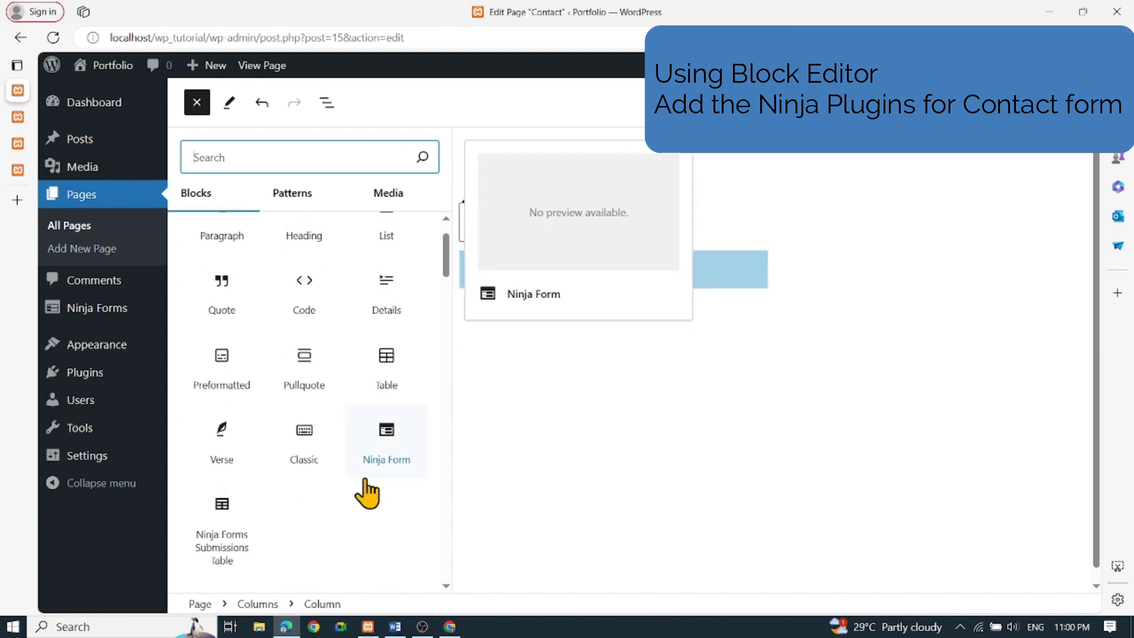
Insert Ninja Form and Ninja Forms Submissions Table blocks, update the Contact page, and view it
click(381, 442)
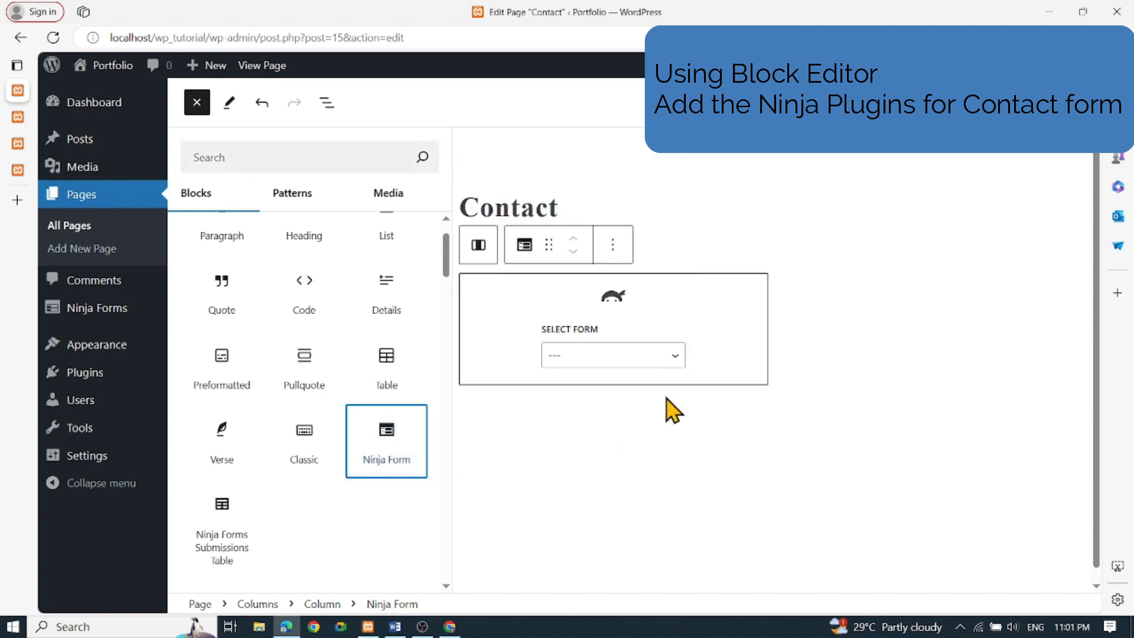
click(216, 514)
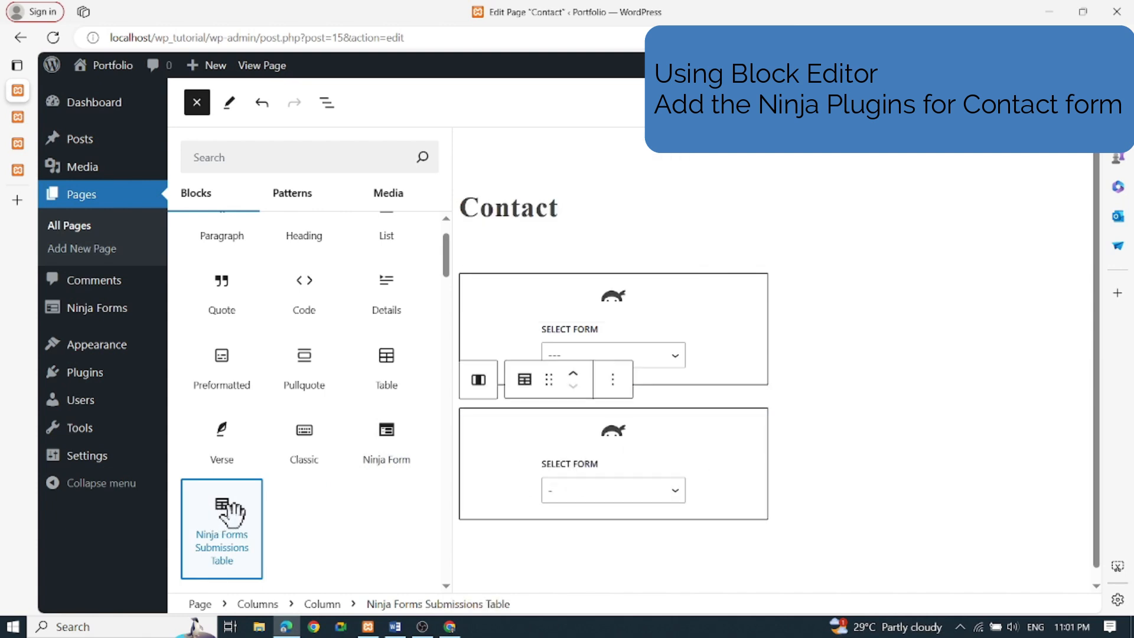
click(709, 473)
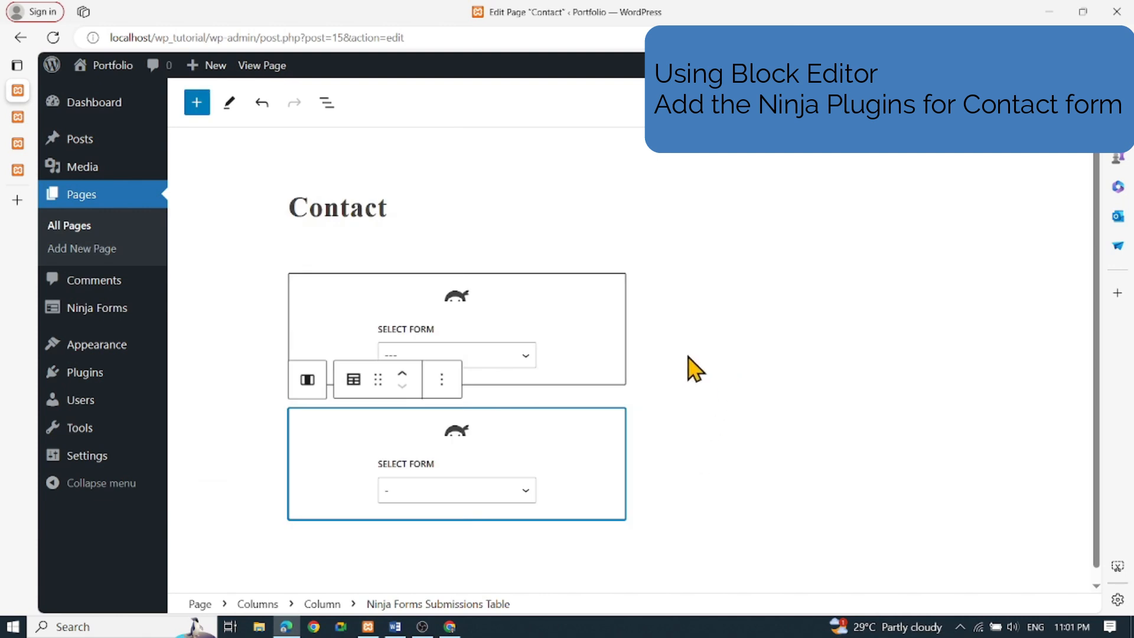
click(620, 355)
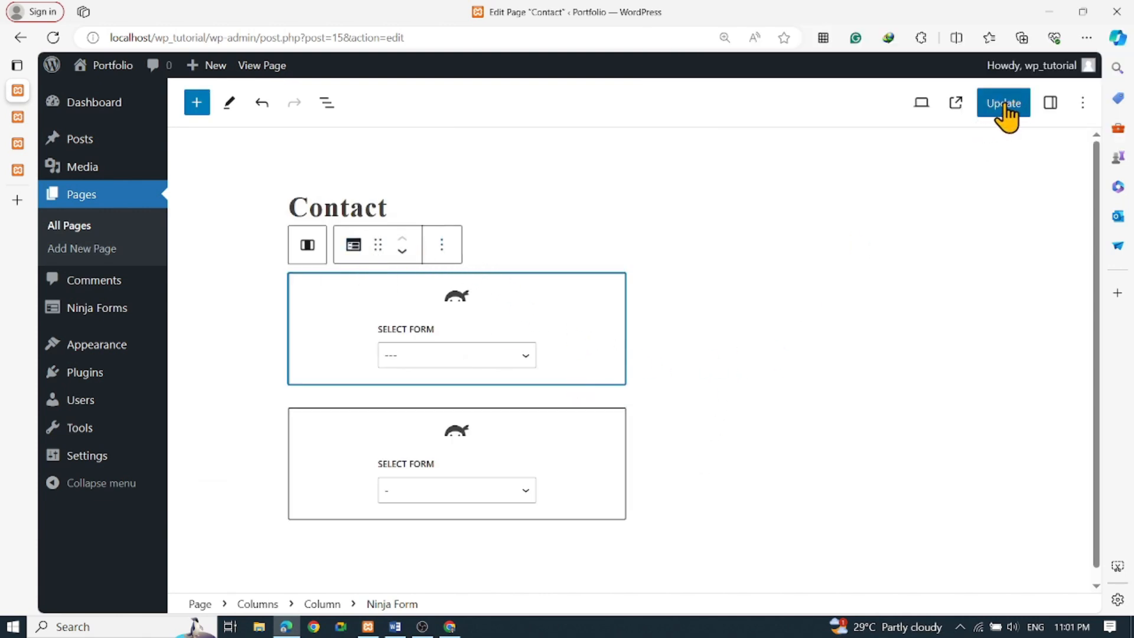
click(998, 104)
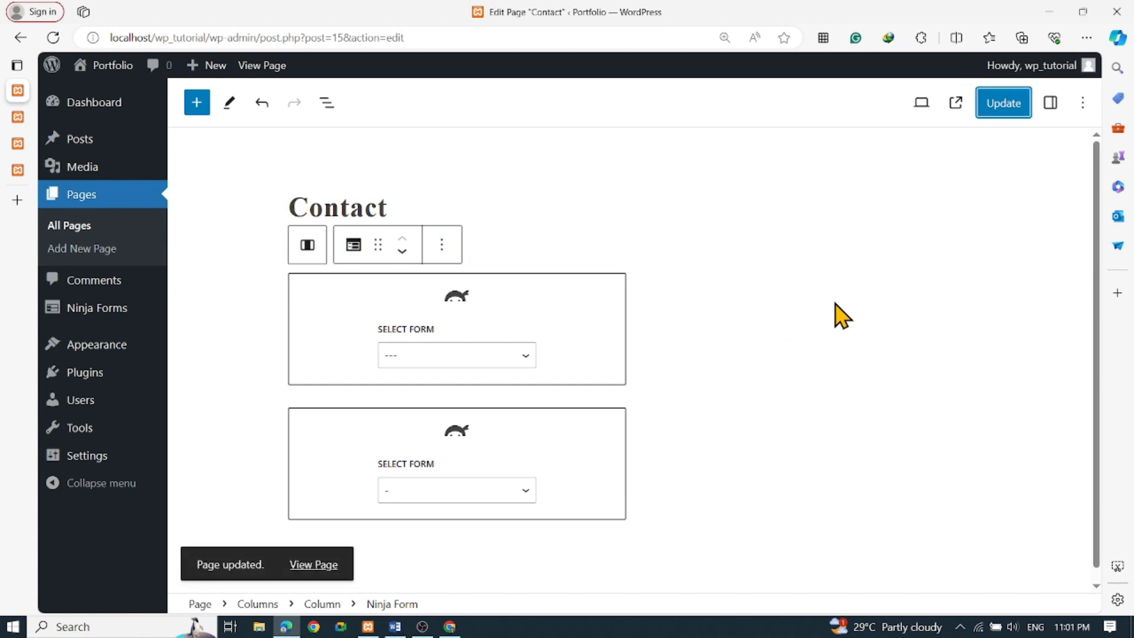
click(316, 567)
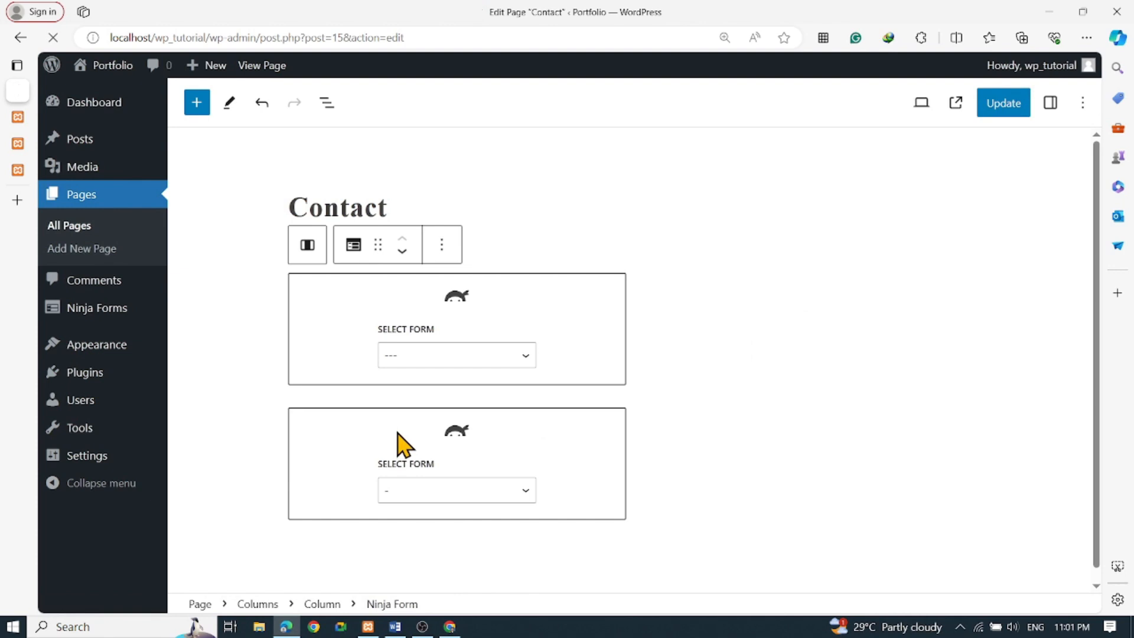
Scroll the live Contact page to inspect the Name, Email, Message fields and Submit button
scroll(470, 414, down, 8)
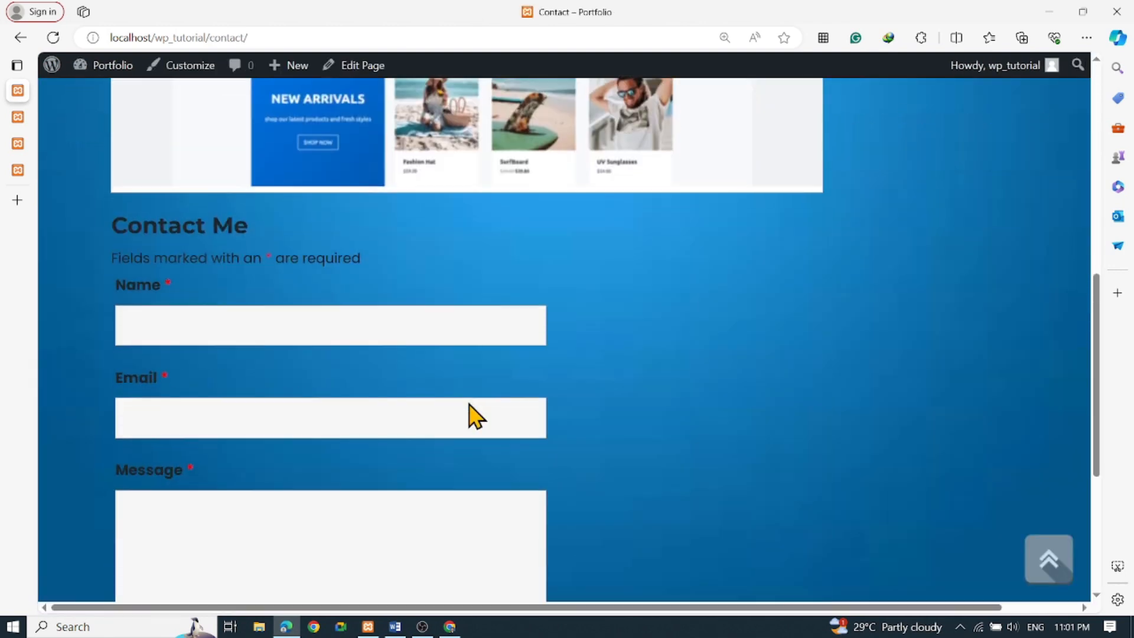
scroll(473, 413, down, 5)
scroll(473, 414, up, 5)
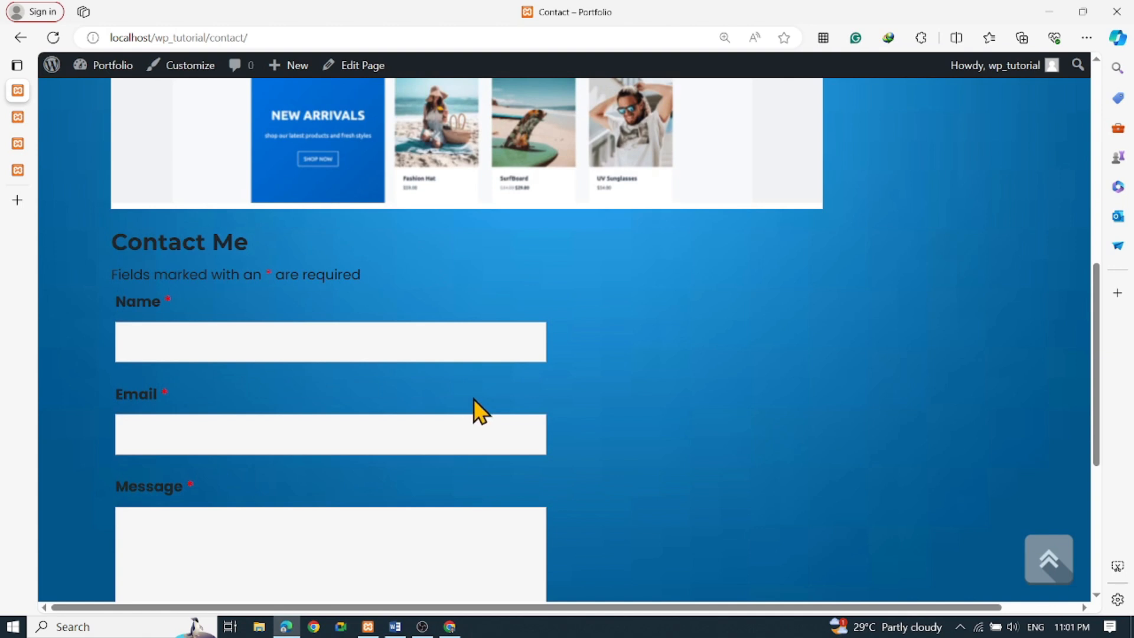
scroll(477, 410, up, 6)
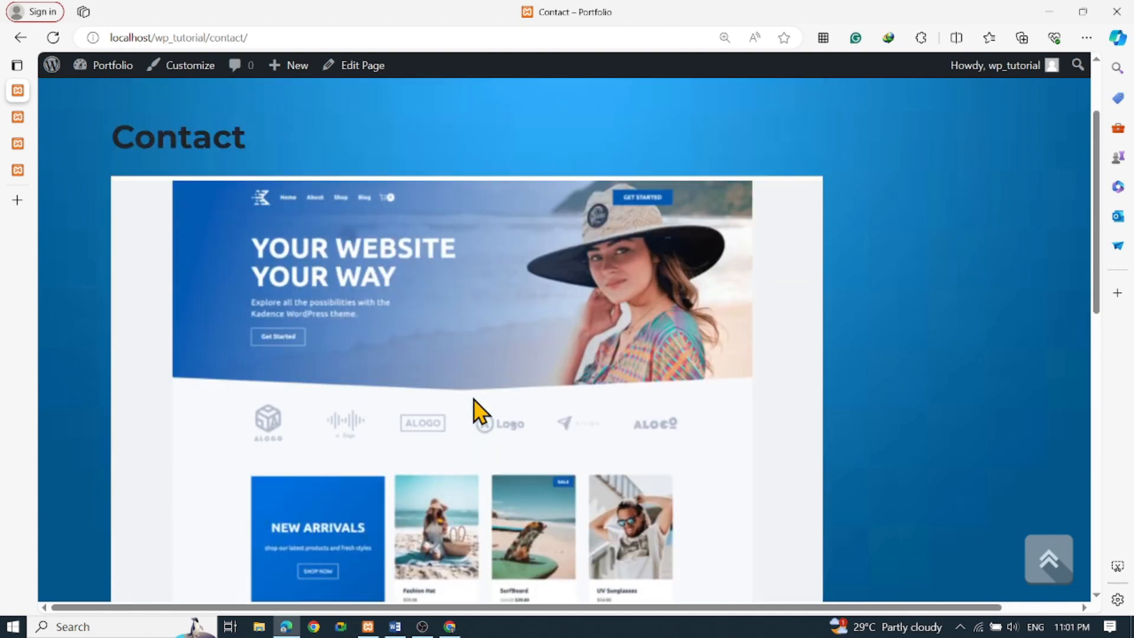
scroll(478, 410, down, 10)
scroll(473, 399, up, 5)
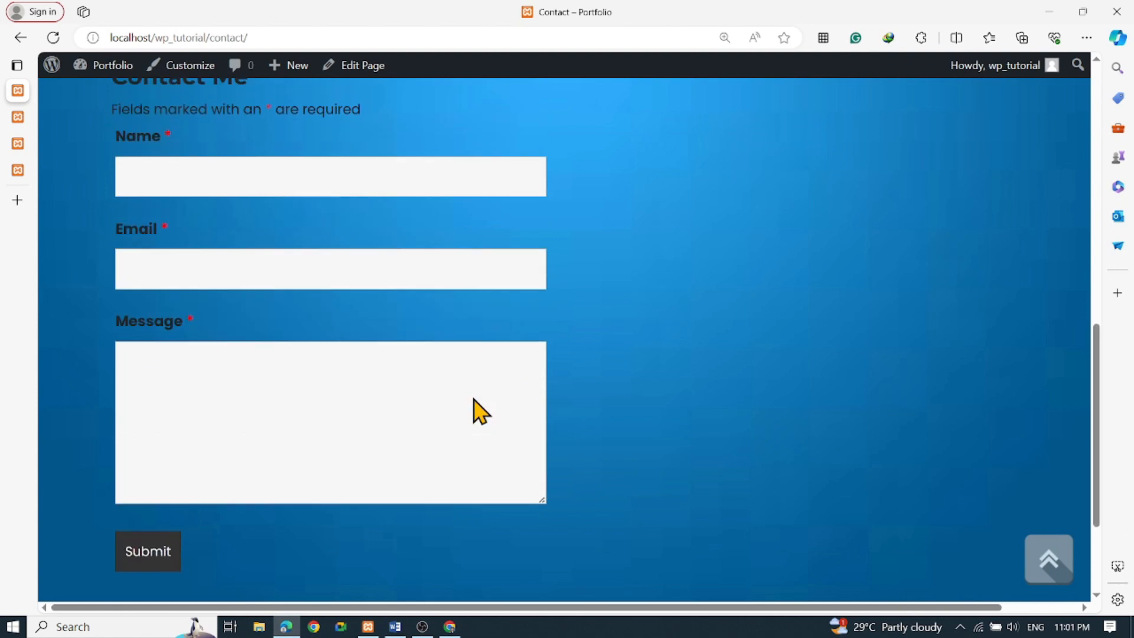
scroll(473, 400, down, 5)
scroll(473, 399, up, 9)
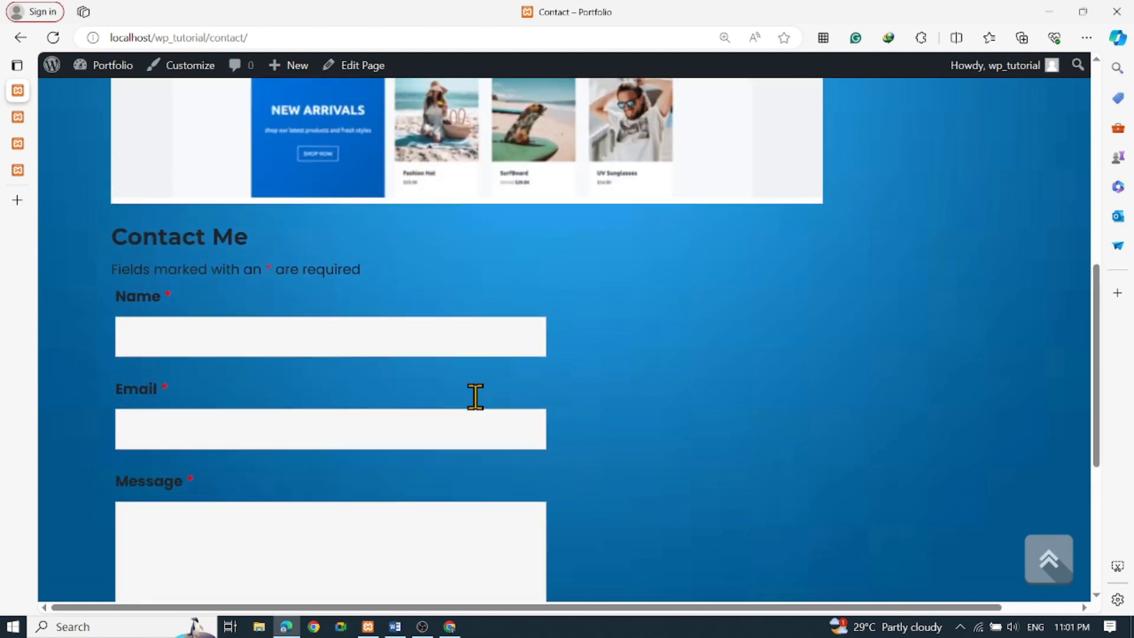
Autofill the name and email from saved details, write the message hello, and submit
scroll(473, 386, down, 7)
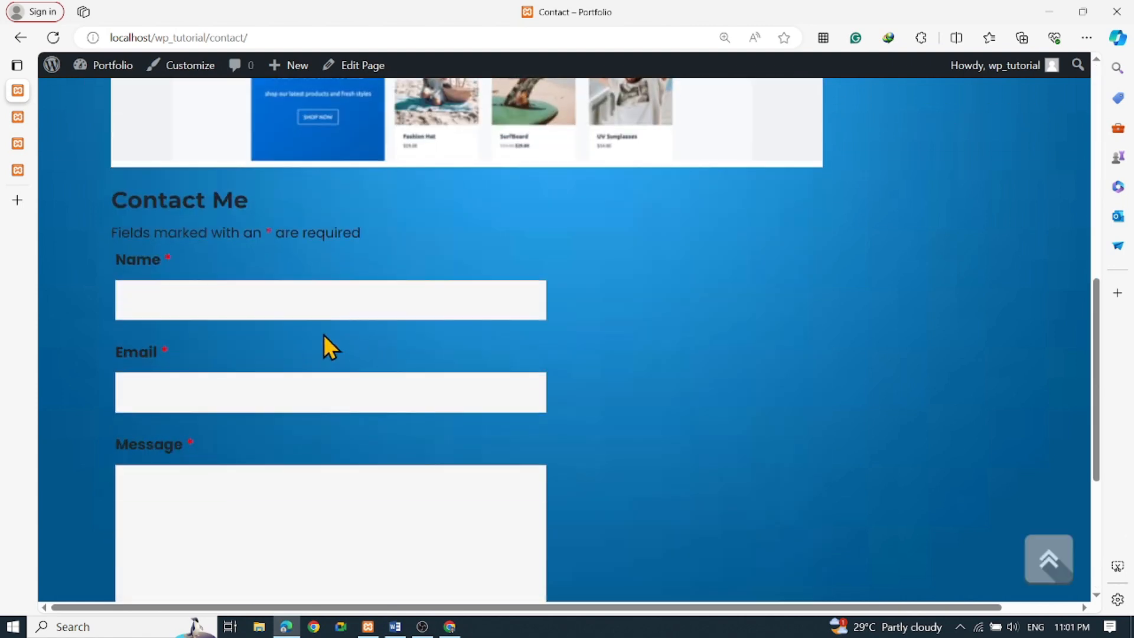
click(281, 299)
click(362, 385)
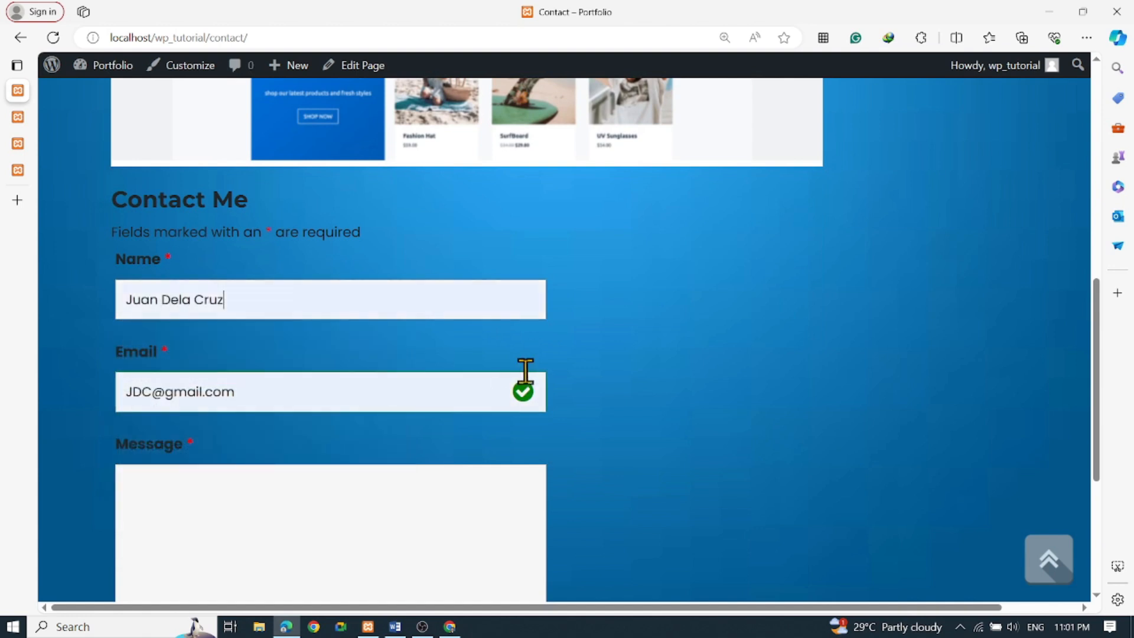
scroll(456, 384, down, 5)
click(350, 273)
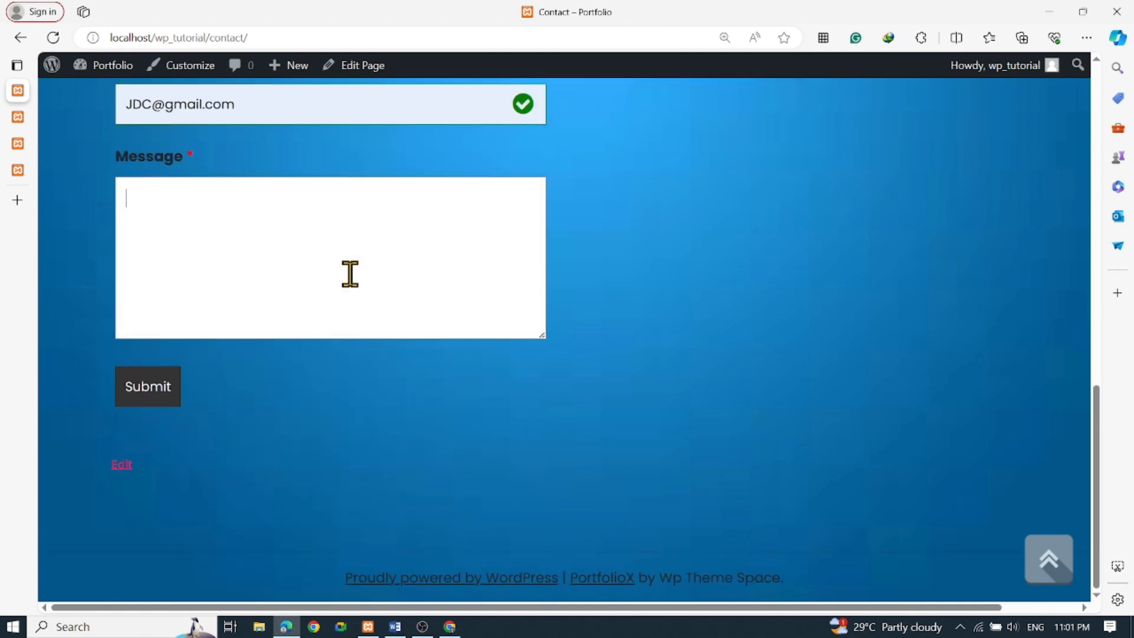
click(155, 392)
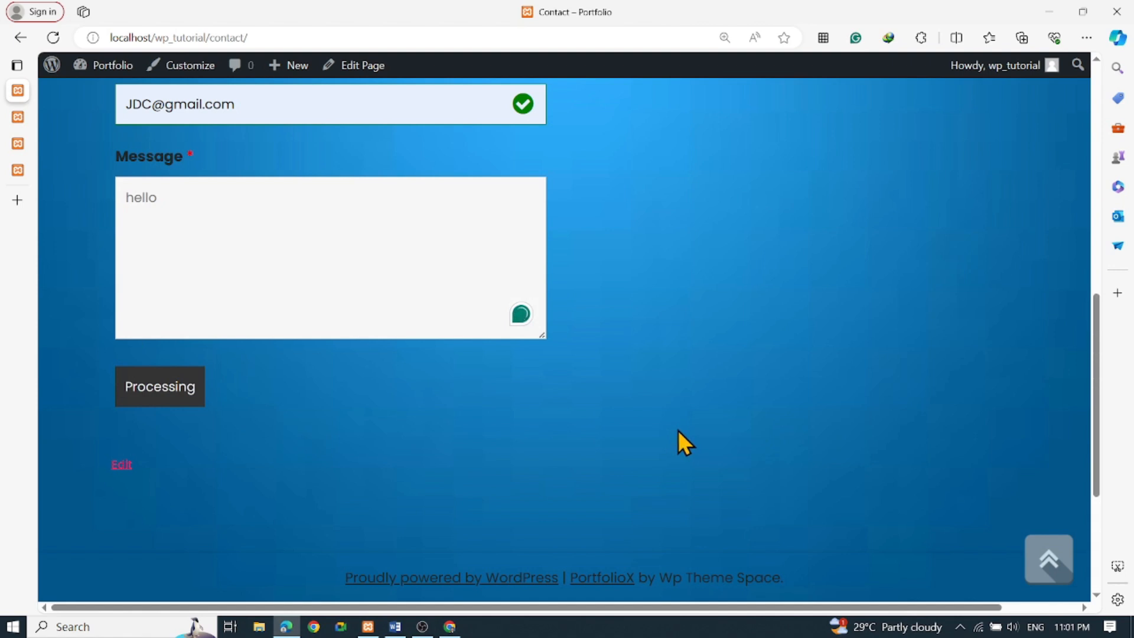
Check the 'Form submitted successfully.' confirmation on the Contact page
scroll(553, 412, up, 3)
scroll(553, 411, down, 2)
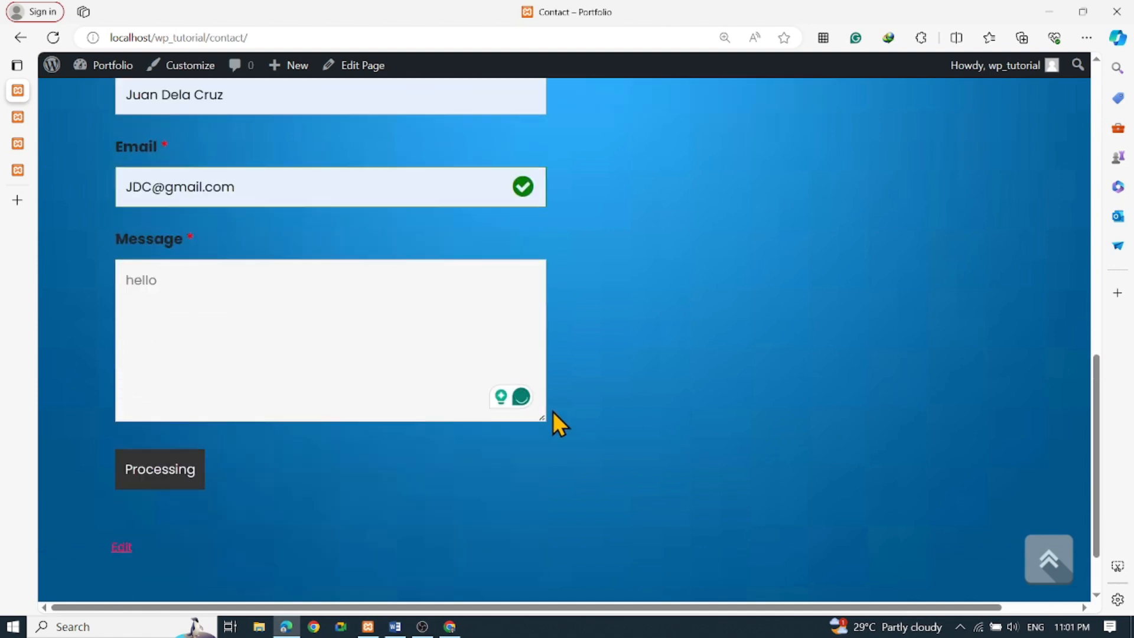
scroll(552, 411, up, 4)
scroll(552, 411, down, 1)
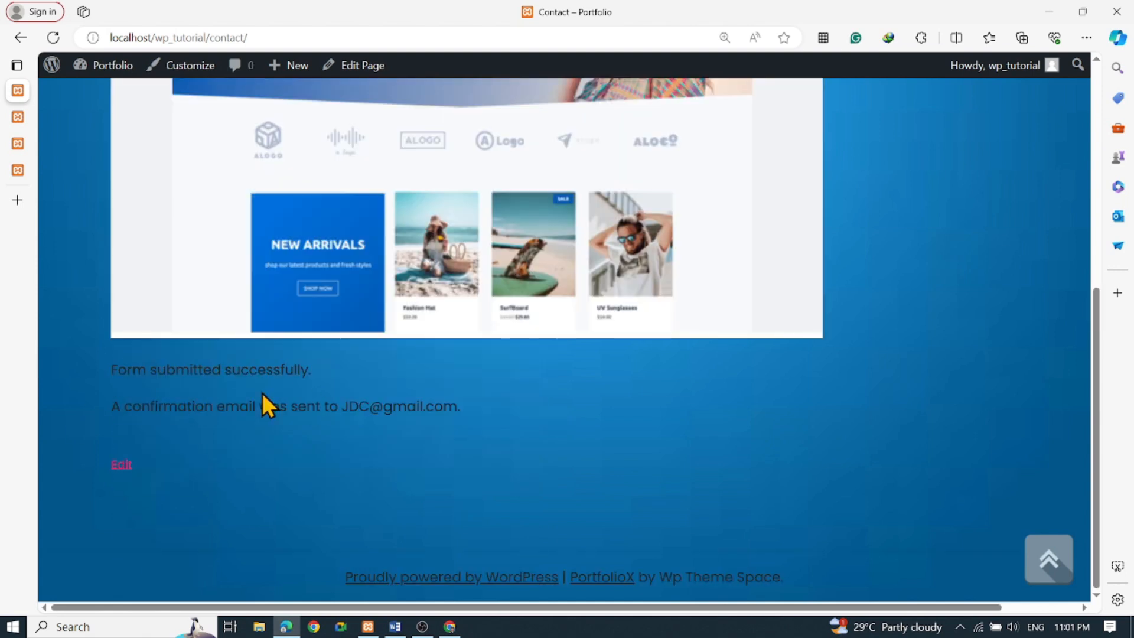
scroll(461, 412, up, 7)
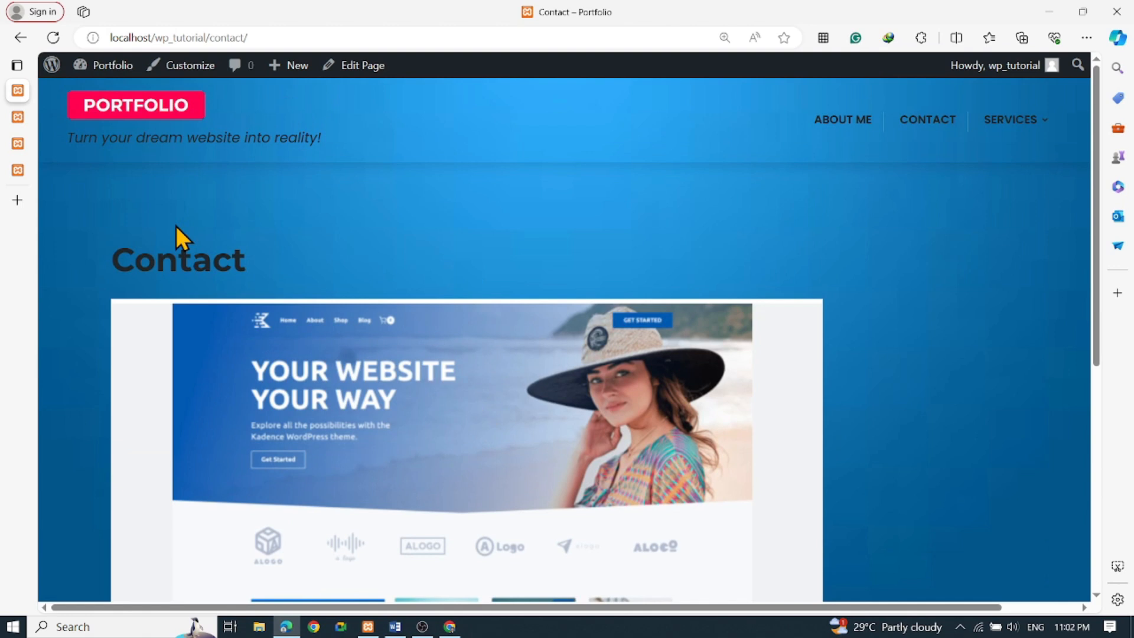
mouse_move(104, 65)
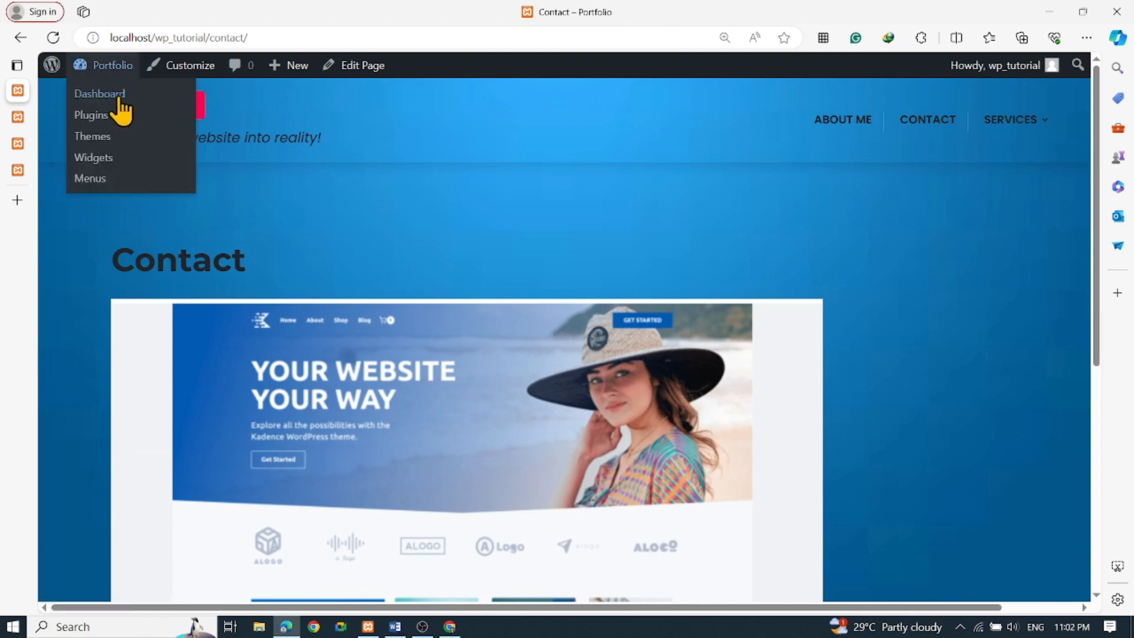
scroll(364, 337, down, 6)
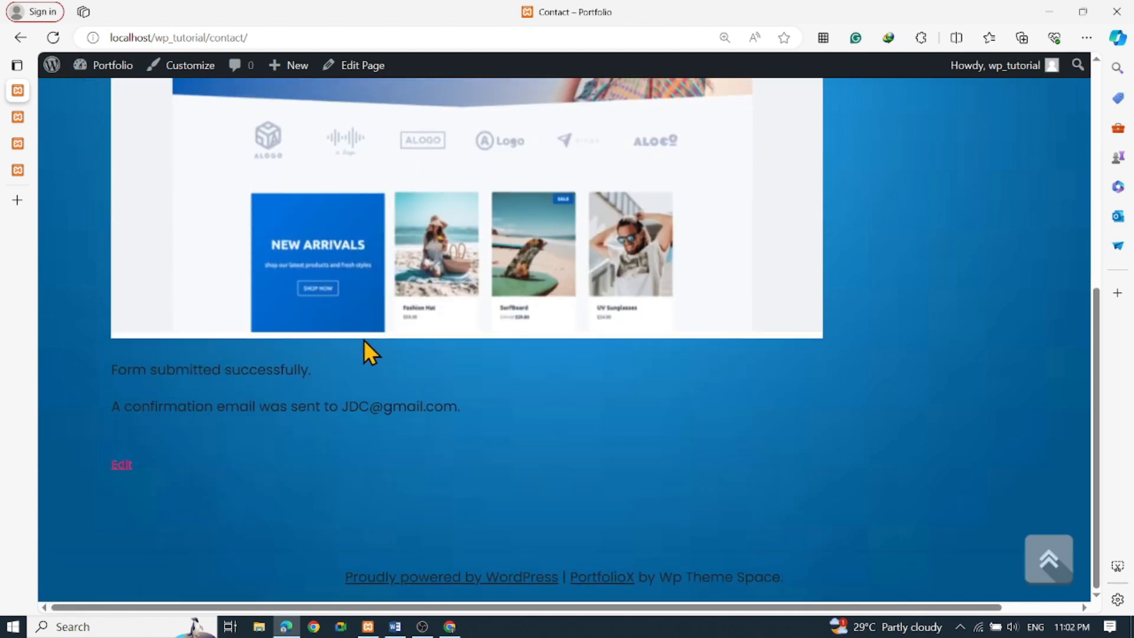
scroll(364, 339, up, 7)
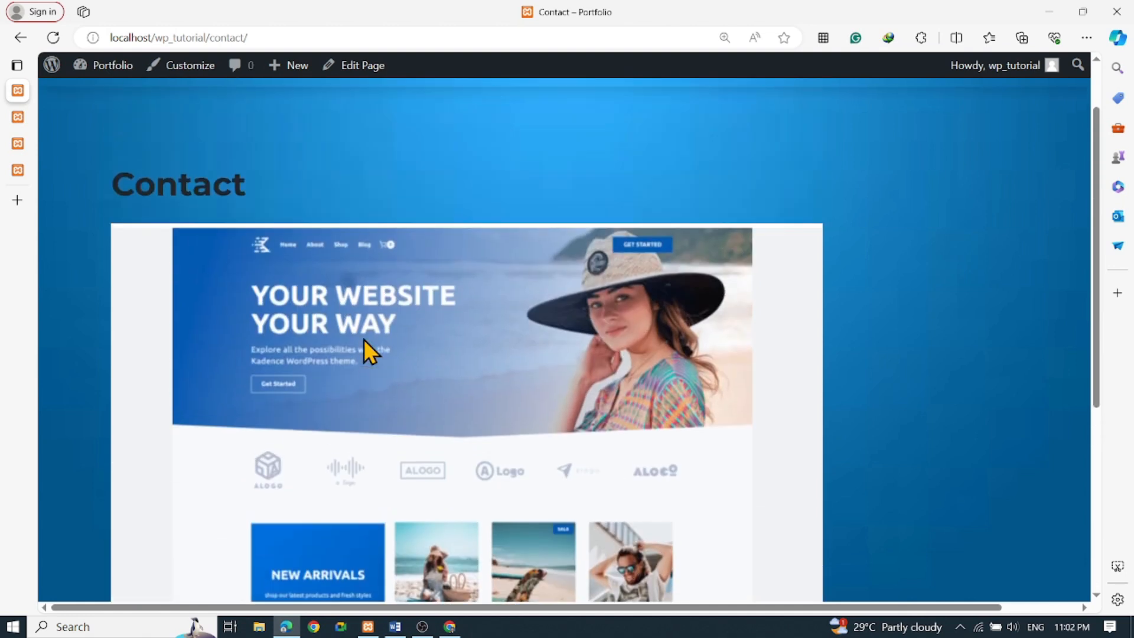
Open the homepage via the PORTFOLIO logo and scroll to the Hello world post and April 2024 calendar
click(96, 115)
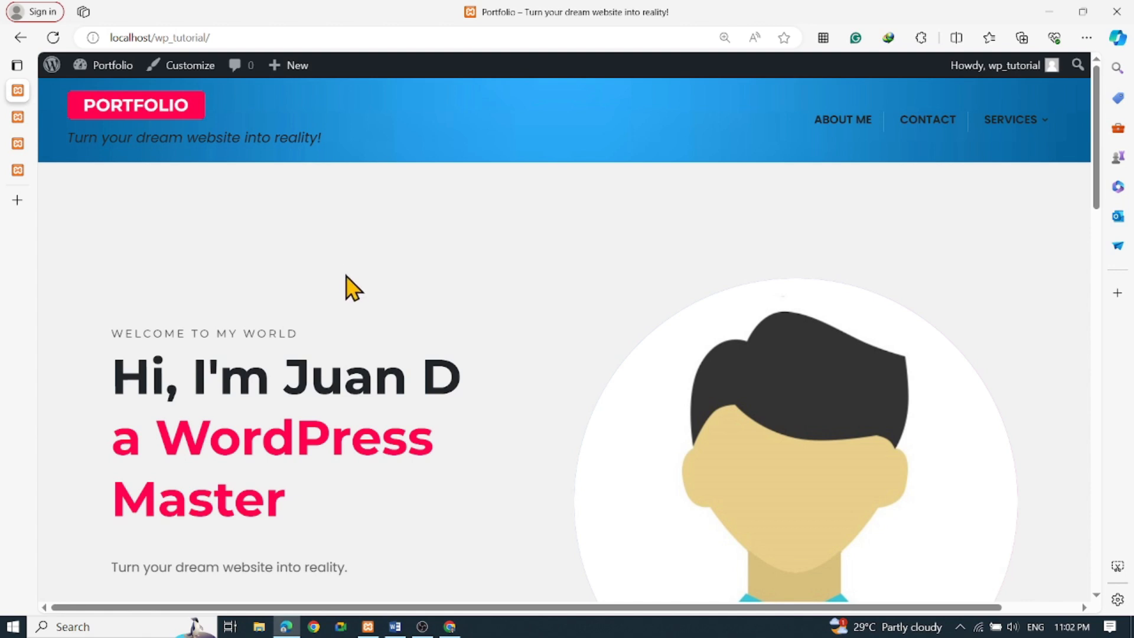
scroll(346, 283, down, 2)
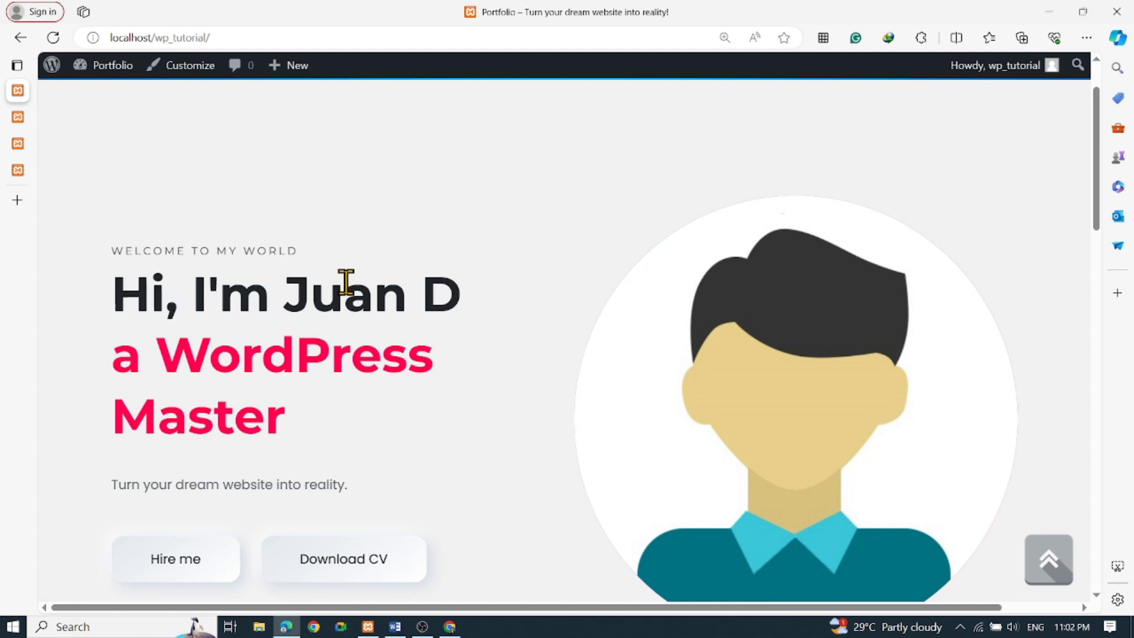
scroll(345, 298, down, 4)
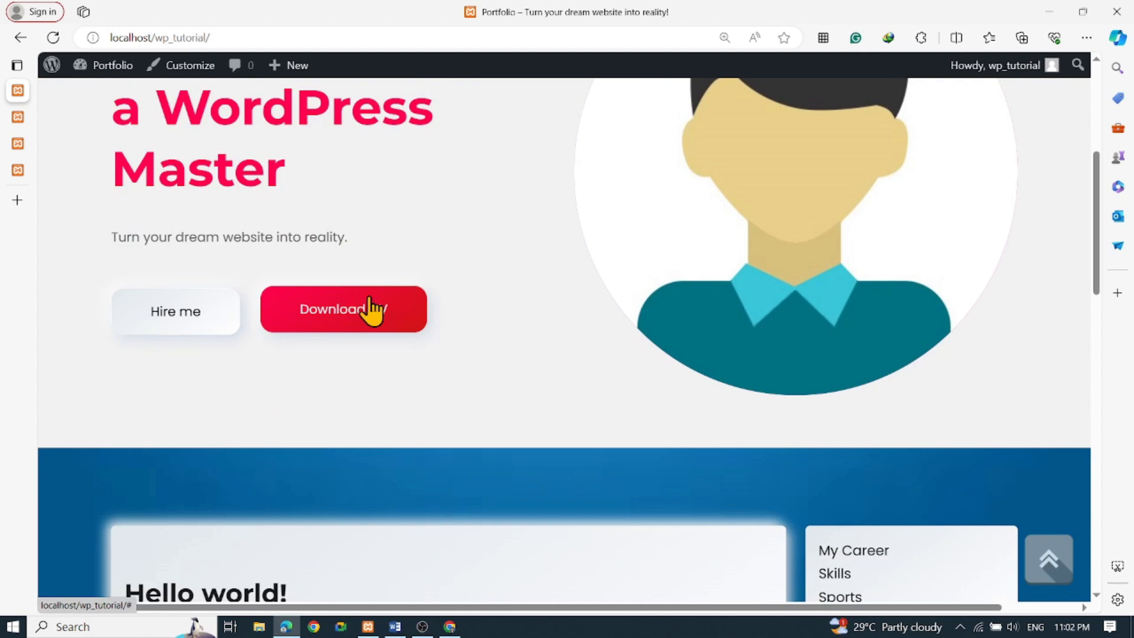
scroll(478, 323, down, 3)
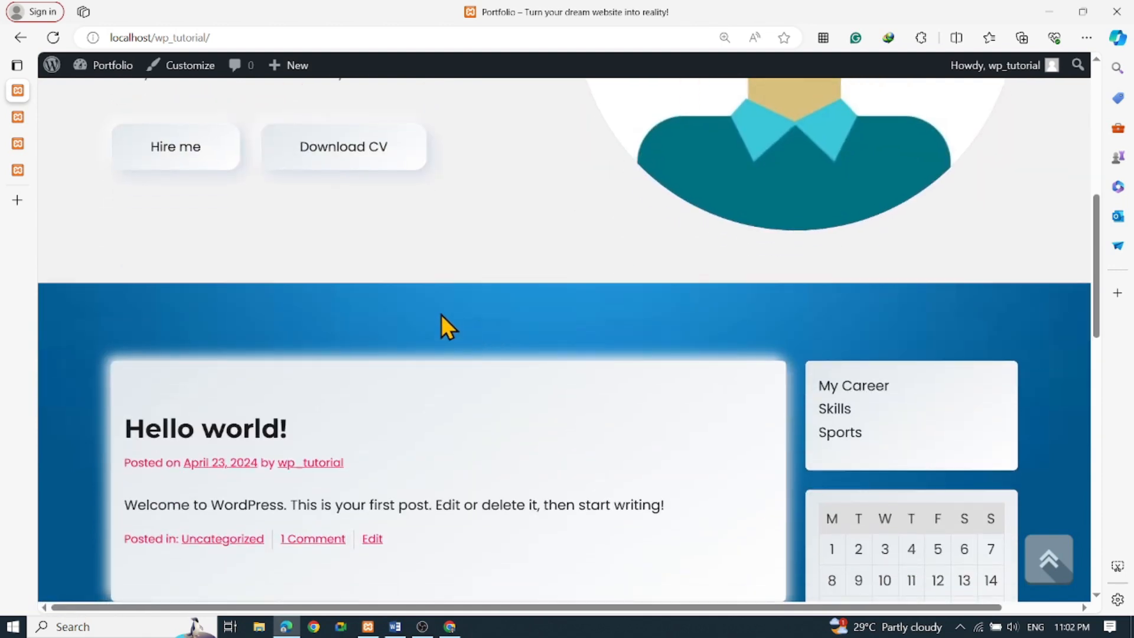
scroll(442, 315, down, 4)
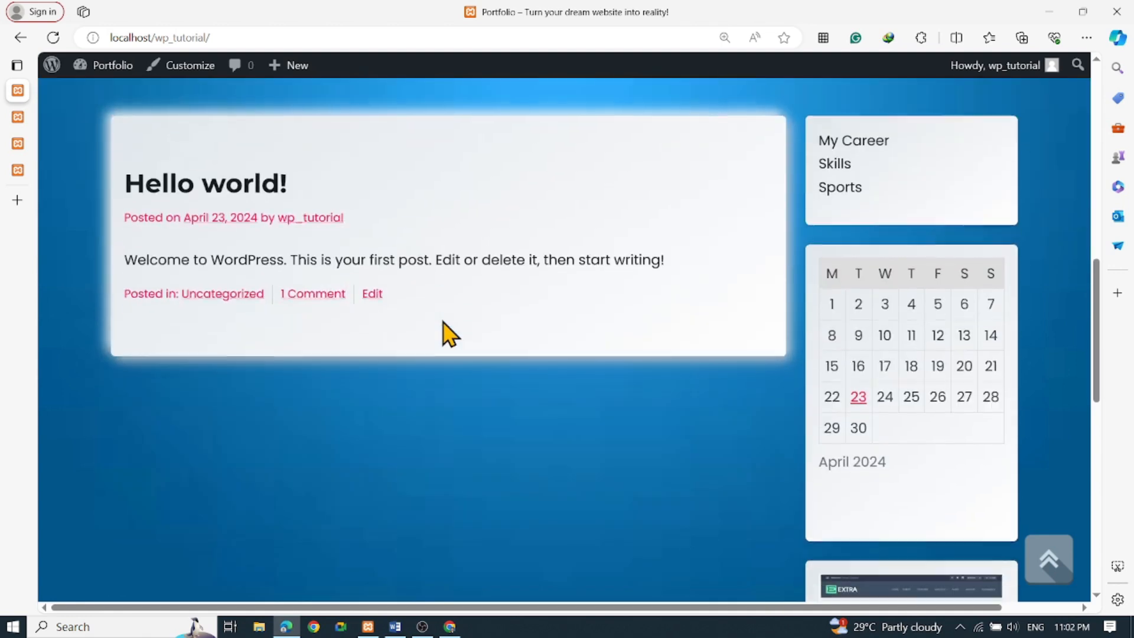